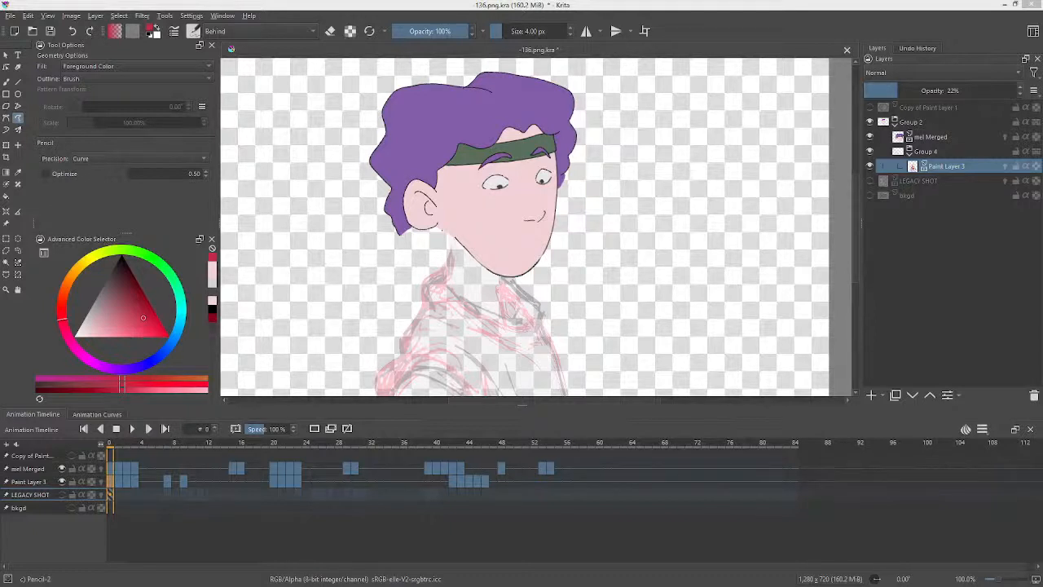
Save the document and scrub back to the start of the animation timeline.
left_click(50, 33)
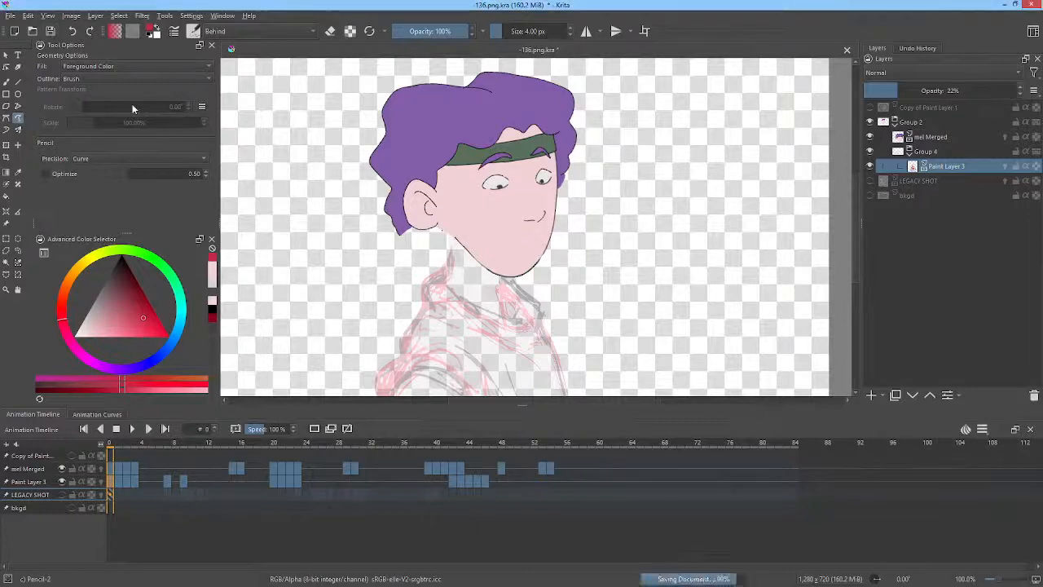
left_click_drag(121, 448, 93, 458)
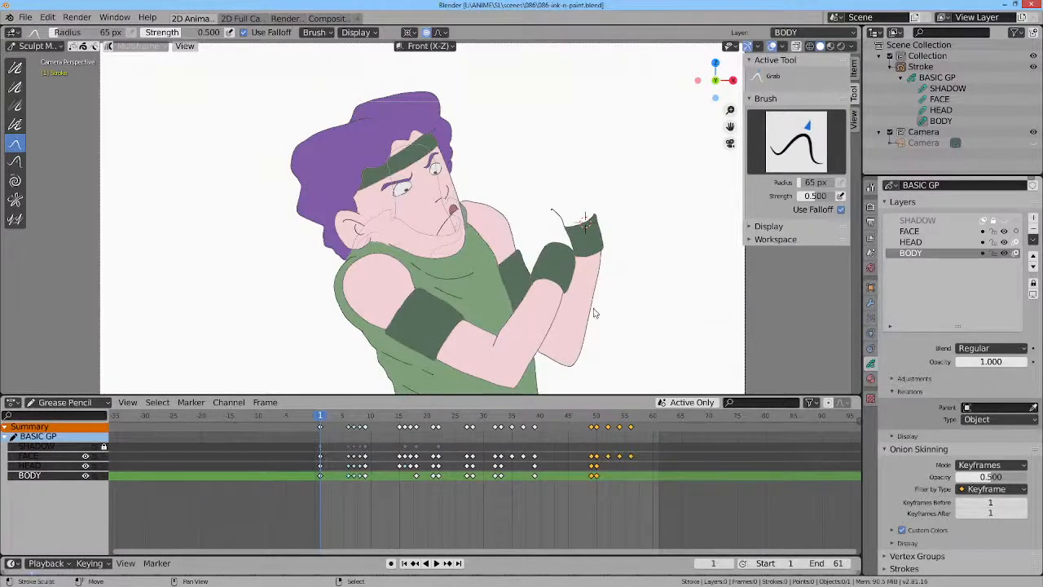
Switch to Blender and play back and scrub the Grease Pencil animation for comparison.
key("space")
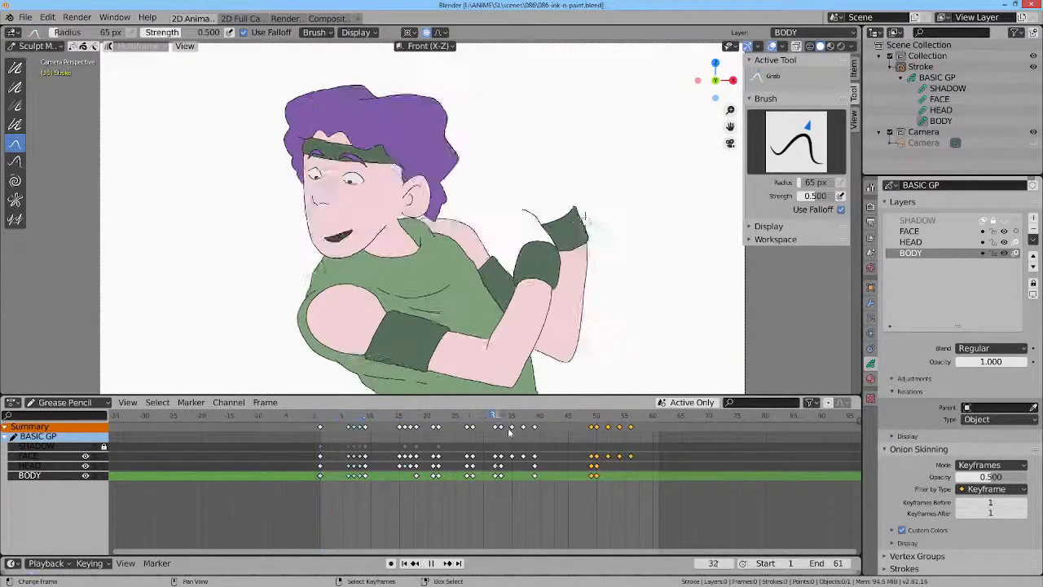
key("space")
left_click_drag(625, 443, 378, 416)
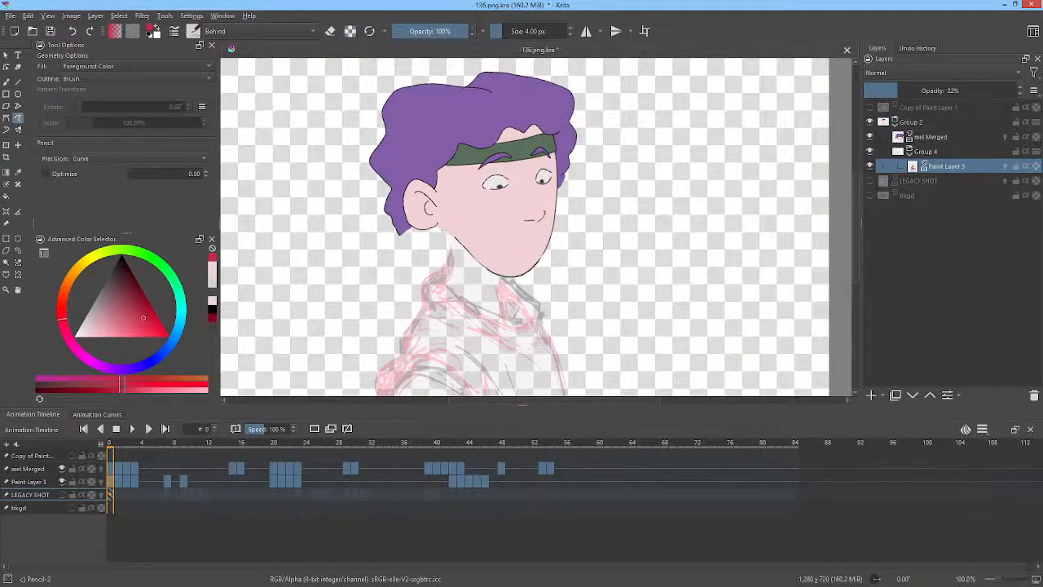
Open the About Krita dialog to check the program version, then close it.
left_click_drag(114, 269, 109, 267)
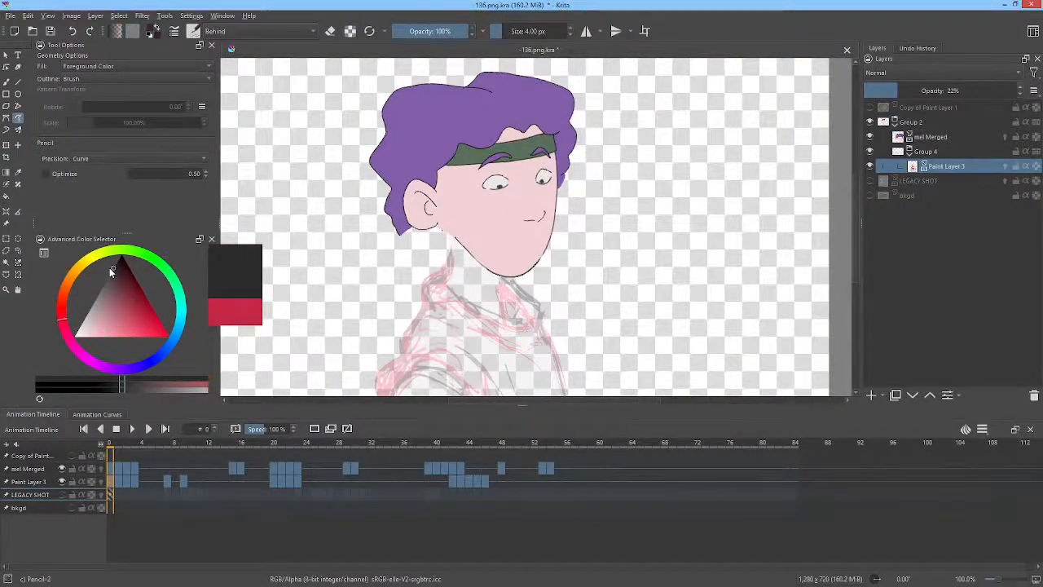
left_click(249, 15)
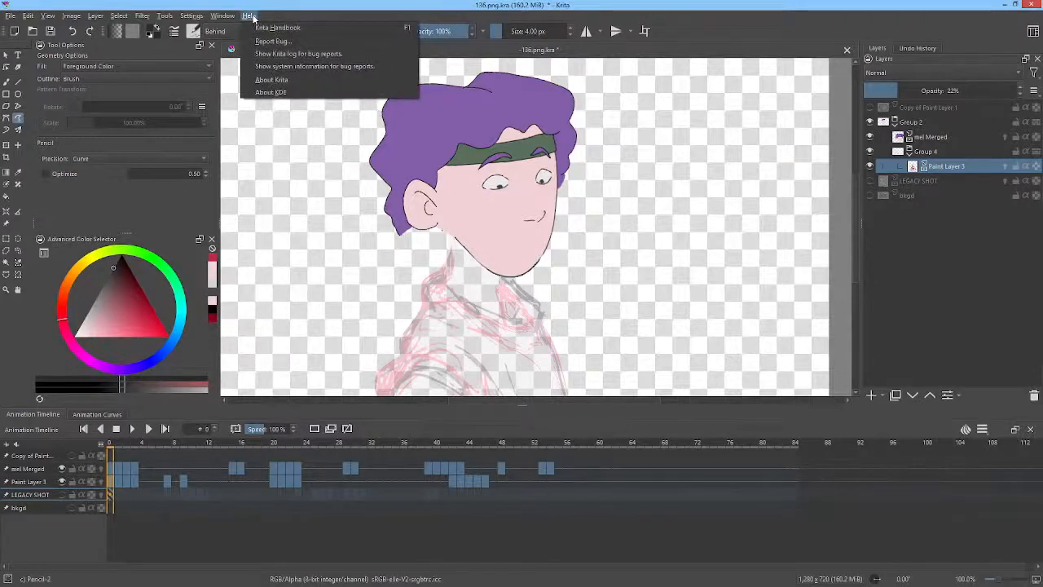
left_click(284, 80)
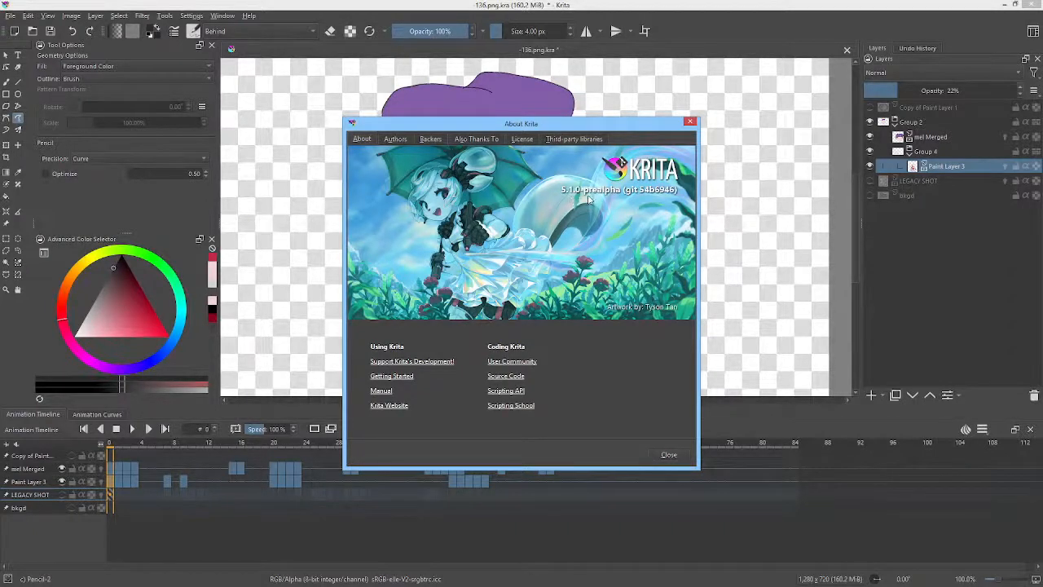
left_click(690, 120)
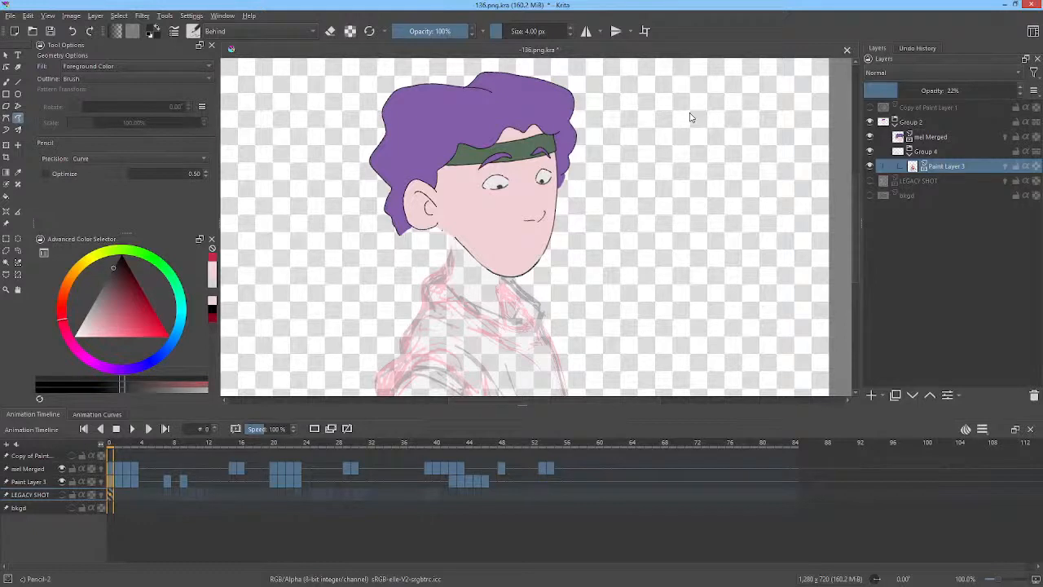
Switch to the freehand brush tool and pick black as the foreground color.
left_click_drag(577, 204, 647, 199)
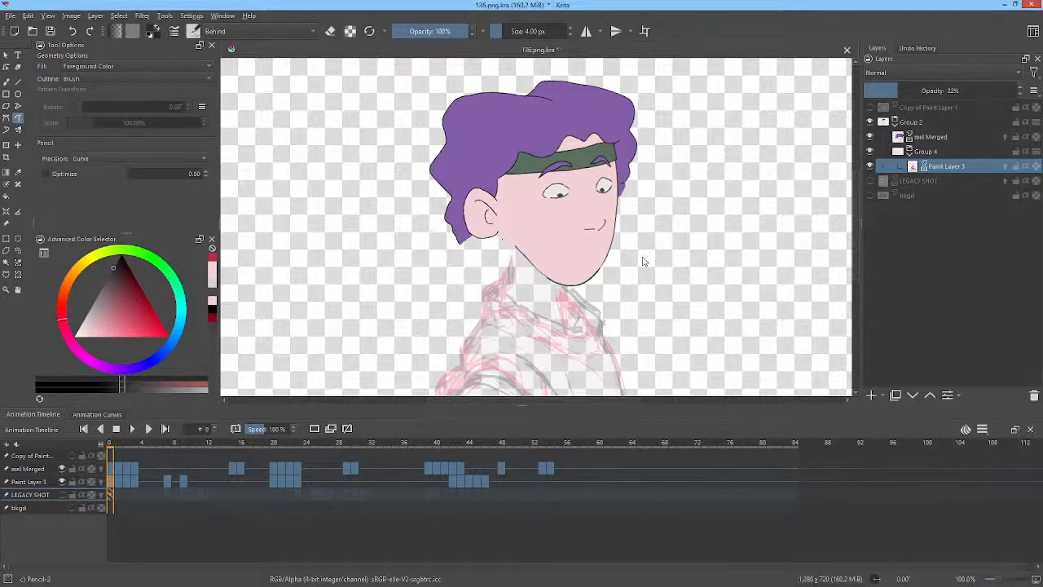
key("b")
left_click_drag(690, 251, 713, 220)
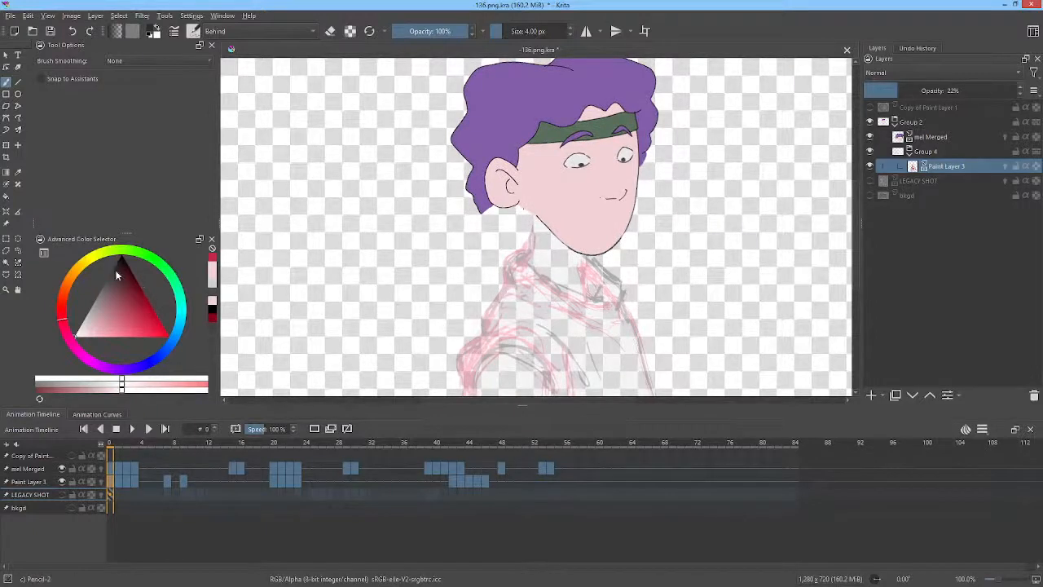
left_click_drag(117, 276, 109, 265)
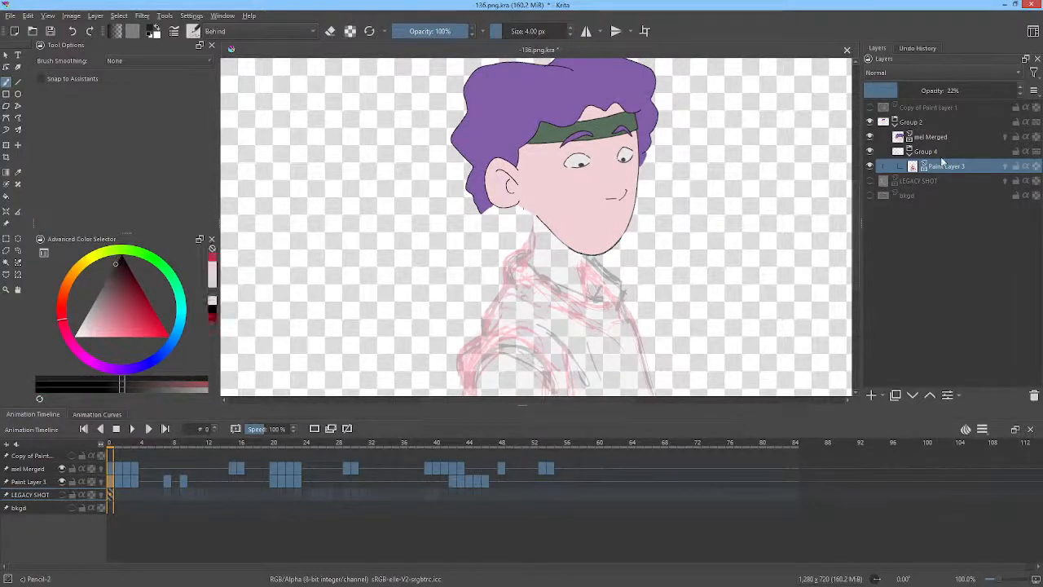
Add a new paint layer inside Group 4 above Paint Layer 3.
left_click(871, 396)
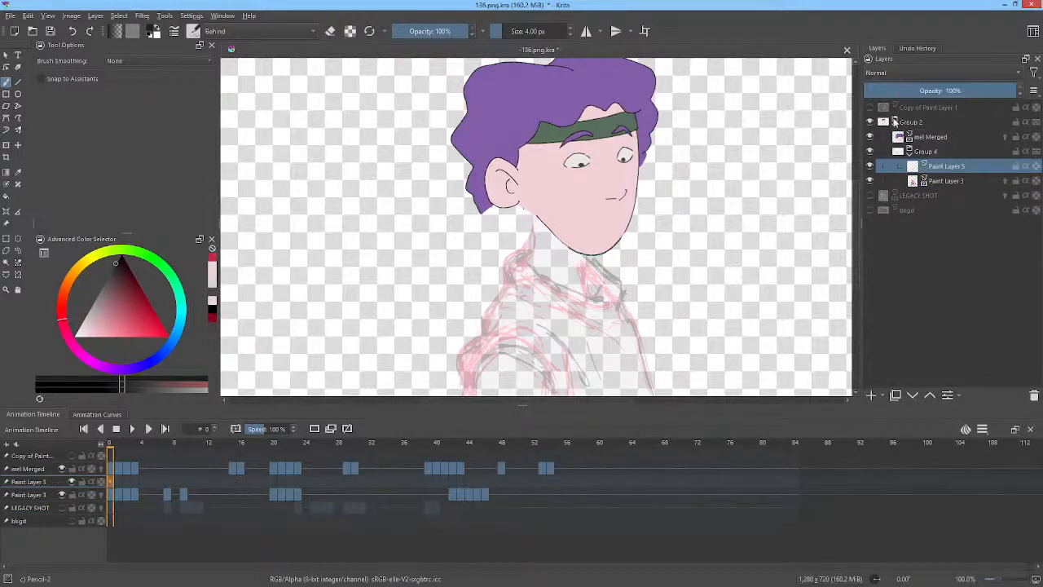
left_click(936, 138)
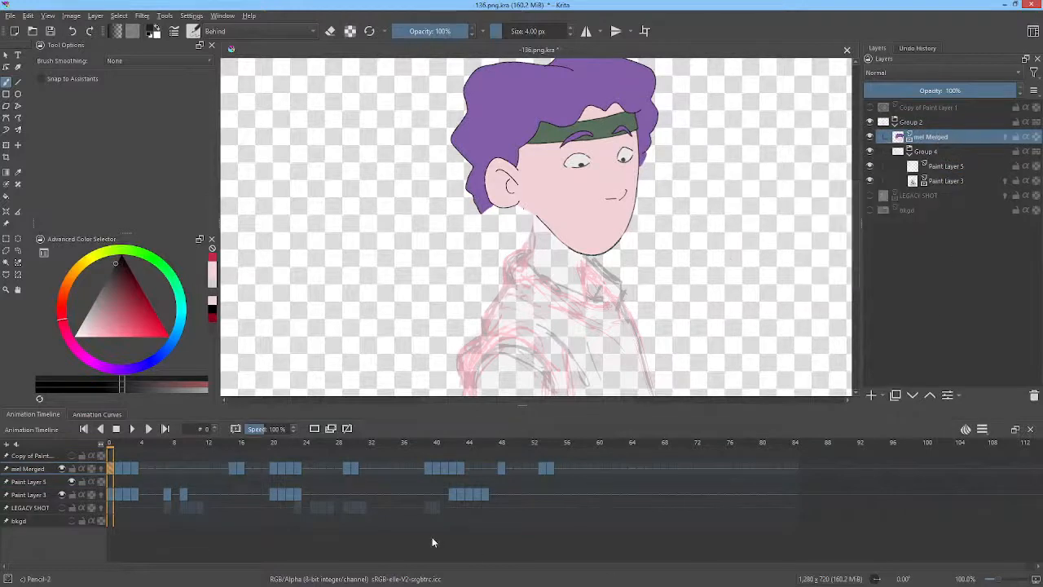
left_click(109, 445)
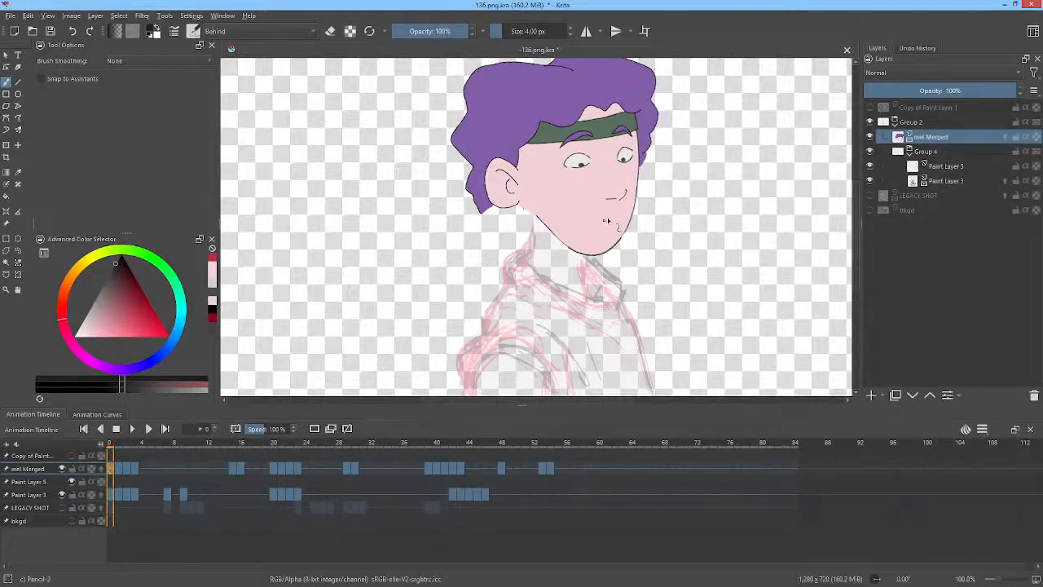
scroll(617, 216, "down", 2)
scroll(632, 230, "up", 2)
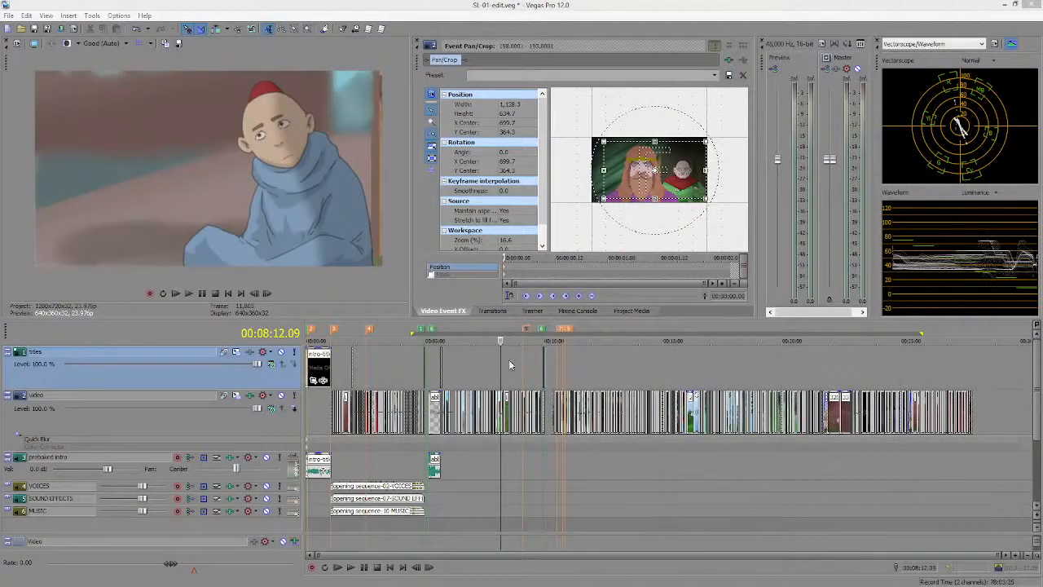
Switch to Vegas Pro and scrub and play back the edited sequence around this shot.
left_click(532, 360)
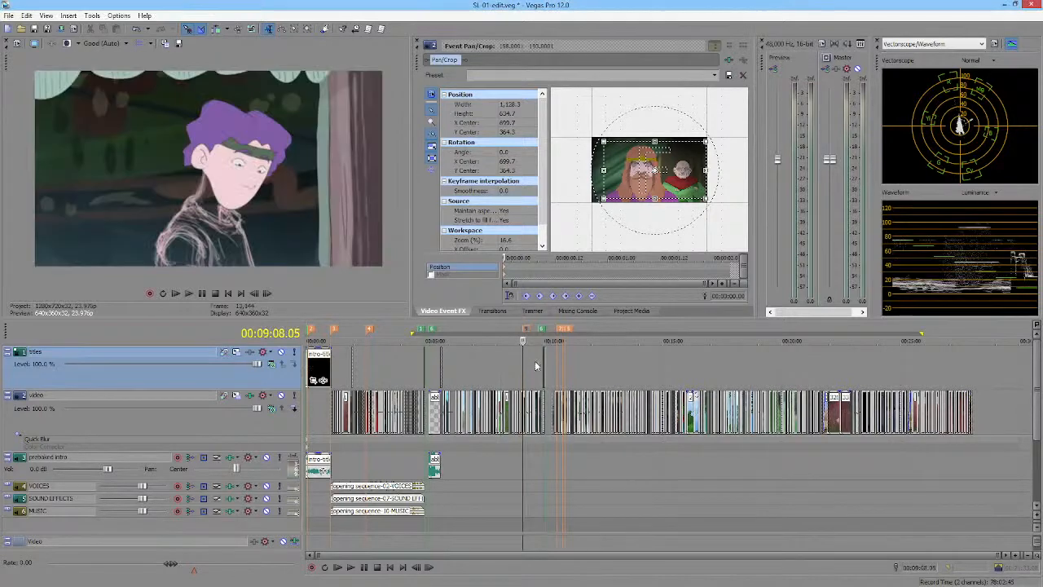
scroll(535, 359, "up", 6)
left_click(625, 368)
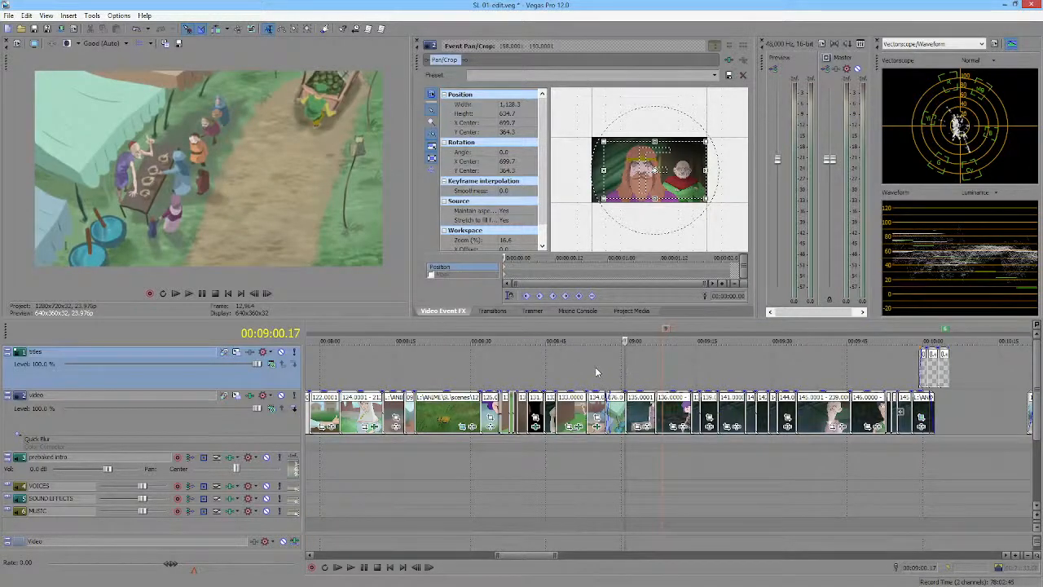
left_click(595, 367)
left_click(575, 364)
key("space")
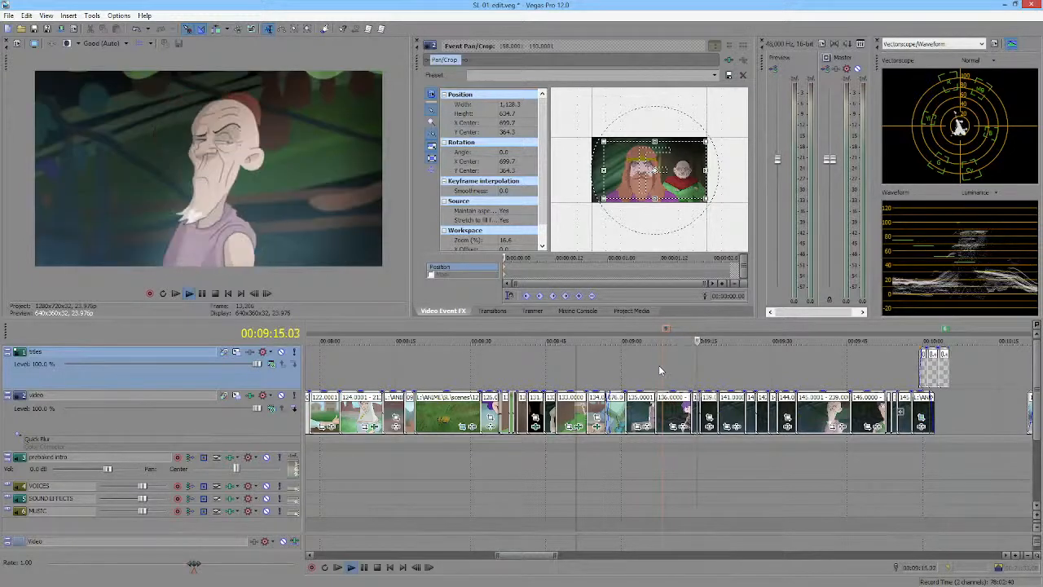
key("space")
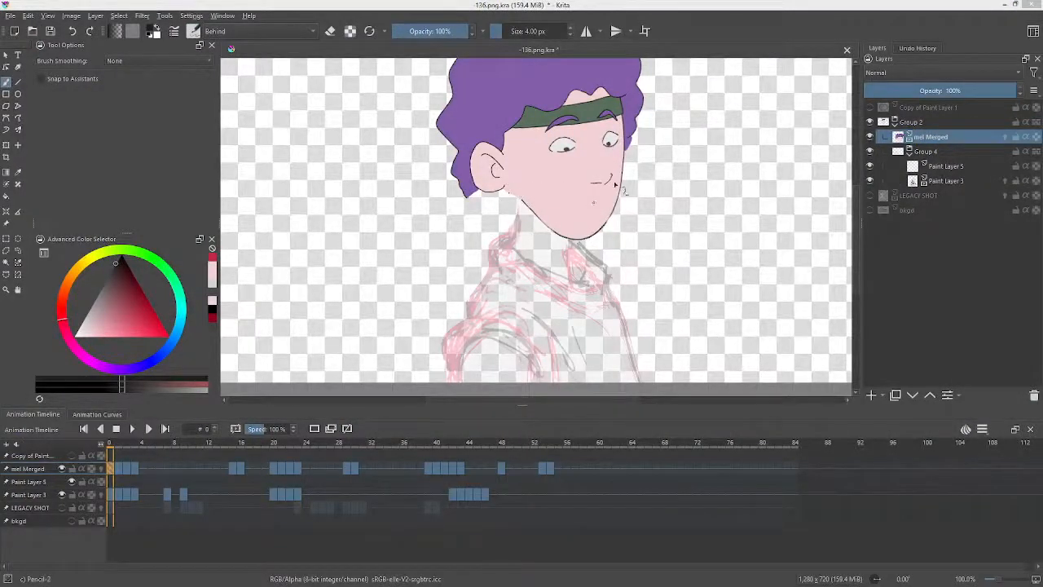
Rename the new Paint Layer 5 as ink.
left_click(947, 166)
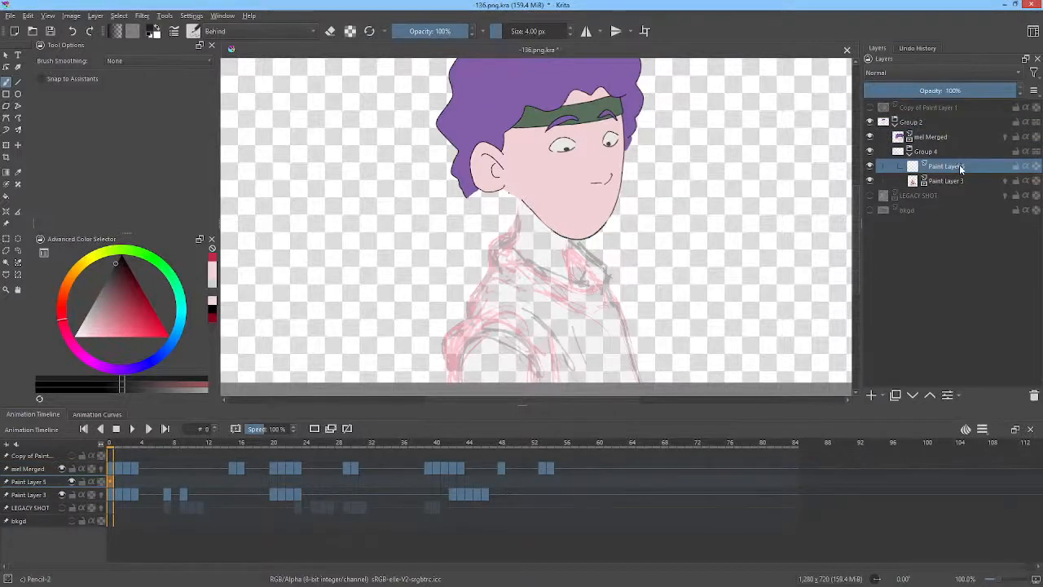
double_click(945, 166)
type("ink")
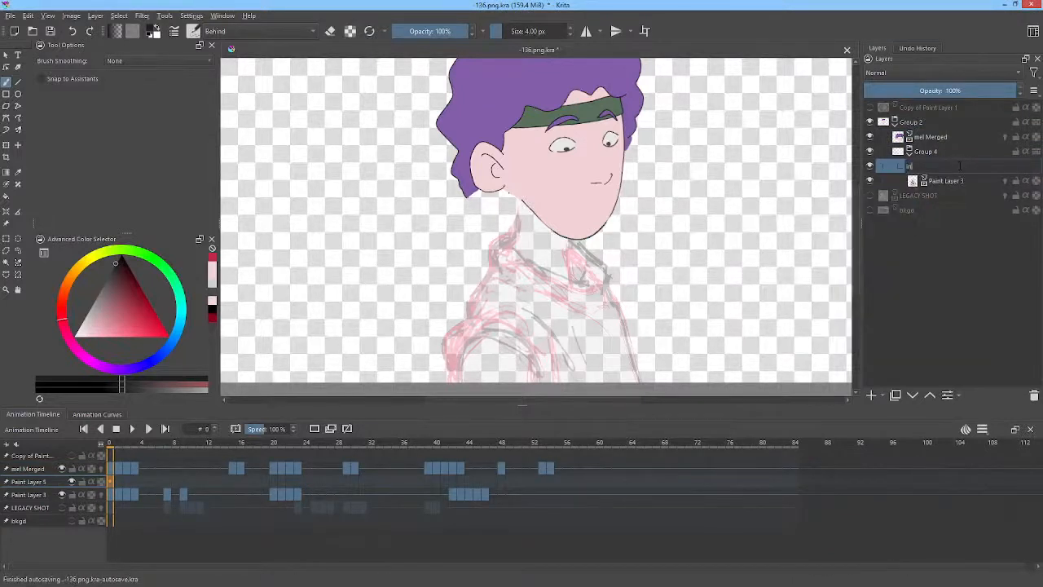
key("Return")
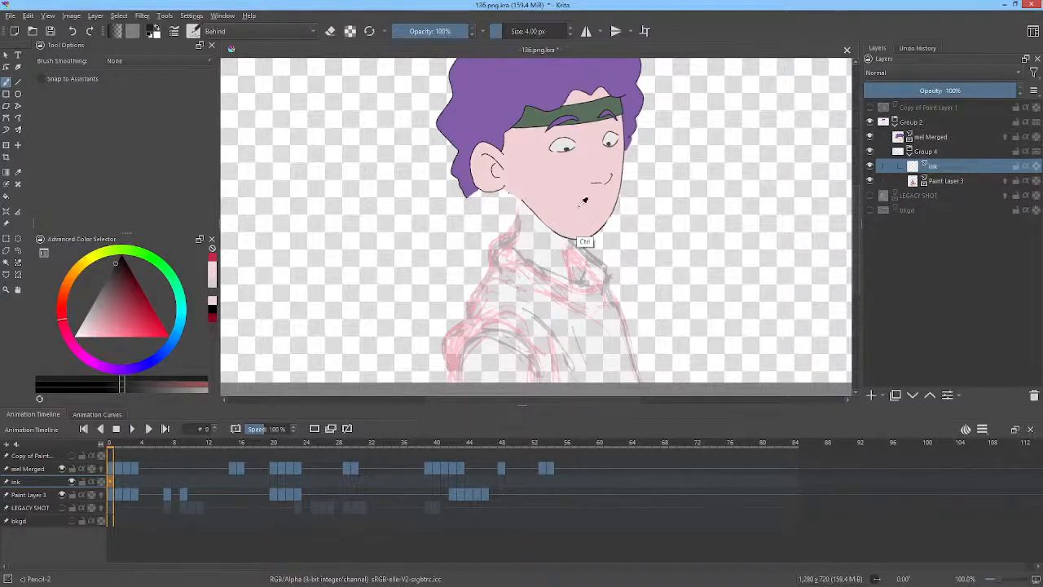
Zoom in and ink a short neck line below the left side of the jaw on the ink layer.
left_click_drag(584, 201, 682, 194)
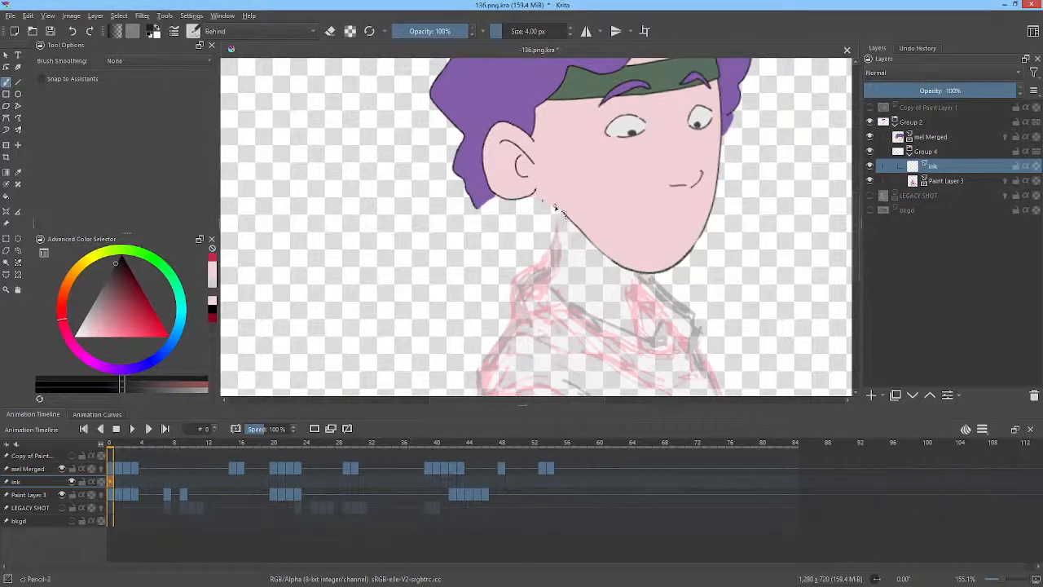
left_click_drag(558, 210, 560, 242)
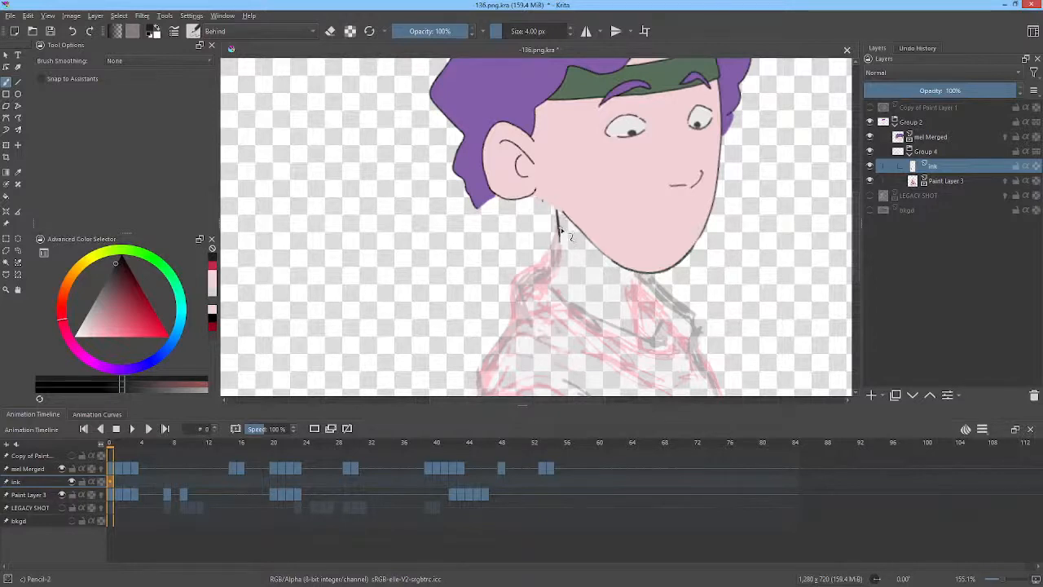
mouse_move(561, 227)
left_mouse_down()
mouse_move(554, 281)
mouse_move(562, 216)
left_mouse_up()
Choose an inking brush preset from the popup palette.
right_click(686, 251)
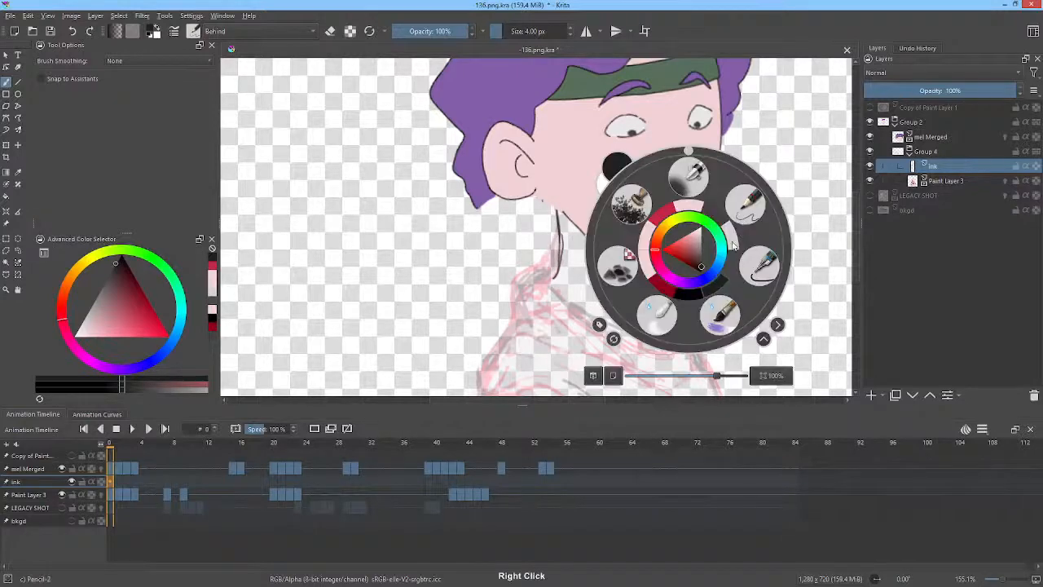
left_click(751, 205)
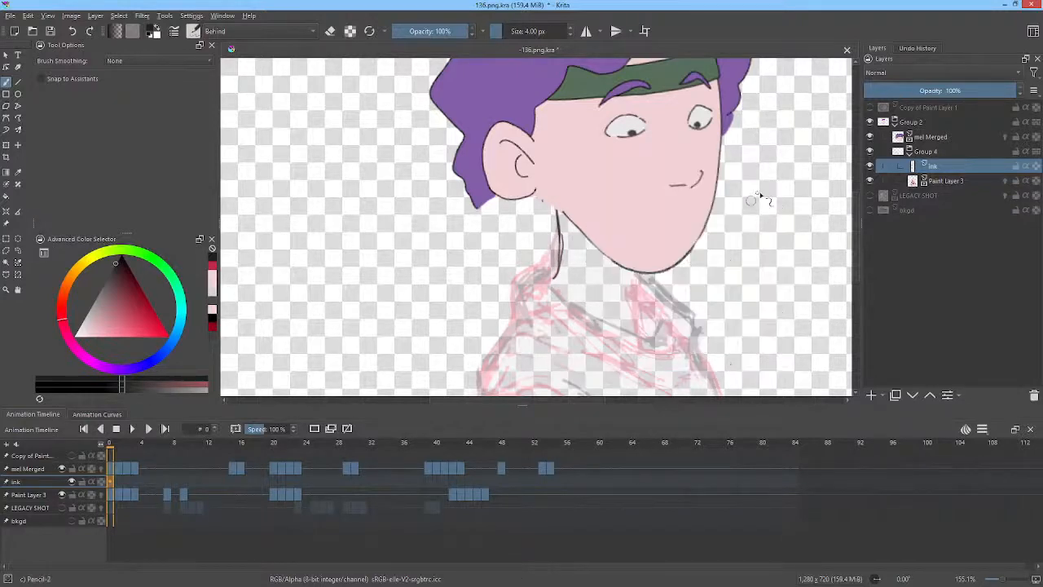
Erase along the lower part of the neck line in eraser mode, then switch eraser mode off.
left_click_drag(650, 248, 655, 187)
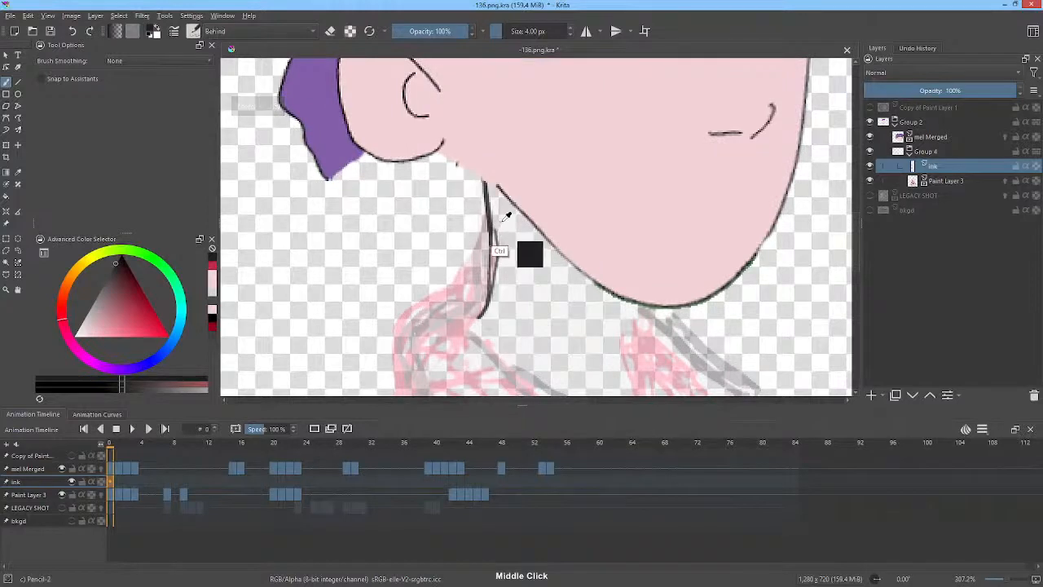
key("e")
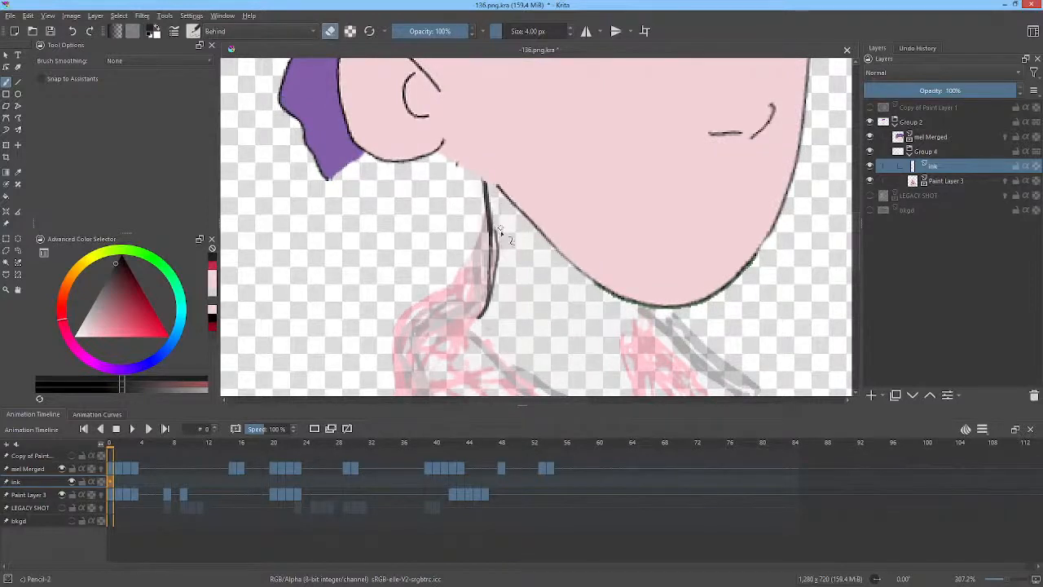
left_click_drag(494, 226, 494, 299)
middle_click(693, 252)
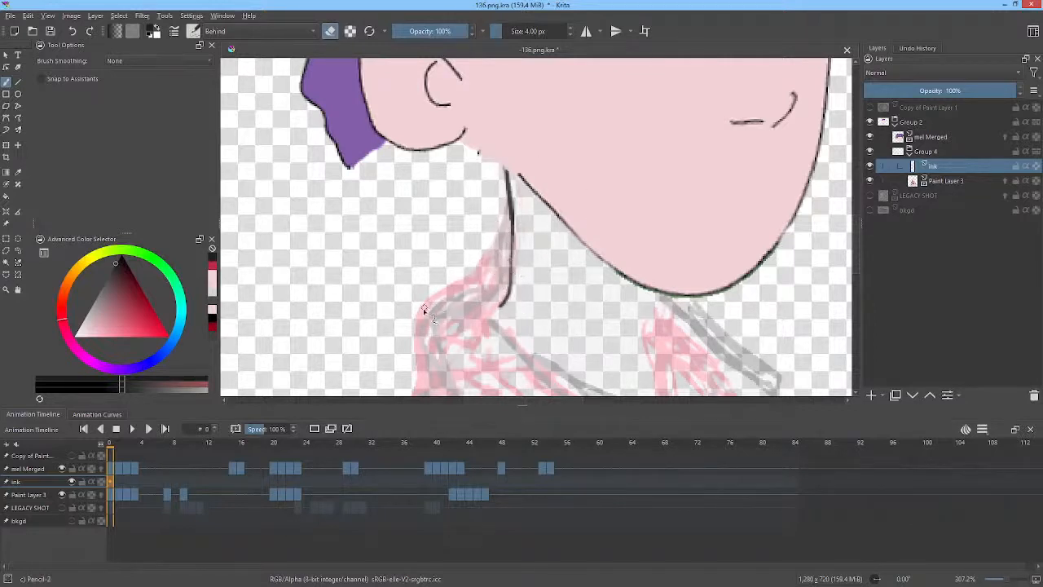
left_click(330, 31)
Ink the shirt collar outlines following the red sketch below the neck.
mouse_move(513, 263)
left_mouse_down()
mouse_move(441, 299)
mouse_move(423, 327)
left_mouse_up()
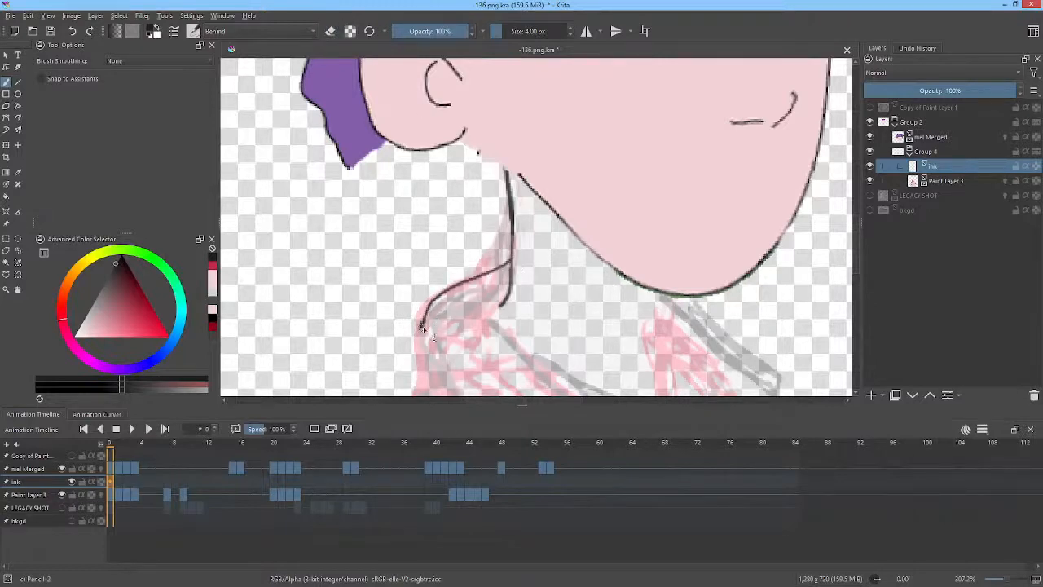
left_click_drag(719, 283, 662, 153)
mouse_move(444, 178)
left_mouse_down()
mouse_move(462, 220)
mouse_move(501, 246)
mouse_move(656, 316)
left_mouse_up()
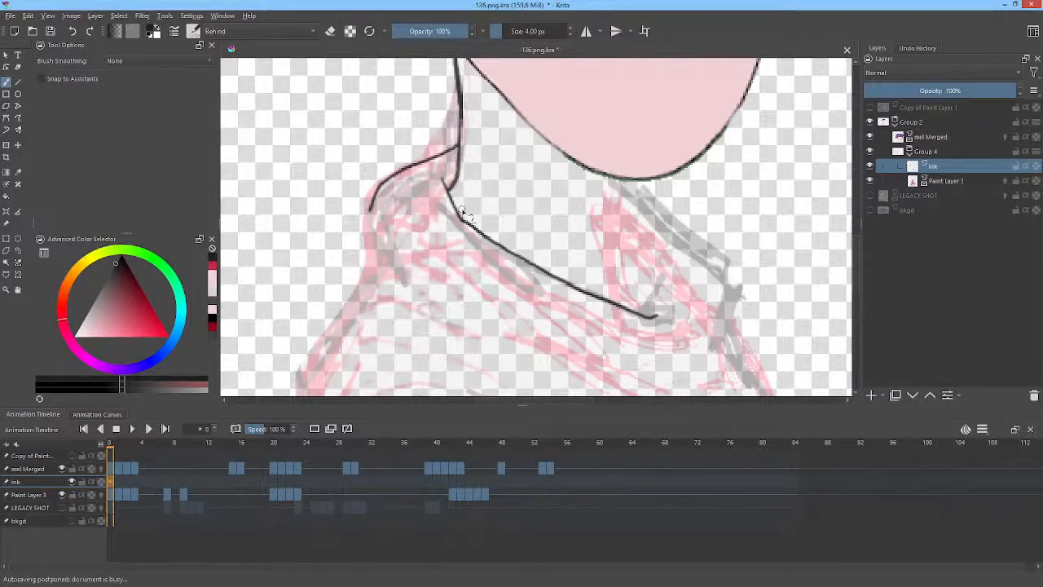
mouse_move(371, 210)
left_mouse_down()
mouse_move(380, 228)
mouse_move(373, 277)
left_mouse_up()
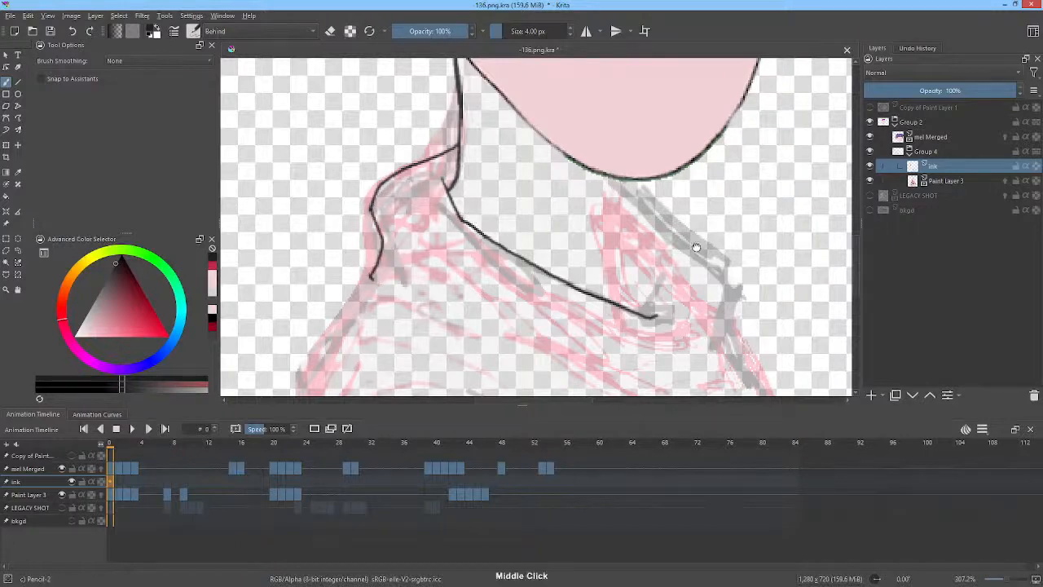
Ink a vertical neck line on the right side, running from under the jaw down to the collar.
left_click_drag(696, 246, 675, 234)
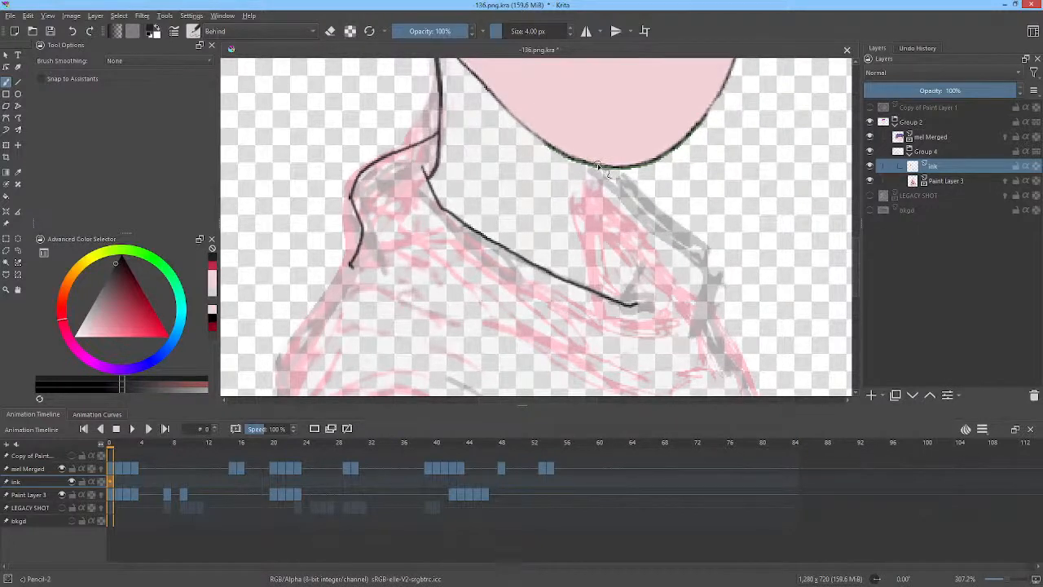
left_click_drag(599, 167, 599, 250)
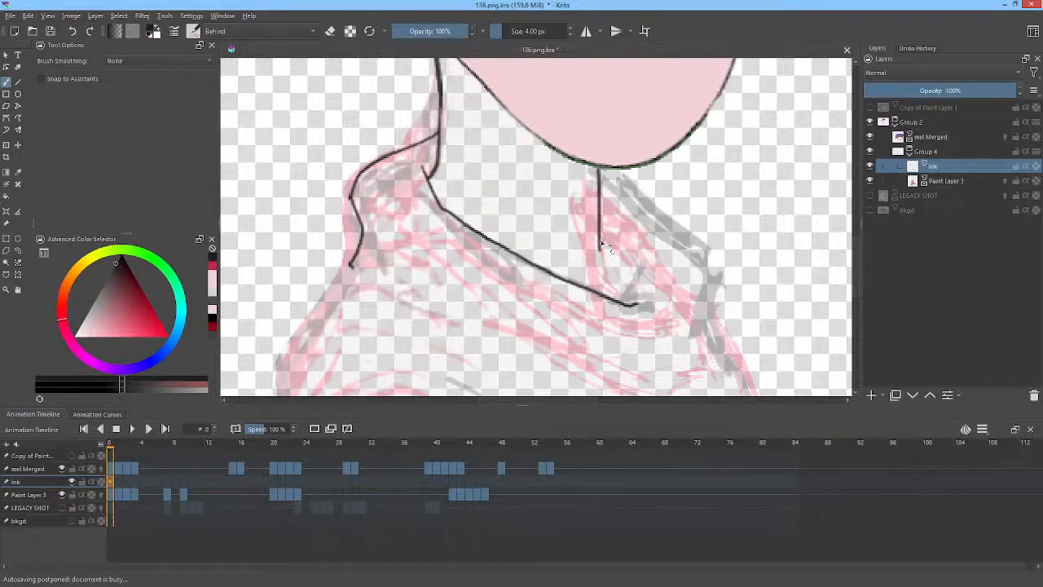
left_click_drag(601, 242, 610, 281)
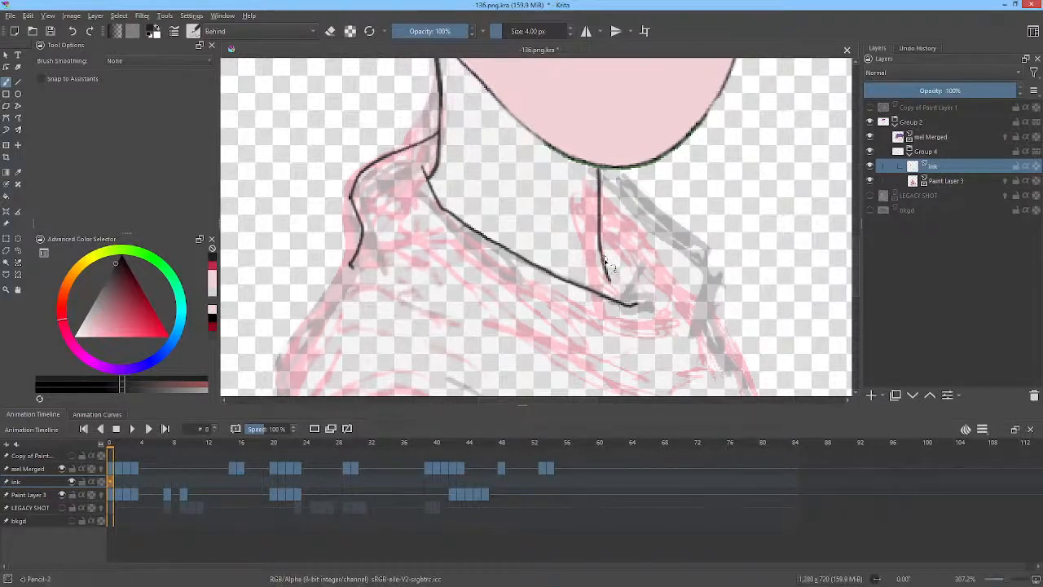
left_click_drag(608, 279, 612, 298)
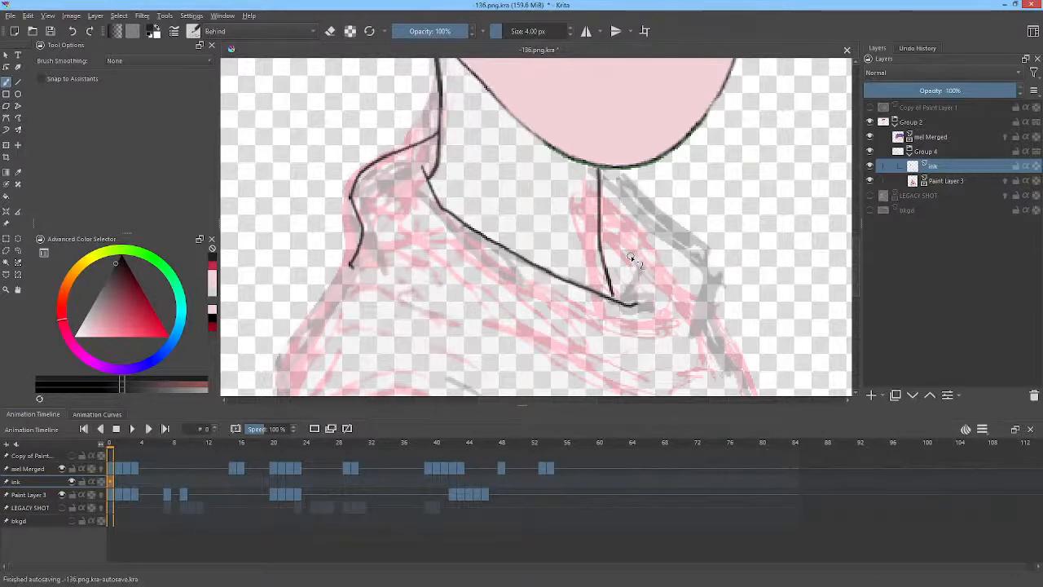
Ink the right collar edge and the inner collar fold lines following the red sketch.
mouse_move(658, 182)
left_mouse_down()
mouse_move(676, 199)
mouse_move(650, 205)
mouse_move(722, 281)
mouse_move(728, 326)
mouse_move(744, 257)
mouse_move(730, 311)
mouse_move(709, 313)
left_mouse_up()
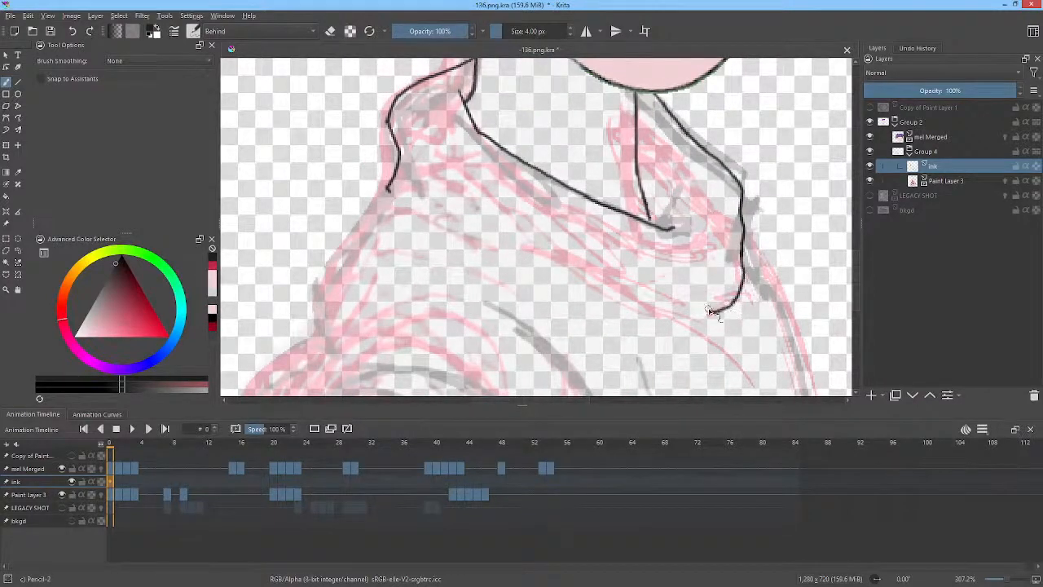
left_click_drag(439, 216, 656, 312)
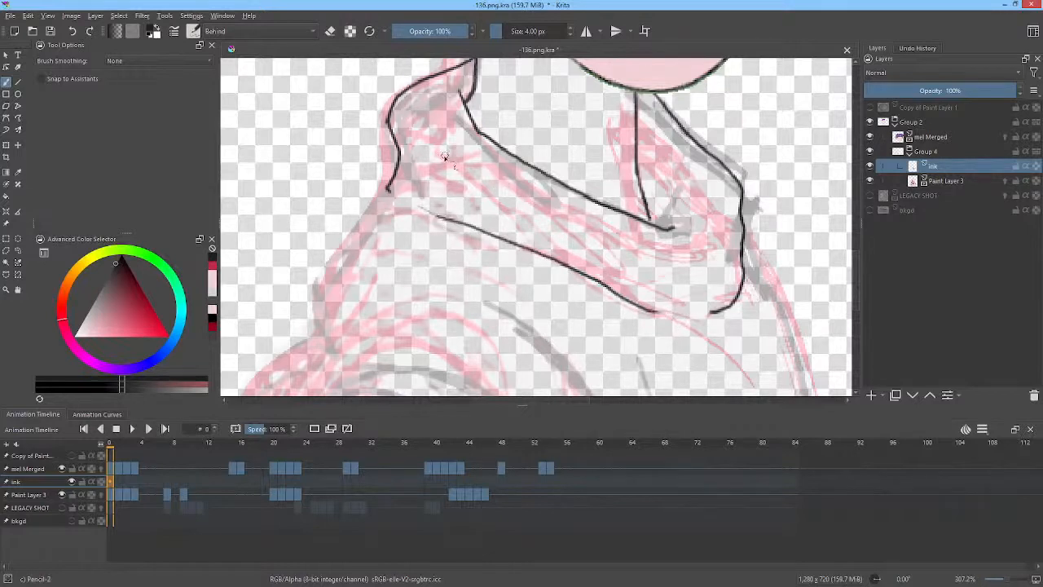
left_click_drag(421, 156, 531, 224)
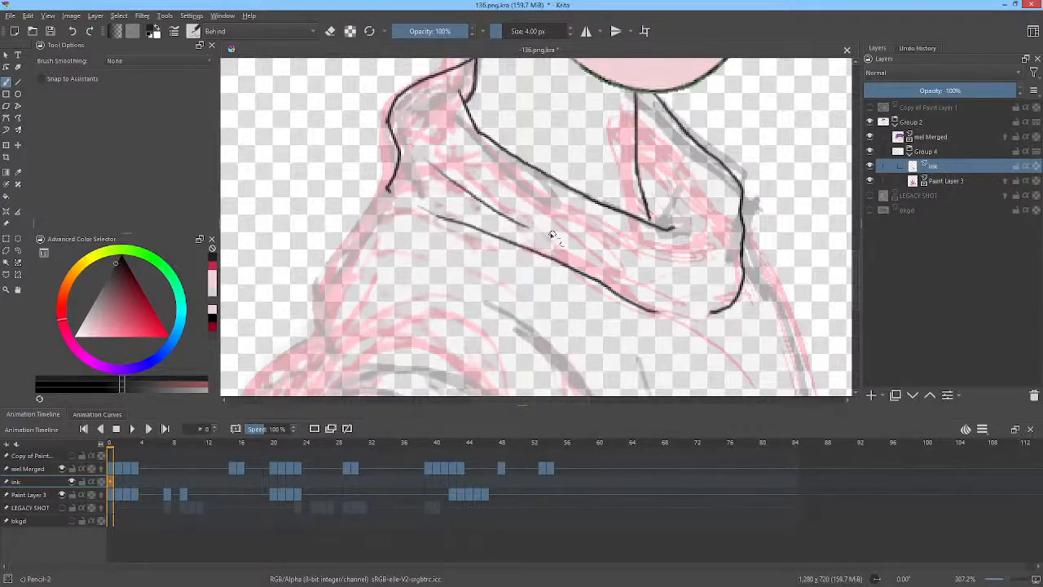
Ink the outline of the left shoulder running down toward the arm.
left_click_drag(722, 255, 785, 175)
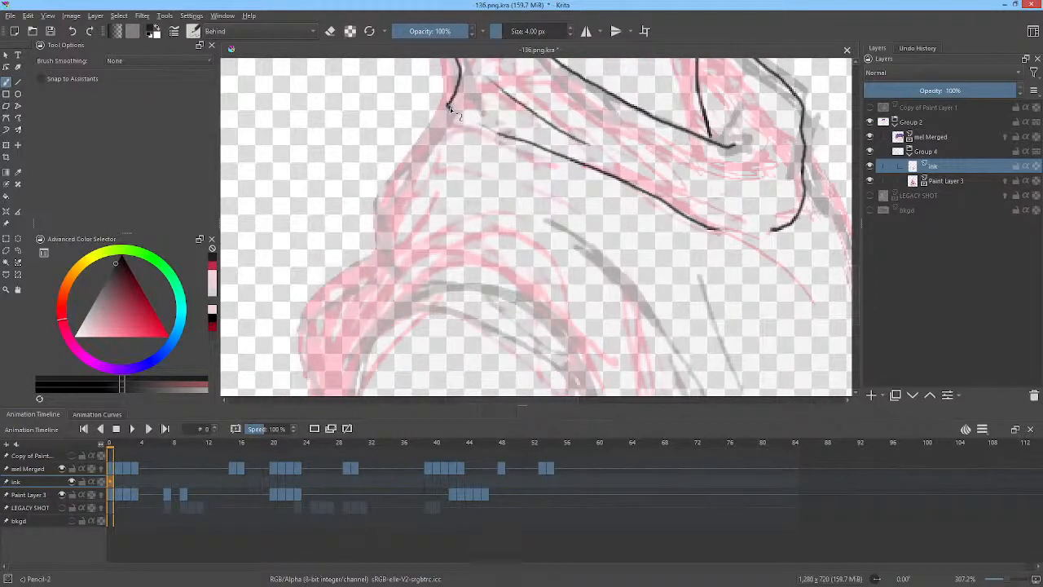
mouse_move(450, 108)
left_mouse_down()
mouse_move(407, 169)
mouse_move(389, 242)
left_mouse_up()
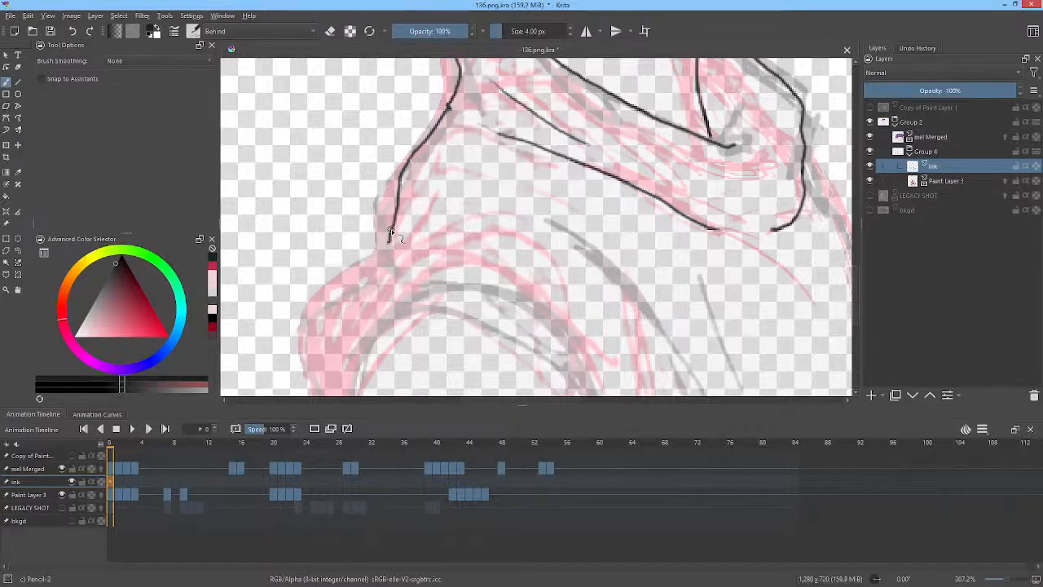
left_click_drag(391, 231, 508, 189)
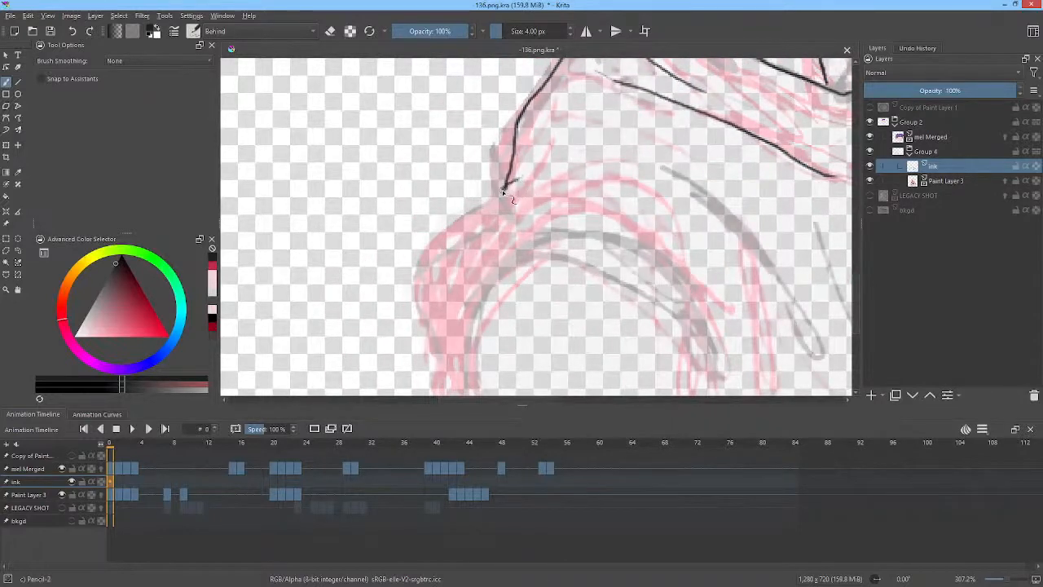
mouse_move(502, 191)
left_mouse_down()
mouse_move(448, 236)
mouse_move(428, 277)
mouse_move(438, 339)
mouse_move(456, 359)
left_mouse_up()
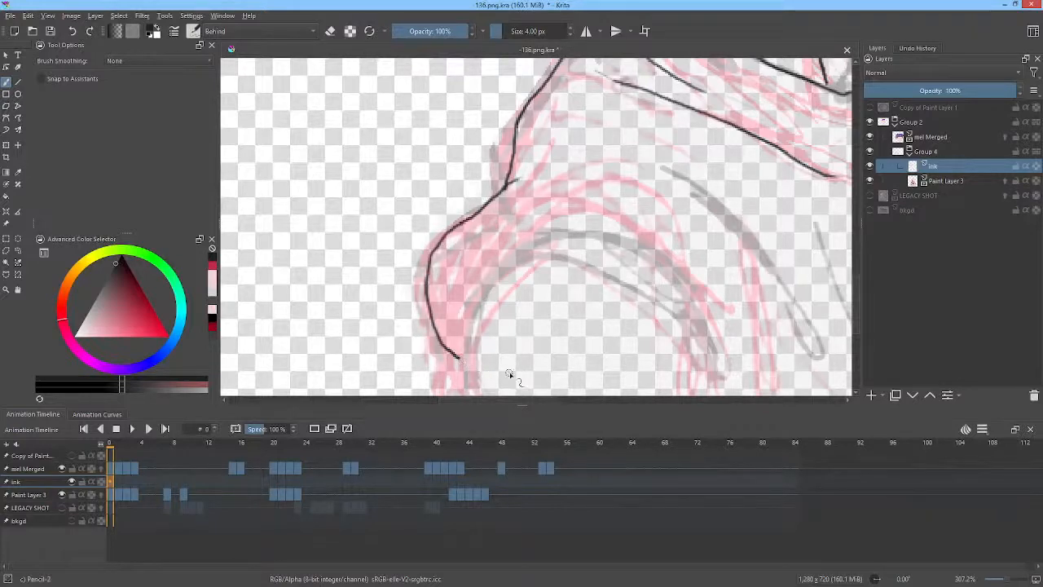
Zoom out and ink the curved sleeve outline of the left arm.
scroll(748, 212, "down", 3)
left_click_drag(764, 214, 562, 233)
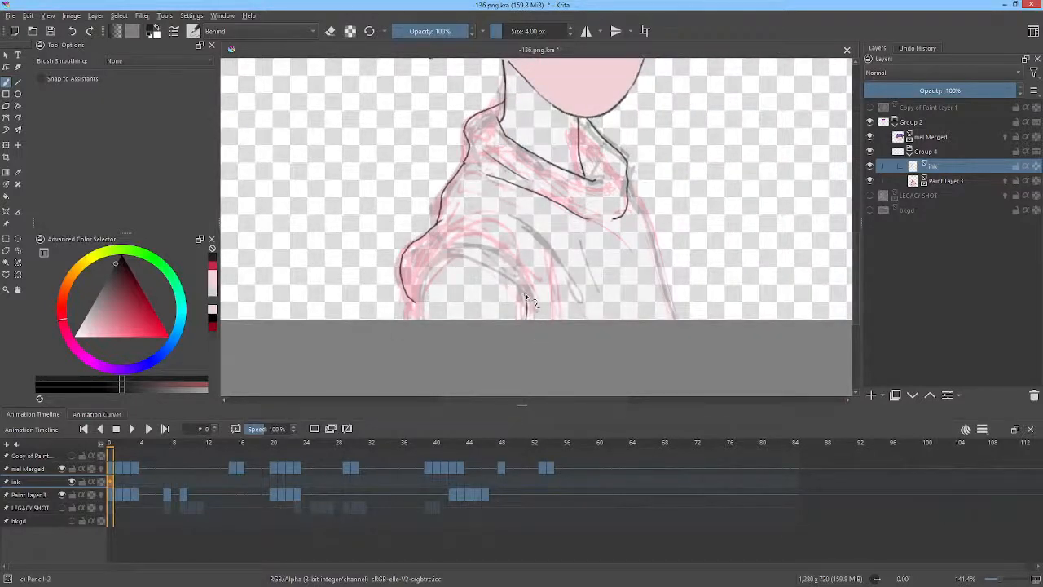
left_click_drag(454, 255, 424, 314)
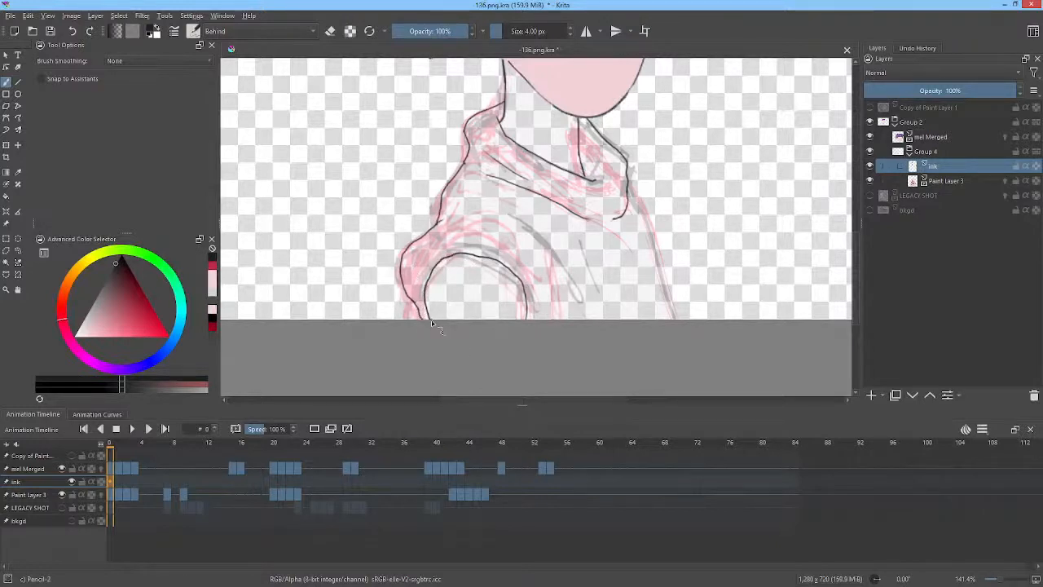
Erase stray bits of the sleeve outline near the shoulder with the eraser mode.
key("e")
mouse_move(417, 228)
left_mouse_down()
mouse_move(385, 279)
mouse_move(409, 297)
mouse_move(425, 234)
left_mouse_up()
key("b")
key("e")
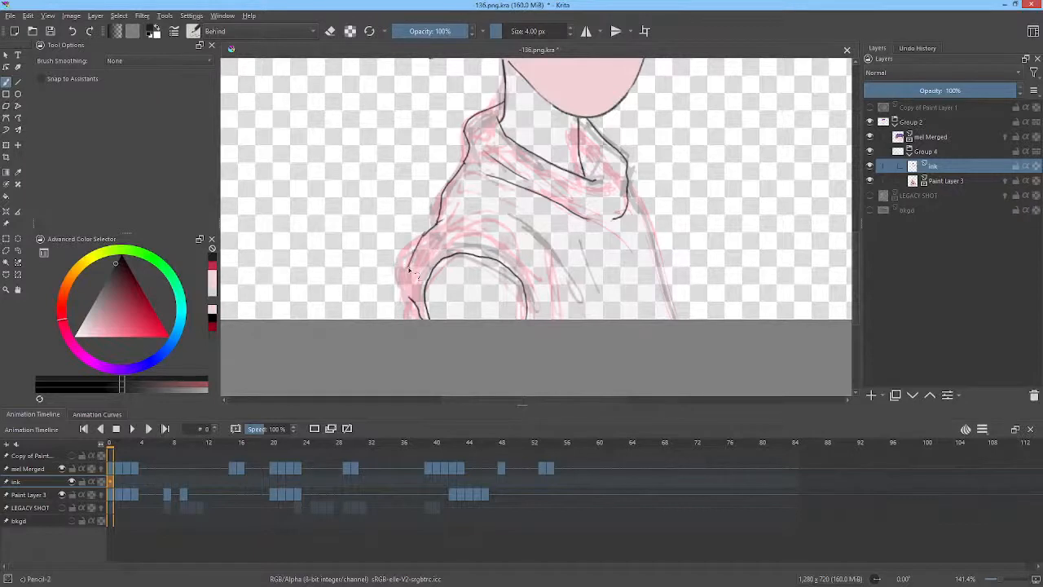
left_click_drag(410, 291, 406, 316)
Lower the opacity of the Paint Layer 3 sketch layer to 20%.
mouse_move(629, 189)
left_mouse_down()
mouse_move(660, 254)
mouse_move(676, 352)
left_mouse_up()
middle_click(562, 291)
left_click(935, 182)
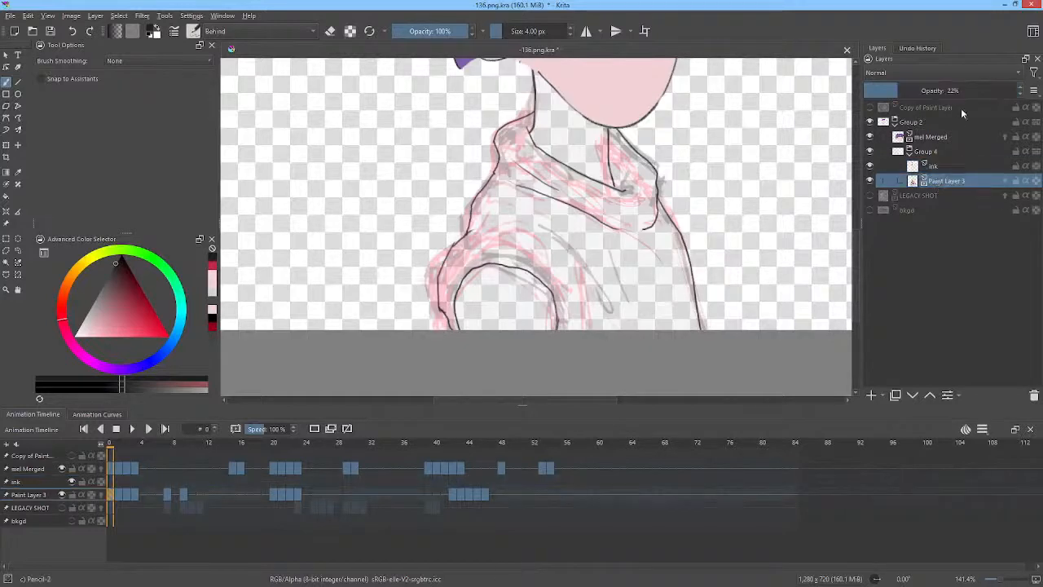
left_click_drag(900, 92, 893, 93)
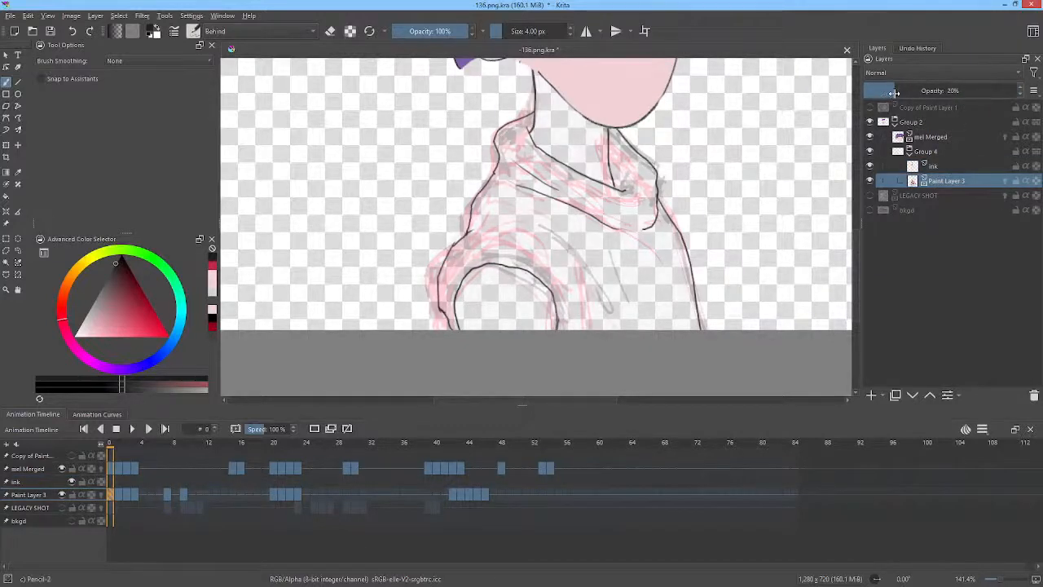
Return to the ink layer and ink a short fold line on the shirt front.
left_click(943, 165)
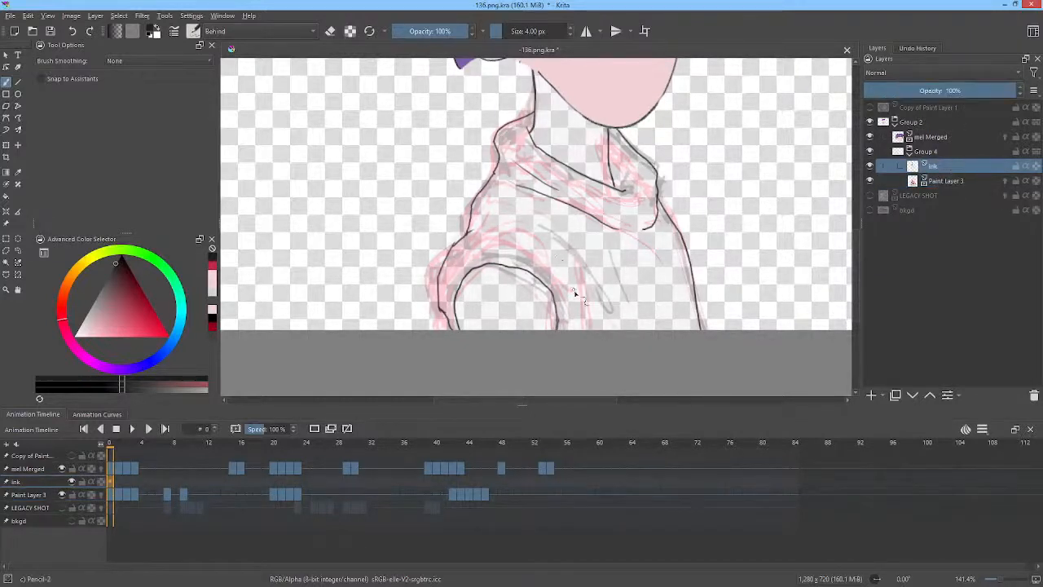
left_click_drag(575, 277, 595, 324)
On the mel Merged layer, touch up the line where the ear meets the neck.
left_click_drag(726, 253, 725, 335)
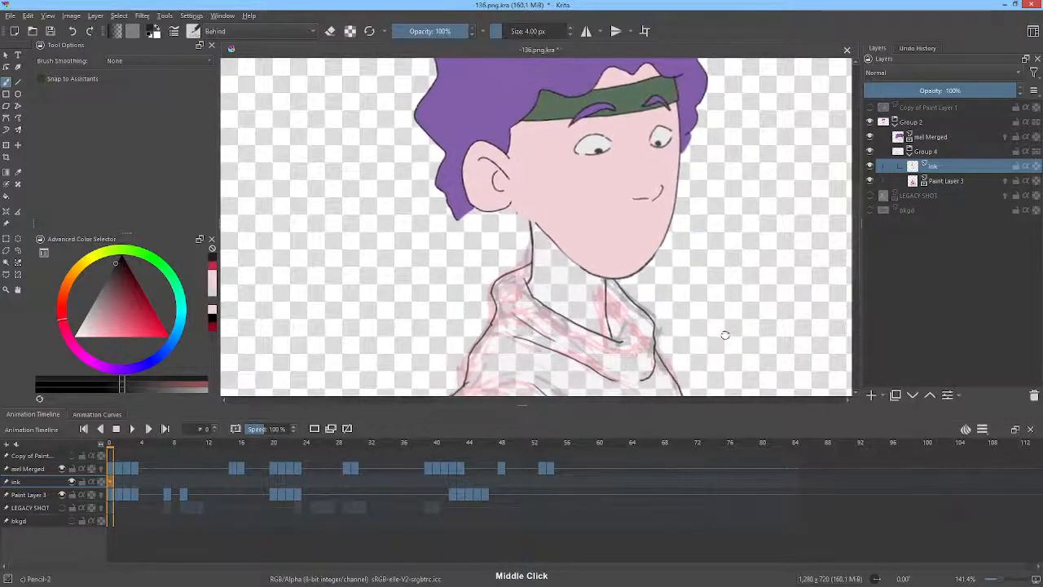
left_click(929, 138)
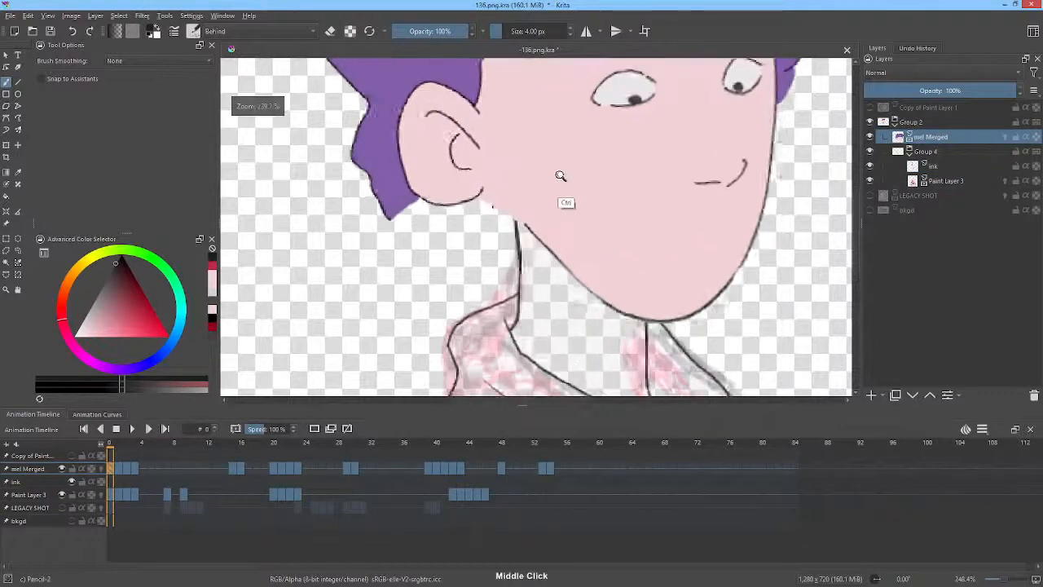
left_click_drag(562, 214, 484, 202)
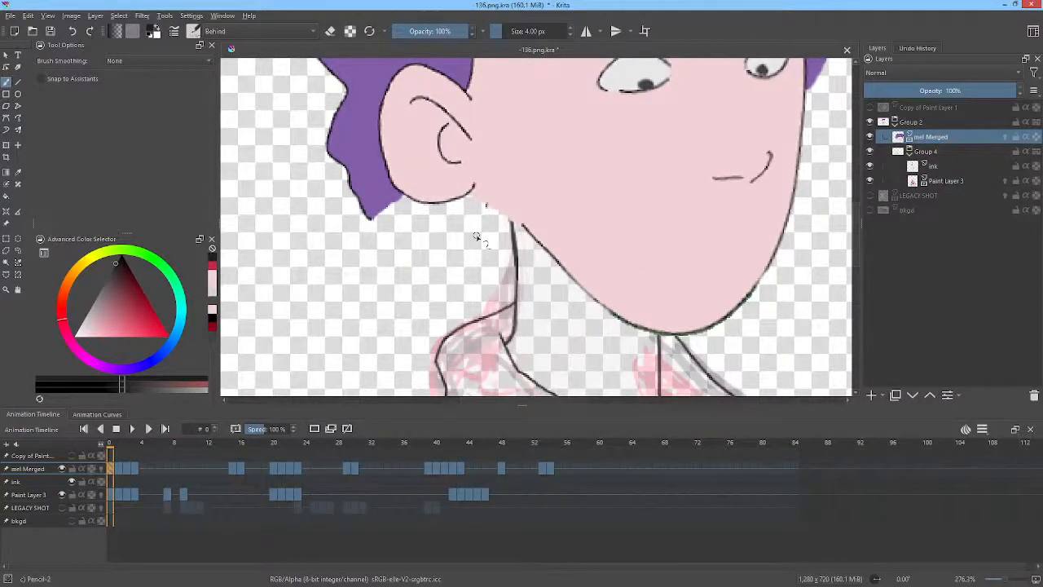
key("e")
key("e")
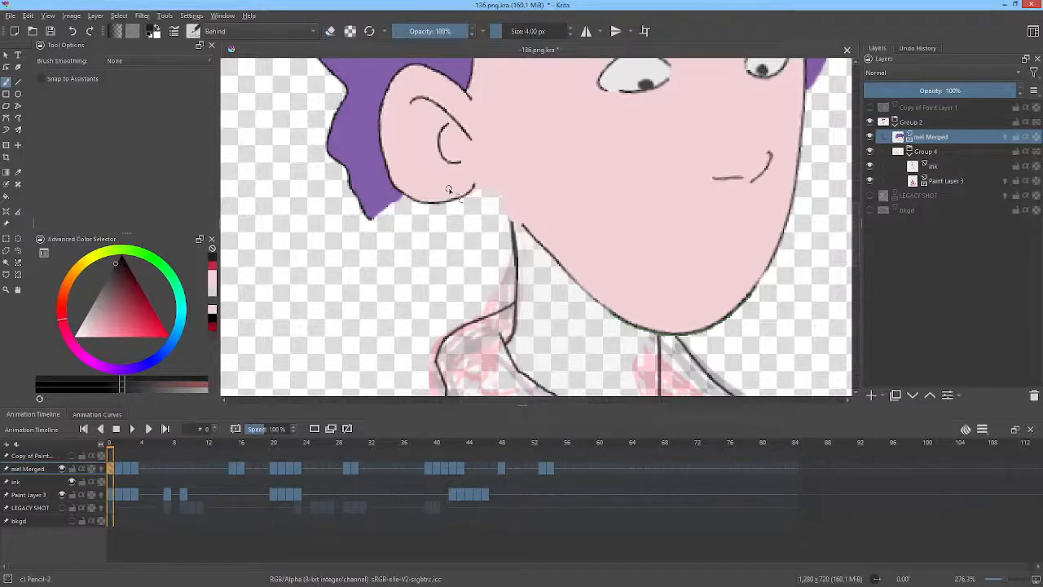
left_click_drag(483, 188, 511, 224)
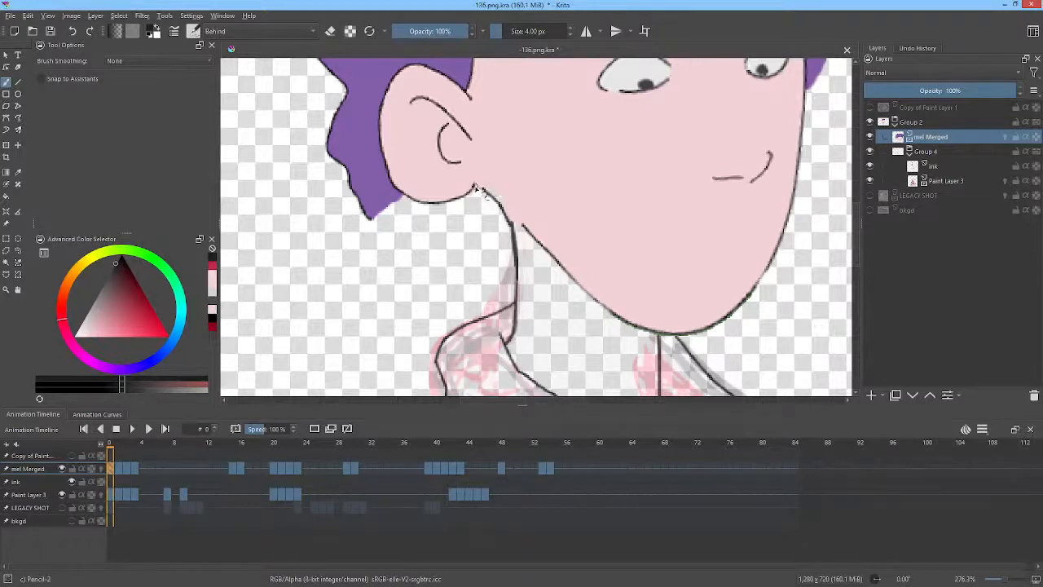
Step back and forth through the animation frames to compare the inked frame with its neighbours.
key("period")
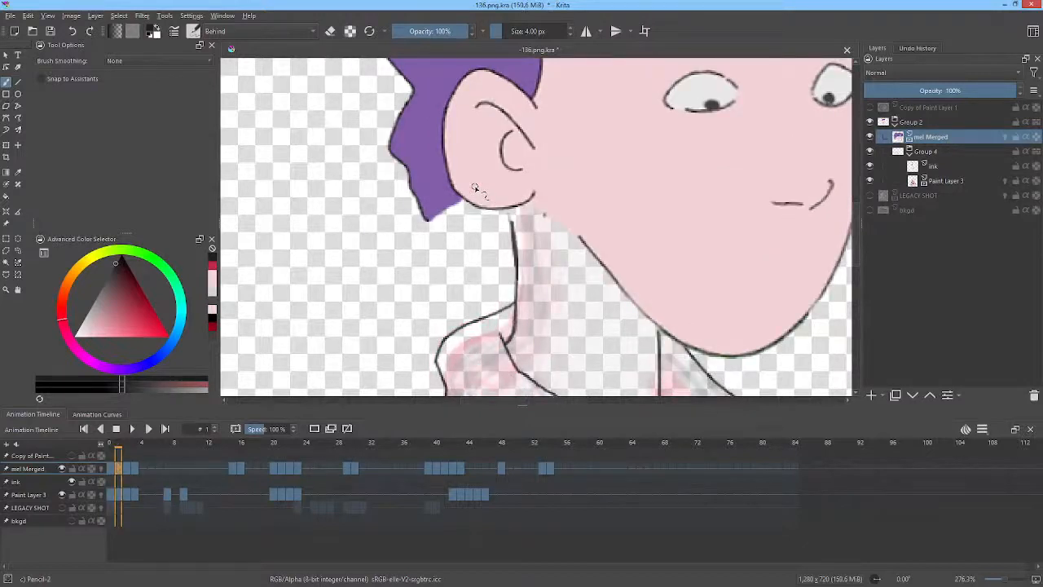
key("1")
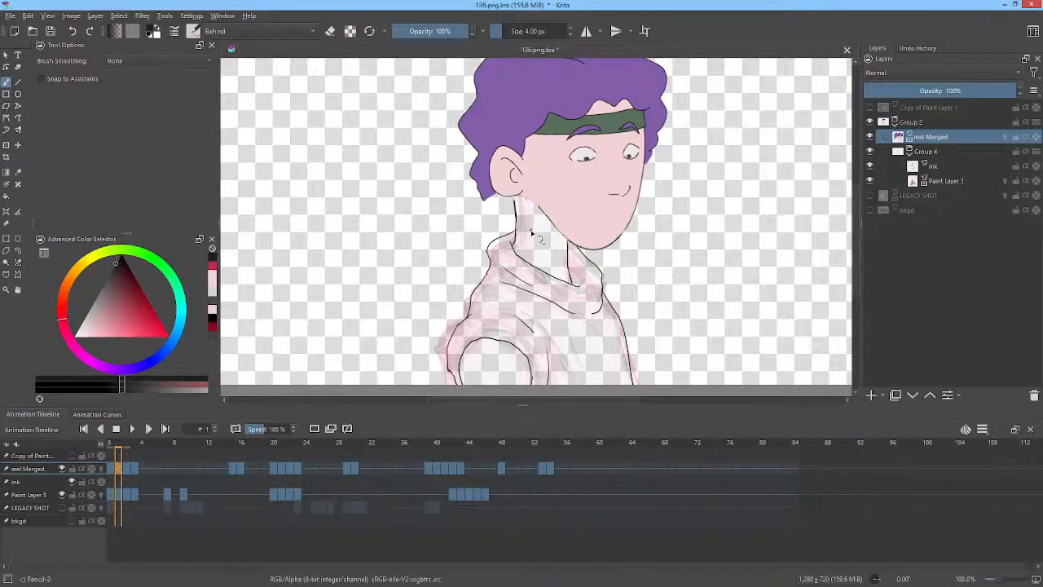
key("Right")
key("Right")
key("Left")
key("Left")
key("Left")
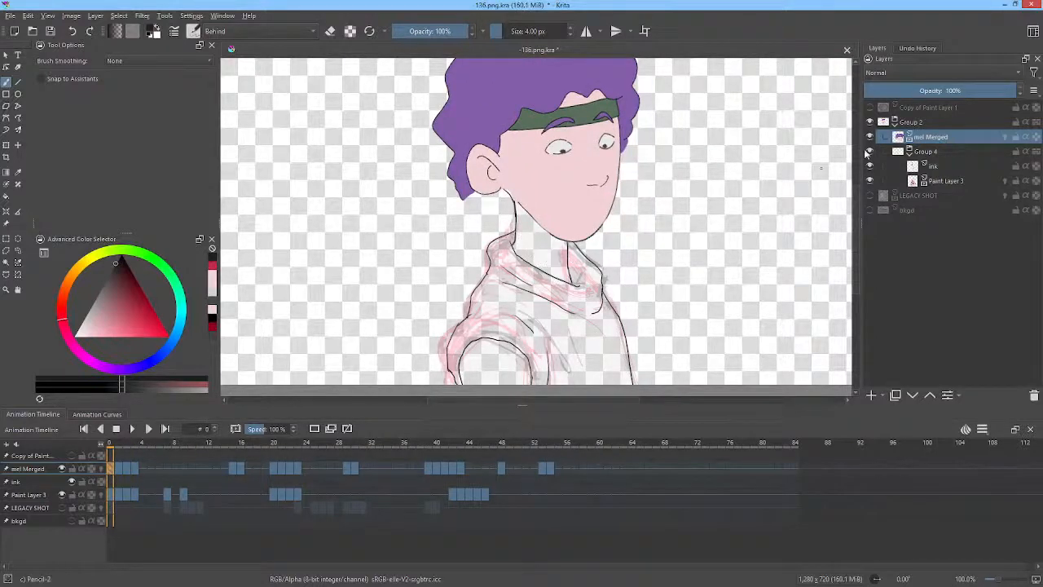
Select the ink layer and copy its keyframe to frame 1 in the timeline.
left_click(938, 168)
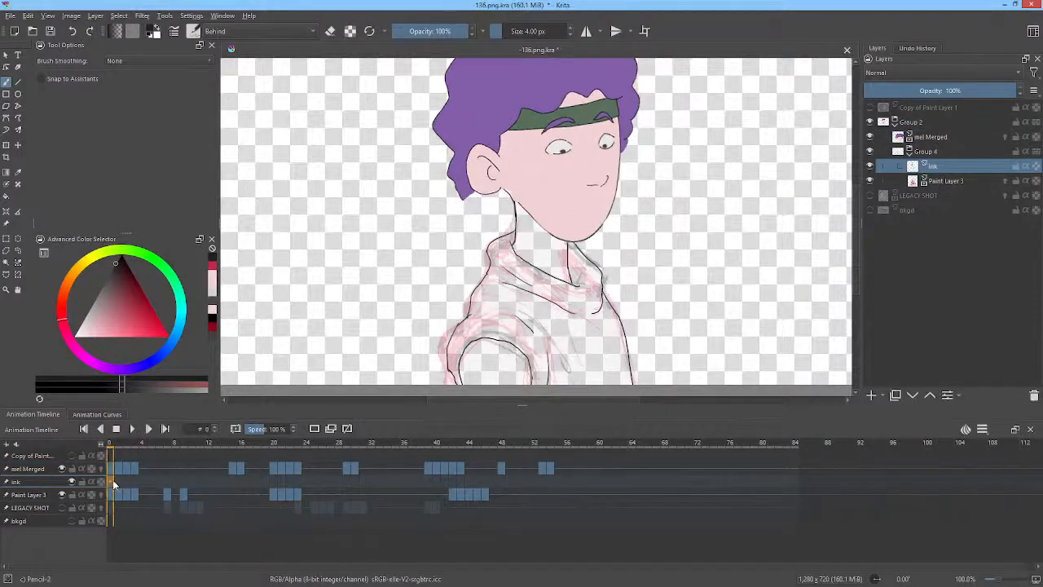
left_click_drag(113, 479, 121, 476)
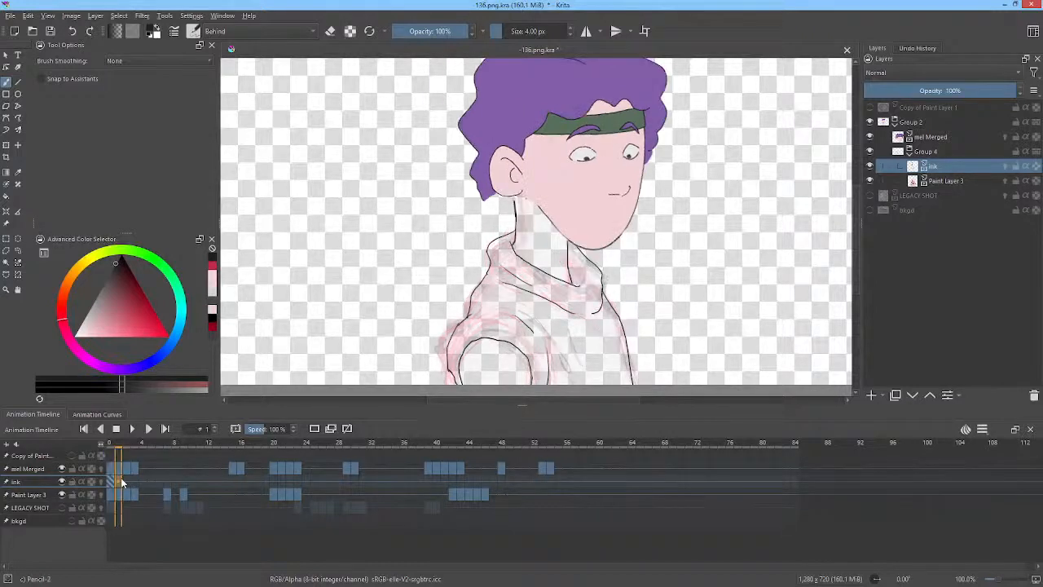
Apply a Liquify transform to the ink lines on frame 2, pushing the neck and collar with a 443 px brush.
key("ctrl+t")
right_click(615, 285)
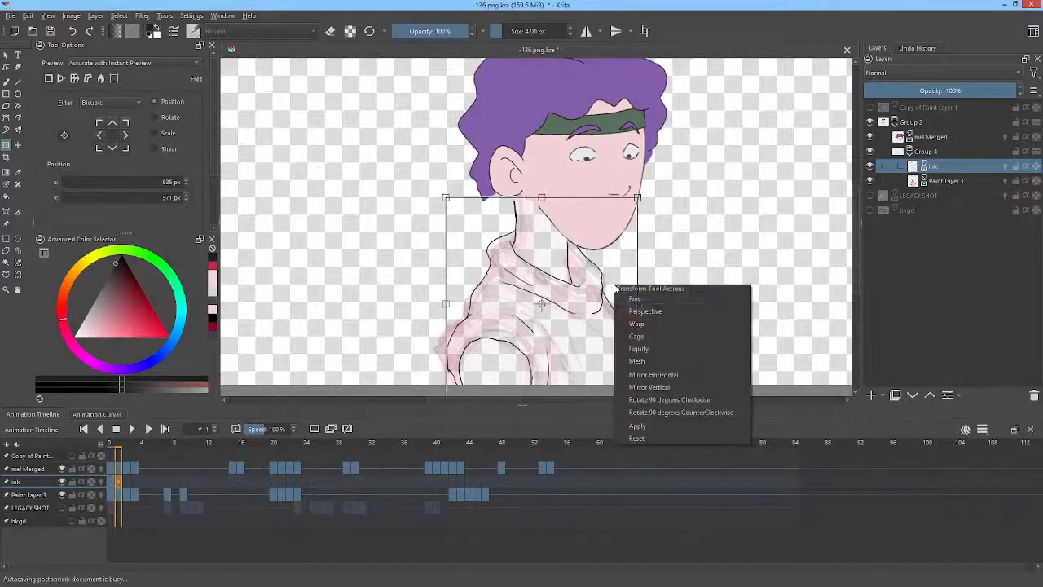
left_click(640, 349)
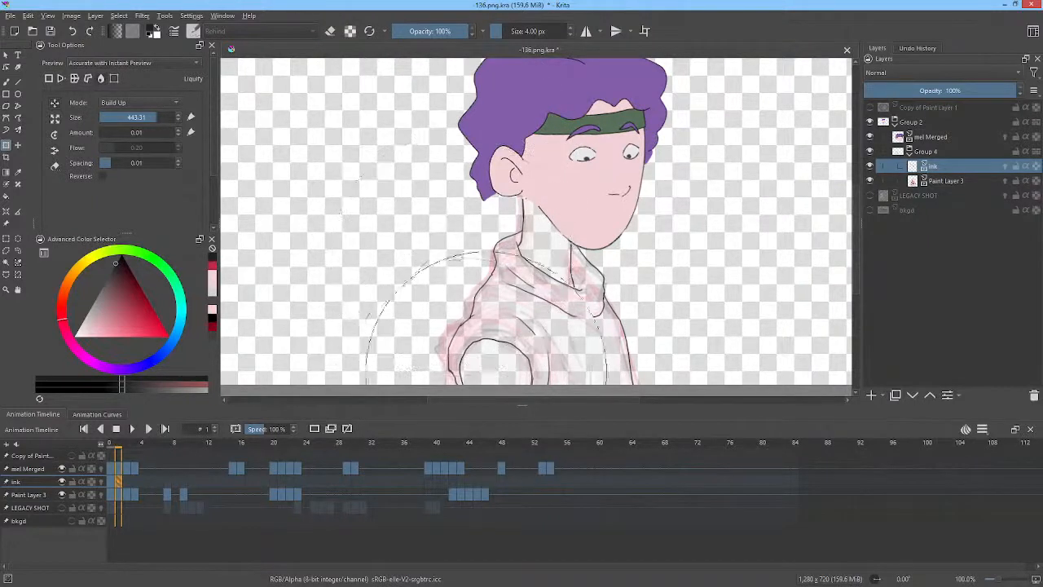
left_click_drag(506, 350, 404, 350, "shift")
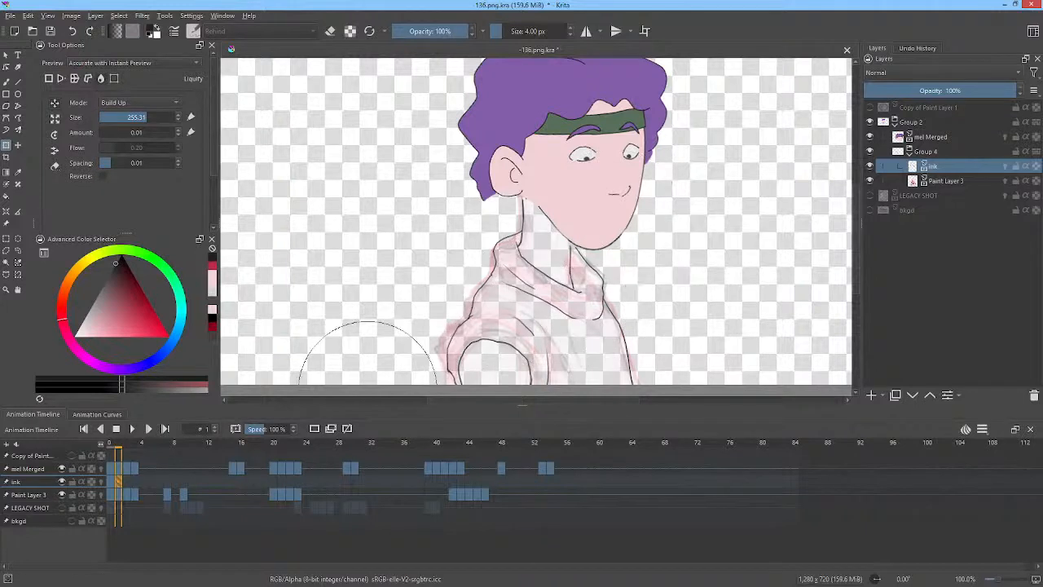
key("Right")
left_click_drag(567, 246, 668, 246)
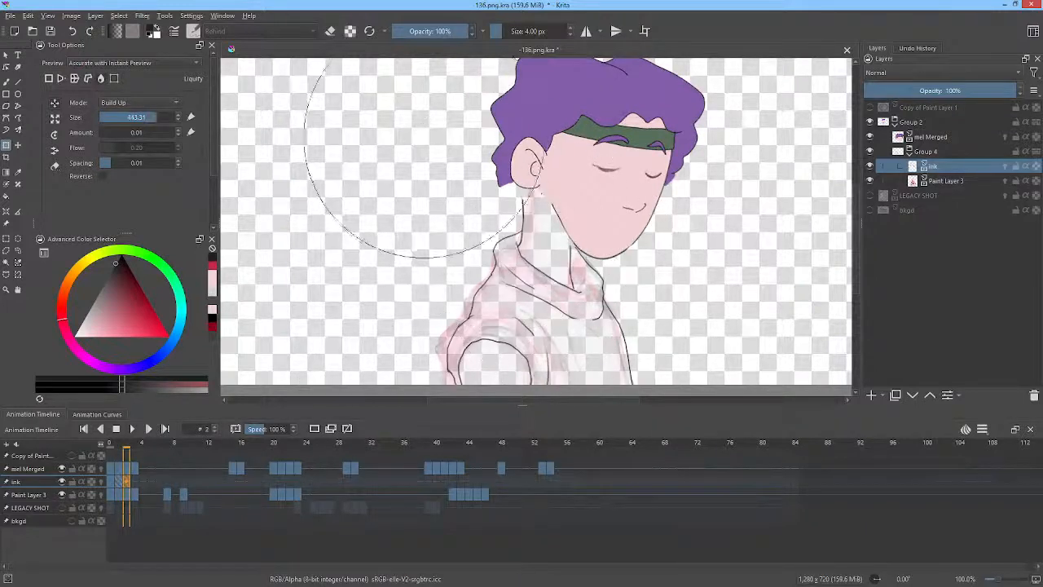
left_click_drag(443, 160, 468, 163)
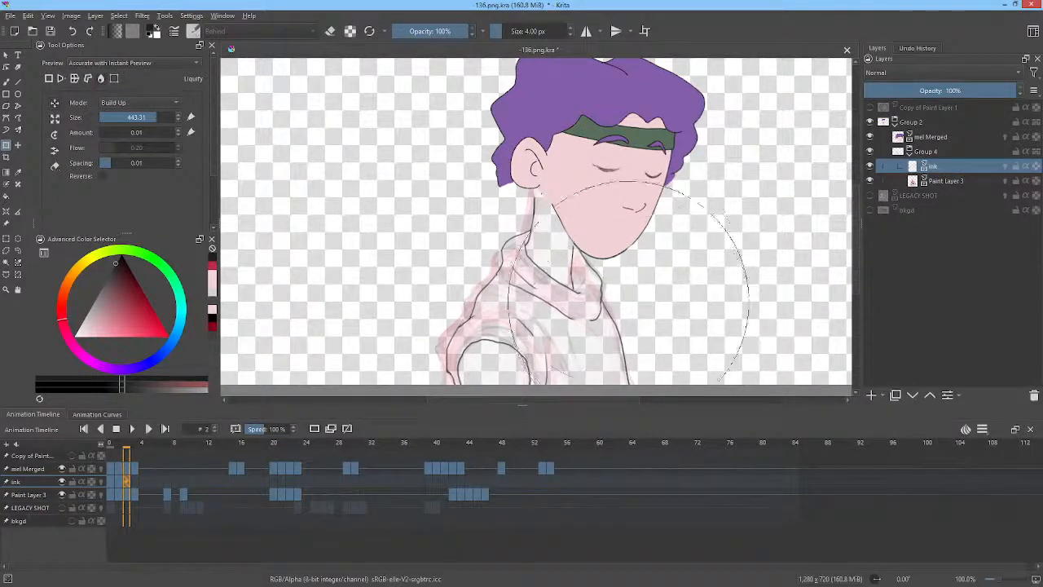
Shrink the liquify brush to 75 px, nudge the neck line below the jaw, and go to frame 3.
left_click_drag(583, 147, 470, 148)
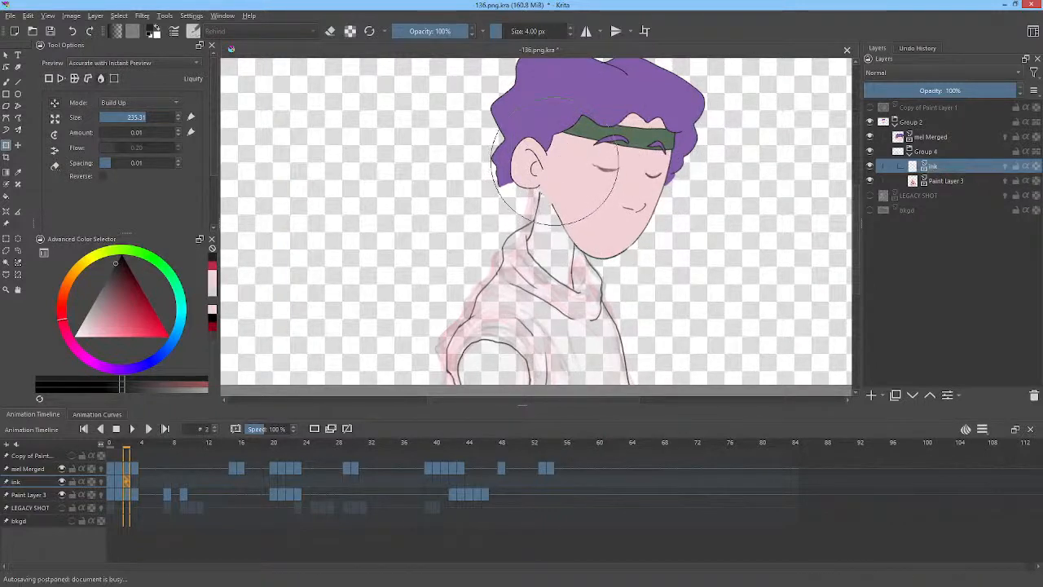
mouse_move(532, 187)
left_mouse_down()
mouse_move(406, 188)
mouse_move(444, 187)
left_mouse_up()
left_click_drag(528, 226, 526, 236)
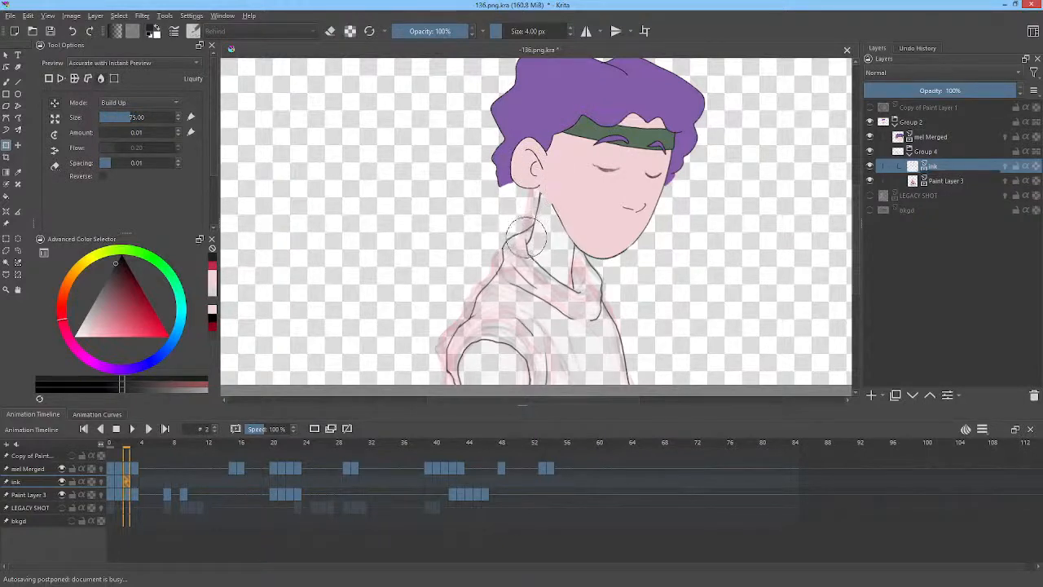
left_click(135, 481)
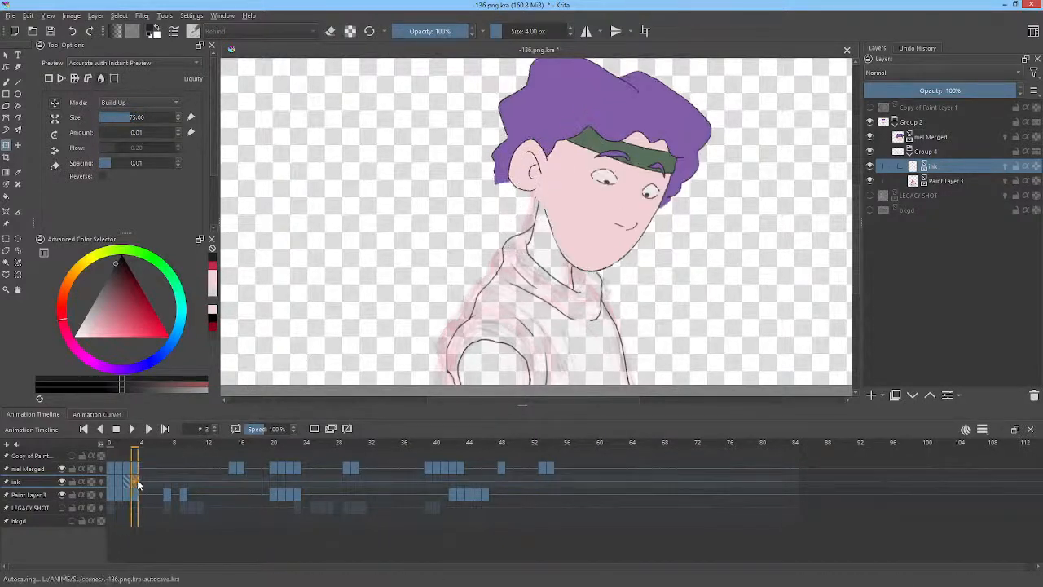
Push the neck line on frame 3 with the Liquify brush resized to about 240 px.
left_click(532, 220)
left_click_drag(582, 173, 476, 174)
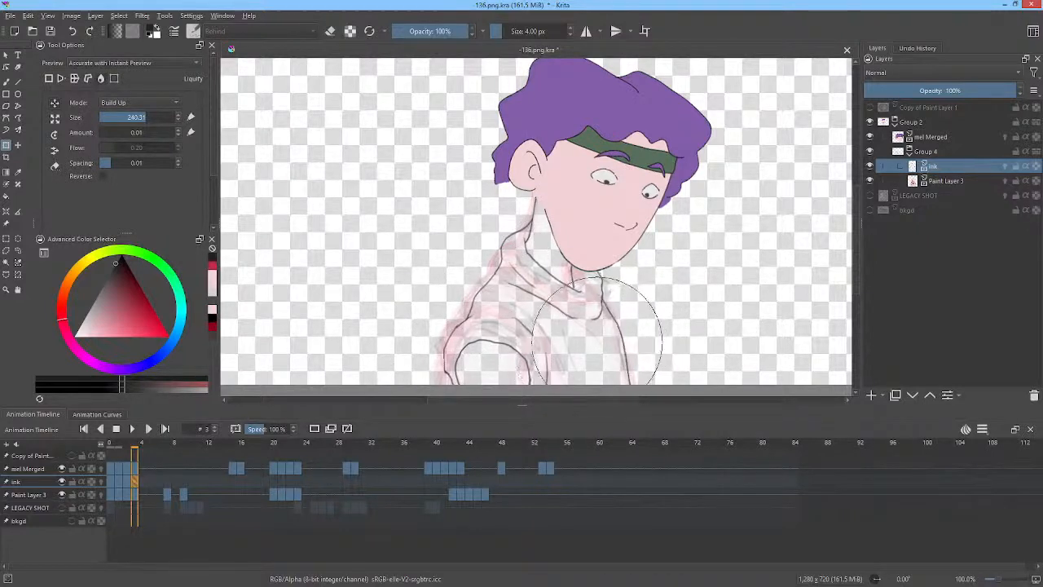
left_click_drag(597, 342, 598, 342)
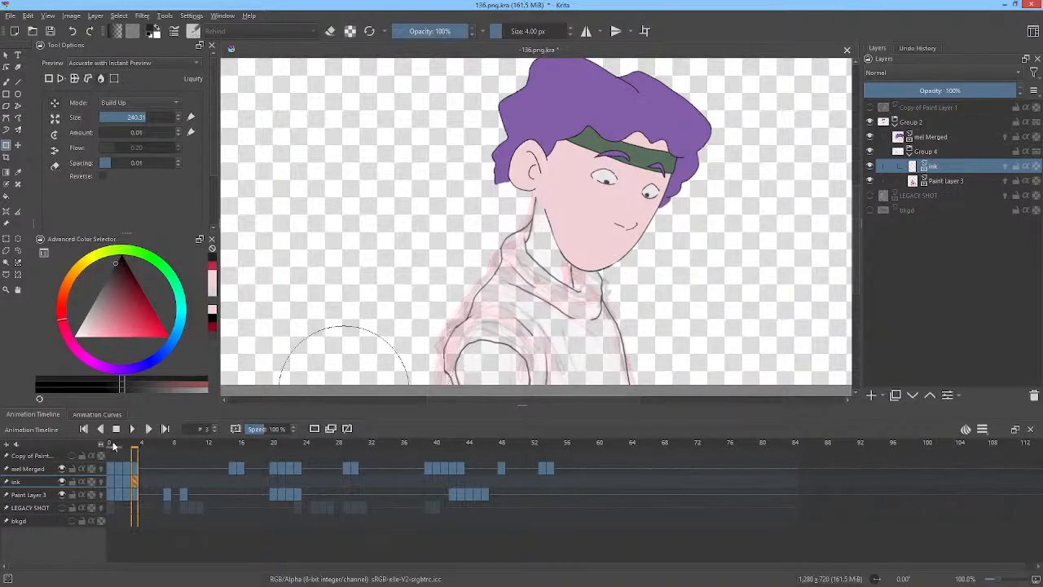
Return to the first frame, zoom to 100%, and play back the animation.
left_click(112, 443)
scroll(516, 239, "down", 2)
scroll(535, 236, "up", 2)
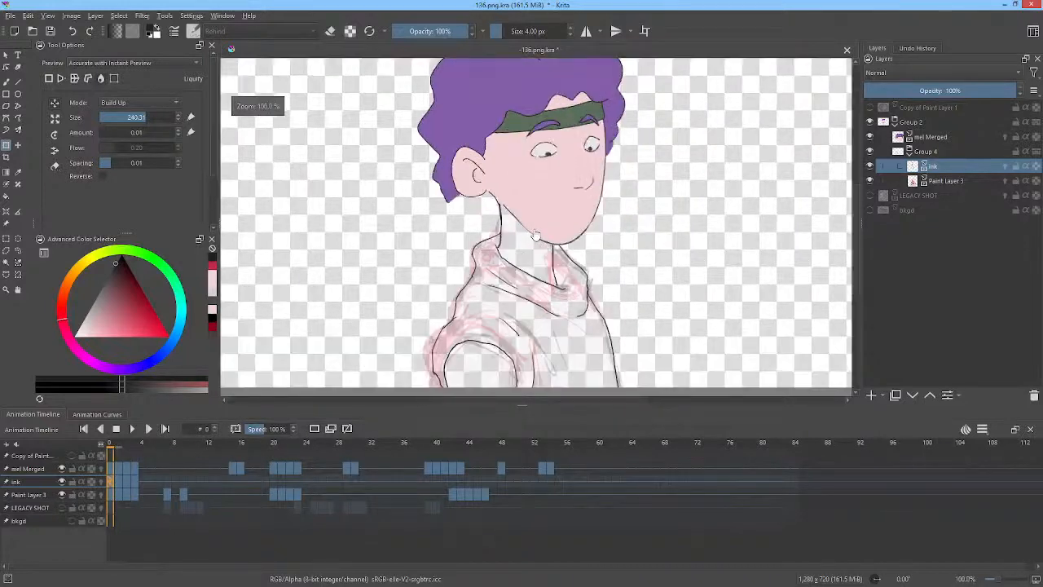
key("space")
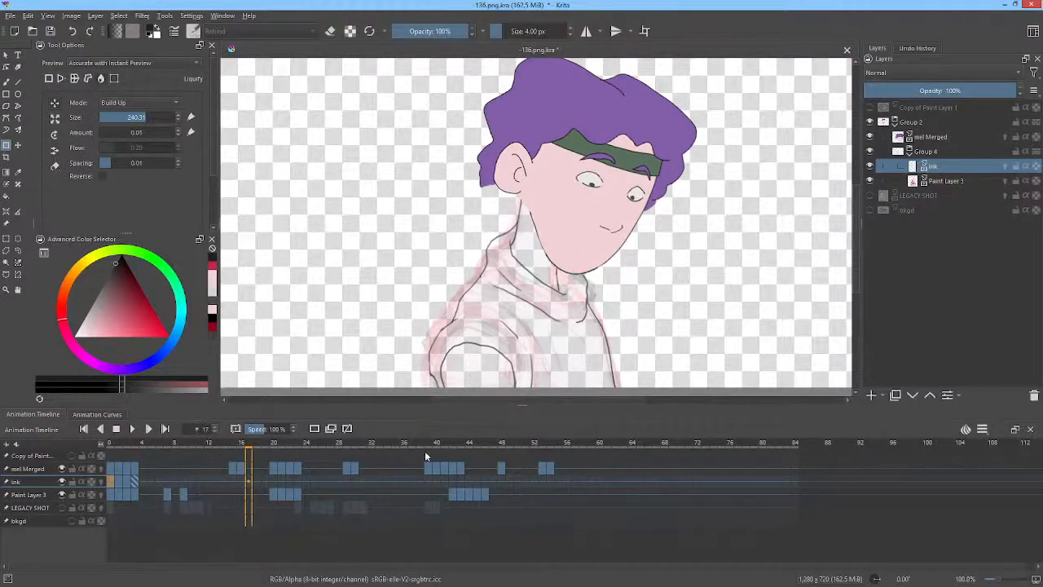
On the ink layer's frame 7, liquify the neck and collar lines using a 443 px, then about 300 px brush.
left_click(169, 485)
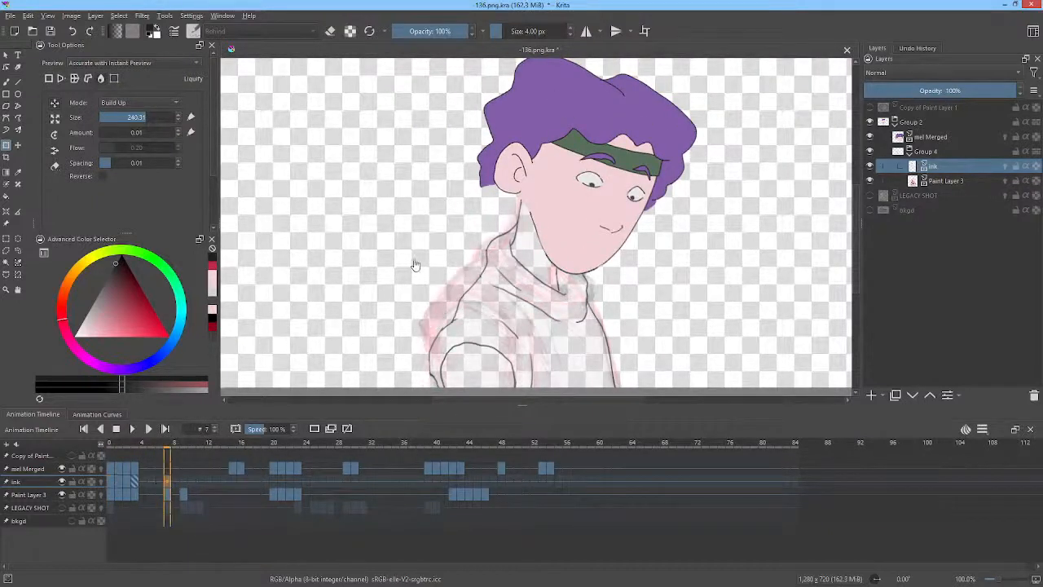
left_click(462, 311)
left_click_drag(461, 311, 572, 313, "shift")
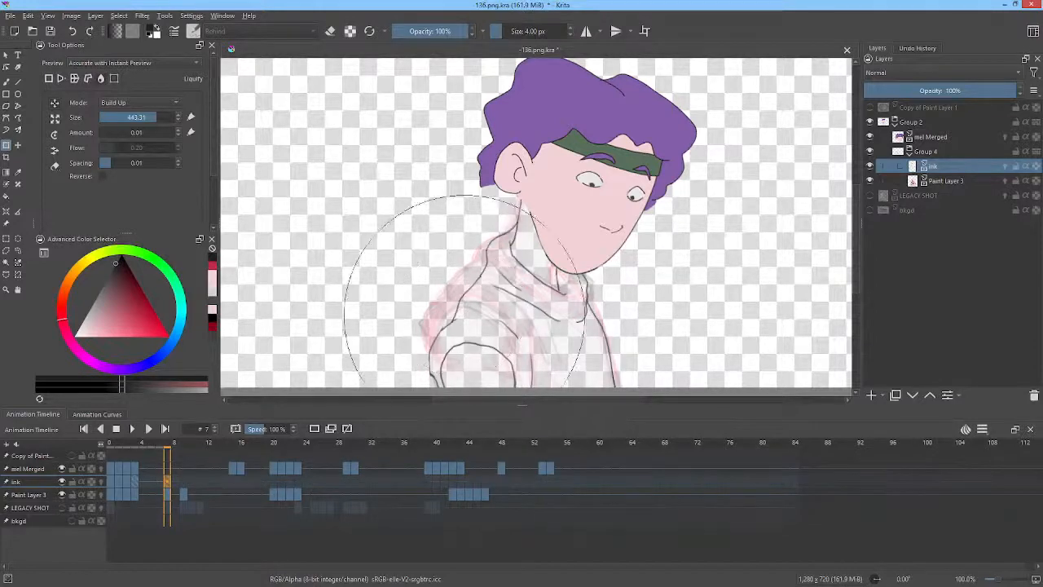
mouse_move(433, 334)
left_mouse_down()
mouse_move(427, 308)
mouse_move(429, 320)
left_mouse_up()
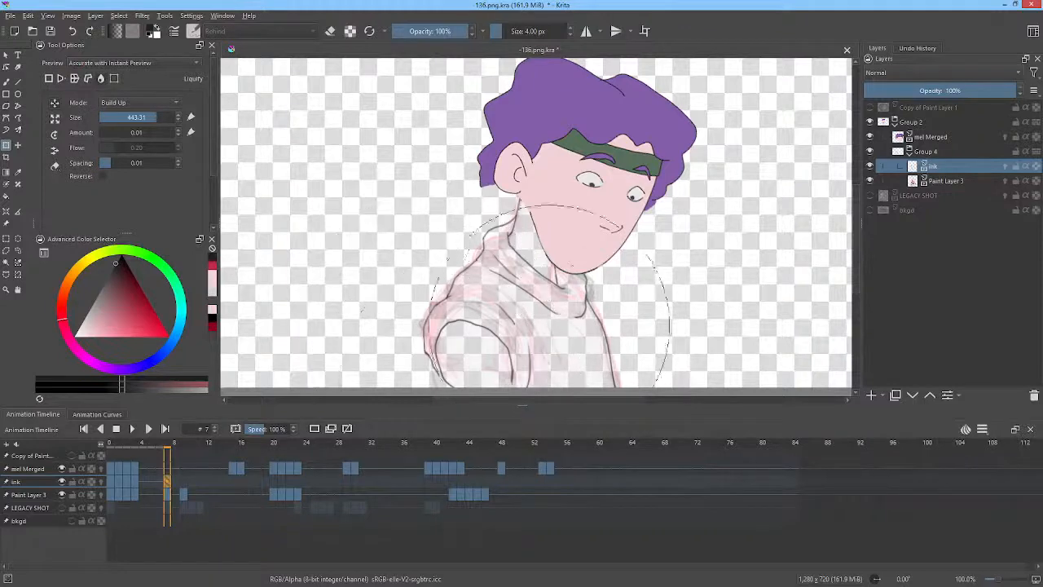
mouse_move(572, 305)
left_mouse_down()
mouse_move(581, 251)
mouse_move(582, 279)
left_mouse_up()
left_click_drag(505, 319, 393, 318, "shift")
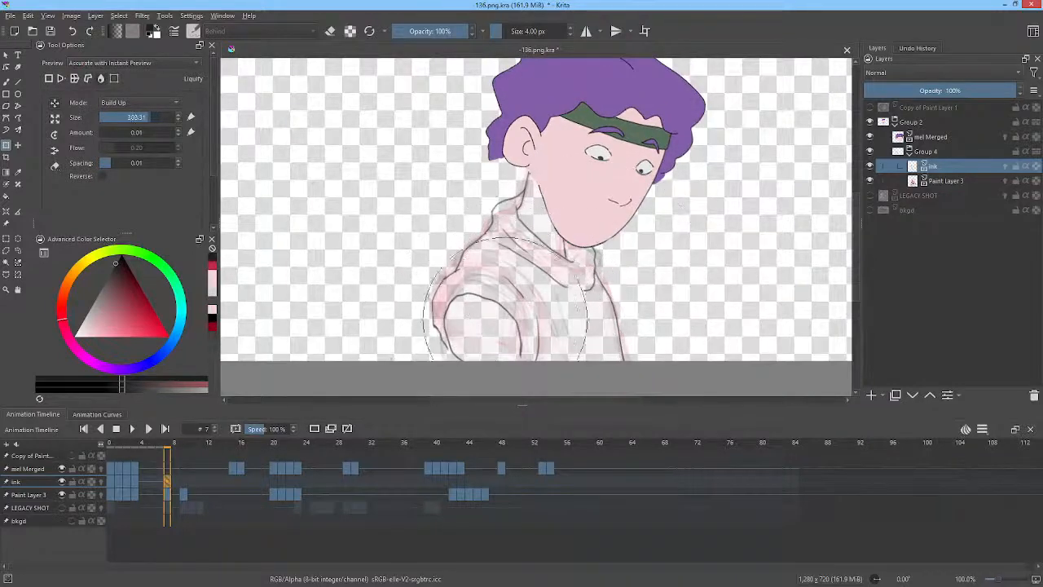
left_click_drag(486, 346, 482, 340)
left_click_drag(416, 245, 424, 244)
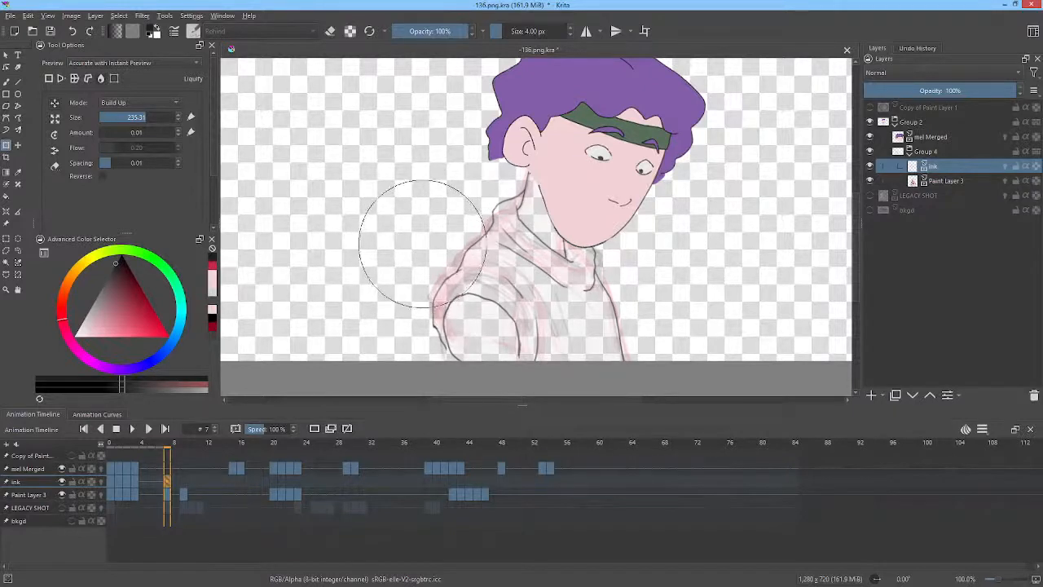
Copy the ink keyframe from the start of the timeline to frame 9.
left_click(185, 486)
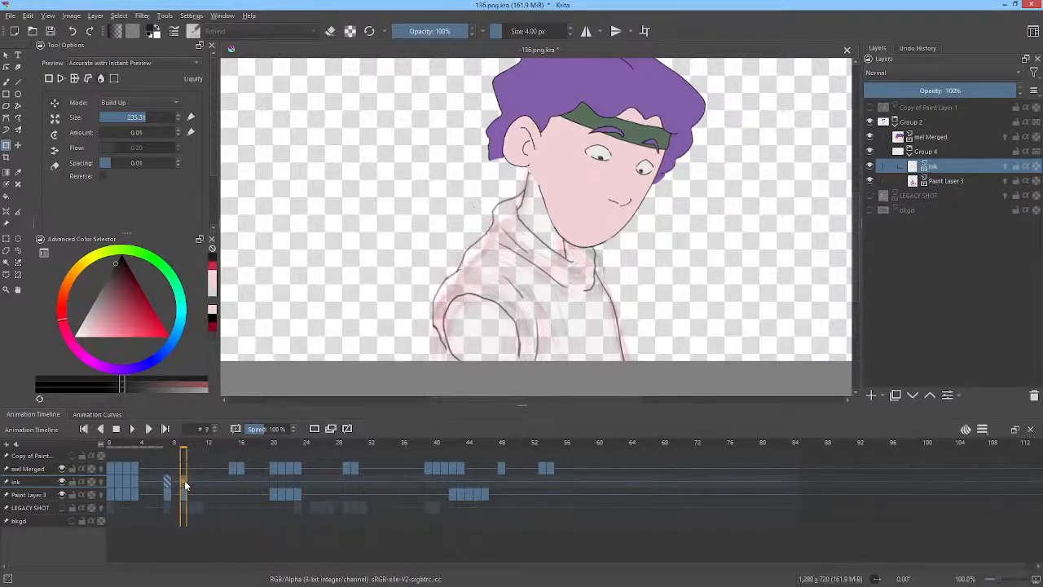
left_click(135, 479)
left_click_drag(135, 480, 184, 482)
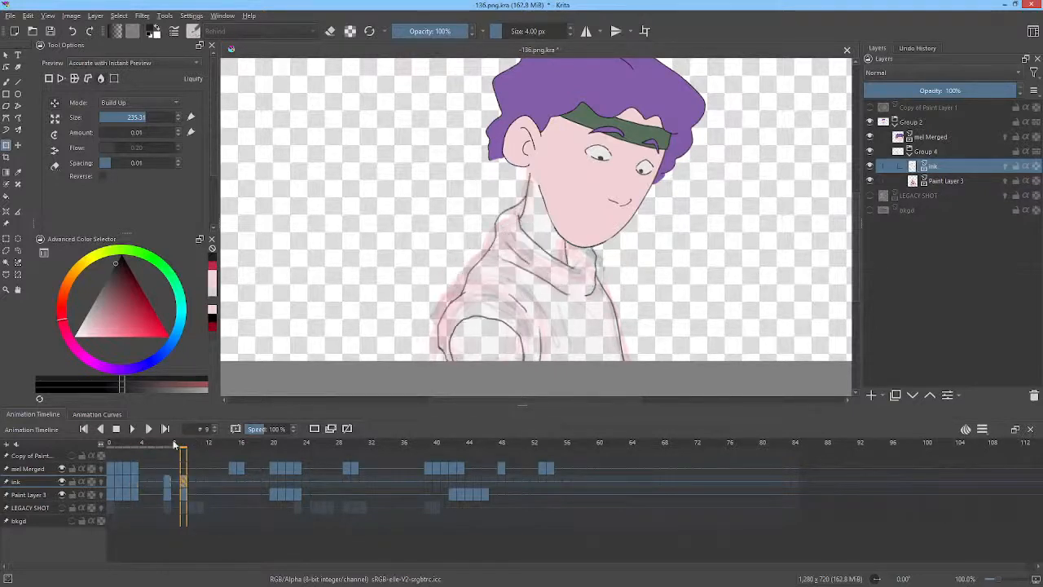
Scrub to frame 20 and step back and forth between frames 19 and 20 to compare the ink lines.
mouse_move(175, 445)
left_mouse_down()
mouse_move(275, 472)
mouse_move(261, 471)
mouse_move(267, 484)
left_mouse_up()
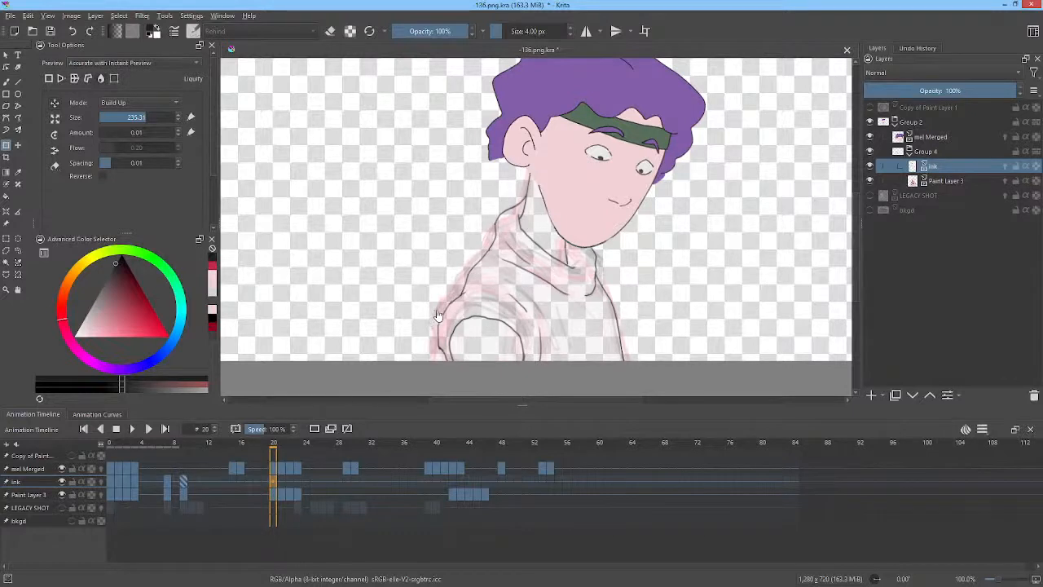
key("Left")
key("Right")
key("Left")
key("Left")
key("Right")
key("Right")
key("Left")
key("Left")
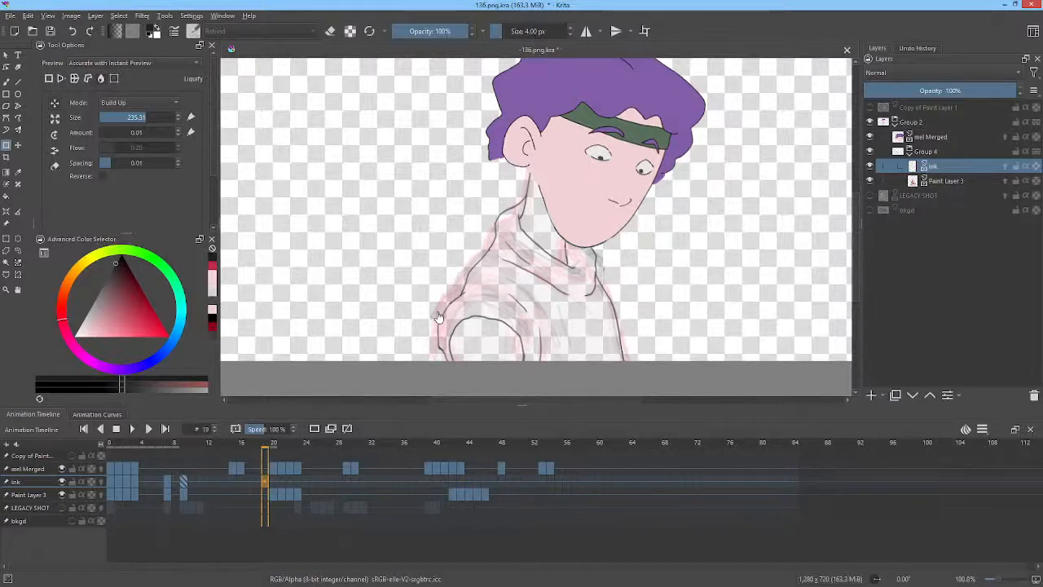
key("Right")
key("Right")
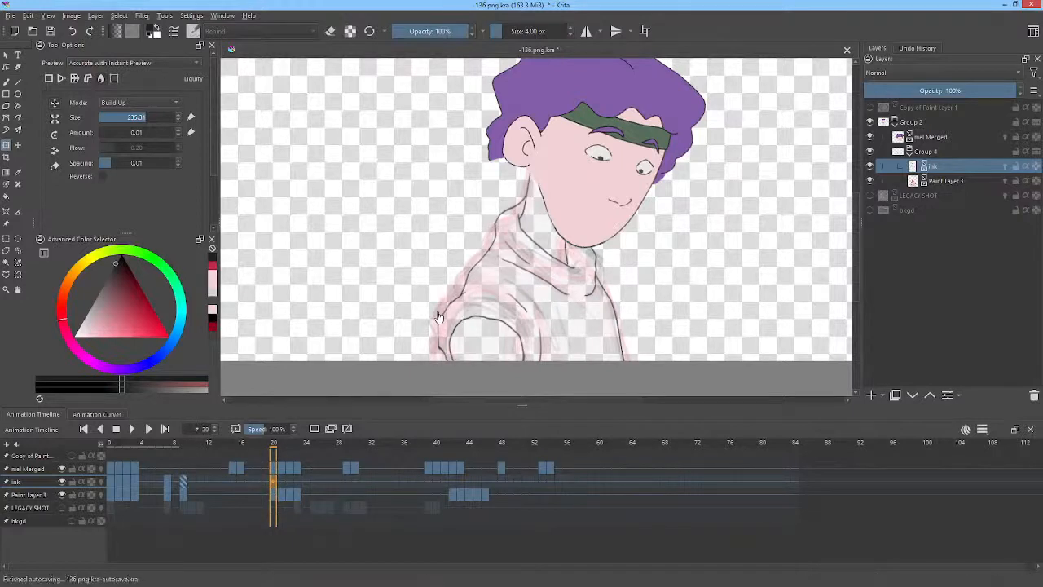
On frame 20, liquify the neck and shoulder lines, shrinking the brush from 443 px to about 122 px.
left_click(498, 264)
left_click_drag(497, 263, 611, 263)
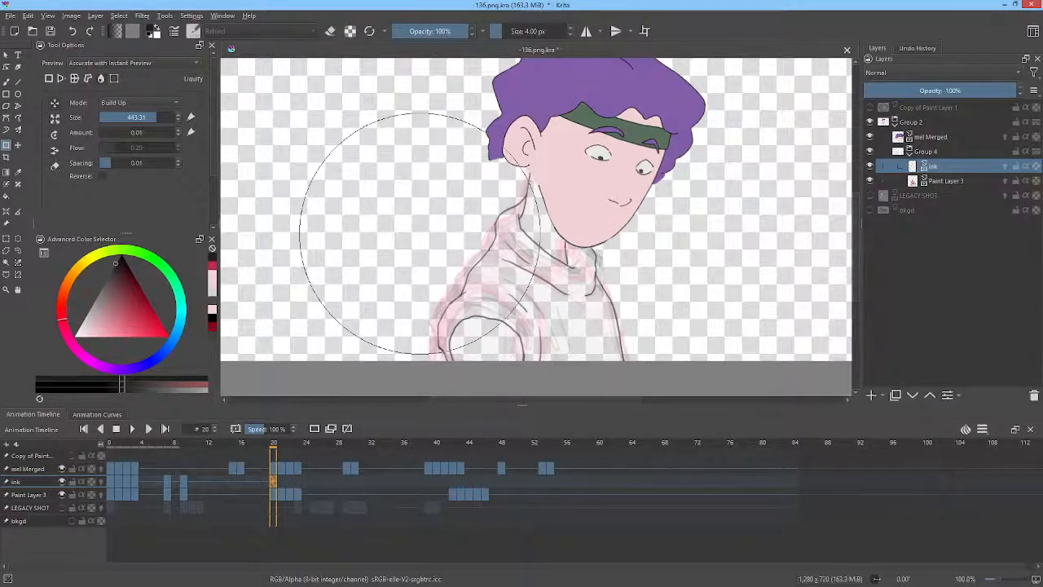
left_click_drag(420, 234, 303, 234)
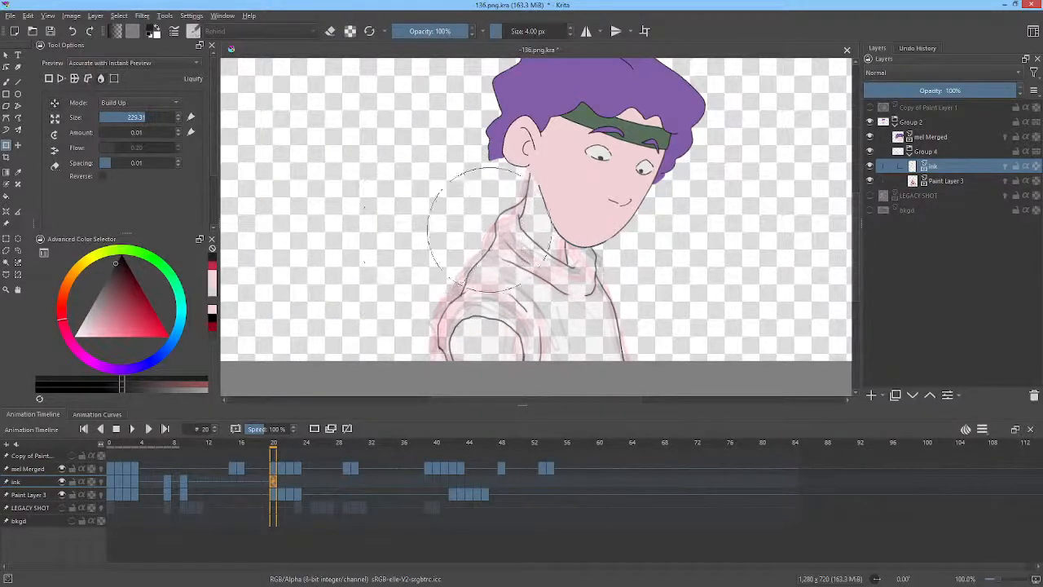
left_click_drag(479, 209, 422, 209)
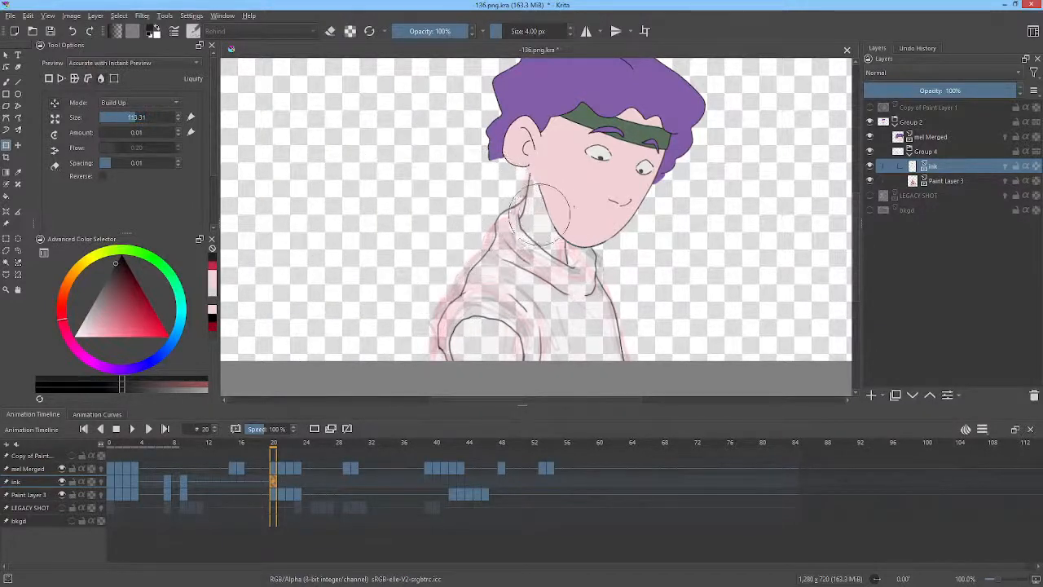
mouse_move(526, 210)
left_mouse_down()
mouse_move(492, 210)
mouse_move(519, 215)
mouse_move(523, 198)
left_mouse_up()
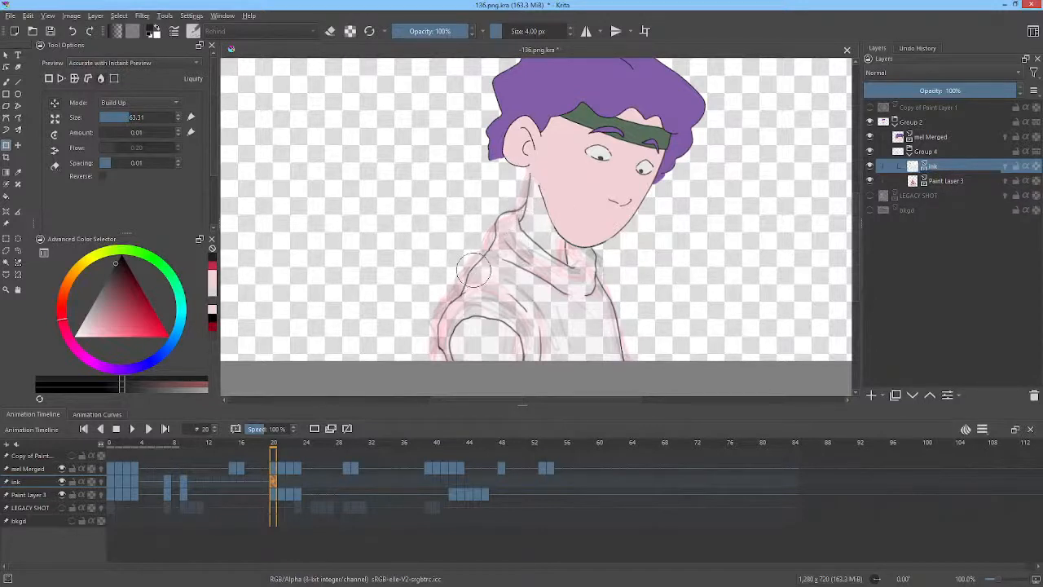
left_click_drag(471, 266, 484, 255)
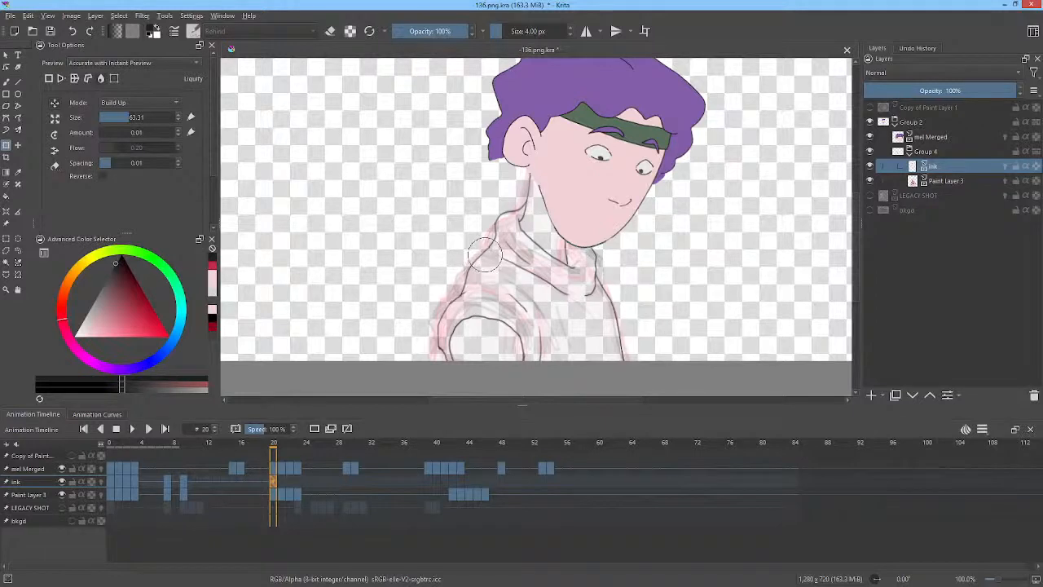
mouse_move(467, 293)
left_mouse_down()
mouse_move(475, 312)
mouse_move(499, 311)
mouse_move(453, 309)
left_mouse_up()
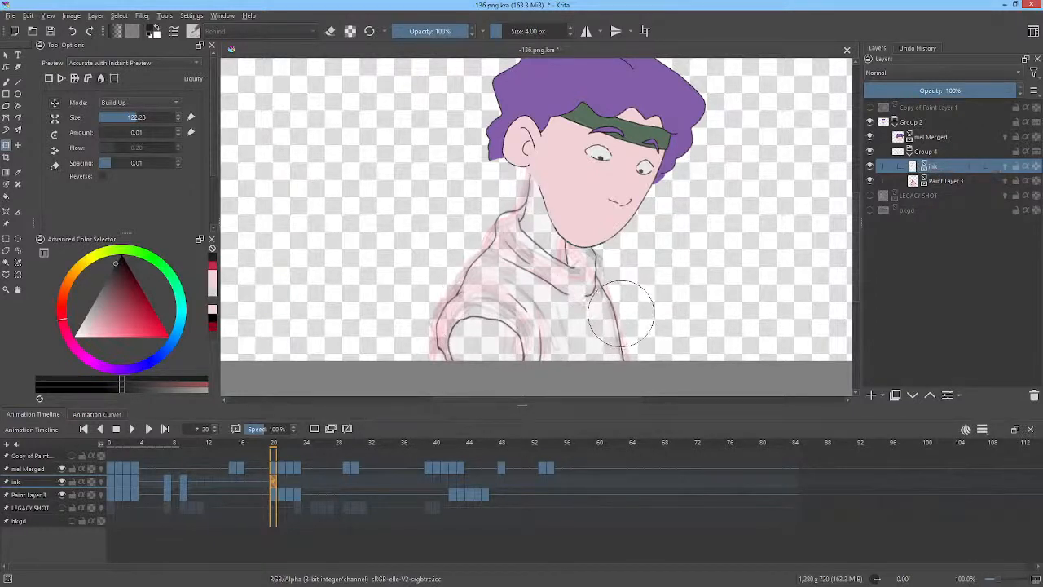
Go to frame 21 and push the chin and neck lines with a 145 px liquify brush.
key("Right")
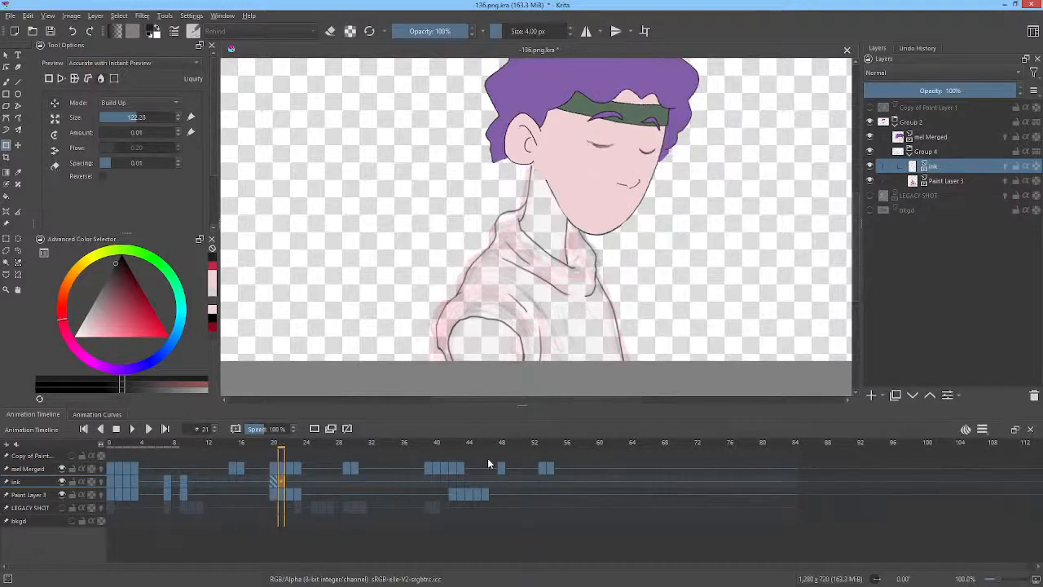
left_click(609, 257)
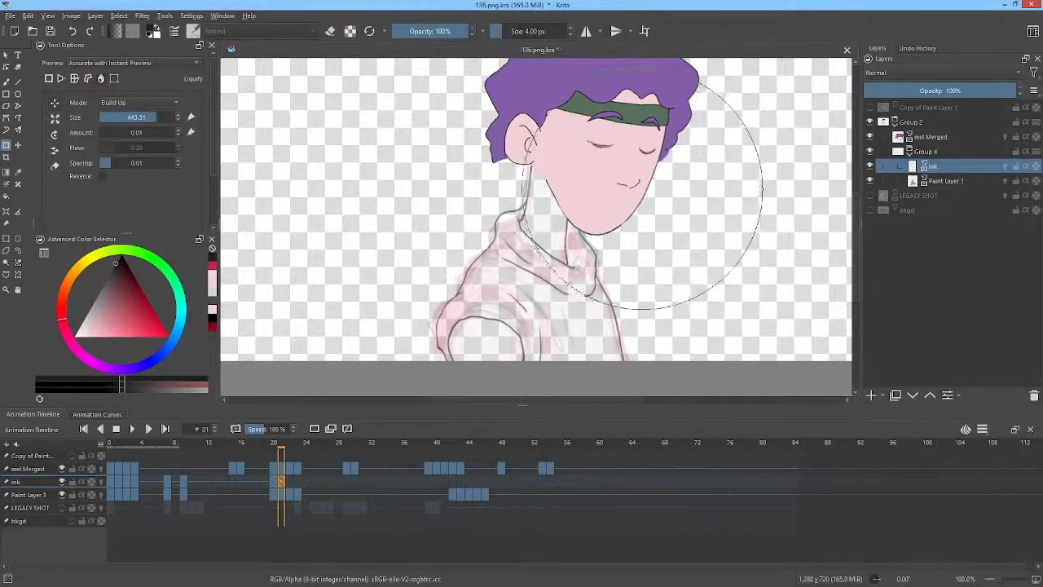
left_click_drag(645, 191, 484, 379)
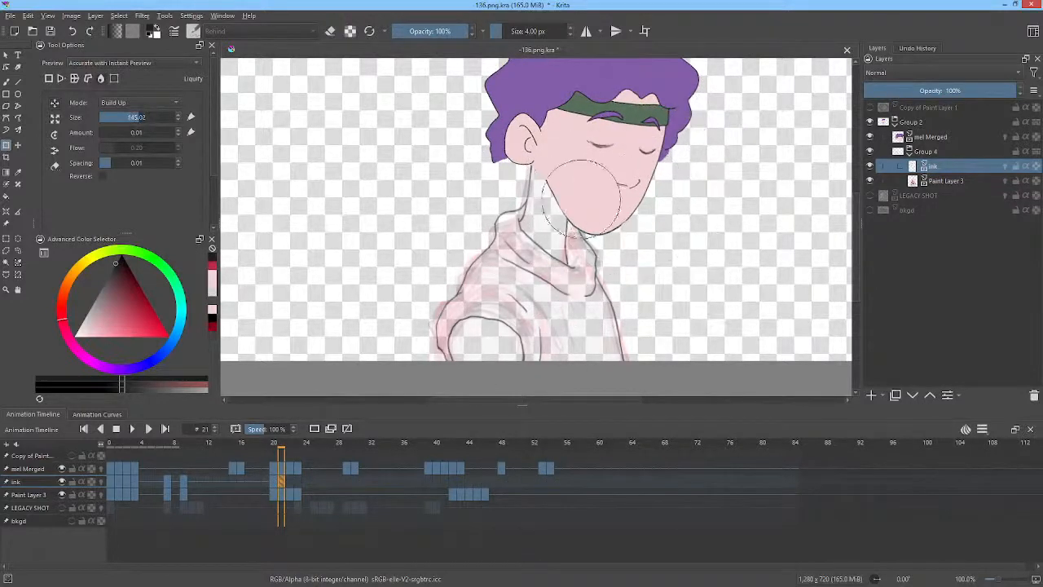
left_click_drag(583, 209, 580, 212)
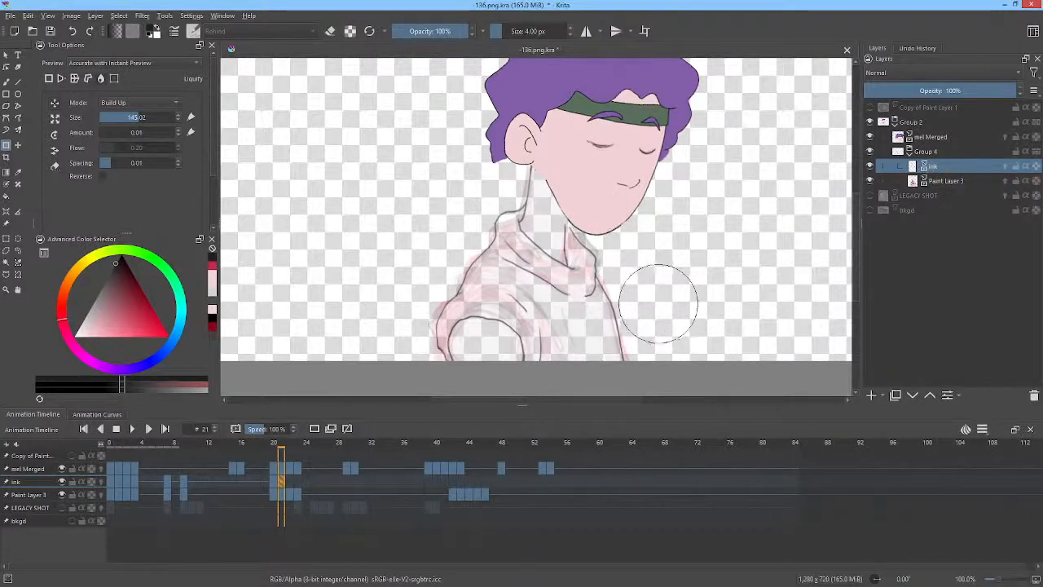
Flip between frames 20 and 21 to compare the adjusted ink lines.
key("comma")
key("period")
key("comma")
key("period")
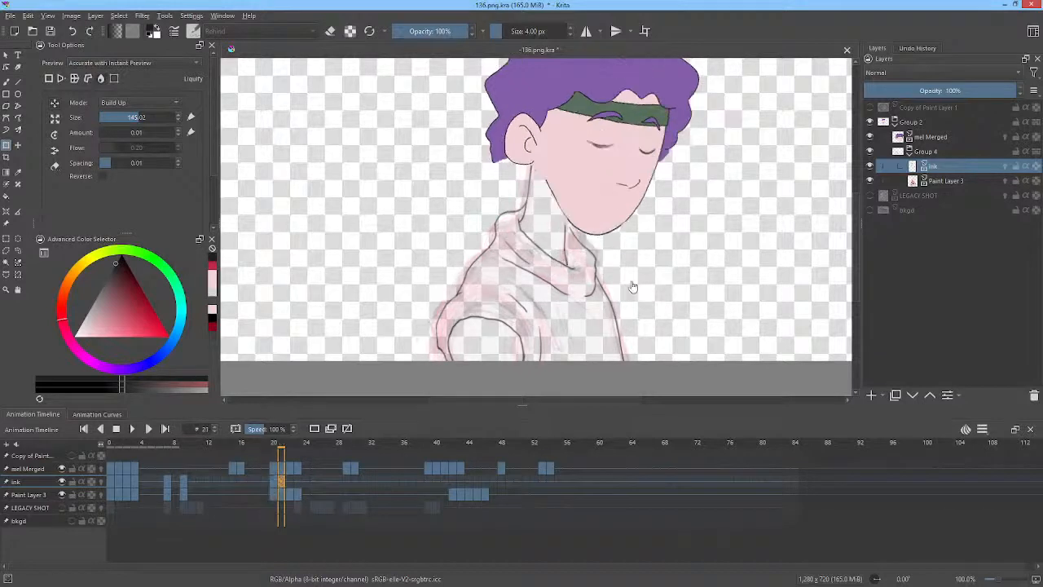
key("comma")
key("period")
key("comma")
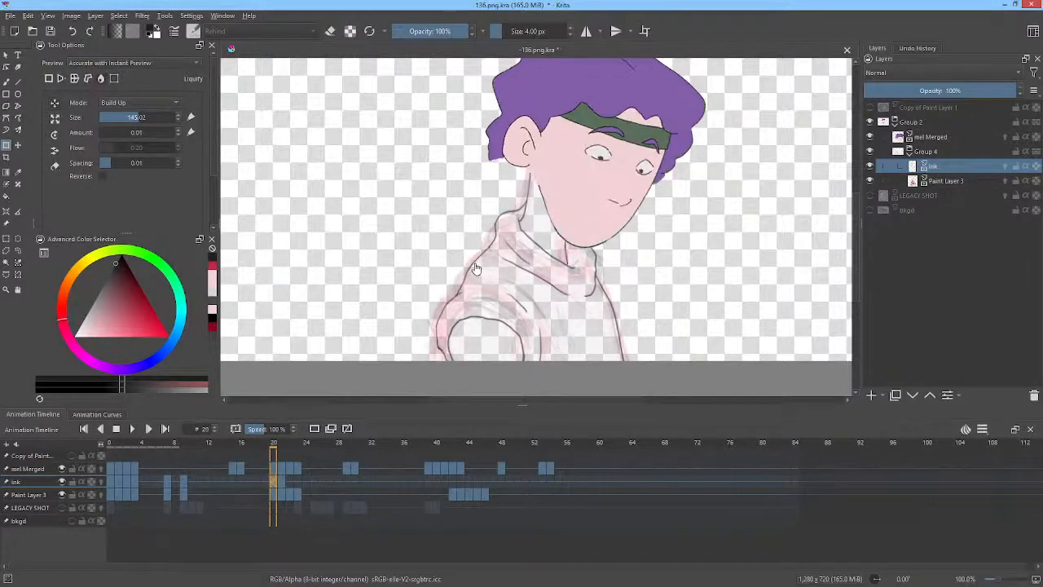
key("Right")
Push the collar line on frame 21 with the liquify brush set to about 95 px.
left_click(474, 275)
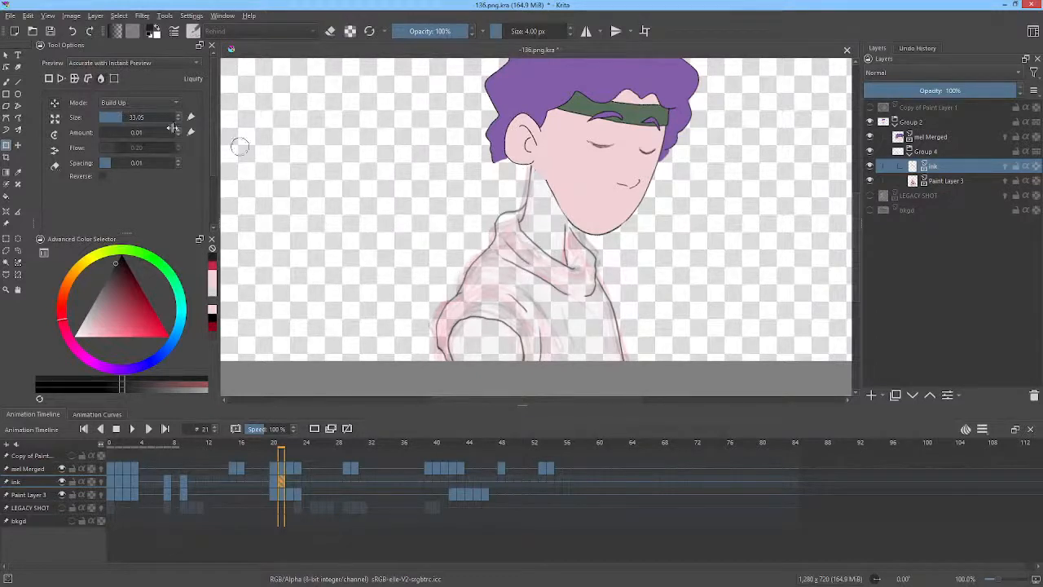
left_click_drag(126, 116, 139, 116)
mouse_move(467, 272)
left_mouse_down()
mouse_move(436, 334)
mouse_move(448, 349)
mouse_move(472, 322)
mouse_move(471, 308)
mouse_move(551, 302)
mouse_move(521, 334)
mouse_move(535, 305)
mouse_move(526, 303)
mouse_move(551, 309)
mouse_move(567, 334)
mouse_move(628, 330)
left_mouse_up()
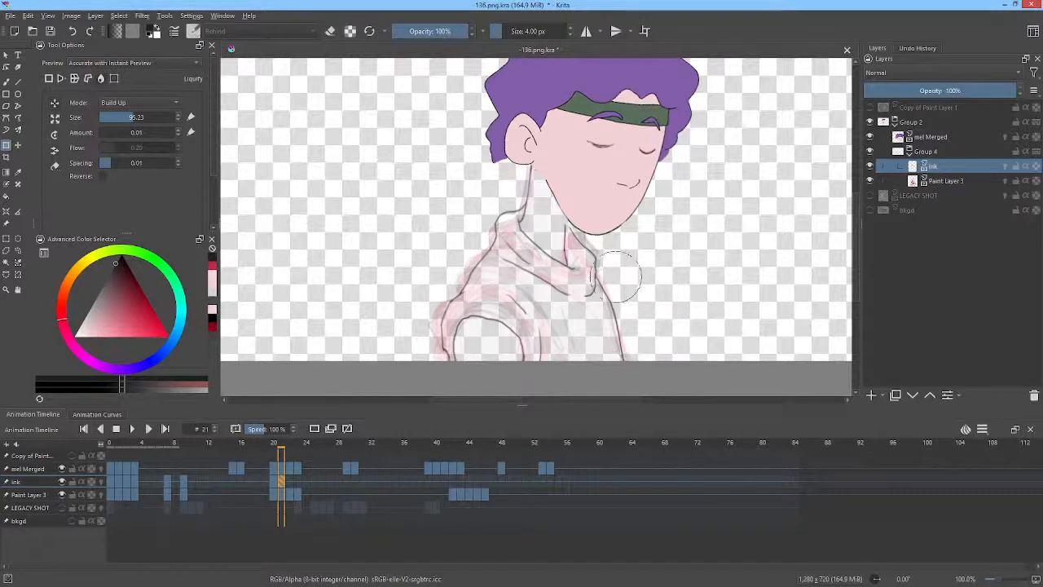
Go to frame 22 and liquify the chin, neck and collar lines using 443 px, 157 px and 107 px brushes.
left_click(290, 480)
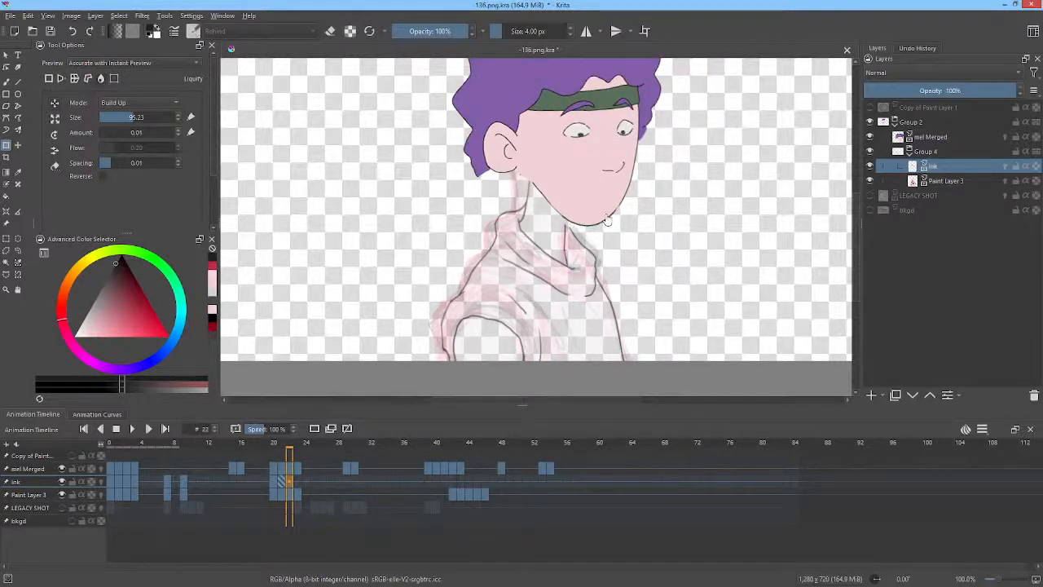
key("Left")
key("Right")
left_click(534, 186)
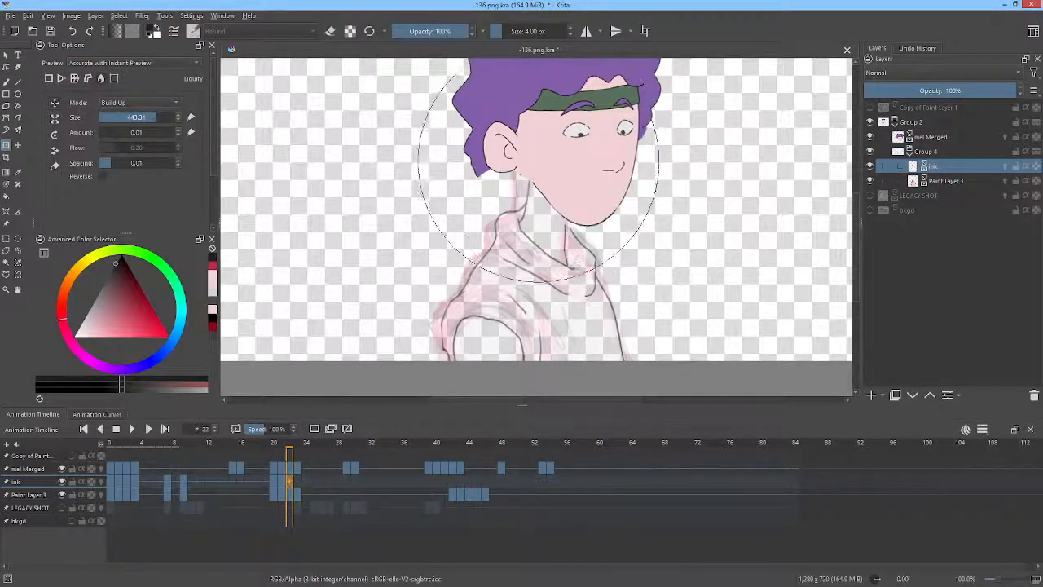
left_click_drag(547, 167, 410, 372)
mouse_move(542, 178)
left_mouse_down()
mouse_move(537, 171)
mouse_move(533, 198)
mouse_move(532, 173)
left_mouse_up()
left_click_drag(597, 227, 582, 228)
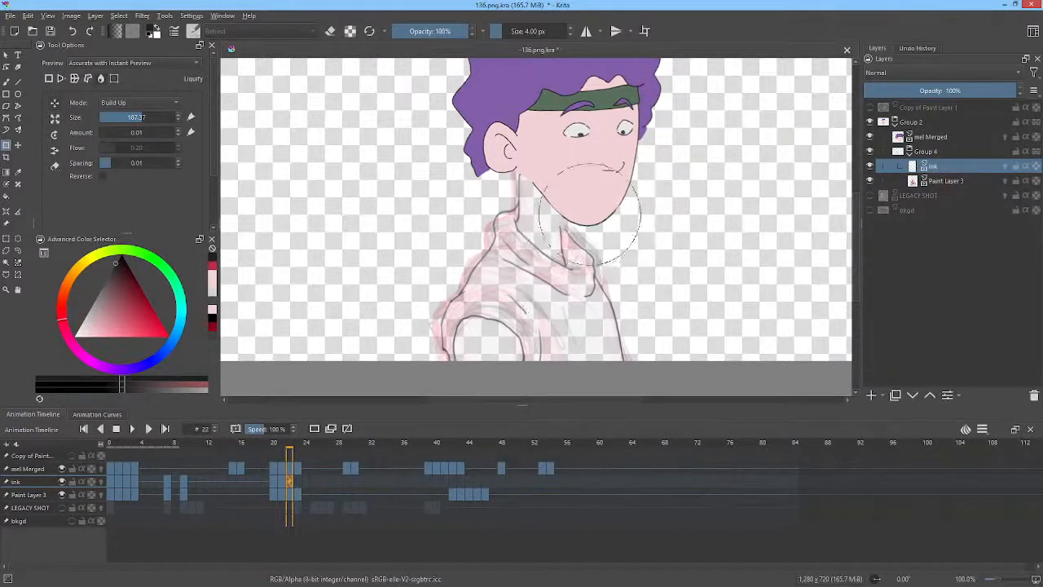
mouse_move(556, 277)
left_mouse_down()
mouse_move(556, 306)
mouse_move(512, 348)
left_mouse_up()
left_click_drag(550, 273, 551, 264)
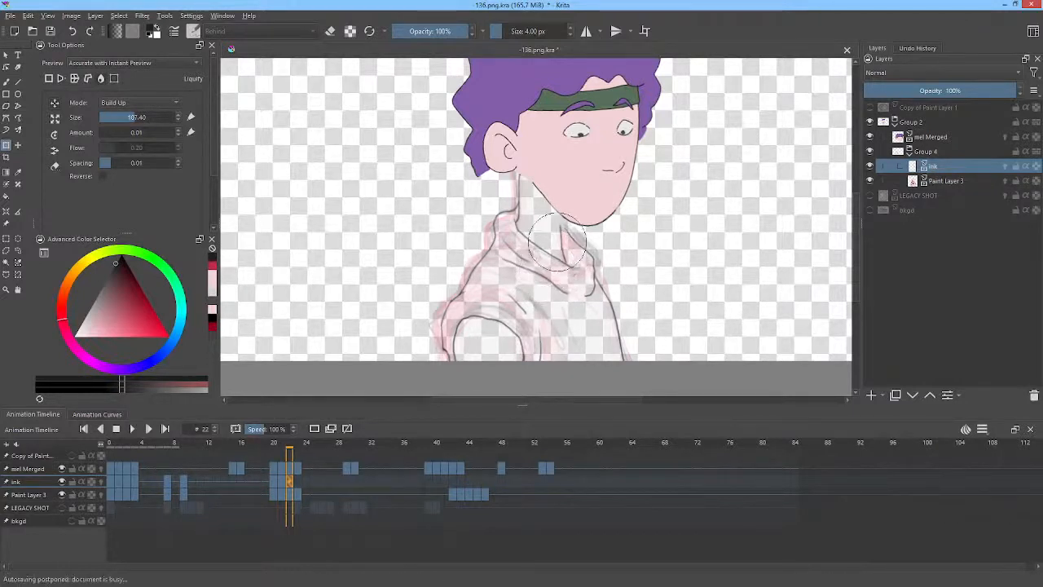
left_click_drag(639, 293, 626, 296)
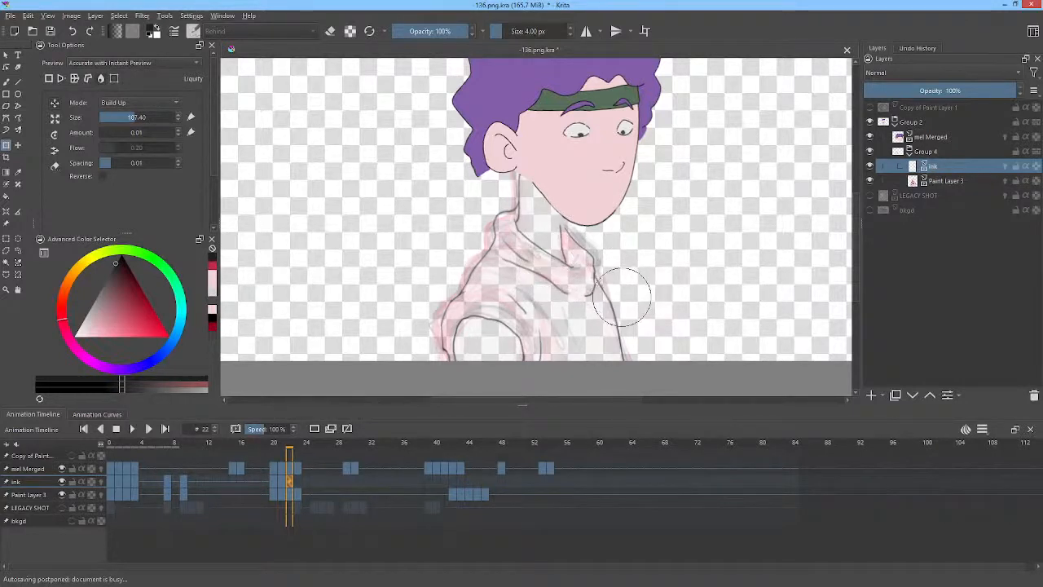
Flip between frames 21 and 22, then nudge the neck line on frame 22 with the liquify brush and resize the brush.
key("Left")
key("Right")
left_click(617, 294)
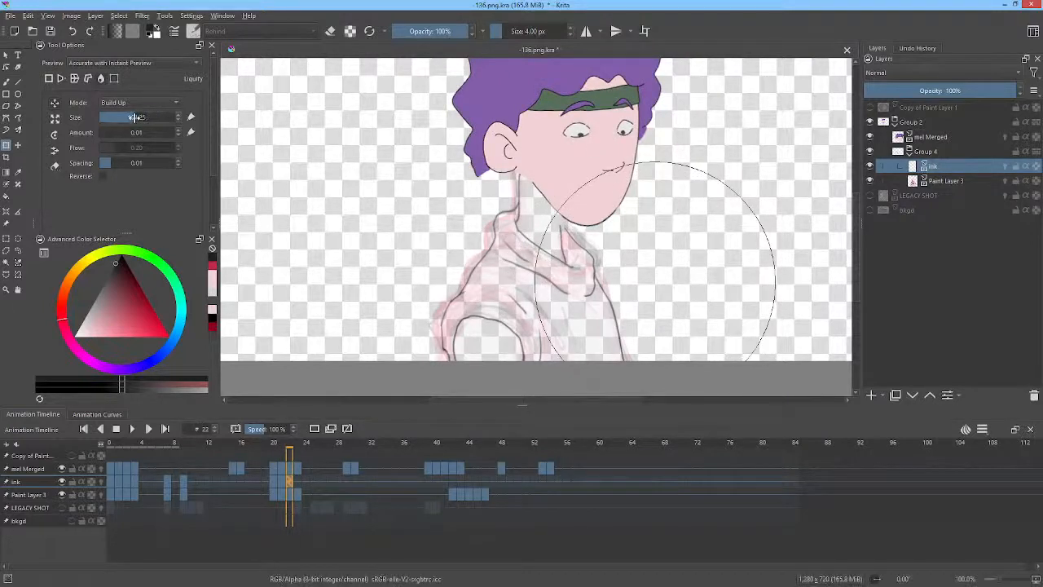
left_click_drag(135, 117, 133, 119)
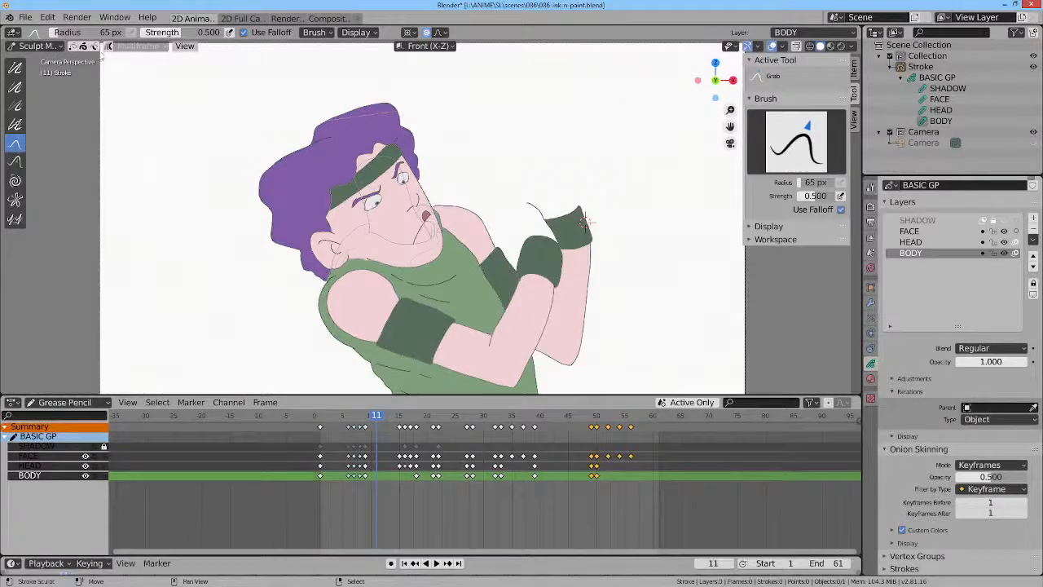
Switch to Blender and start a new General file.
left_click(25, 17)
mouse_move(131, 29)
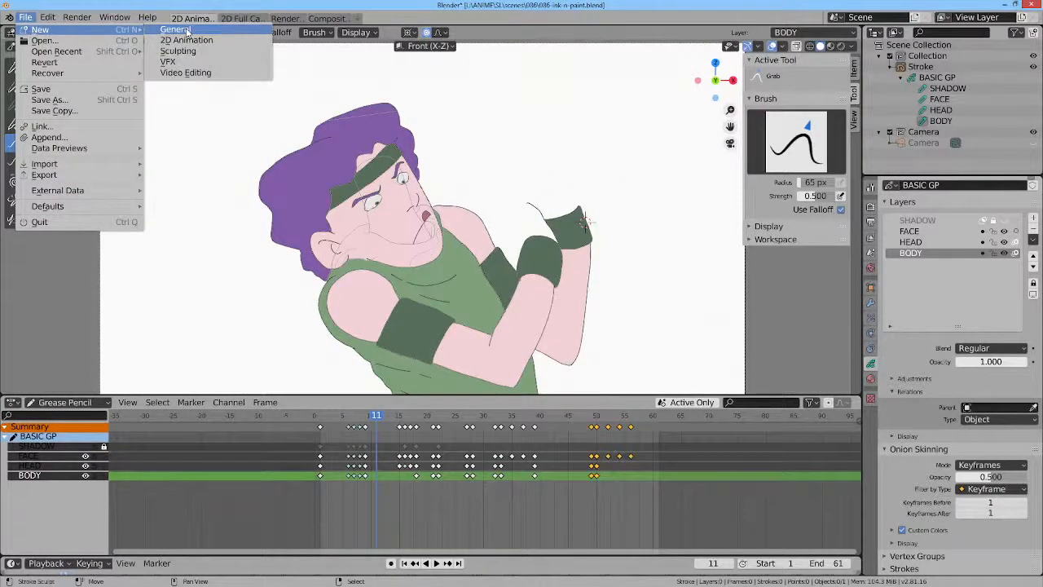
left_click(187, 31)
left_click(544, 311)
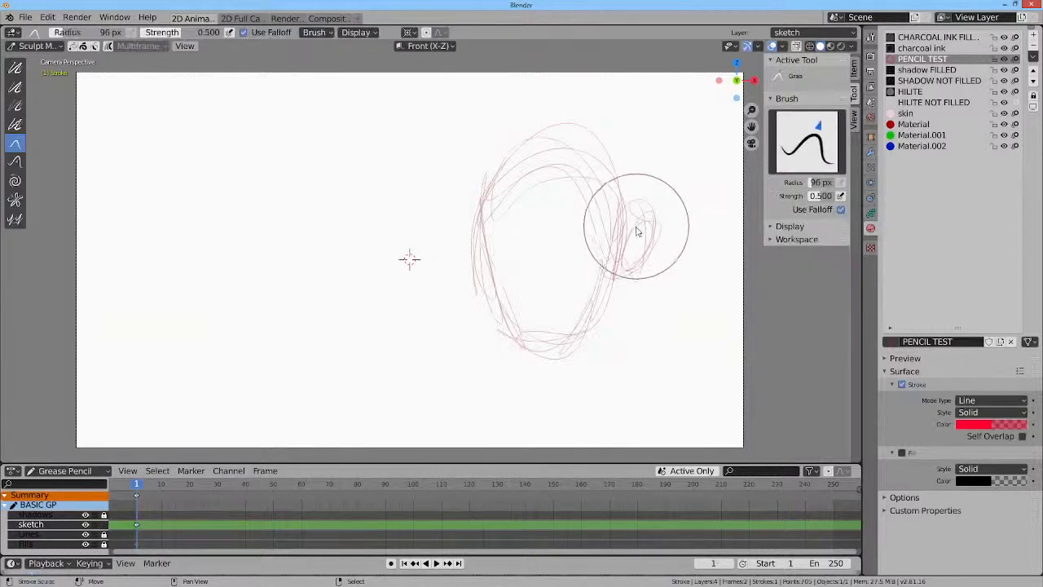
Reshape the sketch's jaw and chin strokes with the 96 px Grab sculpt brush.
mouse_move(636, 228)
left_mouse_down()
mouse_move(607, 309)
mouse_move(584, 327)
left_mouse_up()
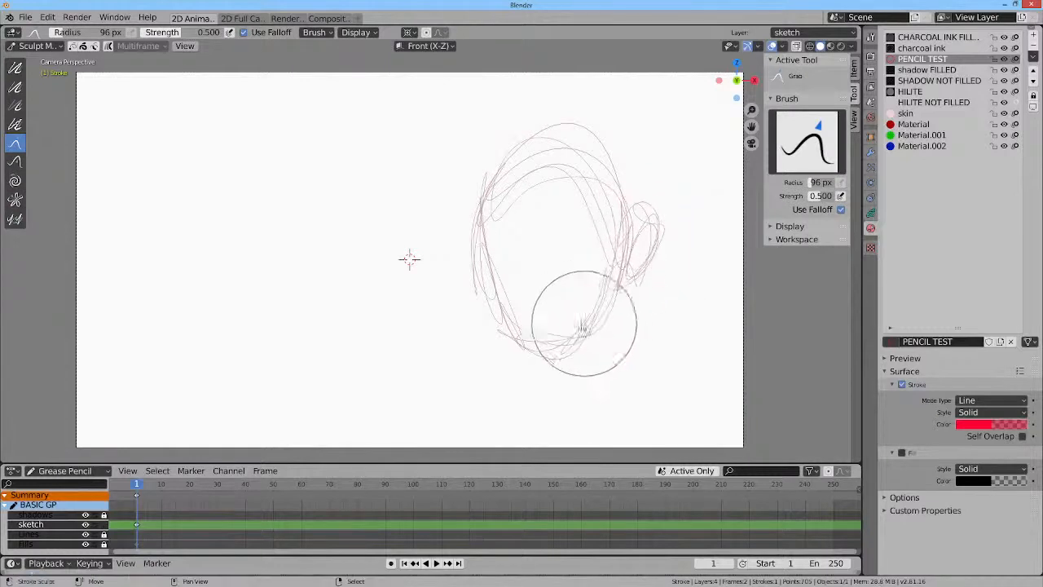
left_click_drag(517, 280, 501, 245)
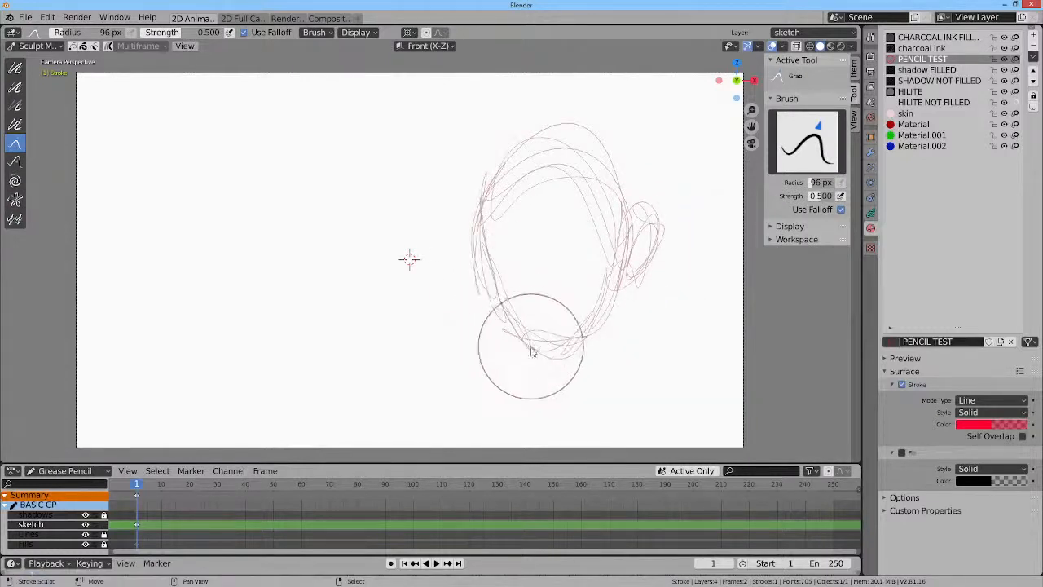
left_click_drag(530, 349, 528, 325)
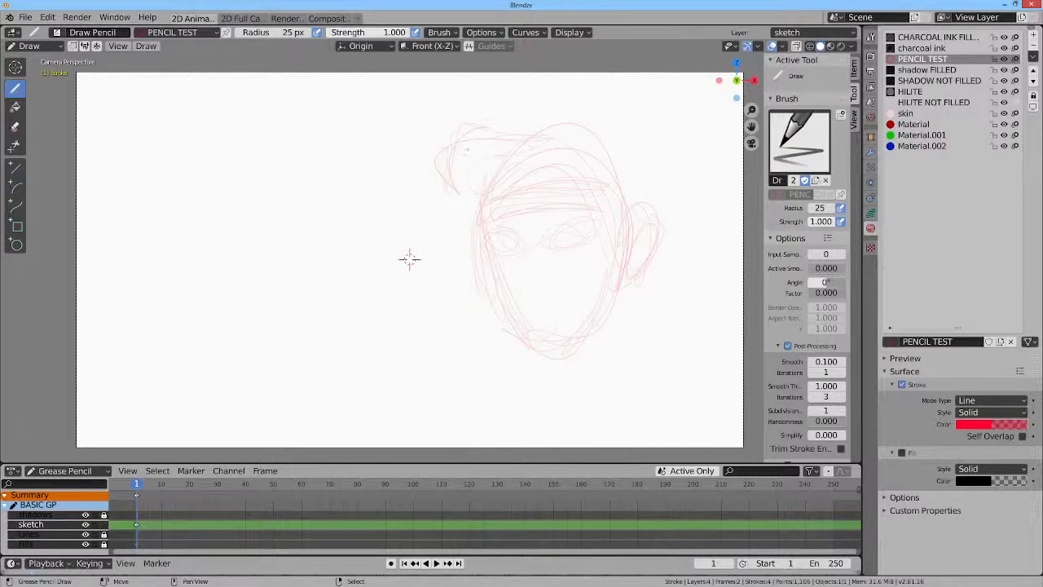
Enter Edit Mode, box-select the hair tuft points and move them with proportional editing turned on.
key("Tab")
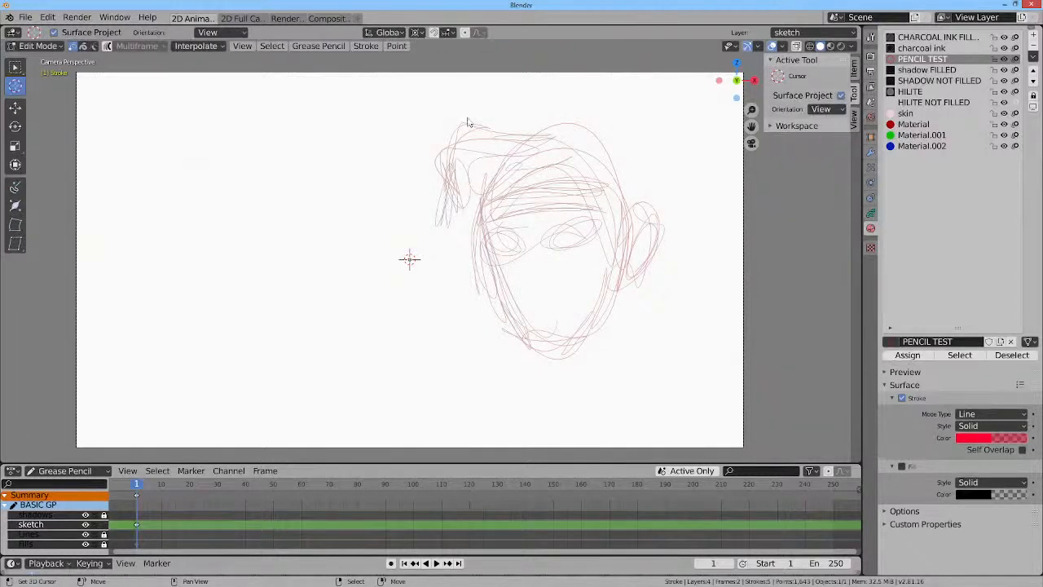
mouse_move(466, 119)
left_mouse_down()
mouse_move(421, 154)
mouse_move(491, 119)
left_mouse_up()
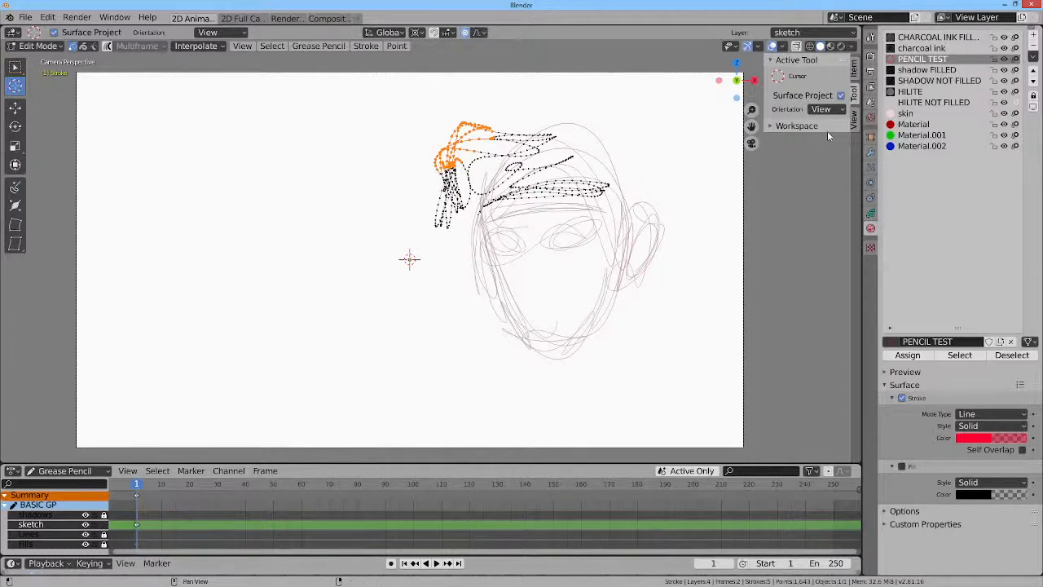
key("o")
key("g")
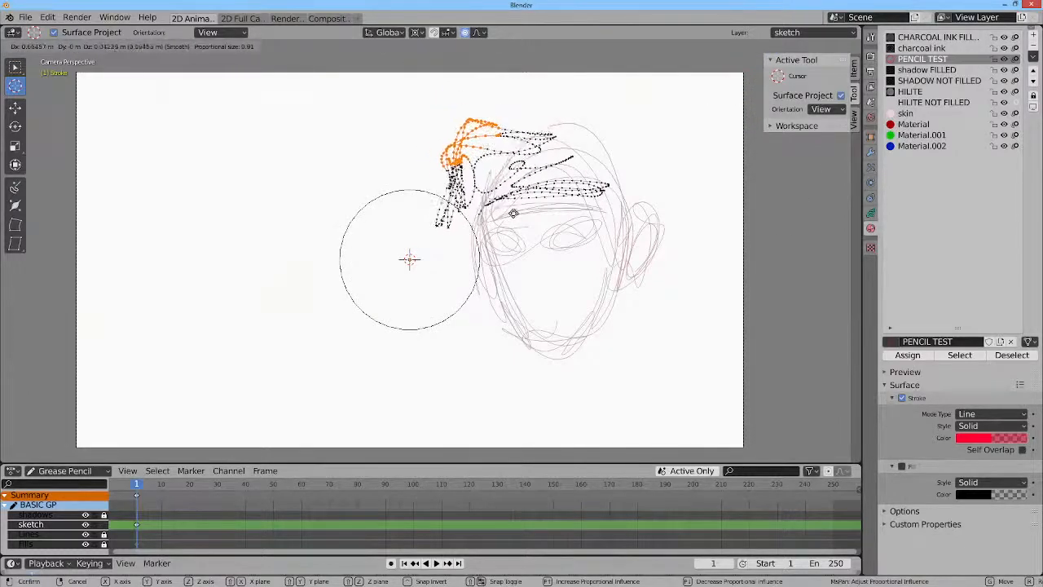
left_click(493, 209)
key("r")
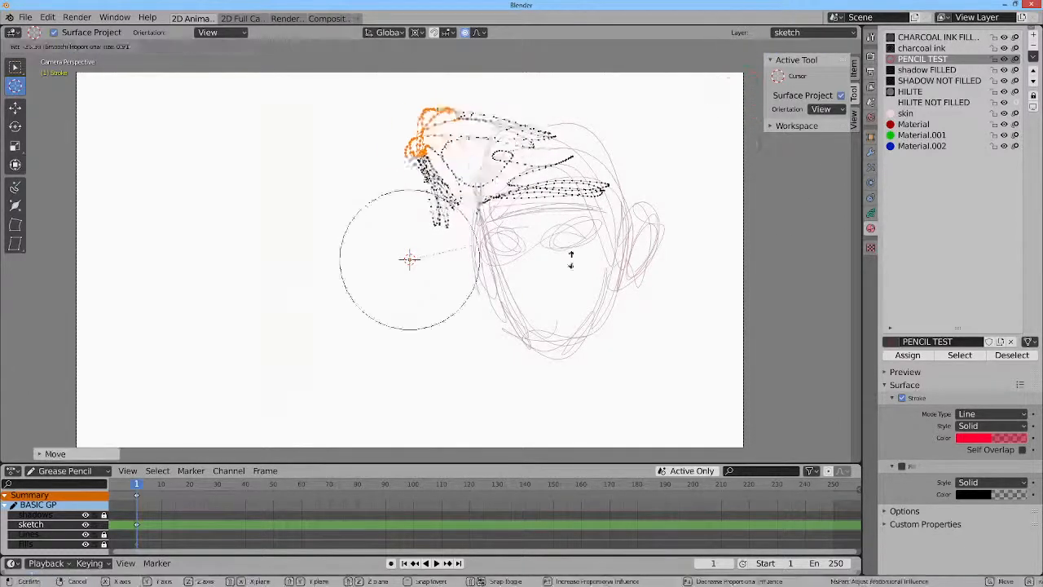
right_click(568, 259)
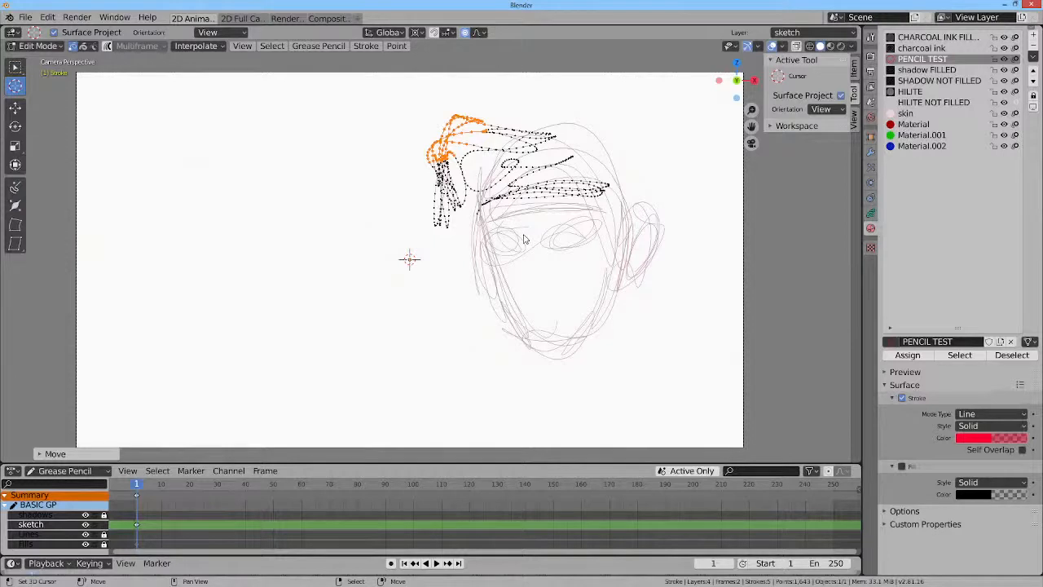
Set the transform pivot point to Median Point.
key("period")
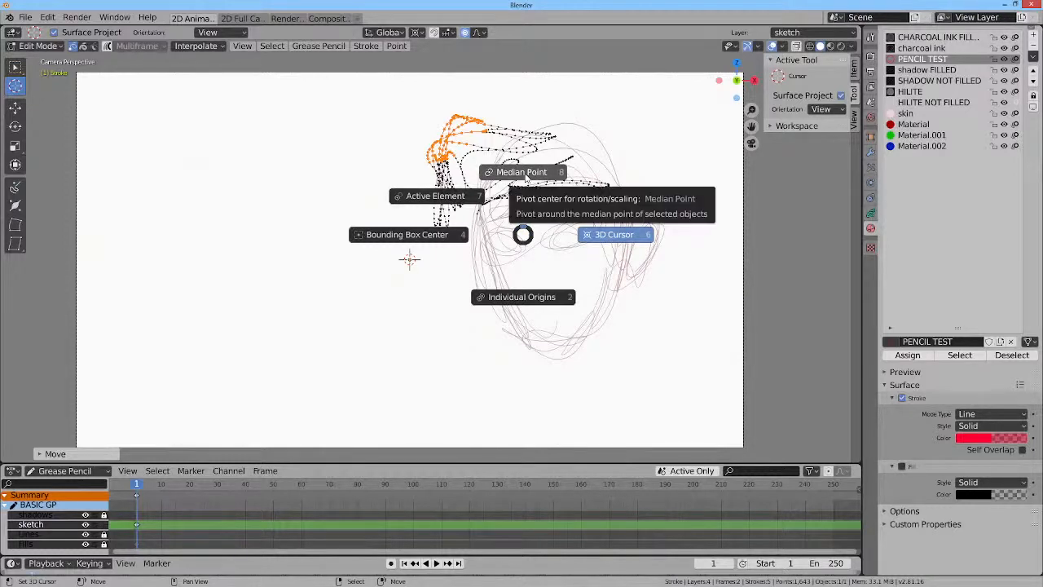
left_click(672, 289)
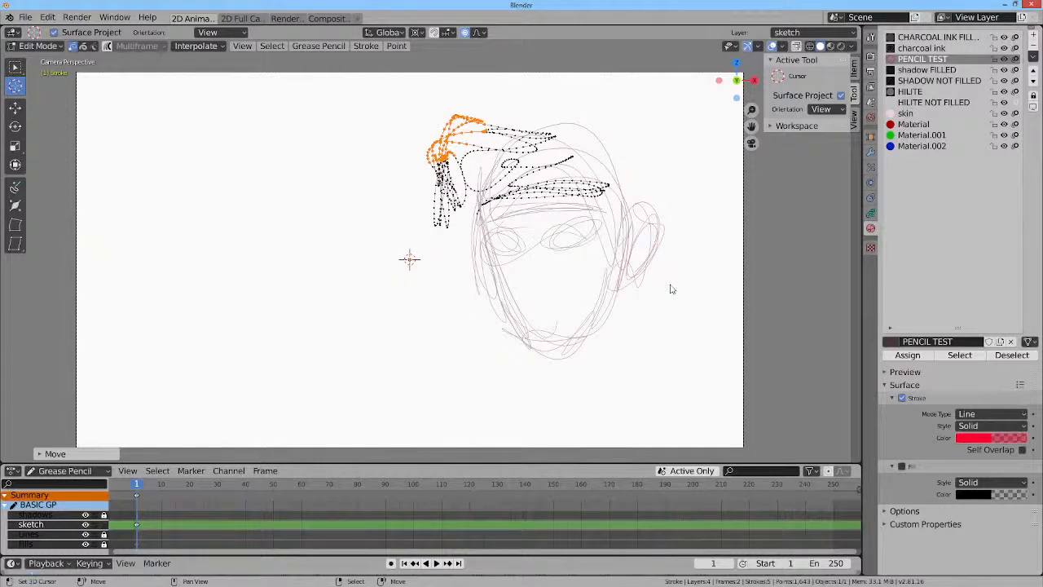
key("comma")
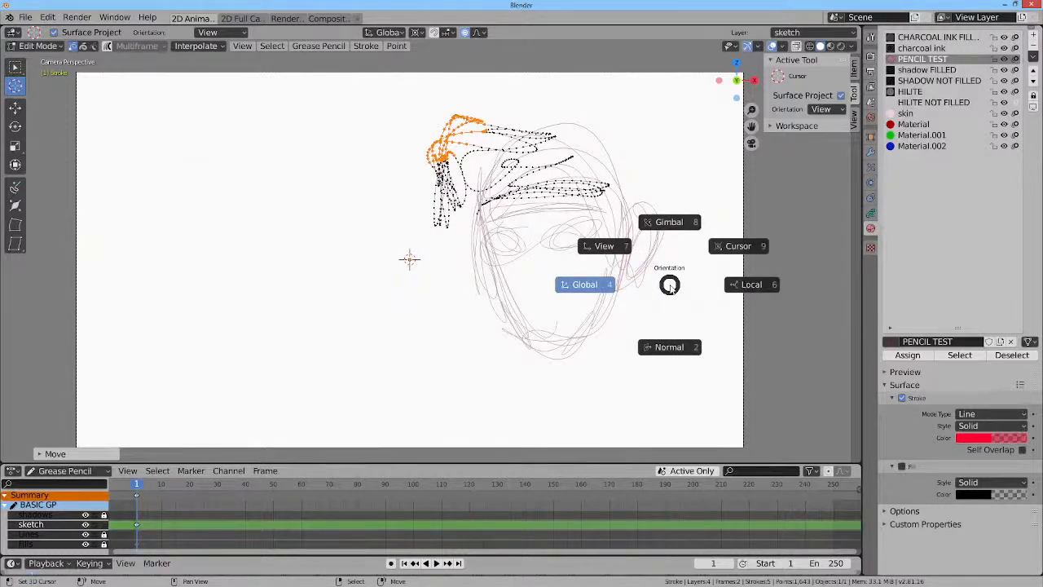
left_click(639, 280)
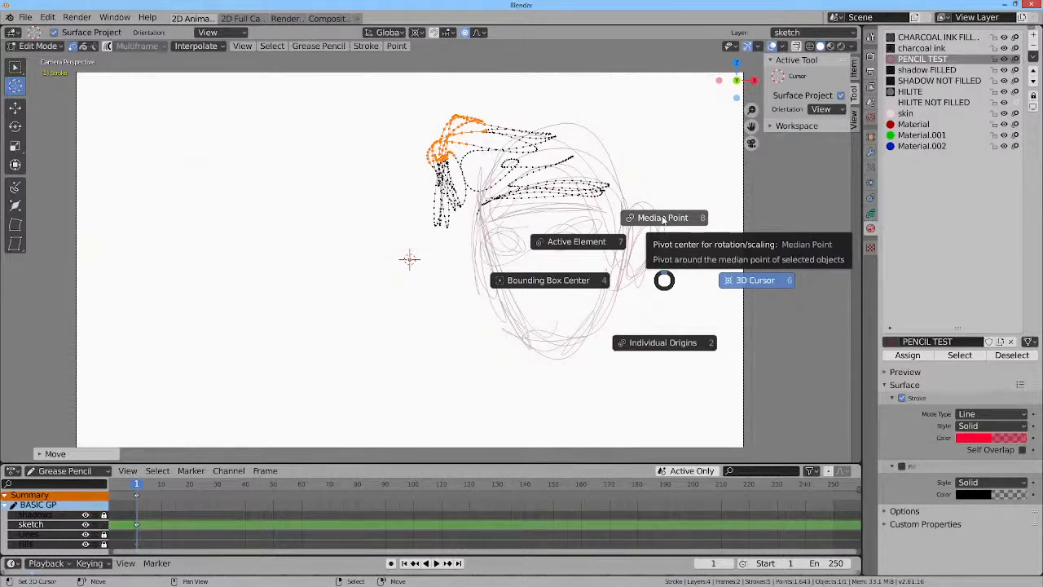
left_click(663, 218)
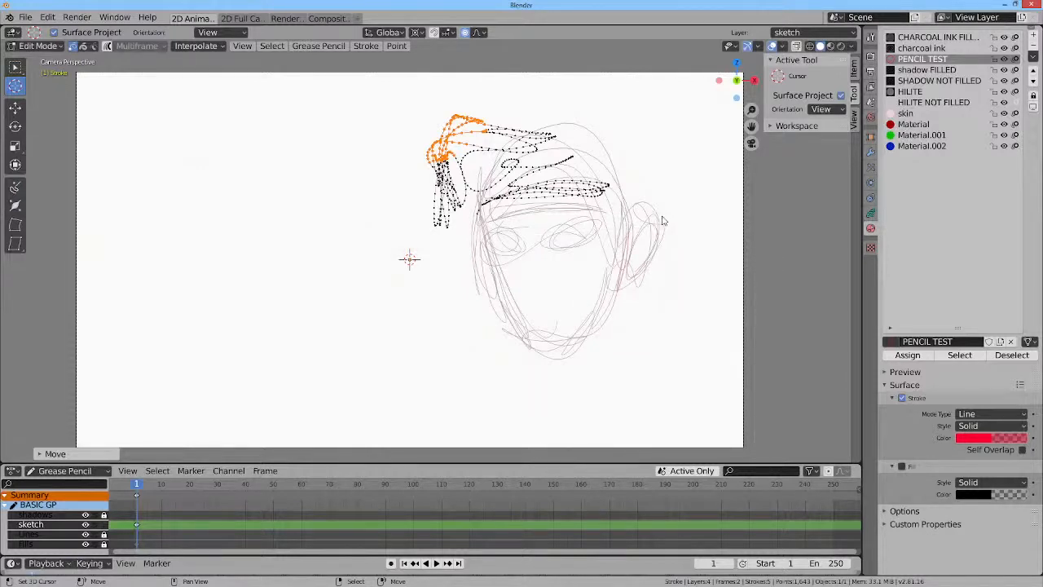
Rotate the selected hair points slightly and return to Draw mode.
key("r")
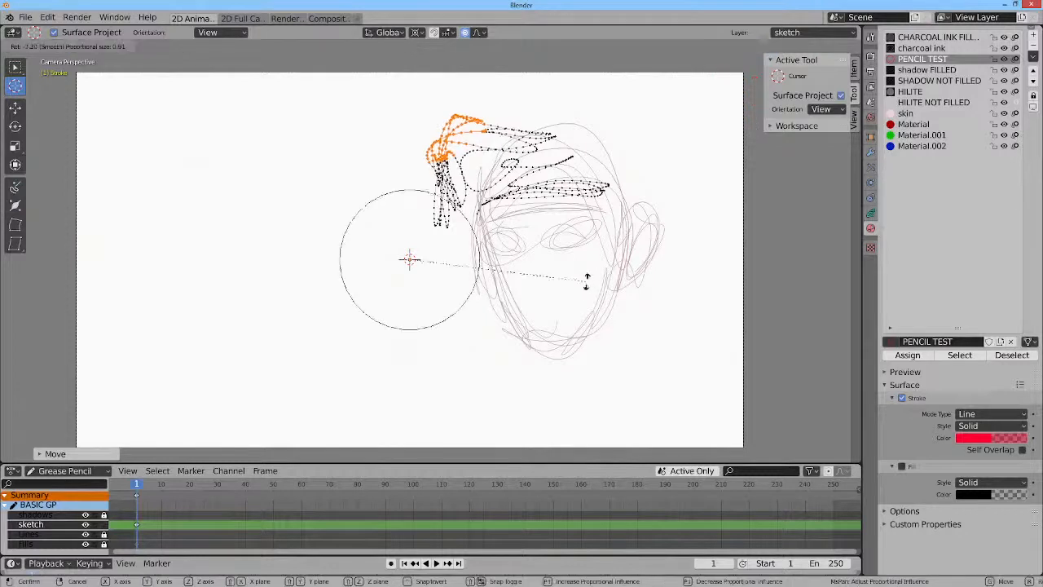
left_click(609, 255)
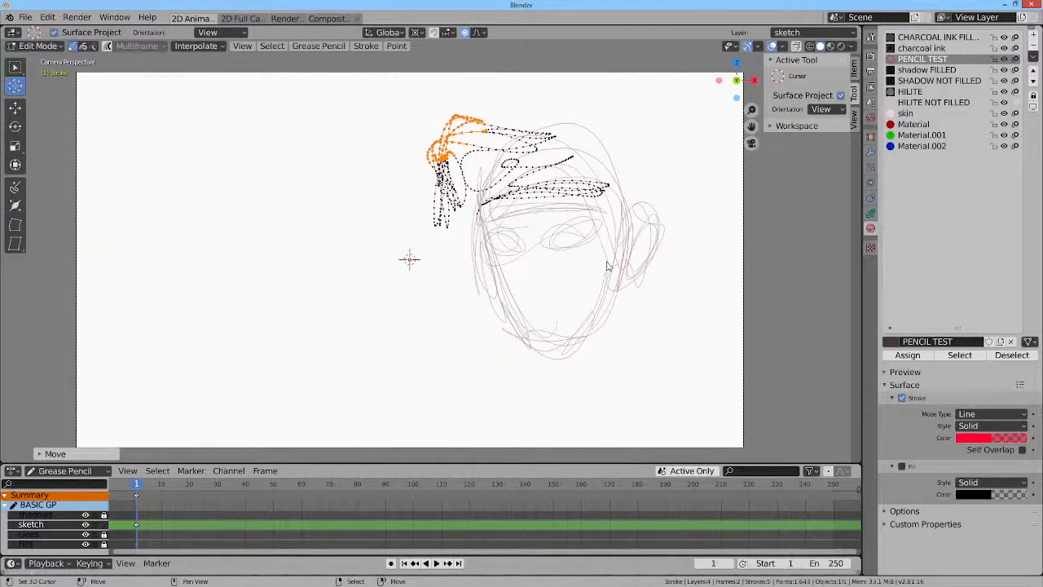
key("period")
key("Tab")
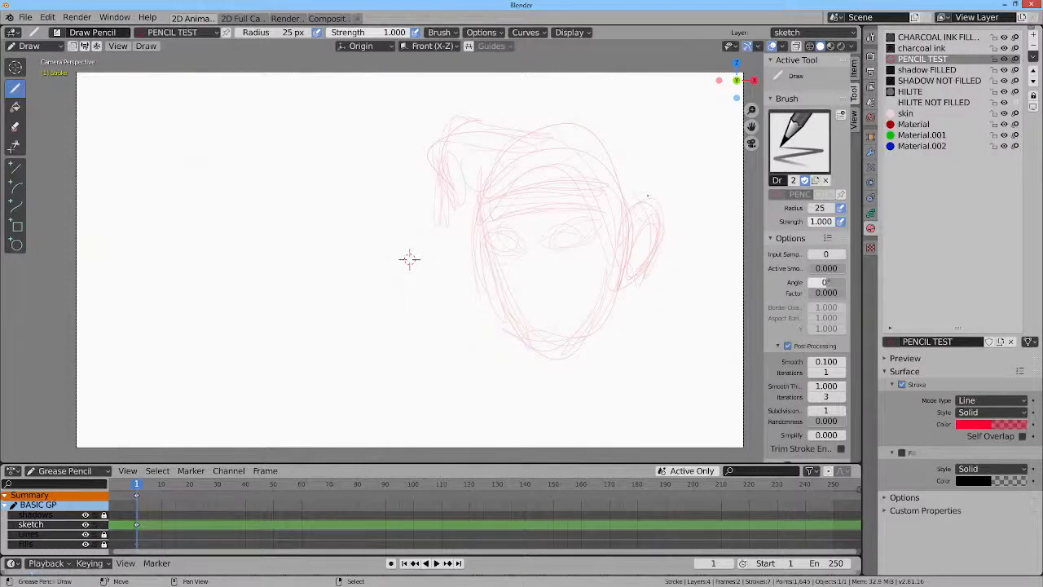
Draw an ear stroke on the sketch's left side and reshape it with the Grab sculpt brush.
left_click_drag(454, 239, 483, 275)
key("ctrl+Tab")
mouse_move(470, 232)
left_mouse_down()
mouse_move(471, 224)
mouse_move(454, 244)
left_mouse_up()
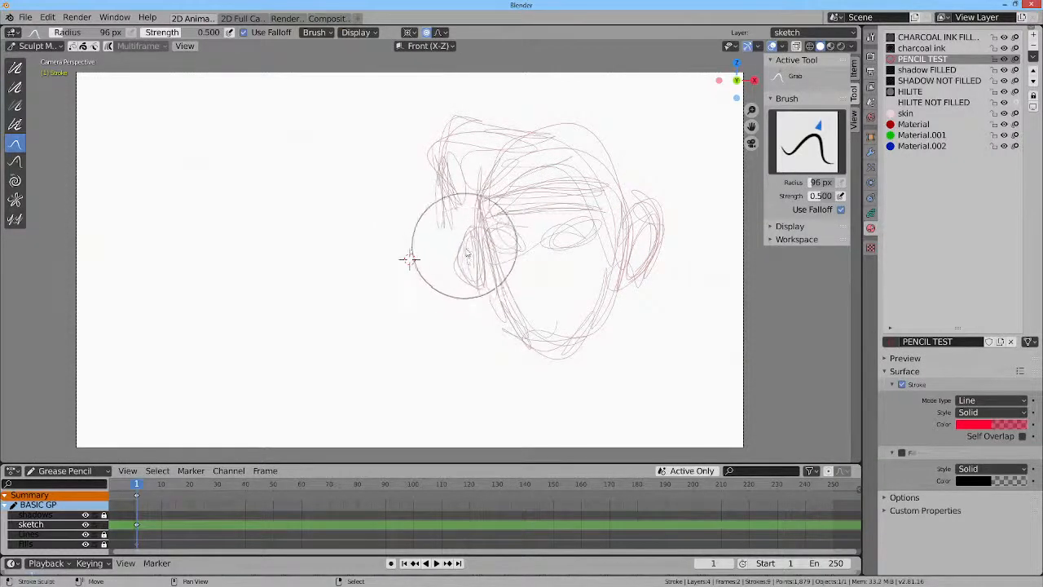
Return to Draw mode and draw a stroke across the sketch's forehead.
key("Tab")
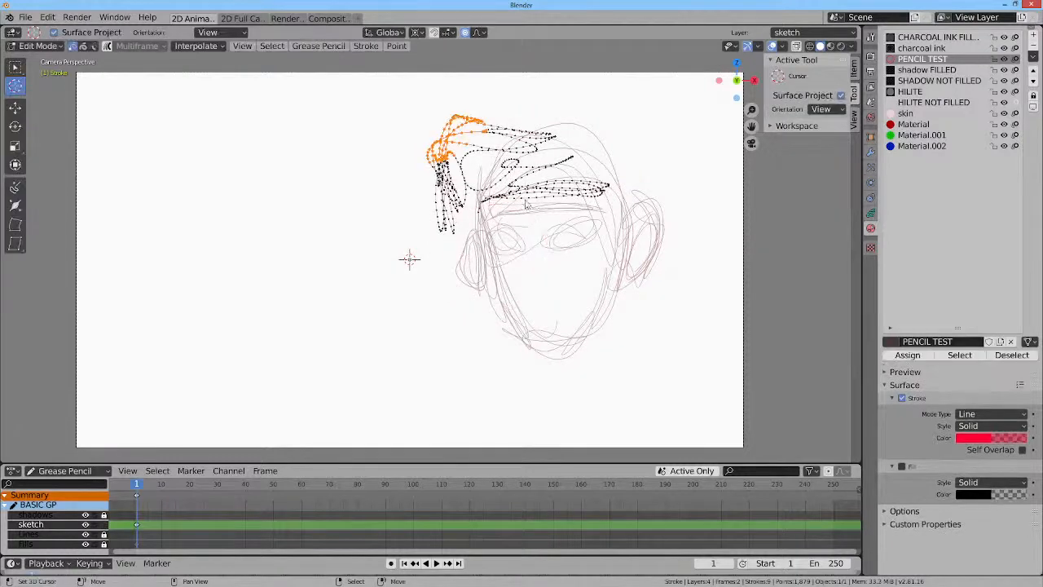
key("Tab")
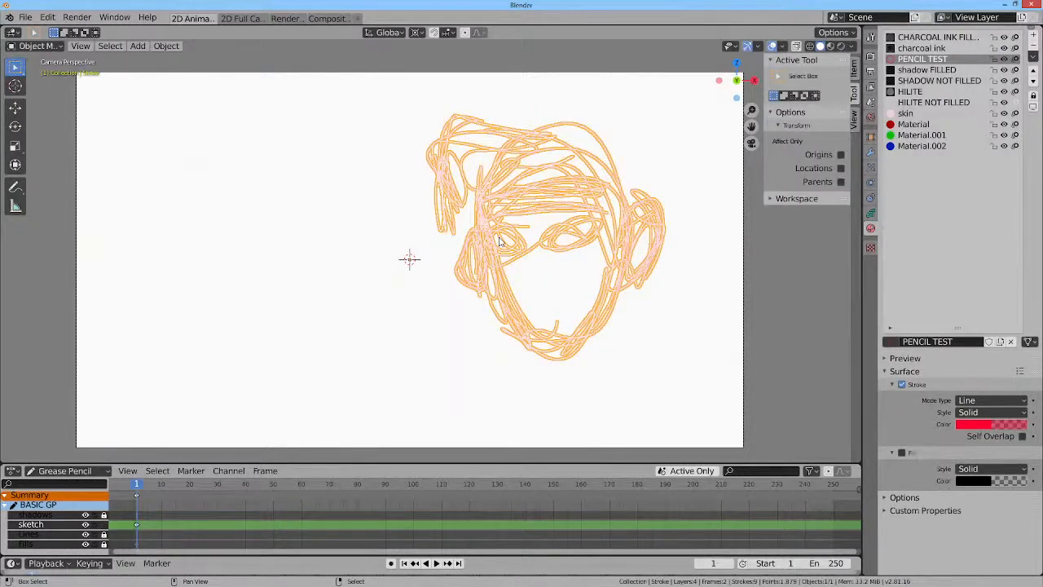
key("ctrl+Tab")
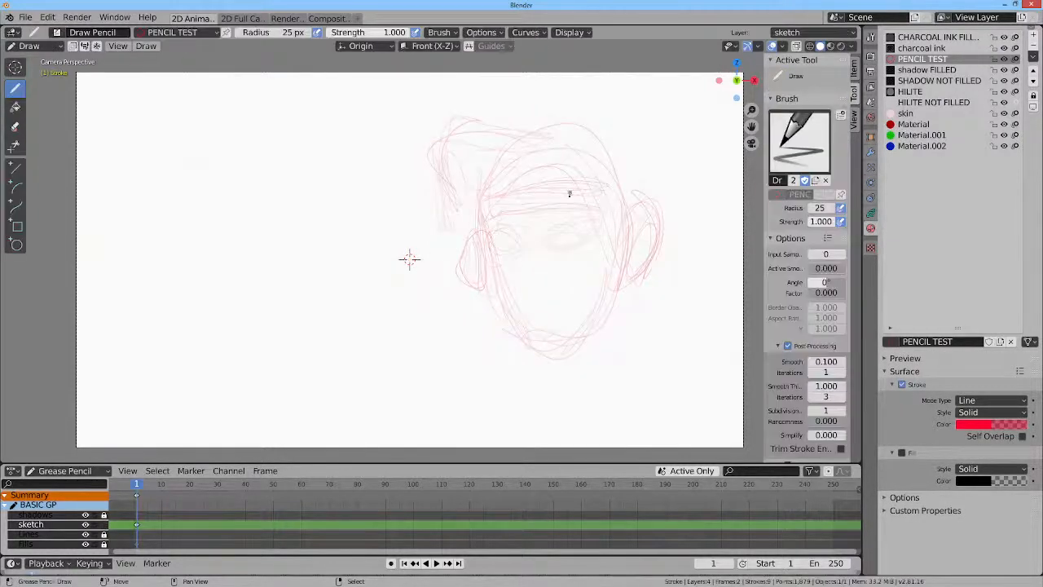
mouse_move(573, 227)
left_mouse_down()
mouse_move(579, 234)
mouse_move(554, 239)
mouse_move(507, 232)
left_mouse_up()
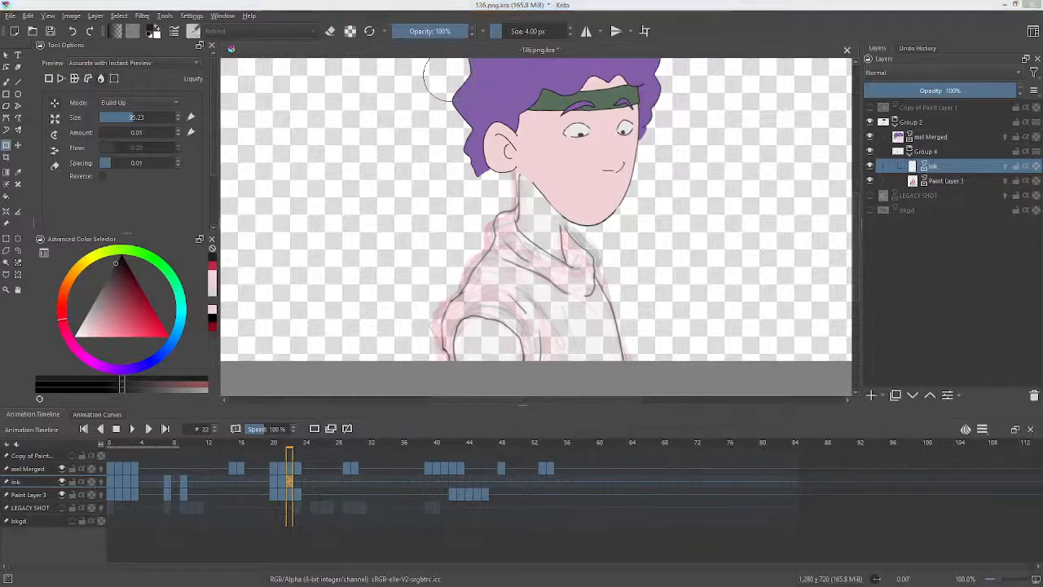
left_click_drag(261, 0, 481, 30)
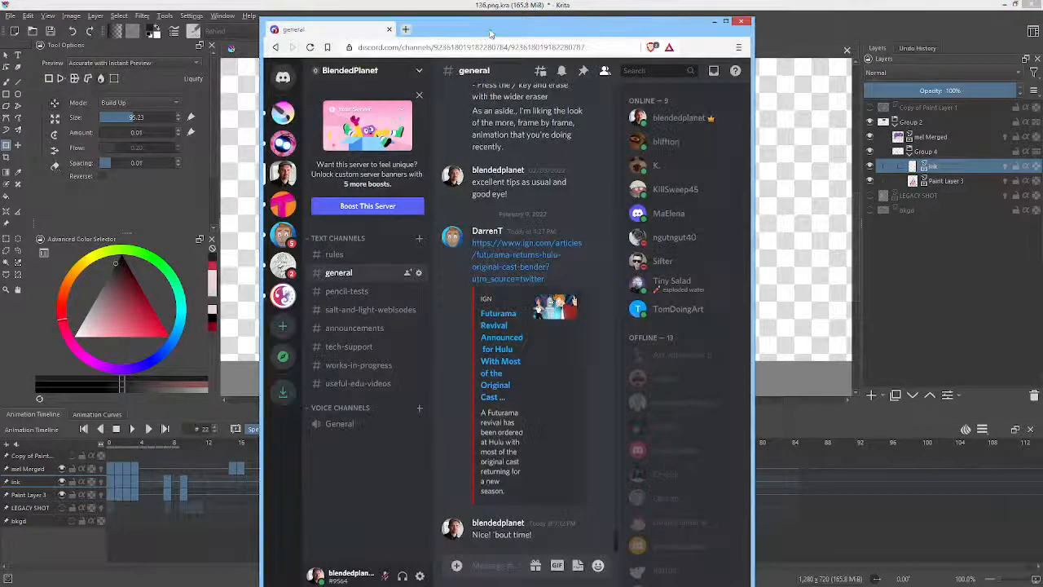
double_click(487, 31)
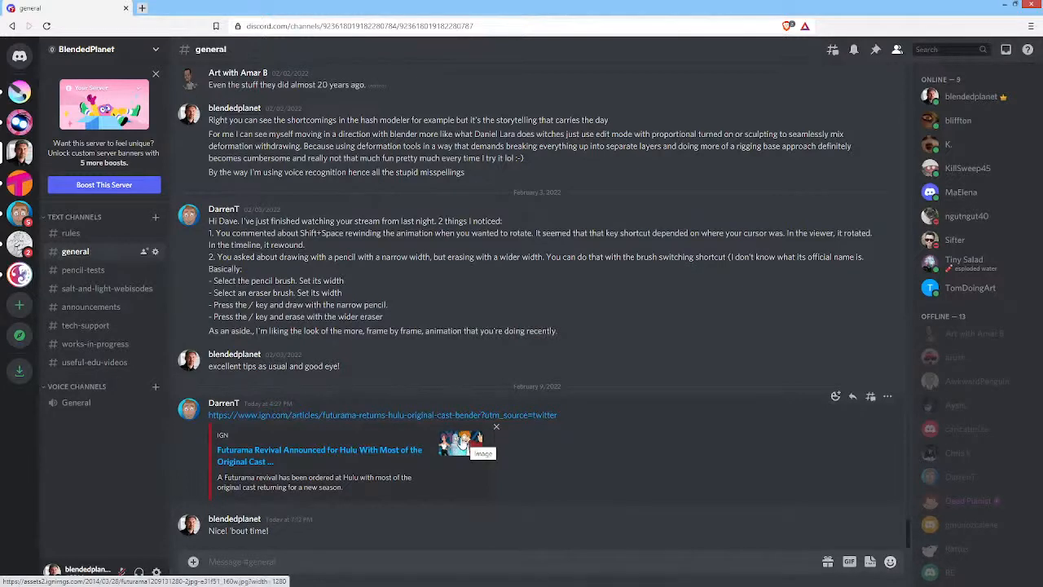
left_click(1028, 6)
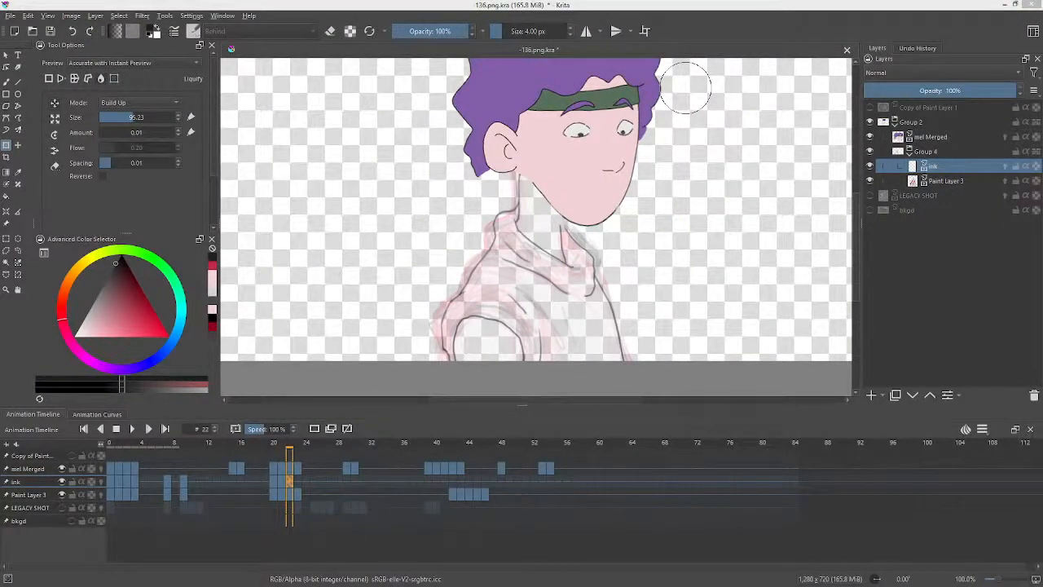
Push the neck line on frame 22 with the liquify brush and flip between neighbouring frames to compare.
left_click_drag(644, 215, 650, 242)
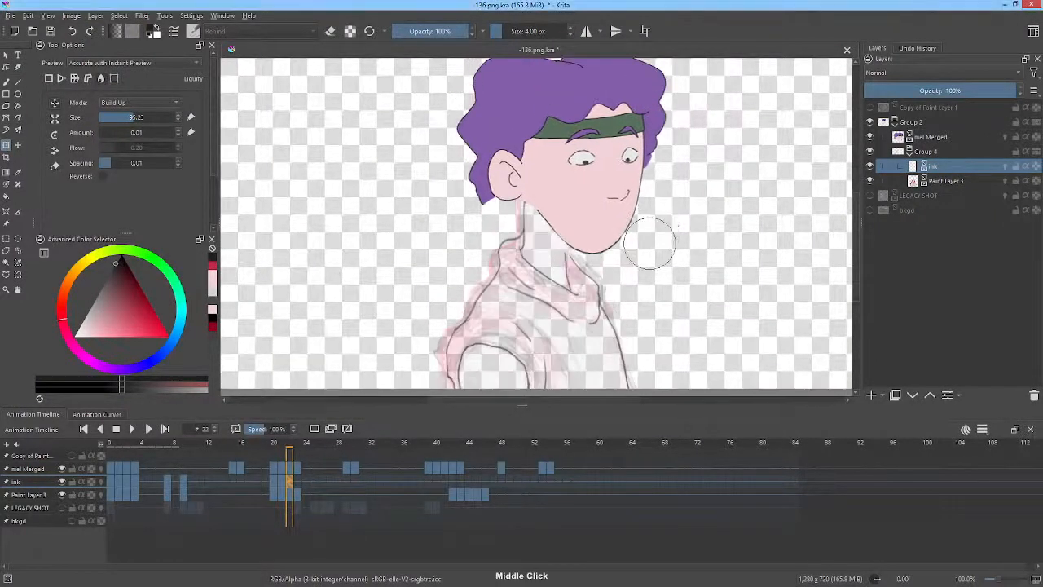
key("Left")
key("Right")
Go to frame 23 and liquify the neck, collar and chin lines with a brush of about 210 px.
key("Right")
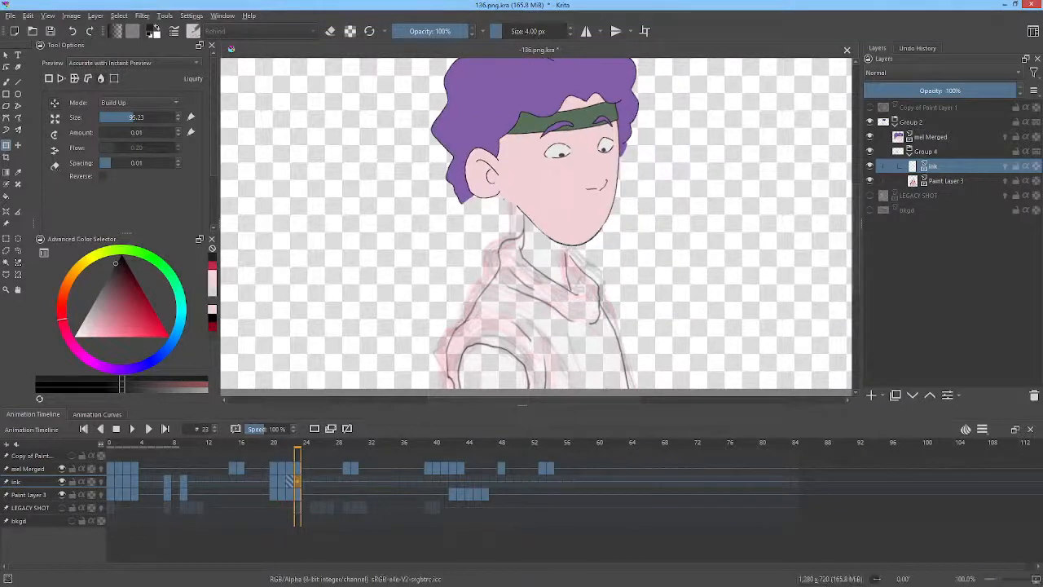
key("Left")
key("Right")
left_click(598, 297)
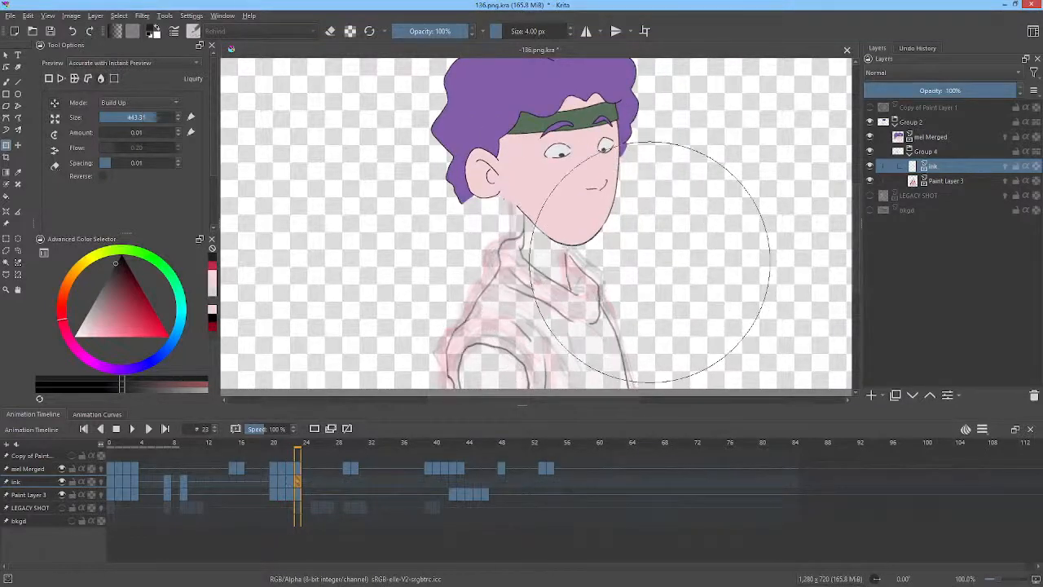
left_click_drag(635, 286, 515, 378)
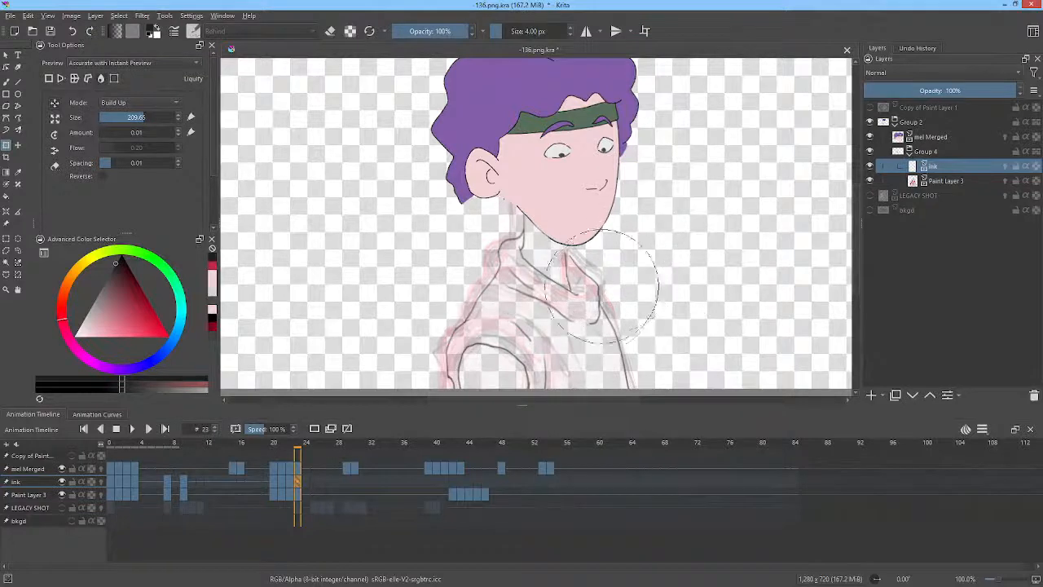
left_click_drag(603, 287, 595, 292)
left_click_drag(635, 353, 624, 356)
left_click_drag(520, 231, 513, 230)
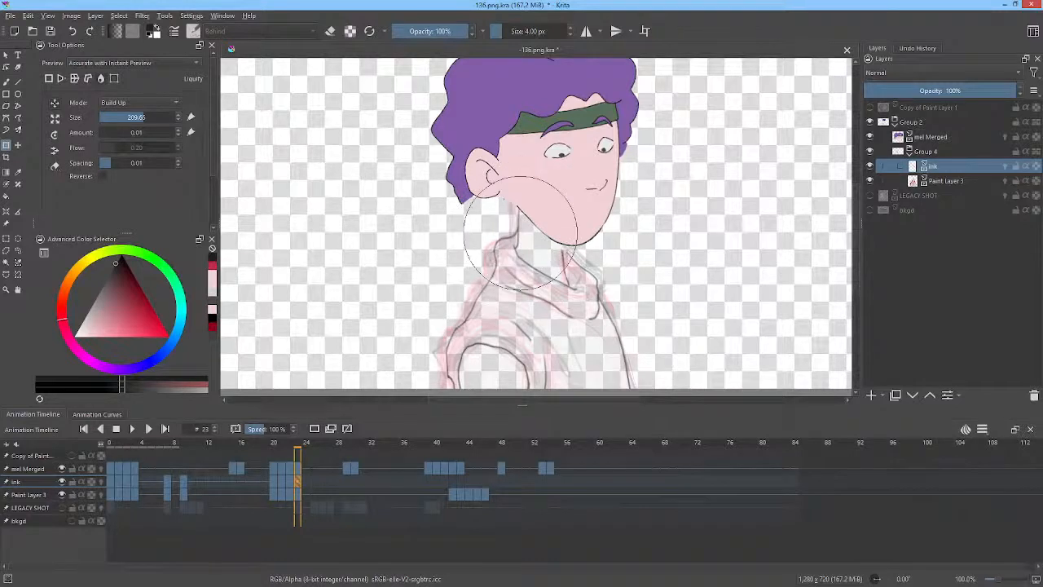
Flip between frames 22 and 23 to compare the adjusted ink lines.
key("Left")
key("Right")
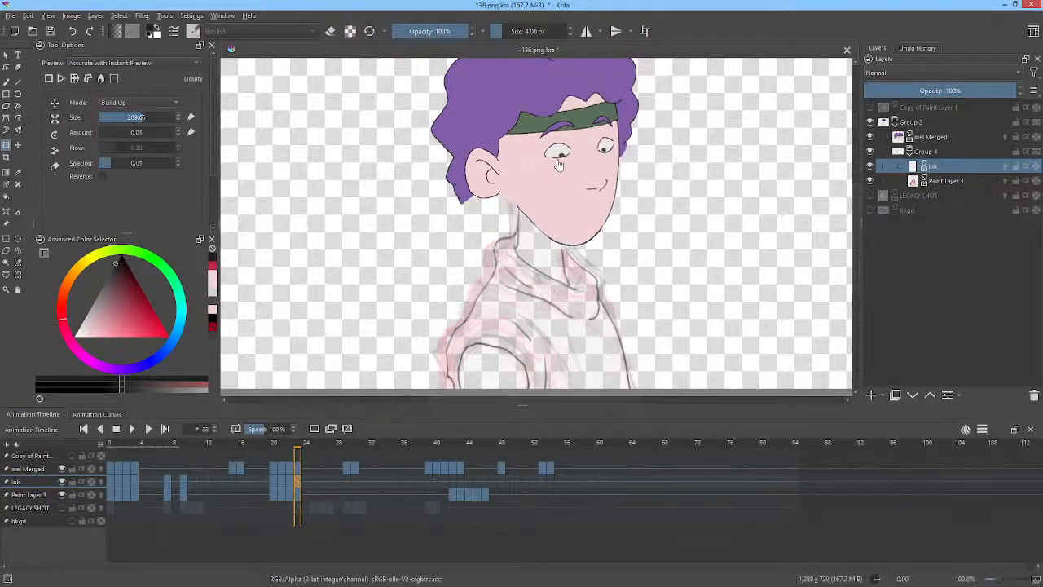
key("Left")
left_click(533, 201)
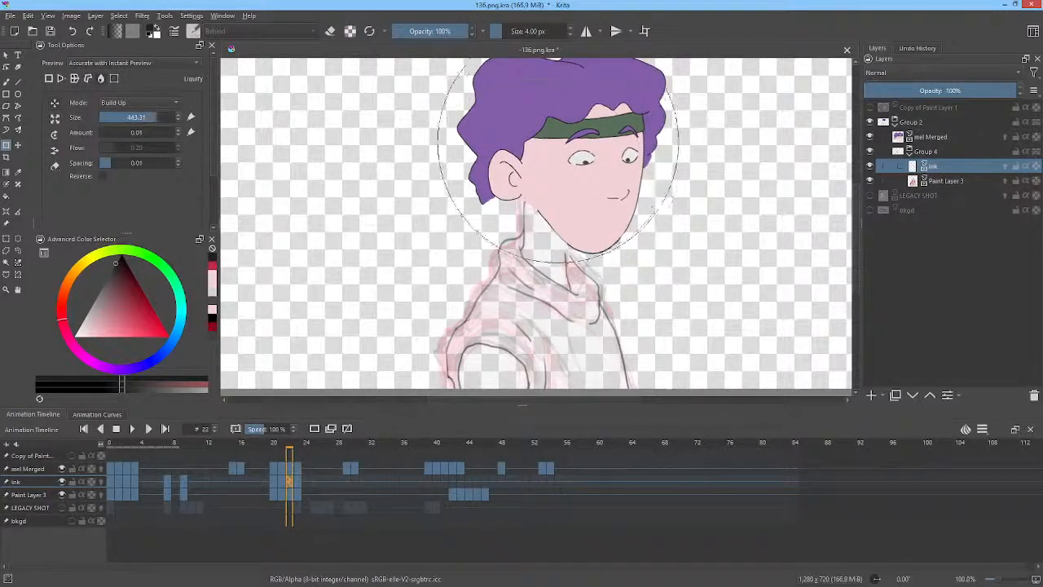
Reduce the liquify brush to about 165 px while flipping between frames 22 and 23 to compare the neck.
key("Left")
key("Right")
key("Right")
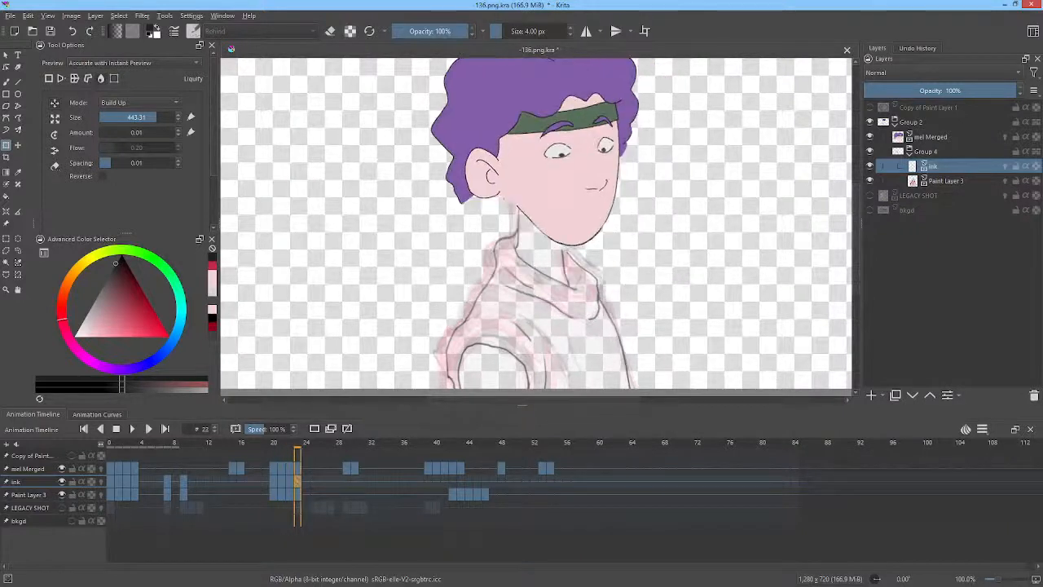
left_click_drag(528, 203, 378, 428)
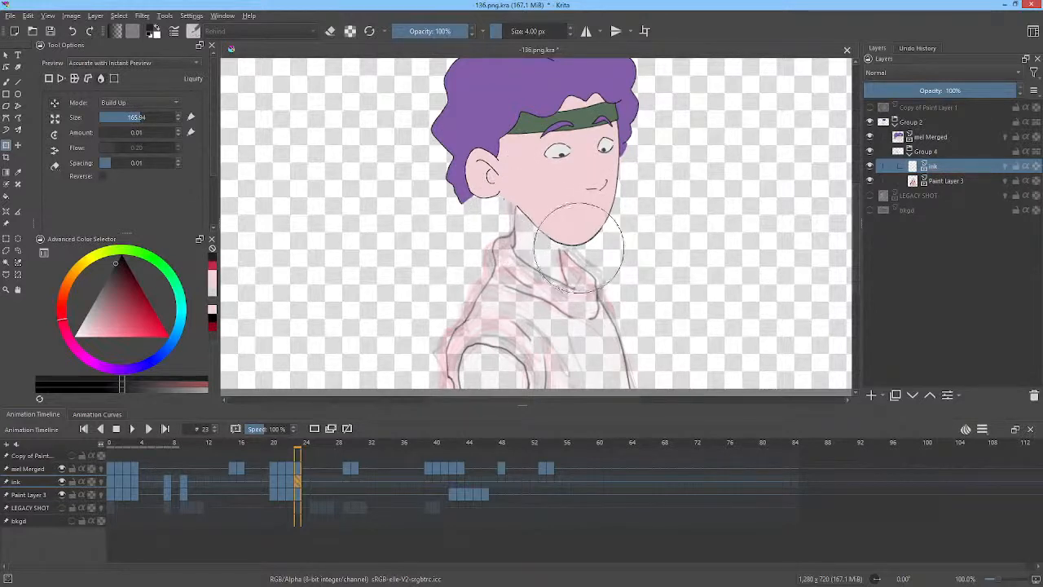
key("Left")
key("Right")
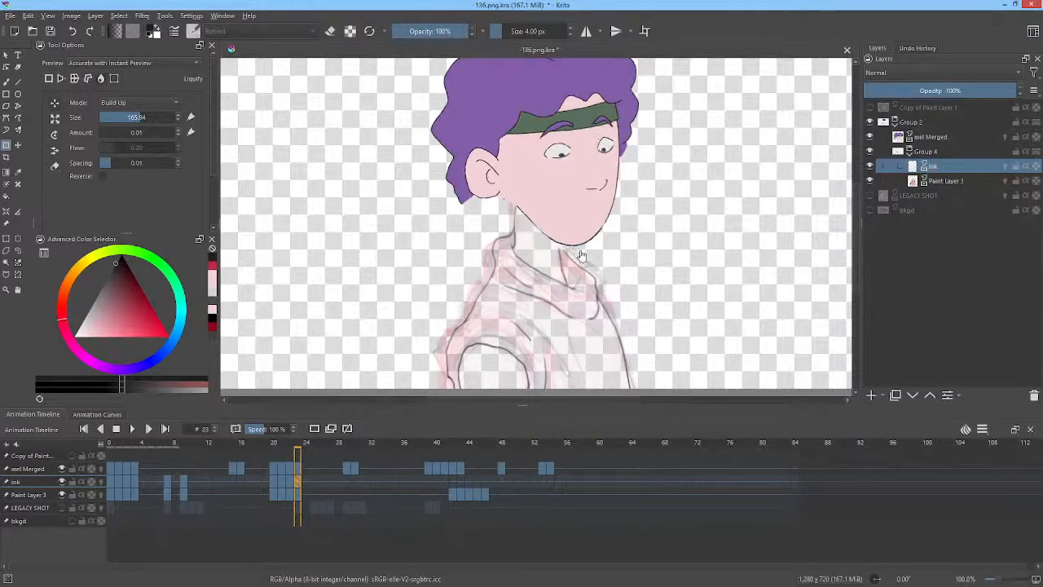
Liquify the collar and shoulder ink lines on frame 23 with a brush of about 162 px.
left_click(580, 250)
key("Left")
key("Right")
left_click_drag(617, 264, 465, 416, "shift")
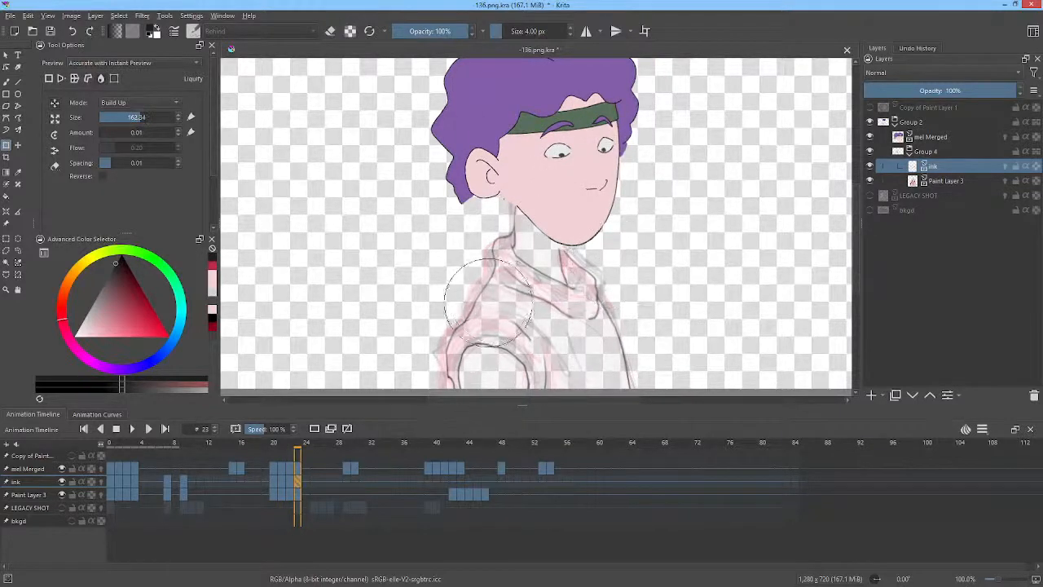
left_click_drag(489, 300, 481, 299)
left_click_drag(450, 362, 454, 357)
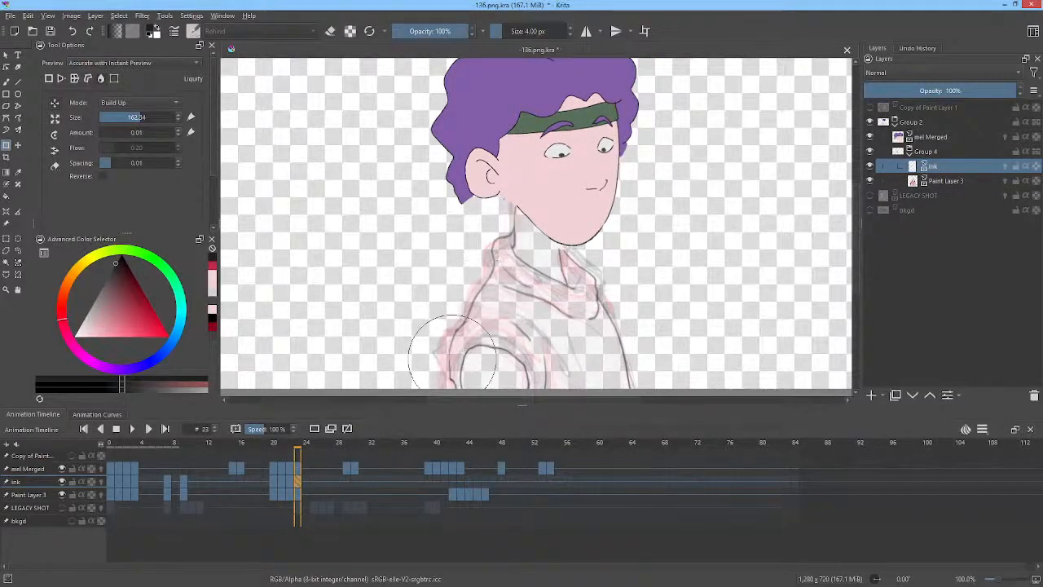
left_click_drag(545, 360, 550, 358)
left_click_drag(618, 314, 614, 310)
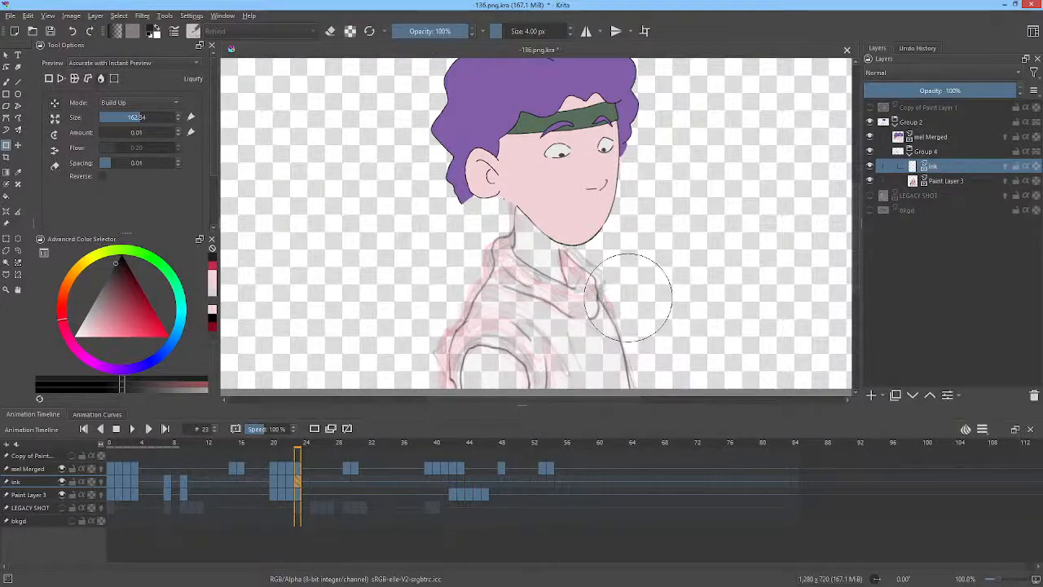
left_click_drag(627, 300, 622, 305)
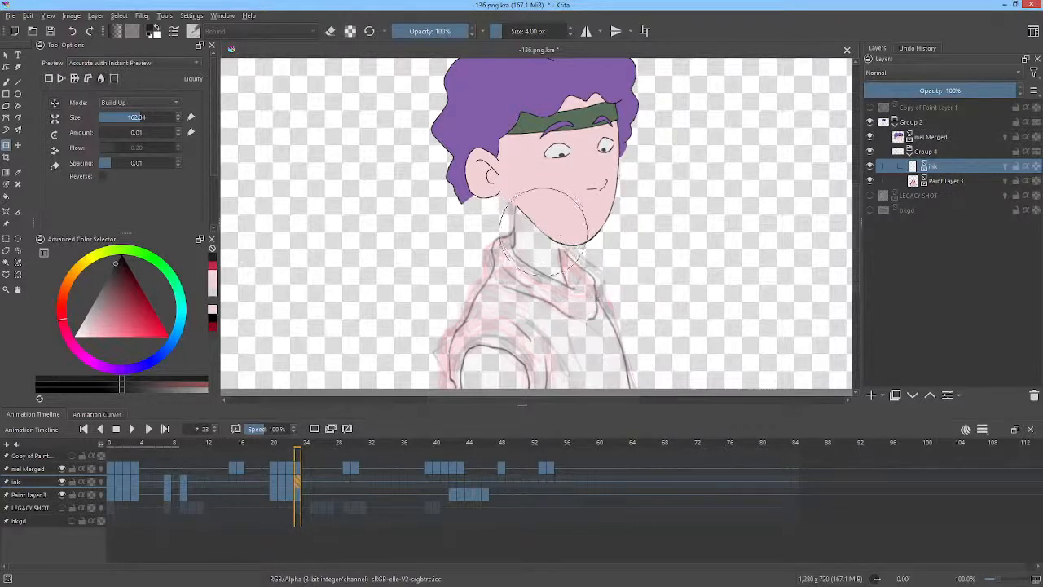
Switch back to the brush tool and go to frame 28 of the ink layer.
key("b")
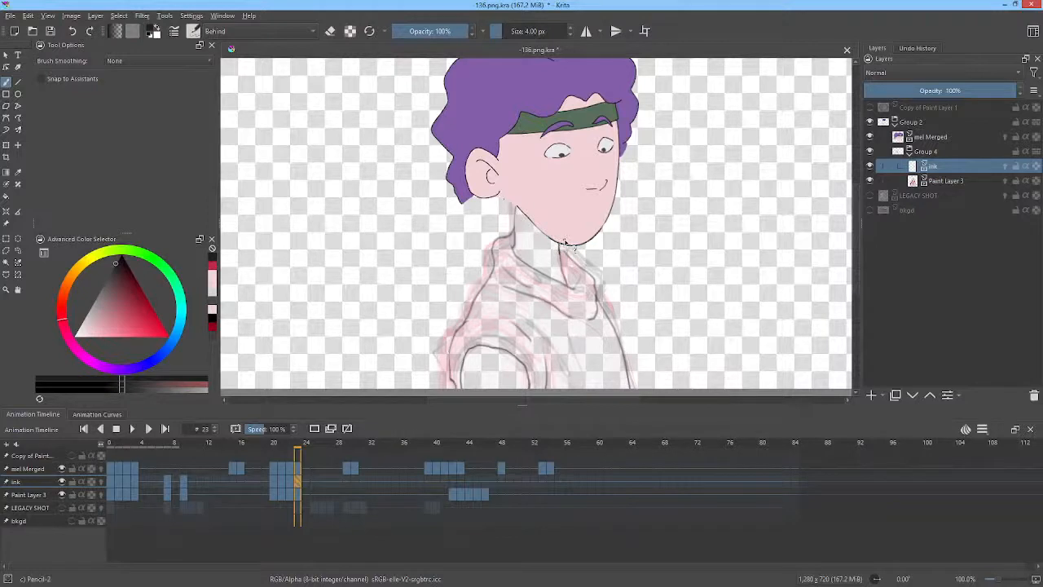
left_click(345, 483)
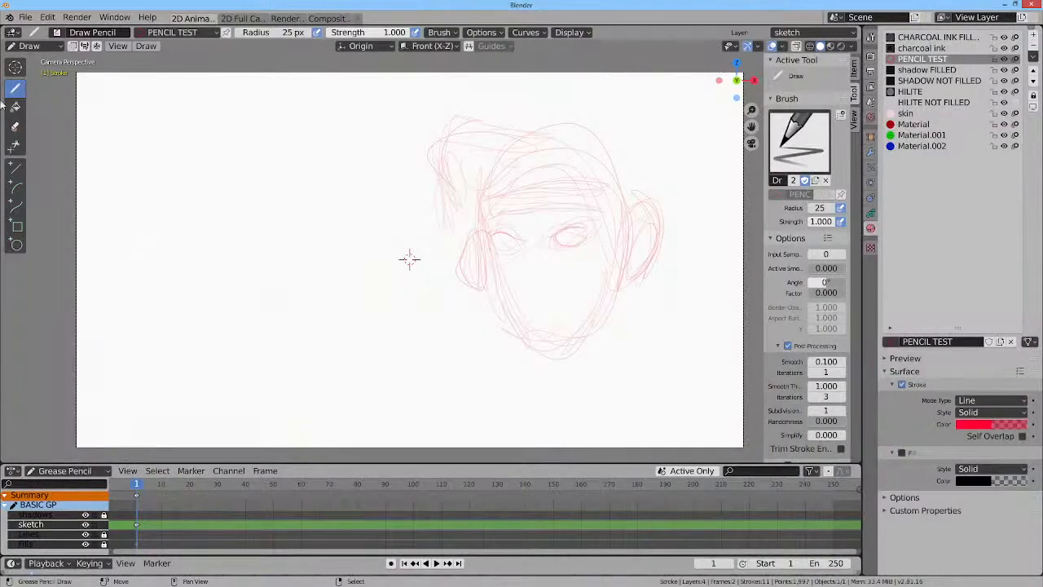
left_click(61, 48)
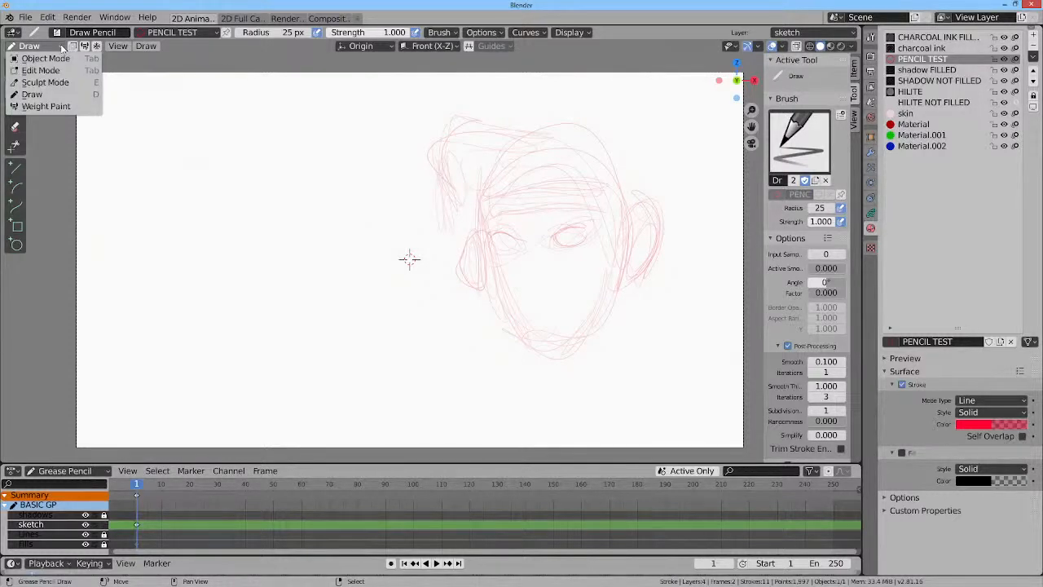
right_click(49, 106)
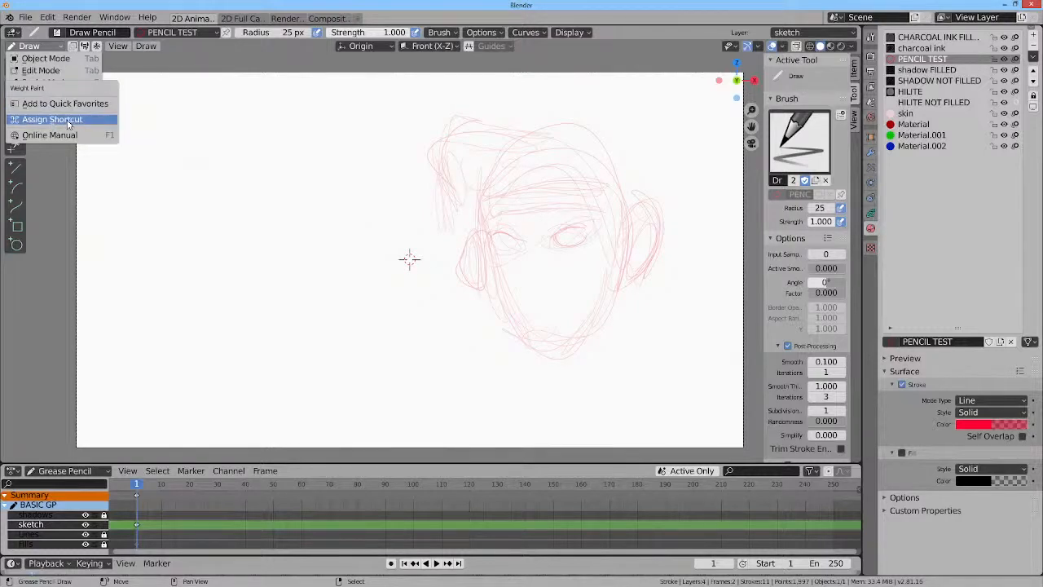
key("Escape")
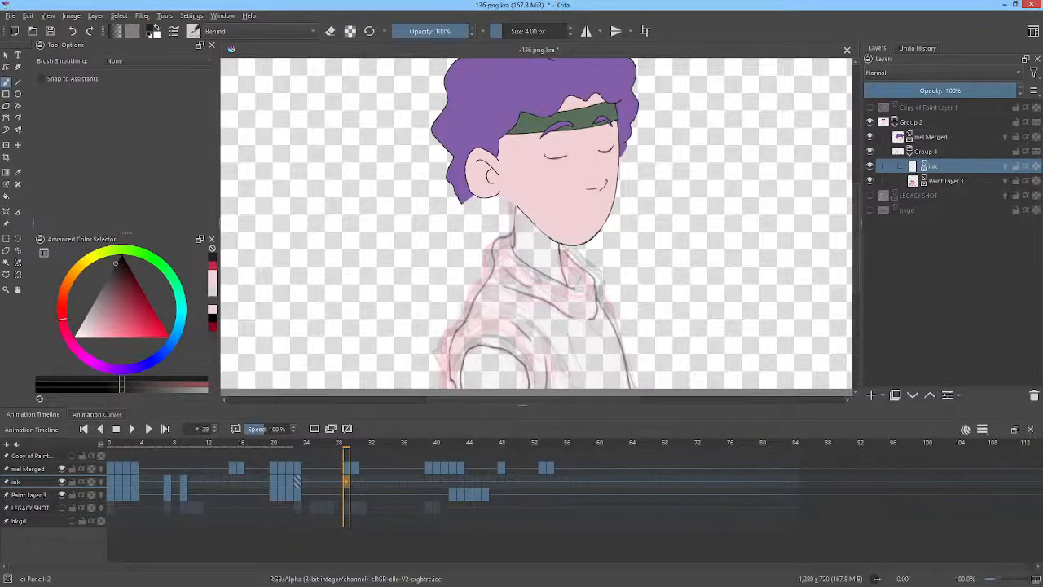
Pan to the neck, step back to frame 21 and toggle isolation of the ink layer to examine its lines alone.
left_click_drag(636, 232, 666, 216)
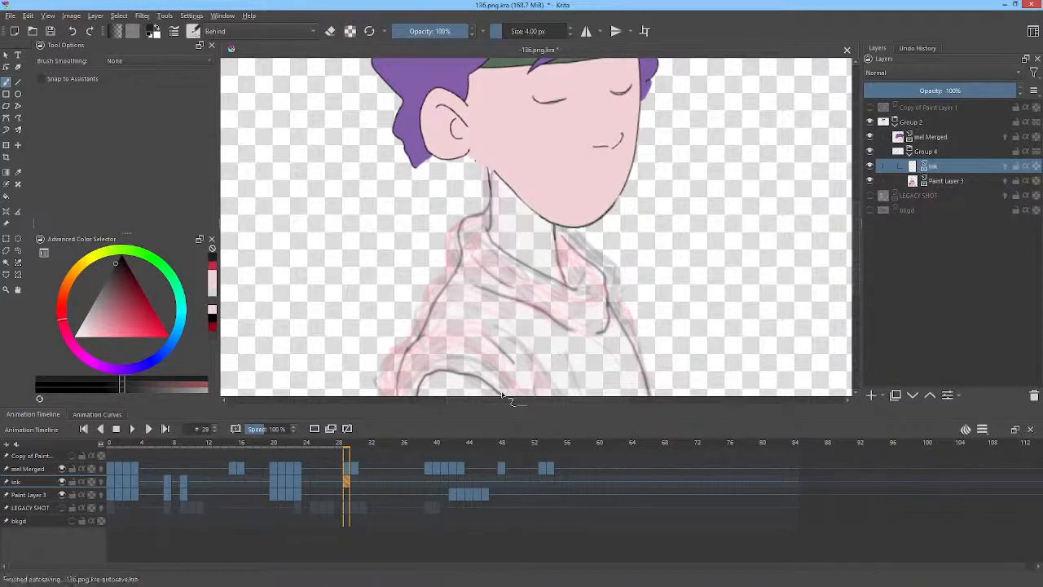
key("Left")
key("Left")
key("Left")
key("Left")
key("Left")
key("Left")
key("Left")
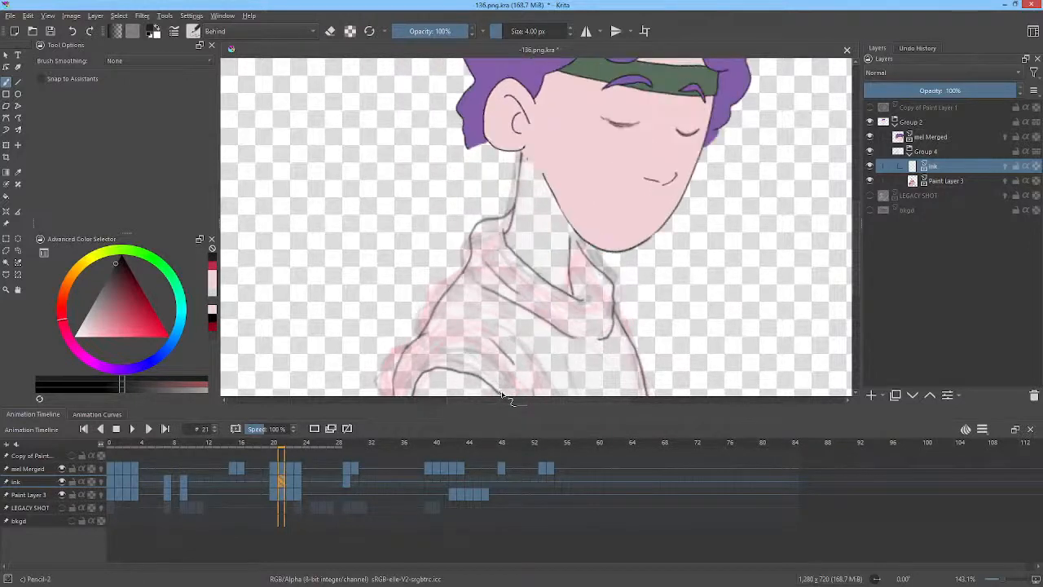
left_click(881, 167, "alt")
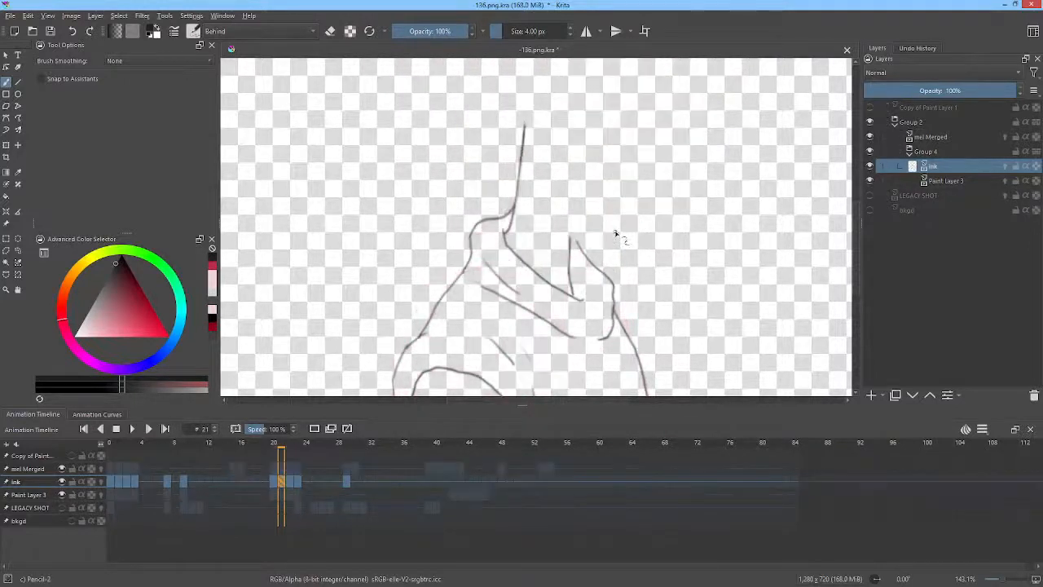
key("alt+i")
key("alt+i")
key("alt+i")
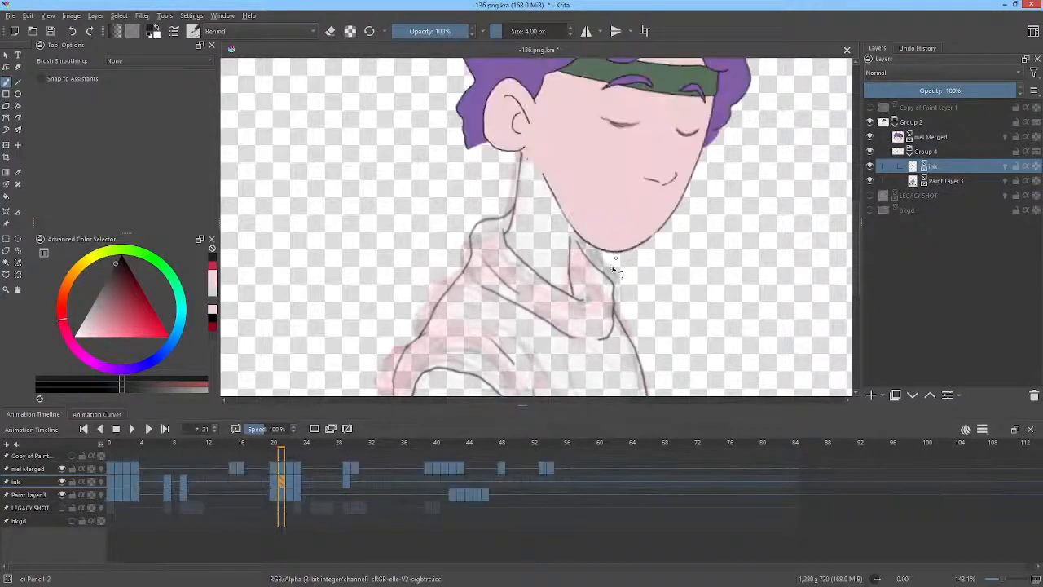
key("alt+i")
key("alt+i")
Flip through frames 22, 23 and 28 to compare the ink lines of the neck and collar.
left_click_drag(634, 345, 638, 292)
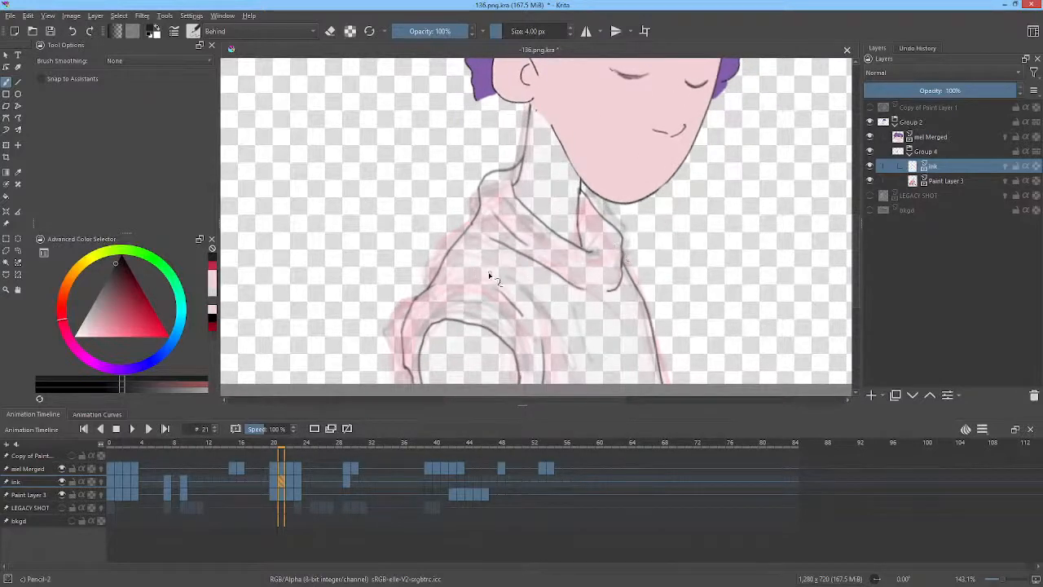
left_click(290, 483)
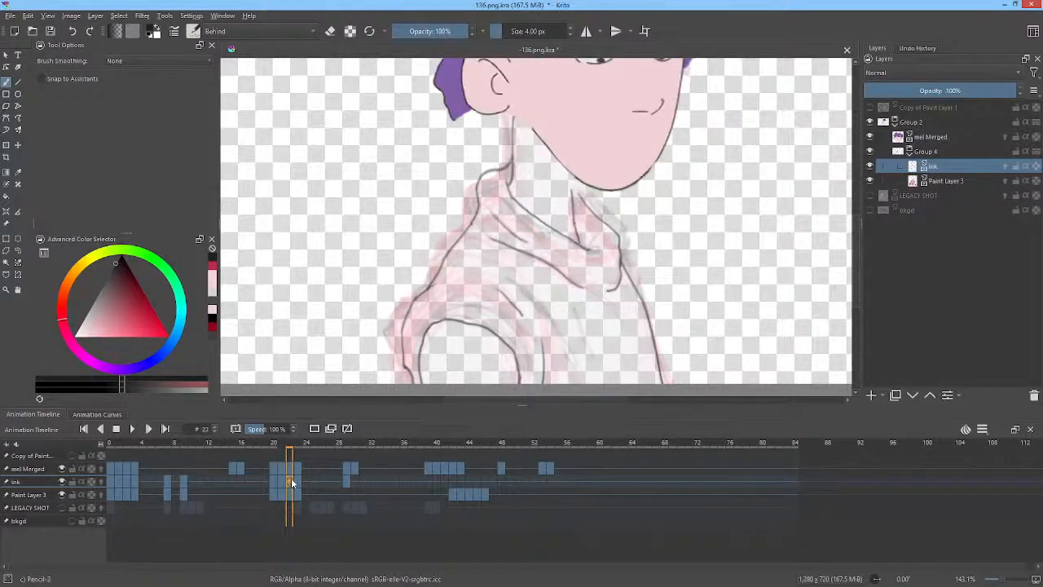
key("Right")
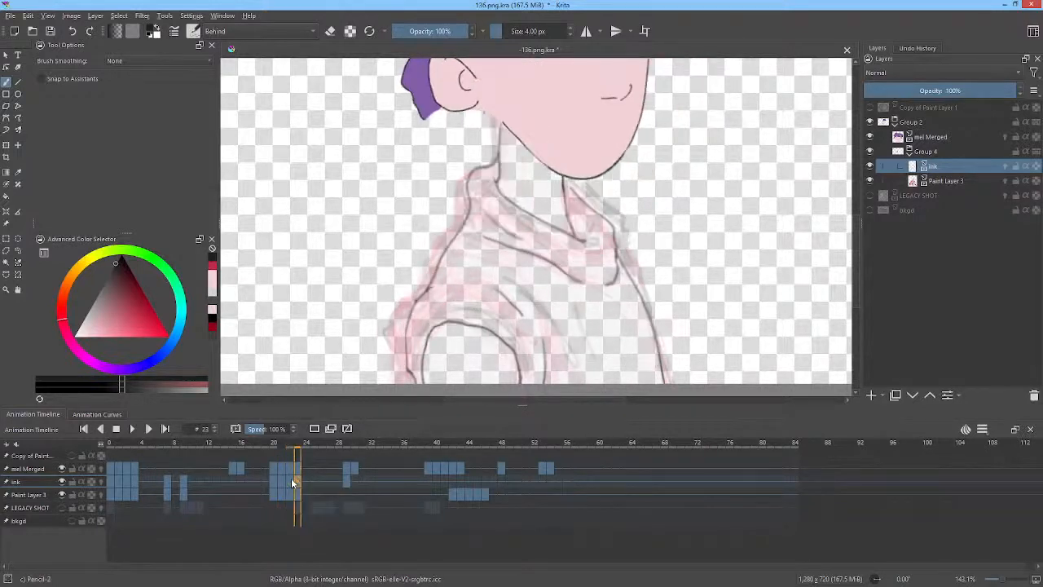
key("Right")
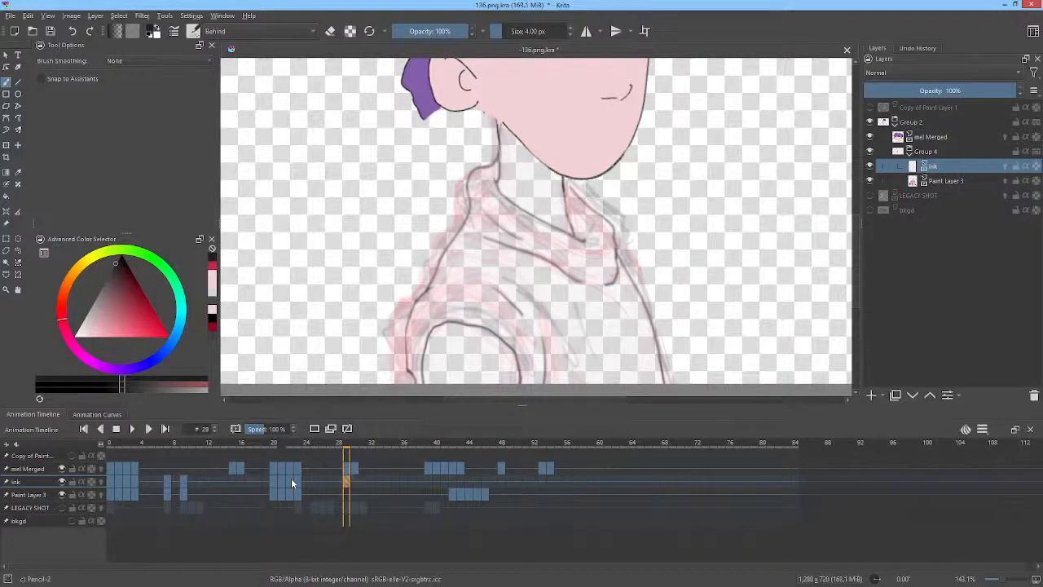
key("Right")
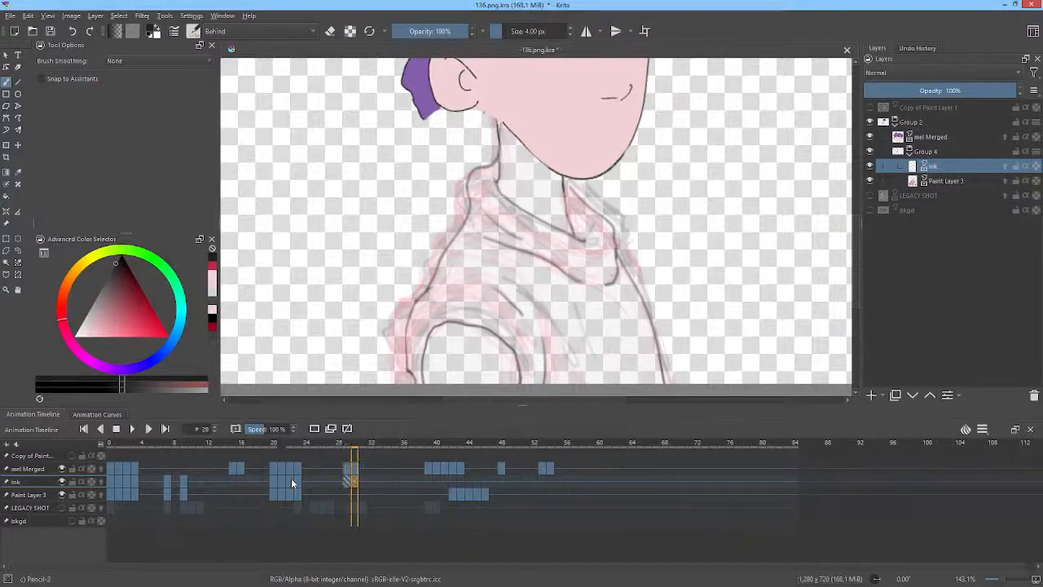
key("Left")
key("Right")
key("Left")
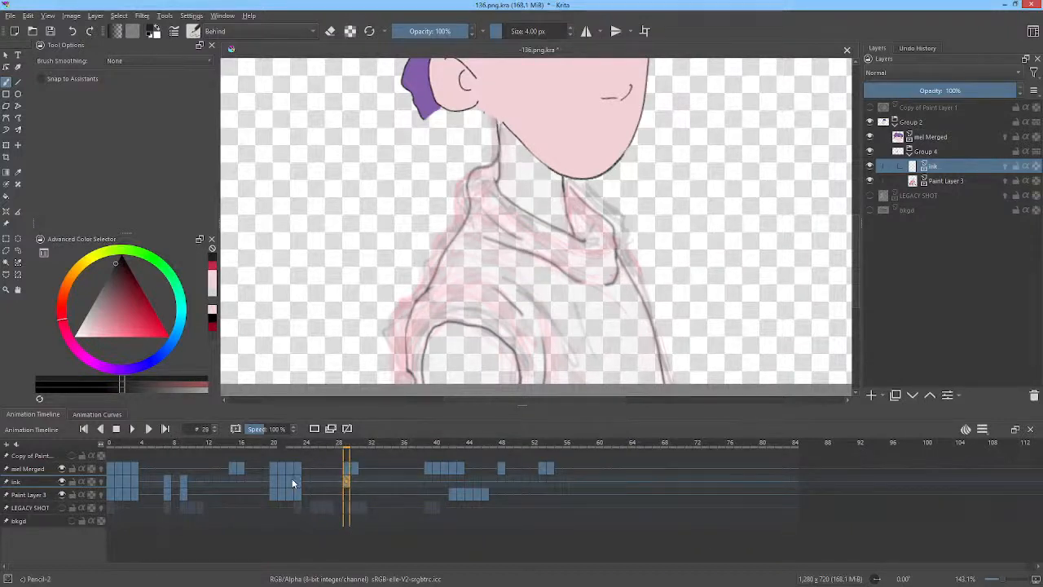
left_click(336, 481)
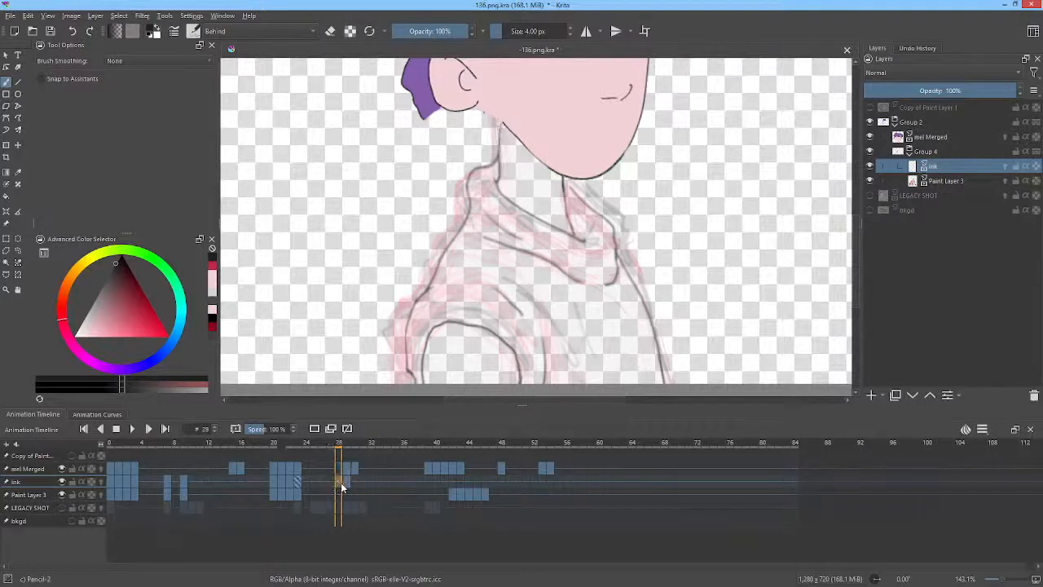
key("Right")
key("Right")
key("Left")
key("Left")
key("Right")
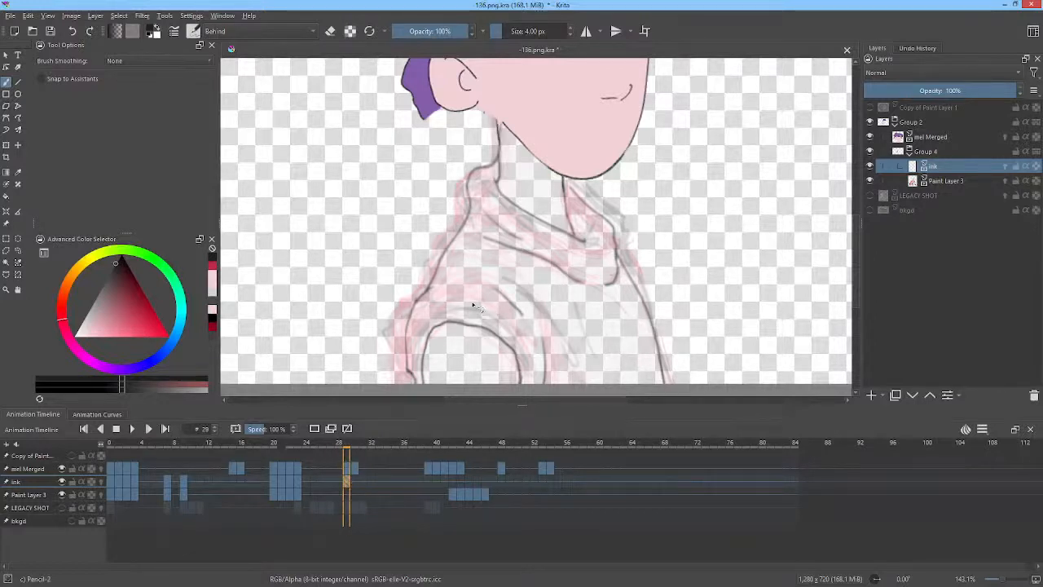
Start a Liquify transform on the current frame's ink and set its brush size to about 77 px.
left_click_drag(616, 159, 654, 222)
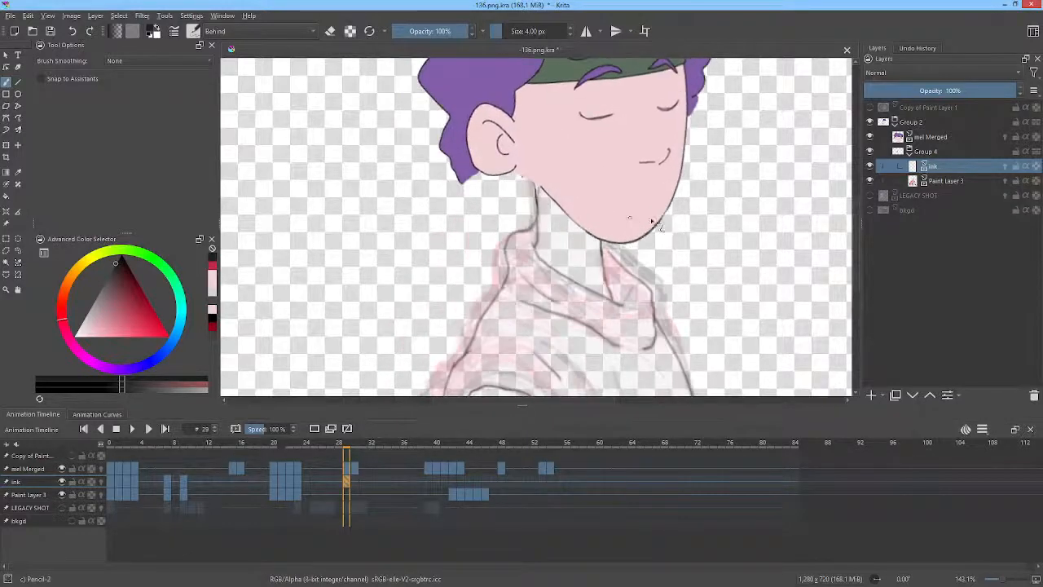
scroll(635, 202, "down", 1)
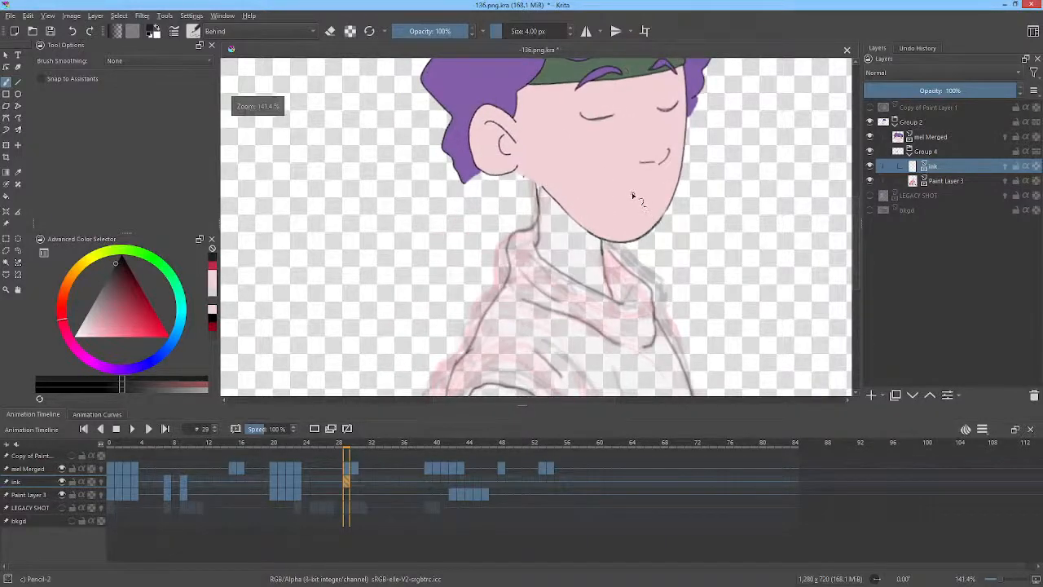
key("ctrl+t")
right_click(562, 169)
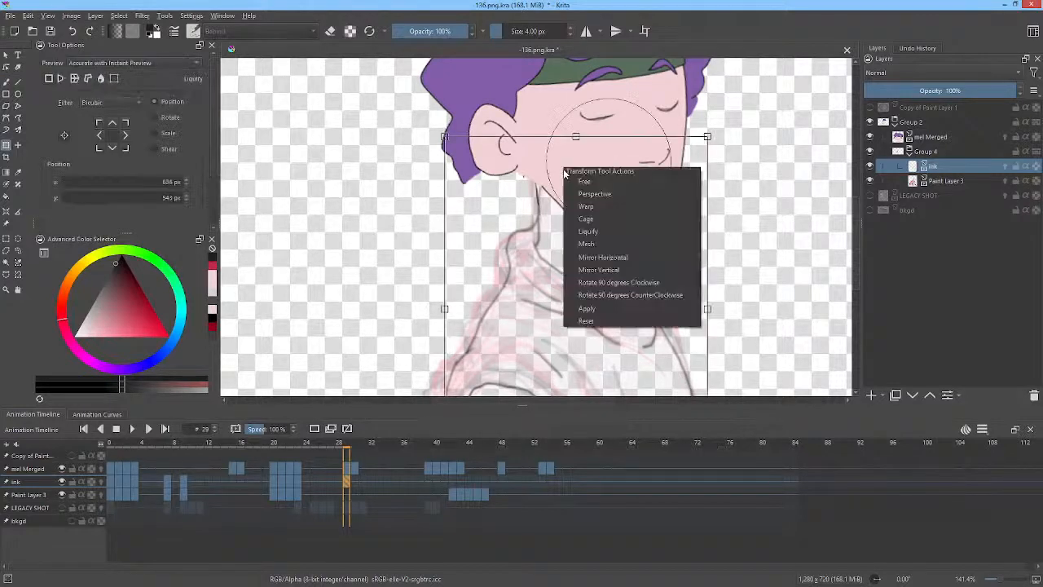
left_click(593, 230)
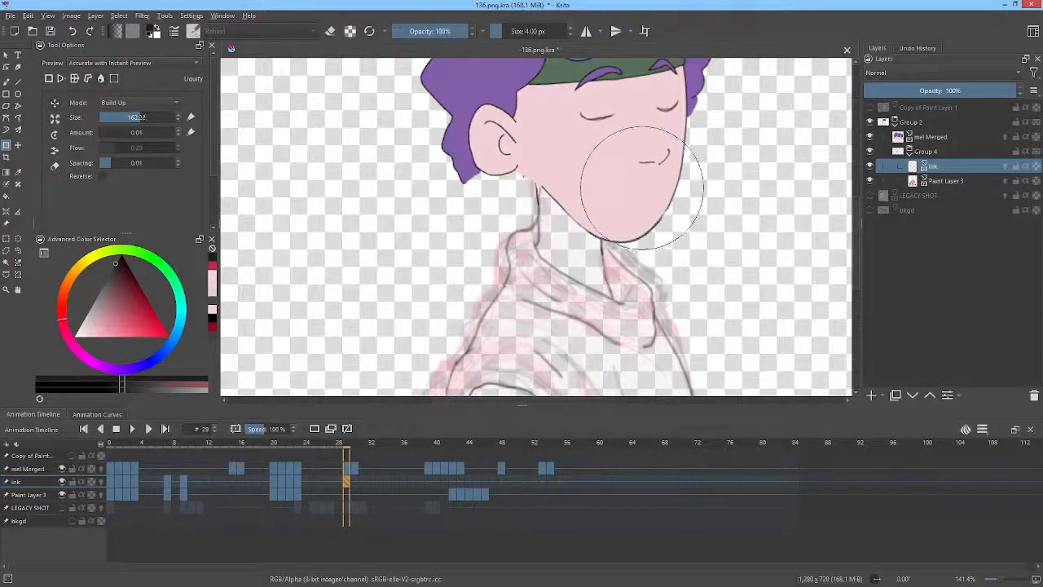
mouse_move(642, 189)
left_mouse_down()
mouse_move(544, 180)
mouse_move(544, 151)
mouse_move(530, 137)
left_mouse_up()
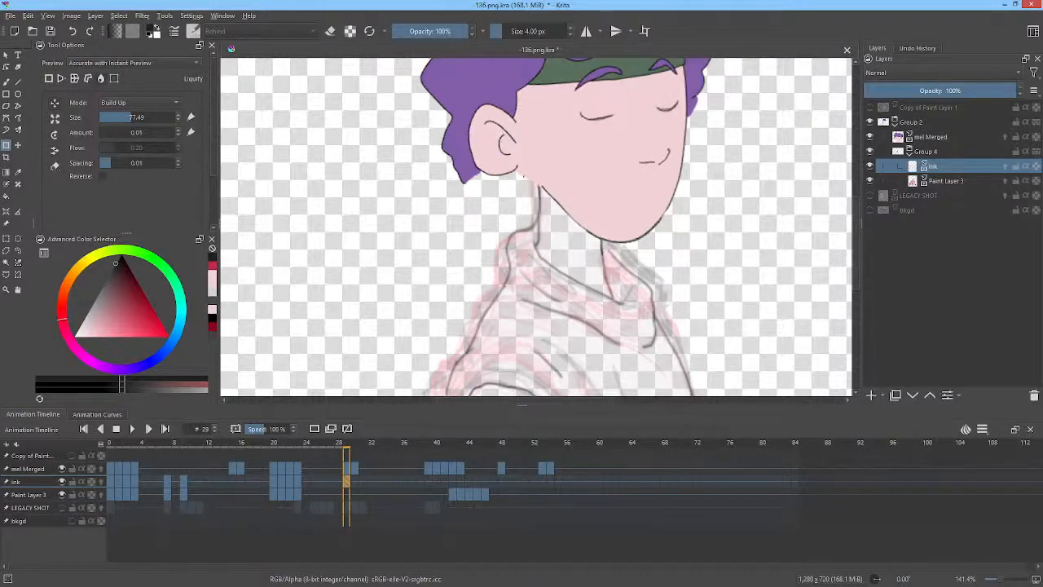
Step forward through the frames and scrub the timeline to frame 42 to review the ink.
key("Right")
key("Right")
key("Right")
key("Right")
key("Right")
key("Right")
key("Right")
key("Right")
key("Right")
key("Right")
key("Right")
key("Right")
key("Right")
key("Right")
key("Right")
key("Right")
key("Right")
key("Right")
key("space")
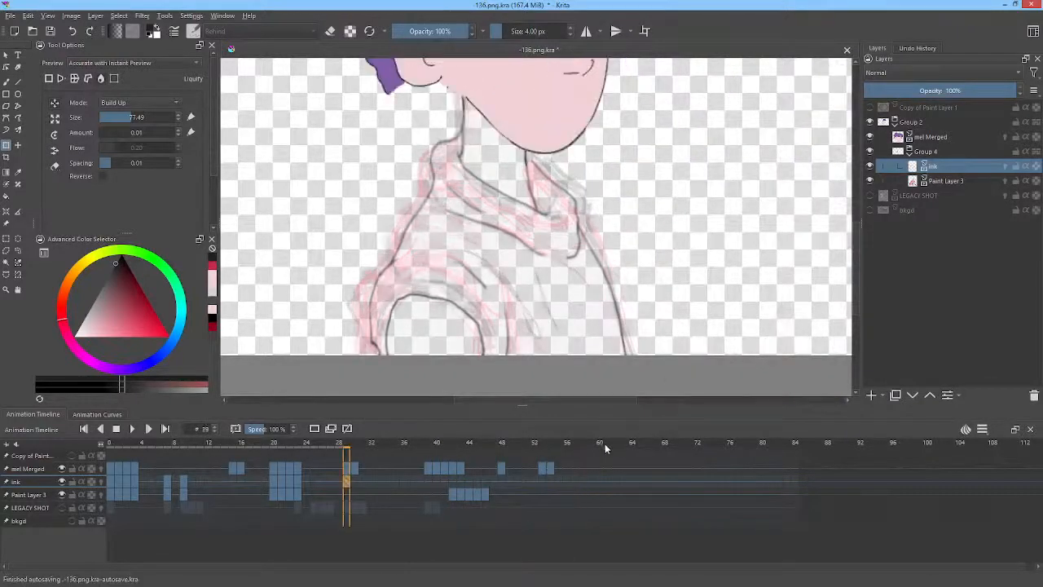
mouse_move(604, 445)
left_mouse_down()
mouse_move(414, 423)
mouse_move(474, 439)
mouse_move(435, 425)
mouse_move(452, 428)
left_mouse_up()
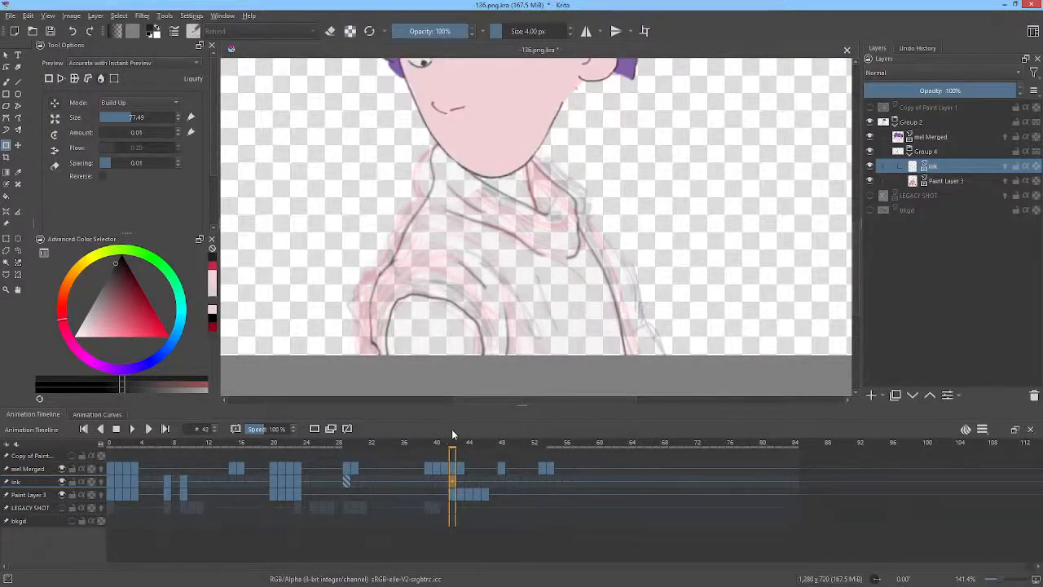
scroll(687, 260, "up", 3)
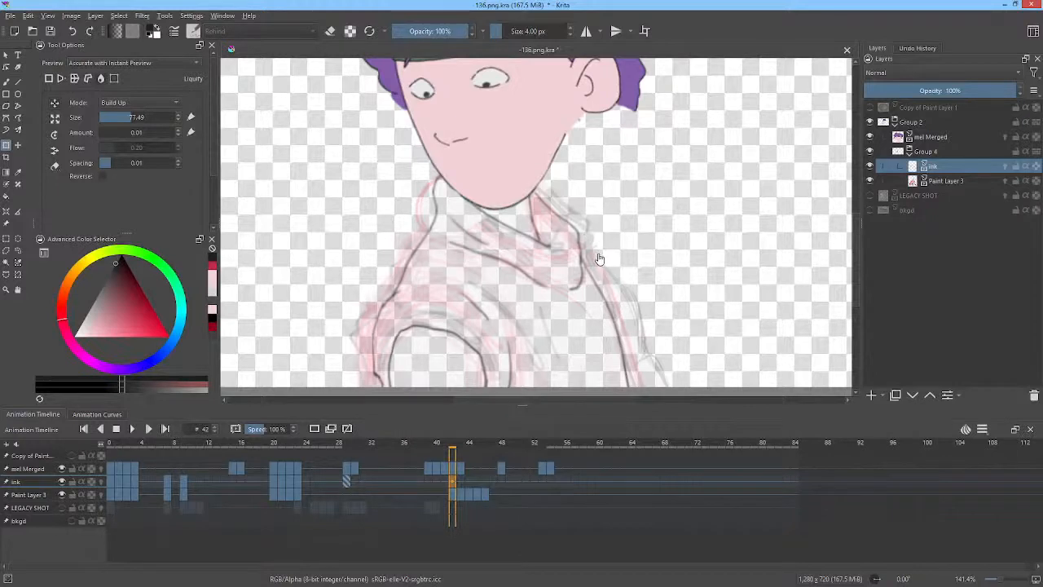
Draw a new shoulder line on frame 42 with the brush and isolate the ink layer.
key("b")
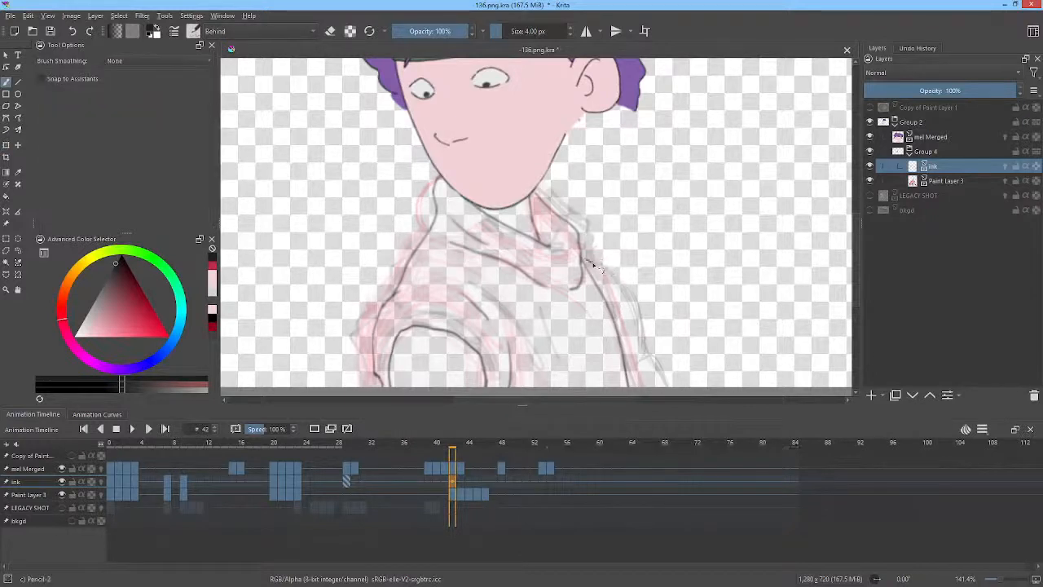
mouse_move(590, 263)
left_mouse_down()
mouse_move(622, 289)
mouse_move(643, 349)
left_mouse_up()
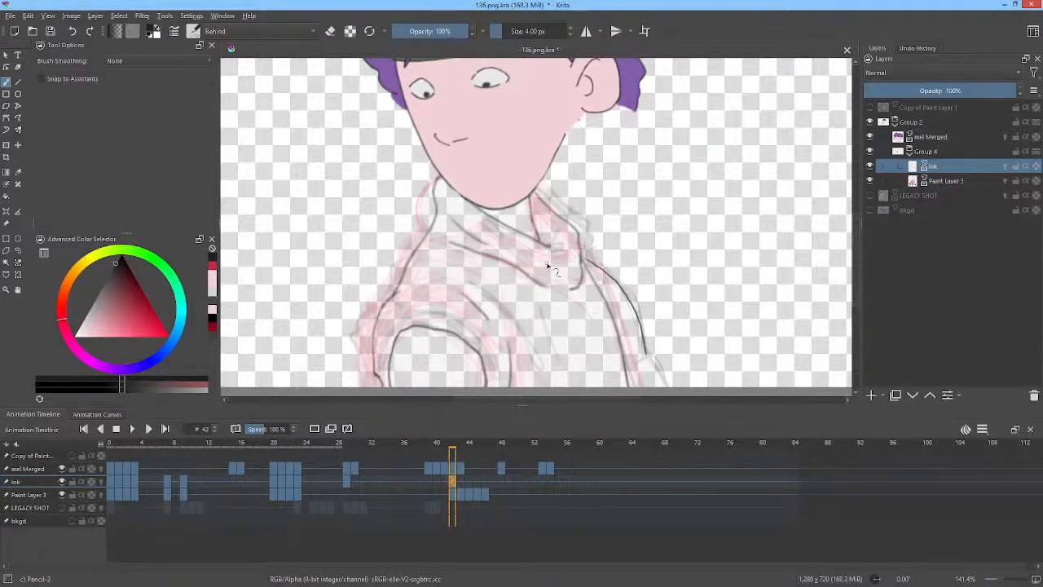
key("i")
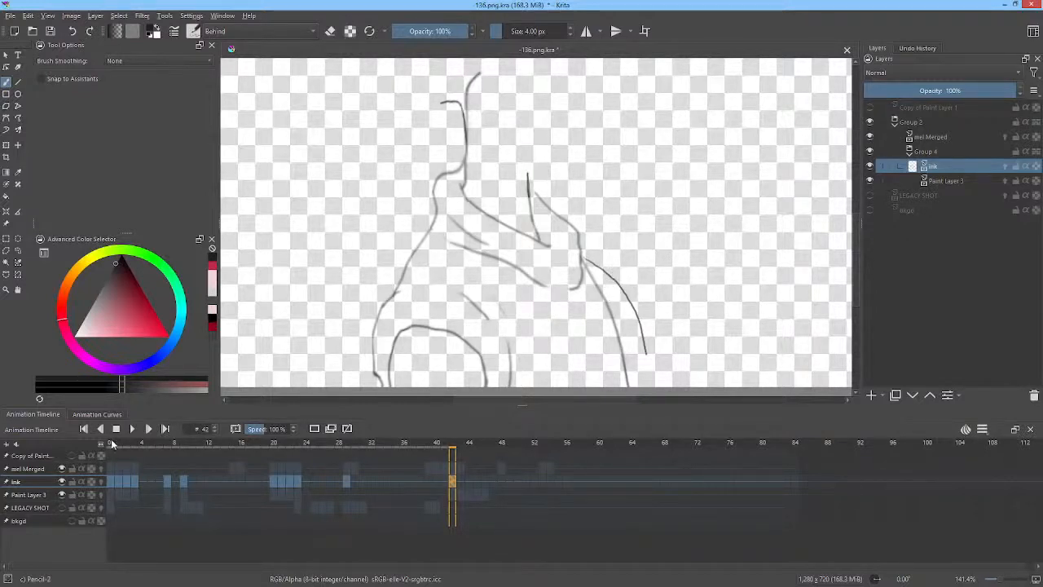
Extend the right shoulder ink line with a short brush stroke on frame 42.
mouse_move(110, 439)
left_mouse_down()
mouse_move(278, 454)
mouse_move(305, 443)
mouse_move(494, 443)
left_mouse_up()
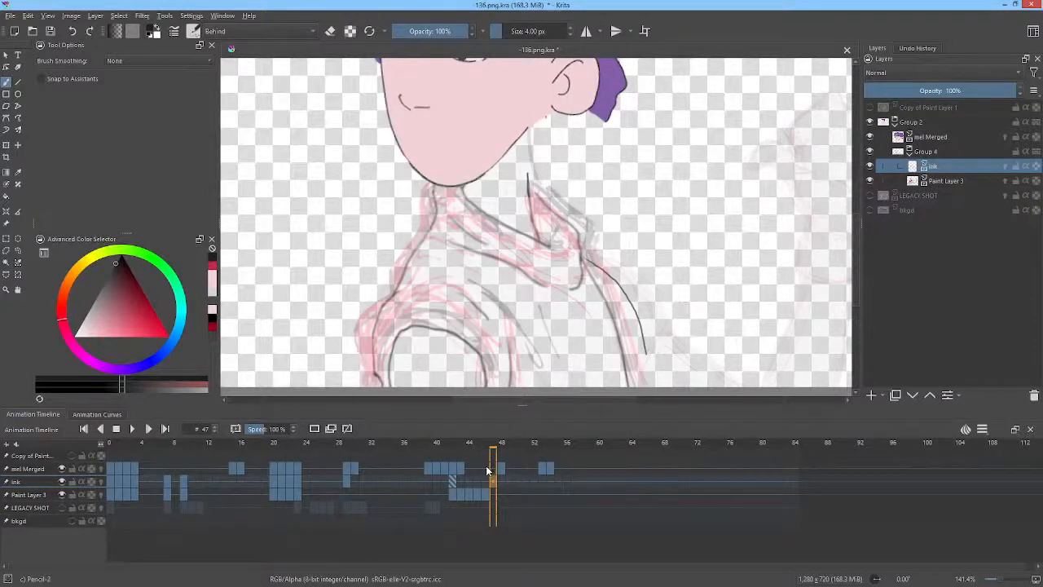
left_click_drag(494, 445, 456, 452)
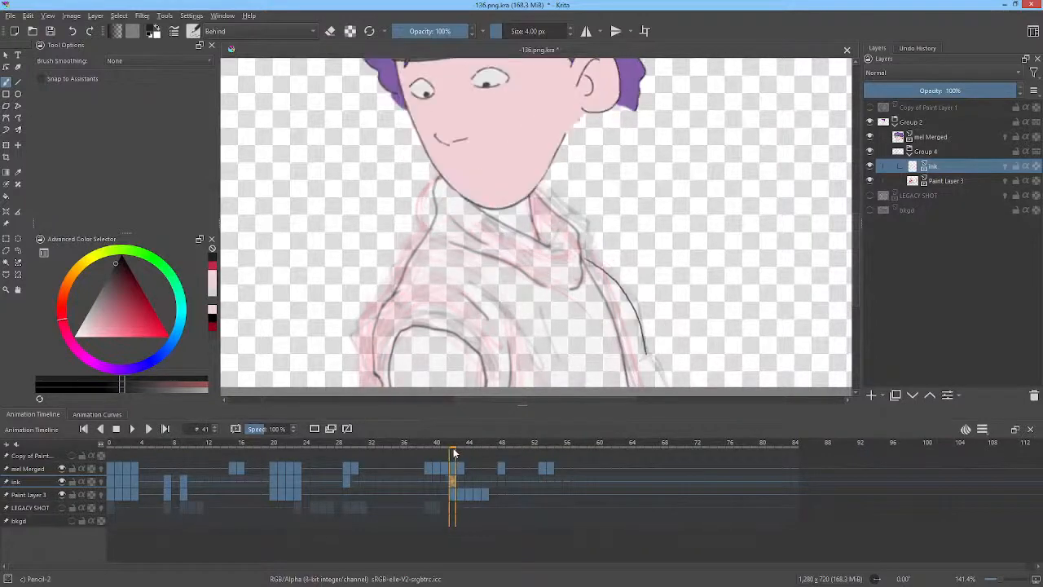
left_click_drag(714, 313, 747, 235)
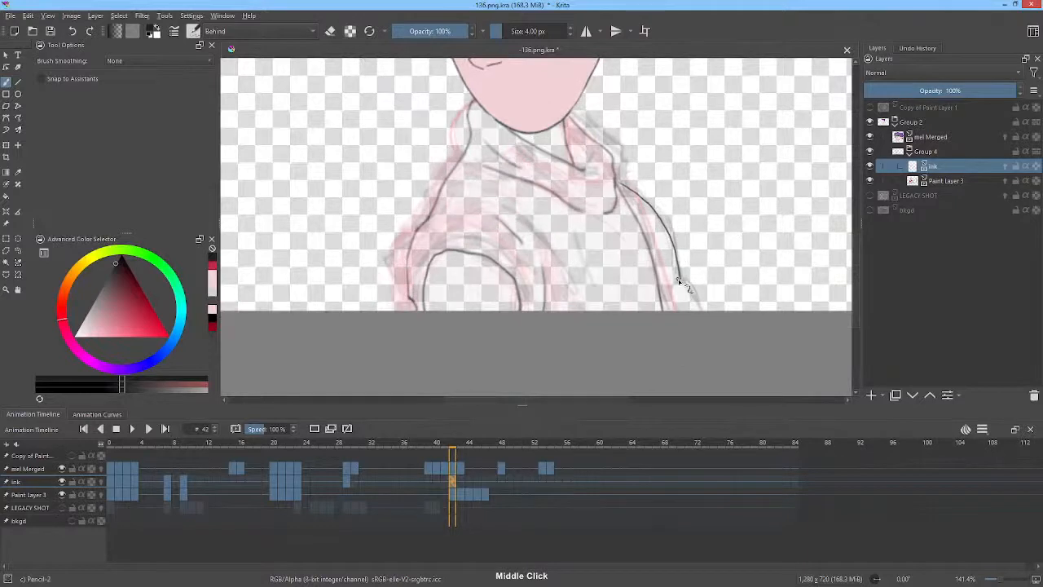
mouse_move(681, 278)
left_mouse_down()
mouse_move(680, 282)
mouse_move(698, 302)
left_mouse_up()
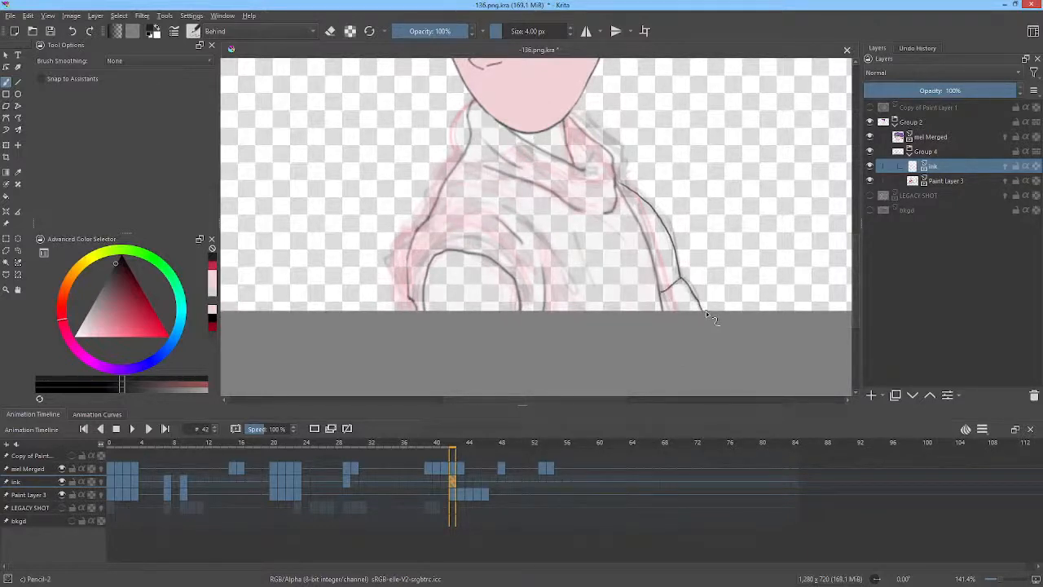
On frame 29, apply a Color Adjustment curve to the ink's Alpha channel, mapping input 28 to 0 and 145 to 255.
key("Down")
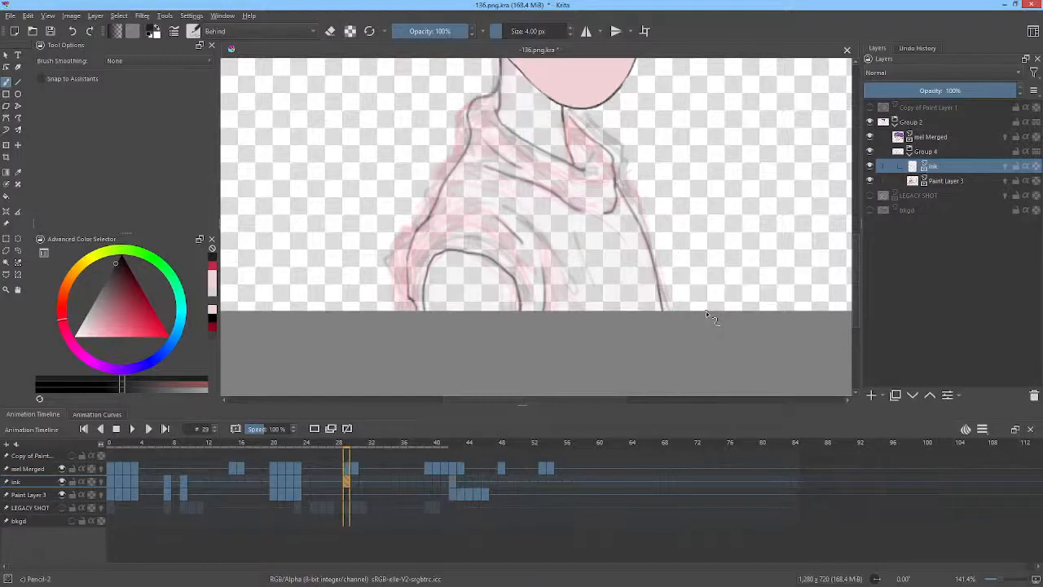
key("ctrl+m")
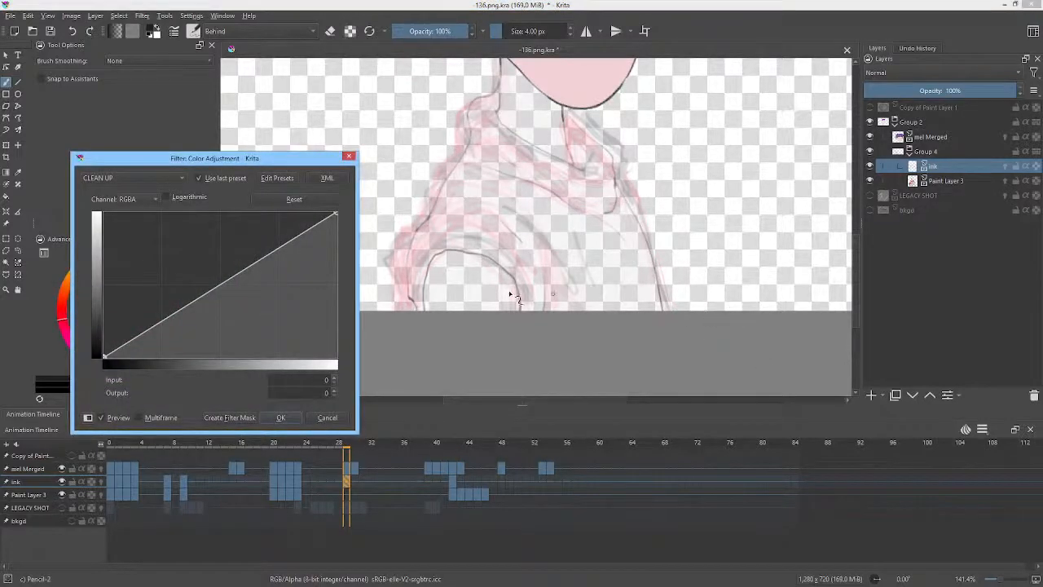
left_click(154, 200)
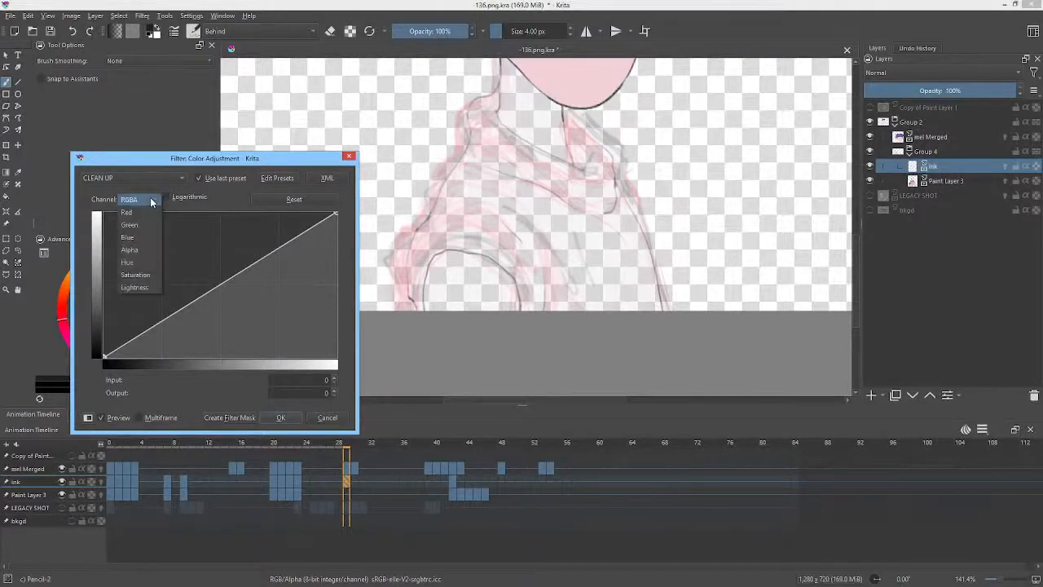
left_click(131, 249)
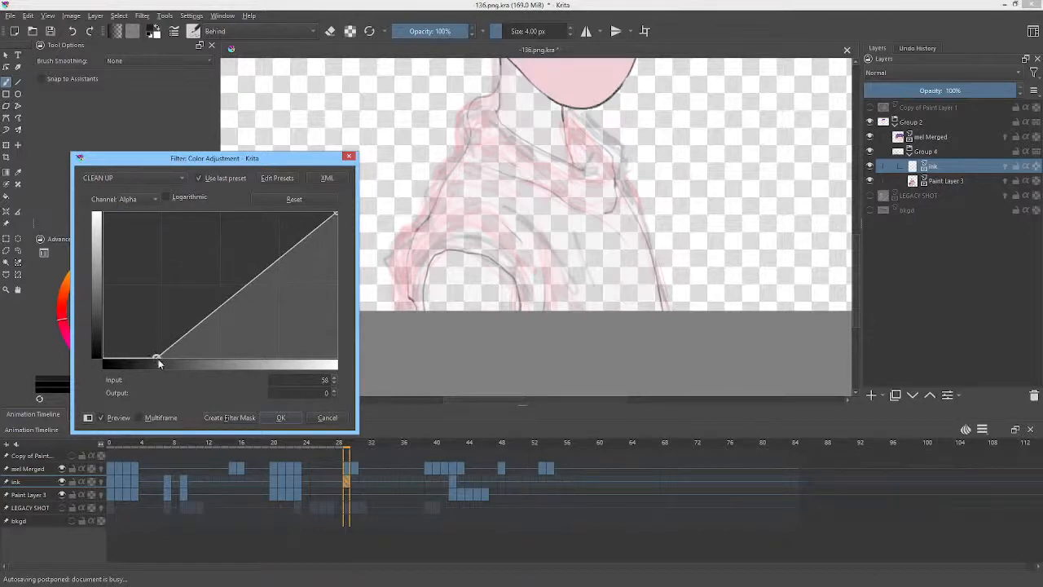
left_click_drag(156, 356, 54, 361)
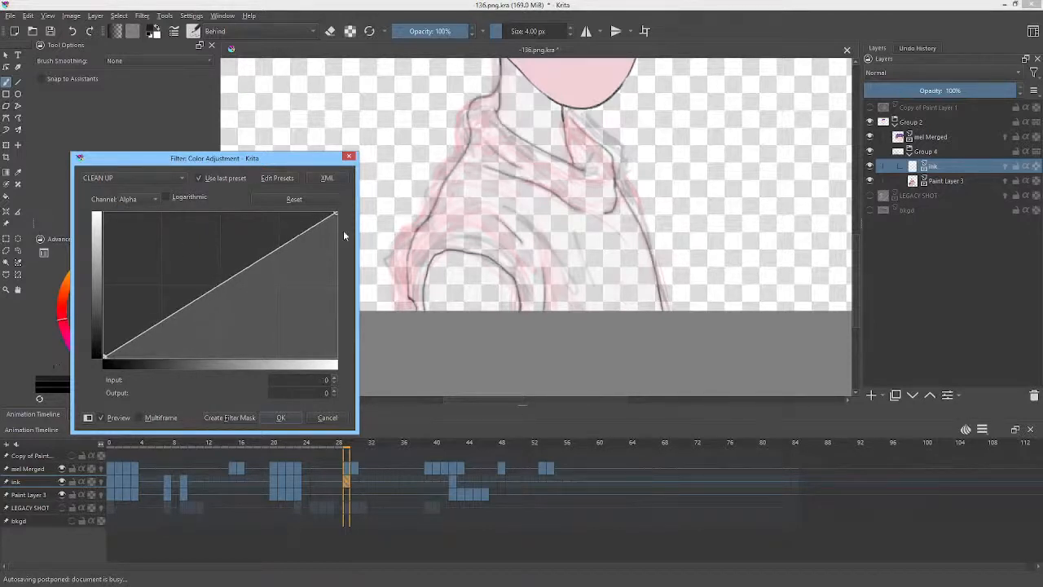
left_click_drag(336, 212, 241, 154)
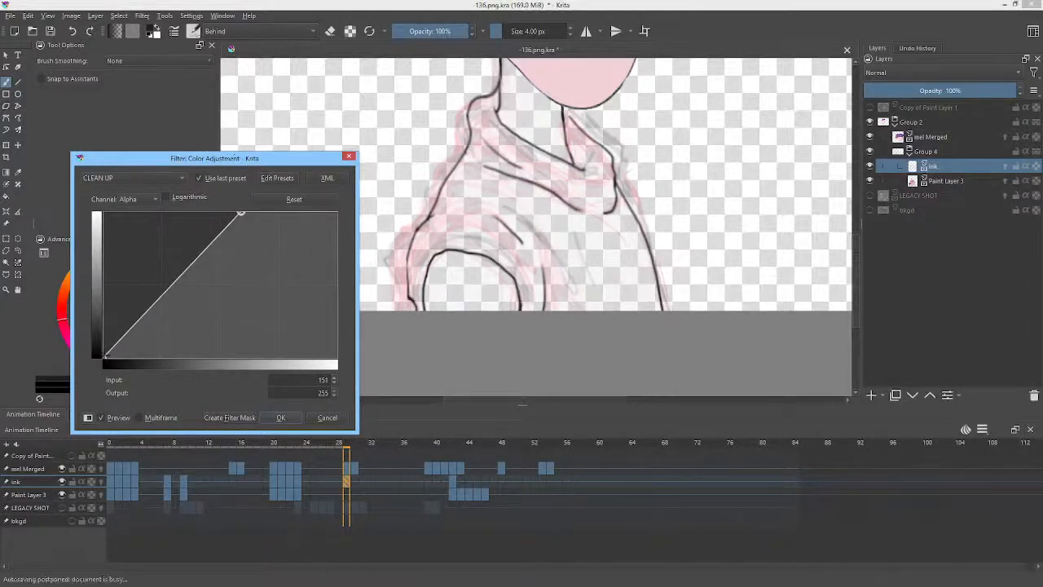
left_click_drag(104, 356, 124, 374)
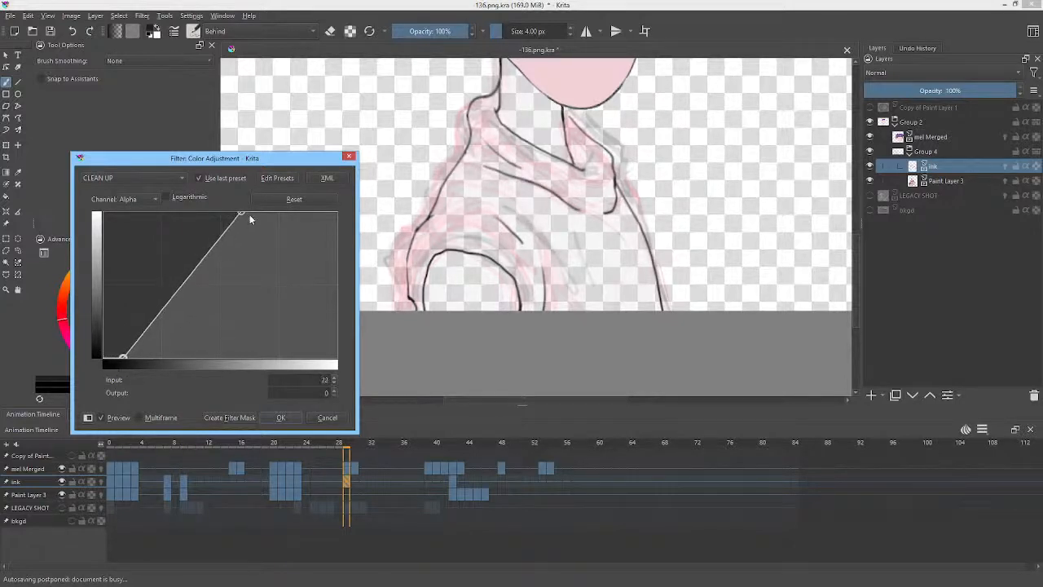
left_click_drag(242, 214, 236, 216)
left_click(292, 199)
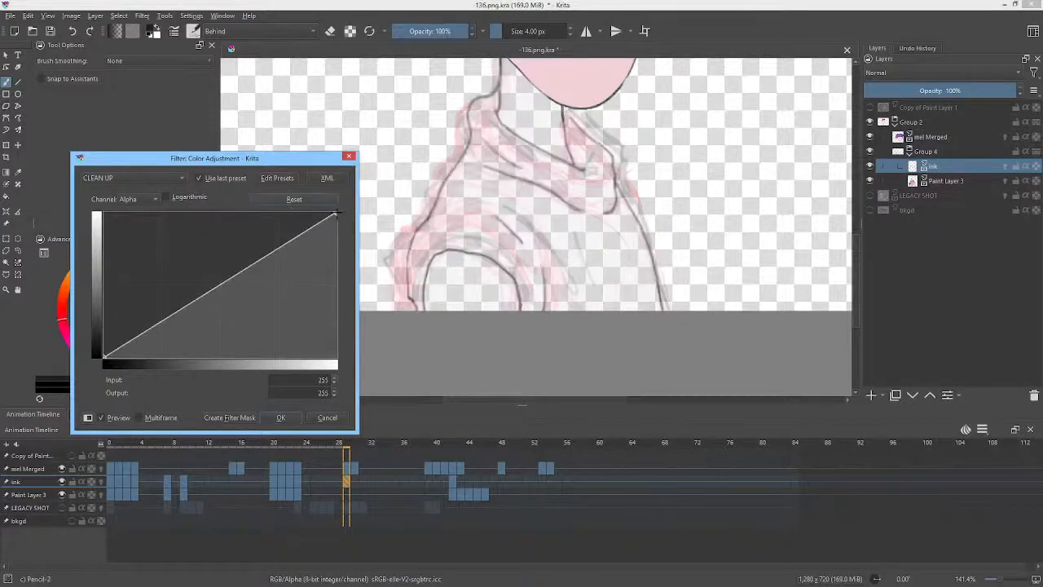
left_click_drag(336, 214, 235, 199)
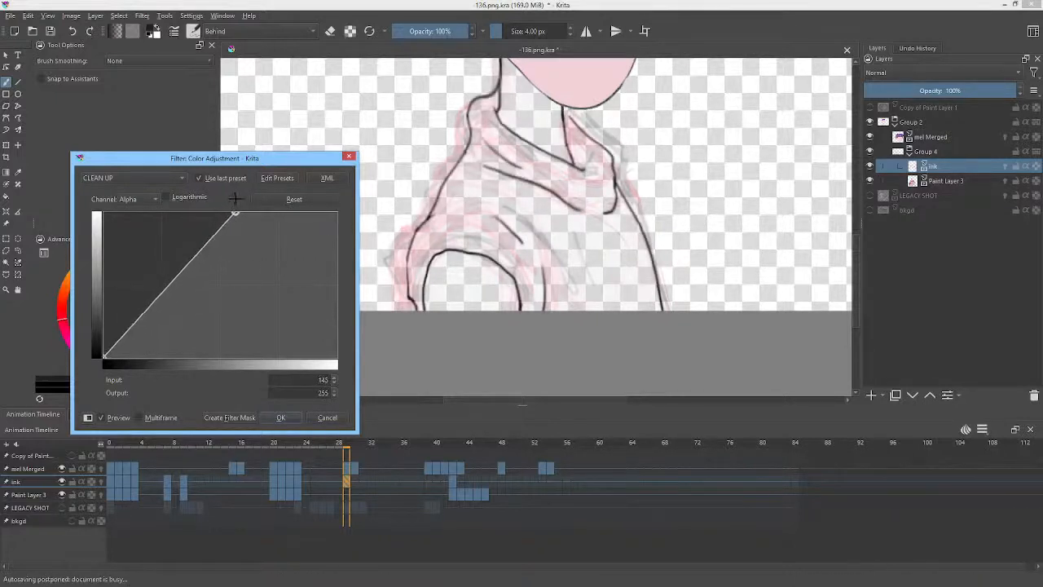
left_click_drag(104, 356, 129, 368)
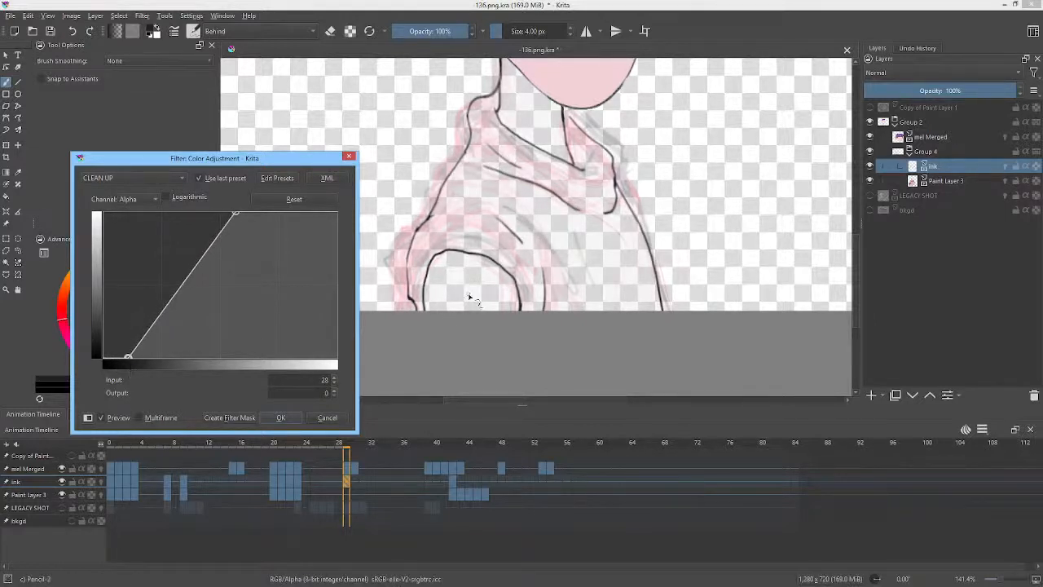
left_click(281, 417)
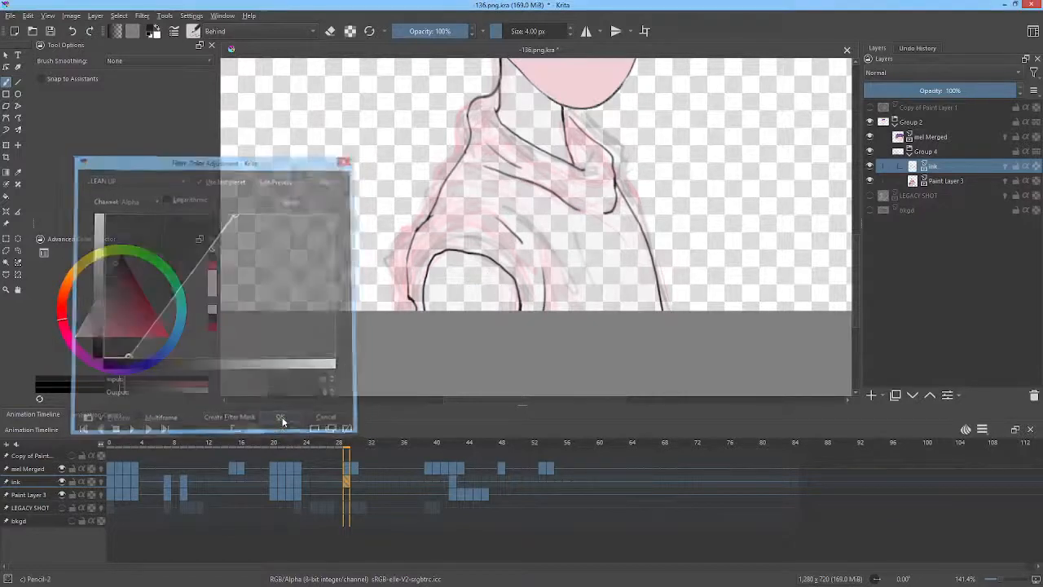
Step back through the ink keyframes to frame 0 to review the ink lines.
key("Left")
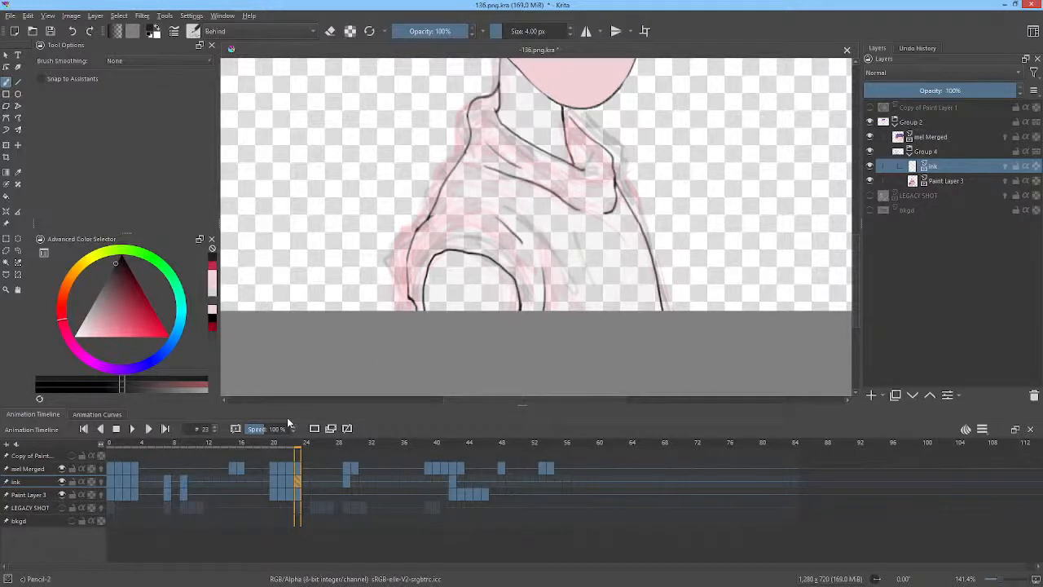
key("Left")
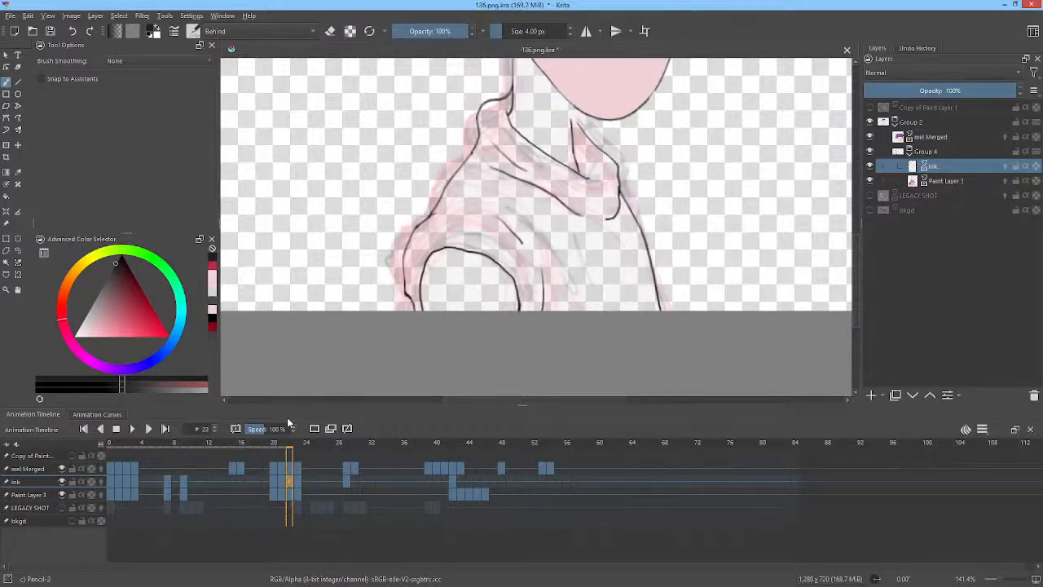
key("Left")
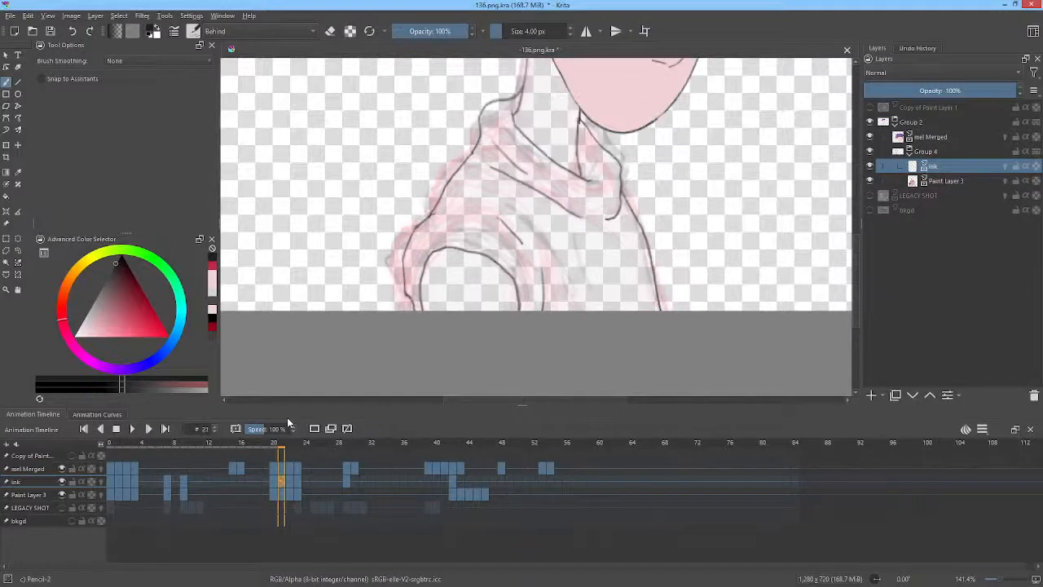
key("Left")
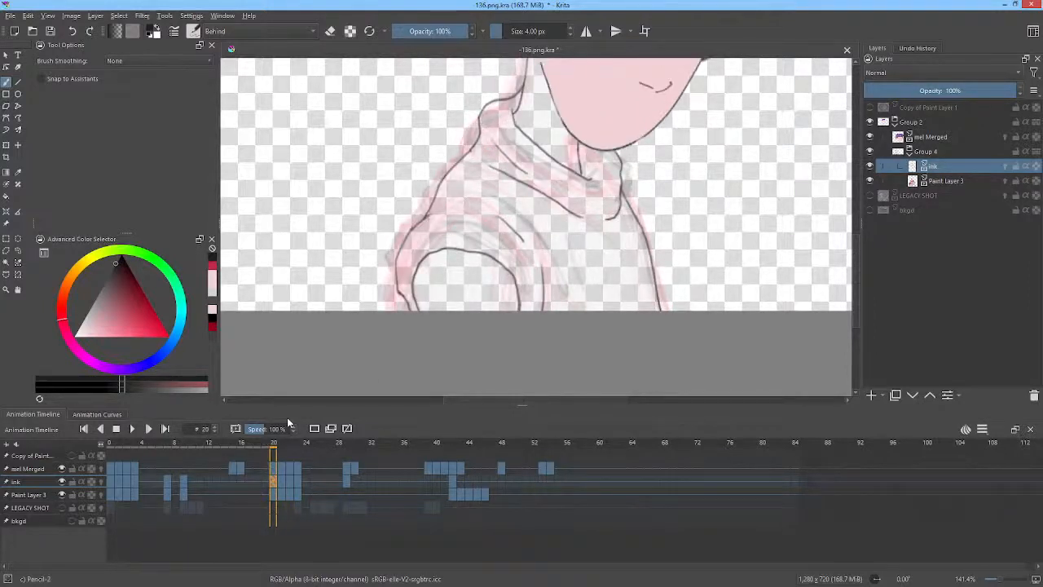
key("comma")
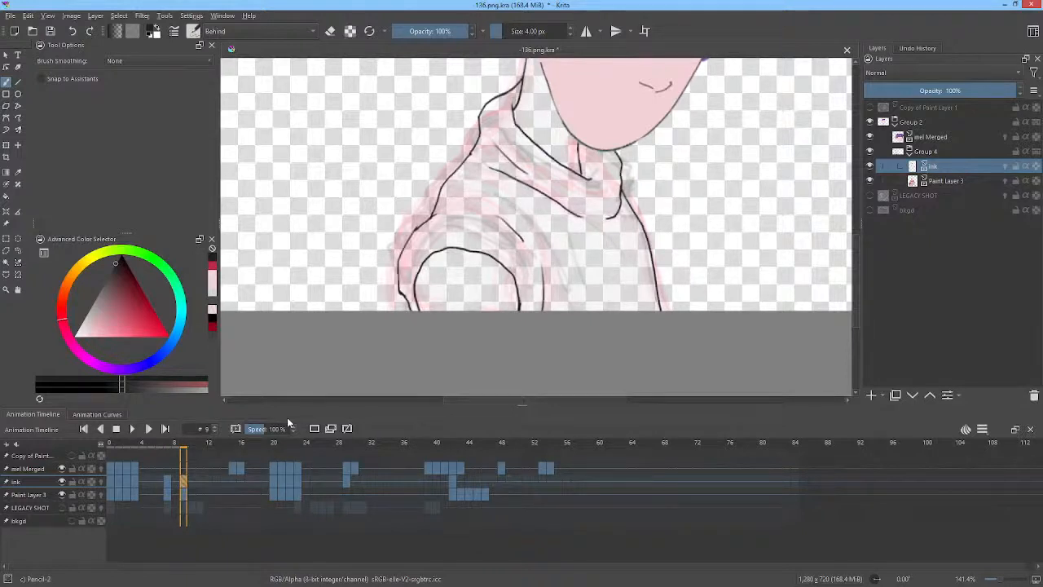
key("comma")
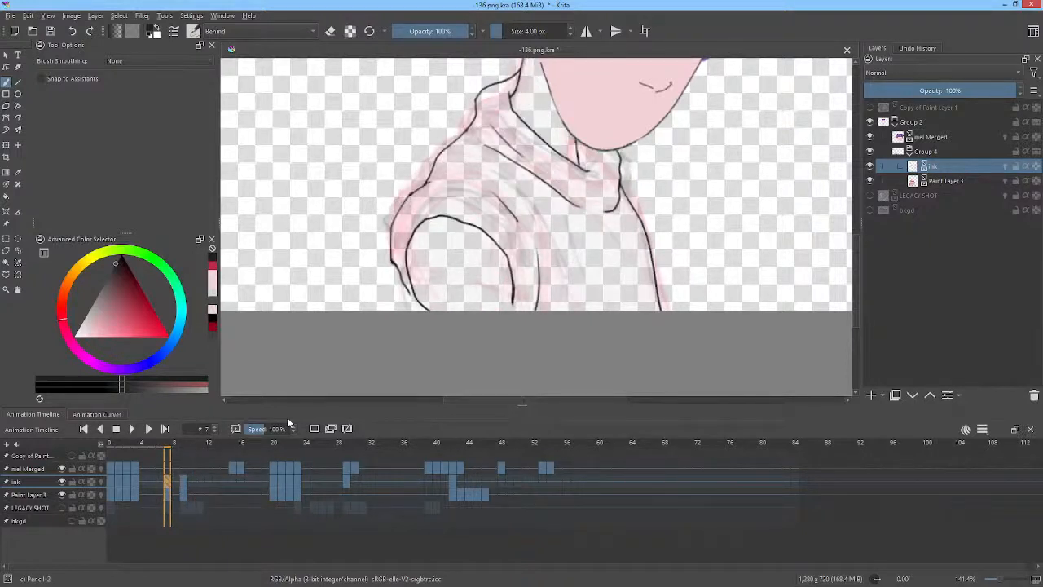
key("comma")
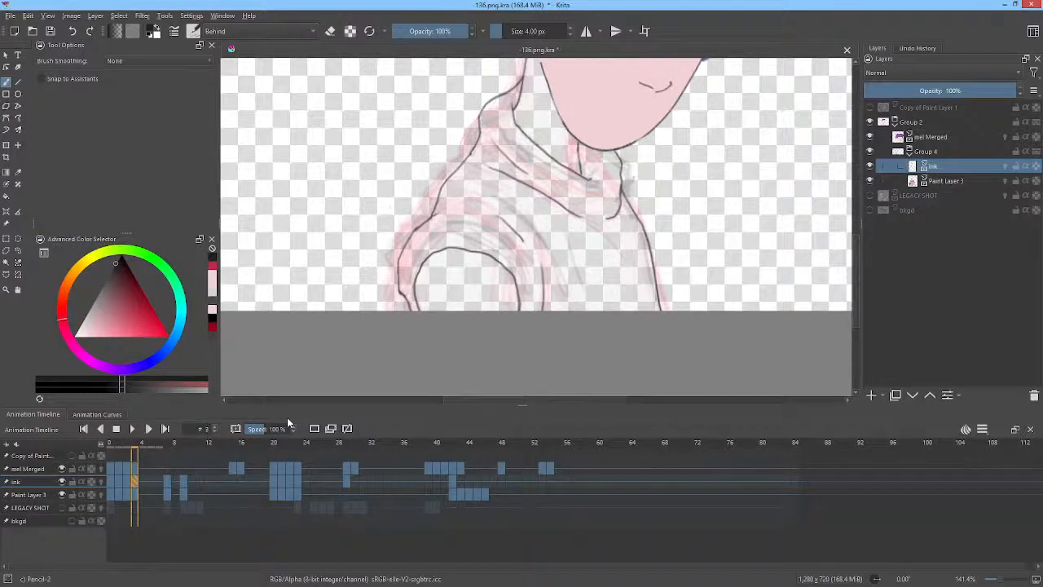
key("comma")
key("comma")
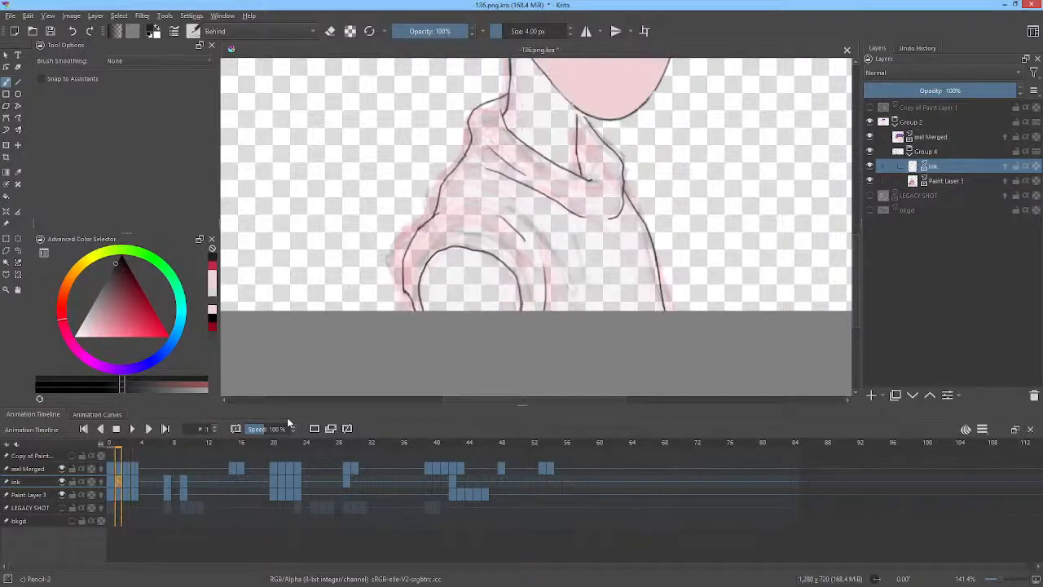
key("comma")
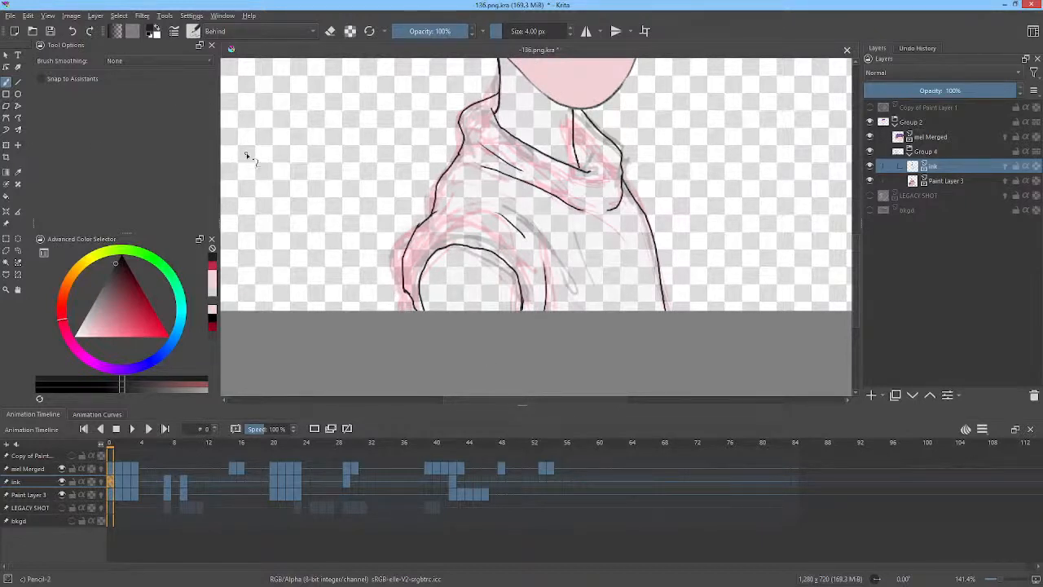
left_click(143, 16)
left_click(148, 17)
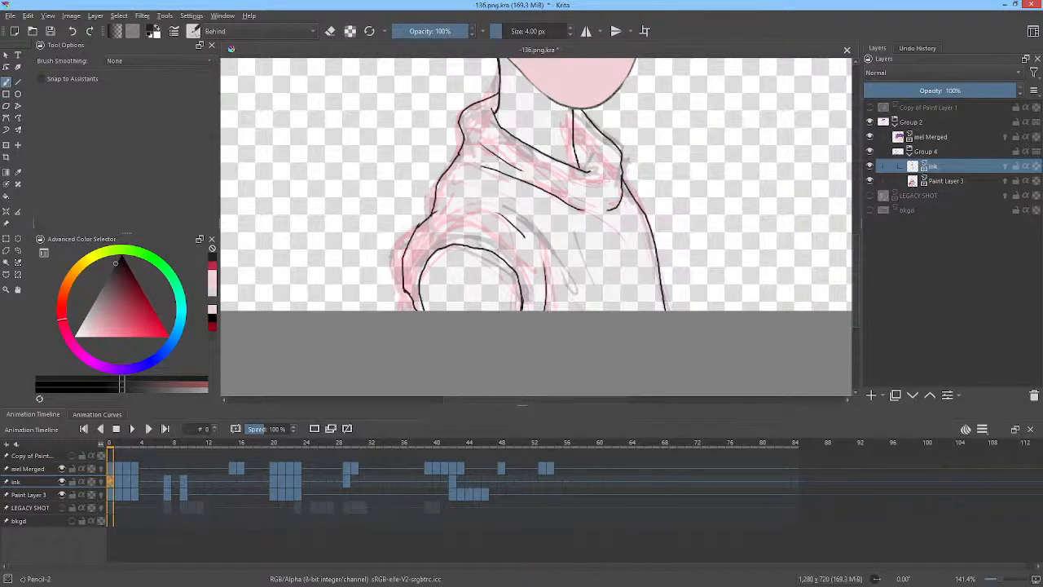
left_click_drag(333, 445, 419, 446)
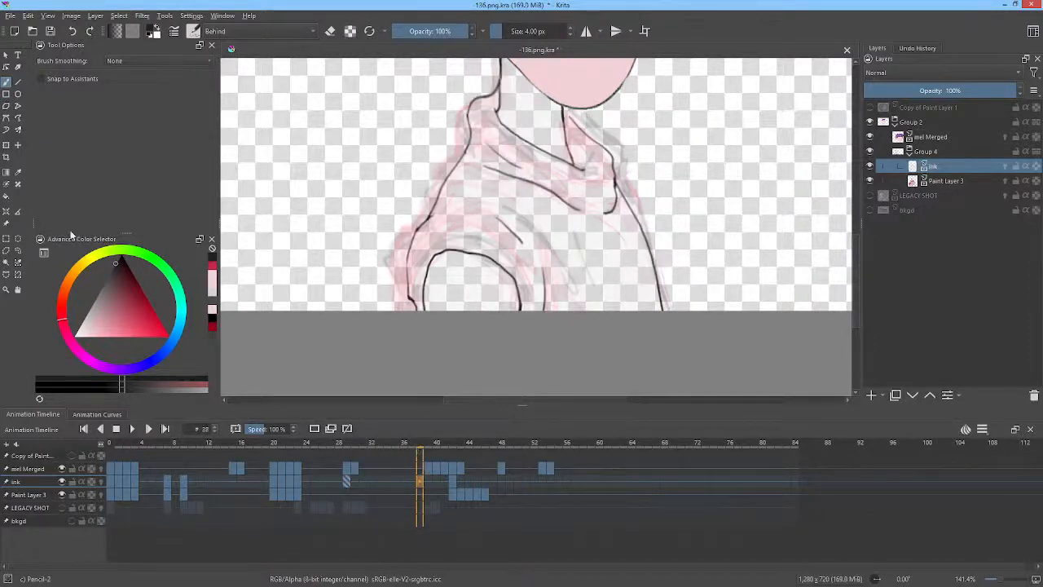
left_click(7, 144)
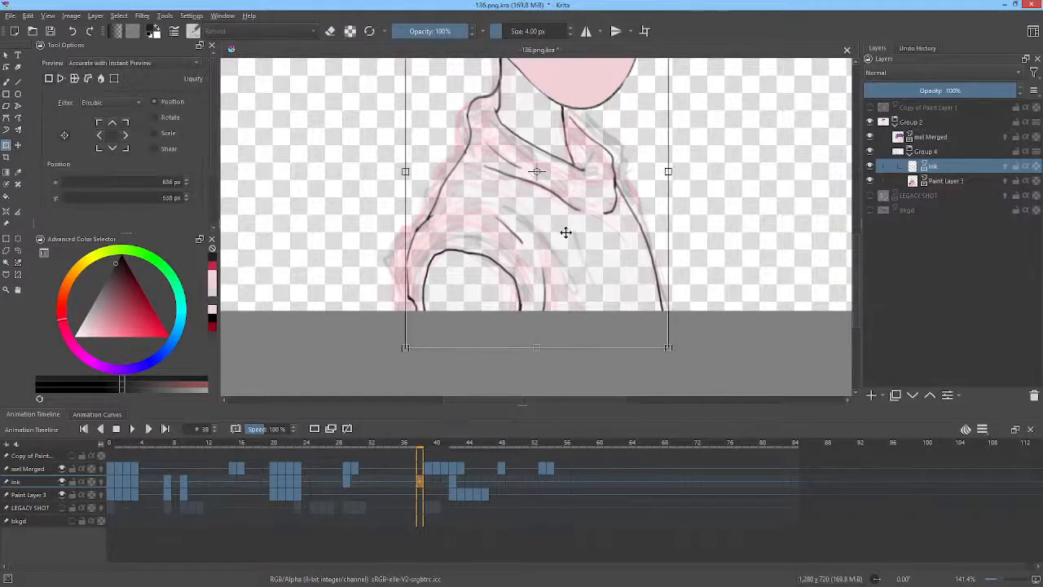
key("Escape")
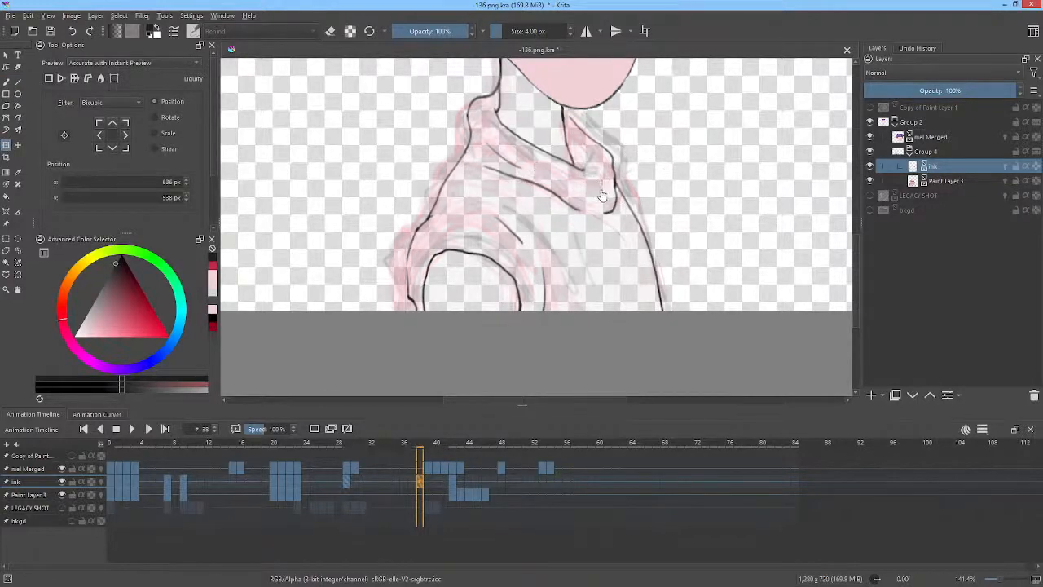
Erase the right shoulder ink line on frame 43 with the eraser.
left_click_drag(424, 444, 442, 446)
left_click_drag(690, 217, 670, 285)
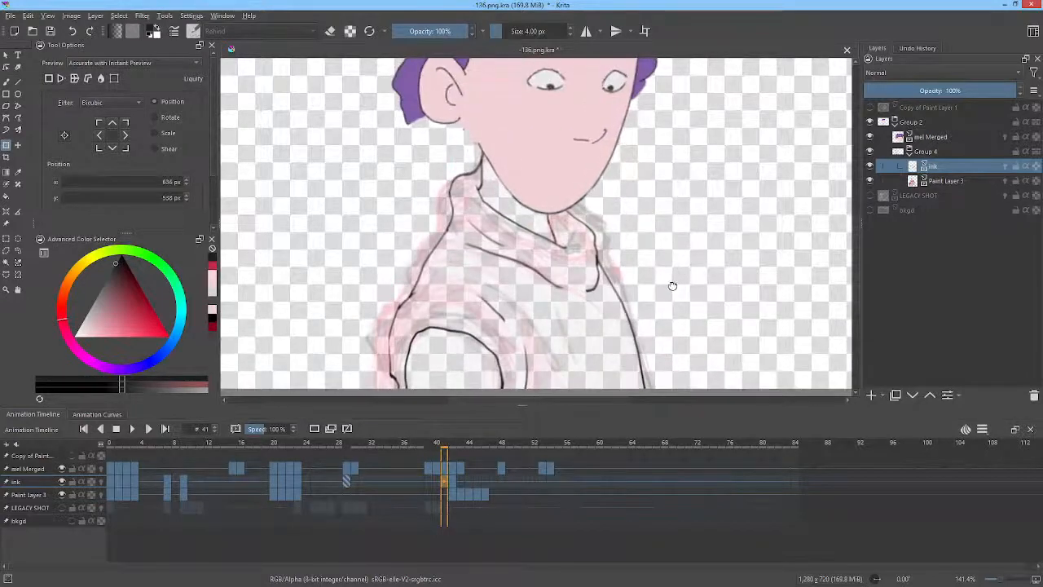
left_click(453, 444)
mouse_move(454, 444)
left_mouse_down()
mouse_move(438, 444)
mouse_move(452, 445)
left_mouse_up()
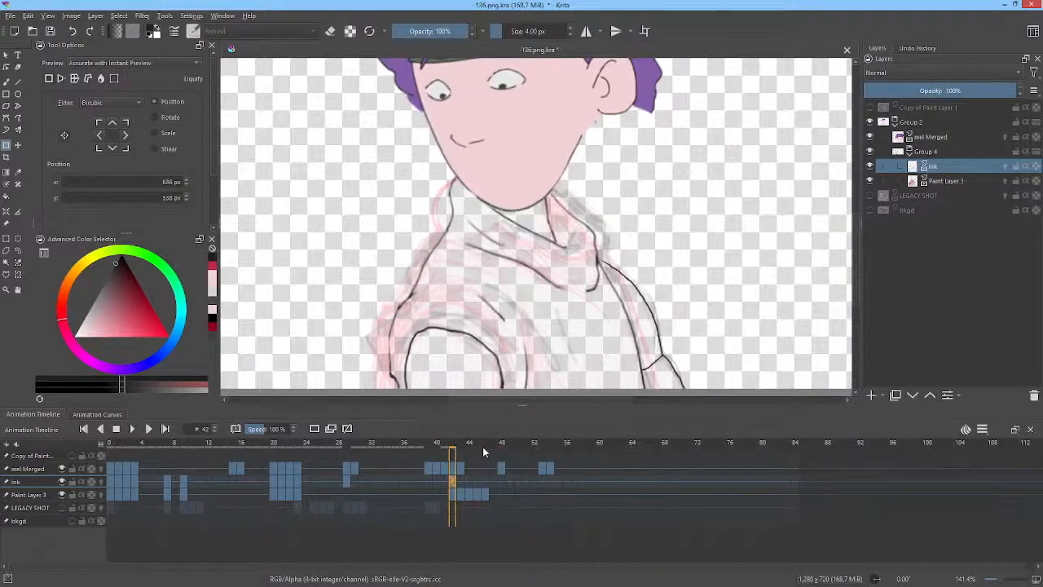
left_click(460, 483)
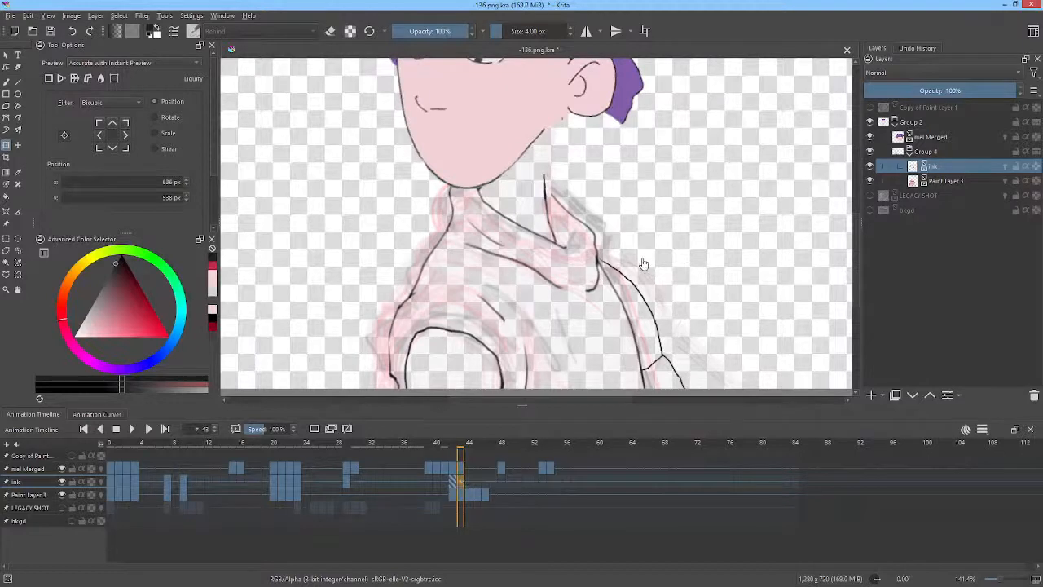
key("p")
key("e")
mouse_move(641, 257)
left_mouse_down()
mouse_move(605, 261)
mouse_move(642, 334)
mouse_move(645, 373)
mouse_move(677, 395)
left_mouse_up()
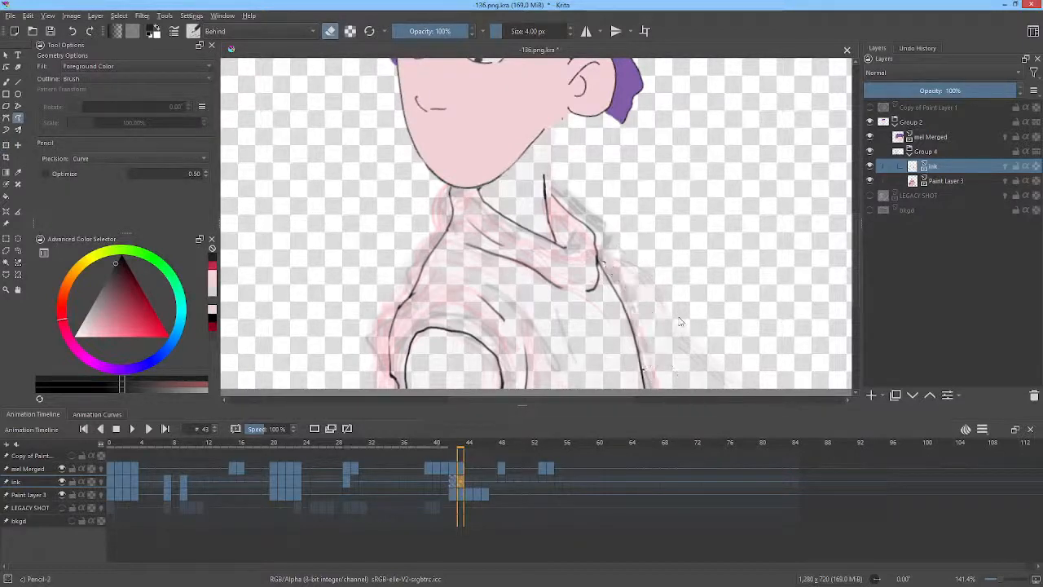
Switch back to the brush tool and return to frame 42.
key("b")
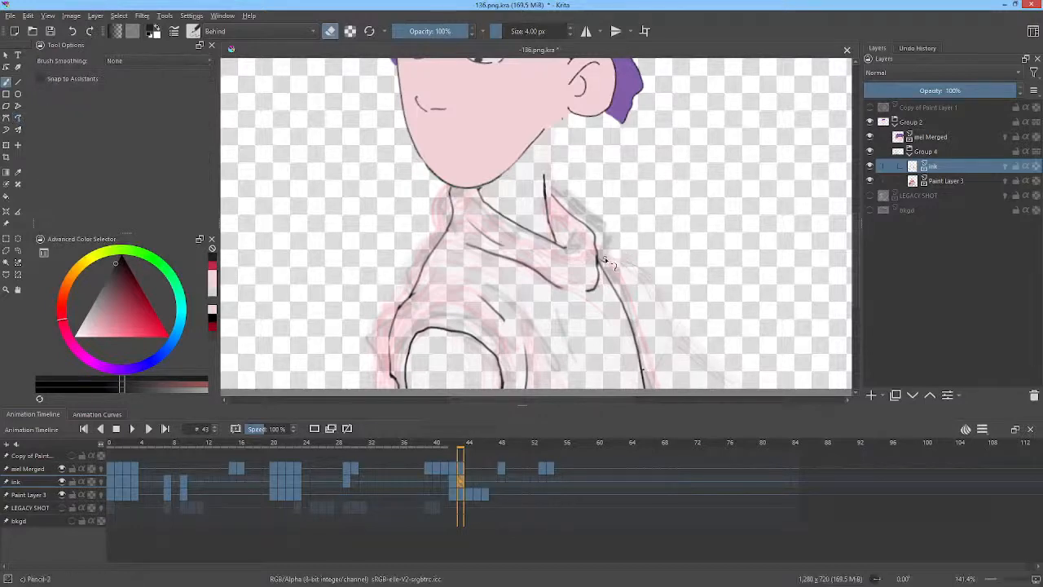
left_click_drag(681, 246, 735, 243)
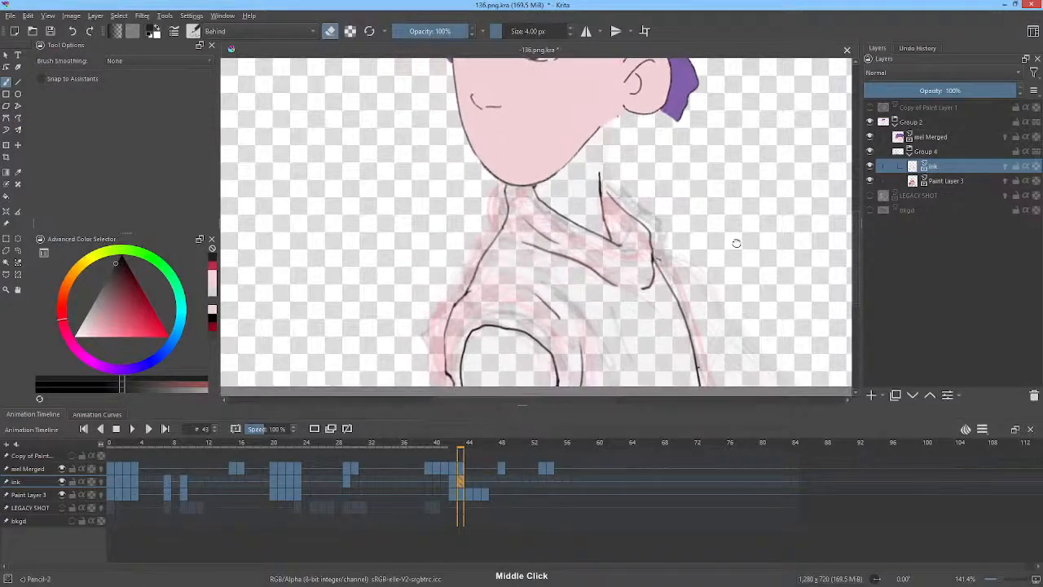
key("Left")
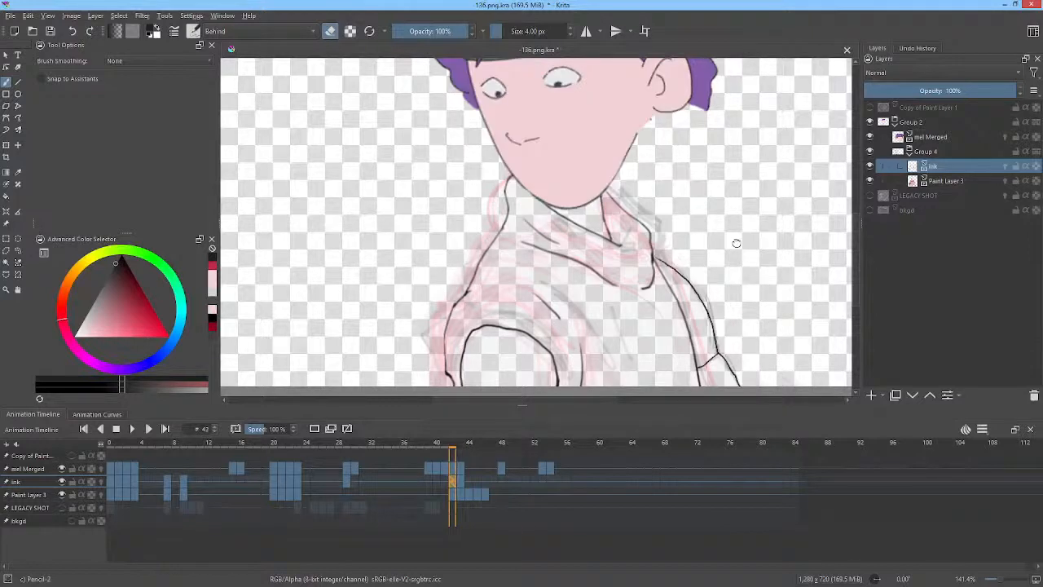
Switch from eraser back to the brush on frame 43 and redraw the right side of the neck line.
key("Right")
key("Left")
key("Right")
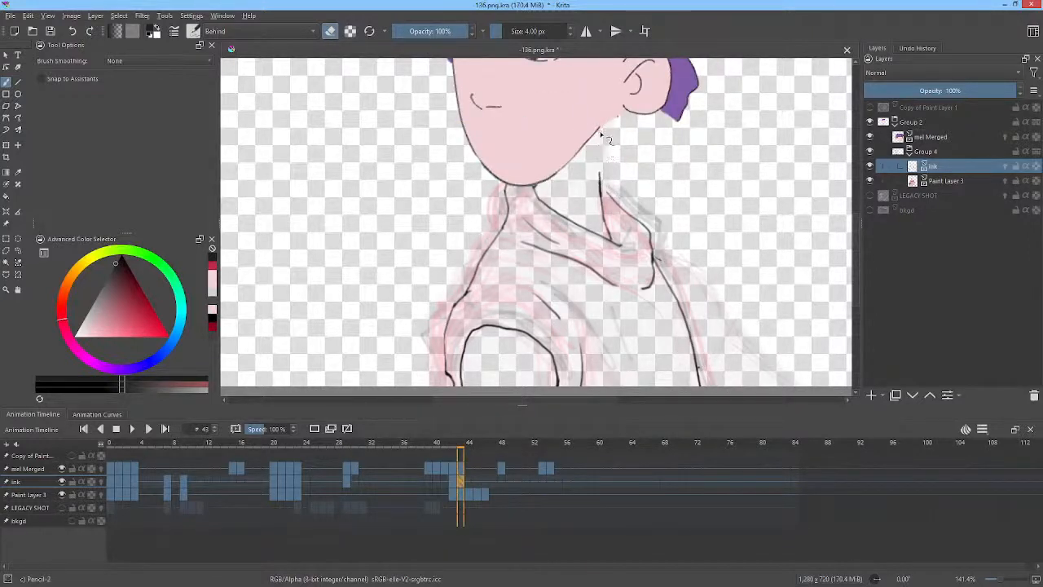
key("e")
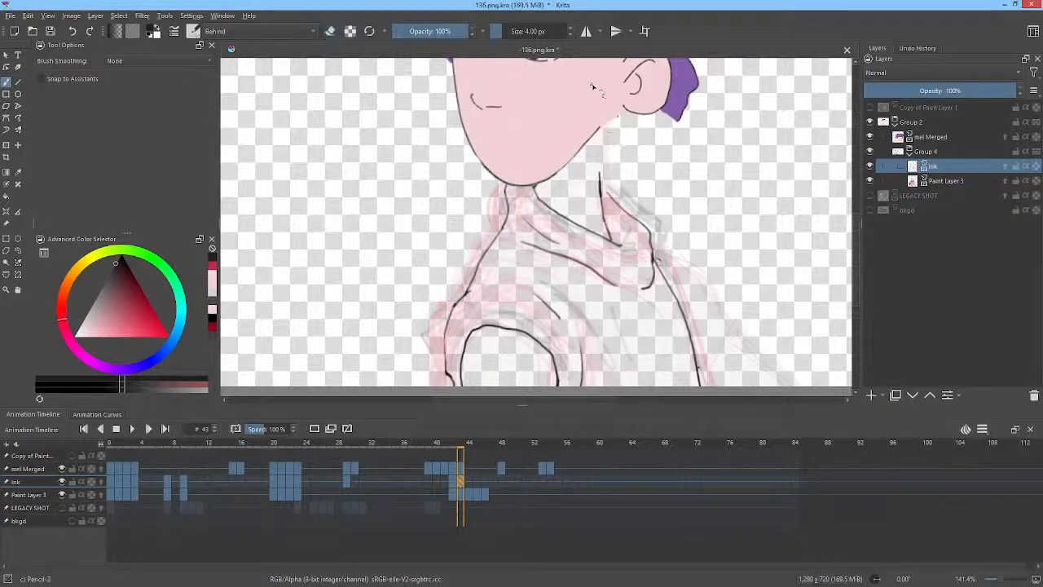
middle_click(612, 167)
left_click_drag(612, 173, 624, 128)
mouse_move(578, 230)
left_mouse_down()
mouse_move(597, 112)
mouse_move(624, 95)
left_mouse_up()
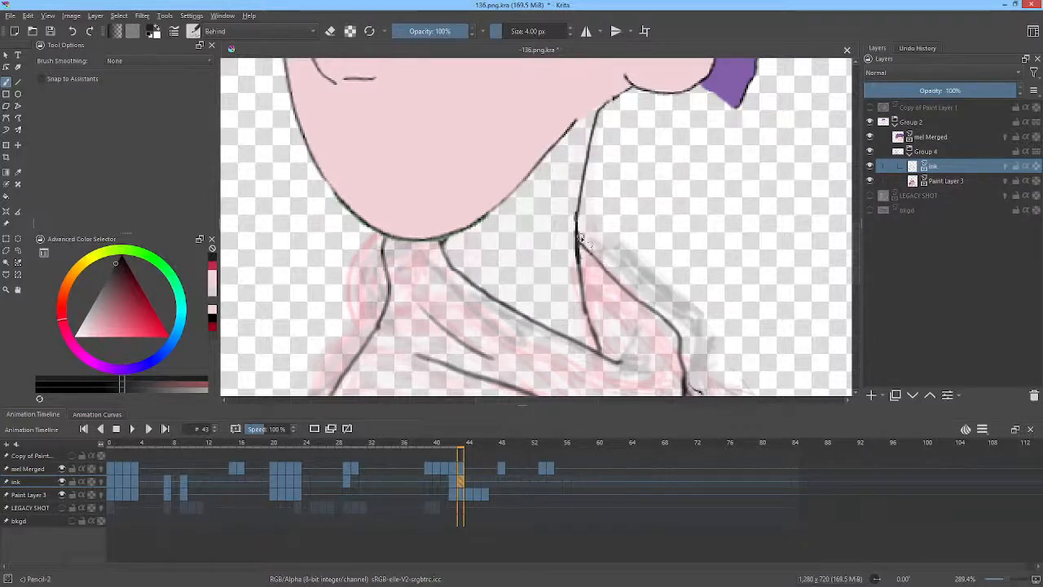
scroll(643, 232, "down", 5)
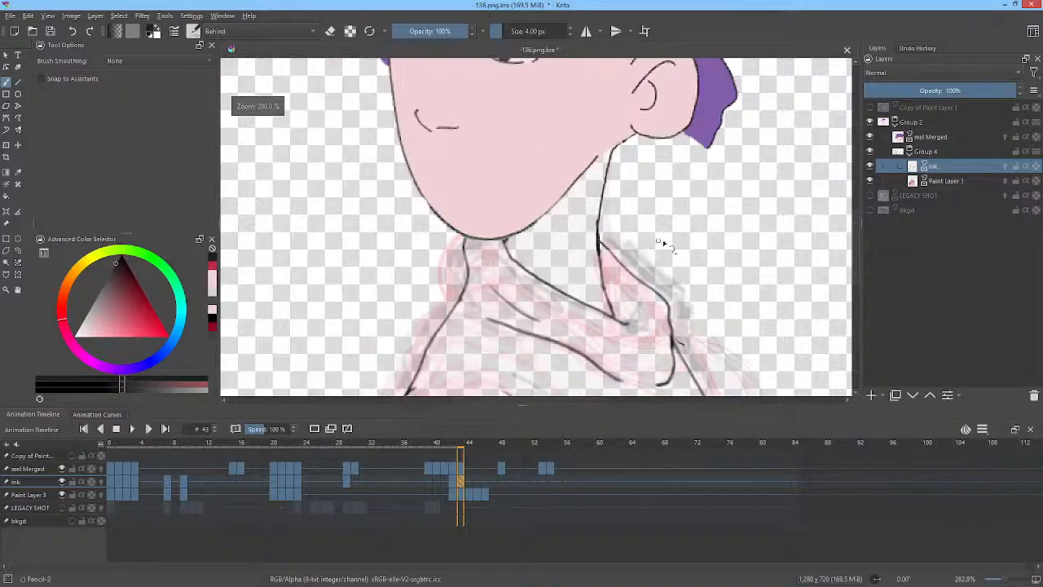
left_click_drag(709, 252, 691, 221)
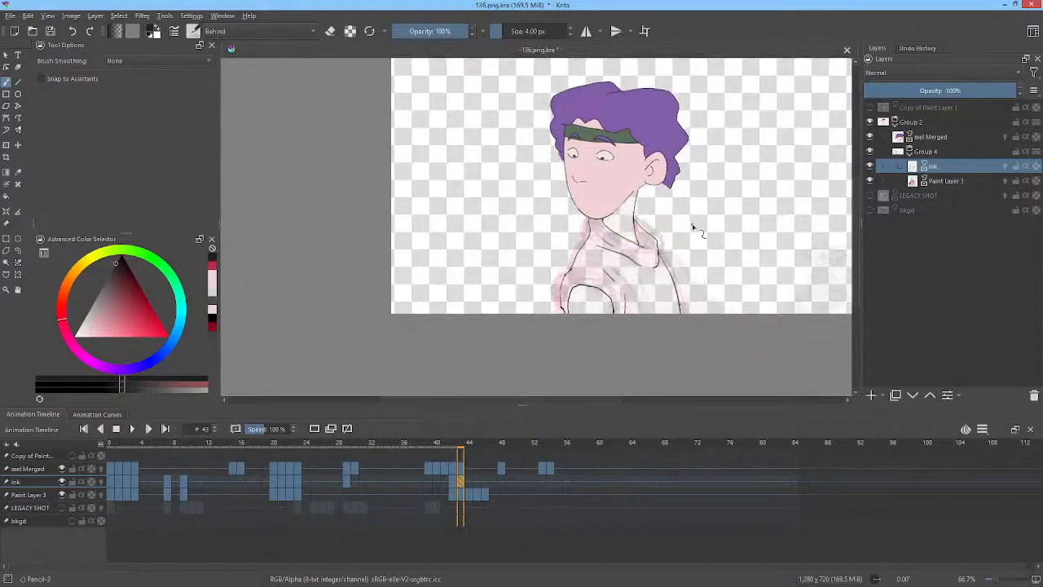
Flip the canvas view horizontally back and forth to check the drawing, leaving it mirrored.
key("m")
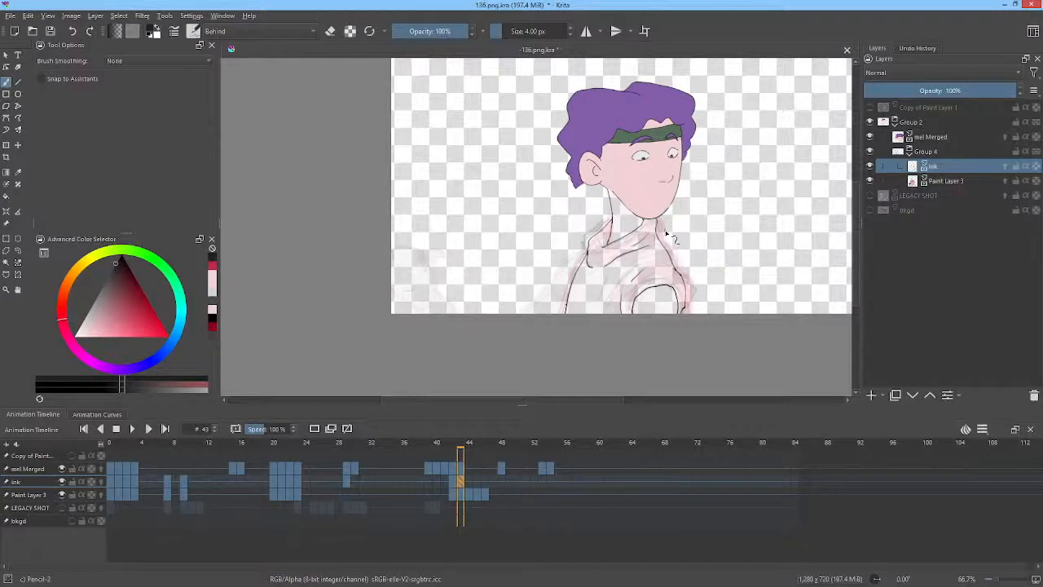
key("m")
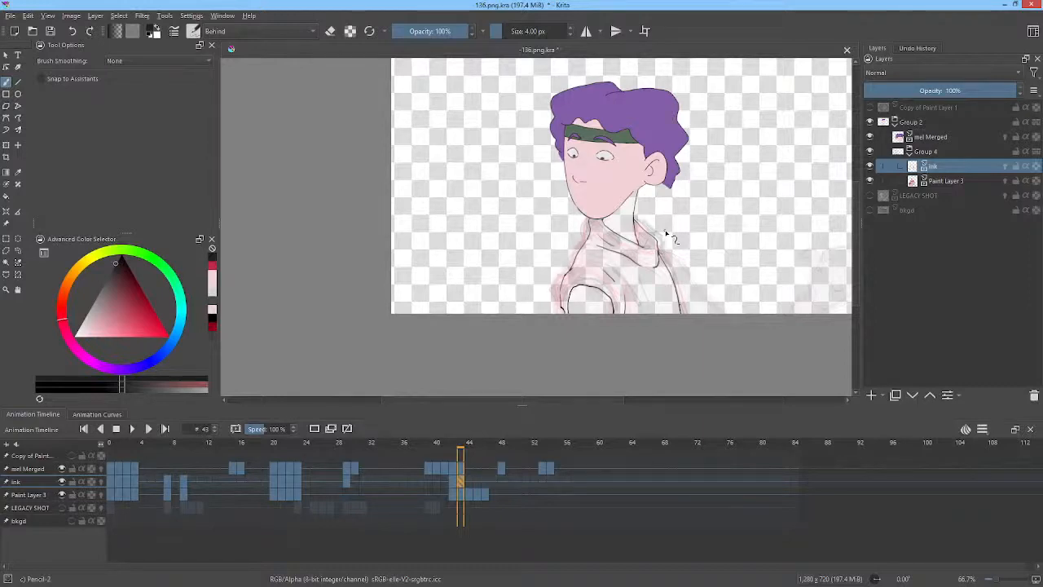
key("m")
middle_click(704, 172)
scroll(664, 176, "up", 4)
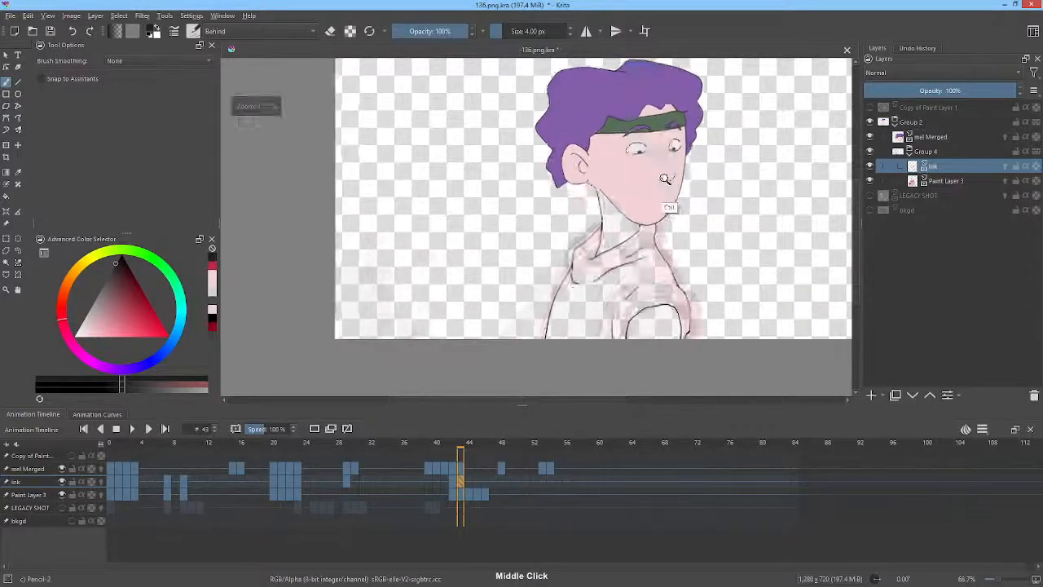
middle_click(652, 231)
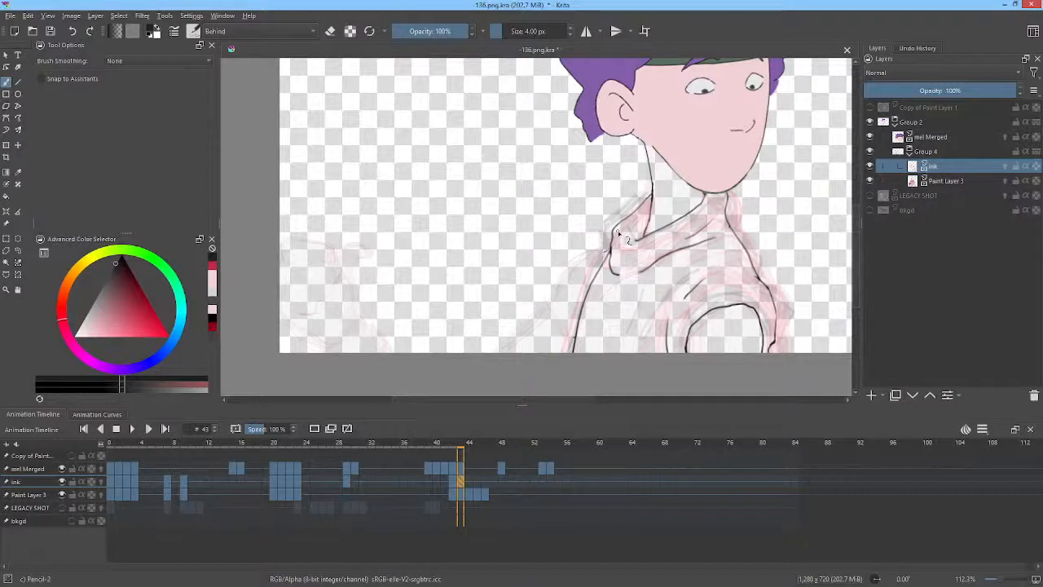
Open the About Krita dialog to view the version information, then close it.
left_click(248, 15)
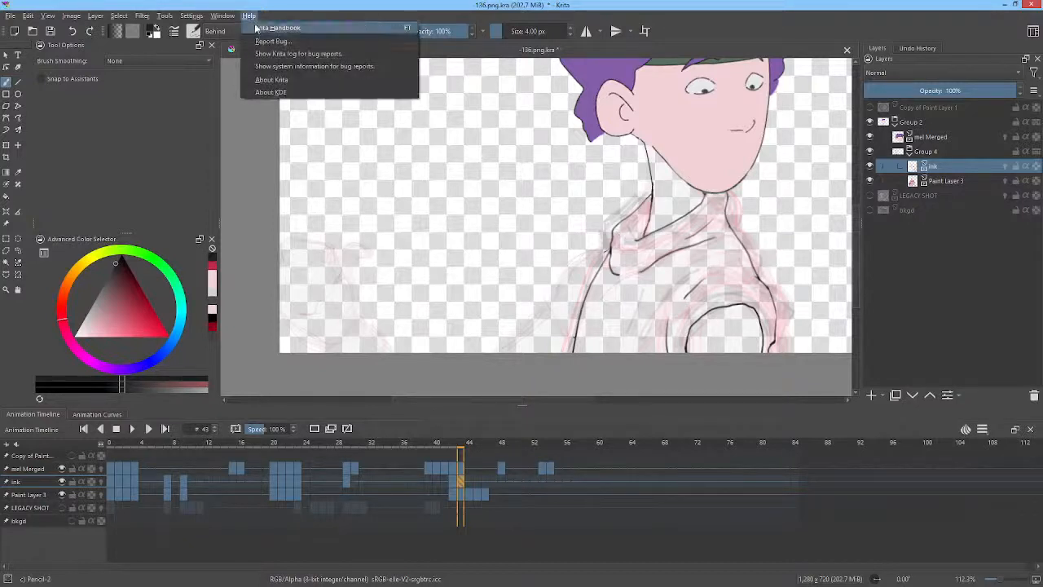
left_click(312, 82)
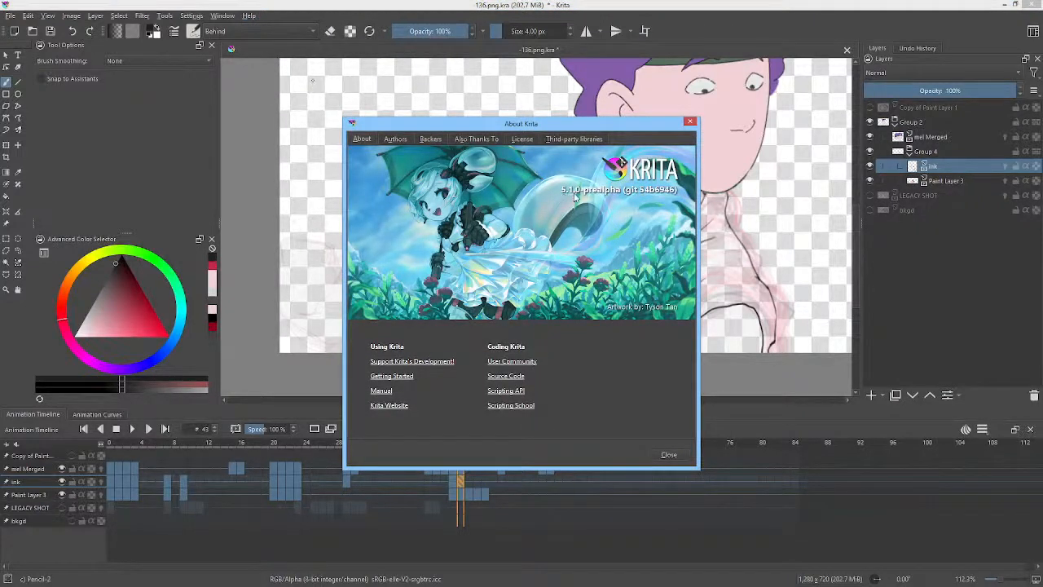
left_click(690, 122)
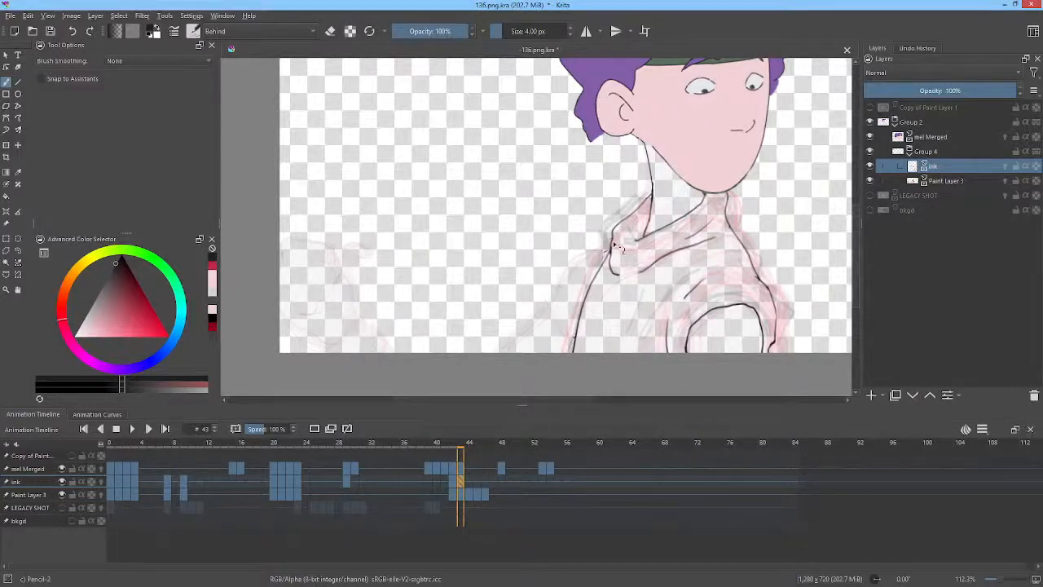
Draw the sloping shoulder line down from the collar, unflip the view, and compare frames 42 and 43.
mouse_move(613, 244)
left_mouse_down()
mouse_move(551, 314)
mouse_move(578, 340)
mouse_move(546, 312)
mouse_move(500, 370)
left_mouse_up()
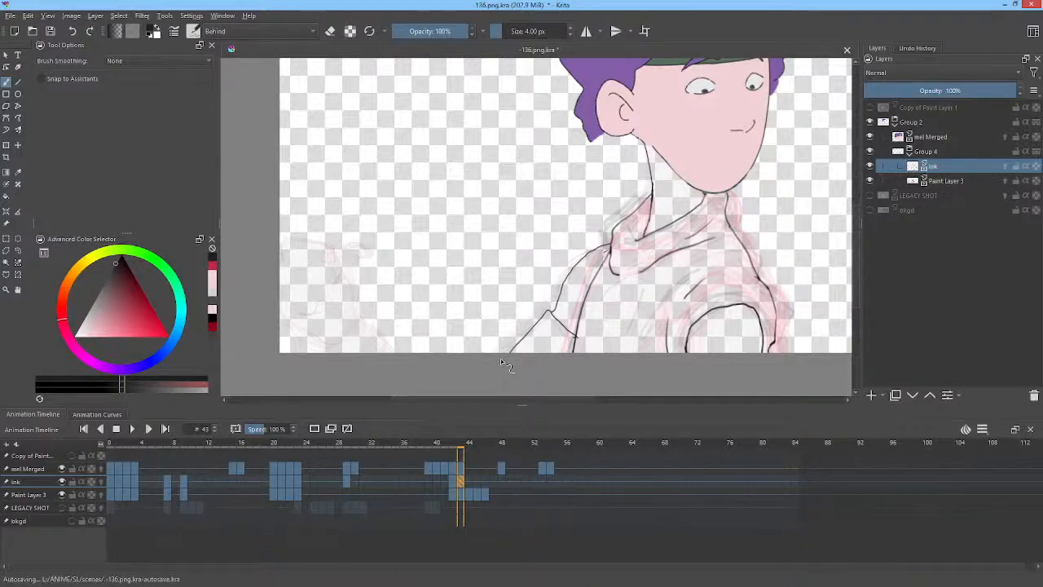
key("m")
left_click_drag(741, 234, 596, 293)
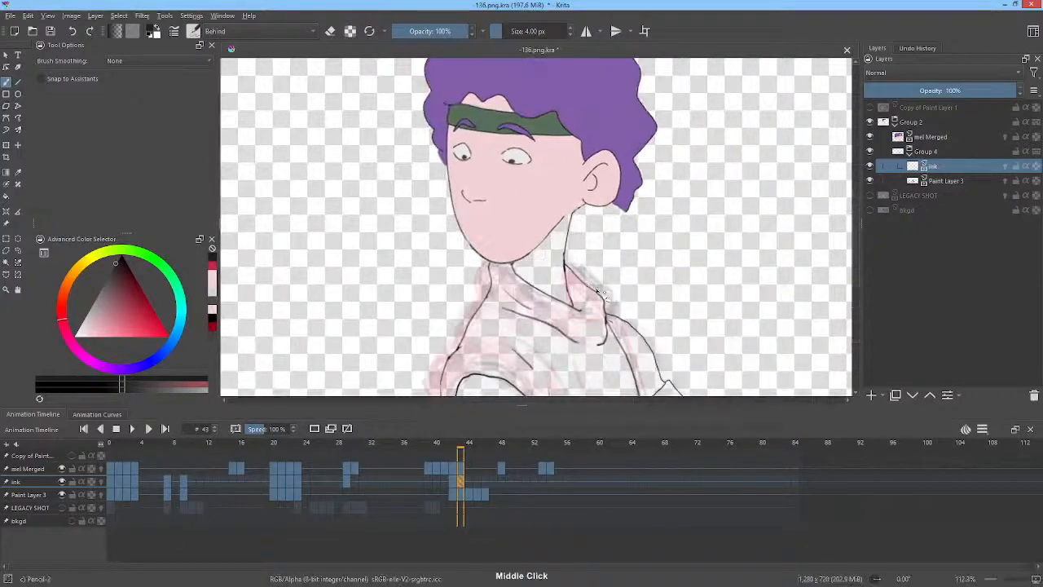
left_click_drag(728, 296, 726, 226)
key("Left")
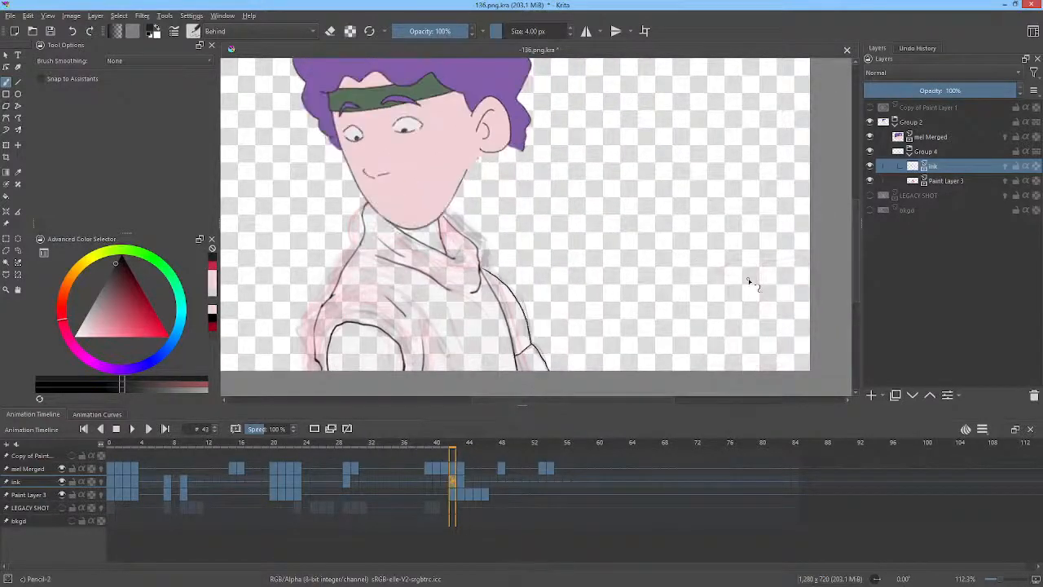
key("Right")
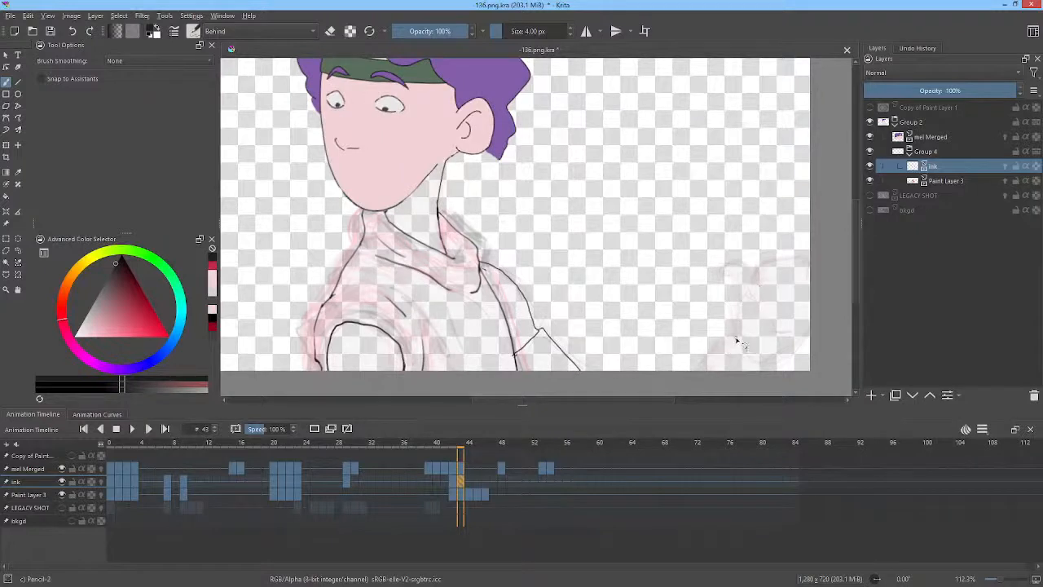
Zoom in and extend the arm outline upward into a hooked curve near the shoulder.
mouse_move(736, 341)
left_mouse_down()
mouse_move(749, 364)
mouse_move(769, 358)
mouse_move(714, 356)
mouse_move(707, 376)
left_mouse_up()
left_click_drag(785, 285, 749, 185)
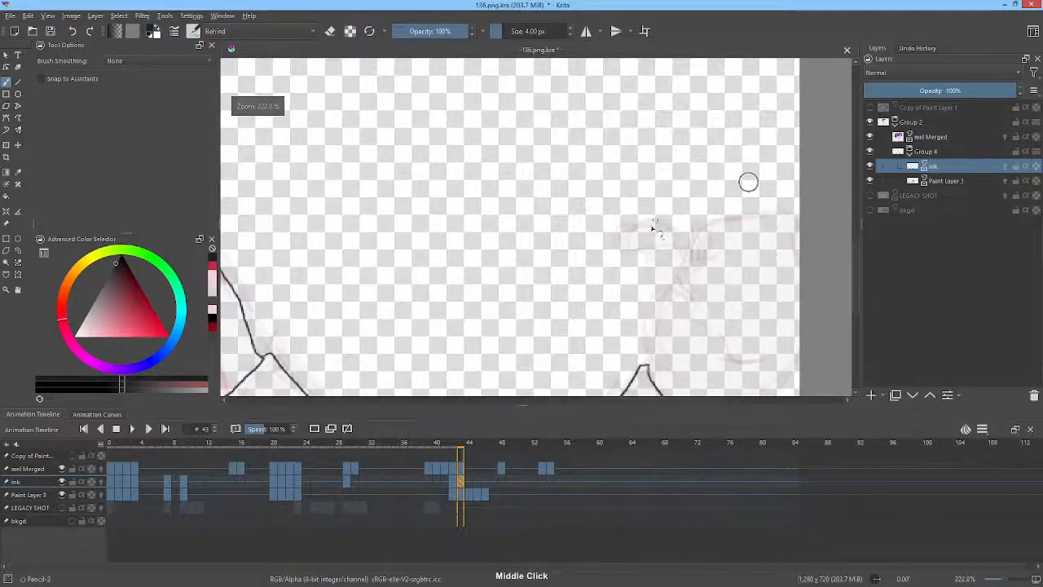
mouse_move(650, 372)
left_mouse_down()
mouse_move(650, 258)
mouse_move(626, 242)
mouse_move(652, 220)
mouse_move(673, 228)
mouse_move(683, 263)
left_mouse_up()
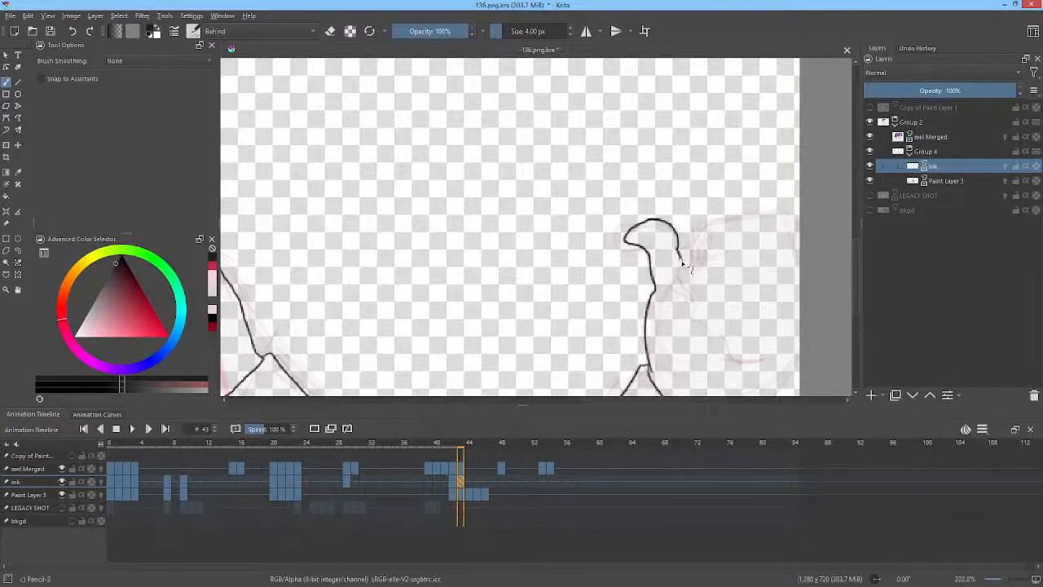
middle_click(713, 295)
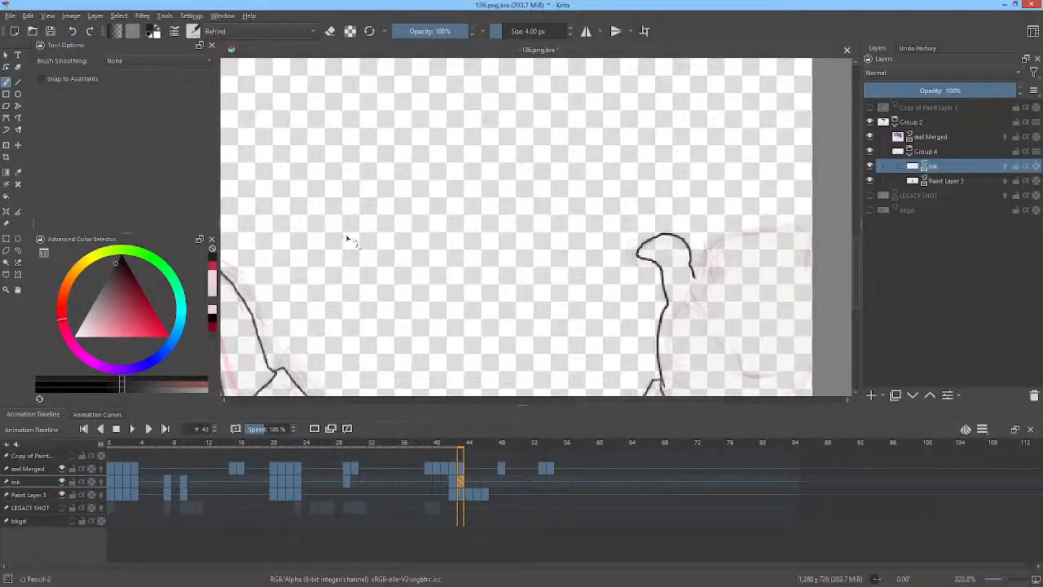
left_click_drag(395, 215, 431, 200)
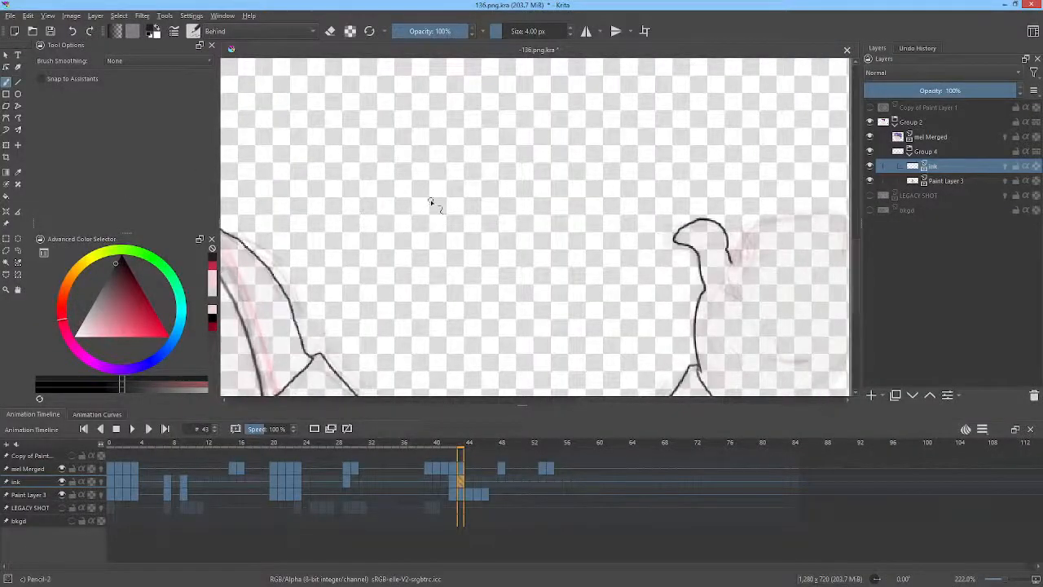
Assign the custom keyboard shortcut W to the First Frame animation action in Krita's settings.
left_click(193, 18)
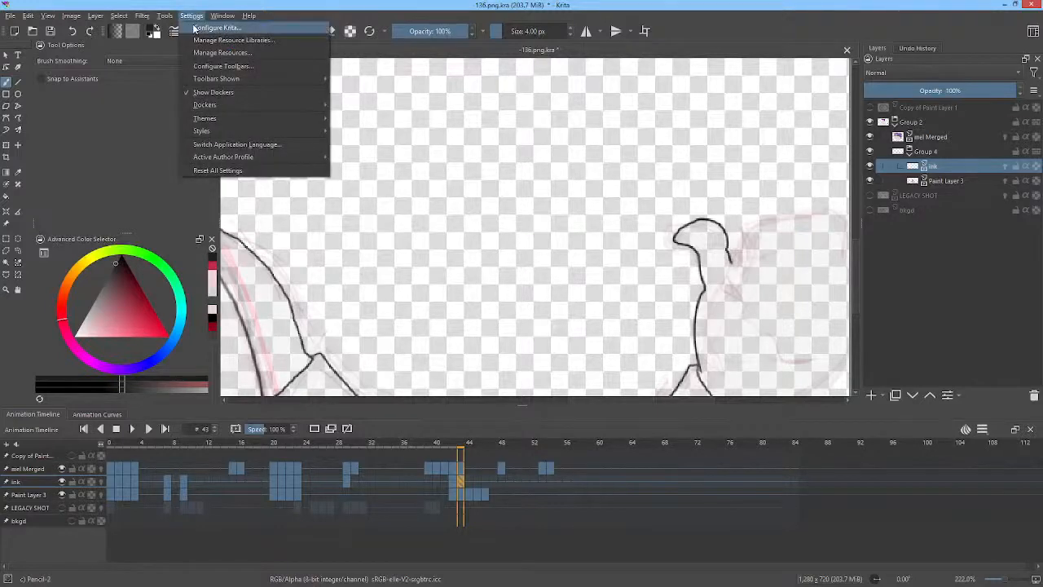
left_click(195, 26)
left_click(347, 166)
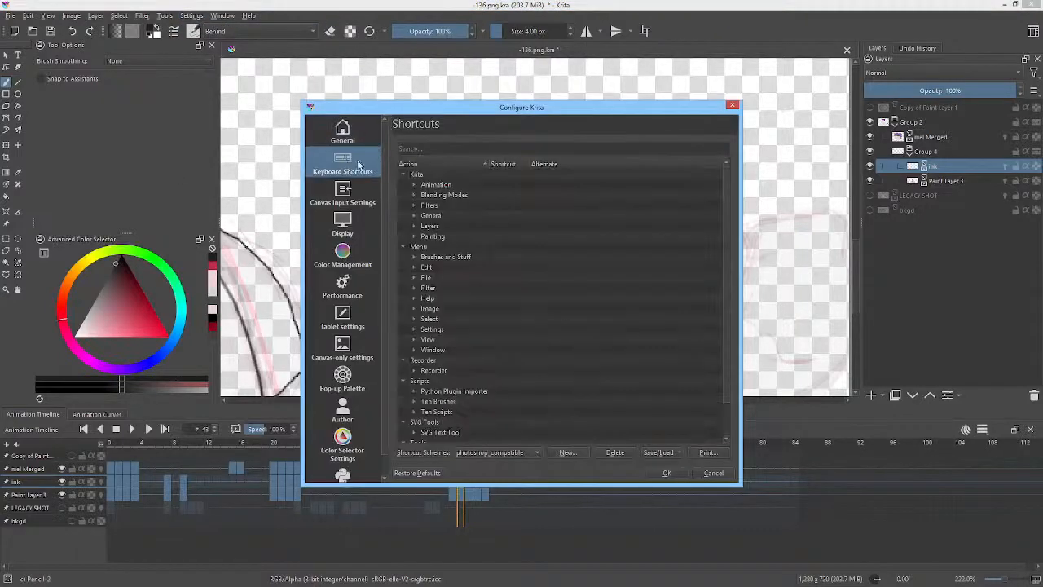
left_click(417, 149)
type("fi")
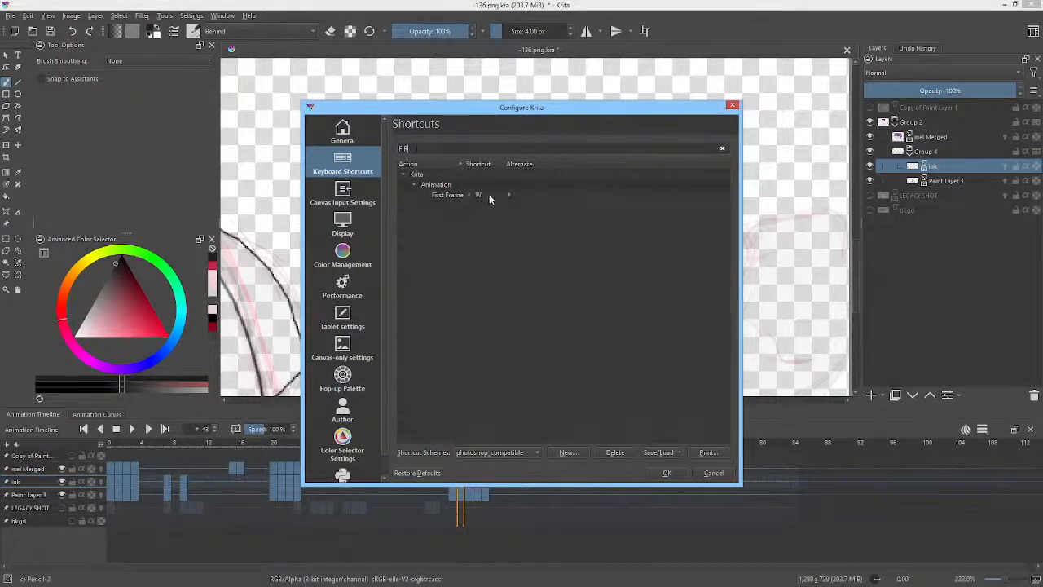
left_click(479, 196)
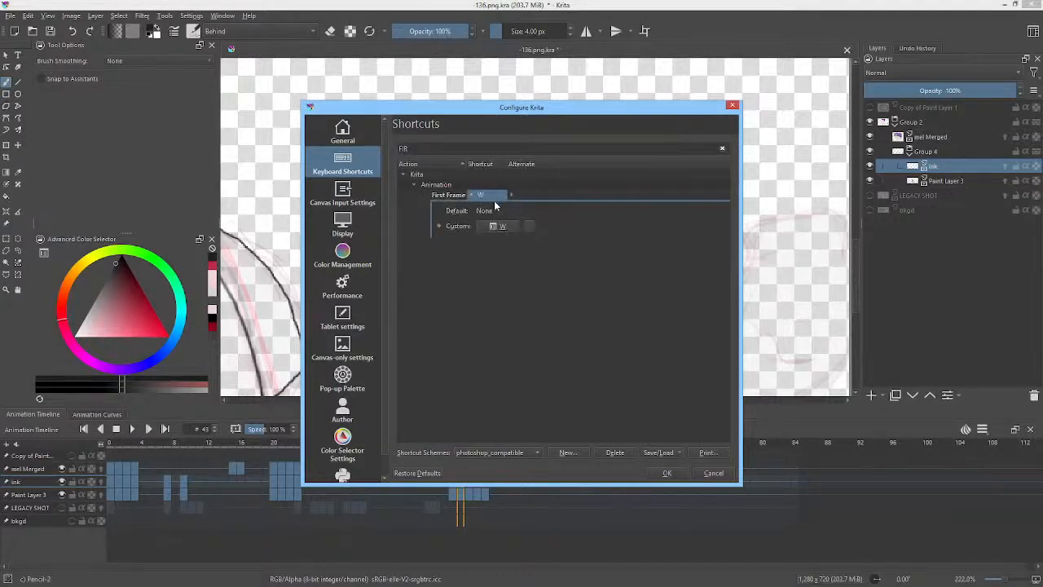
left_click(526, 228)
left_click(498, 227)
key("w")
left_click(665, 473)
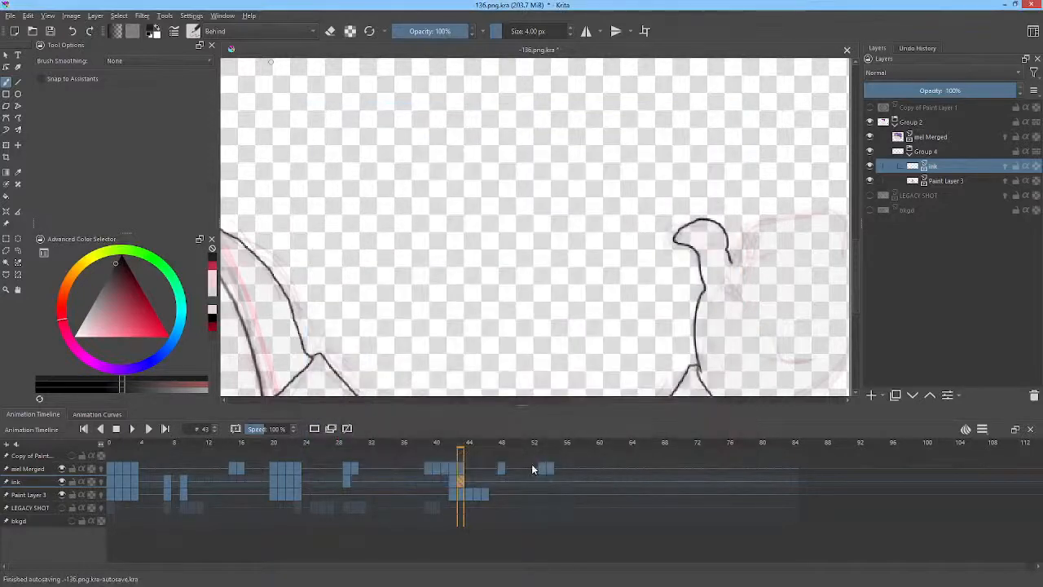
Scrub the timeline through frames 52 and 56, then return to the ink keyframe at 43.
left_click_drag(512, 443, 537, 446)
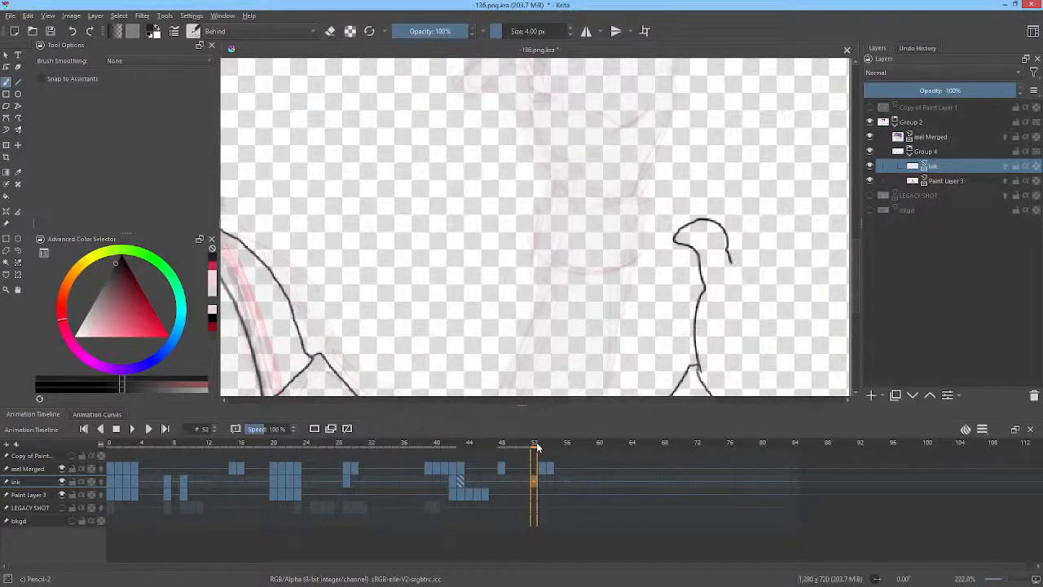
left_click(571, 462)
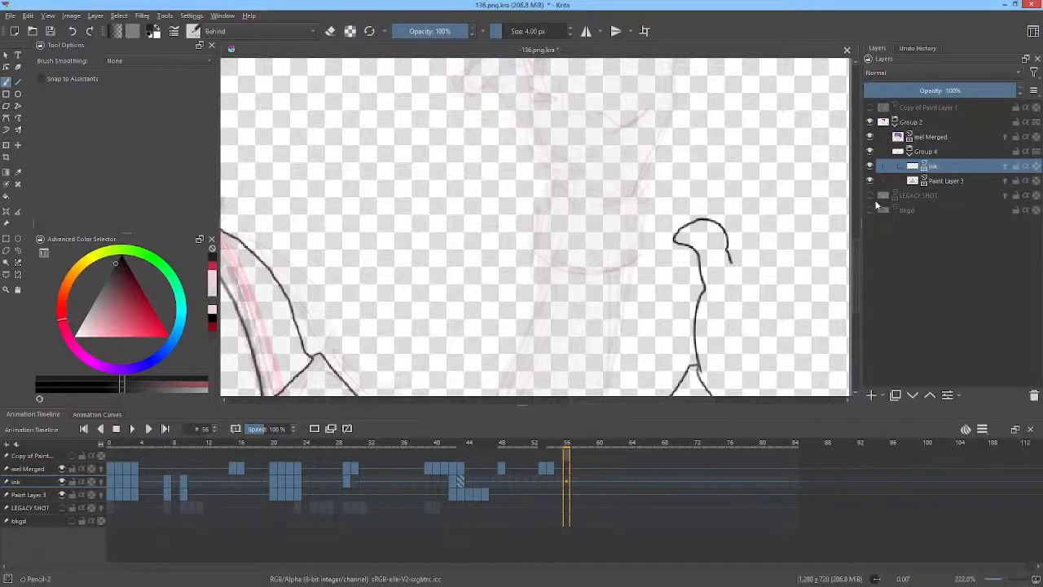
left_click(462, 478)
On frame 43, draw the back outline and the clothing fold lines around the shoulder.
middle_click(704, 241)
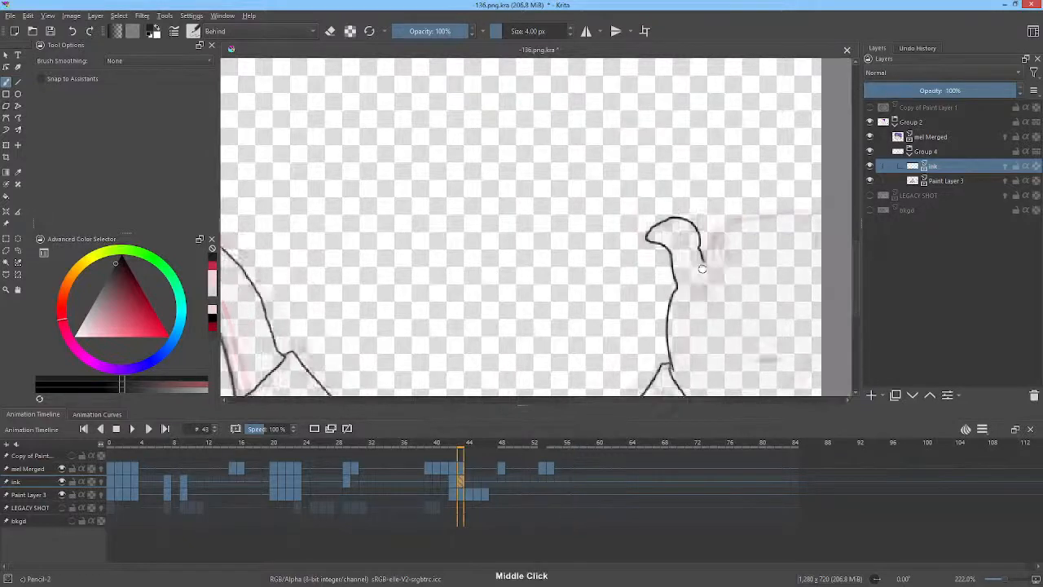
mouse_move(705, 242)
left_mouse_down()
mouse_move(649, 303)
mouse_move(625, 280)
left_mouse_up()
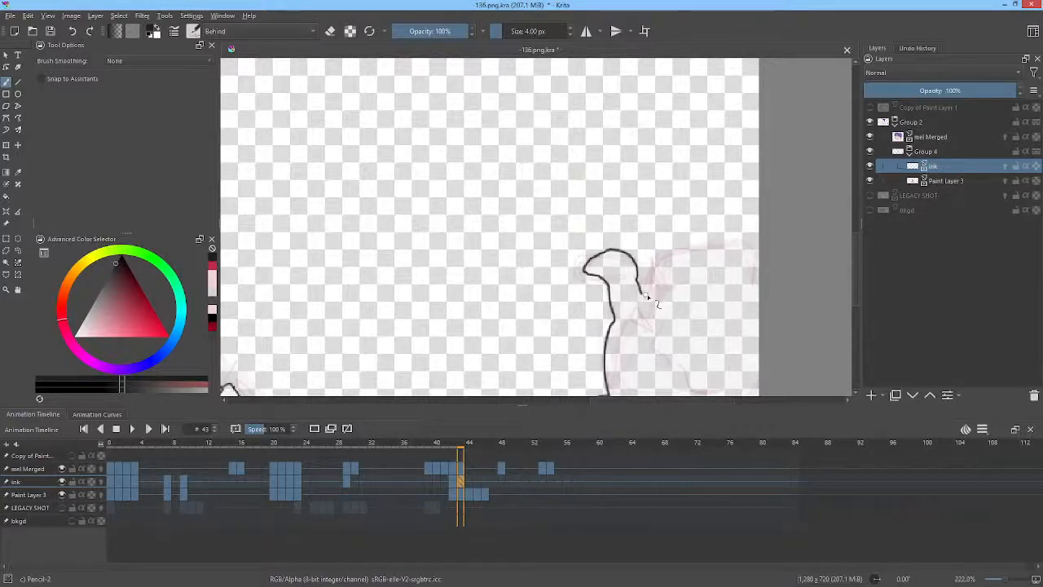
left_click_drag(654, 270, 633, 330)
mouse_move(654, 281)
left_mouse_down()
mouse_move(662, 256)
mouse_move(690, 246)
mouse_move(755, 258)
left_mouse_up()
left_click_drag(798, 285, 756, 175)
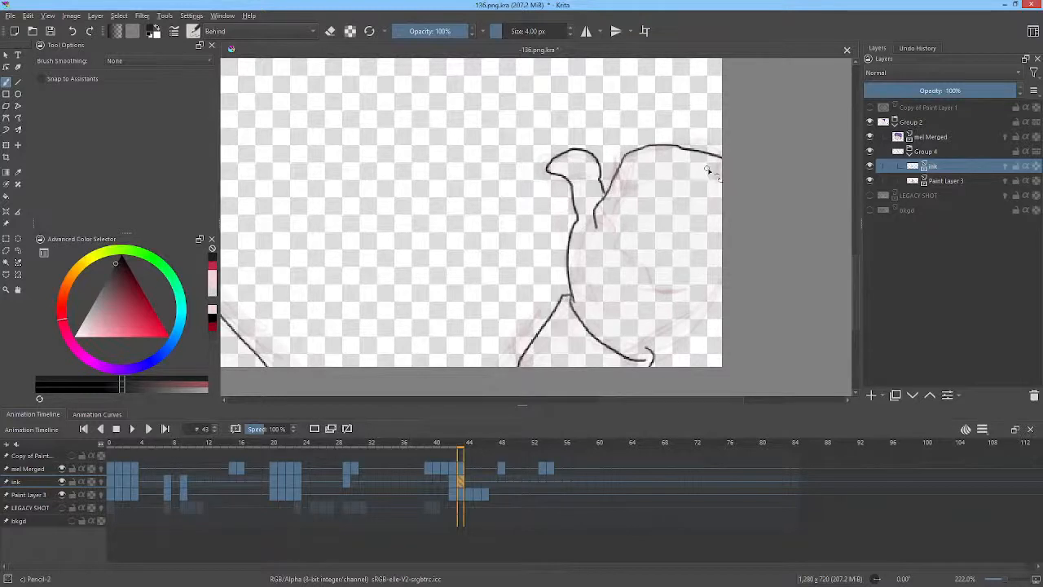
mouse_move(683, 168)
left_mouse_down()
mouse_move(662, 163)
mouse_move(654, 176)
left_mouse_up()
mouse_move(717, 182)
left_mouse_down()
mouse_move(698, 180)
mouse_move(674, 200)
mouse_move(706, 212)
left_mouse_up()
mouse_move(595, 215)
left_mouse_down()
mouse_move(648, 267)
mouse_move(707, 282)
left_mouse_up()
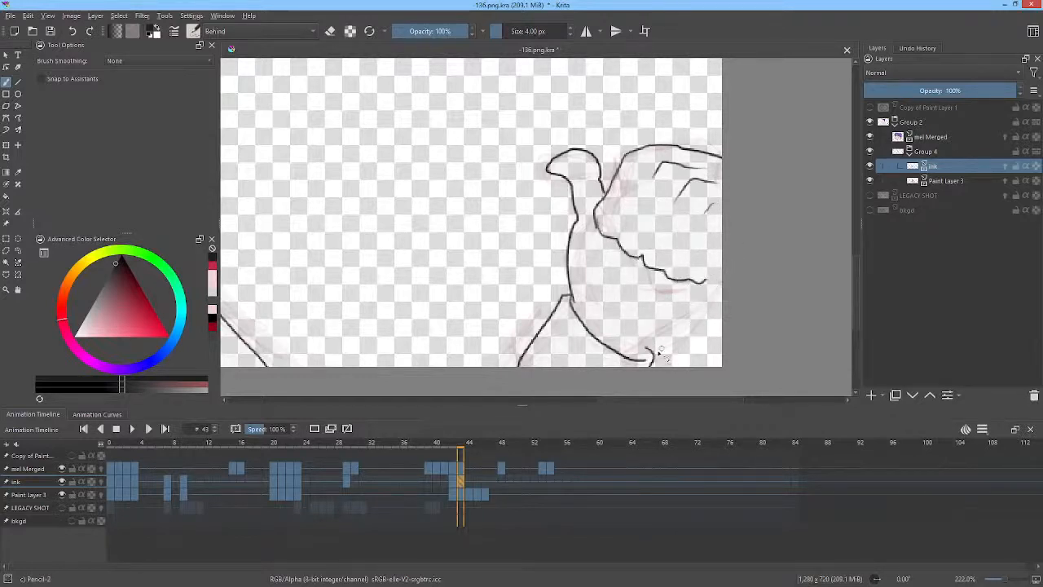
left_click_drag(648, 357, 735, 268)
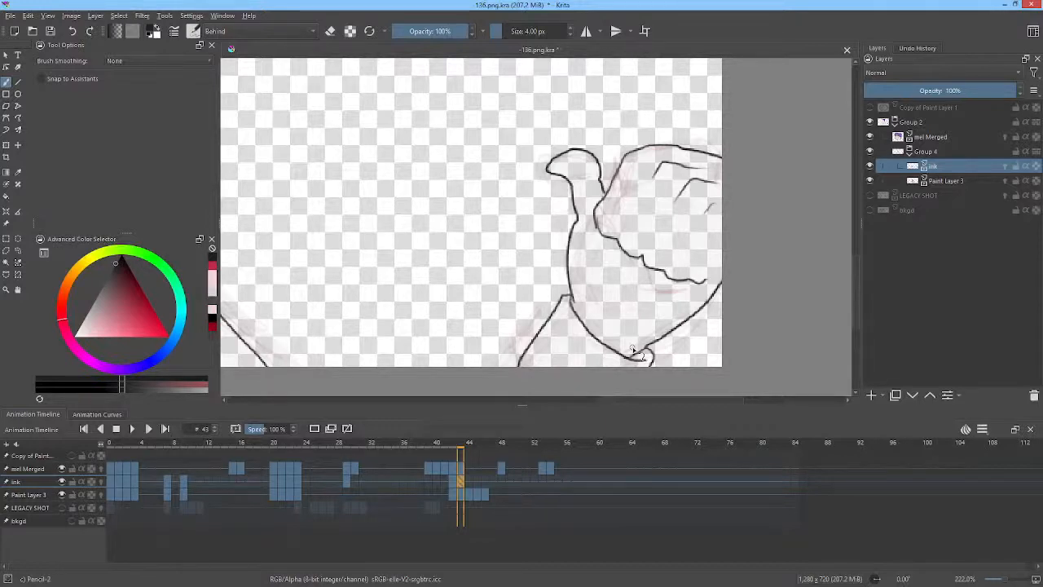
Add finger crease lines to the fist on frame 43 and reshape its top edge with the Liquify transform.
mouse_move(644, 194)
left_mouse_down()
mouse_move(629, 220)
mouse_move(665, 224)
mouse_move(668, 214)
mouse_move(656, 241)
mouse_move(692, 253)
mouse_move(701, 231)
mouse_move(684, 255)
left_mouse_up()
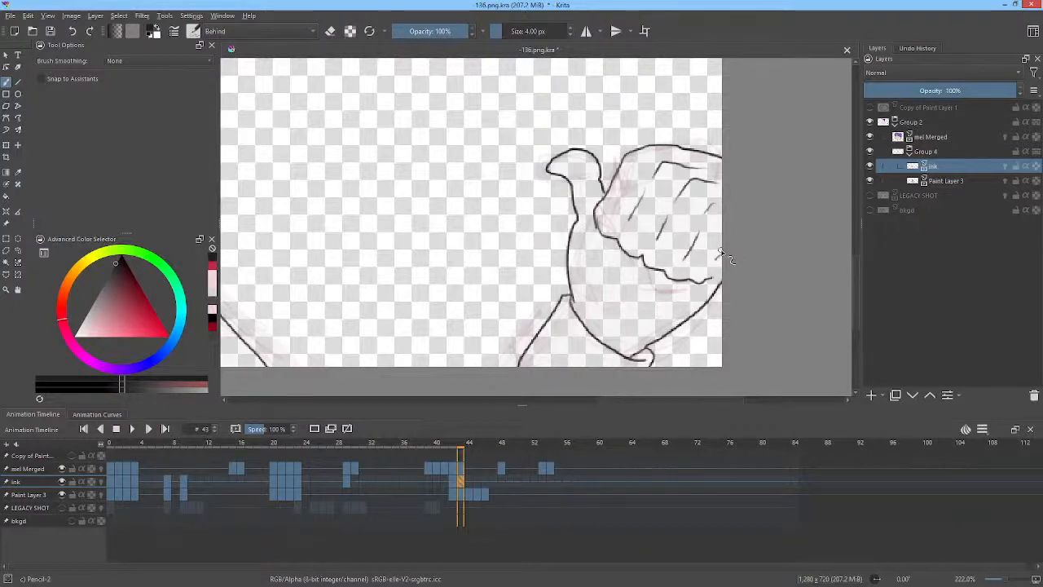
key("ctrl+t")
right_click(717, 136)
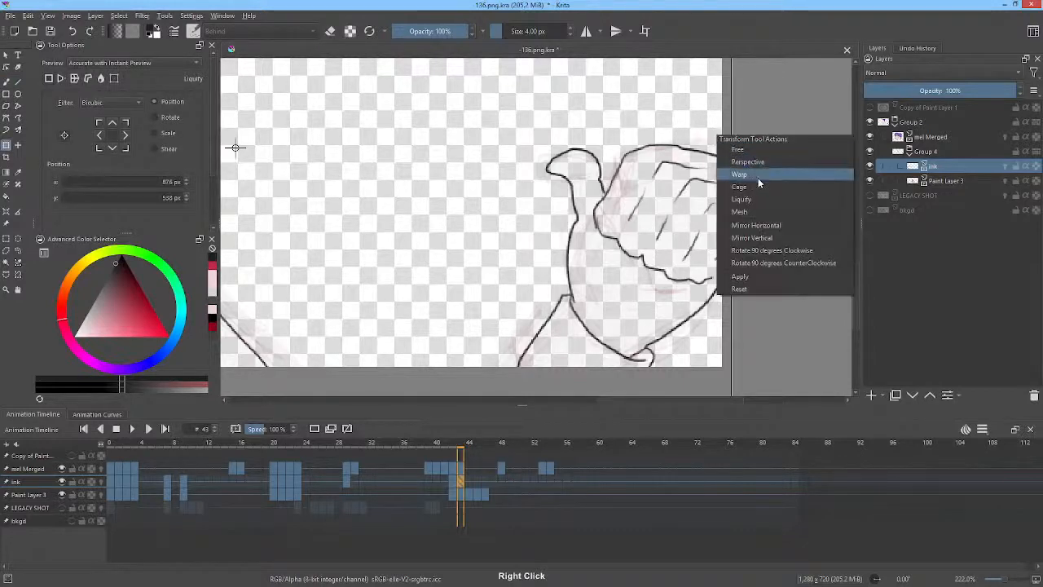
left_click(757, 199)
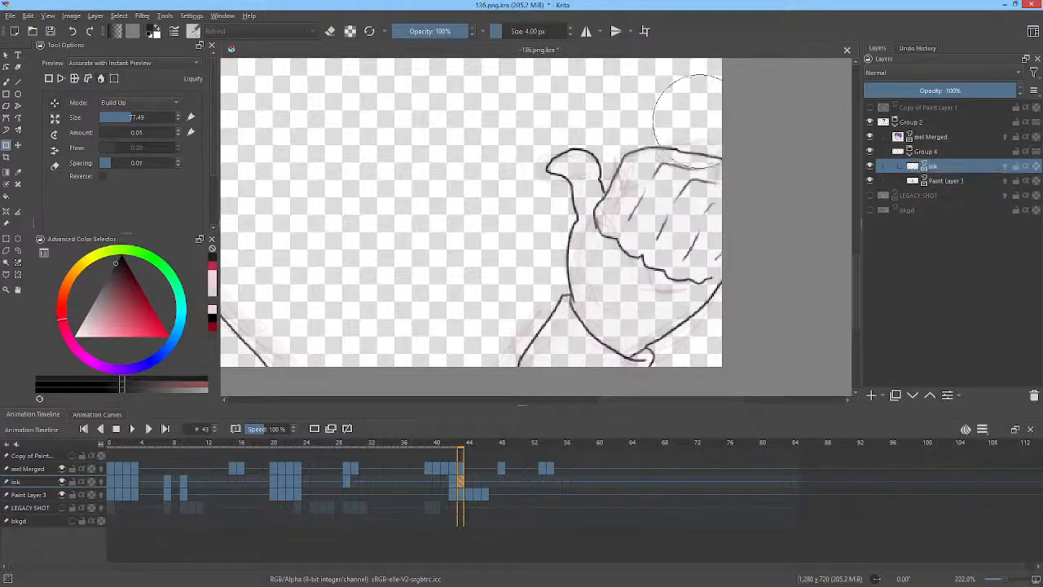
mouse_move(700, 121)
left_mouse_down()
mouse_move(730, 150)
mouse_move(726, 162)
left_mouse_up()
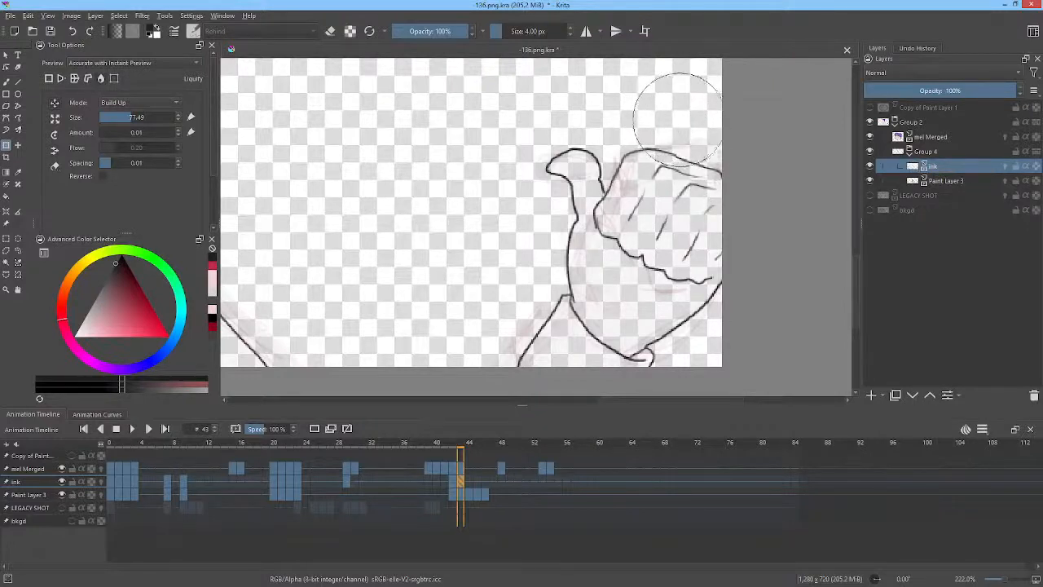
mouse_move(666, 119)
left_mouse_down()
mouse_move(639, 153)
mouse_move(700, 124)
mouse_move(682, 135)
mouse_move(687, 163)
mouse_move(662, 183)
mouse_move(719, 106)
mouse_move(711, 147)
left_mouse_up()
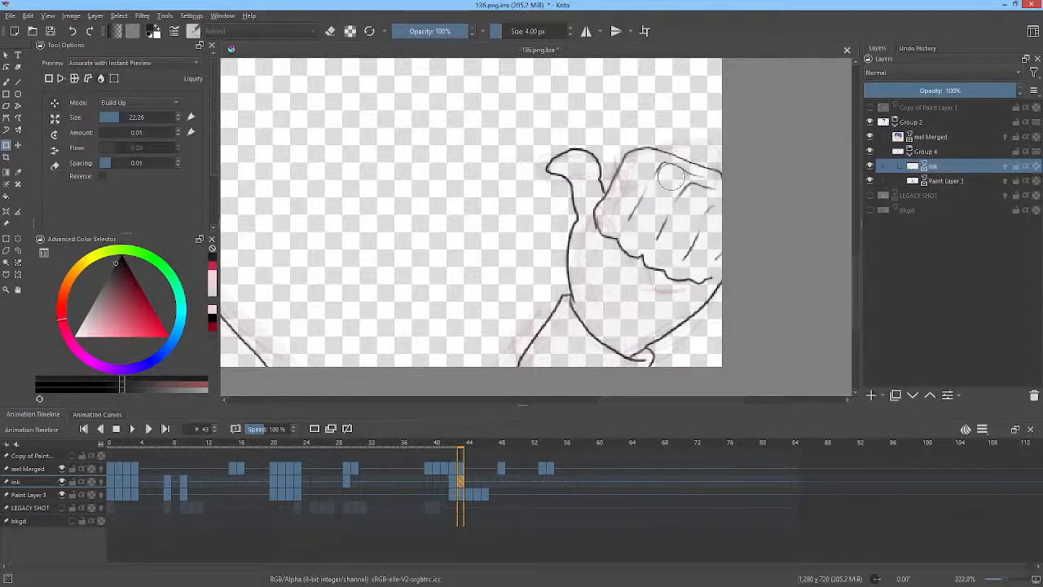
left_click_drag(672, 177, 714, 153)
left_click_drag(728, 268, 721, 225)
On frame 44, lasso the fist and move and rotate it up and to the left with Transform.
left_click(469, 481)
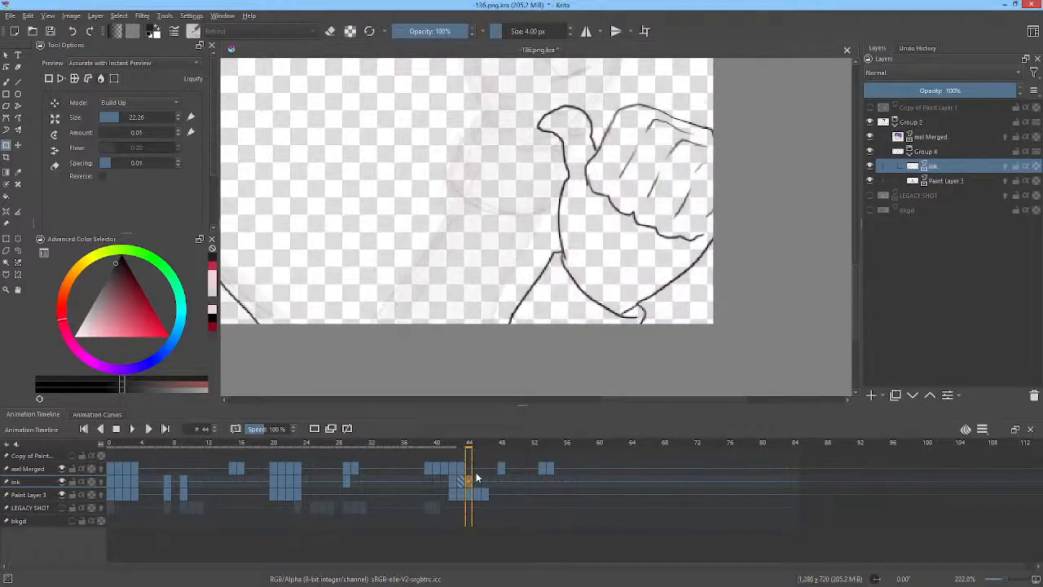
left_click_drag(543, 120, 625, 155)
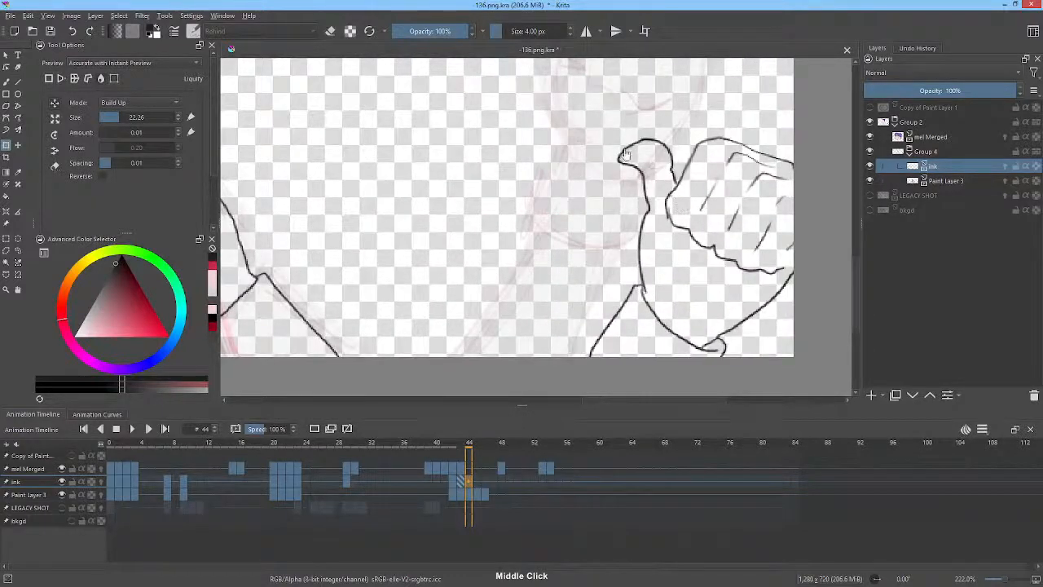
scroll(733, 204, "down", 3)
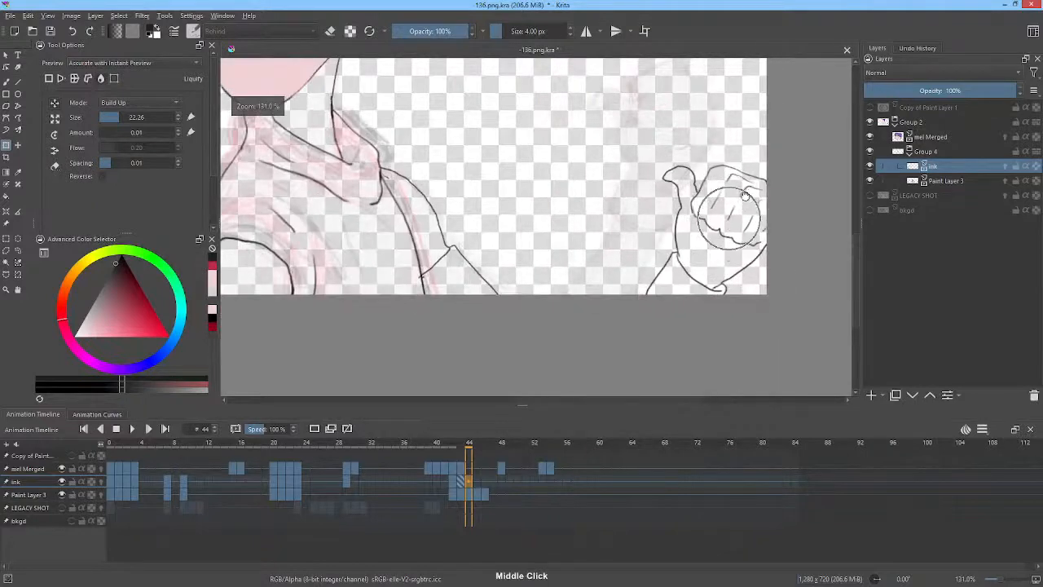
mouse_move(745, 196)
left_mouse_down()
mouse_move(698, 163)
mouse_move(644, 160)
mouse_move(744, 329)
mouse_move(754, 167)
left_mouse_up()
key("l")
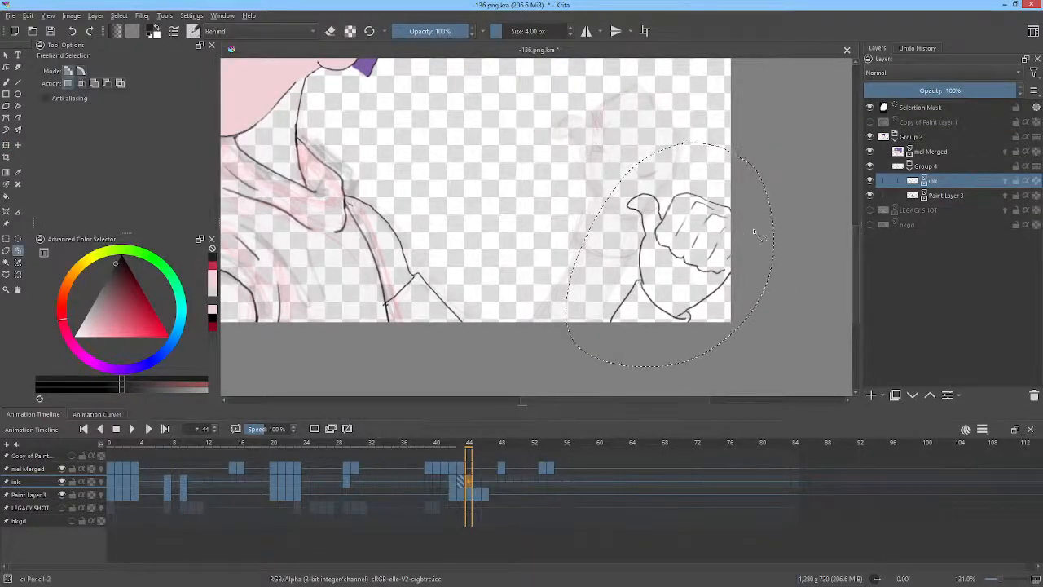
key("ctrl+t")
left_click_drag(709, 226, 654, 135)
left_click_drag(721, 130, 719, 106)
left_click_drag(647, 157, 643, 153)
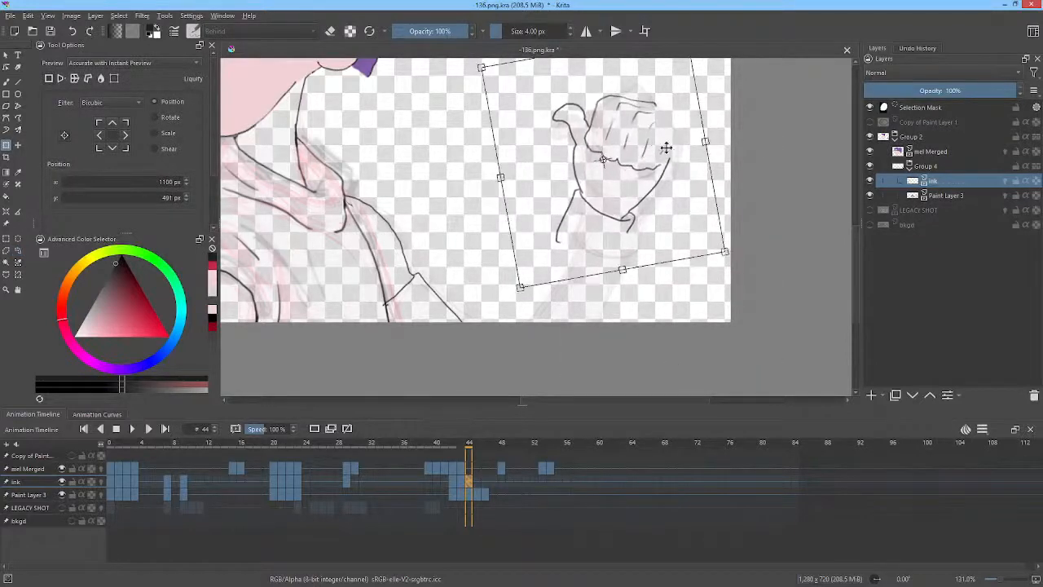
key("b")
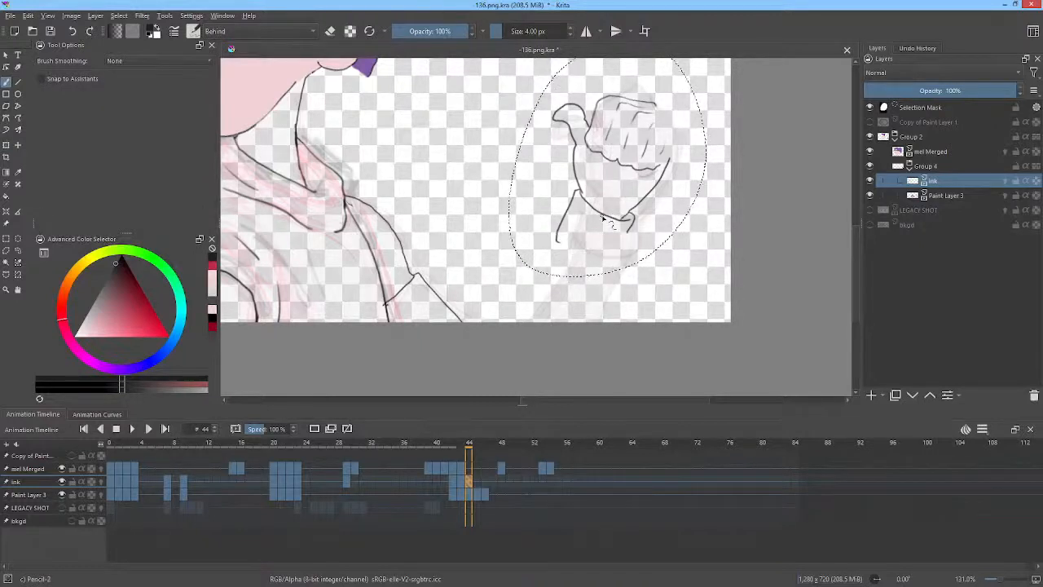
On frame 44, redraw the fist's right edge, the sleeve cuff and the forearm outlines.
key("ctrl+a")
key("ctrl")
key("ctrl+shift+a")
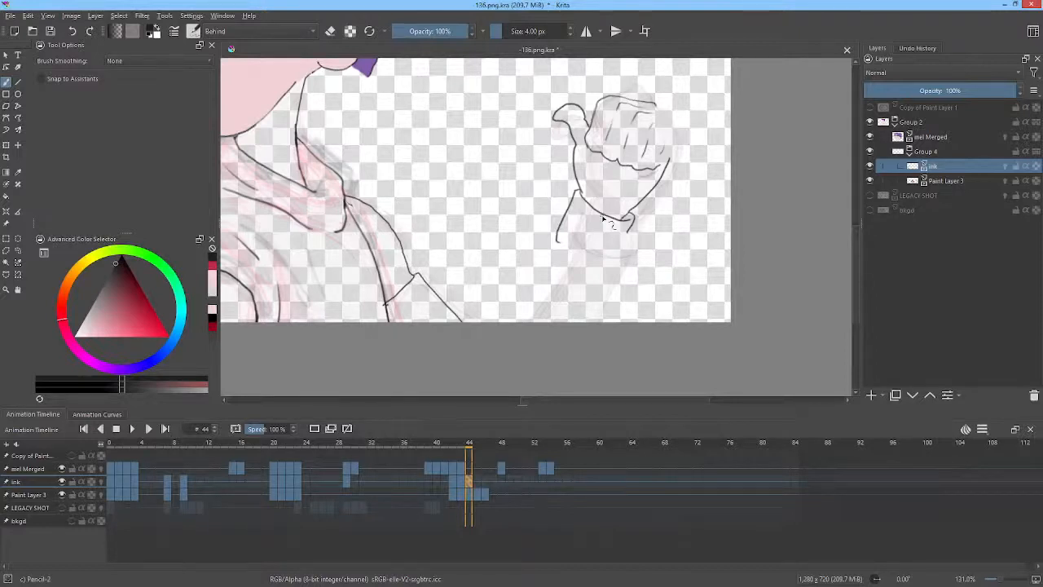
key("ctrl+a")
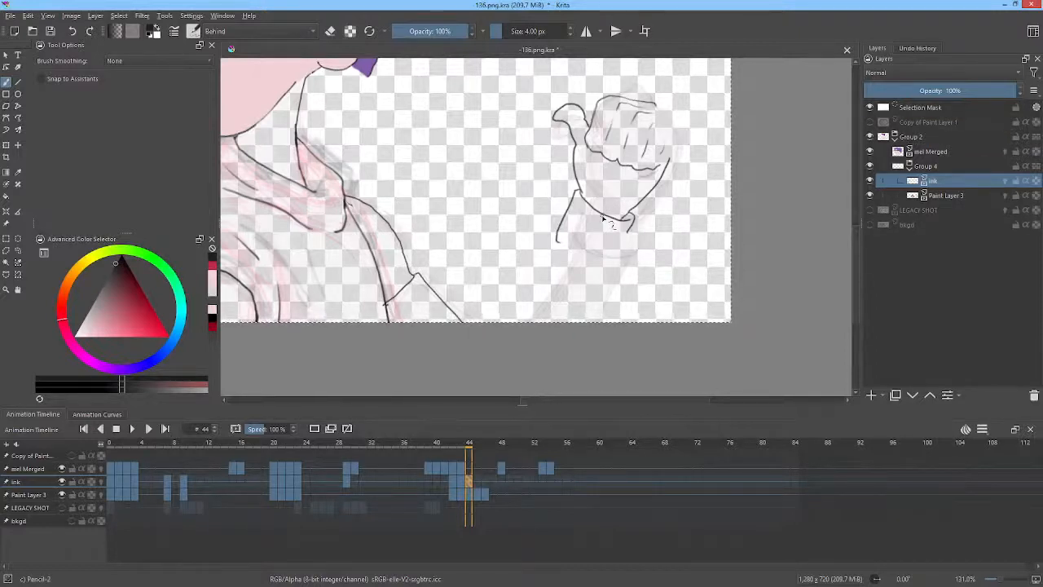
mouse_move(661, 191)
left_mouse_down()
mouse_move(813, 265)
mouse_move(608, 520)
mouse_move(711, 330)
mouse_move(725, 158)
left_mouse_up()
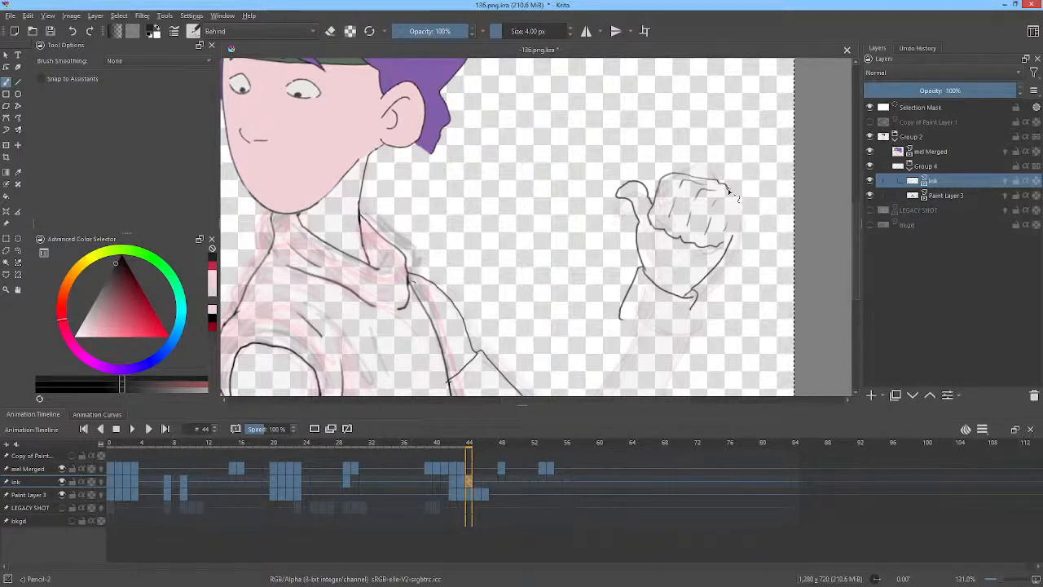
left_click_drag(740, 202, 733, 242)
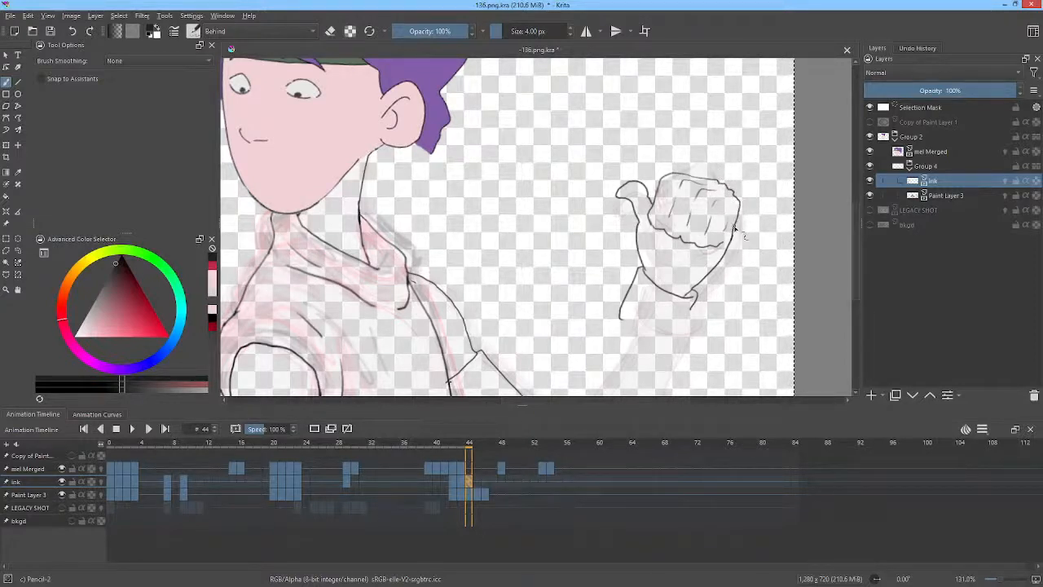
left_click(477, 481)
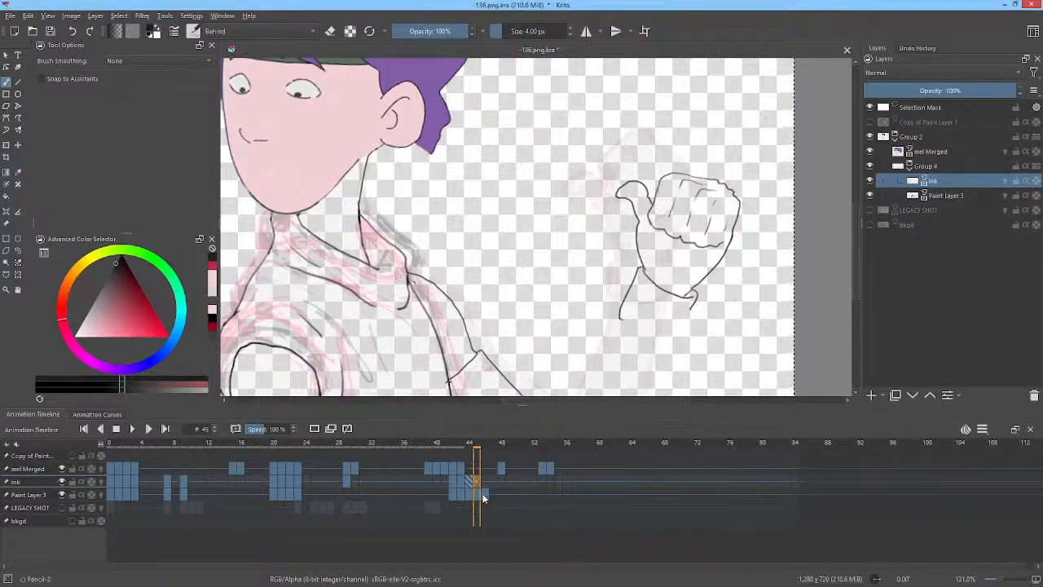
left_click(470, 482)
left_click_drag(648, 259, 686, 221)
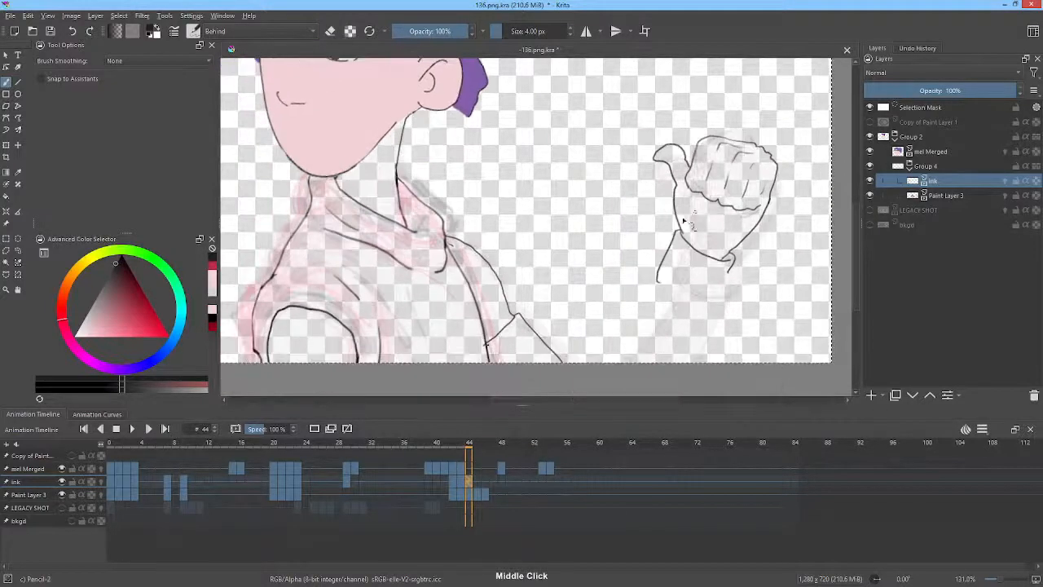
mouse_move(658, 282)
left_mouse_down()
mouse_move(715, 301)
mouse_move(738, 281)
mouse_move(731, 262)
left_mouse_up()
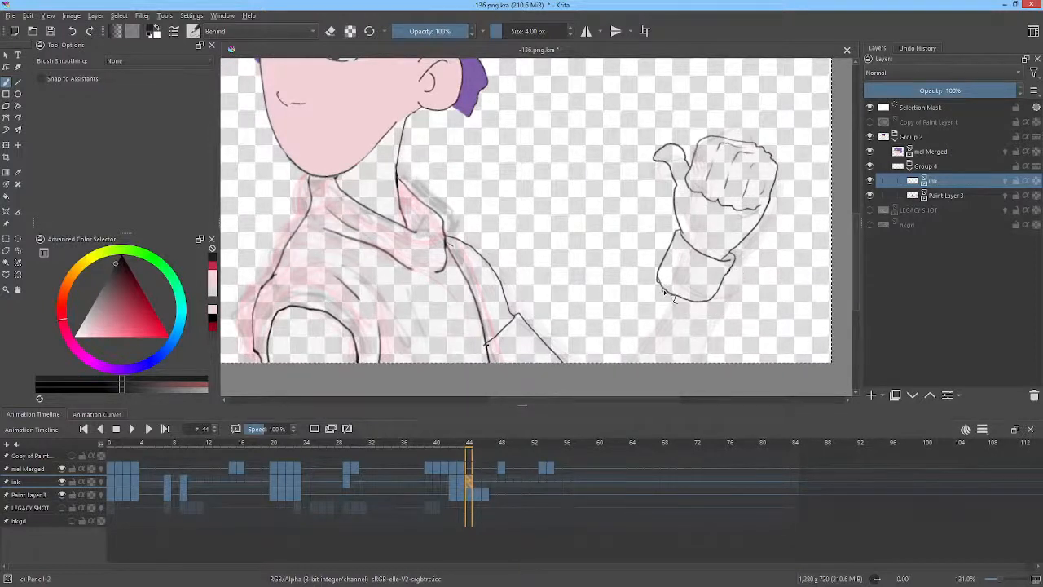
left_click_drag(661, 291, 628, 364)
left_click_drag(768, 246, 797, 186)
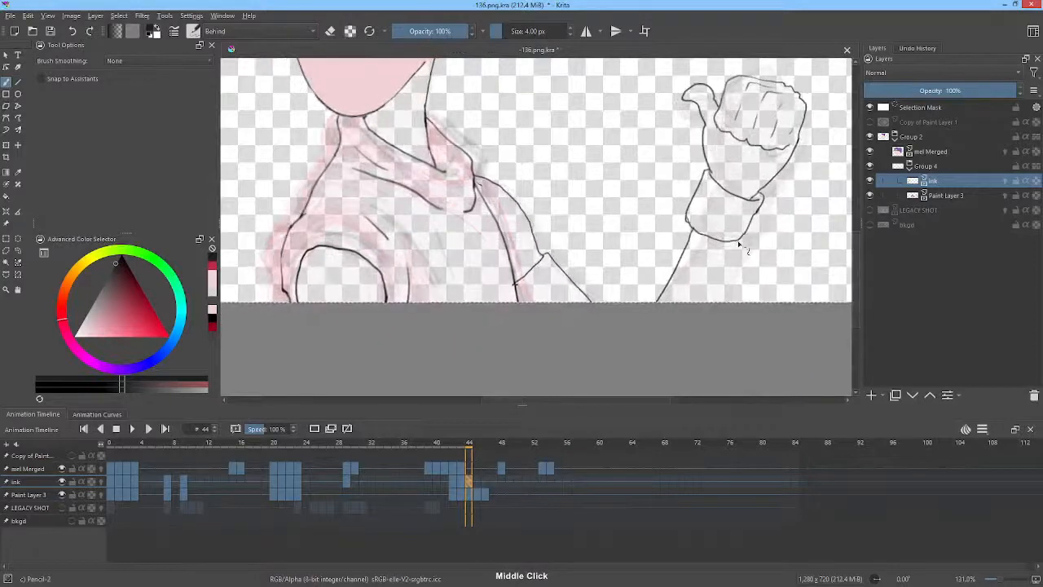
left_click_drag(736, 240, 699, 366)
left_click_drag(756, 264, 720, 360)
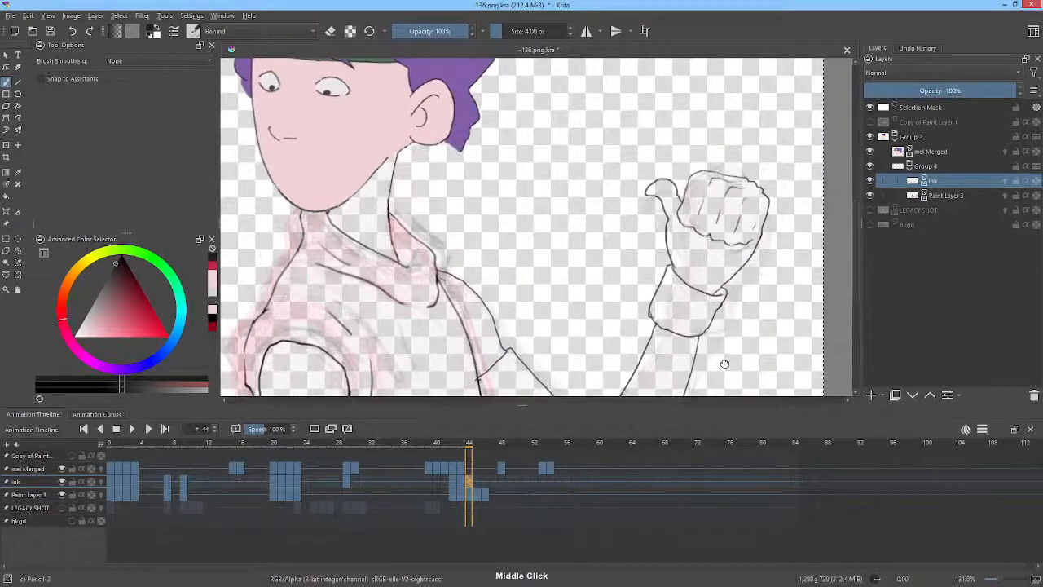
left_click_drag(695, 249, 691, 275)
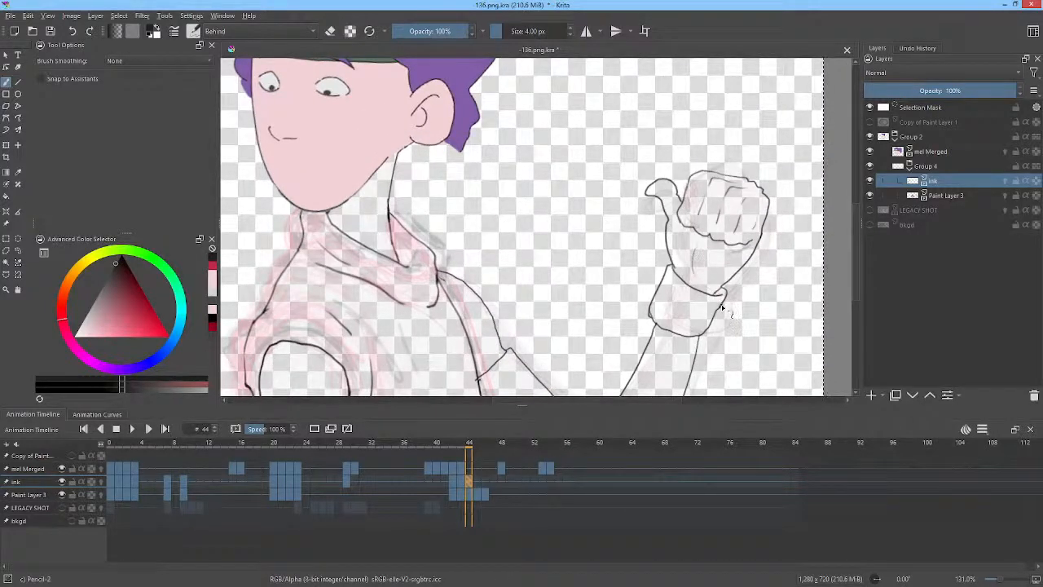
Step back and forth between frames 44 and 45 to compare the fist drawings.
key("period")
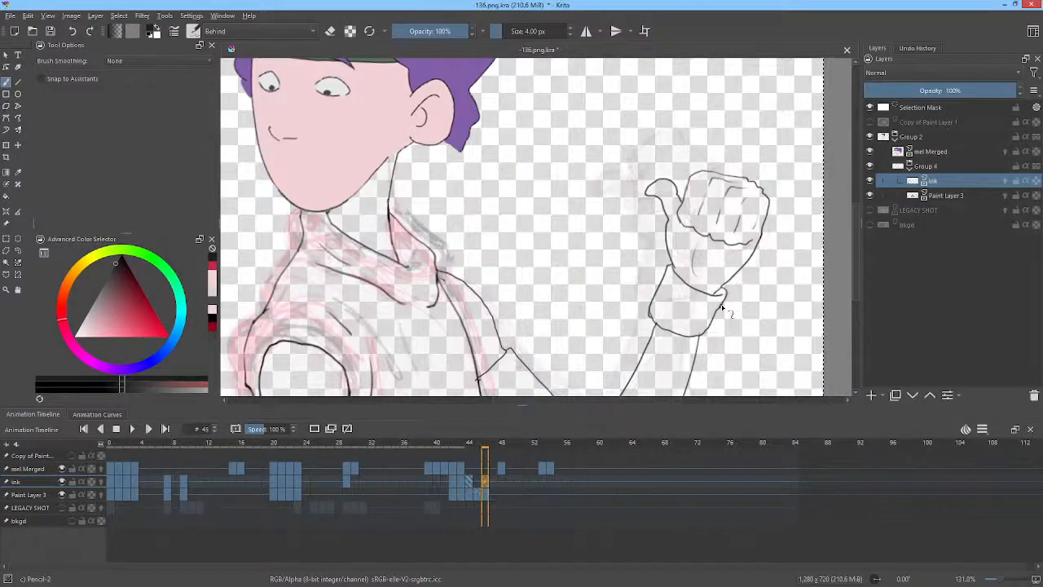
key("comma")
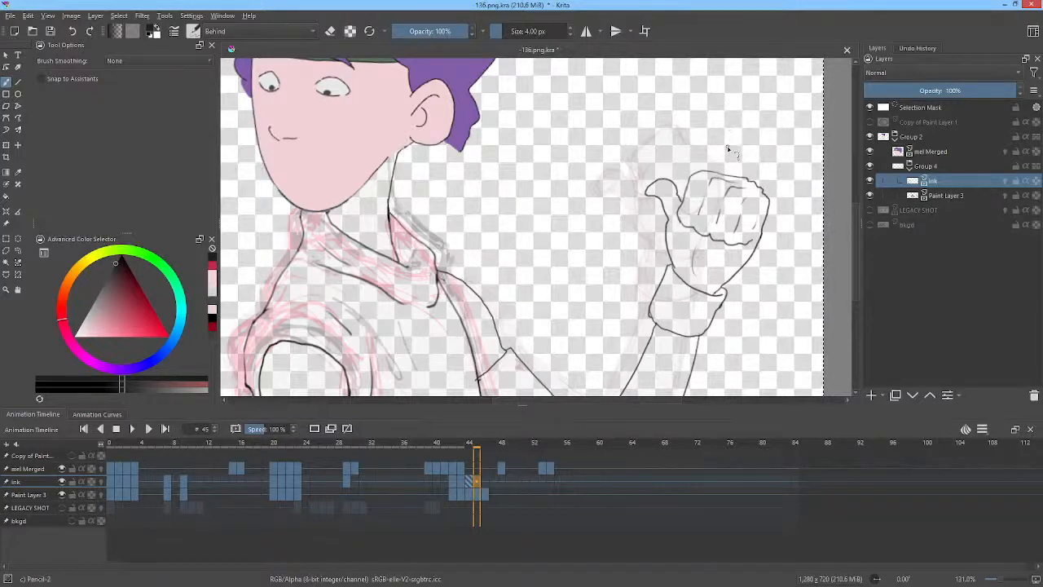
key("comma")
key("comma")
key("period")
key("period")
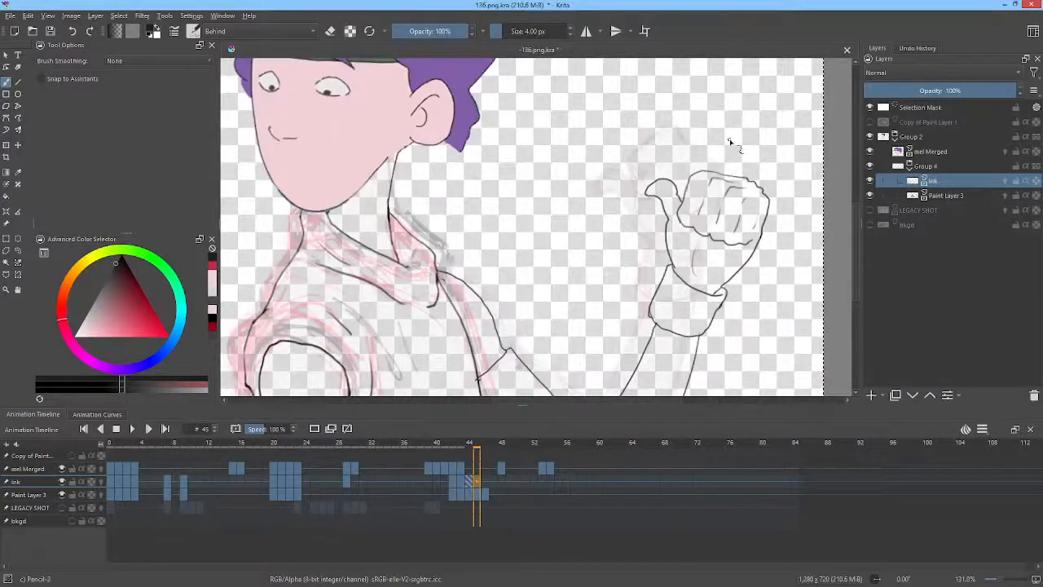
key("comma")
key("comma")
key("period")
key("period")
Erase the old fist drawing on frame 45 with a filled shape in eraser mode, then return to the brush.
key("p")
key("e")
mouse_move(742, 118)
left_mouse_down()
mouse_move(691, 121)
mouse_move(612, 259)
mouse_move(583, 405)
mouse_move(783, 357)
mouse_move(764, 128)
left_mouse_up()
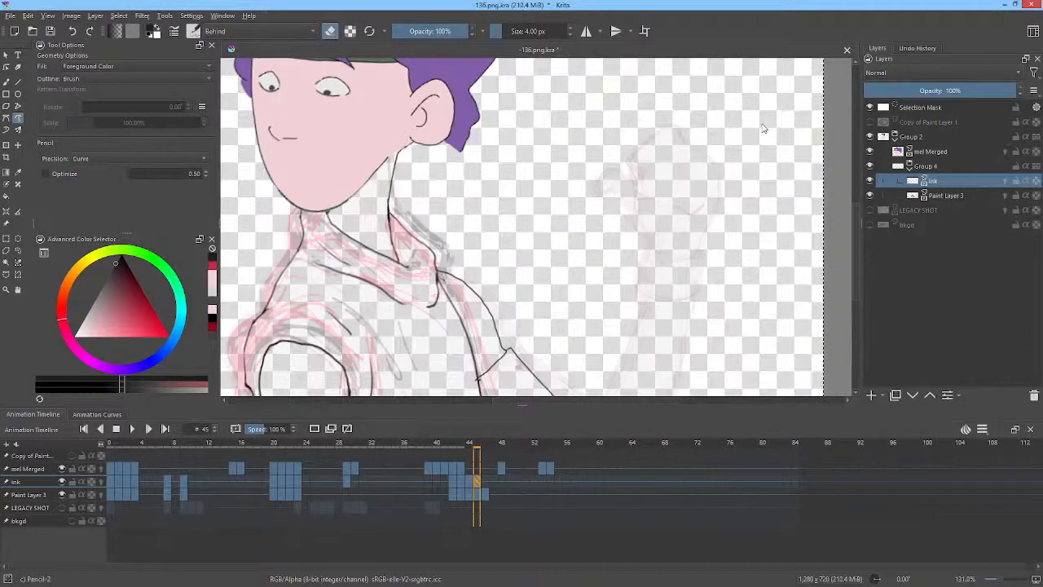
key("b")
key("e")
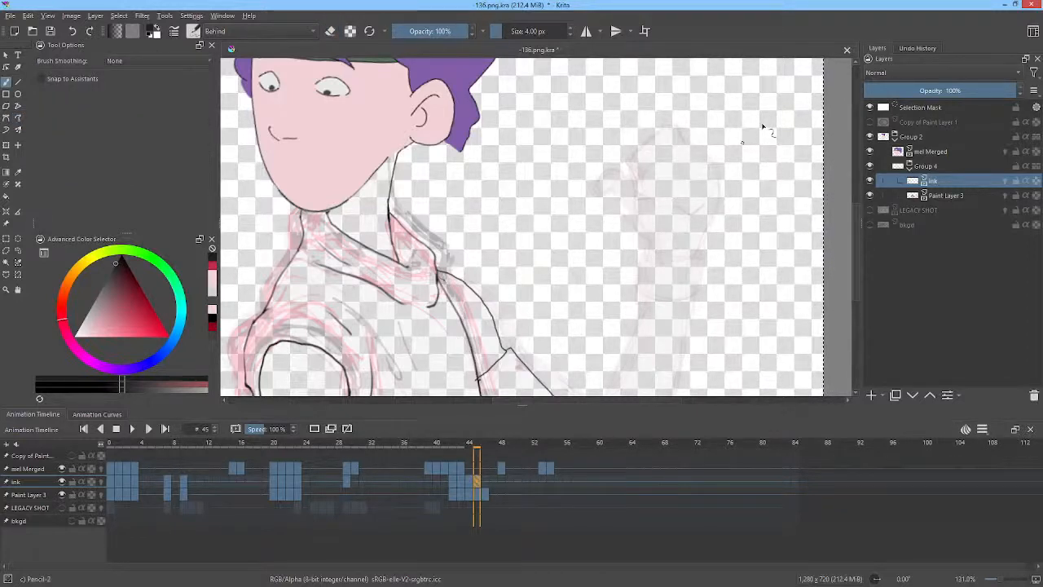
Zoom in on frame 45 and draw a new fist outline with the thumb over the onion-skin guide.
mouse_move(713, 163)
left_mouse_down()
mouse_move(735, 191)
mouse_move(761, 134)
left_mouse_up()
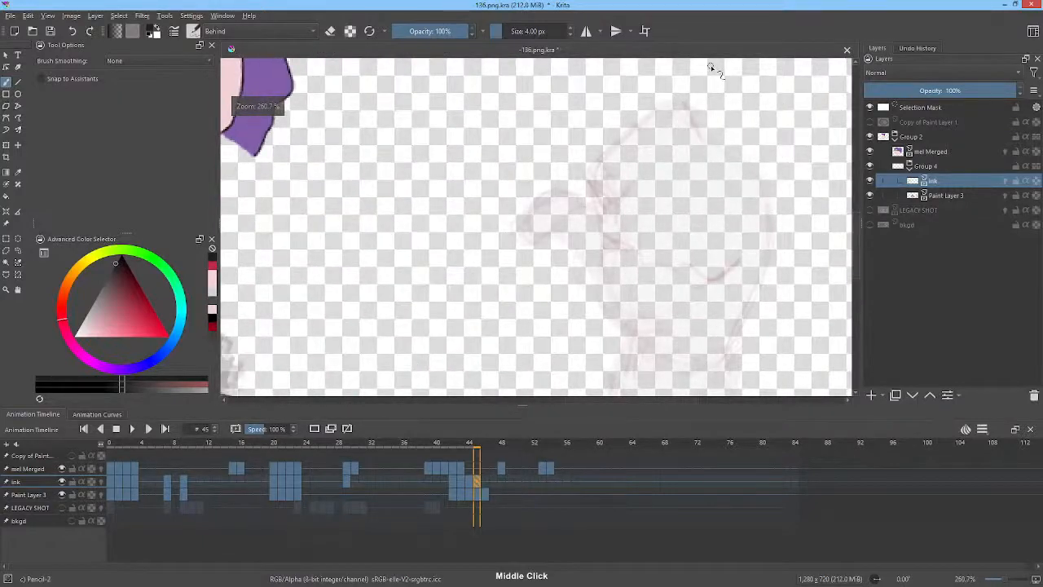
mouse_move(591, 169)
left_mouse_down()
mouse_move(659, 114)
mouse_move(608, 155)
mouse_move(595, 187)
left_mouse_up()
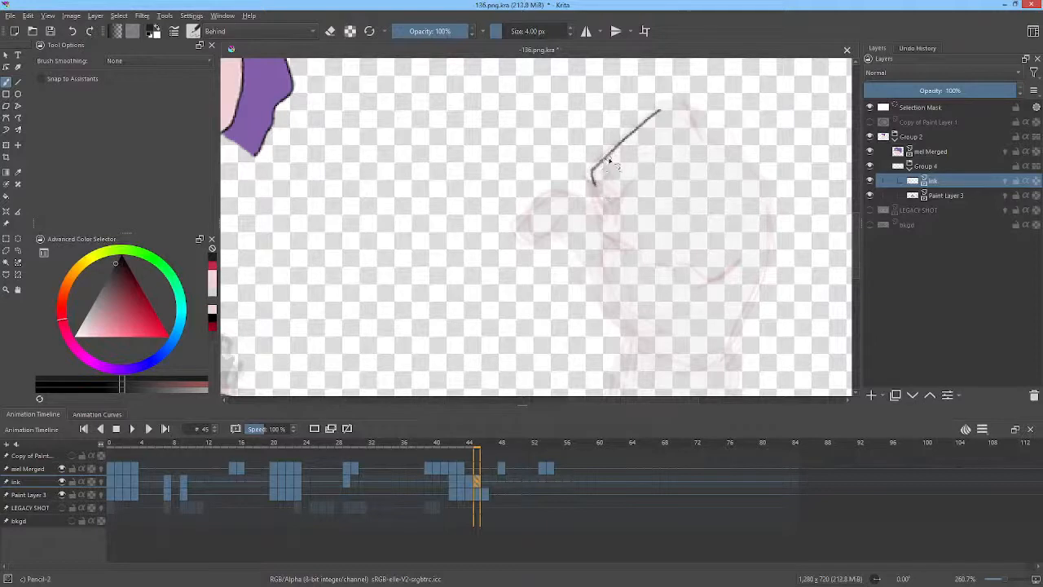
left_click_drag(661, 112, 689, 107)
mouse_move(575, 193)
left_mouse_down()
mouse_move(528, 199)
mouse_move(521, 216)
mouse_move(554, 230)
mouse_move(584, 202)
left_mouse_up()
left_click_drag(726, 192, 704, 200)
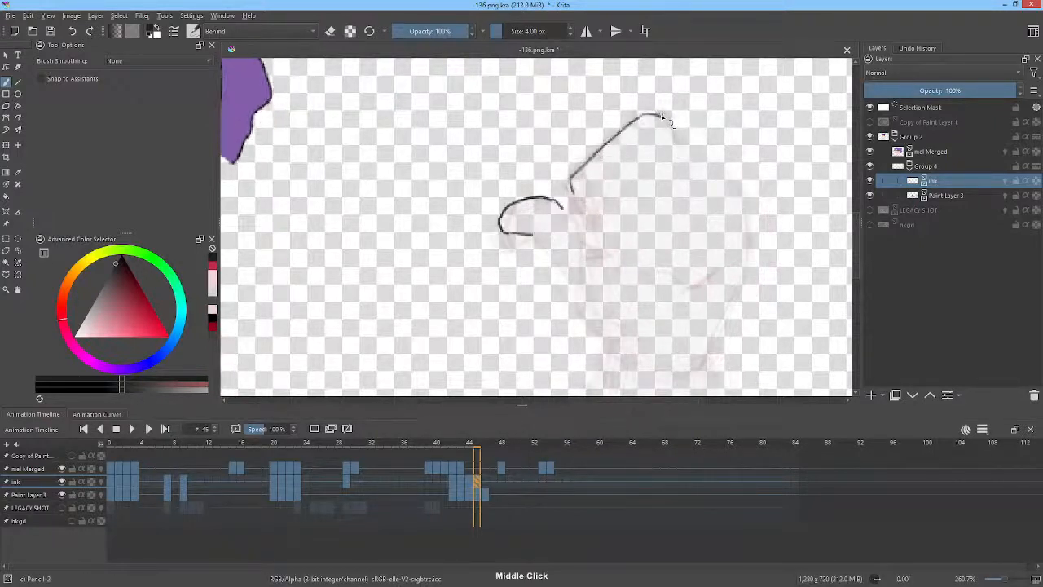
left_click_drag(662, 116, 671, 131)
left_click_drag(782, 124, 777, 112)
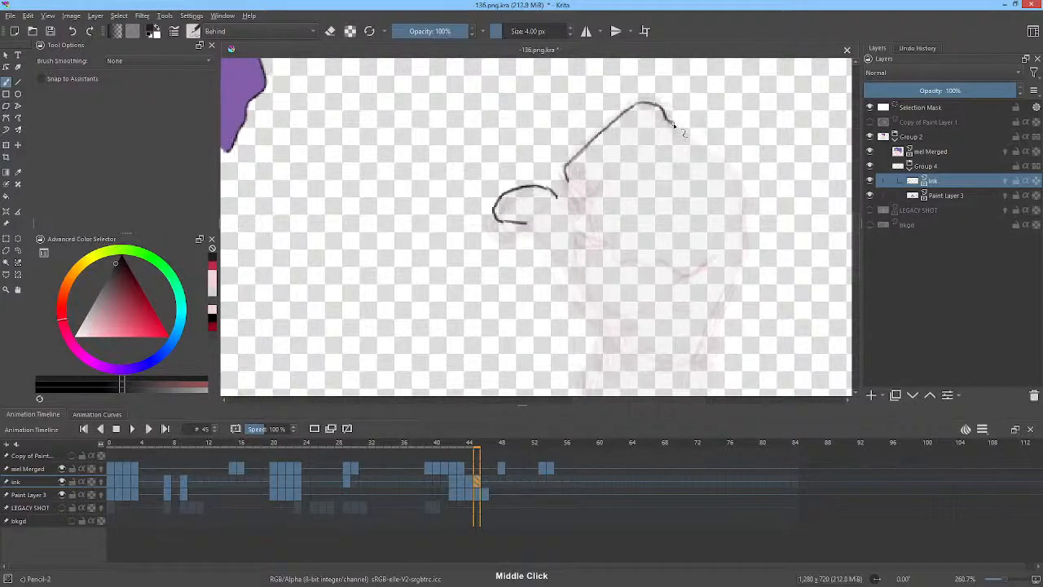
mouse_move(673, 124)
left_mouse_down()
mouse_move(721, 165)
mouse_move(746, 208)
mouse_move(789, 148)
mouse_move(744, 167)
mouse_move(722, 241)
mouse_move(695, 282)
left_mouse_up()
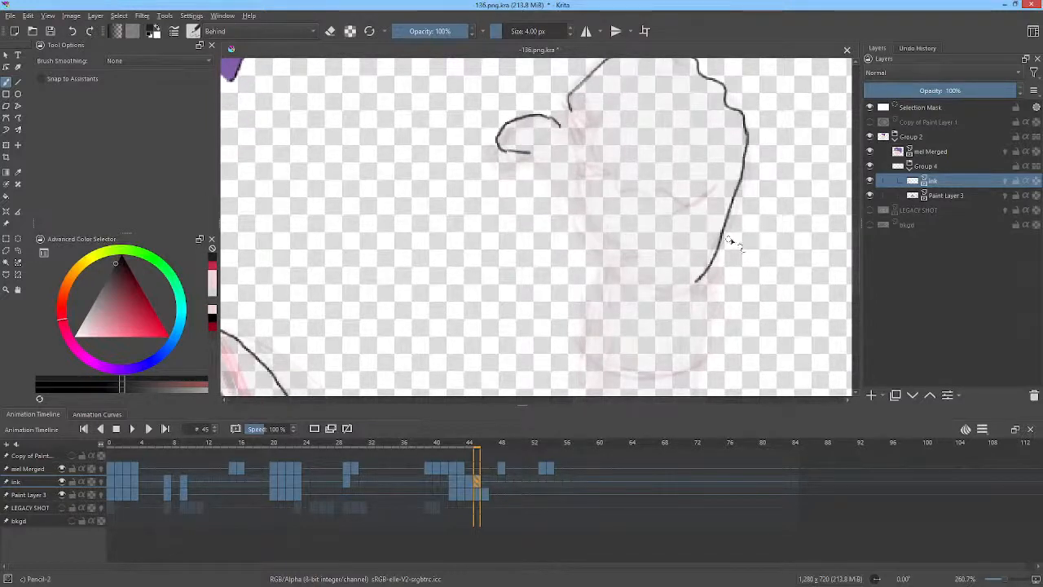
mouse_move(624, 259)
left_mouse_down()
mouse_move(679, 283)
mouse_move(670, 282)
mouse_move(704, 280)
left_mouse_up()
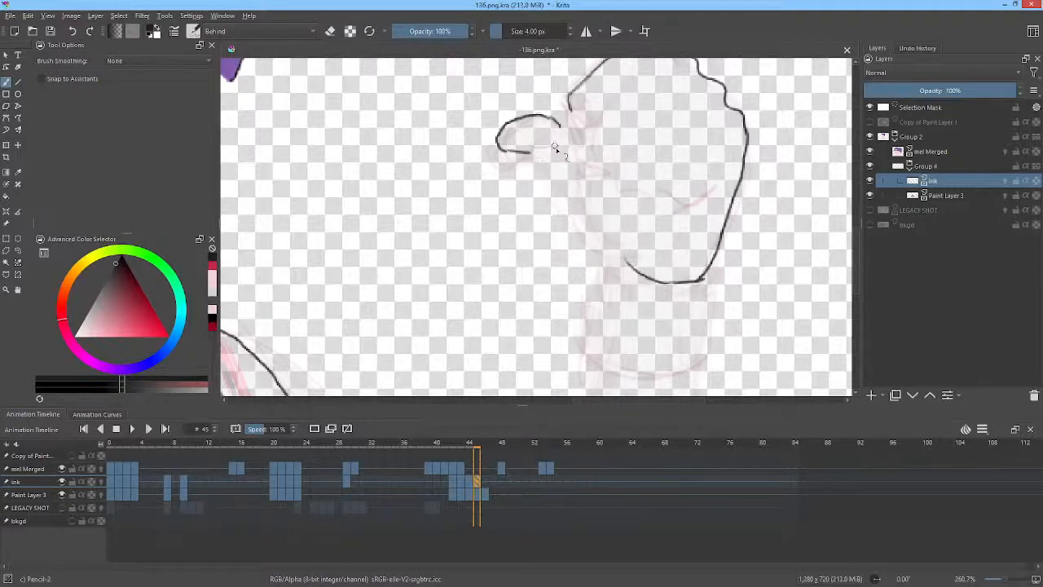
mouse_move(531, 154)
left_mouse_down()
mouse_move(548, 159)
mouse_move(596, 246)
mouse_move(630, 264)
left_mouse_up()
left_click_drag(763, 278, 779, 333)
left_click_drag(723, 216, 730, 247)
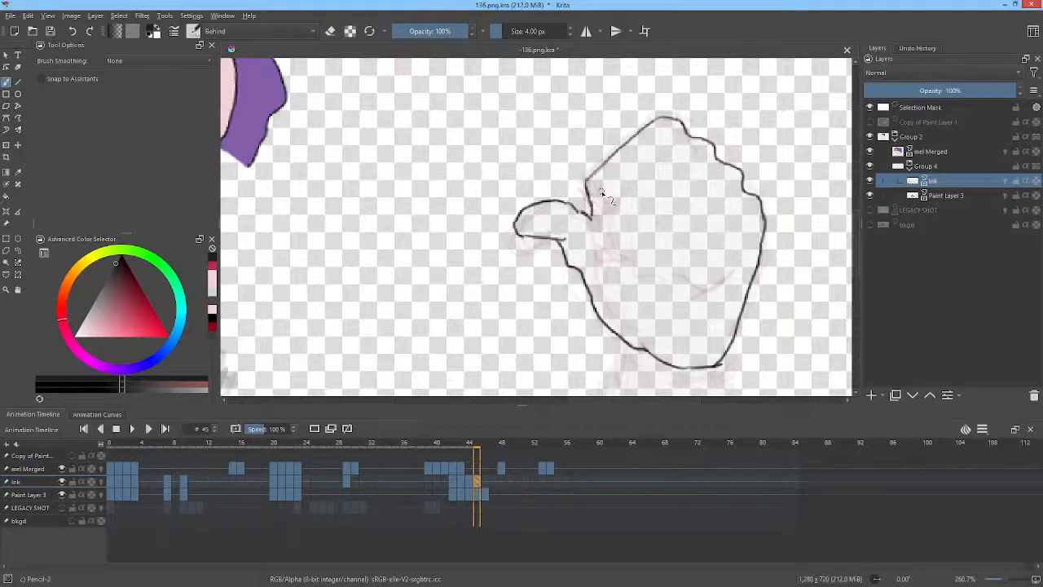
Add finger crease and knuckle lines inside the new fist on frame 45.
left_click_drag(670, 151, 637, 188)
mouse_move(702, 172)
left_mouse_down()
mouse_move(672, 209)
mouse_move(703, 229)
left_mouse_up()
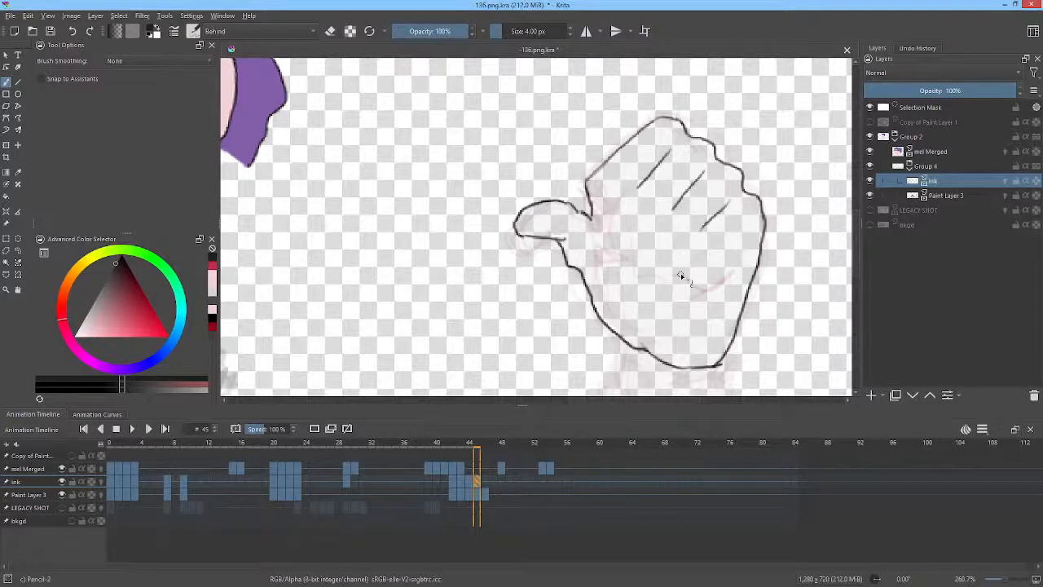
mouse_move(593, 213)
left_mouse_down()
mouse_move(605, 254)
mouse_move(614, 258)
mouse_move(624, 242)
mouse_move(627, 268)
mouse_move(624, 259)
mouse_move(690, 287)
left_mouse_up()
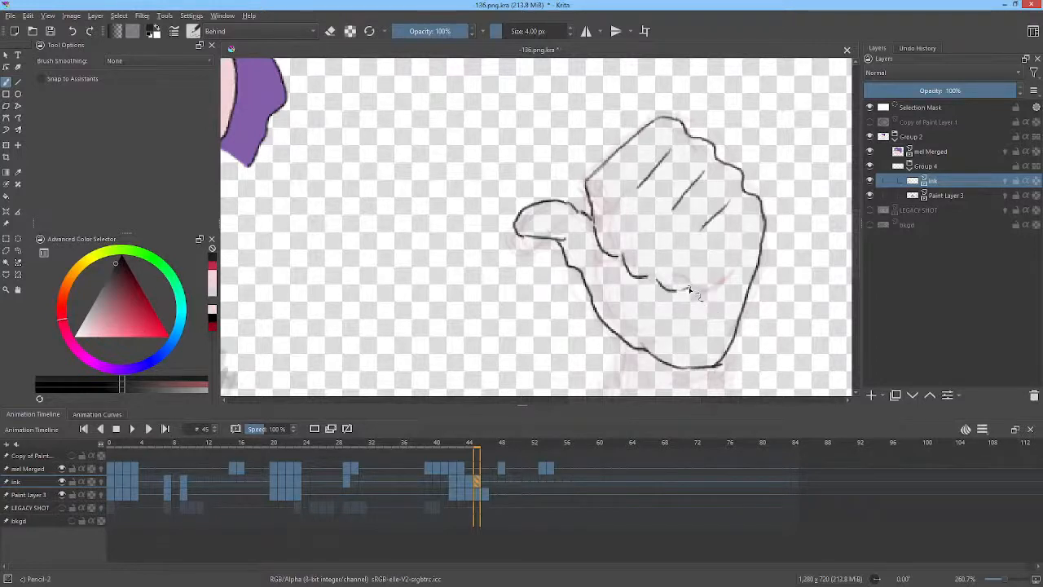
mouse_move(746, 246)
left_mouse_down()
mouse_move(722, 269)
mouse_move(732, 271)
left_mouse_up()
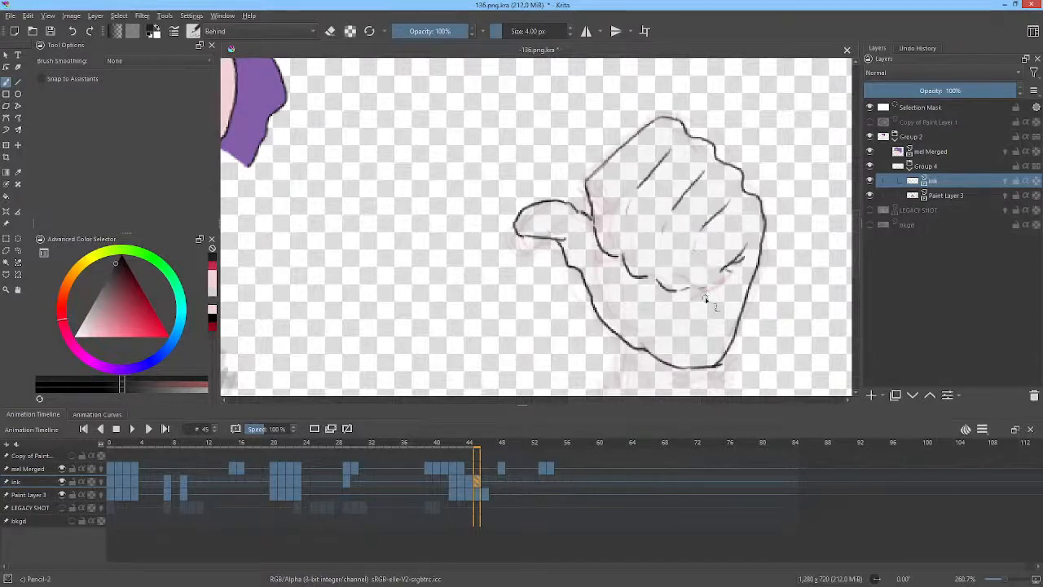
Finish the crease lines inside the fist and draw the wrist cuff beneath it on frame 45.
left_click_drag(646, 310, 643, 332)
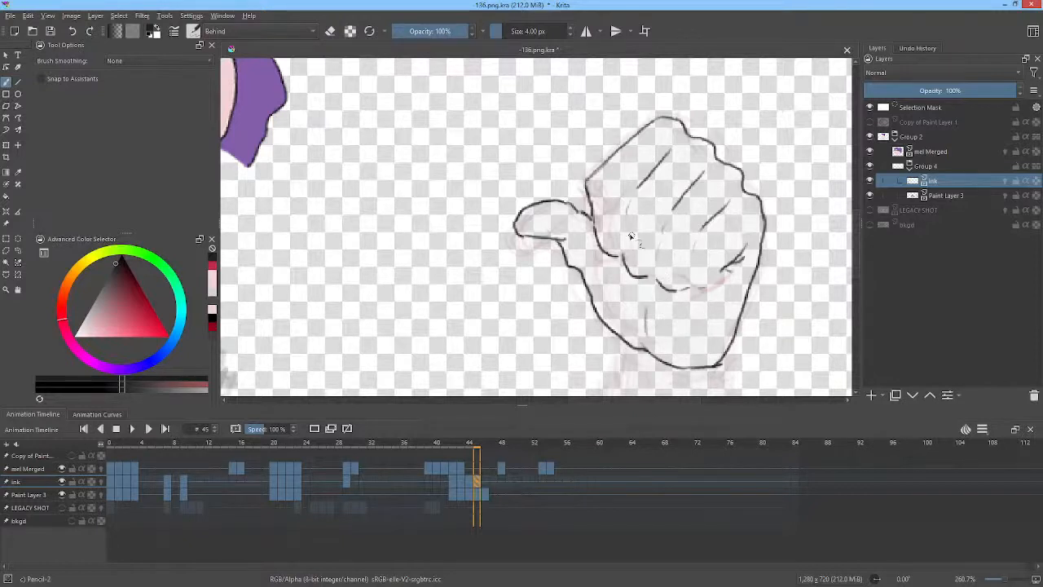
left_click_drag(697, 241, 688, 281)
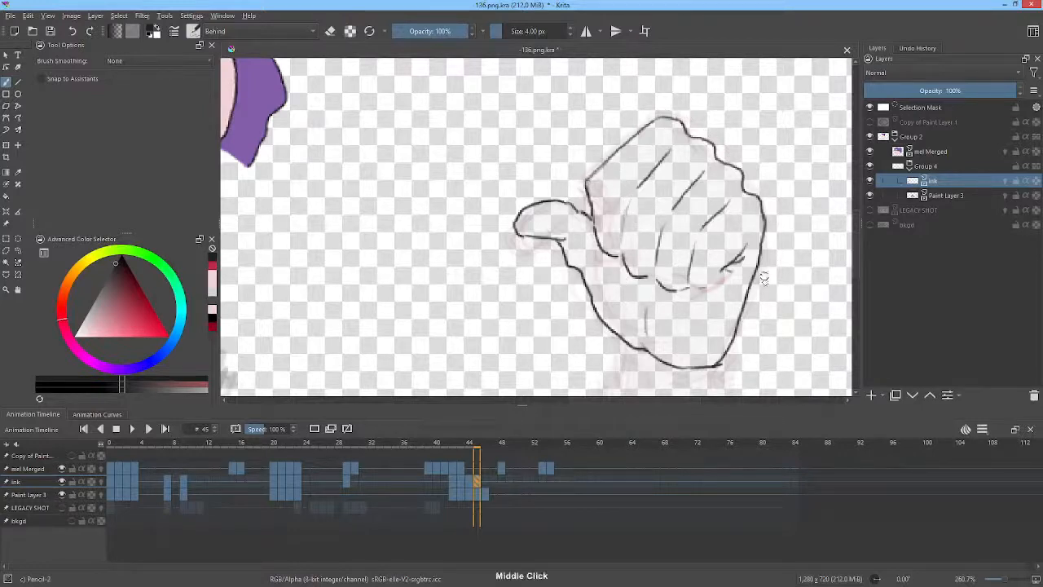
left_click_drag(763, 279, 772, 152)
left_click_drag(623, 207, 613, 303)
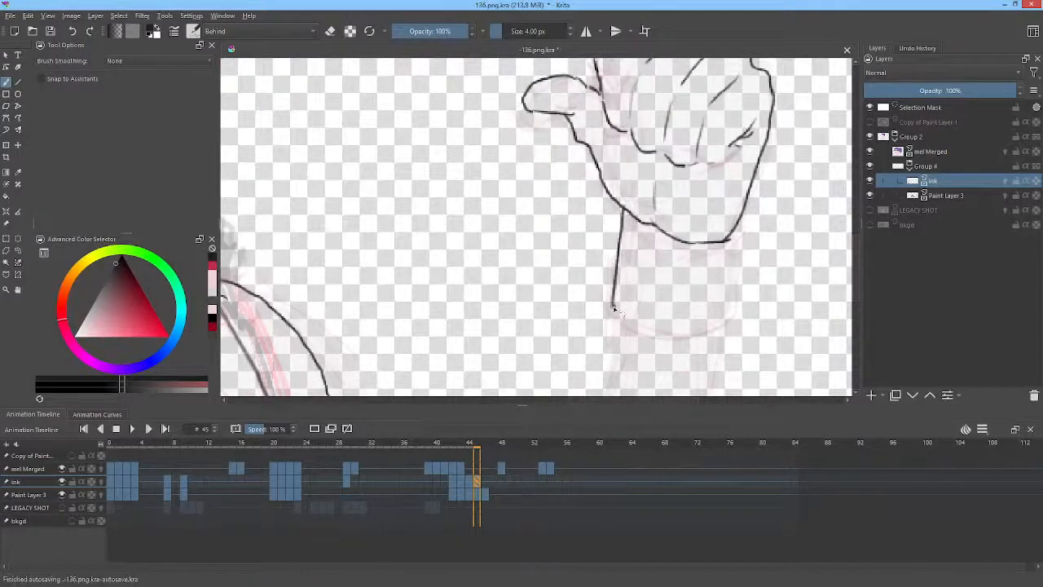
left_click_drag(736, 237, 728, 323)
mouse_move(613, 303)
left_mouse_down()
mouse_move(653, 330)
mouse_move(729, 314)
left_mouse_up()
Draw the forearm's two outlines and small fold lines running down from the cuff on frame 45.
middle_click(767, 196)
left_click_drag(767, 197, 805, 106)
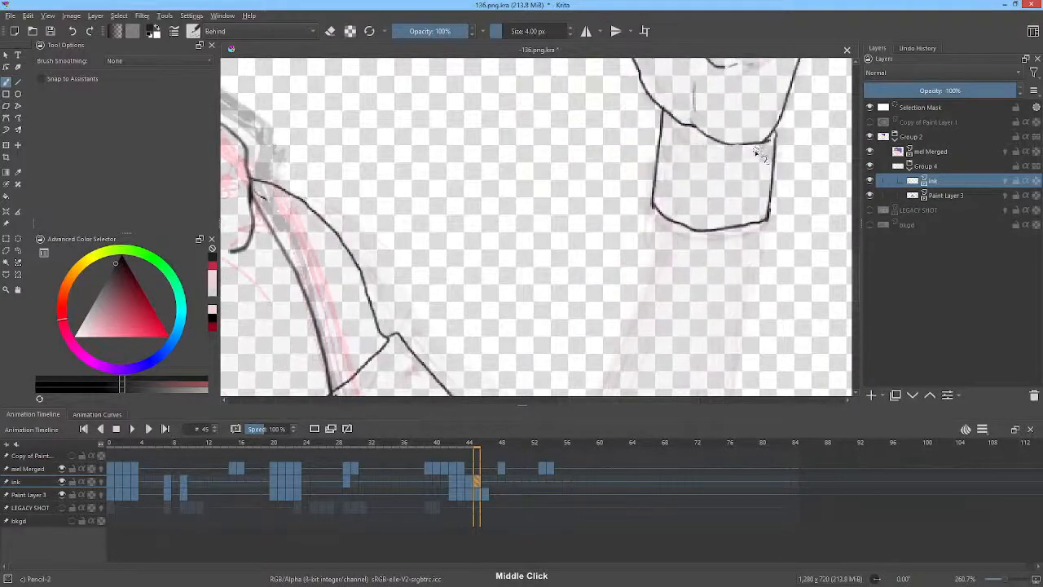
left_click_drag(759, 153, 749, 57)
mouse_move(655, 119)
left_mouse_down()
mouse_move(647, 177)
mouse_move(583, 359)
left_mouse_up()
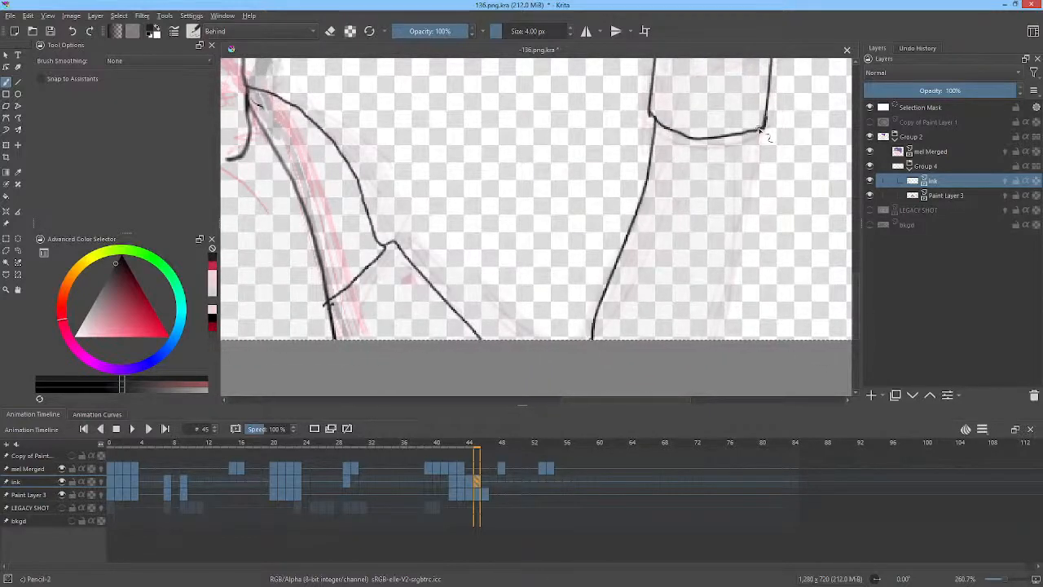
left_click_drag(761, 129, 710, 346)
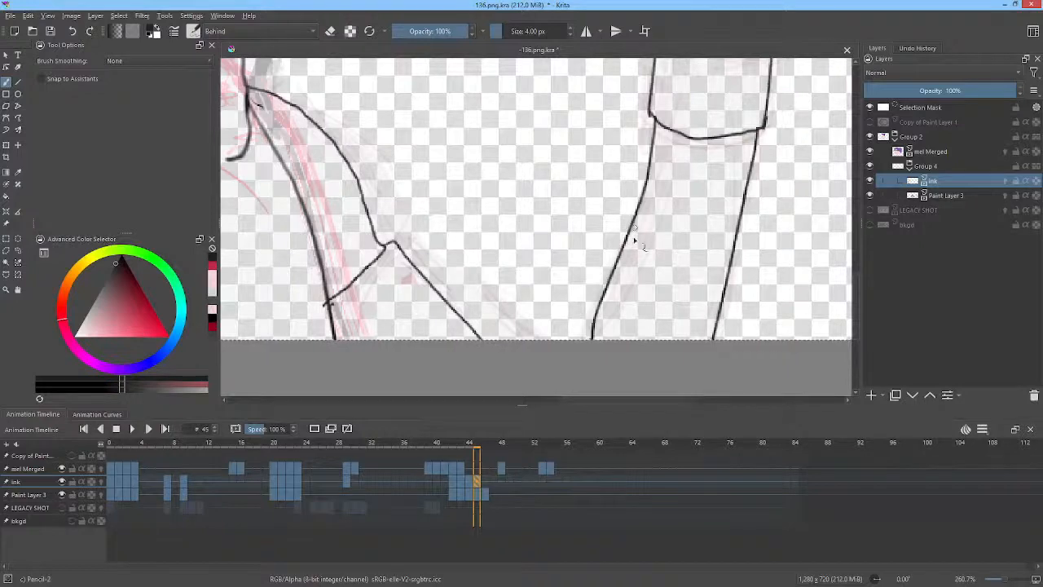
left_click_drag(677, 202, 679, 304)
left_click_drag(697, 240, 708, 241)
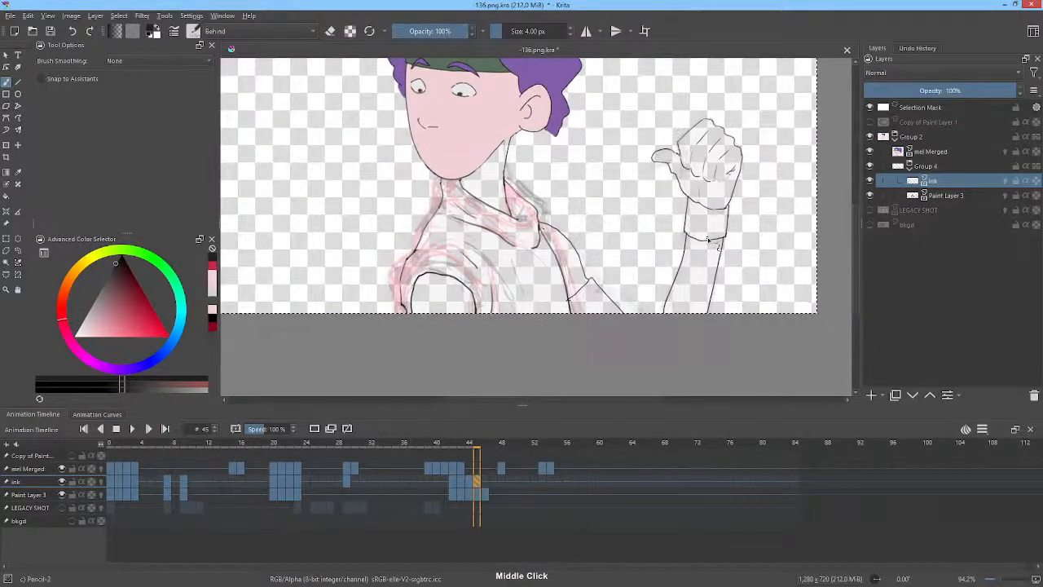
Step forward to frame 48 and liquify the neck line beside the ear with an enlarged Liquify brush.
key("period")
key("period")
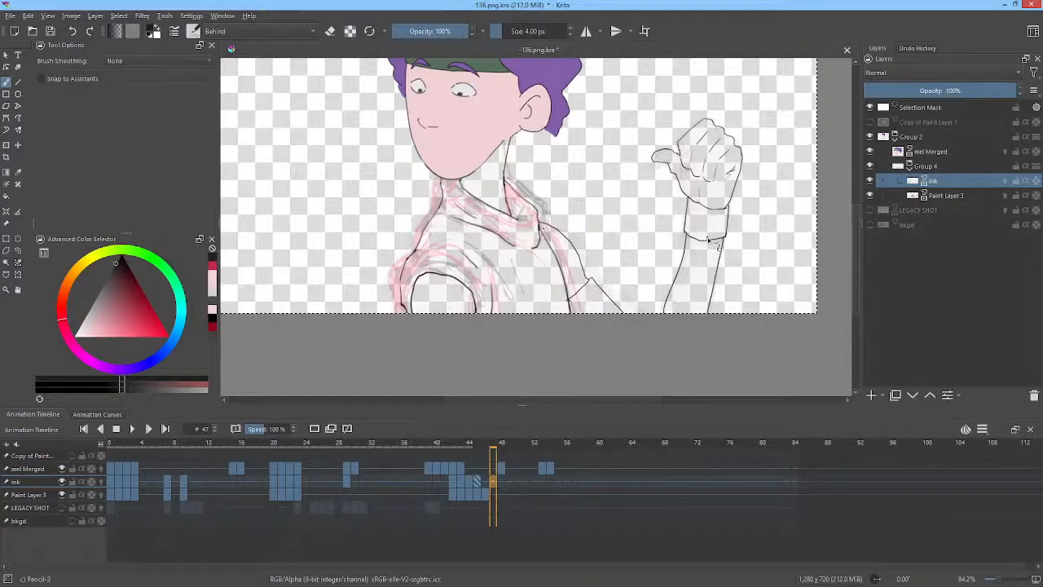
key("period")
key("comma")
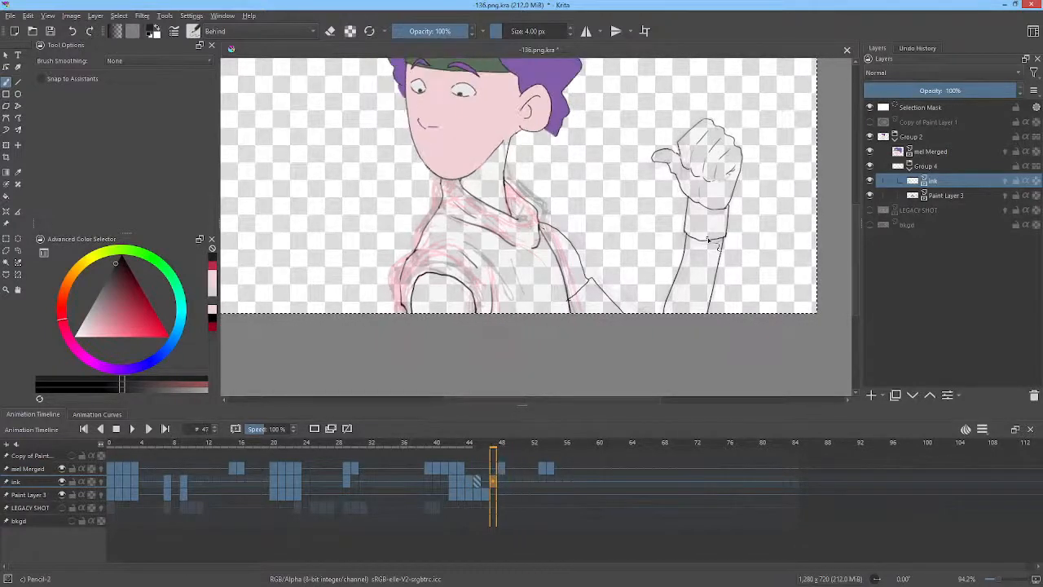
key("period")
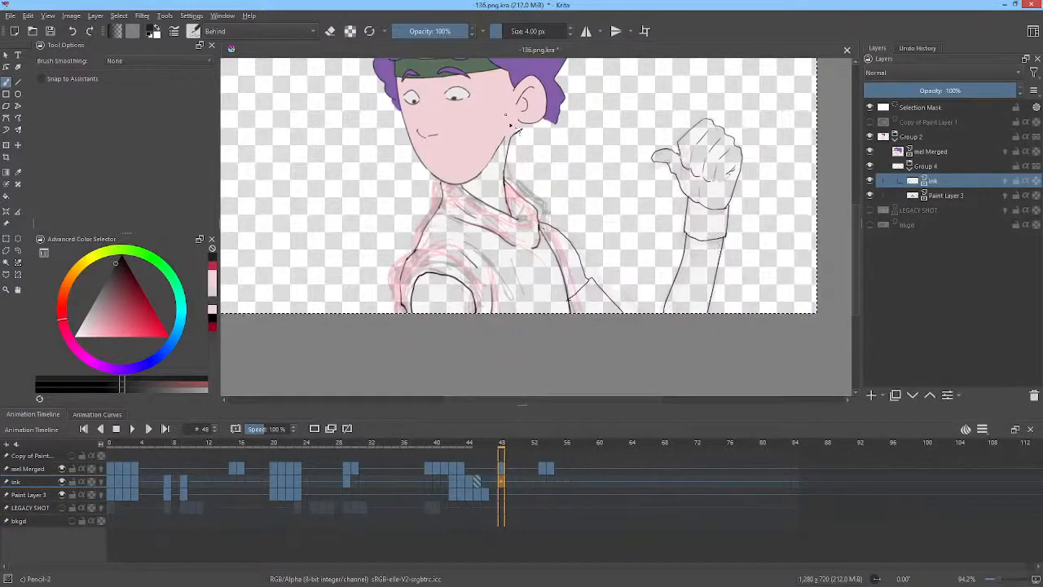
key("ctrl+t")
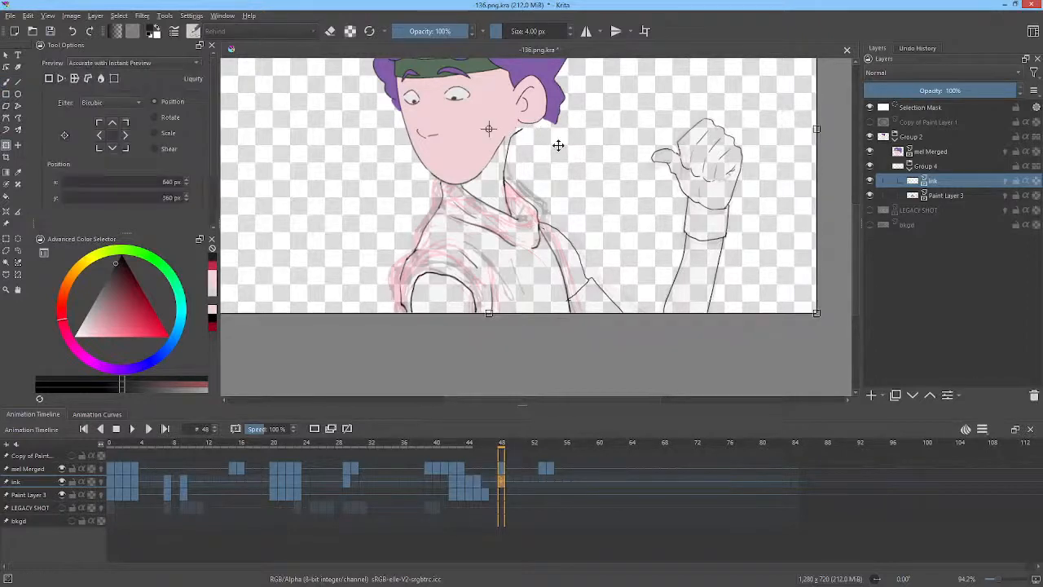
right_click(558, 145)
left_click(613, 200)
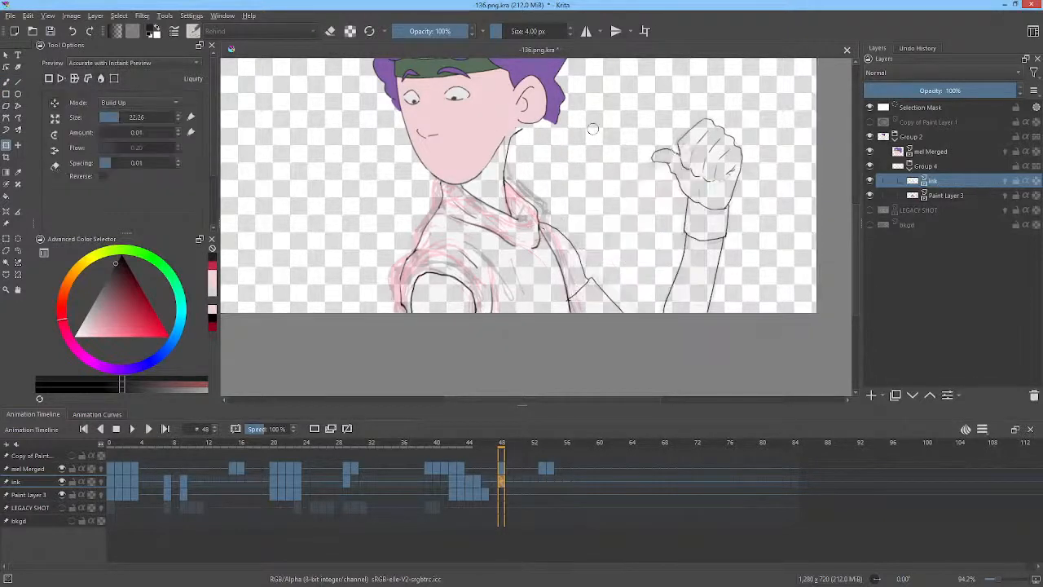
left_click_drag(583, 145, 626, 144, "shift")
left_click_drag(530, 132, 522, 136)
Step back and forth through frames 44 to 48, then back to the start of the timeline.
key("Left")
key("Right")
key("Left")
key("Left")
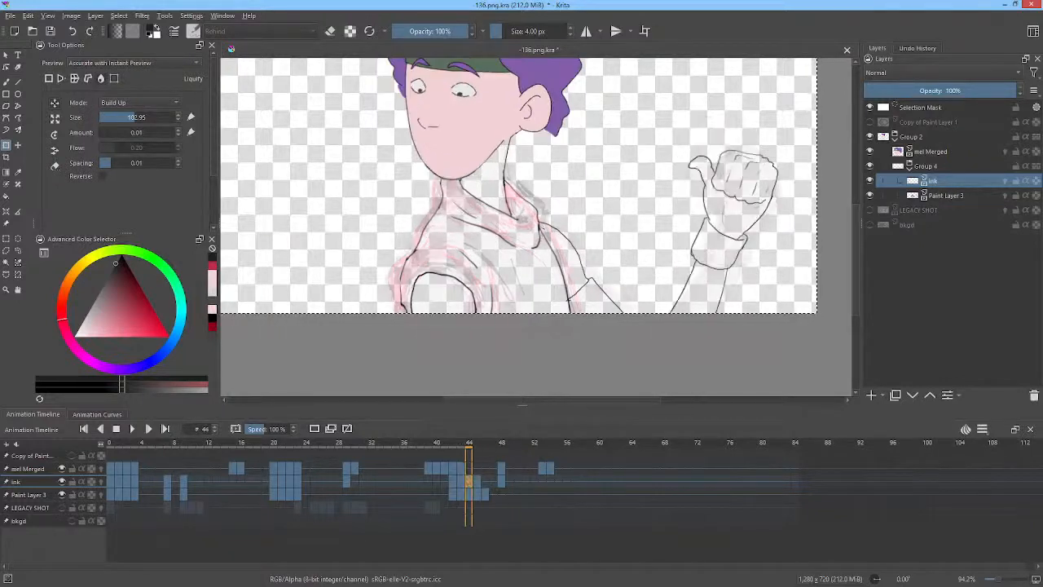
mouse_move(469, 444)
left_mouse_down()
mouse_move(550, 444)
mouse_move(478, 444)
left_mouse_up()
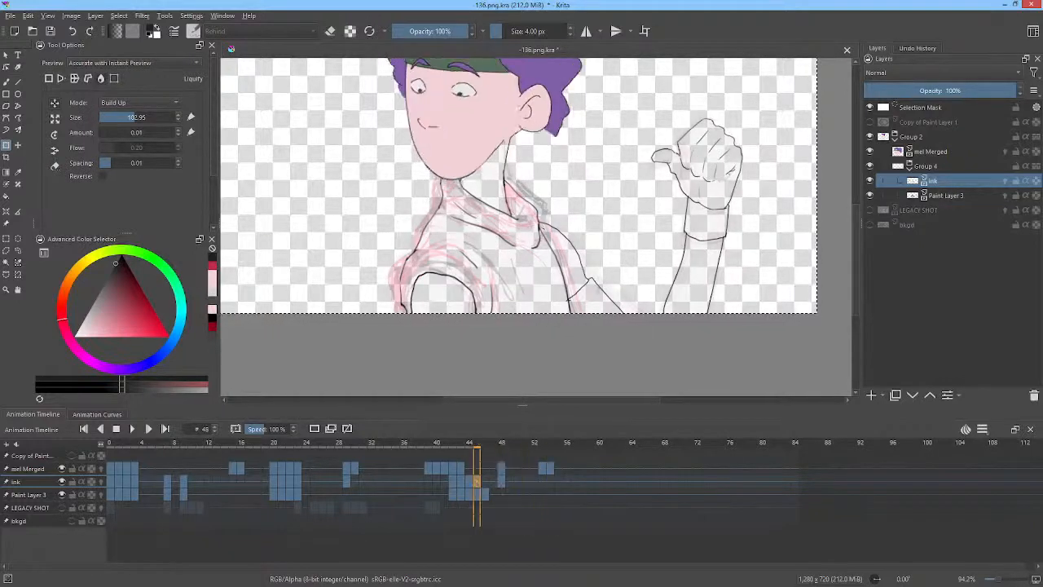
key("Left")
key("Left")
key("Left")
key("Left")
key("Left")
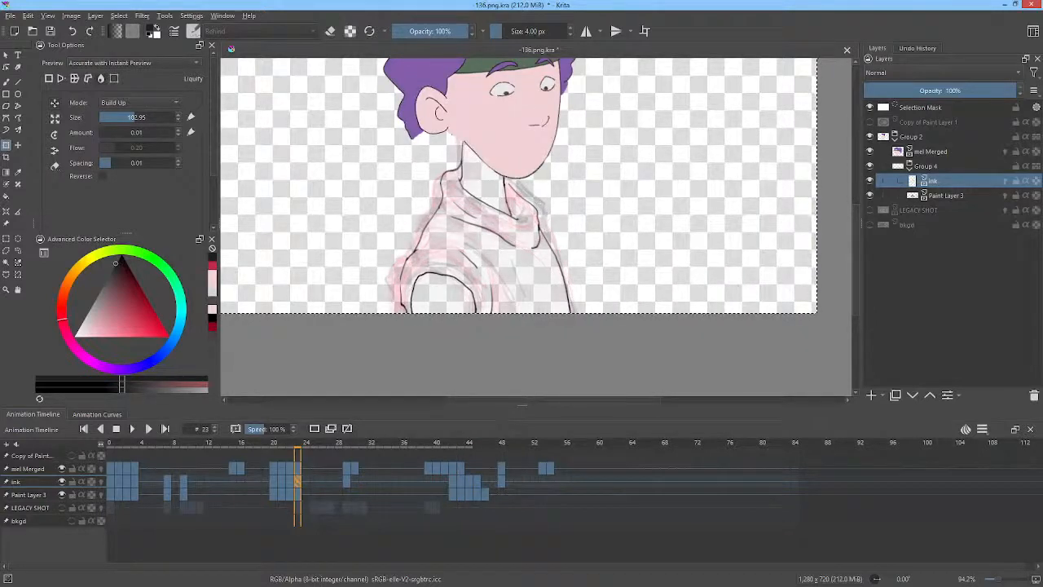
key("Left")
key("Left")
key("Left")
key("Left")
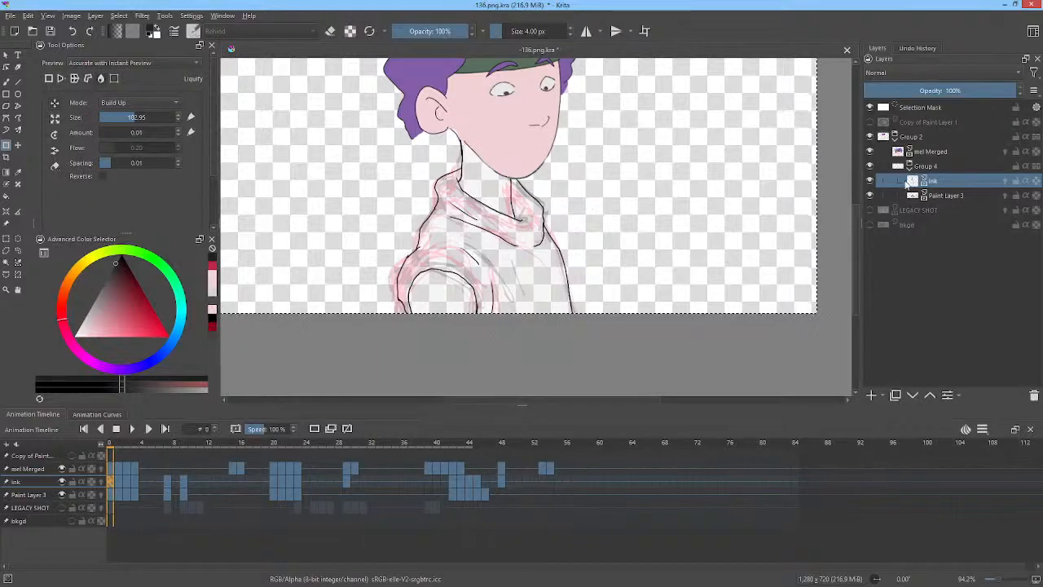
Hide Paint Layer 3, zoom out to the whole frame and play the animation.
left_click(869, 195)
scroll(591, 191, "down", 1)
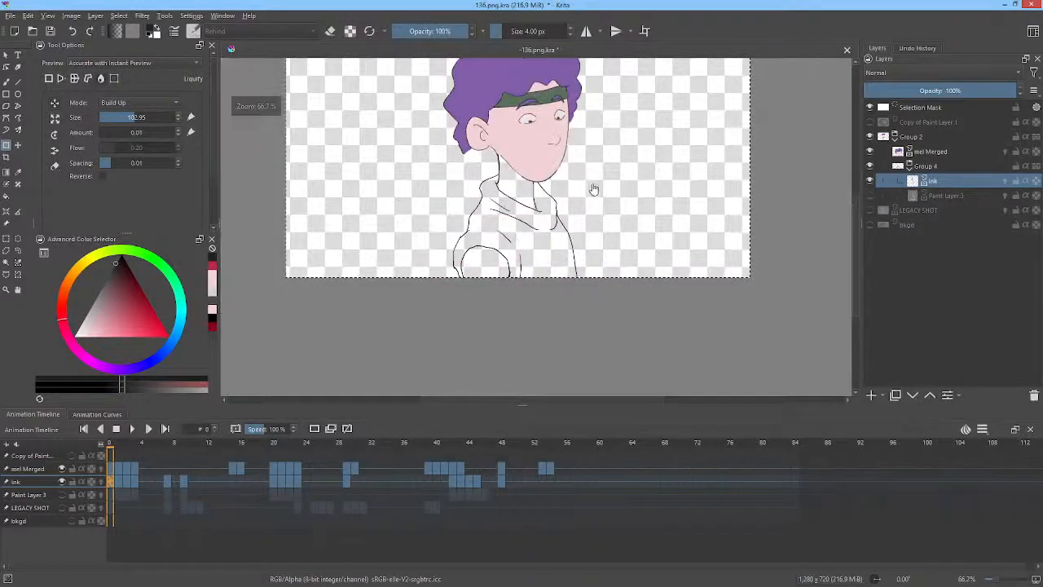
left_click_drag(594, 189, 625, 204)
key("space")
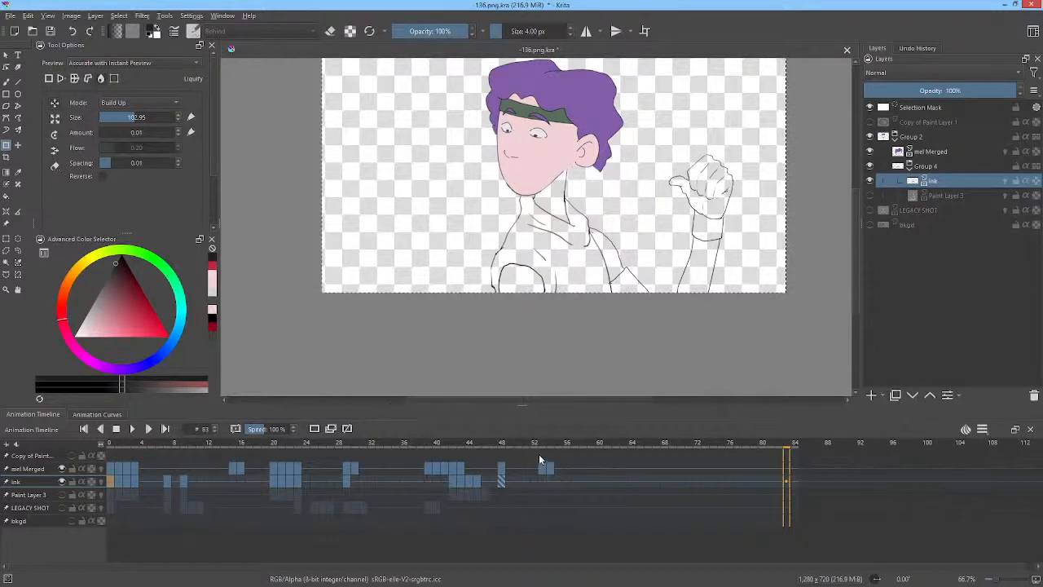
Scrub the timeline and flip between the ink frames around frames 8 and 20 to review the drawings.
left_click_drag(542, 444, 260, 448)
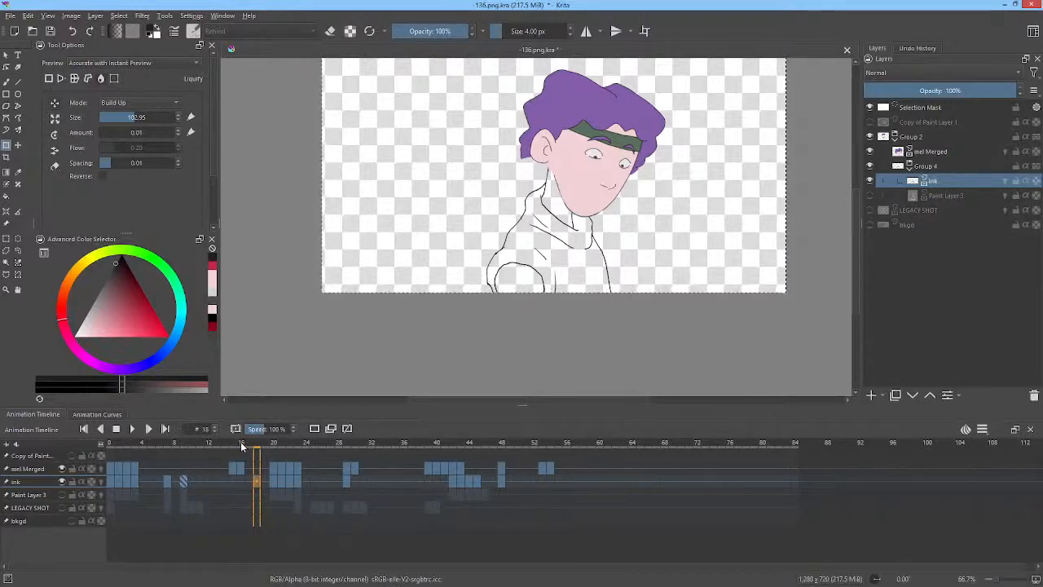
left_click_drag(241, 445, 275, 451)
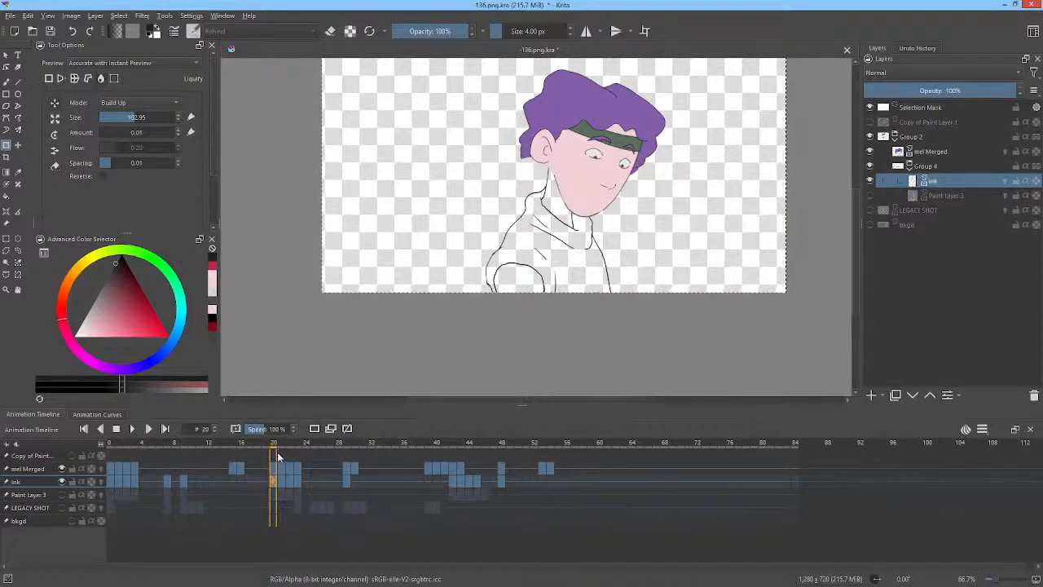
left_click(186, 479)
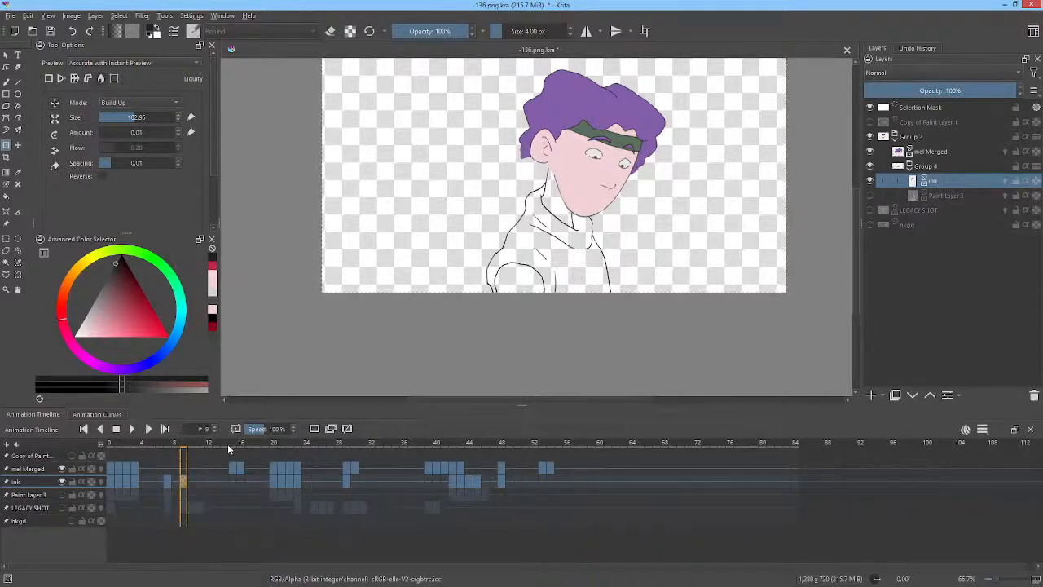
left_click_drag(217, 446, 273, 457)
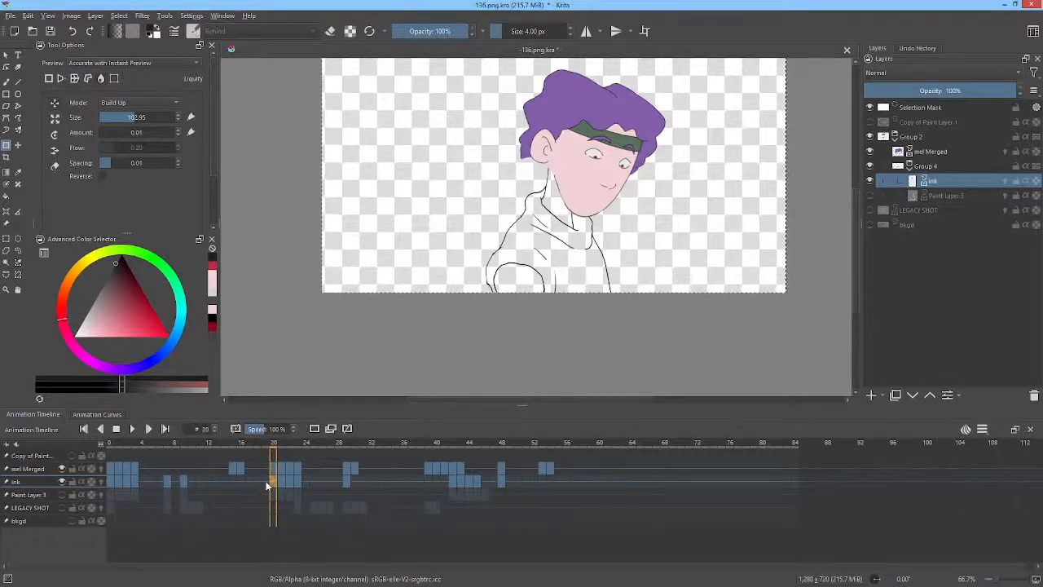
left_click(266, 481)
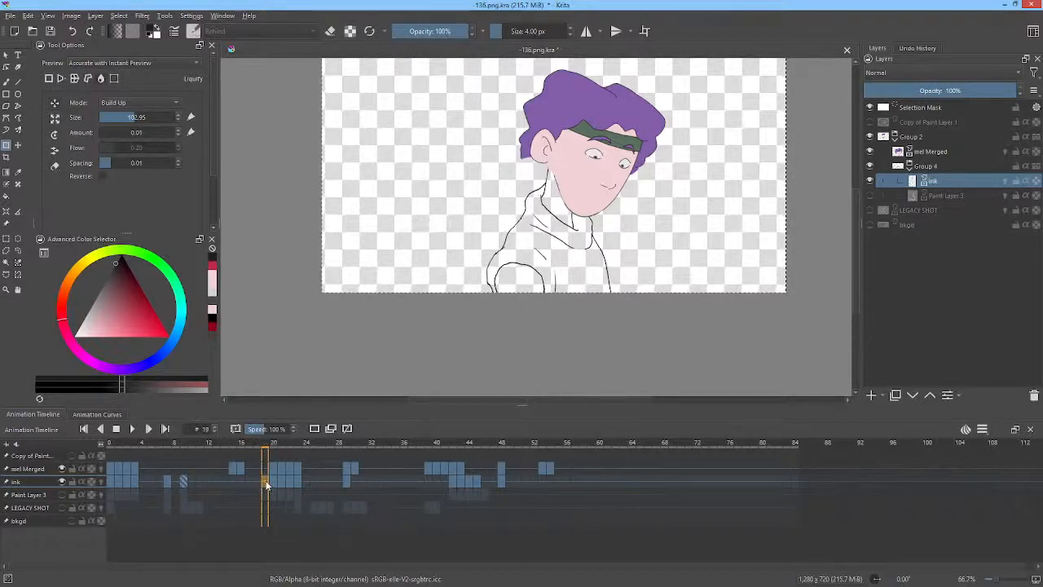
left_click(172, 481)
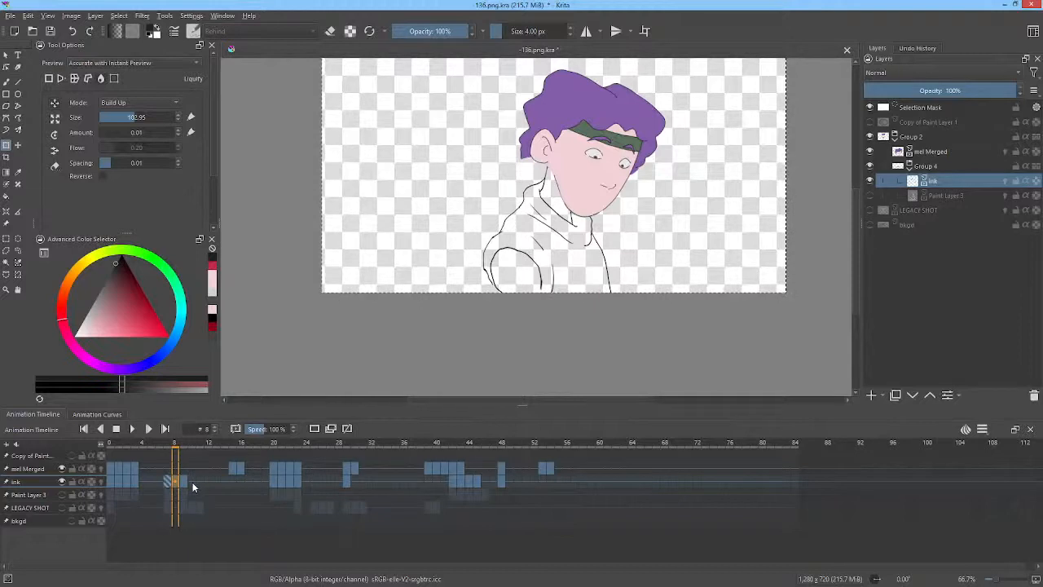
left_click(183, 481)
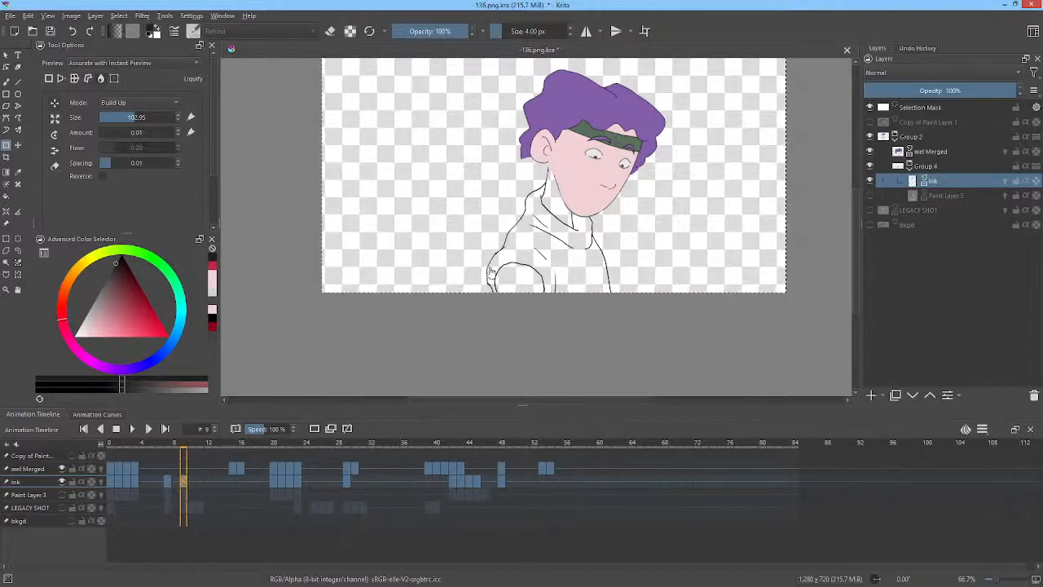
left_click(272, 483)
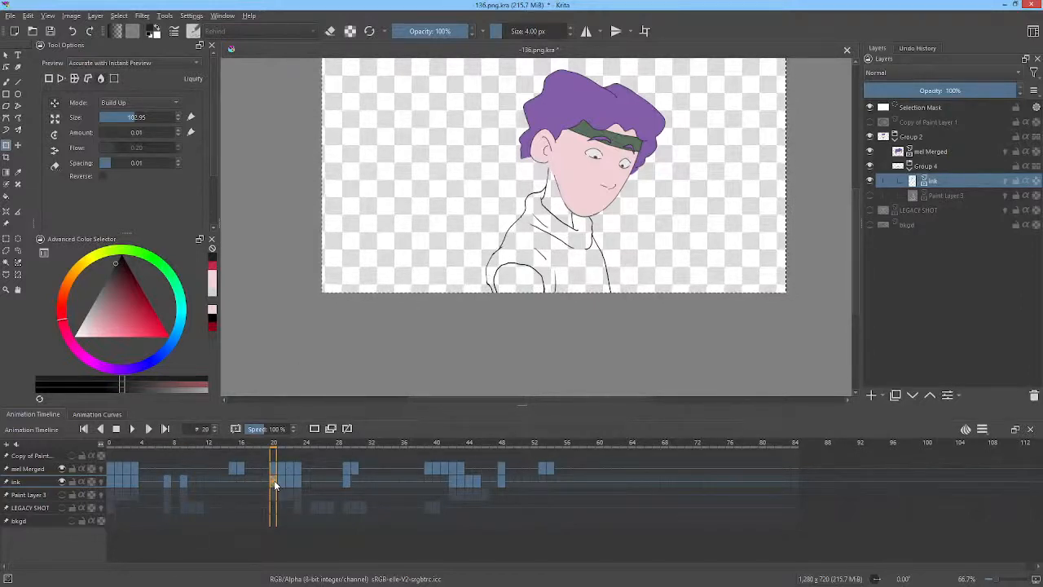
left_click(184, 482)
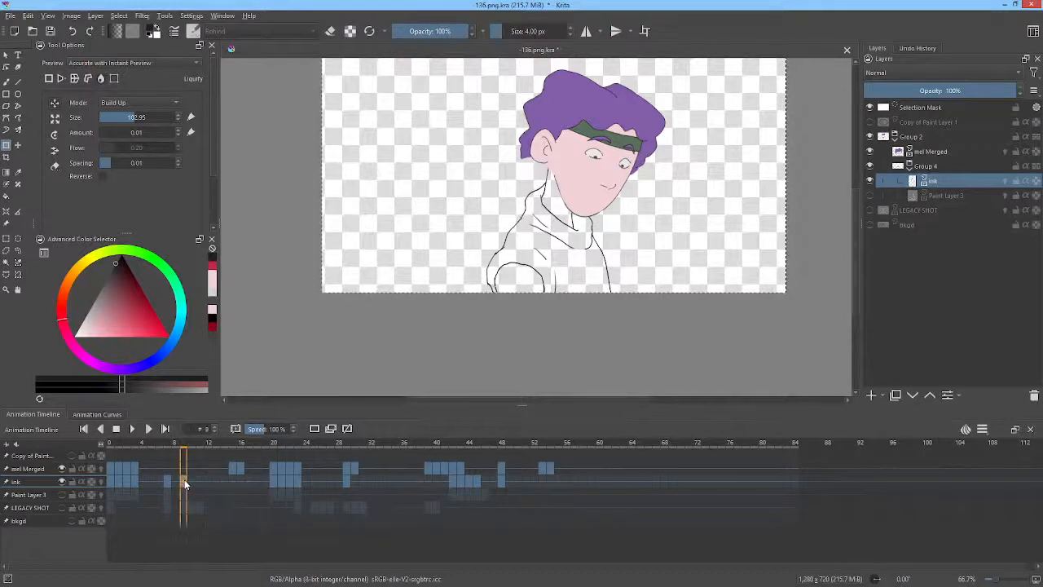
left_click(273, 482)
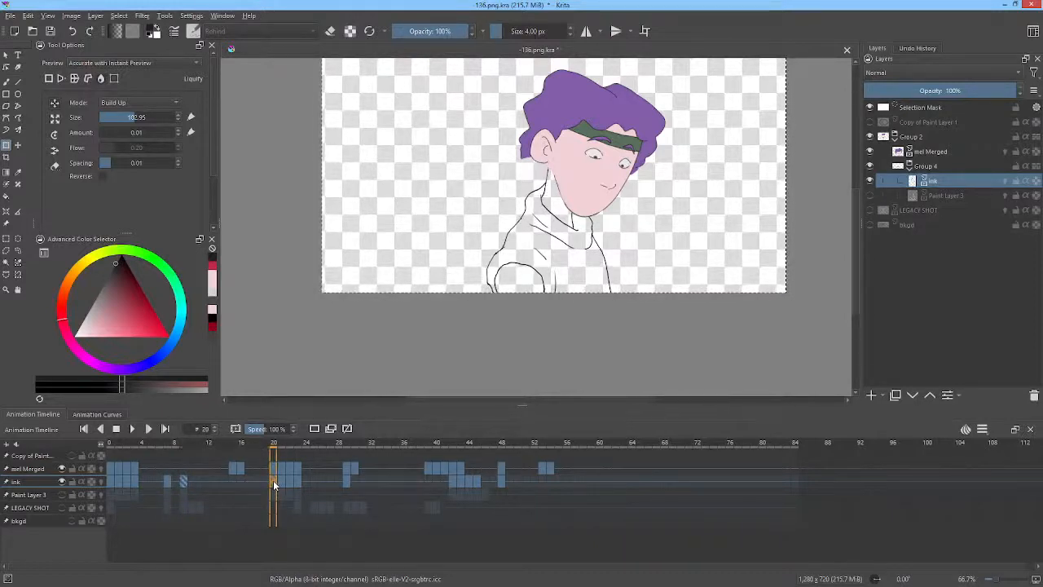
left_click(281, 482)
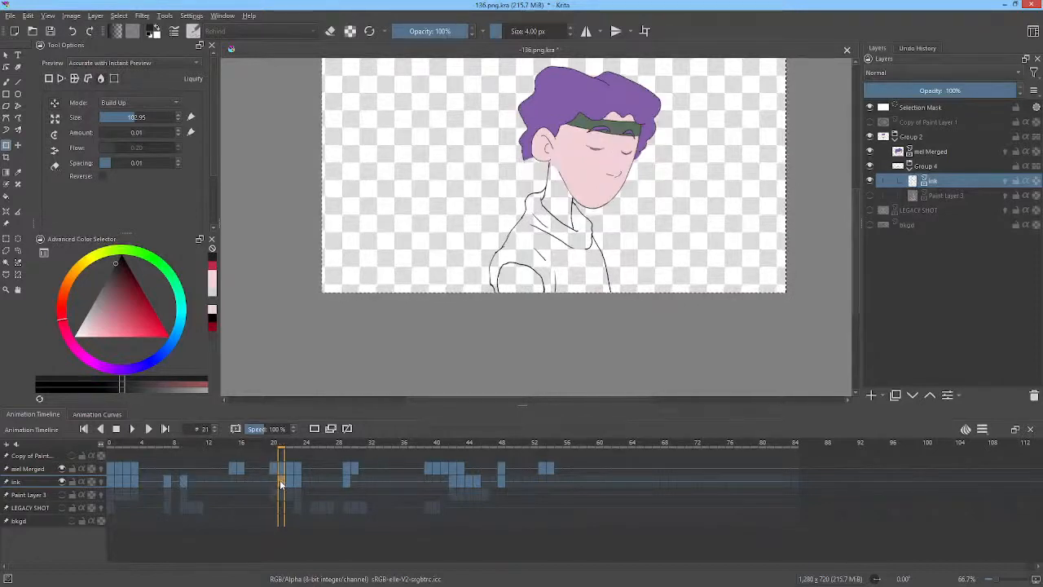
left_click(274, 449)
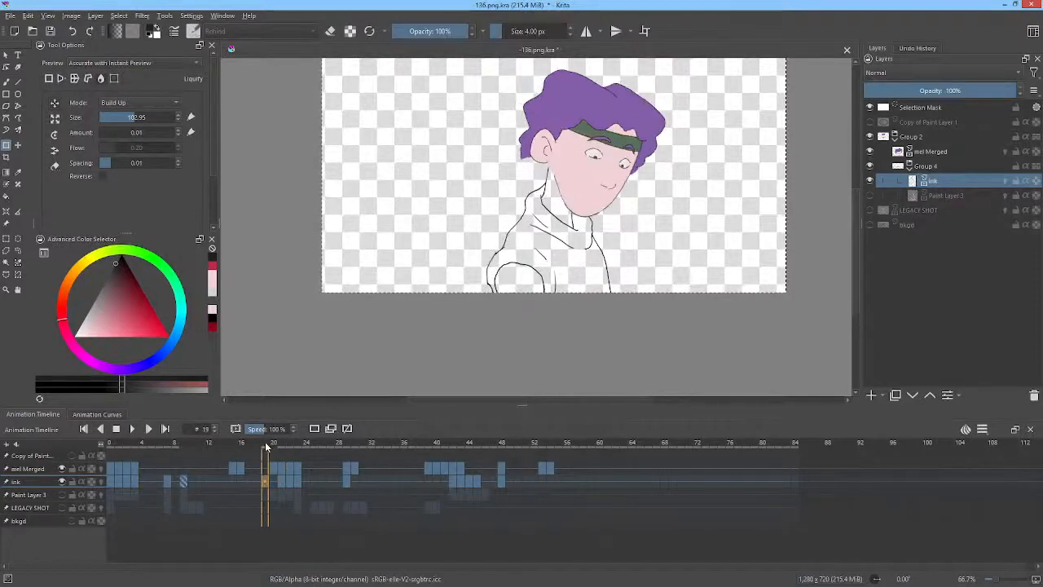
left_click_drag(274, 449, 135, 464)
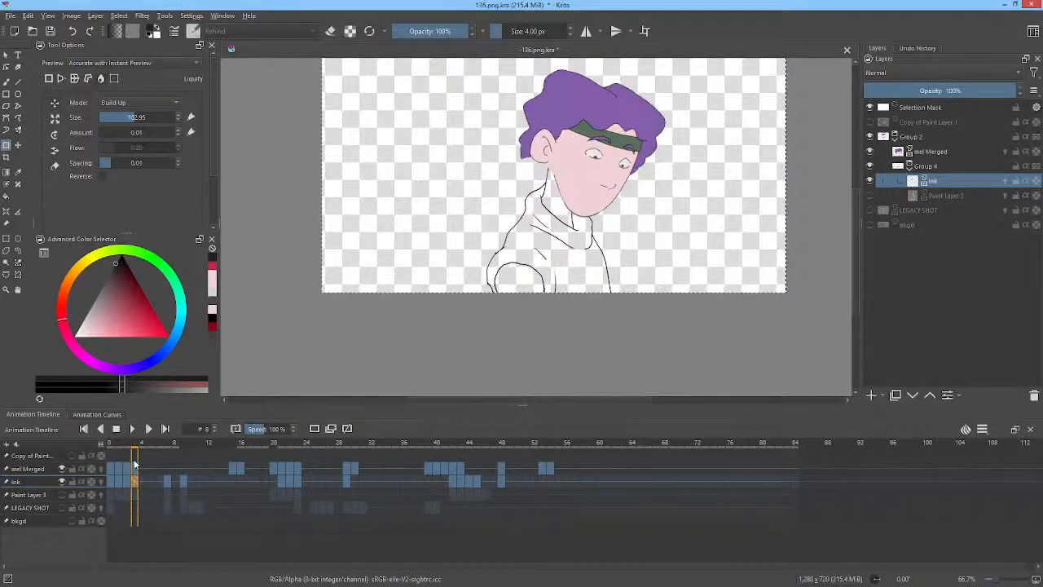
Zoom in on the neck and replace the short stroke where the collar meets the neck using eraser and brush.
scroll(551, 165, "up", 7)
scroll(551, 165, "down", 6)
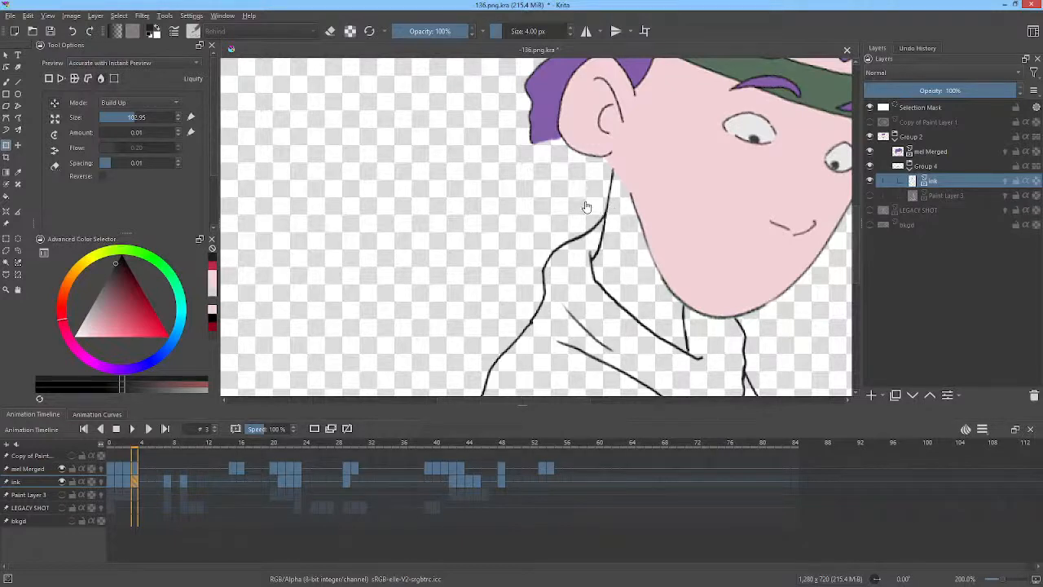
key("b")
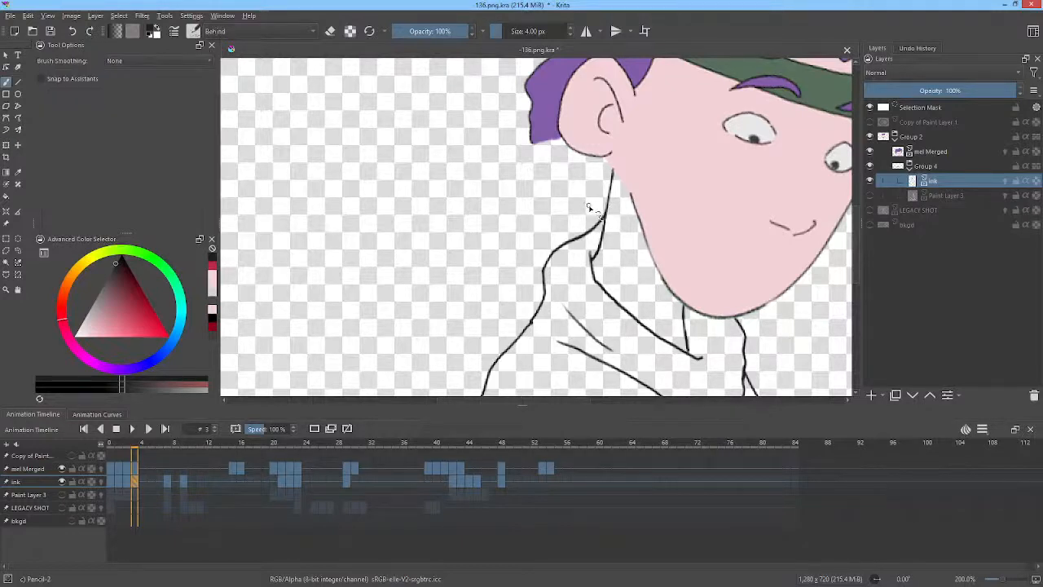
key("e")
left_click_drag(591, 224, 597, 243)
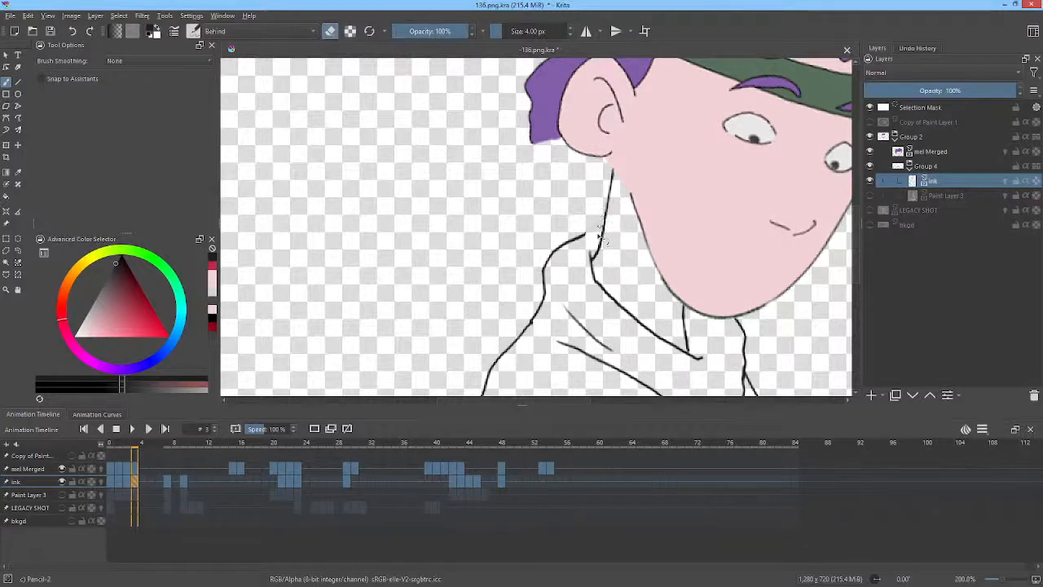
key("e")
left_click_drag(584, 236, 597, 234)
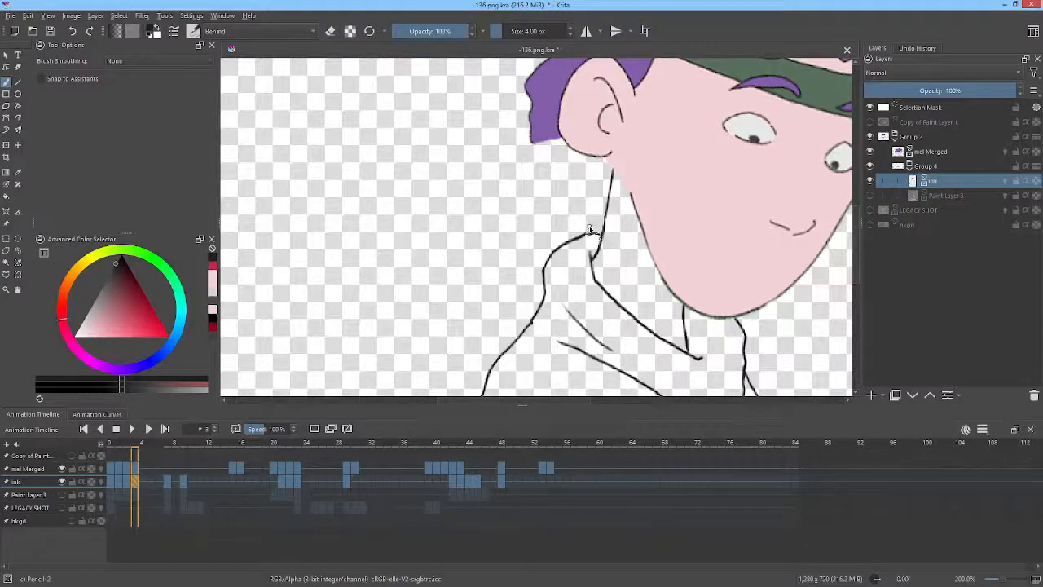
Move to frame 9 and lasso-select the short neck stroke where the collar meets the neck, then delete it.
left_click_drag(738, 261, 750, 224)
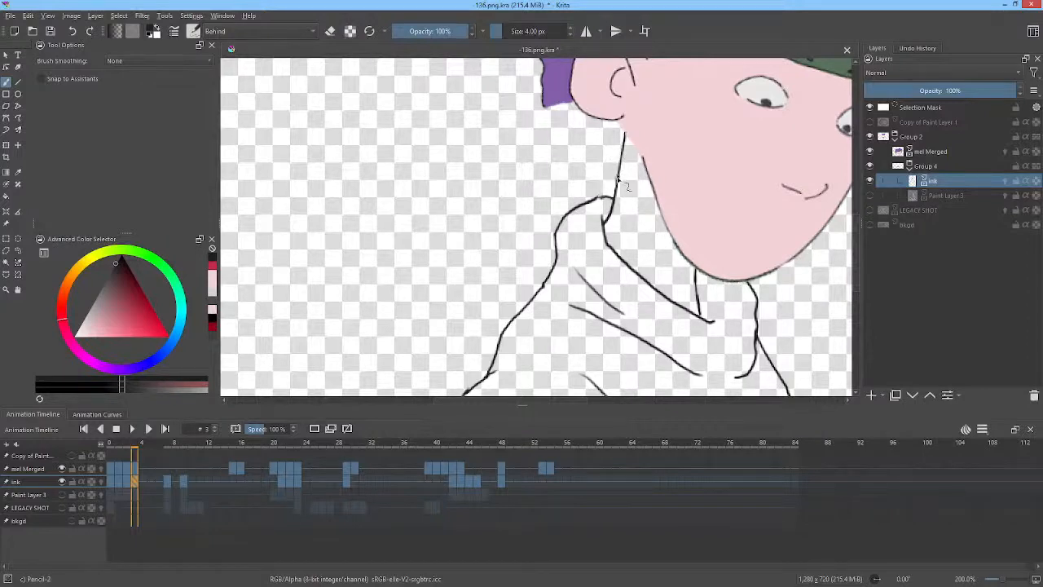
key("l")
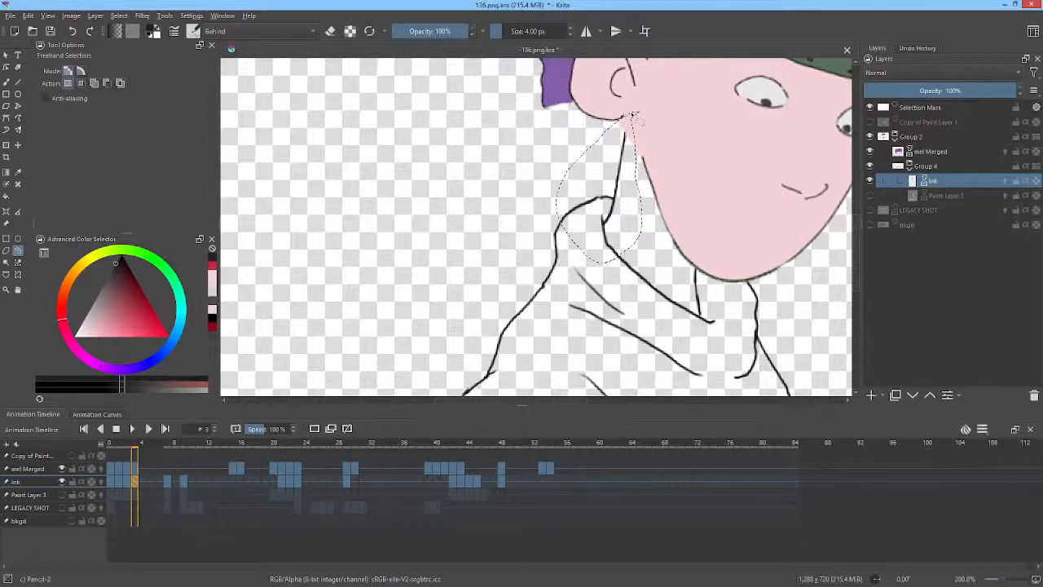
key("alt+period")
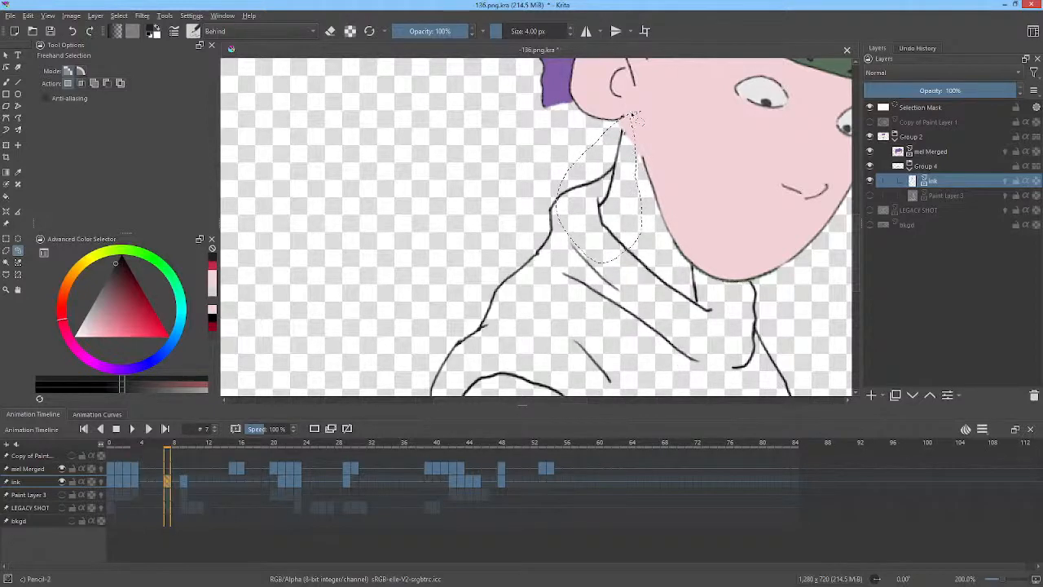
key("alt+comma")
key("alt+period")
scroll(633, 116, "down", 2)
key("alt+period")
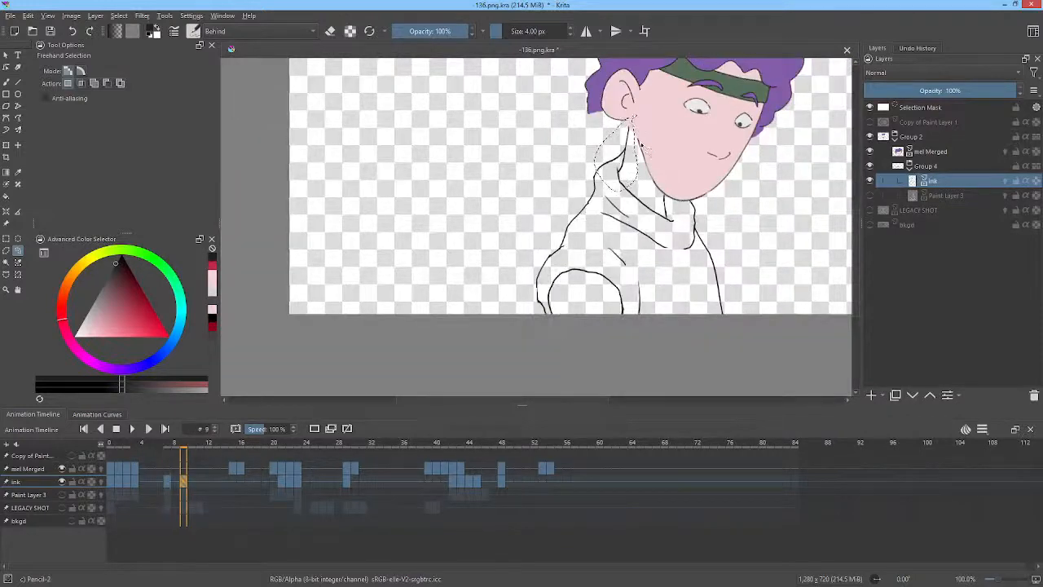
scroll(633, 139, "up", 2)
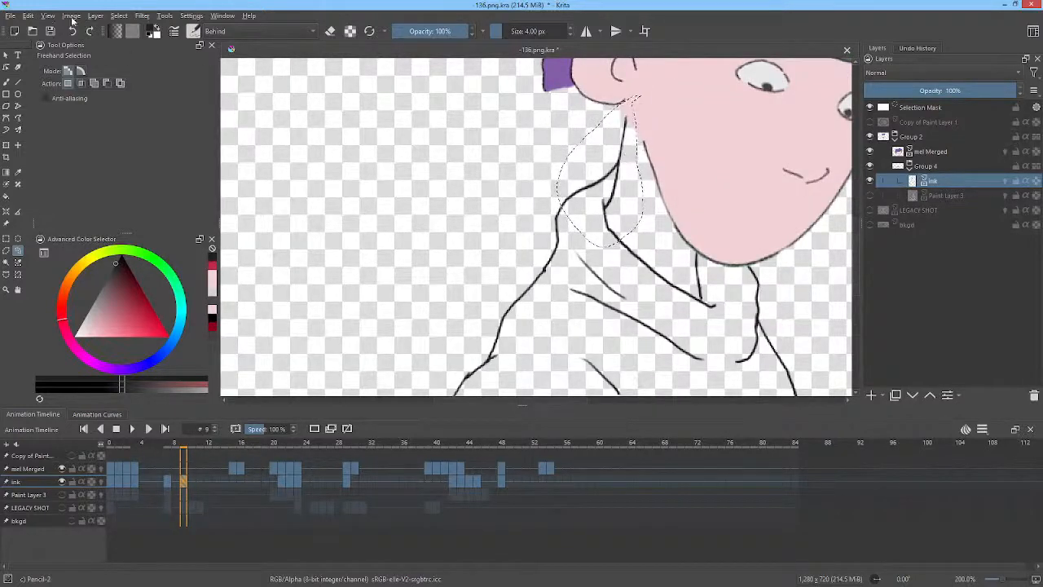
left_click(28, 16)
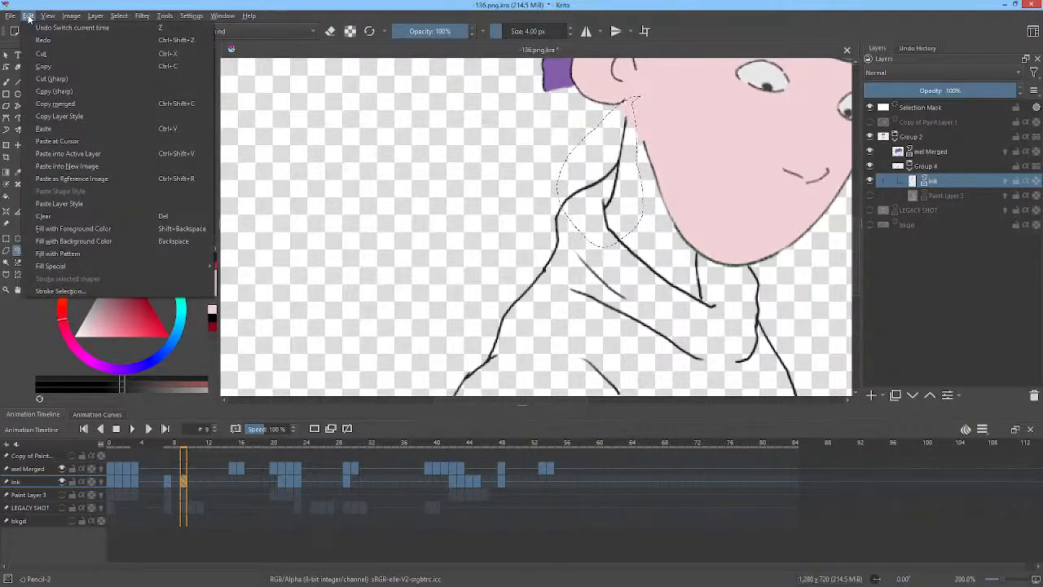
left_click(29, 18)
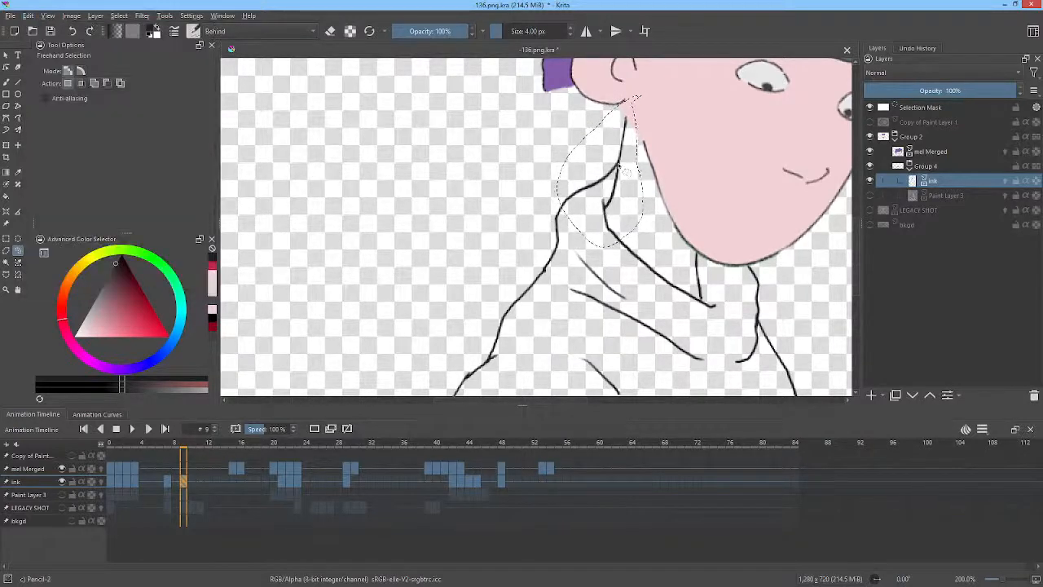
left_click_drag(620, 178, 609, 187)
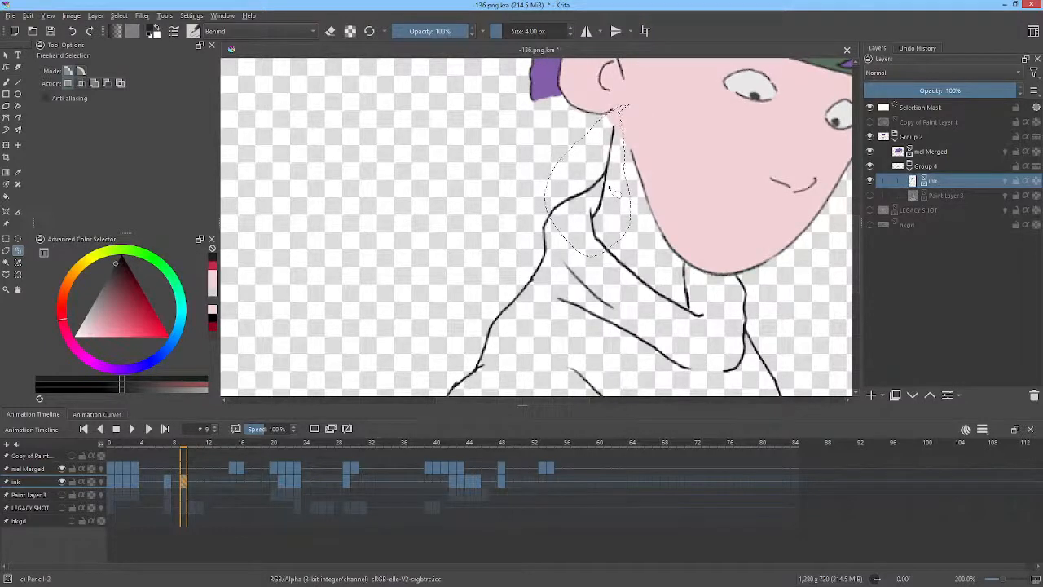
key("Delete")
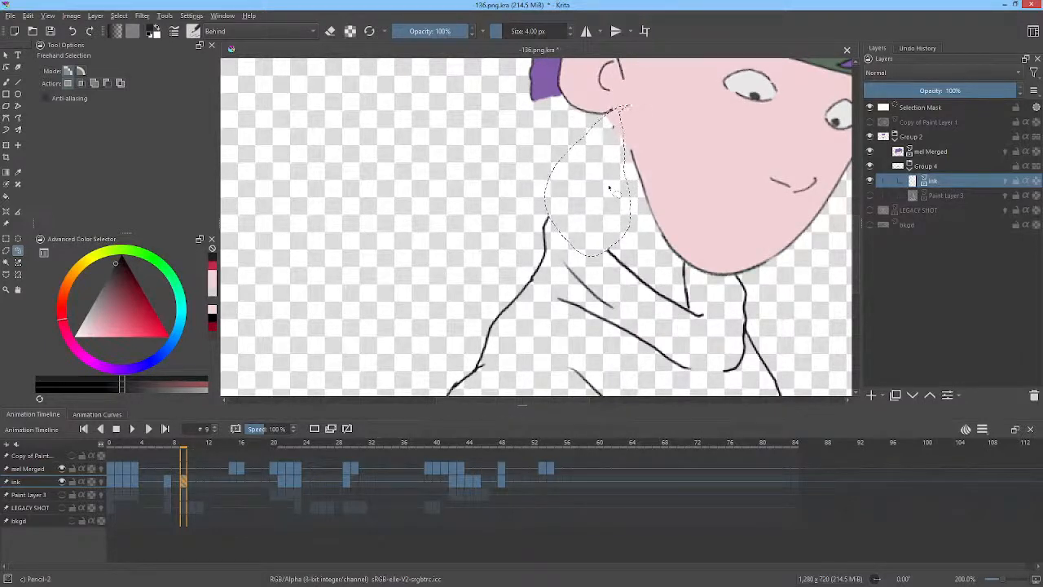
Paste the clipboard into the active layer and move the pasted lines to the left.
left_click(27, 16)
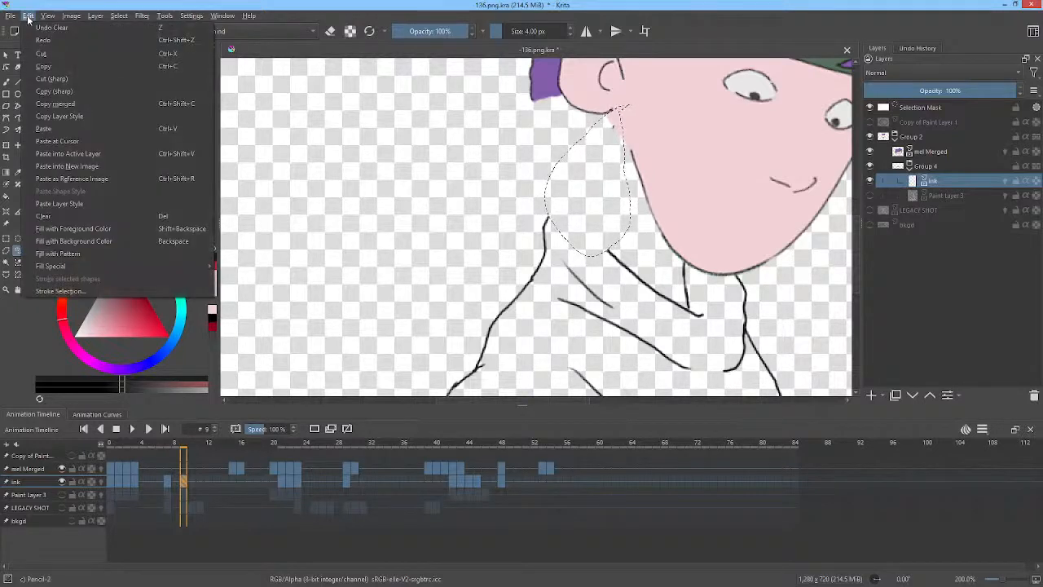
left_click(68, 153)
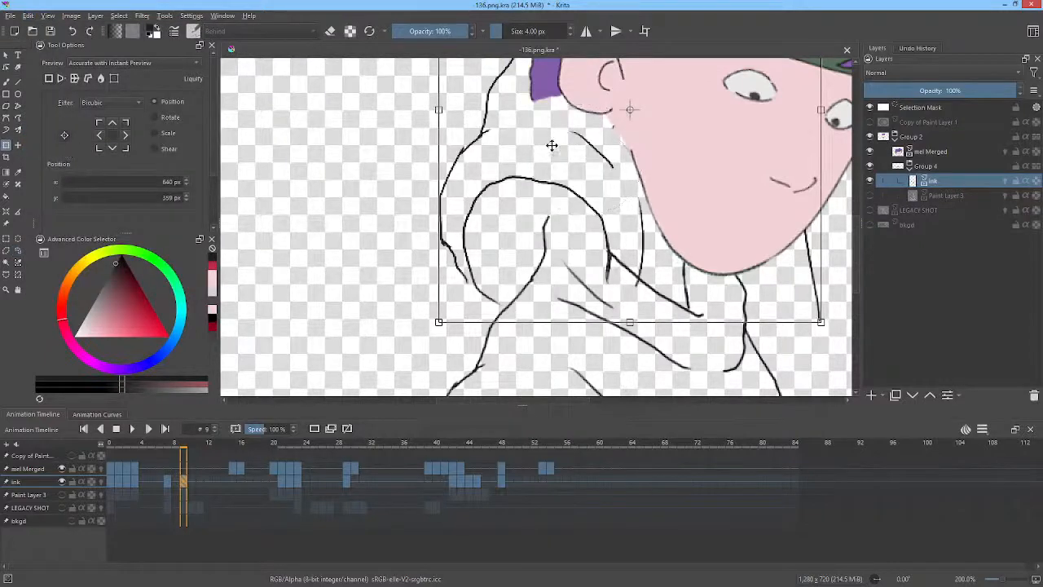
key("1")
left_click_drag(567, 133, 355, 228)
key("Return")
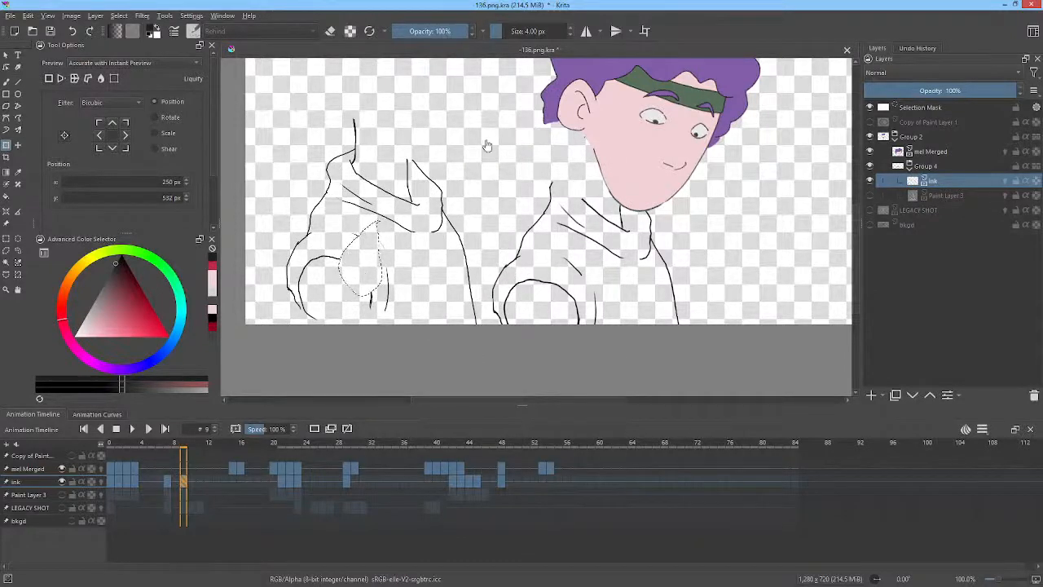
Lasso-select the pasted lines and delete them.
left_click_drag(446, 155, 501, 150)
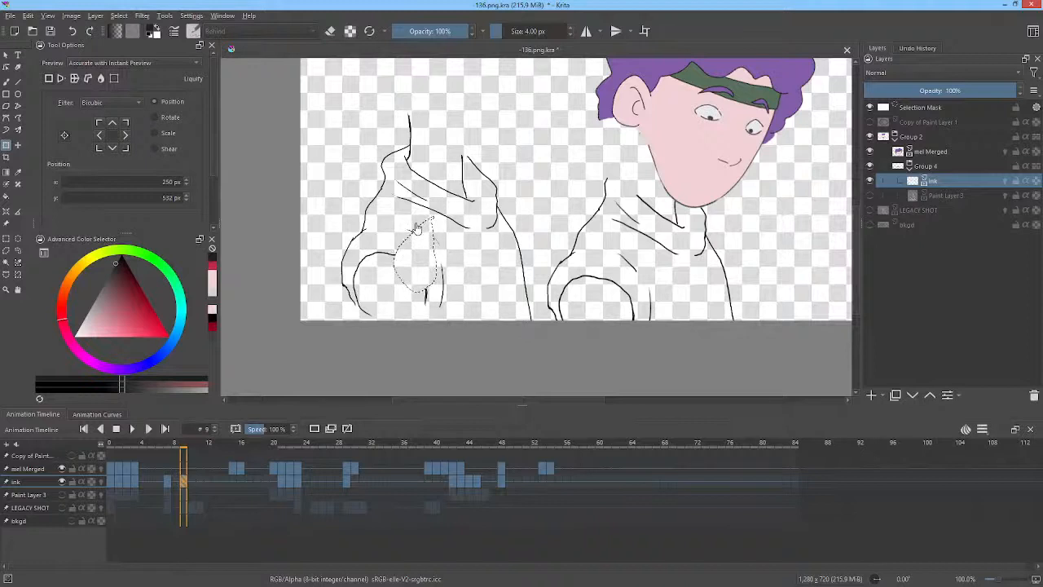
key("l")
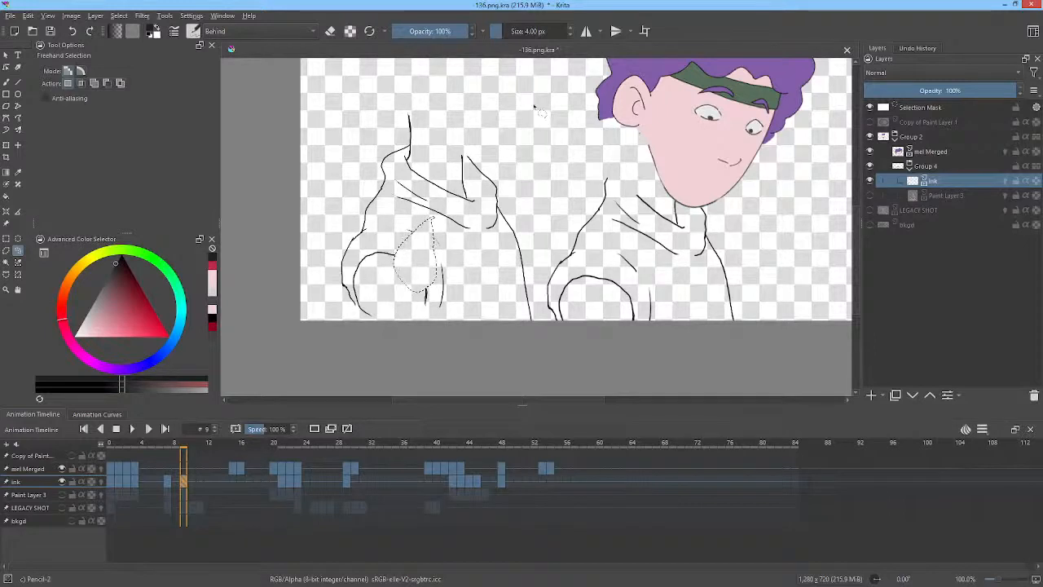
mouse_move(424, 88)
left_mouse_down()
mouse_move(356, 175)
mouse_move(317, 272)
mouse_move(419, 355)
left_mouse_up()
mouse_move(534, 342)
left_mouse_down()
mouse_move(542, 232)
mouse_move(479, 103)
left_mouse_up()
key("Delete")
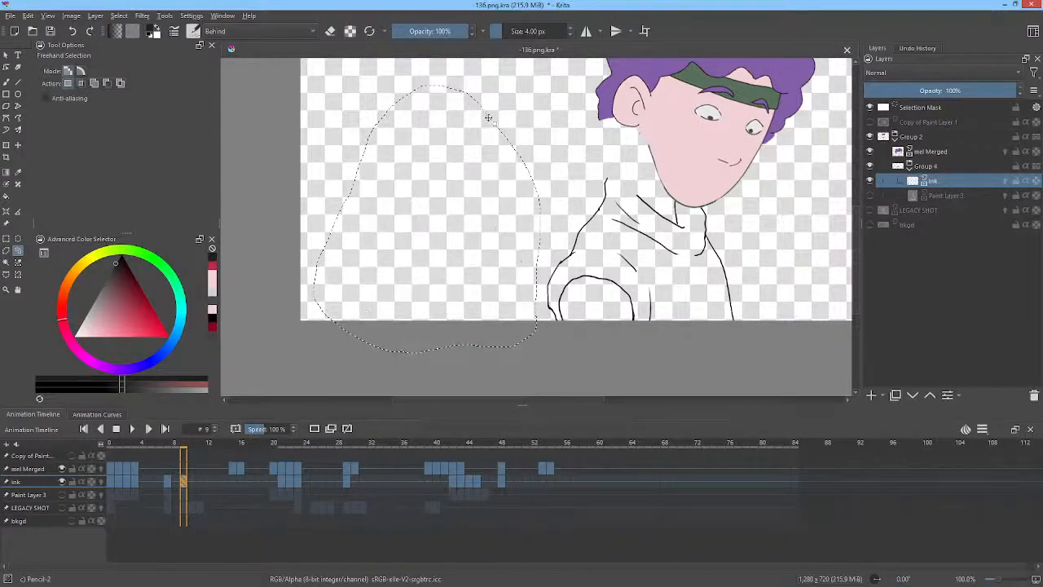
Select the whole canvas and flip between ink frames 3, 7 and 9, then scrub to frame 21.
key("ctrl+a")
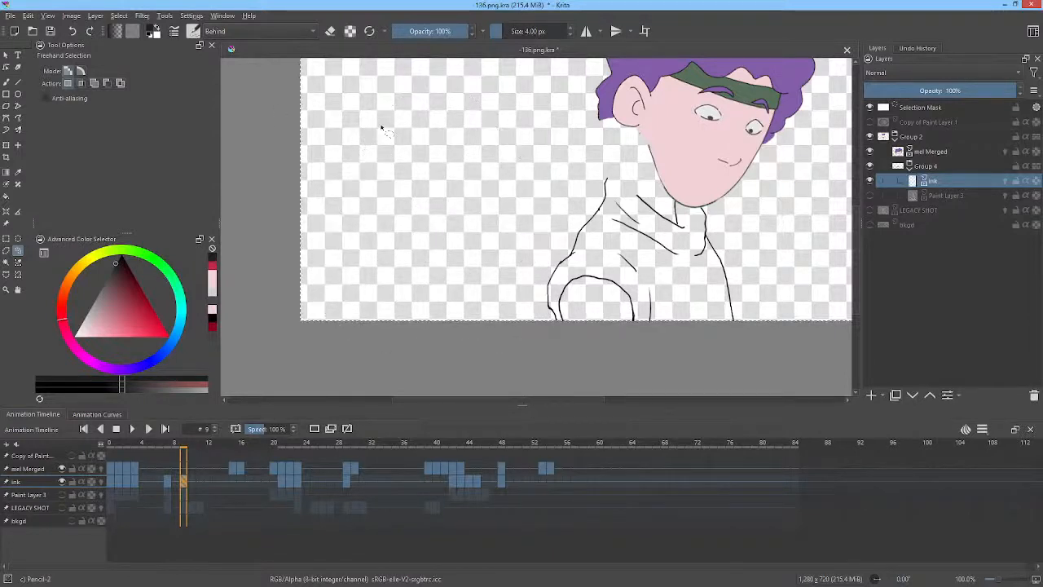
left_click_drag(649, 182, 642, 198)
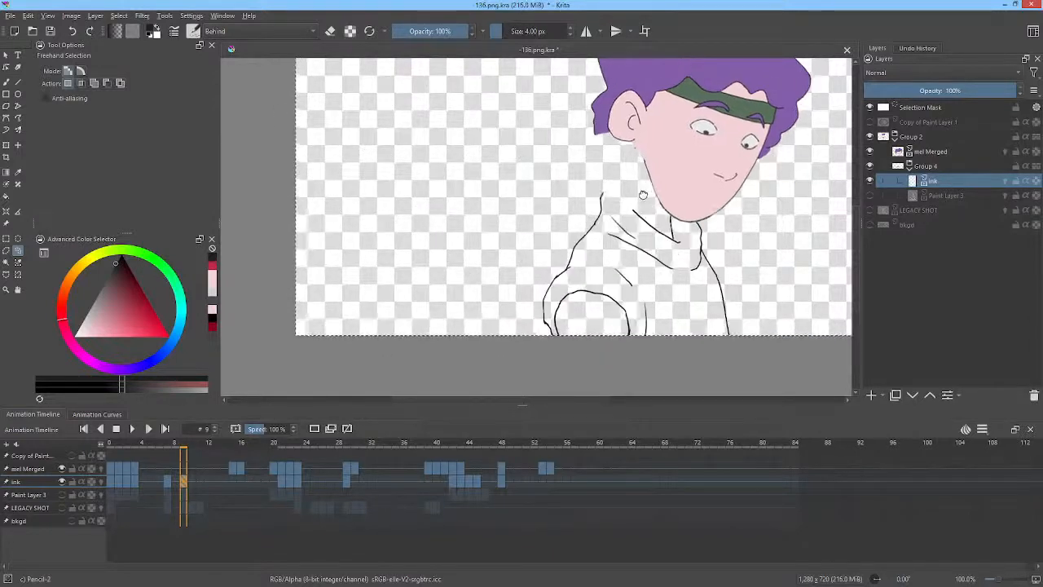
left_click(167, 483)
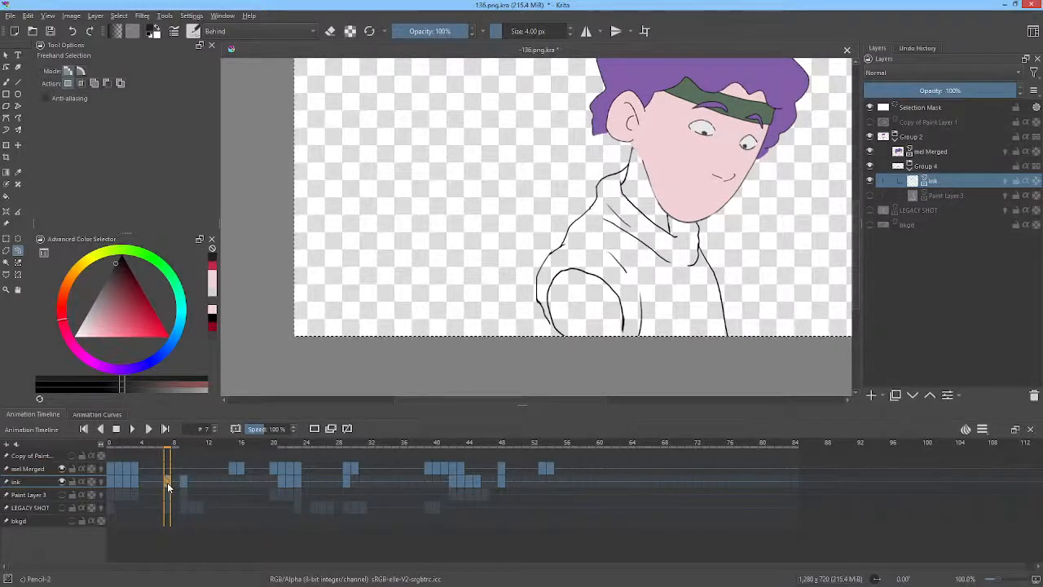
left_click(135, 481)
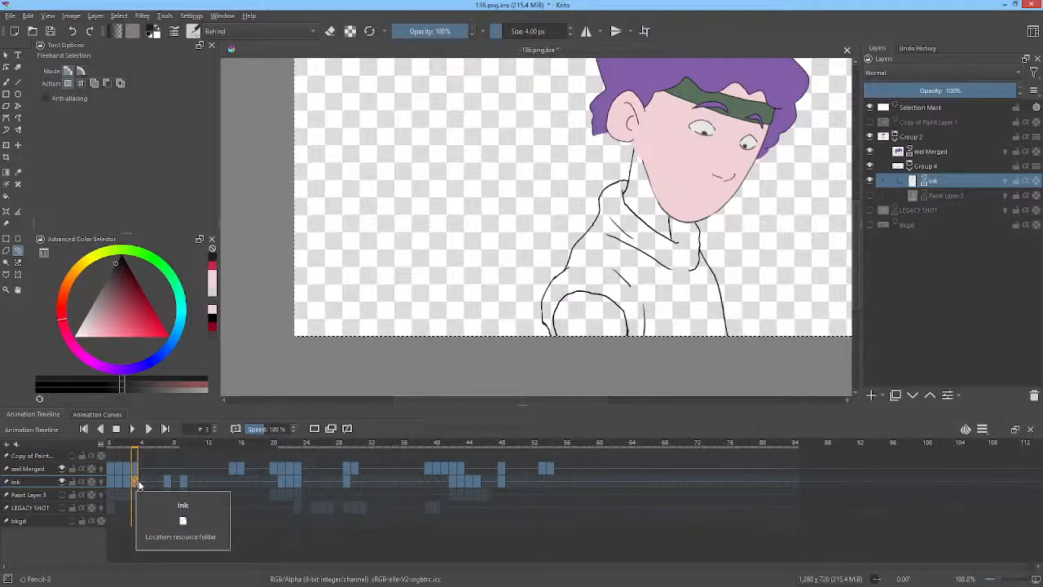
left_click(187, 484)
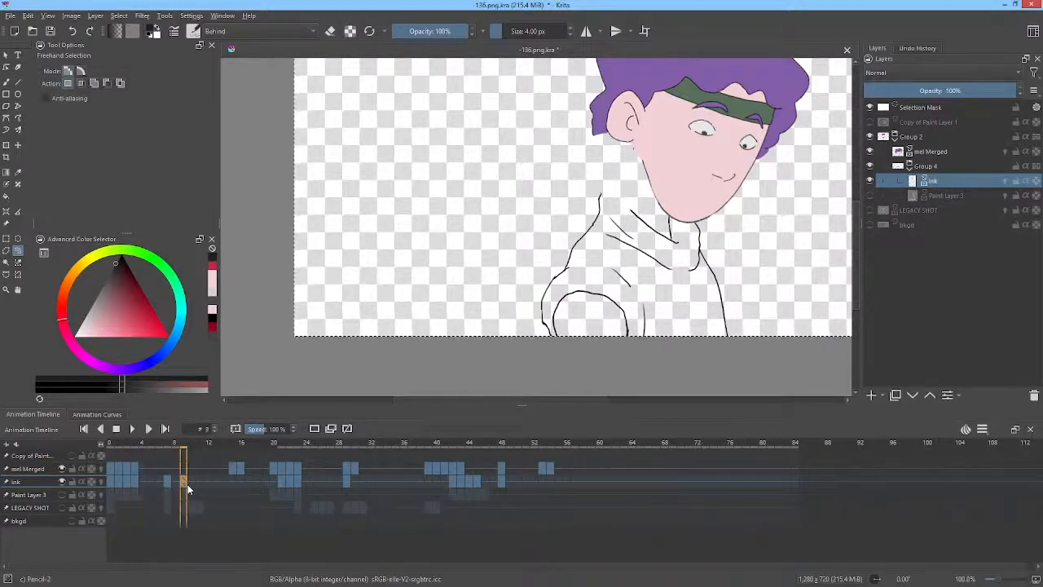
left_click(139, 483)
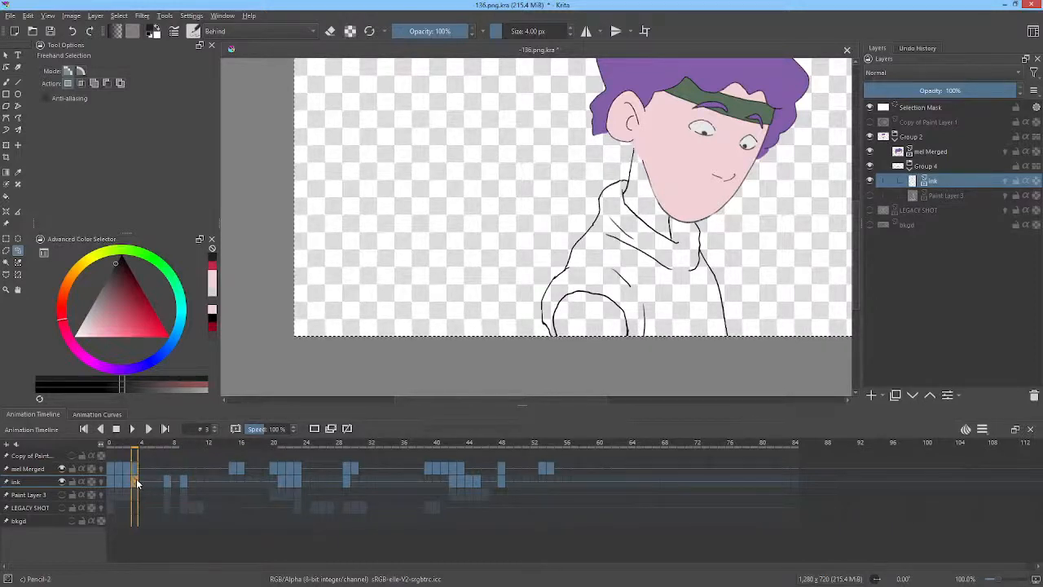
mouse_move(137, 482)
left_mouse_down()
mouse_move(167, 465)
mouse_move(186, 479)
mouse_move(202, 449)
mouse_move(332, 479)
mouse_move(268, 479)
mouse_move(289, 475)
mouse_move(270, 477)
mouse_move(280, 479)
left_mouse_up()
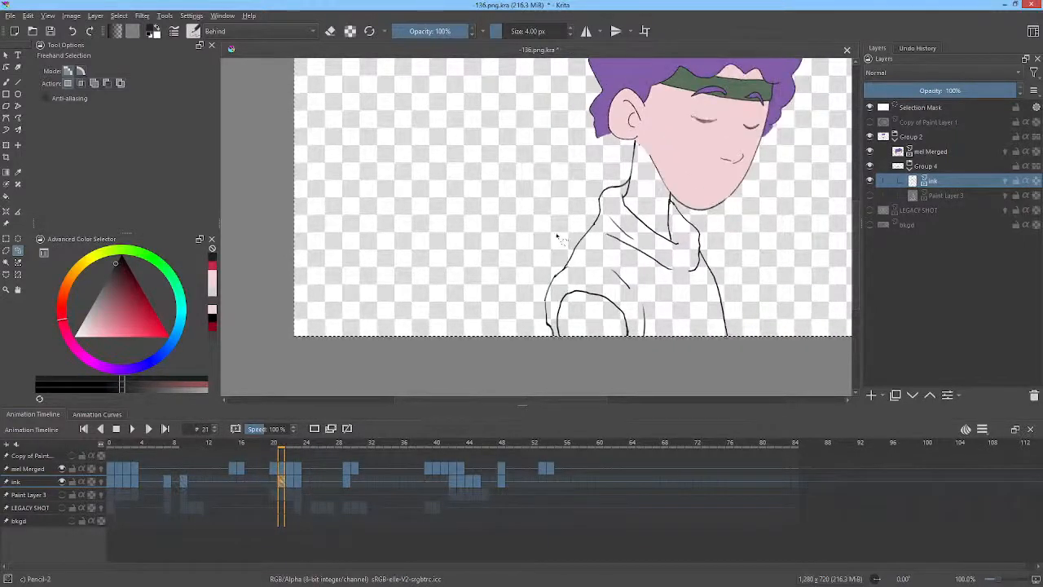
On frame 21, erase the neck stroke above the collar, deselect, and redraw it with the brush.
scroll(626, 204, "up", 5)
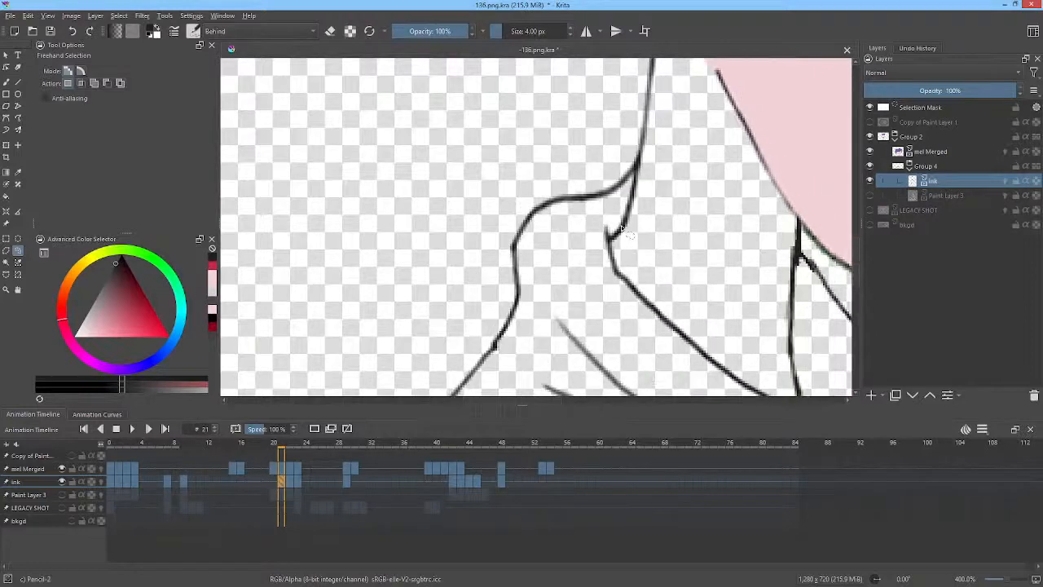
key("e")
left_click_drag(638, 152, 633, 134)
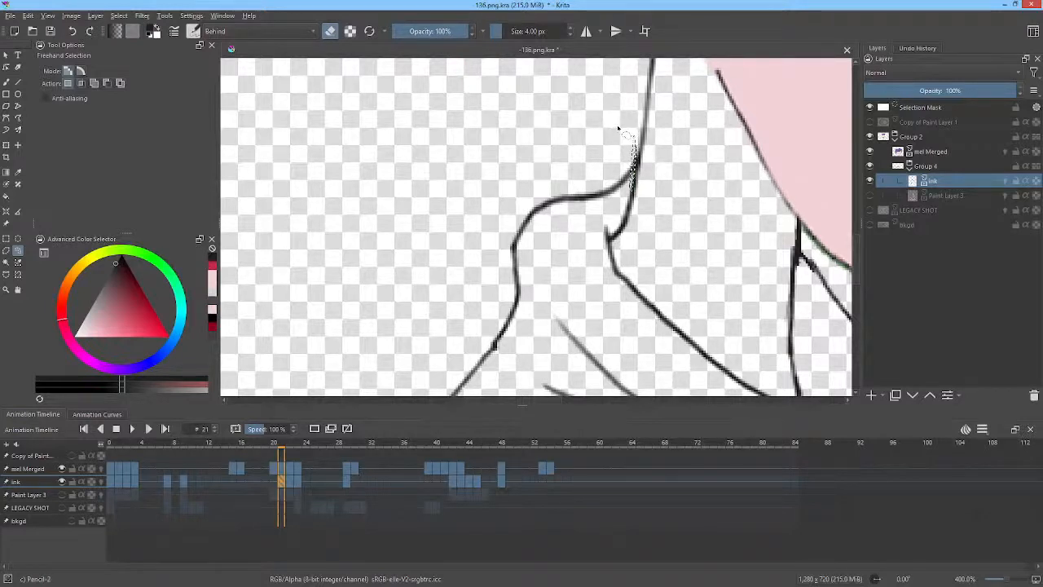
key("ctrl+shift+a")
key("b")
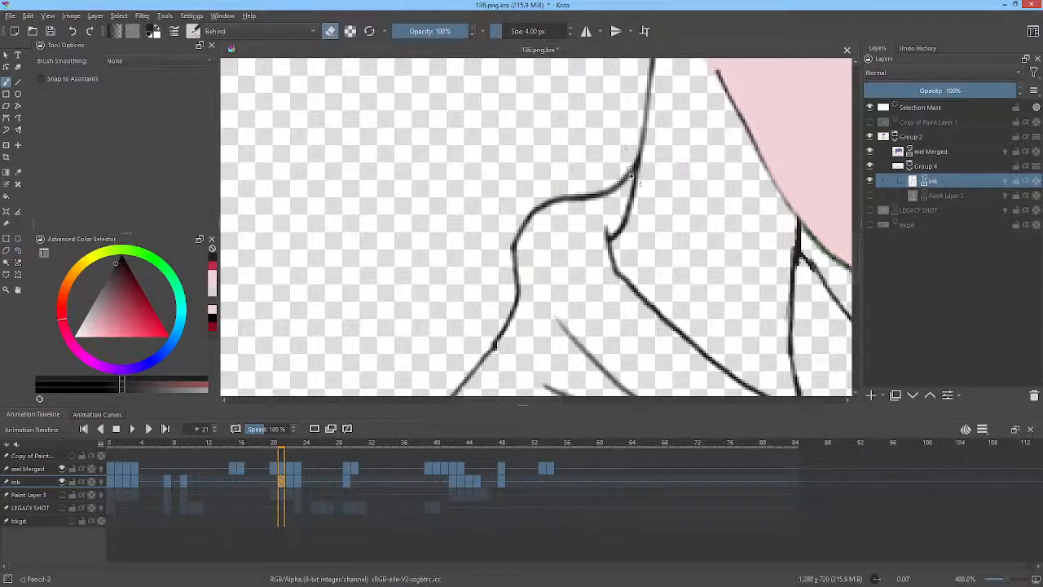
mouse_move(630, 171)
left_mouse_down()
mouse_move(585, 213)
mouse_move(629, 167)
mouse_move(619, 188)
mouse_move(589, 197)
mouse_move(627, 196)
left_mouse_up()
key("e")
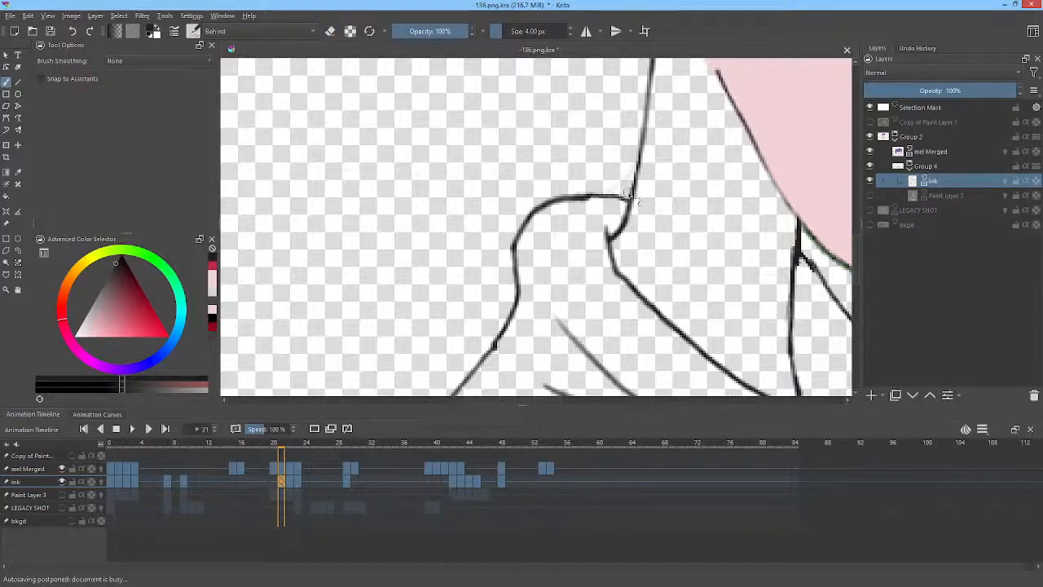
Erase and rework the neck line where it meets the collar on frames 22 and 23.
key("Right")
key("e")
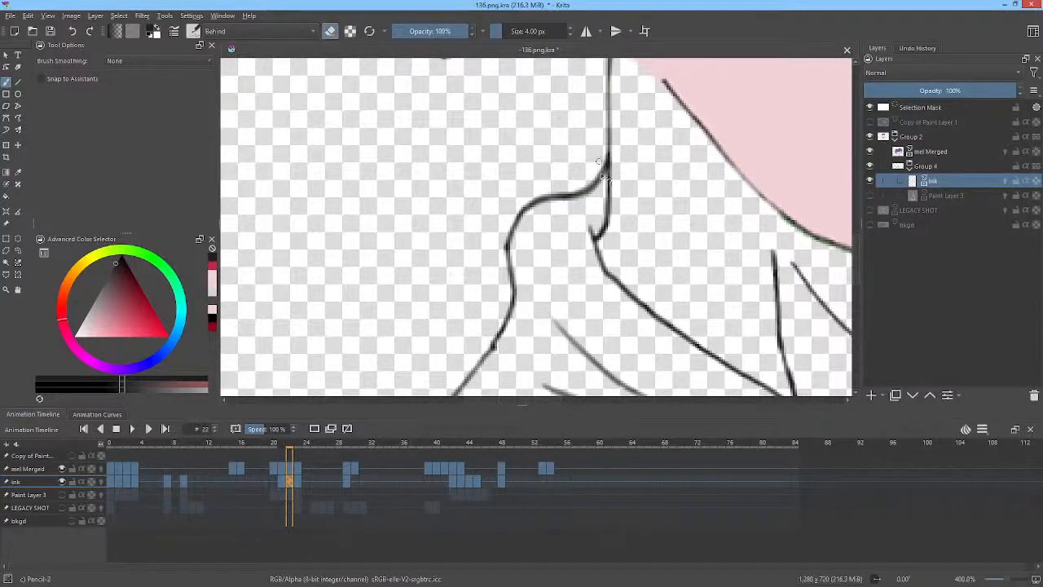
mouse_move(599, 161)
left_mouse_down()
mouse_move(611, 156)
mouse_move(607, 180)
mouse_move(581, 208)
mouse_move(605, 156)
mouse_move(581, 192)
mouse_move(609, 199)
left_mouse_up()
key("e")
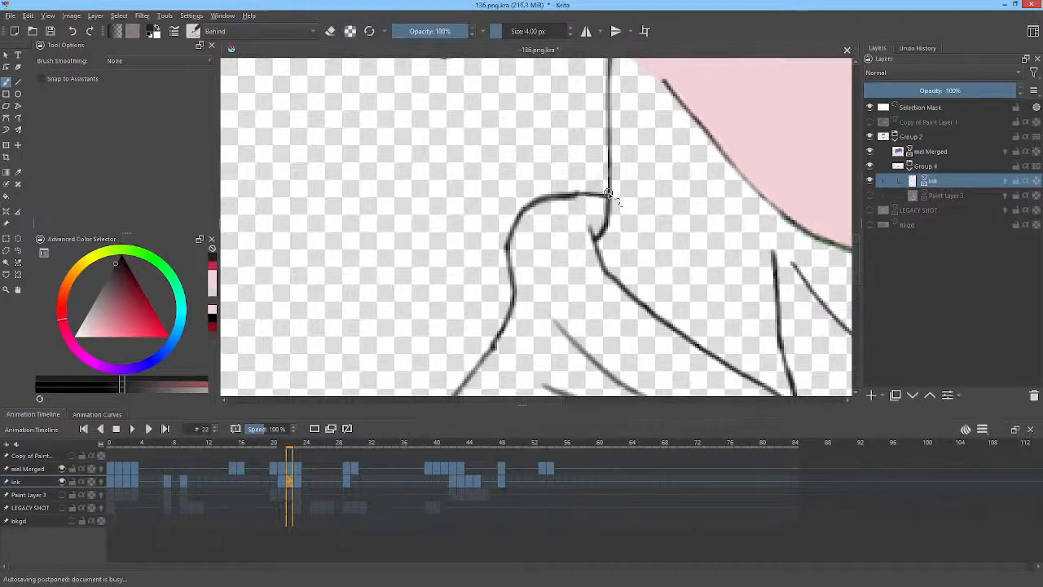
key("Right")
key("e")
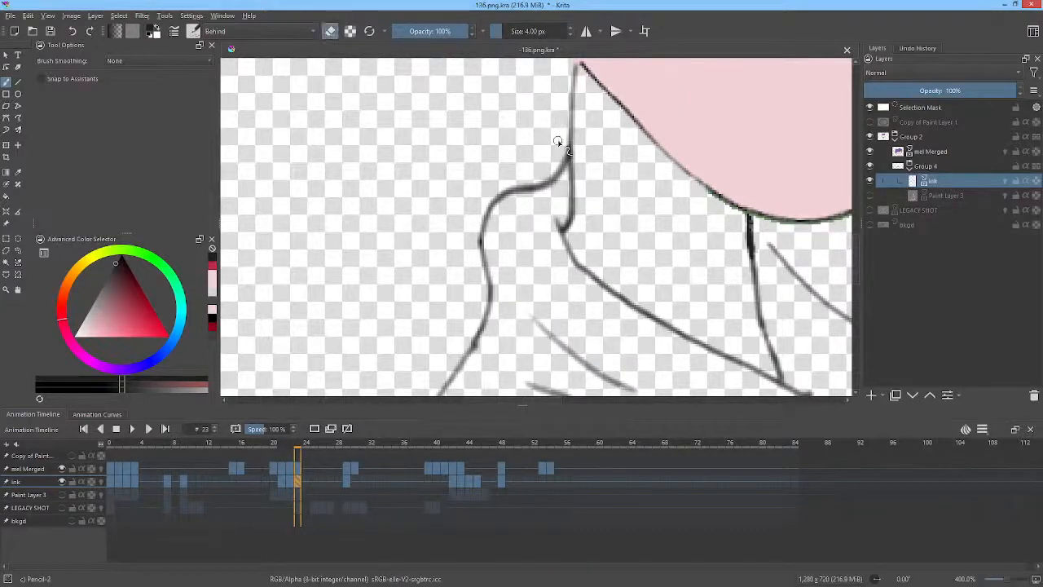
mouse_move(565, 155)
left_mouse_down()
mouse_move(555, 184)
mouse_move(561, 120)
mouse_move(519, 118)
mouse_move(555, 167)
mouse_move(570, 192)
left_mouse_up()
key("e")
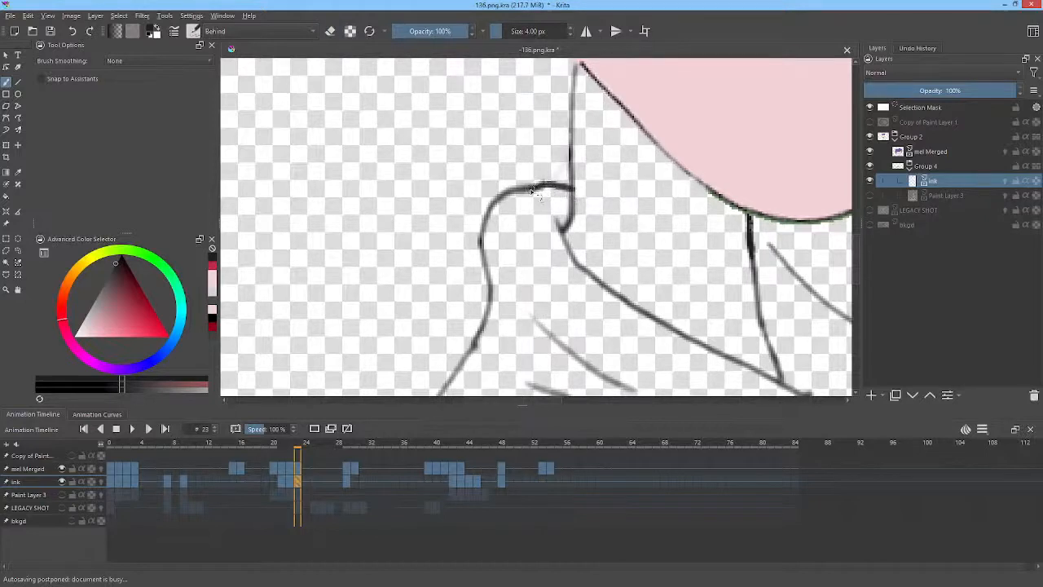
On frame 28, erase part of the neck line and redraw the collar stroke to join it.
left_click(346, 487)
key("e")
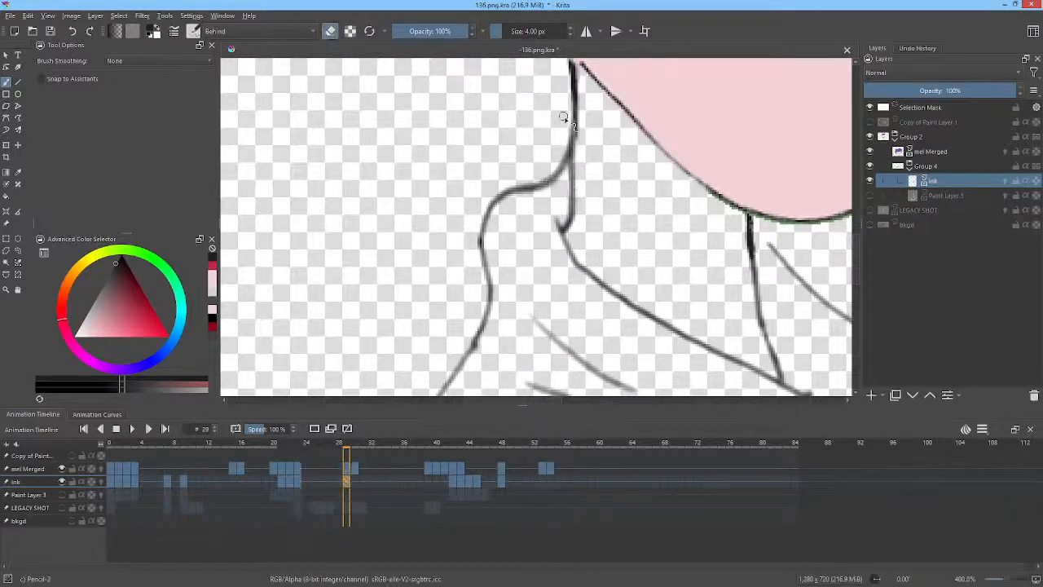
mouse_move(565, 117)
left_mouse_down()
mouse_move(571, 128)
mouse_move(575, 121)
mouse_move(543, 200)
mouse_move(565, 134)
left_mouse_up()
key("e")
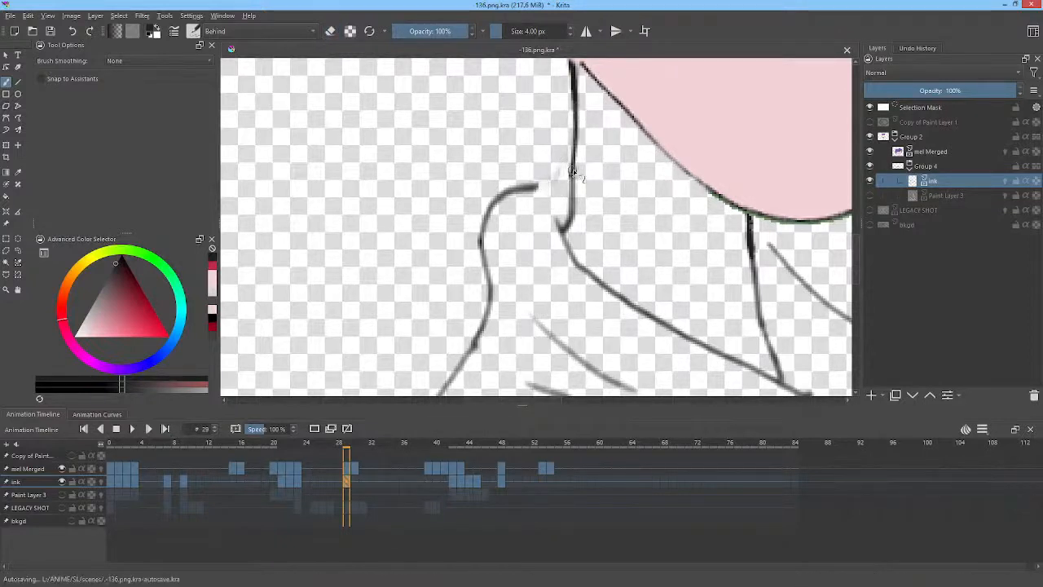
left_click_drag(544, 188, 576, 197)
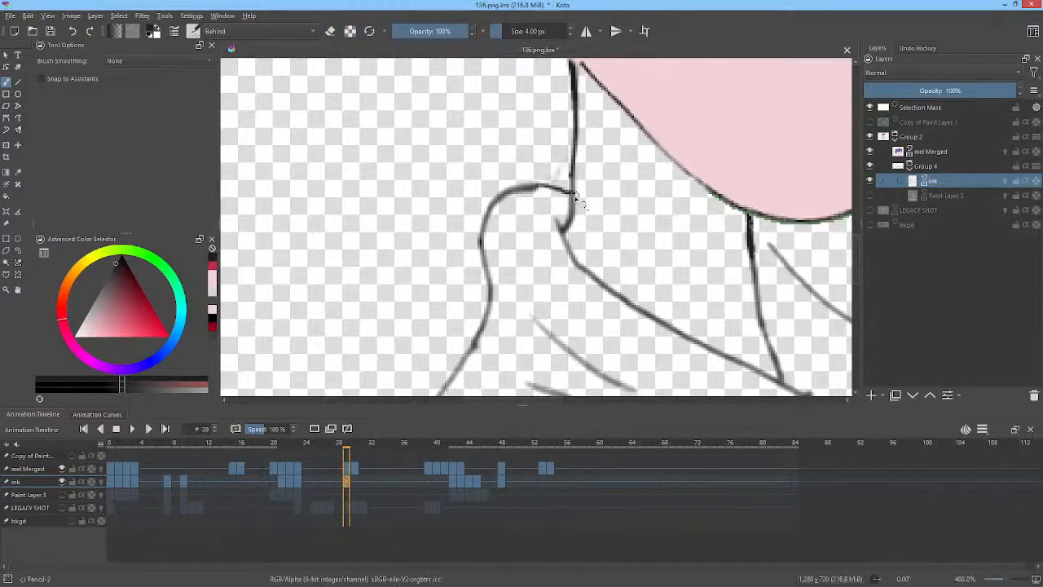
Jump ahead through keyframes to frame 44 and zoom out to the whole frame.
key("Up")
key("Up")
key("Up")
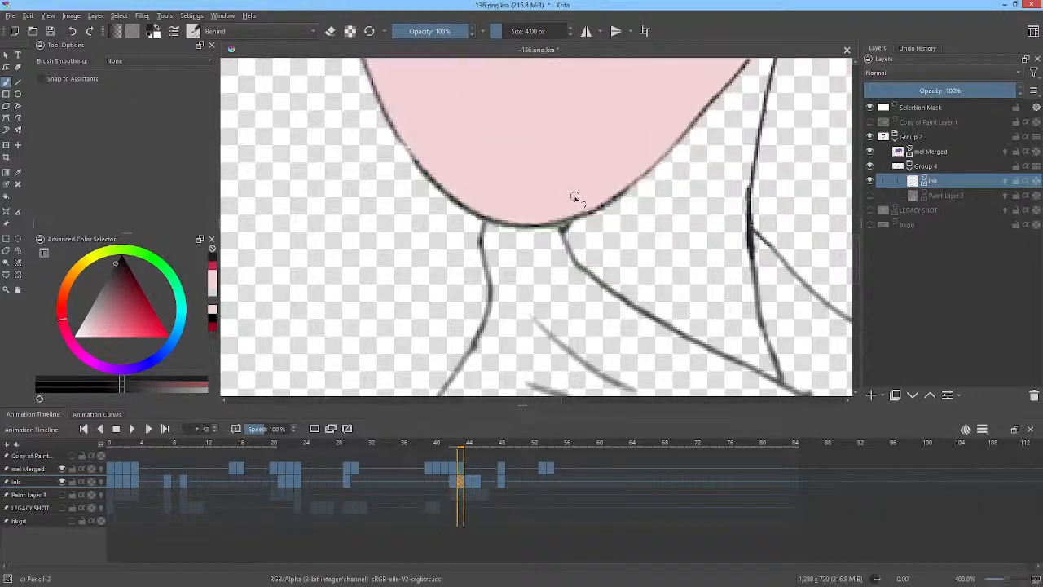
scroll(693, 218, "down", 6)
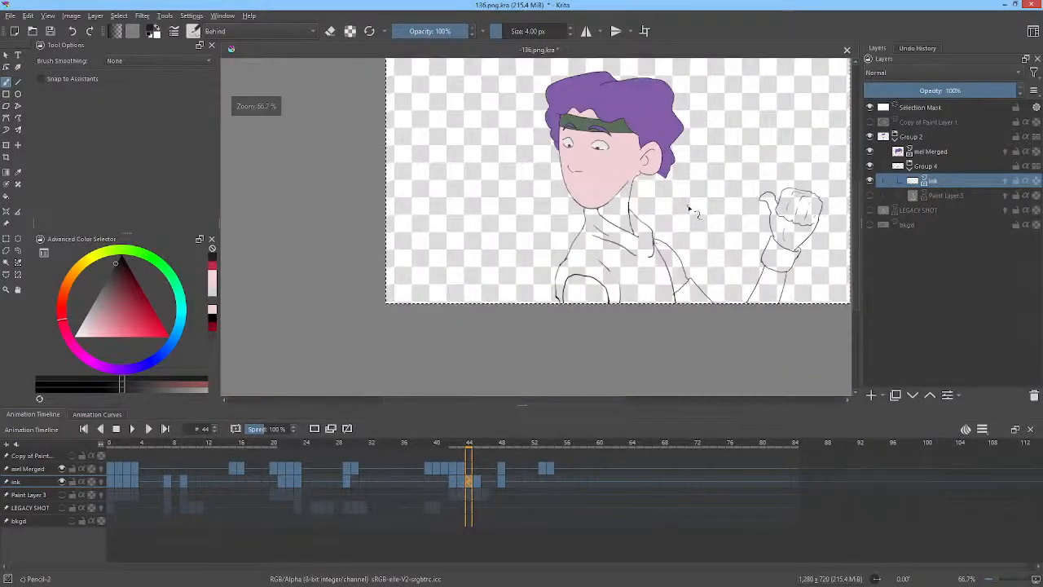
Step back and forth through the ink keyframes around frame 43 to check the line art, then save the document.
key("Up")
key("Up")
key("Down")
key("Down")
key("Down")
key("Down")
key("Up")
key("Up")
key("Up")
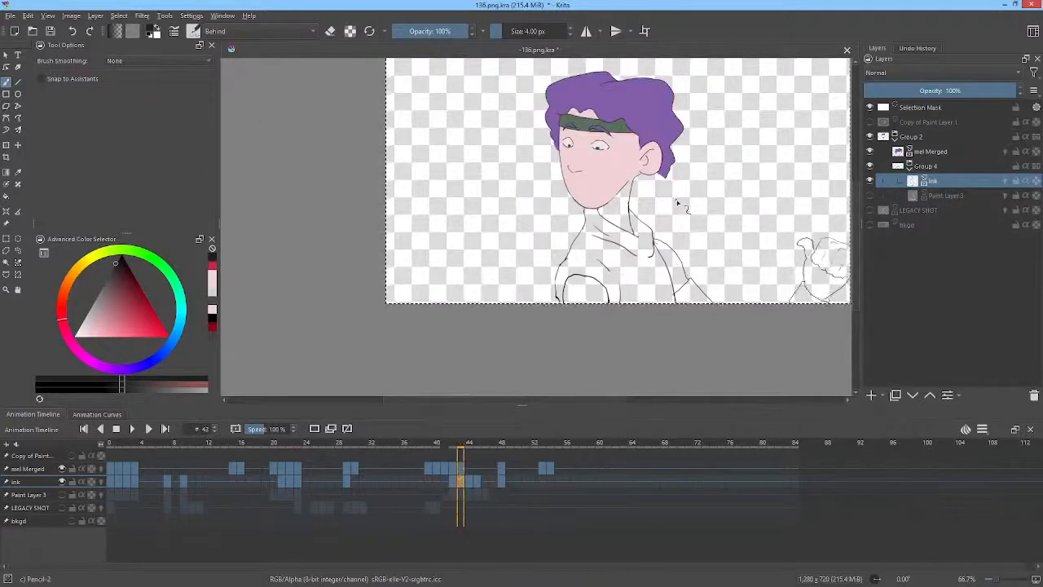
key("Down")
key("Down")
key("Down")
key("Down")
key("Up")
key("Up")
key("Up")
key("Up")
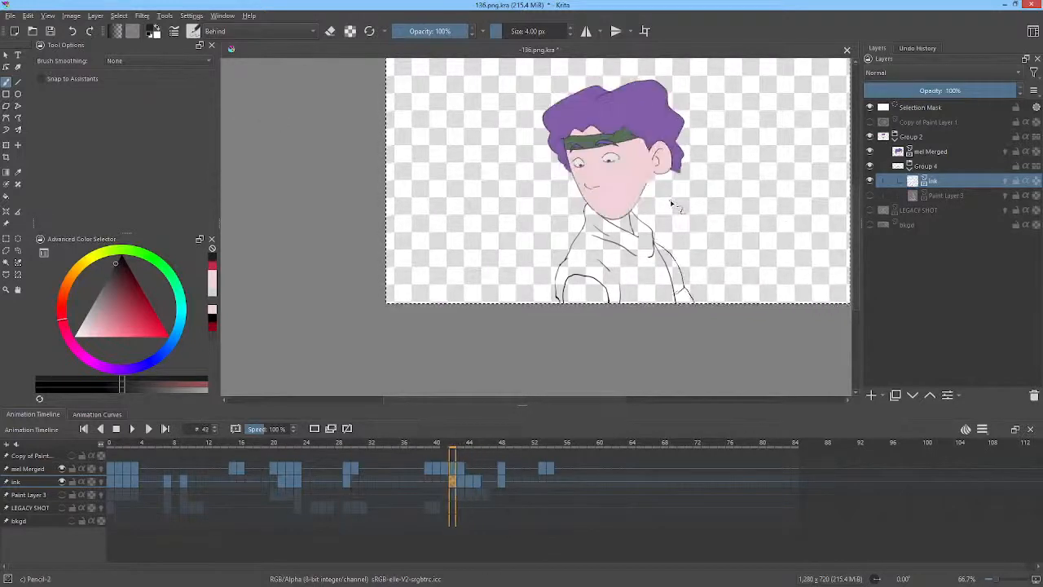
key("Down")
key("Down")
key("Down")
key("Down")
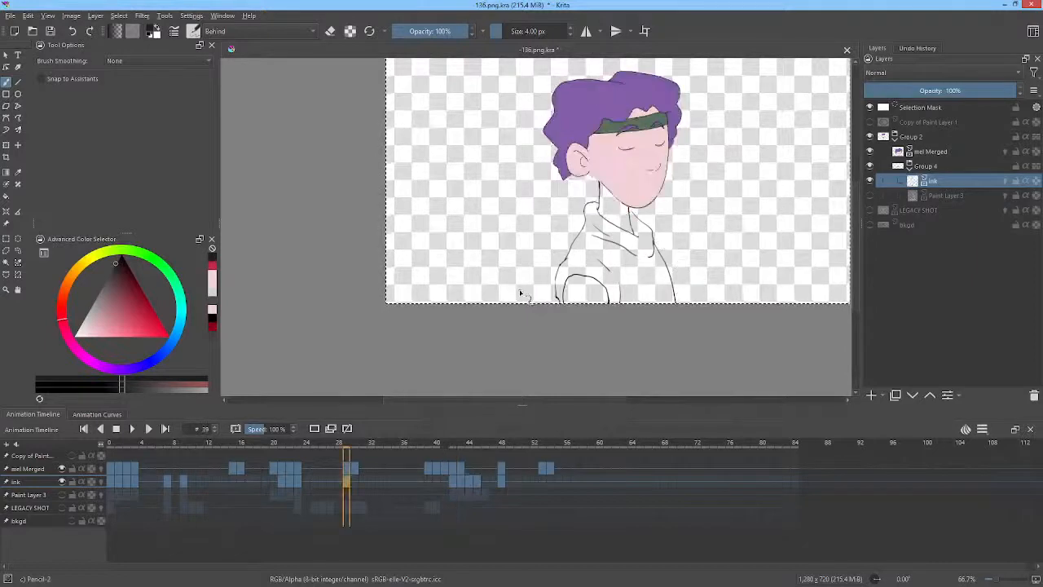
key("Up")
key("Up")
key("Up")
key("Up")
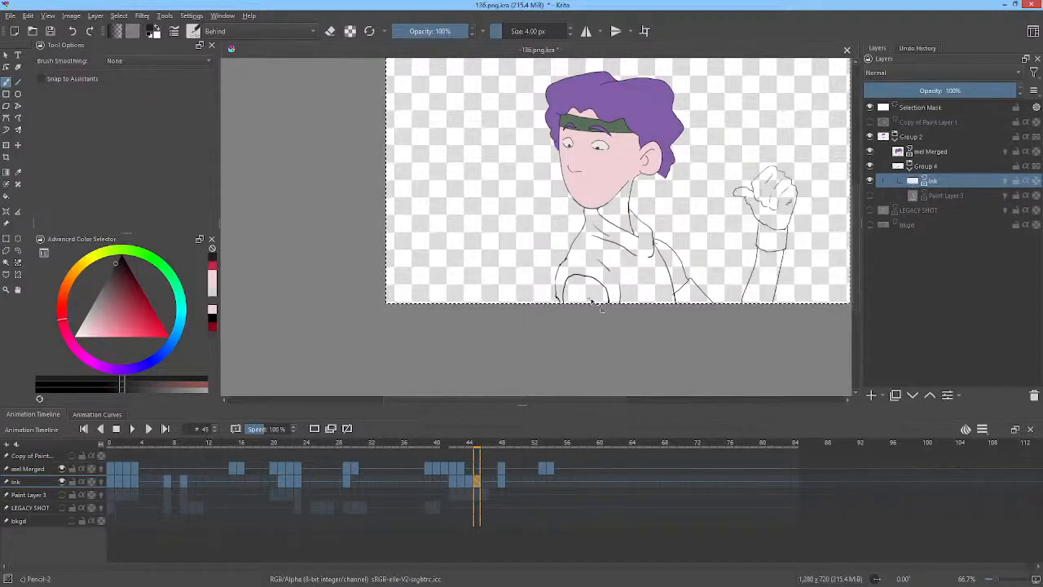
key("Down")
key("Down")
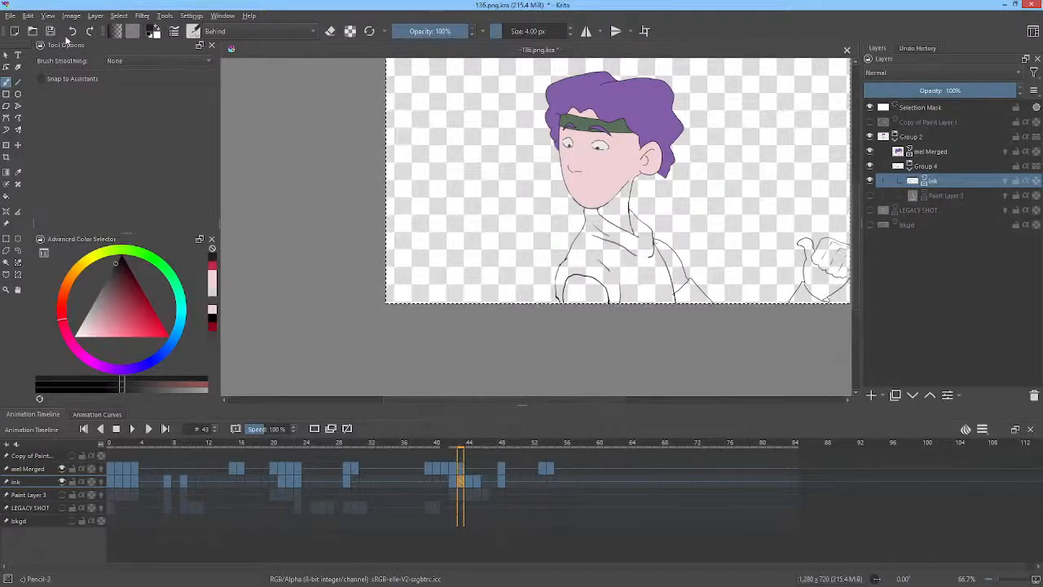
left_click(53, 34)
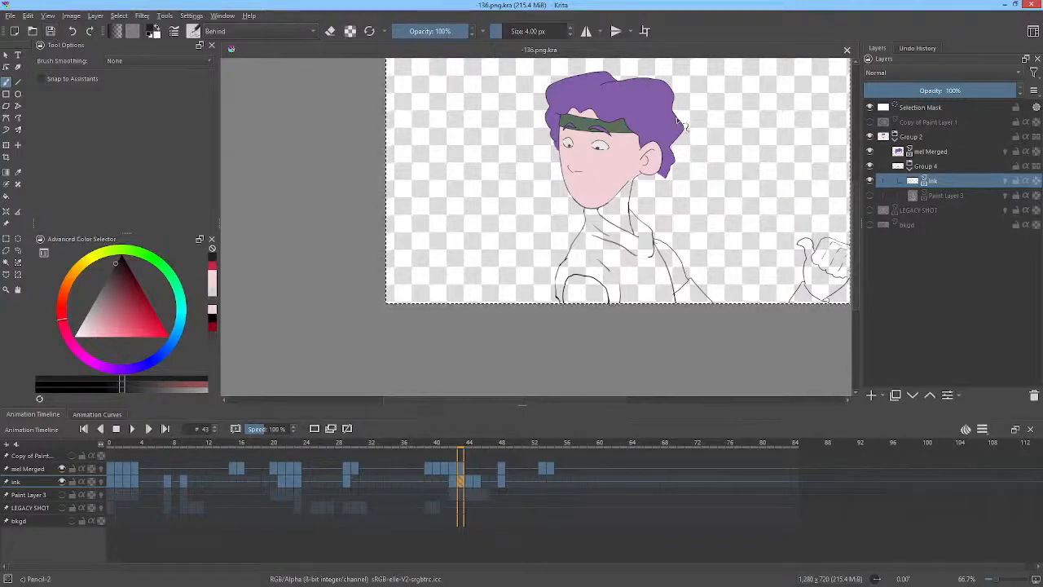
Scrub the timeline and play back sections of the animation to review the inked frames.
left_click_drag(662, 126, 595, 147)
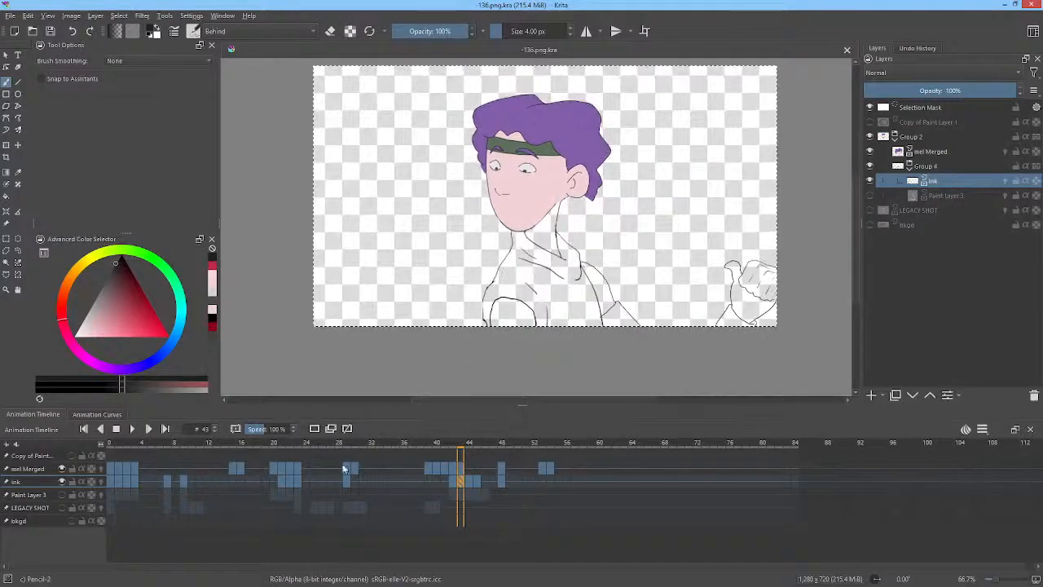
left_click_drag(118, 441, 259, 450)
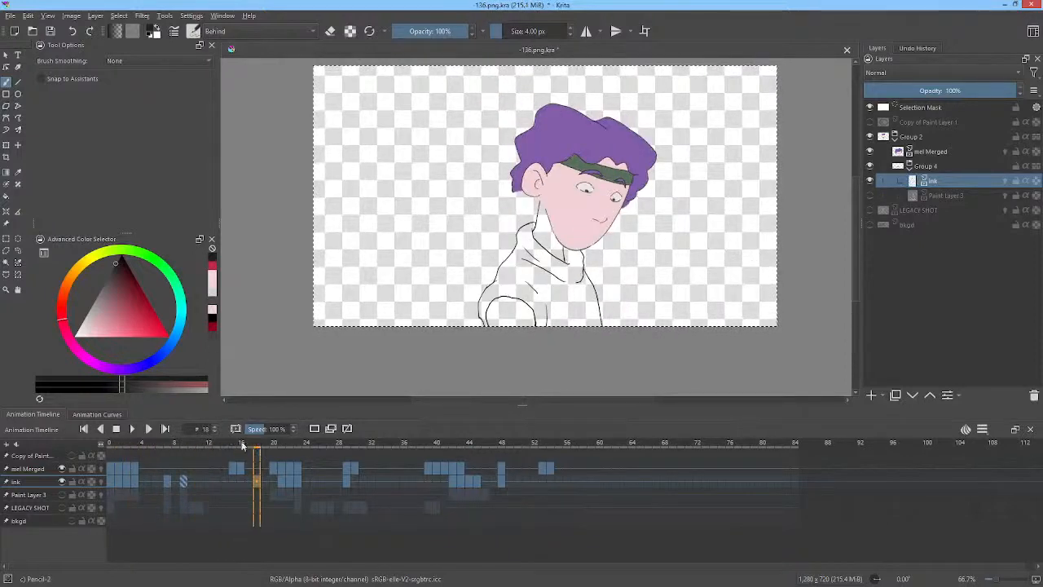
left_click(461, 475)
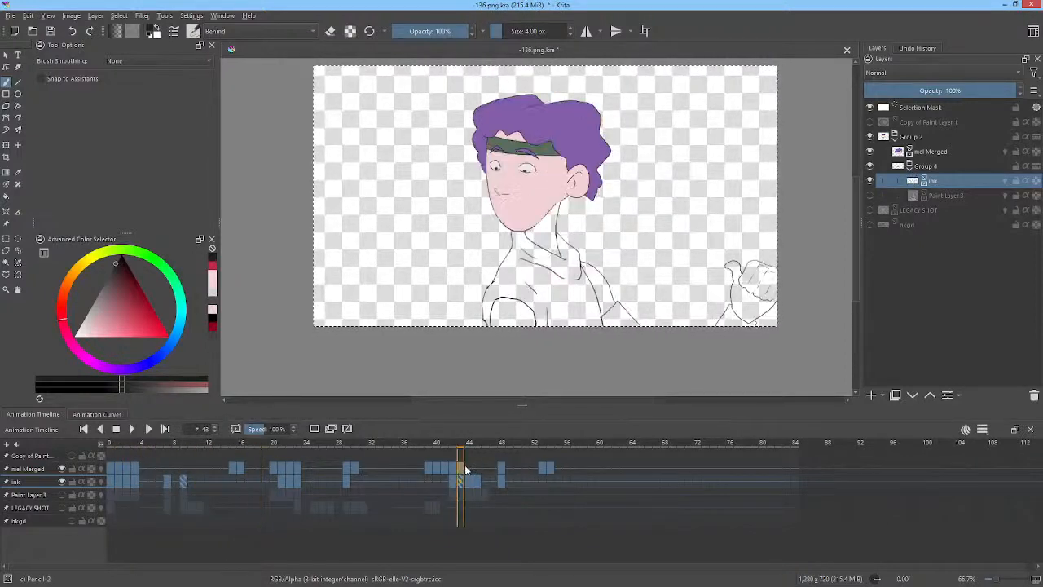
left_click(211, 467)
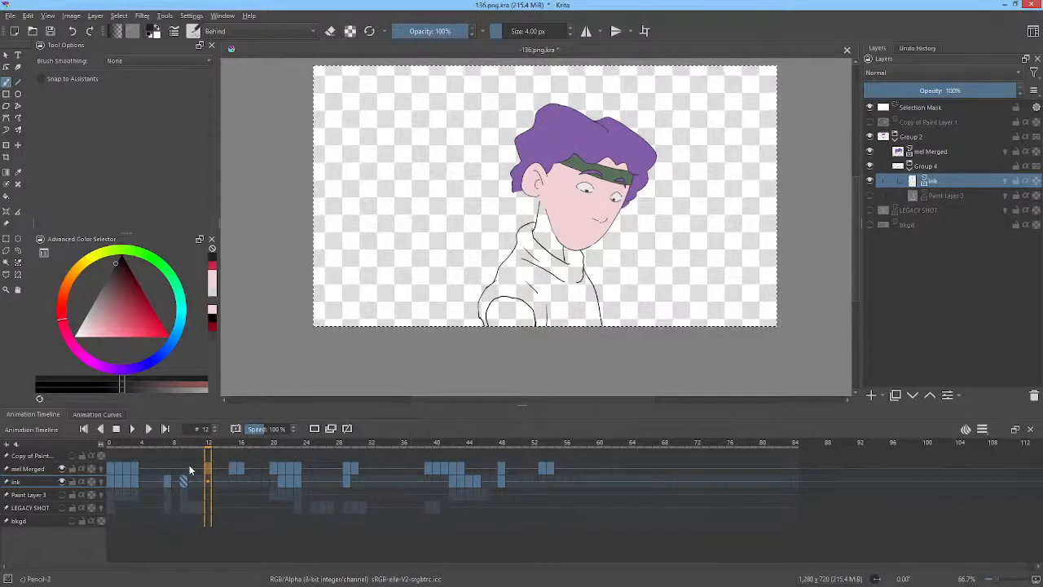
left_click(191, 469)
key("space")
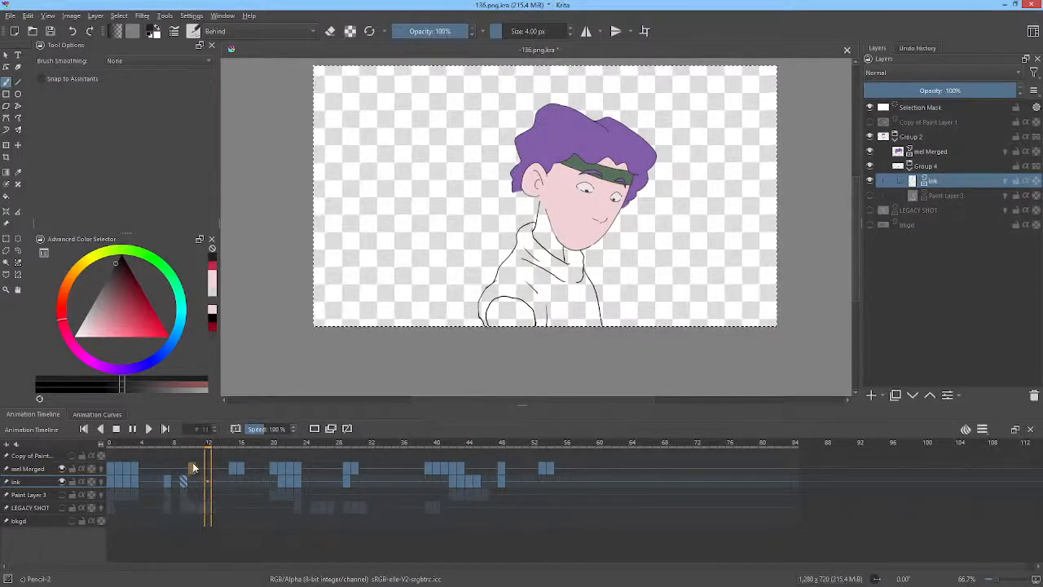
key("space")
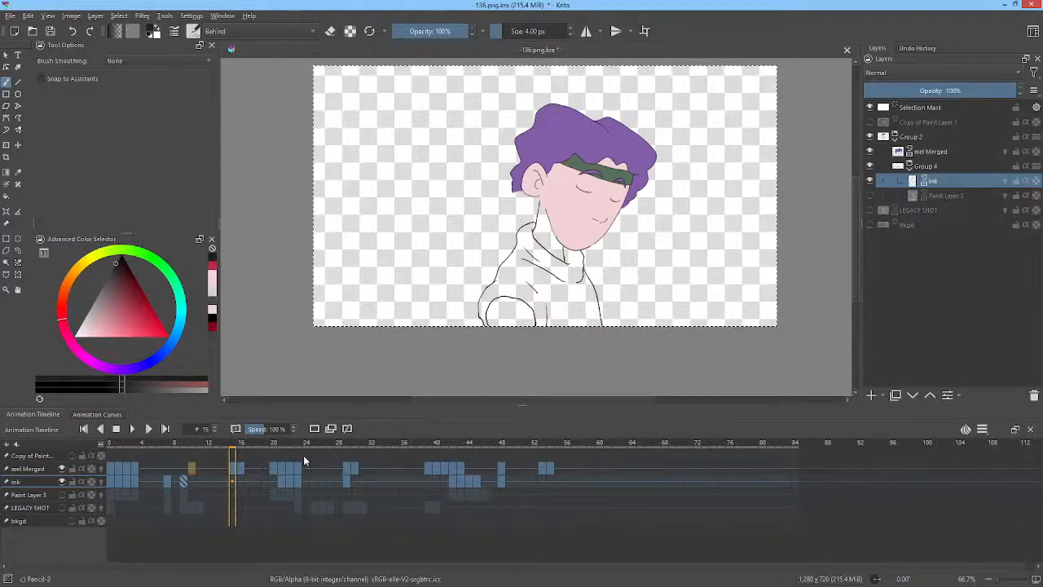
left_click(381, 467)
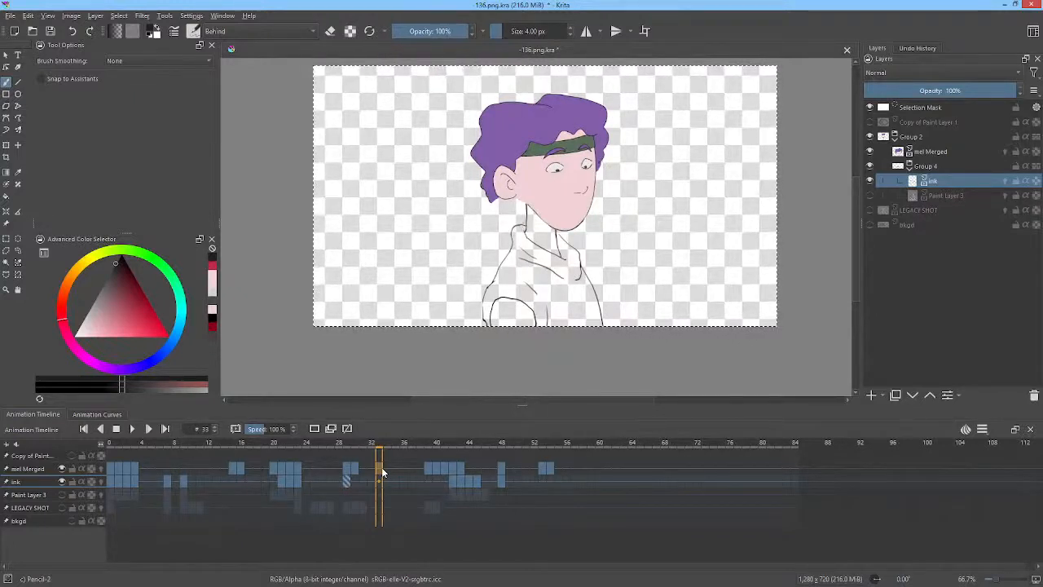
left_click(404, 468)
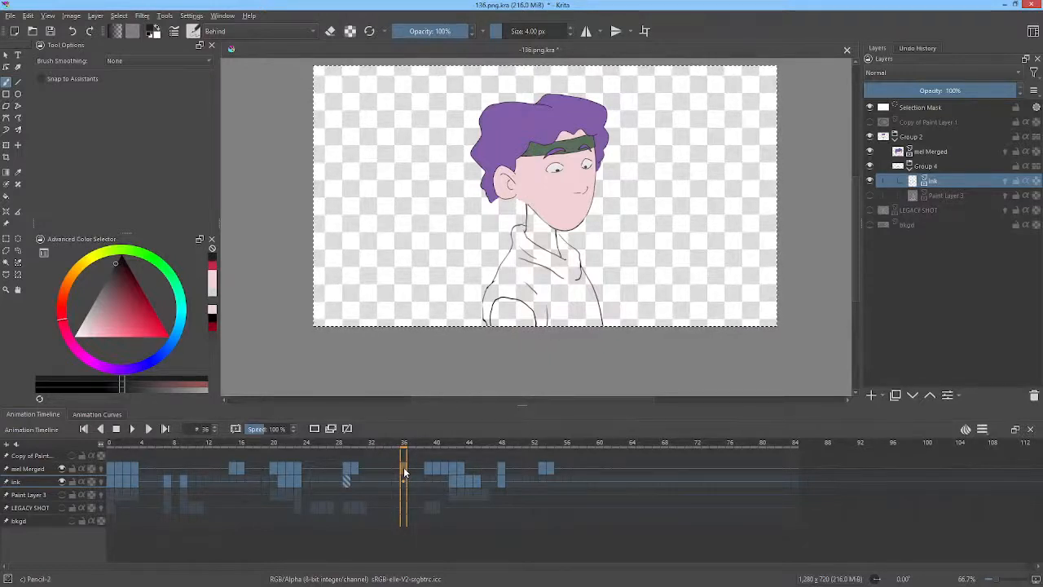
left_click(462, 473)
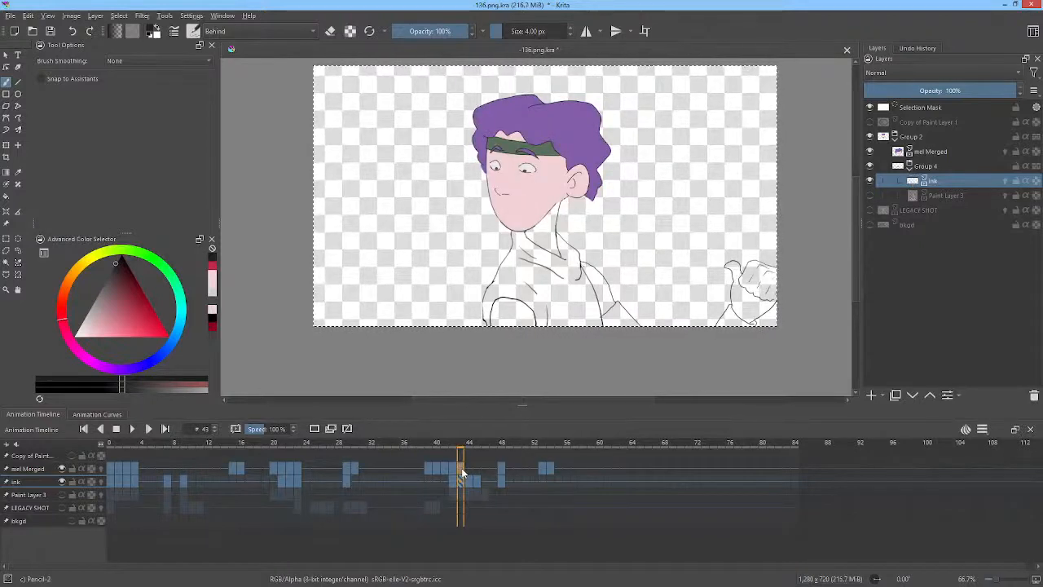
key("Home")
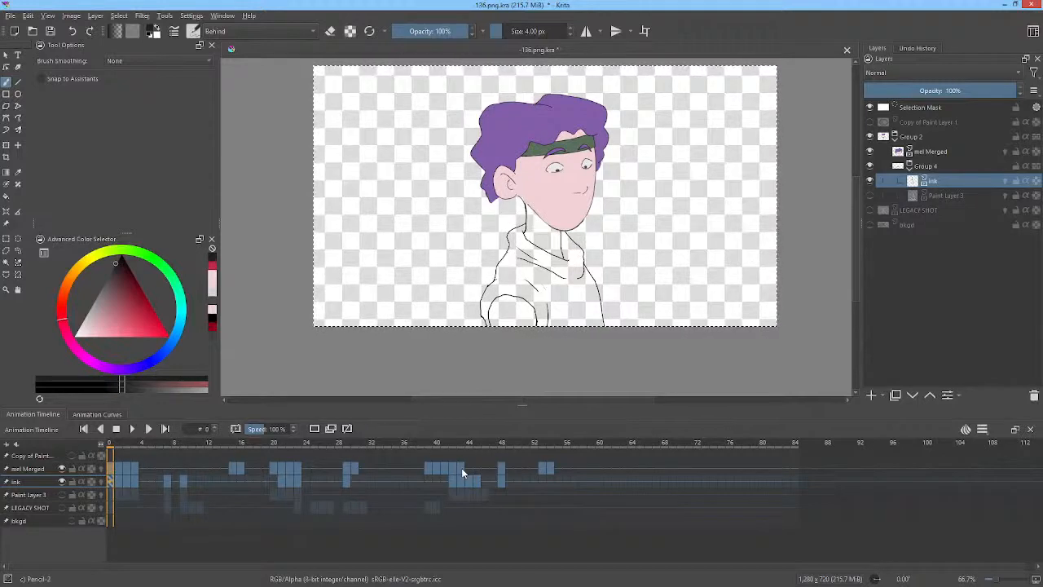
left_click(328, 469)
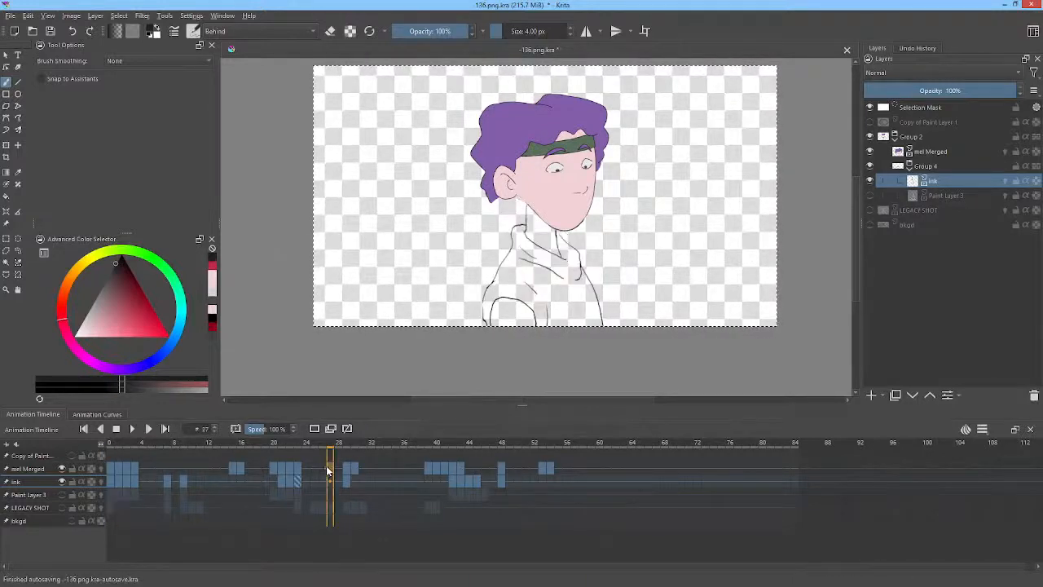
key("space")
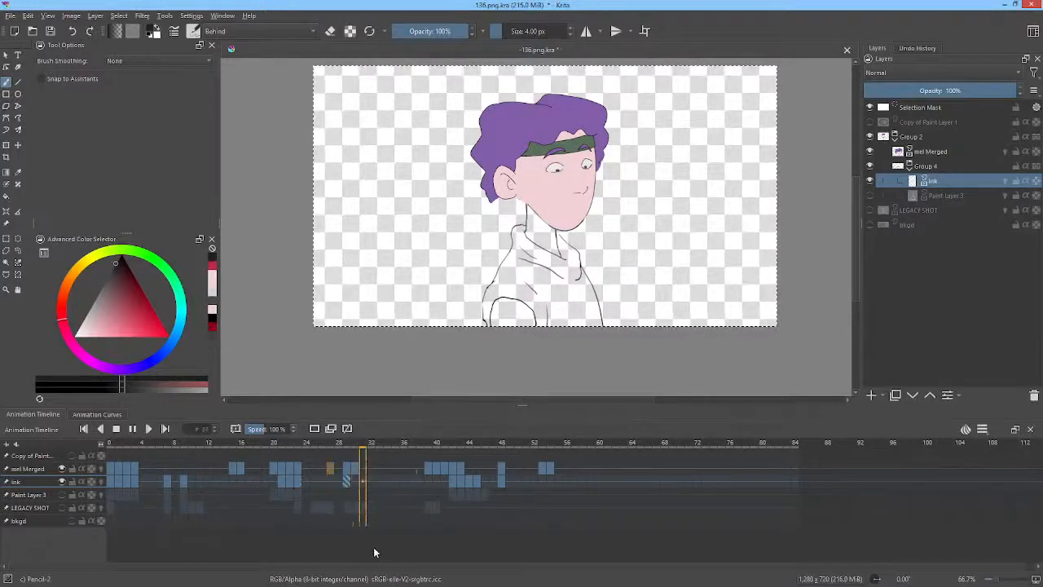
key("space")
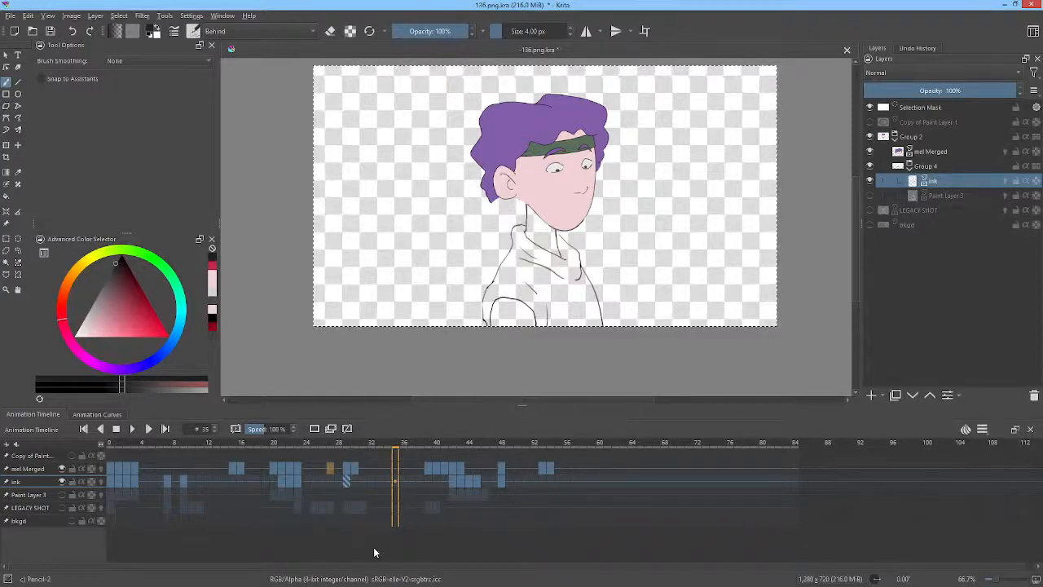
key("Escape")
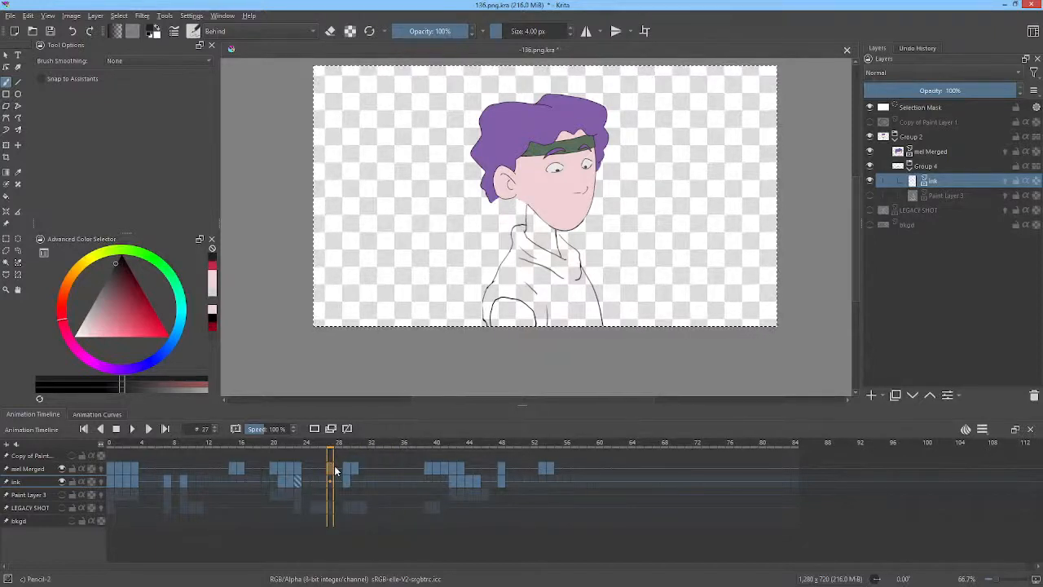
key("Home")
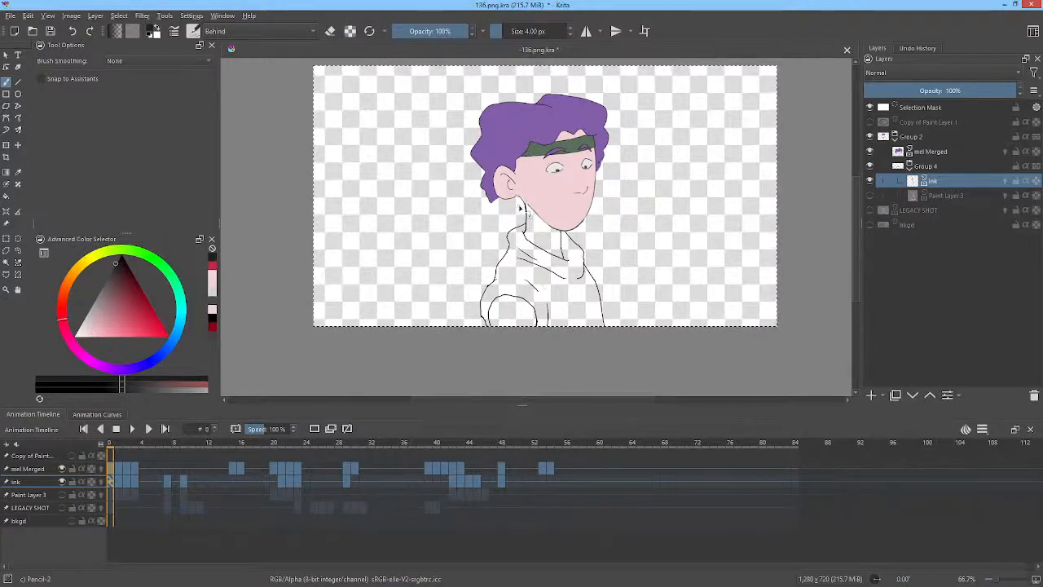
mouse_move(933, 184)
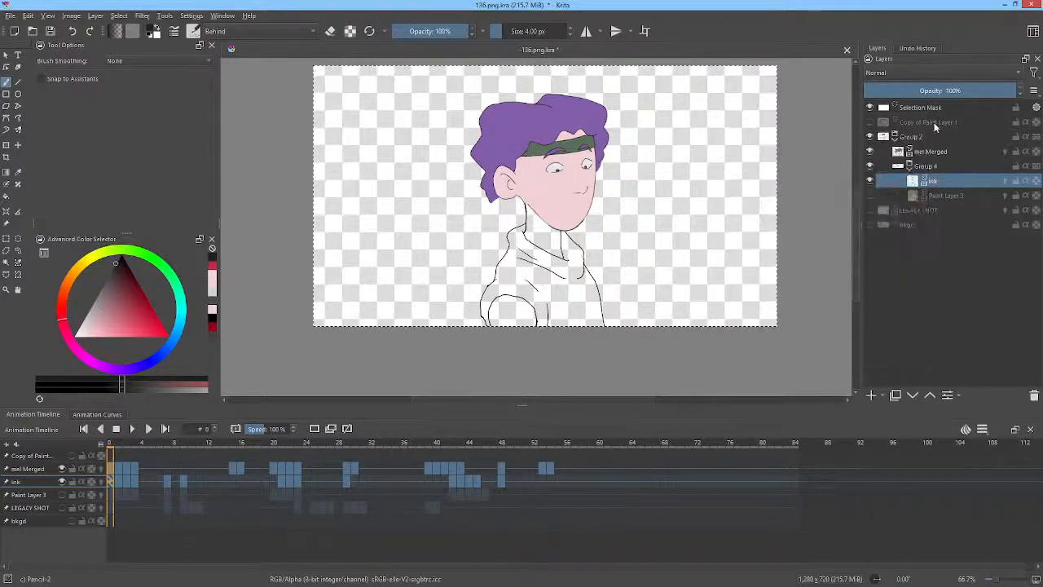
mouse_move(919, 145)
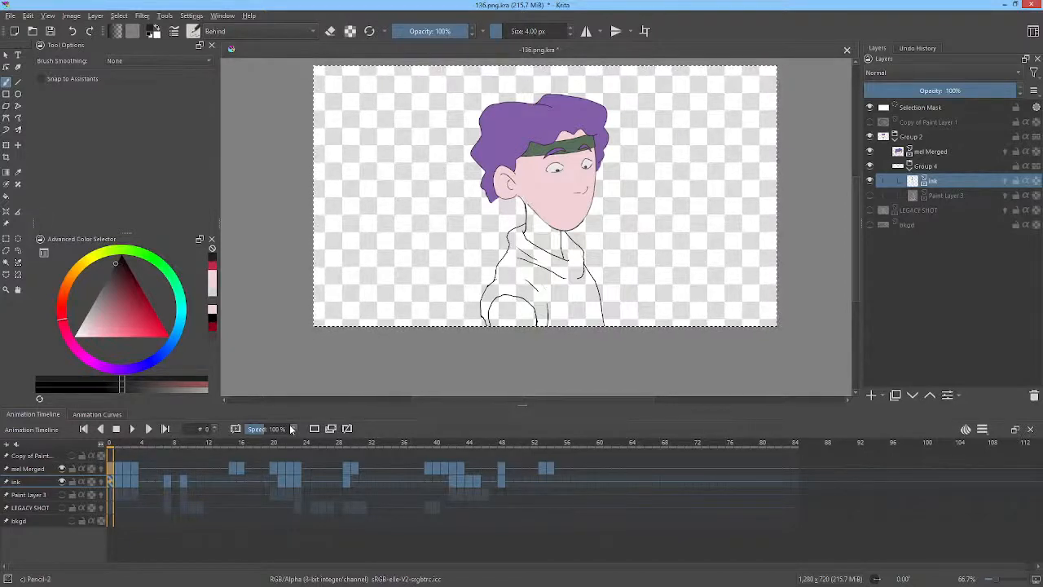
left_click(90, 418)
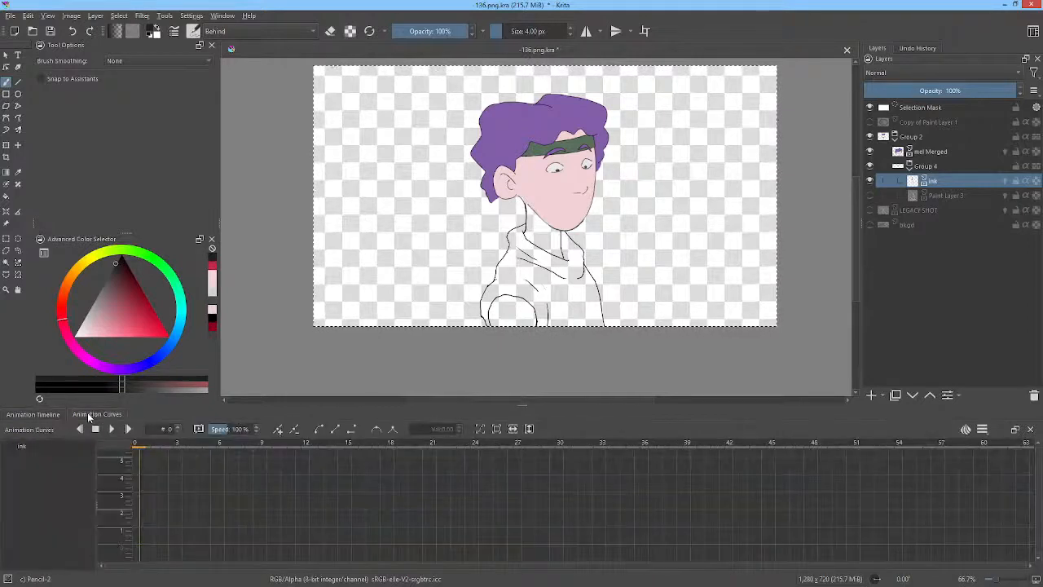
left_click(32, 415)
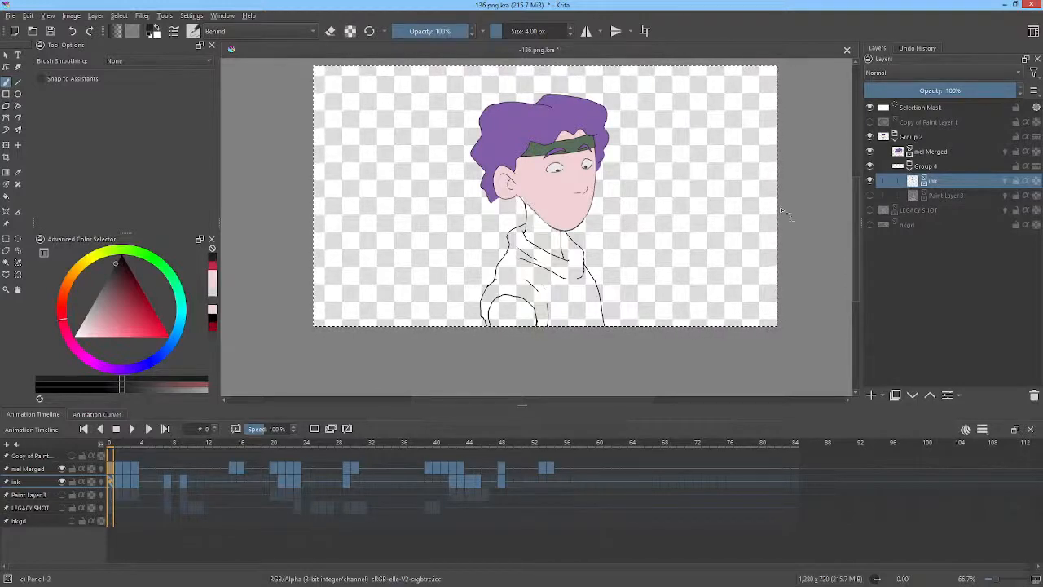
Open the About Krita dialog to check the program version, then close it.
middle_click(708, 207)
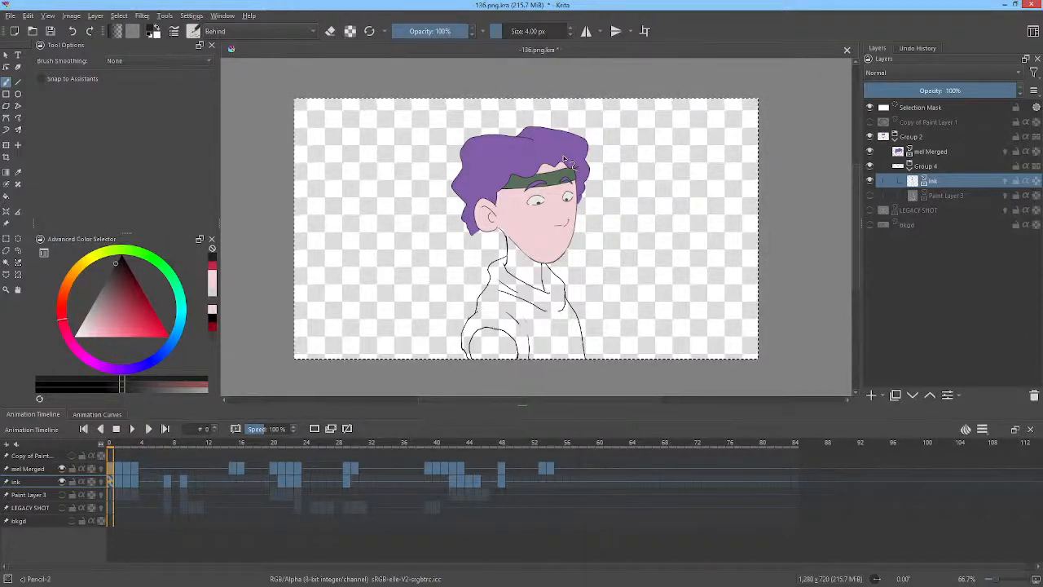
left_click(249, 16)
left_click(275, 78)
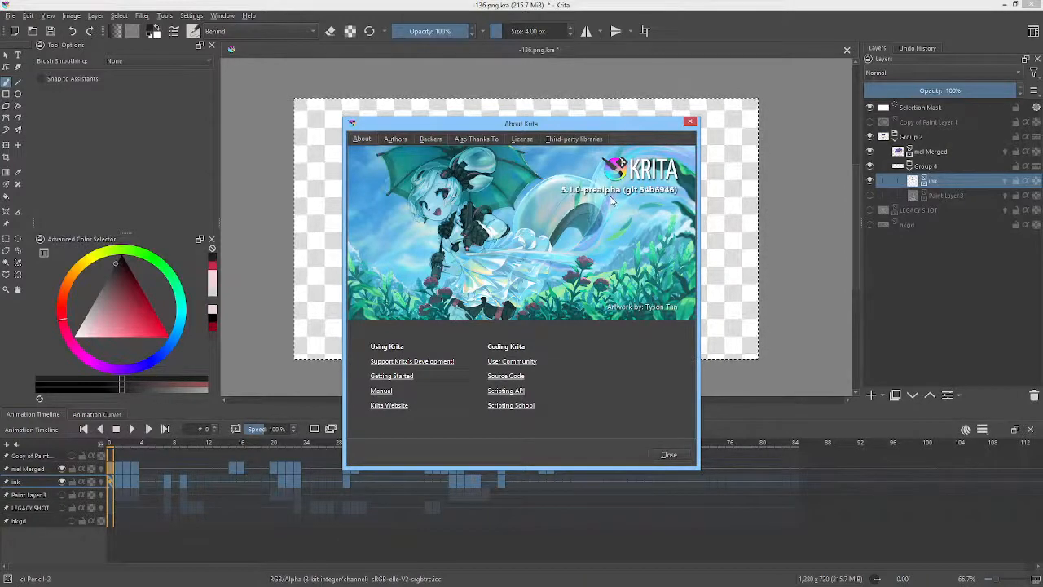
key("Escape")
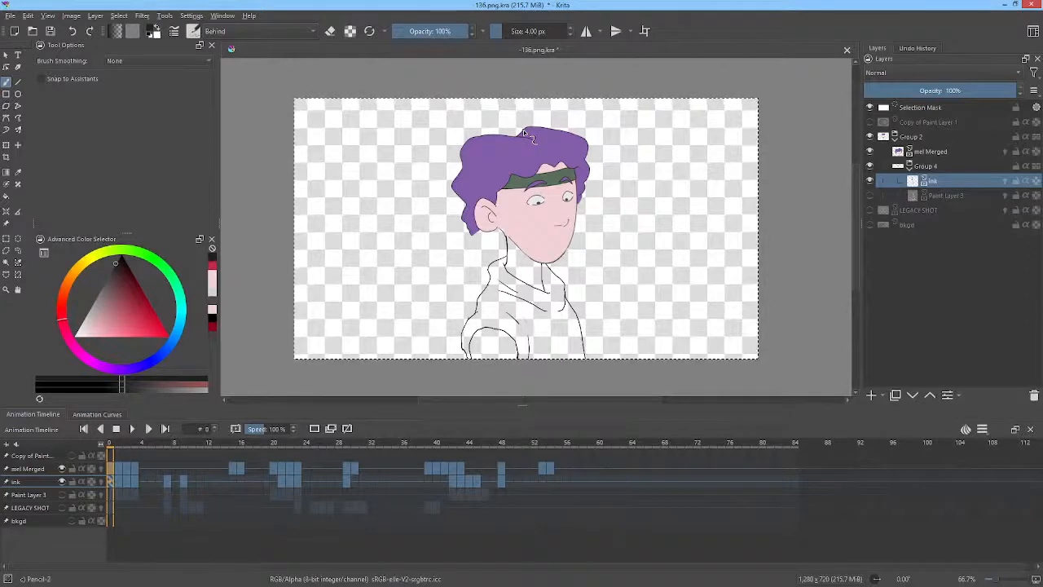
left_click(29, 16)
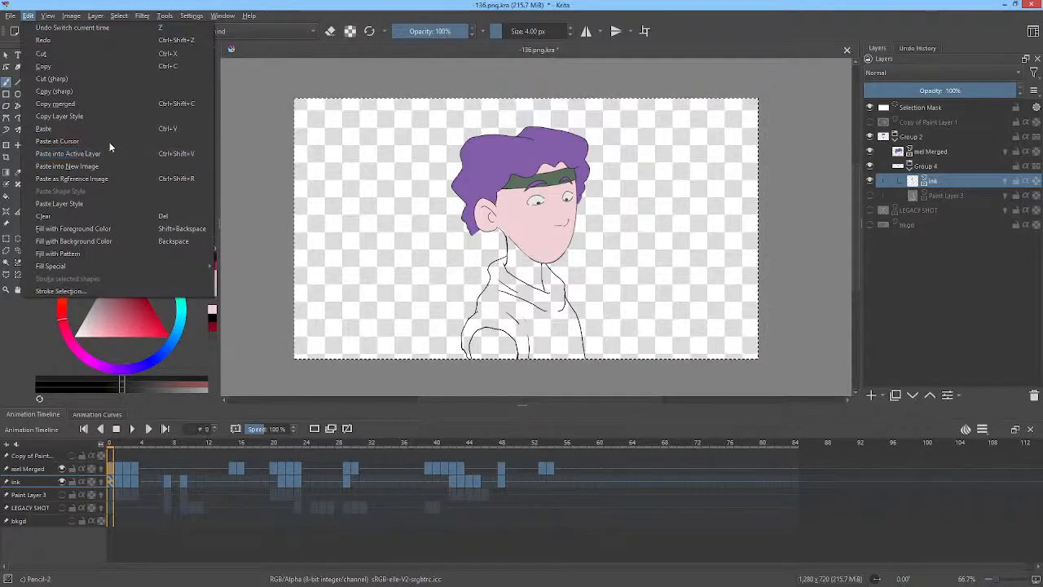
left_click(573, 6)
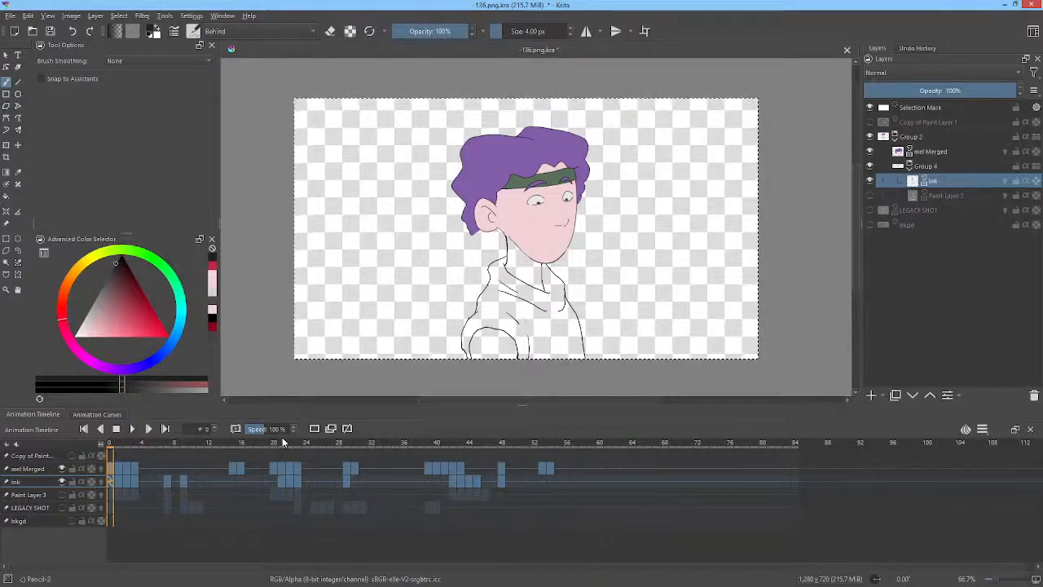
Zoom in on the character and play the animation from the start to review the ink.
scroll(548, 319, "up", 1)
scroll(548, 317, "down", 1)
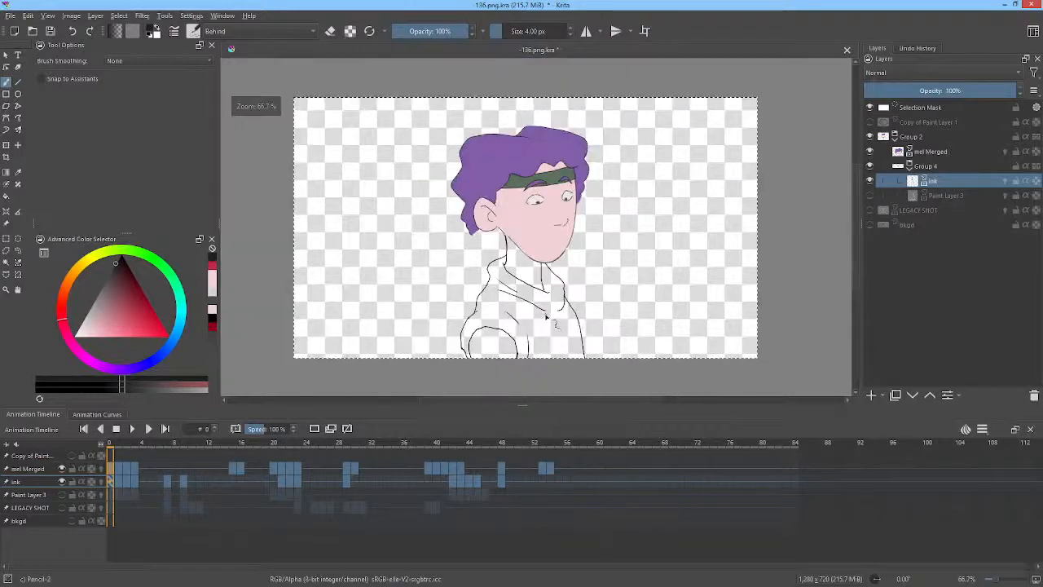
scroll(549, 317, "up", 1)
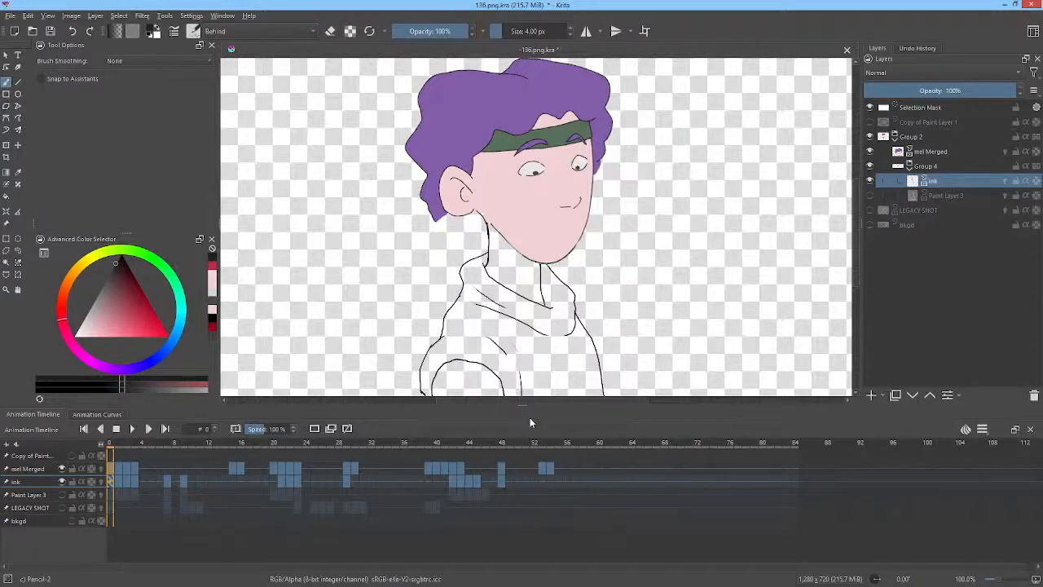
mouse_move(152, 442)
left_mouse_down()
mouse_move(516, 463)
mouse_move(111, 476)
left_mouse_up()
left_click_drag(586, 347, 593, 310)
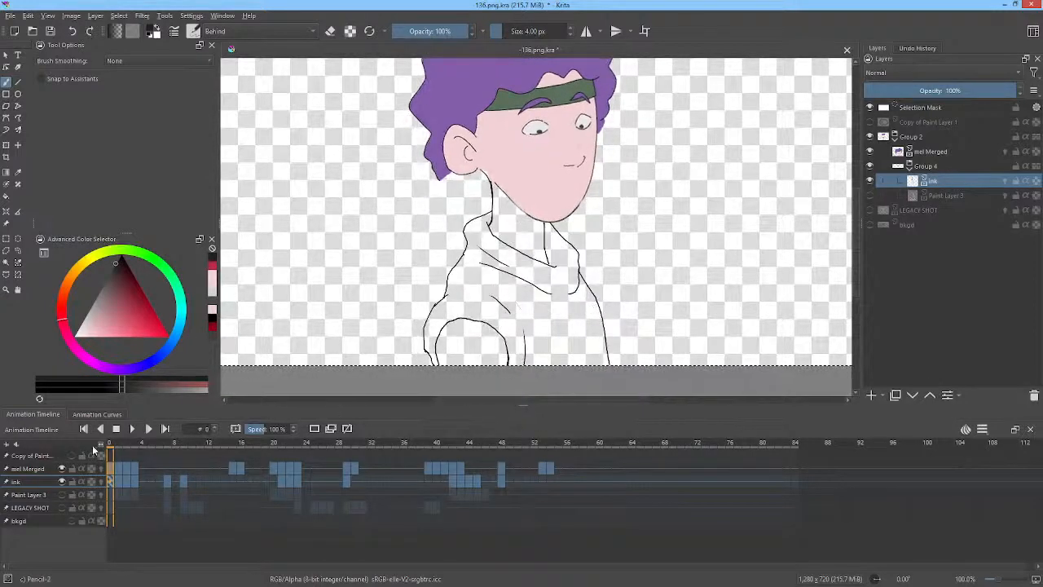
left_click(129, 449)
mouse_move(129, 449)
left_mouse_down()
mouse_move(223, 456)
mouse_move(175, 468)
left_mouse_up()
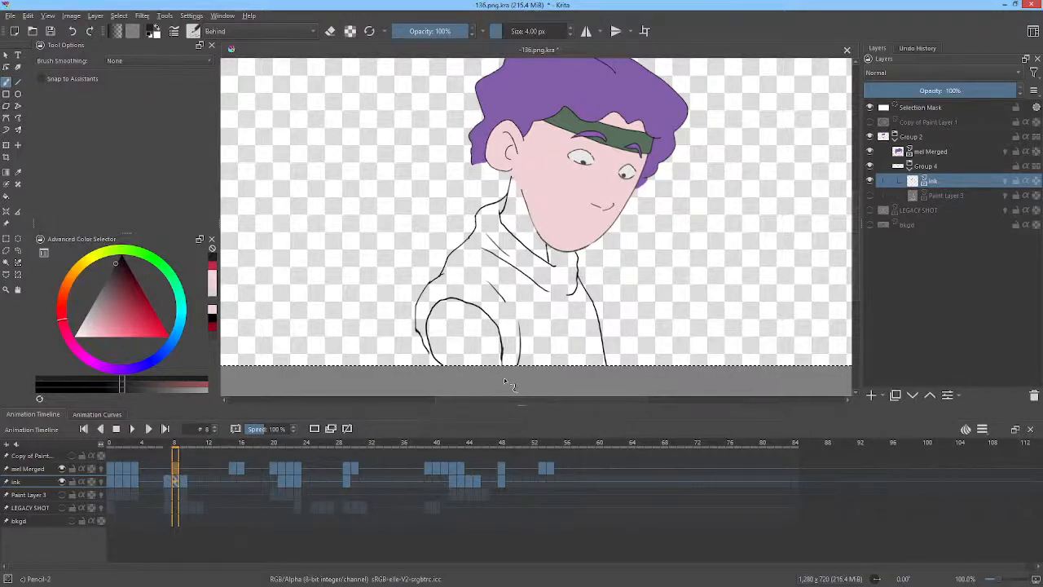
key("Right")
key("space")
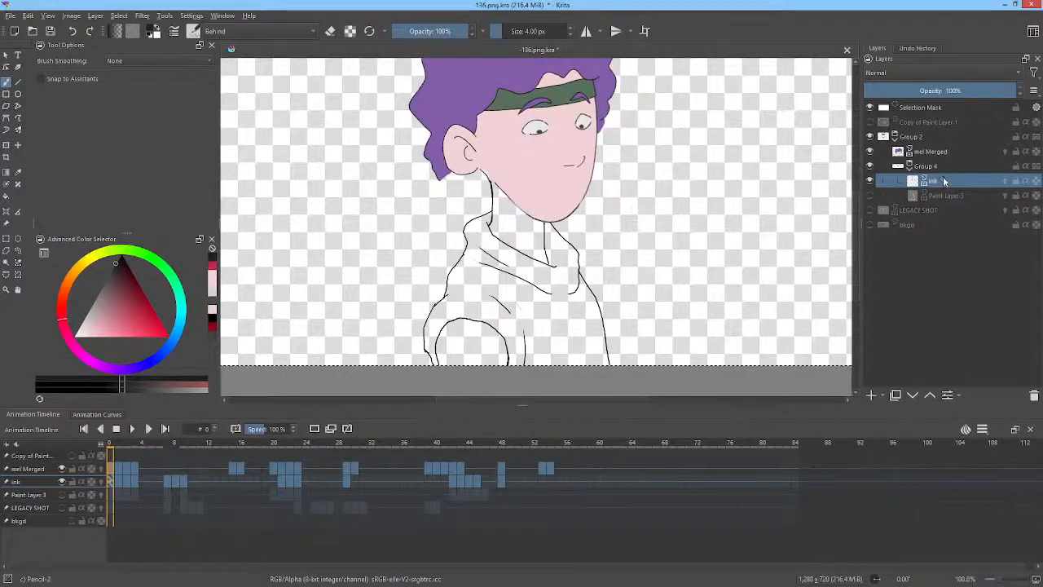
Add a new paint layer and move it below the ink layer, keeping its name Paint Layer 5.
left_click(871, 395)
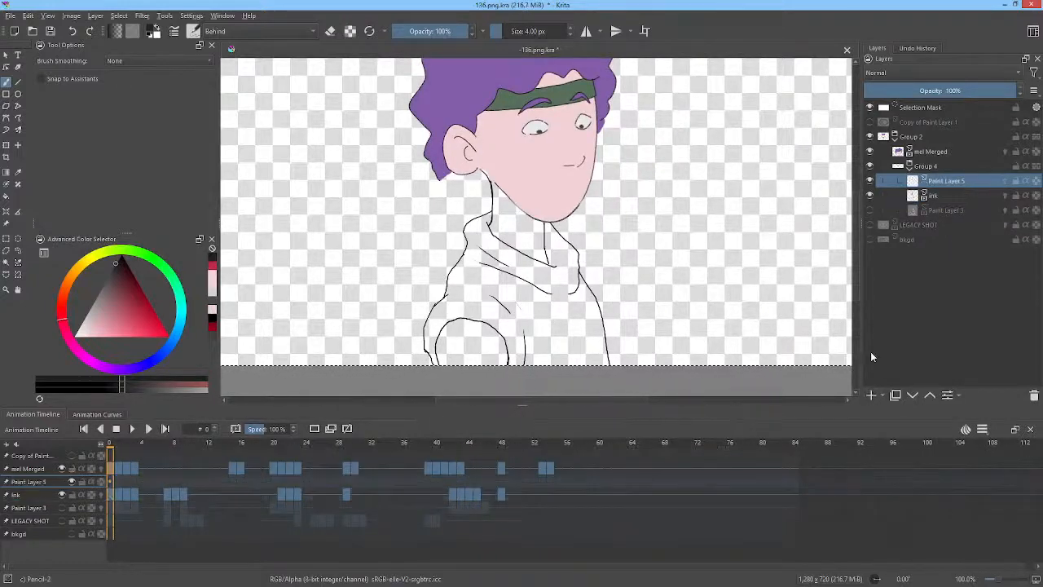
left_click(912, 395)
double_click(946, 195)
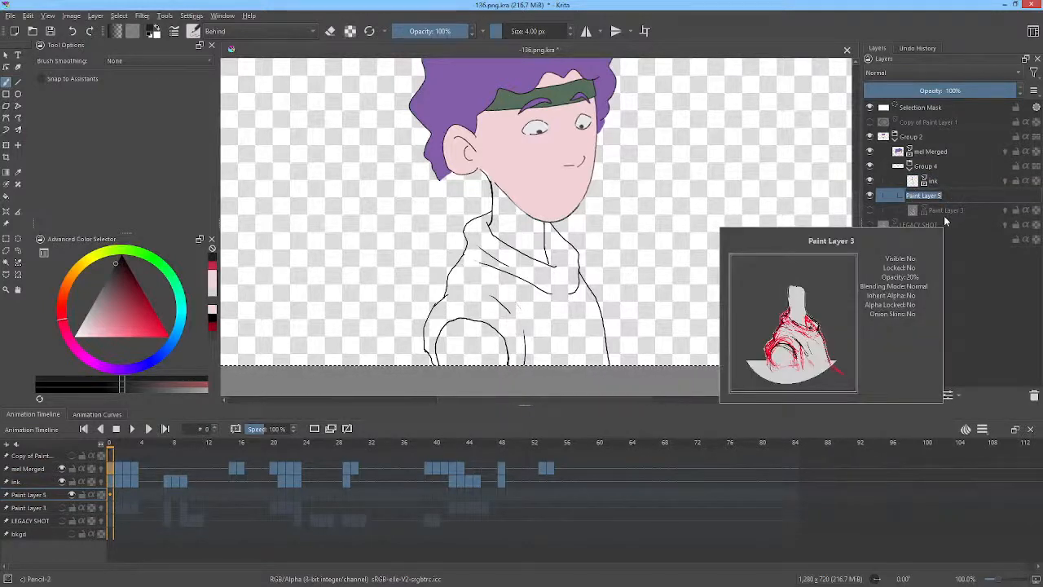
key("Return")
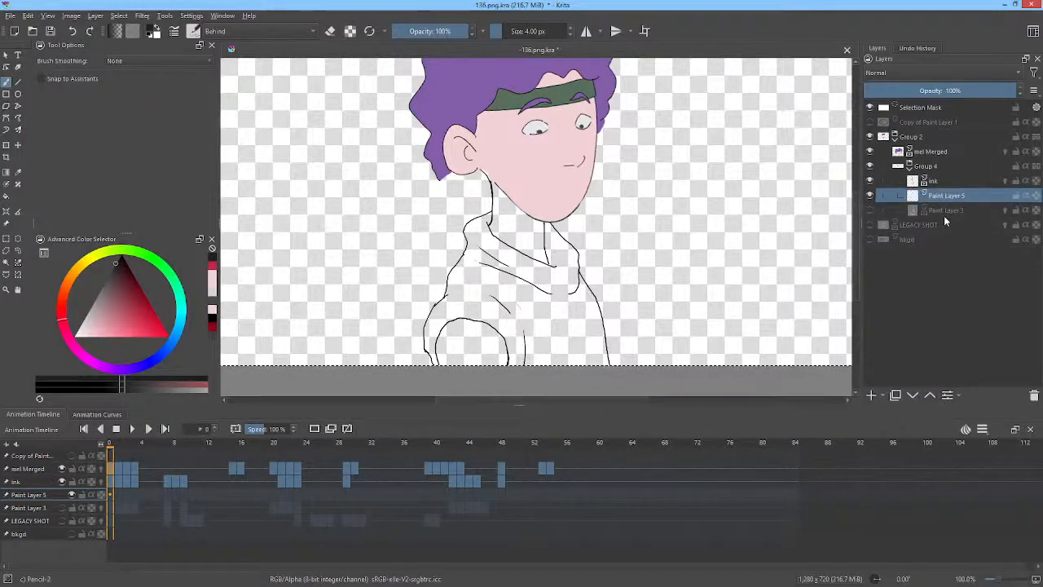
Sample the skin colour from the character's face and undo the two most recent actions.
key("ctrl")
left_click(545, 164, "ctrl")
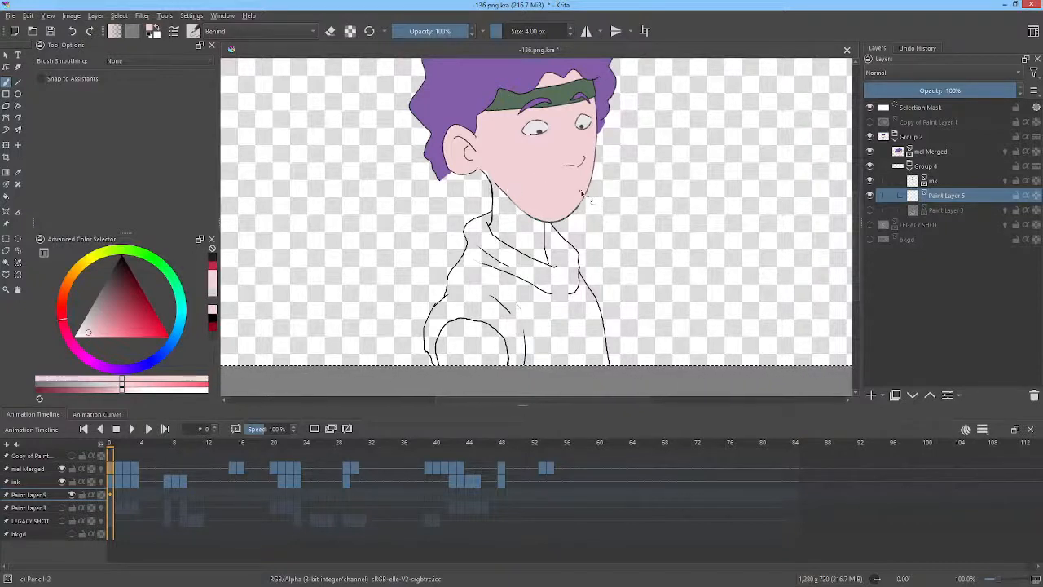
key("ctrl+z")
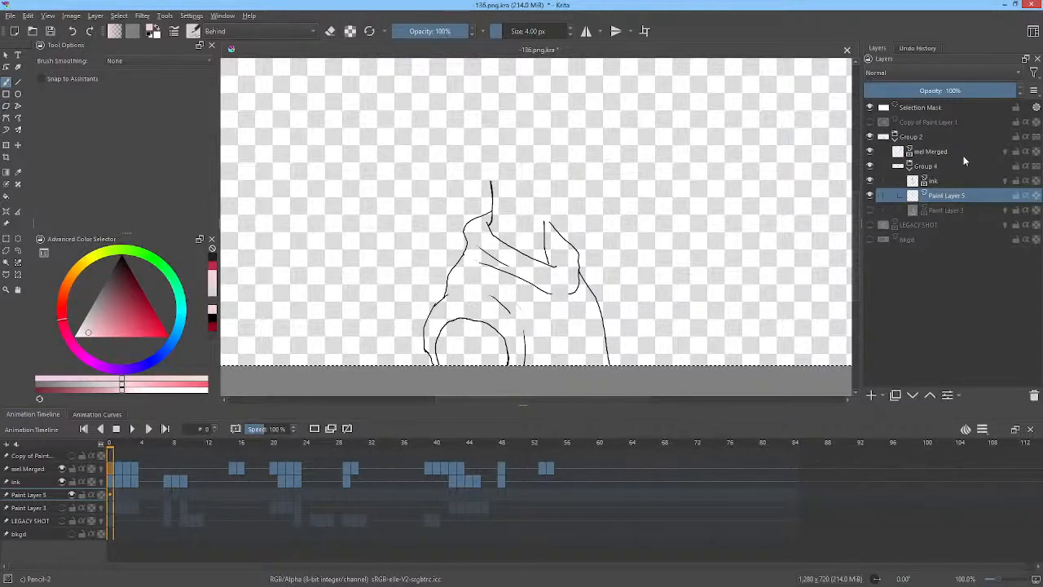
mouse_move(946, 180)
key("ctrl+z")
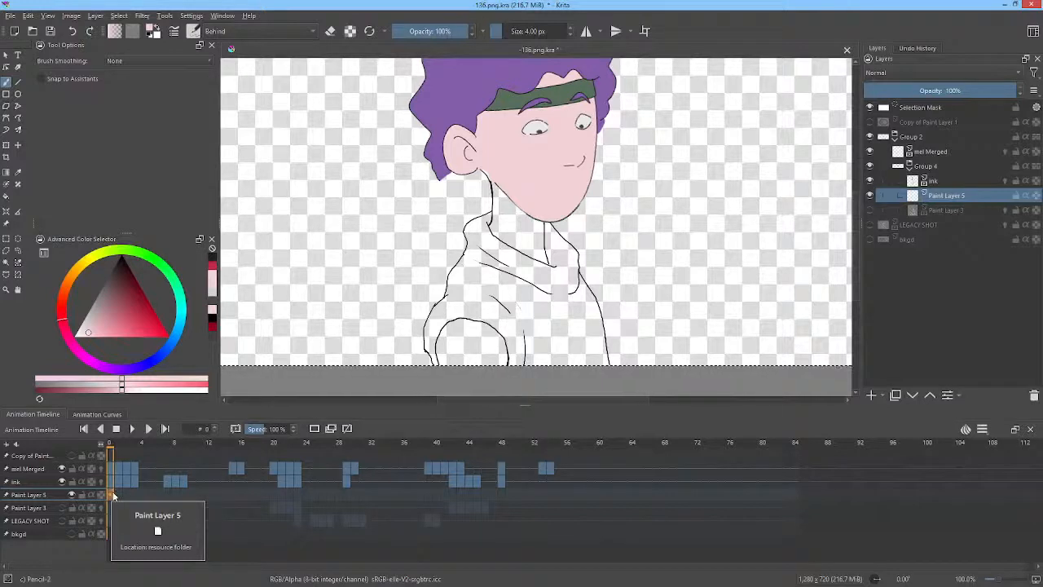
Select Paint Layer 5 in the layers list and in the animation timeline.
left_click(934, 182)
left_click(937, 196)
left_click(936, 183)
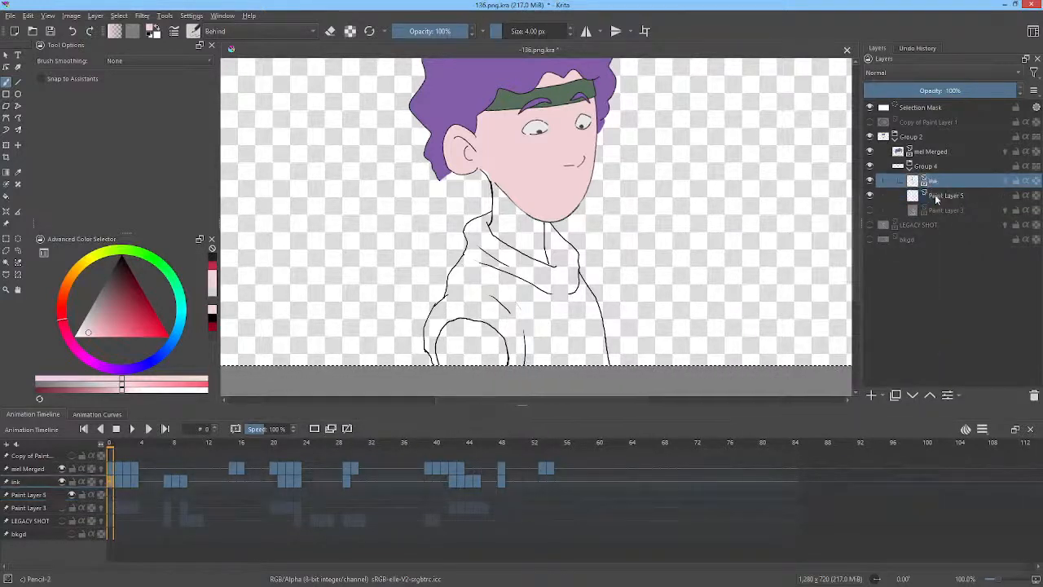
left_click(937, 195)
left_click(39, 470)
left_click(30, 482)
left_click(24, 494)
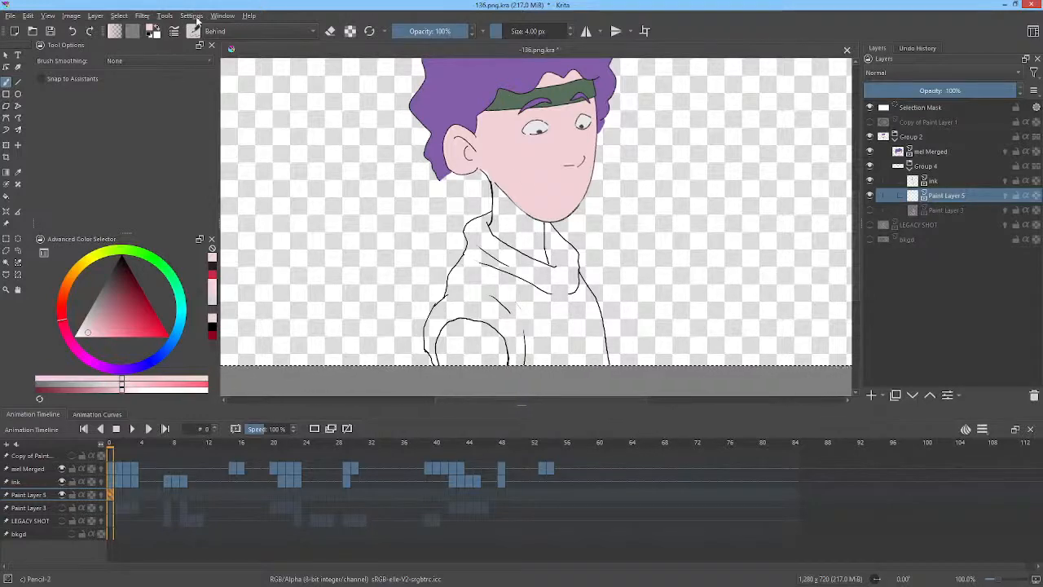
Assign F as the custom shortcut for the Fill Tool in the keyboard shortcut settings.
left_click(195, 17)
left_click(196, 28)
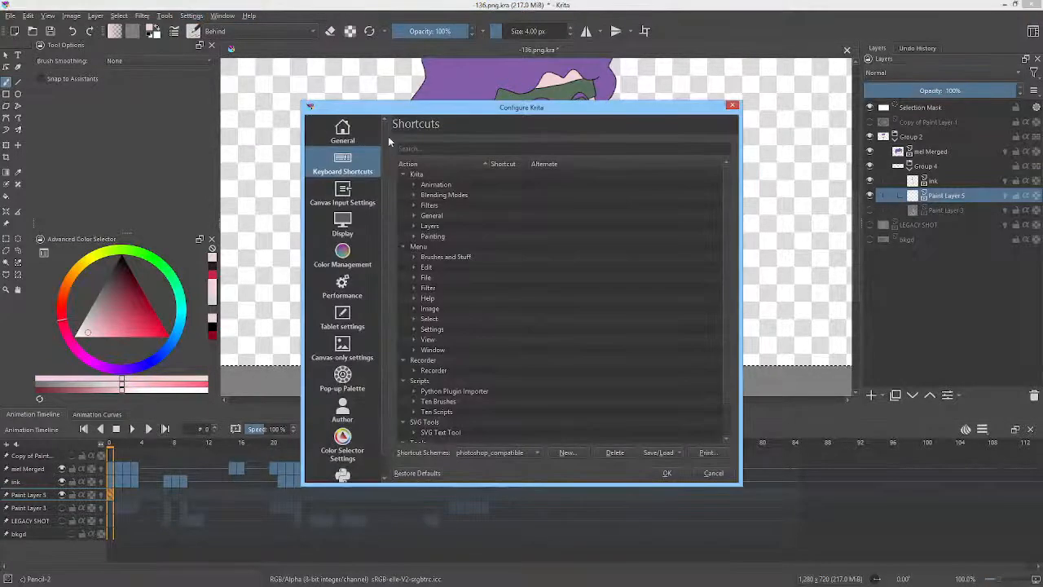
left_click(422, 147)
type("Fill")
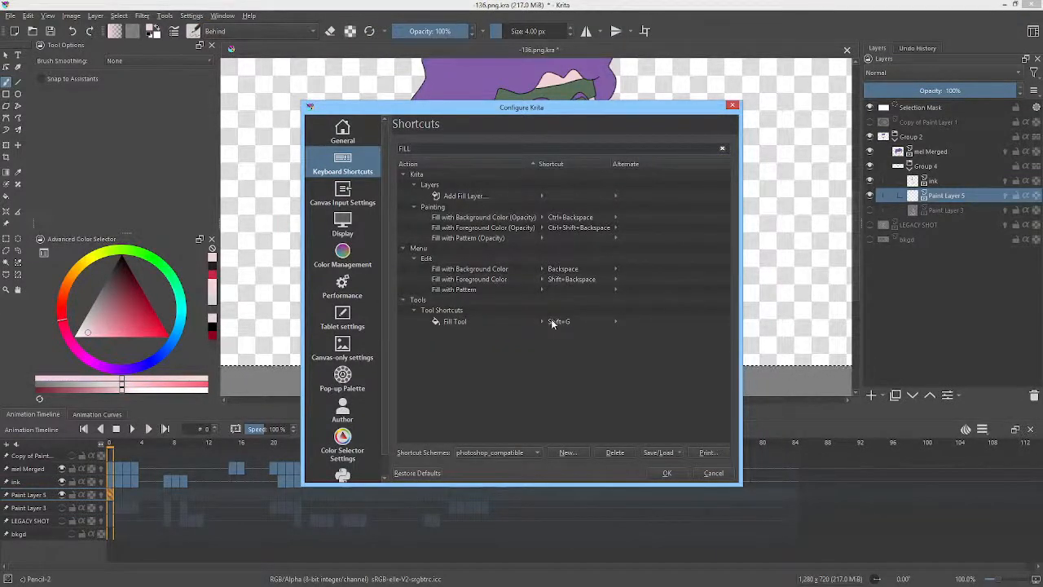
left_click(552, 322)
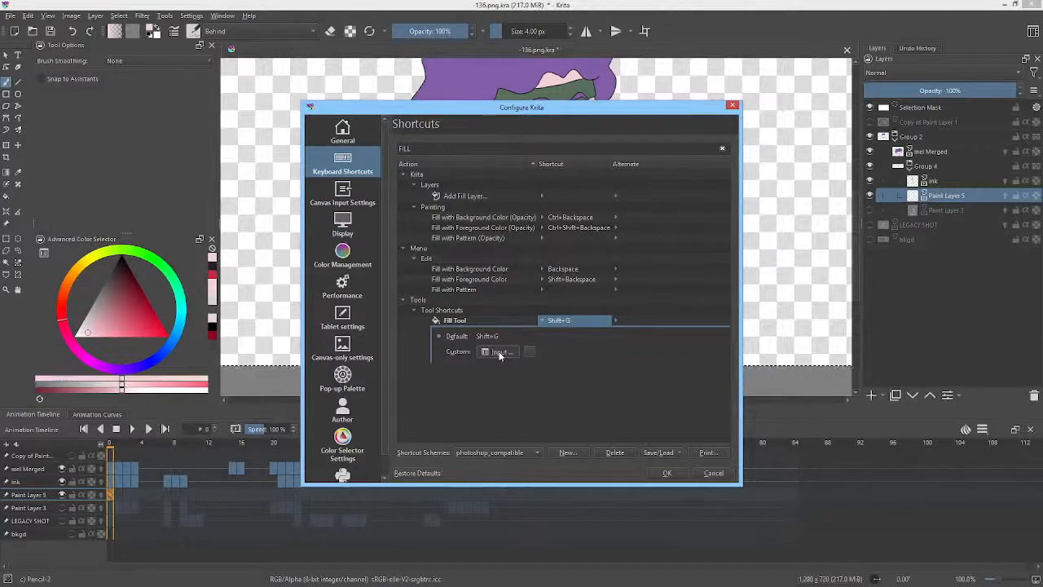
key("f")
left_click(667, 472)
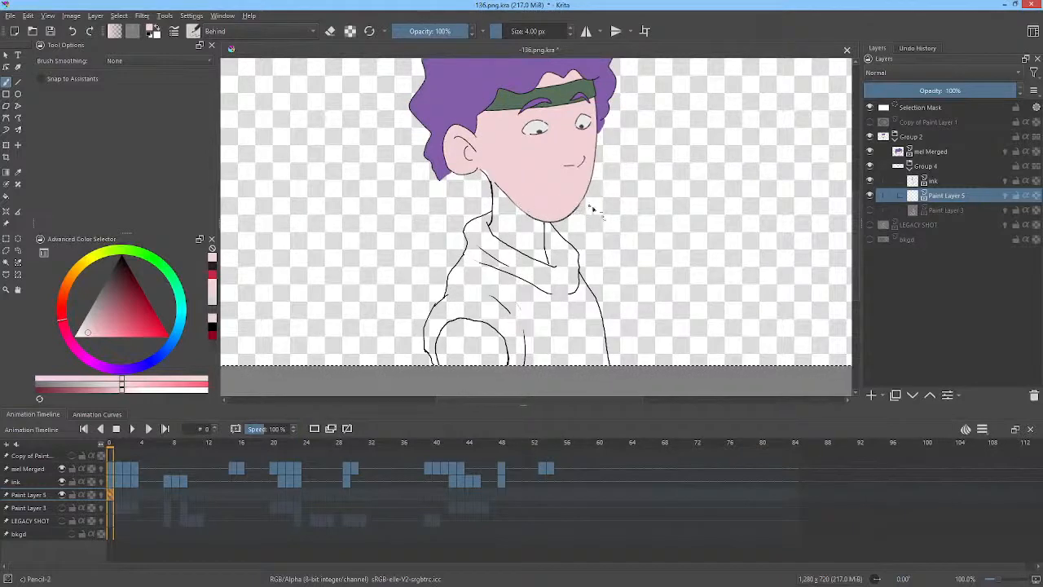
Fill the character's arm area with the skin colour on the first frame using the Fill tool.
key("f")
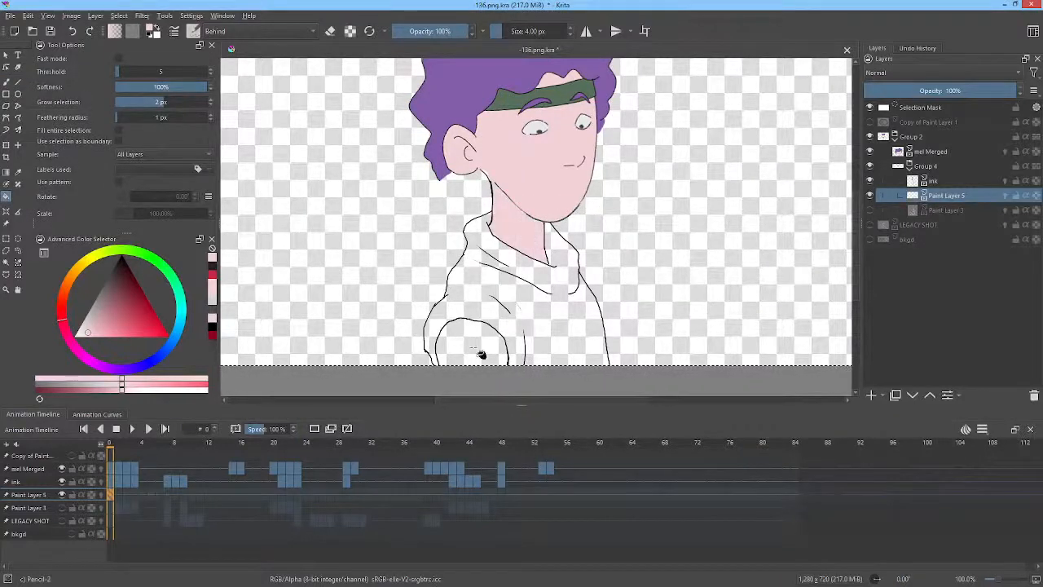
left_click(481, 346)
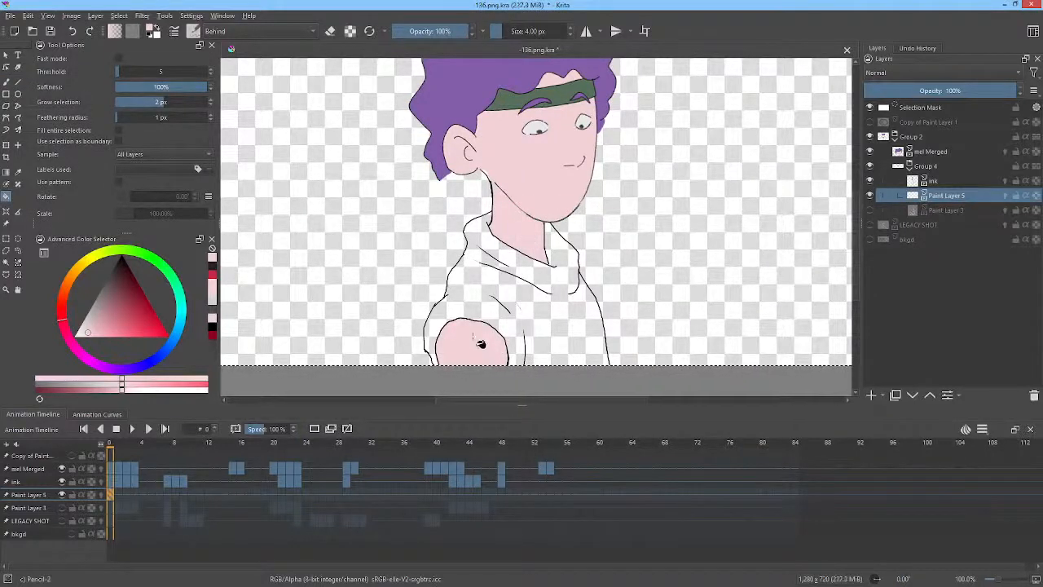
Try to fill the arm area with skin colour on the next frame, then undo the fill.
key("period")
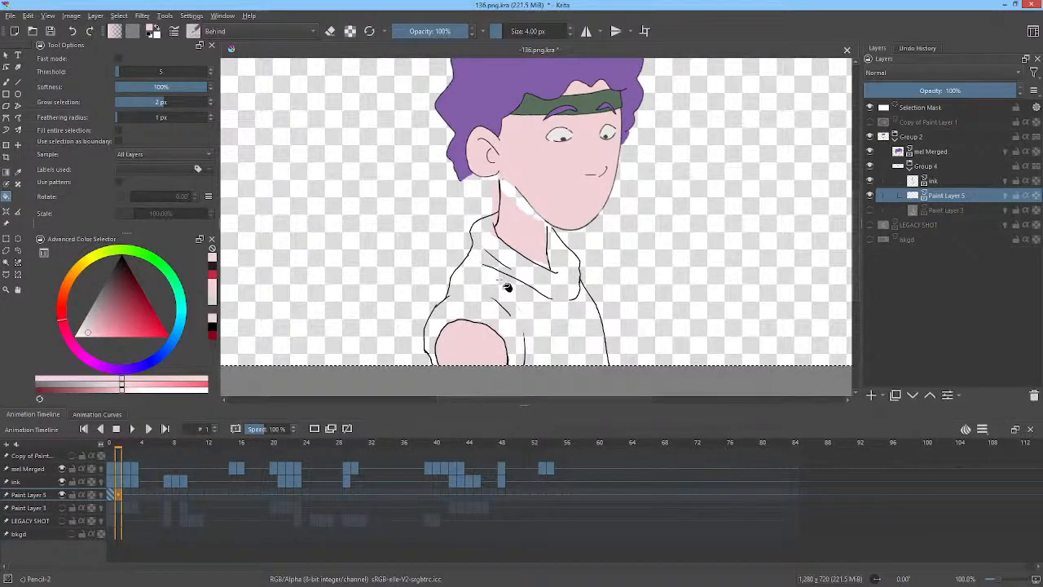
left_click(501, 319)
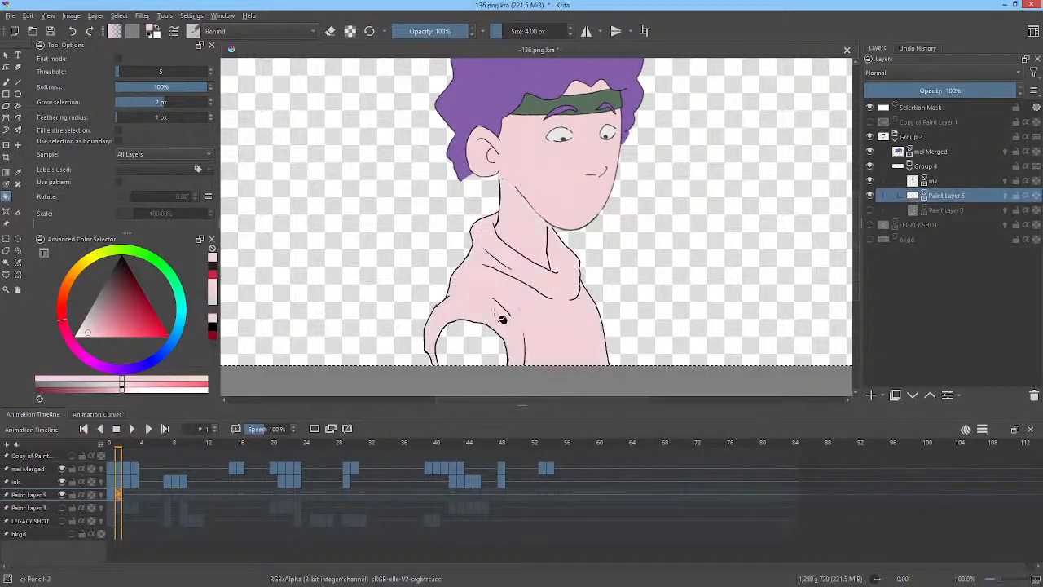
key("ctrl+z")
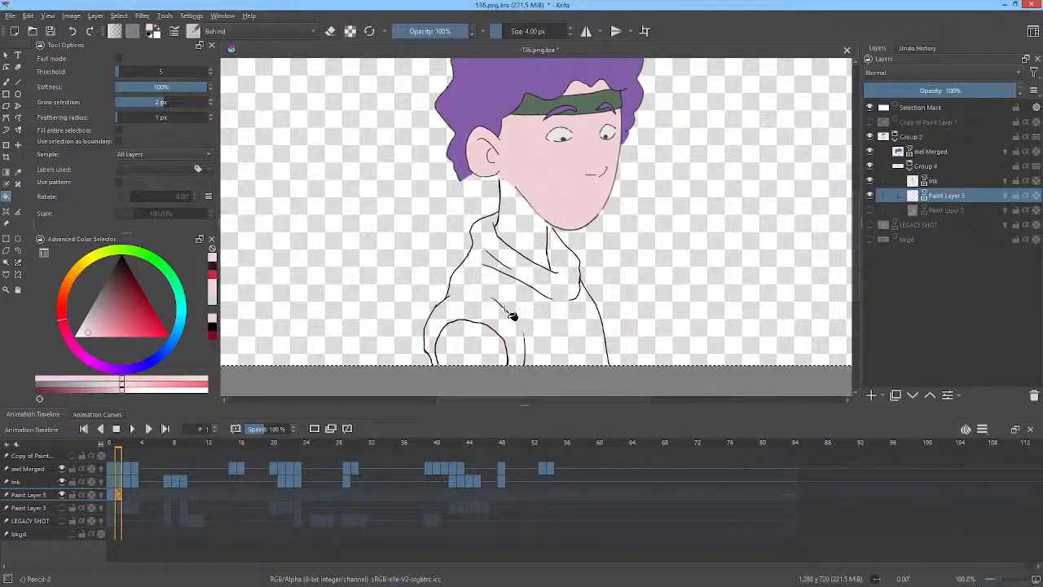
Switch to a black brush and draw a short neck line under the chin on the current frame.
left_click(115, 264)
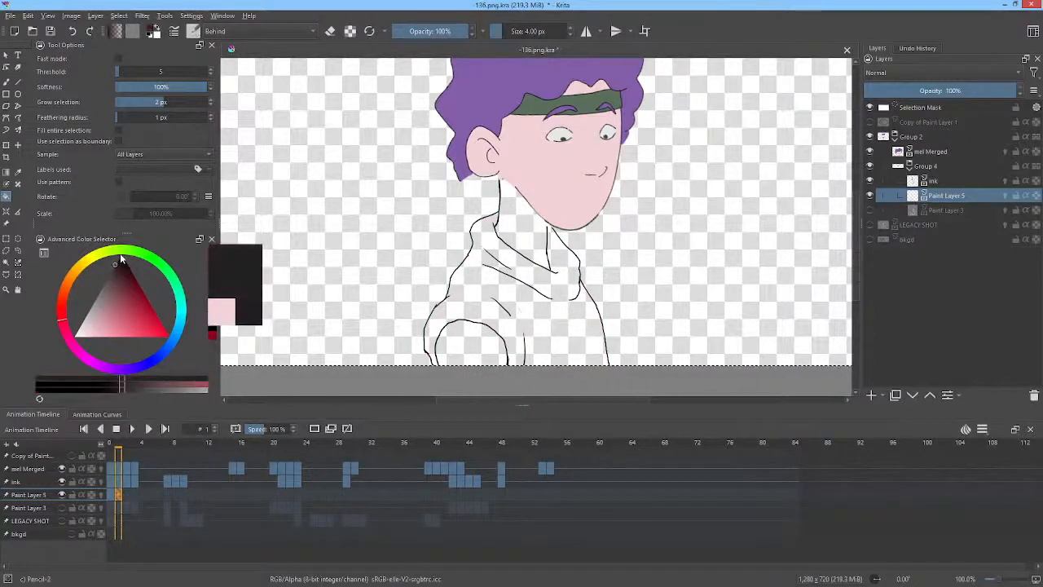
key("b")
left_click_drag(566, 239, 593, 149)
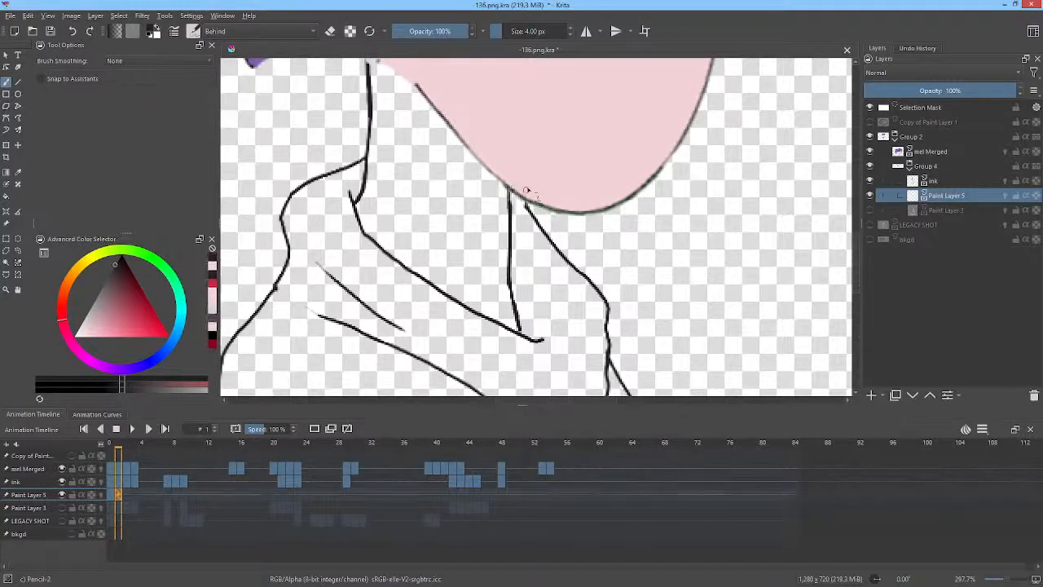
left_click_drag(526, 190, 584, 237)
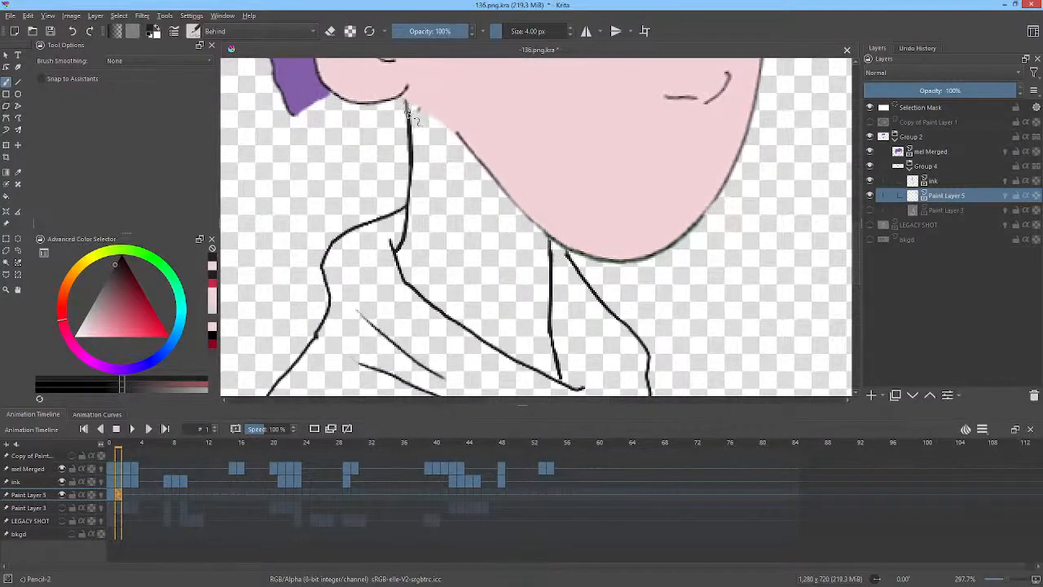
Erase stray neck line segments under the chin on frames 2 and 3 with eraser mode.
key("period")
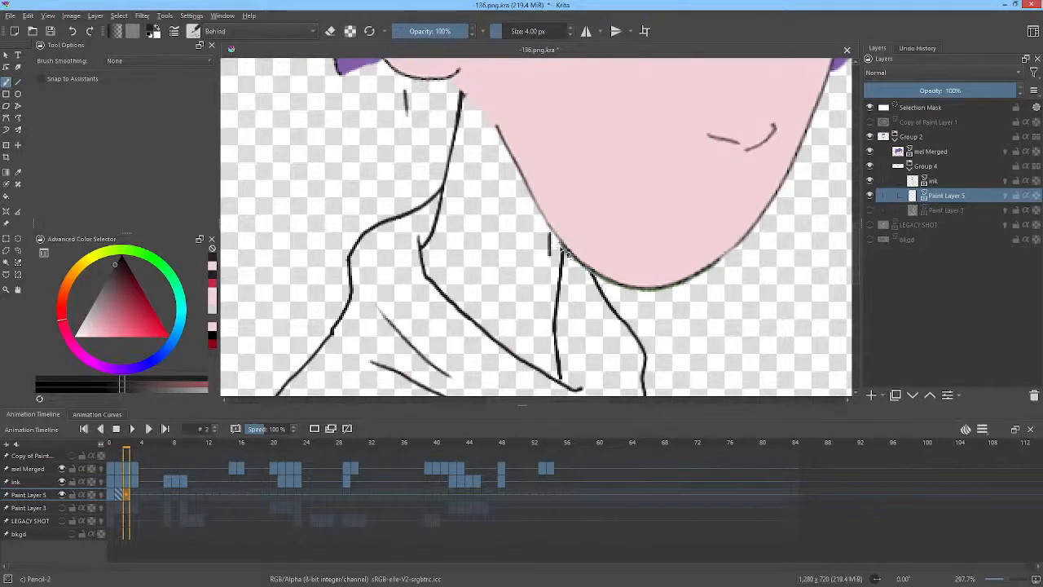
key("e")
mouse_move(549, 233)
left_mouse_down()
mouse_move(552, 260)
mouse_move(560, 254)
left_mouse_up()
left_click_drag(405, 91, 407, 114)
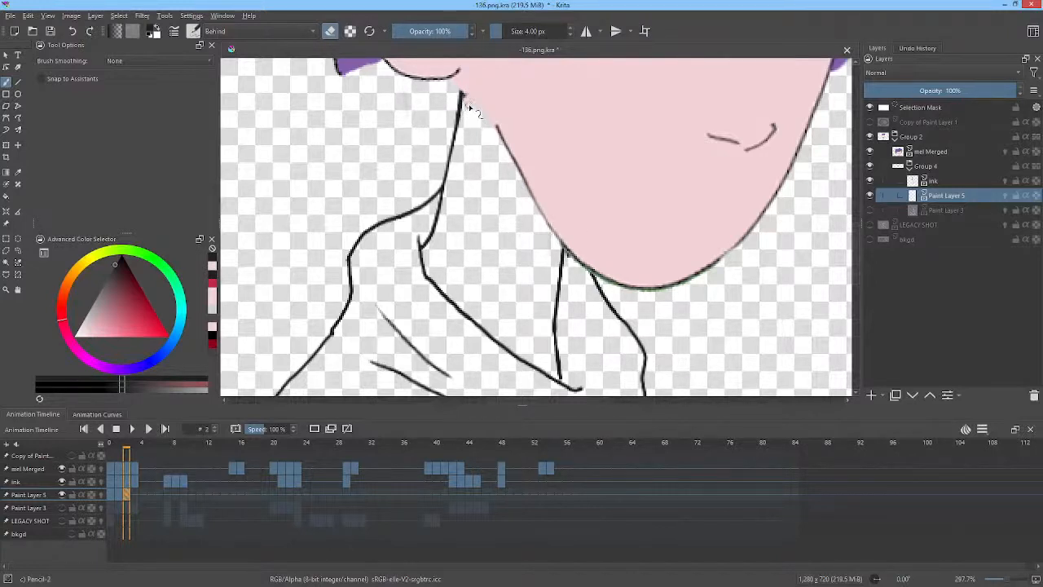
key("period")
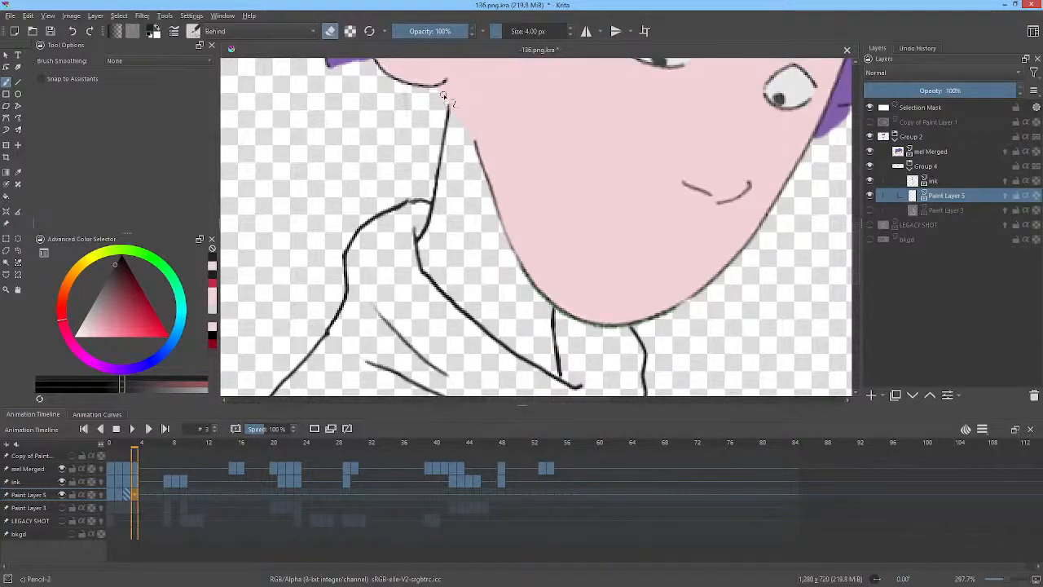
left_click_drag(444, 105, 444, 85)
Step forward and back through the frames to review the neck lines under the chin.
key("period")
key("period")
key("period")
key("period")
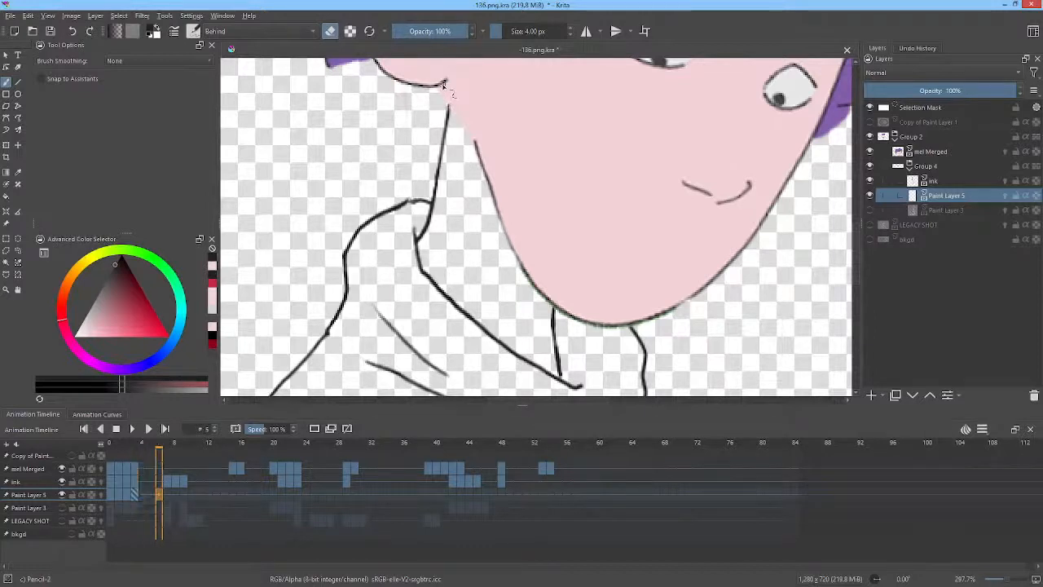
key("period")
key("period")
key("period")
key("period")
key("period")
key("period")
key("period")
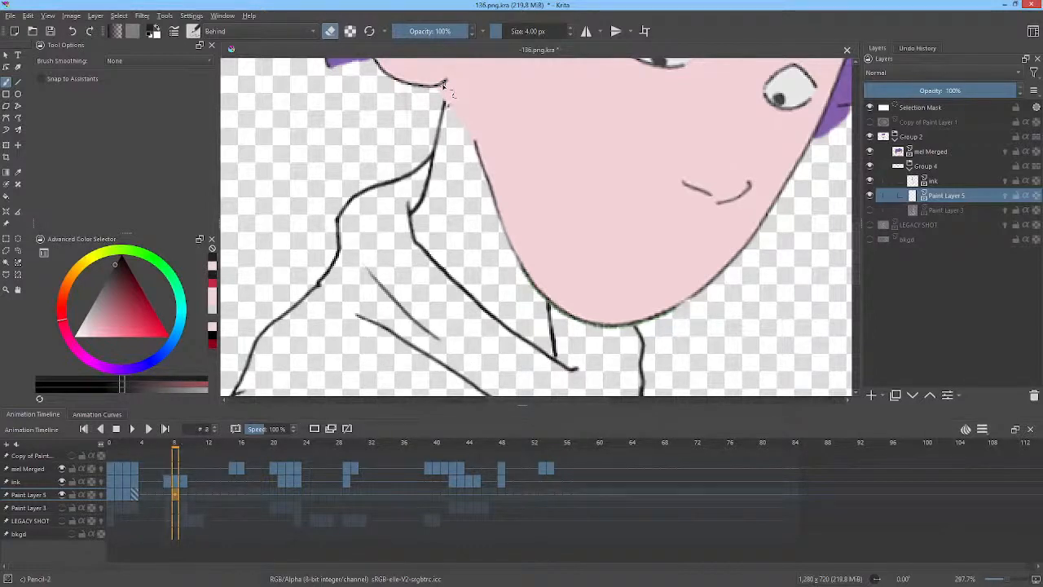
key("period")
key("period")
key("period")
key("period")
key("period")
key("period")
key("period")
key("period")
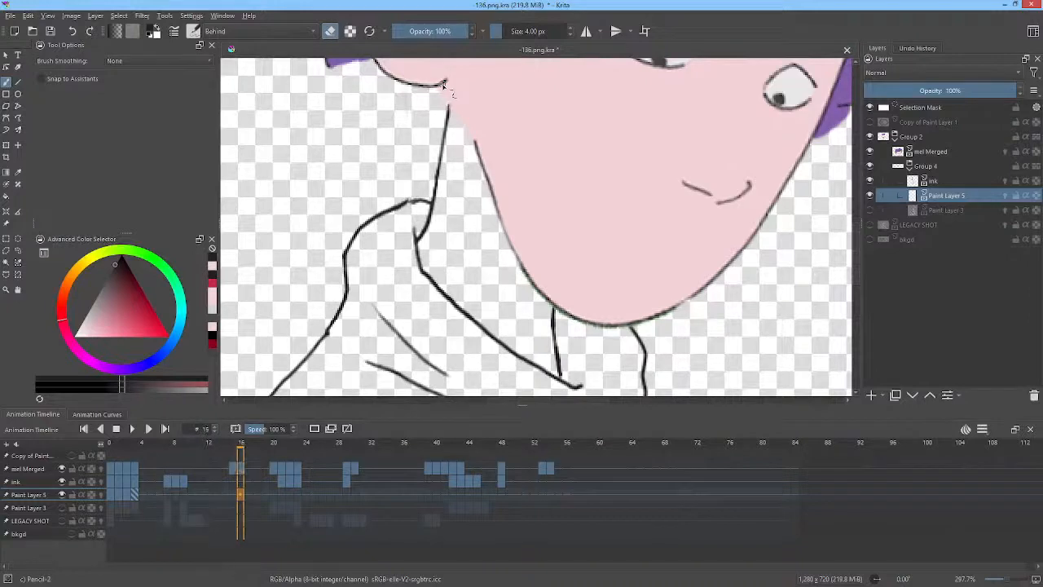
key("comma")
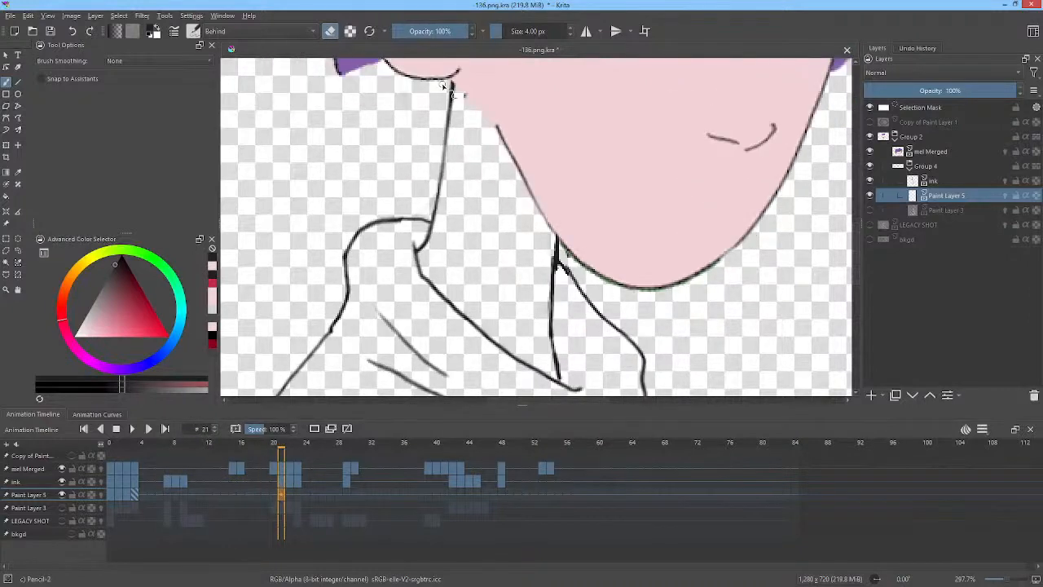
key("comma")
key("period")
key("period")
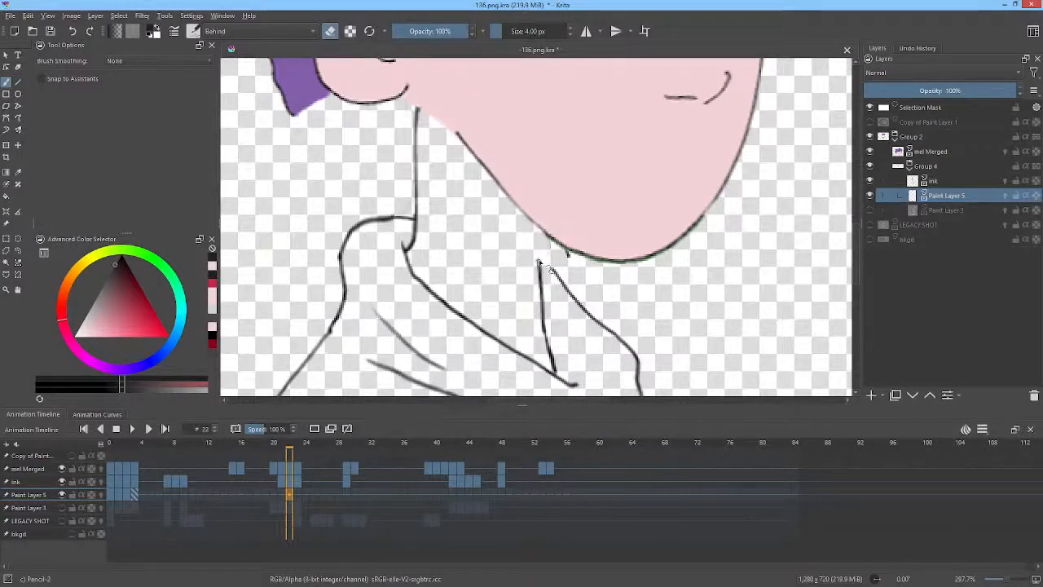
Turn off eraser mode and step back through the frames to frame 1 to check the neck.
left_click(330, 31)
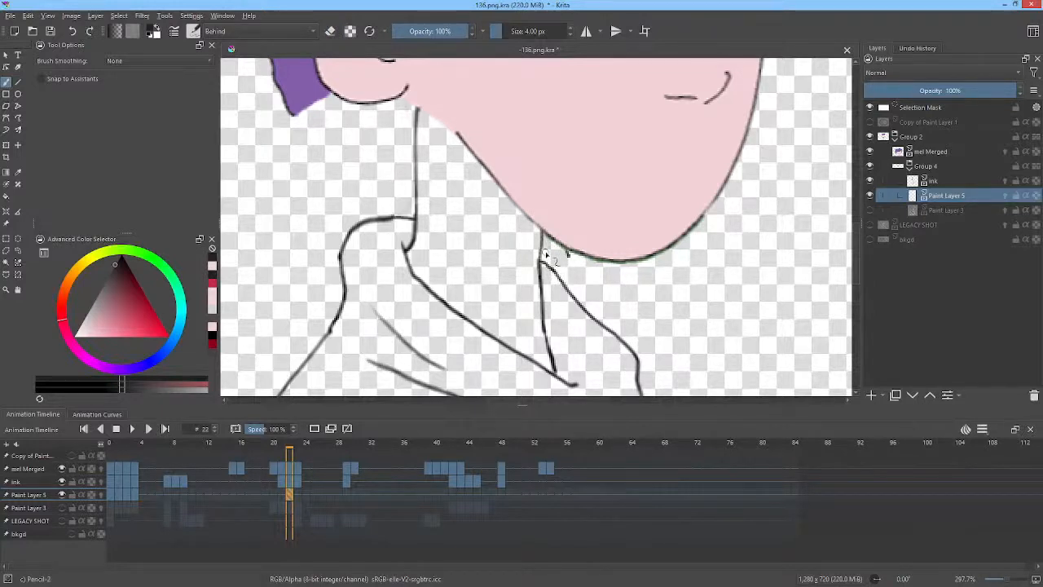
key("period")
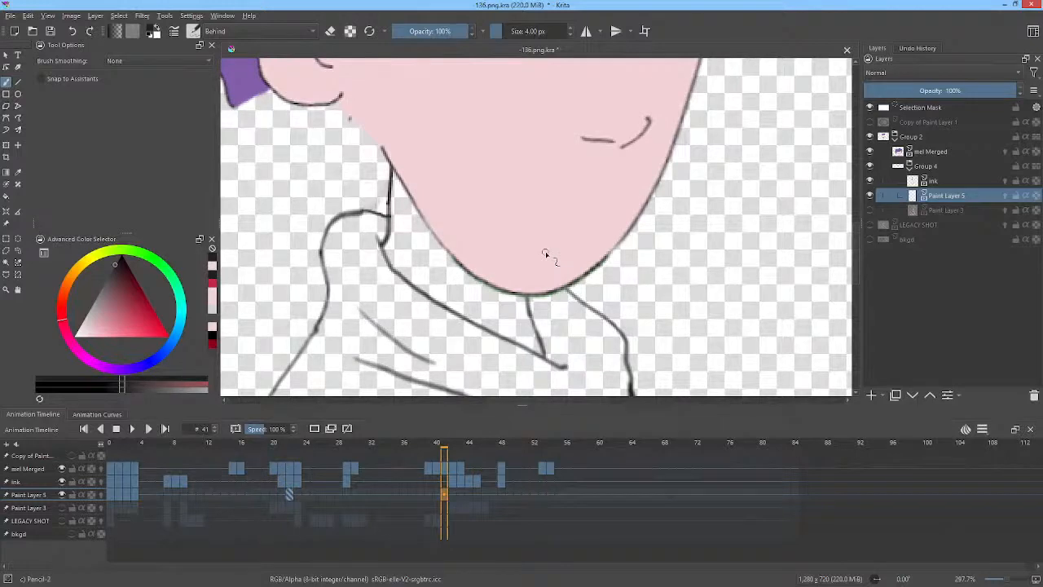
key("comma")
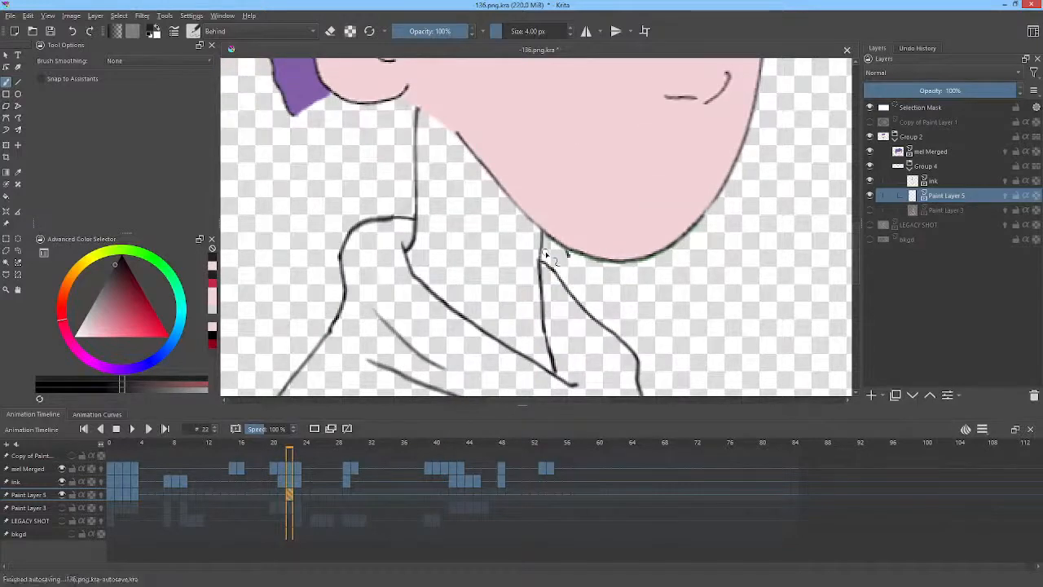
key("comma")
key("comma")
key("comma")
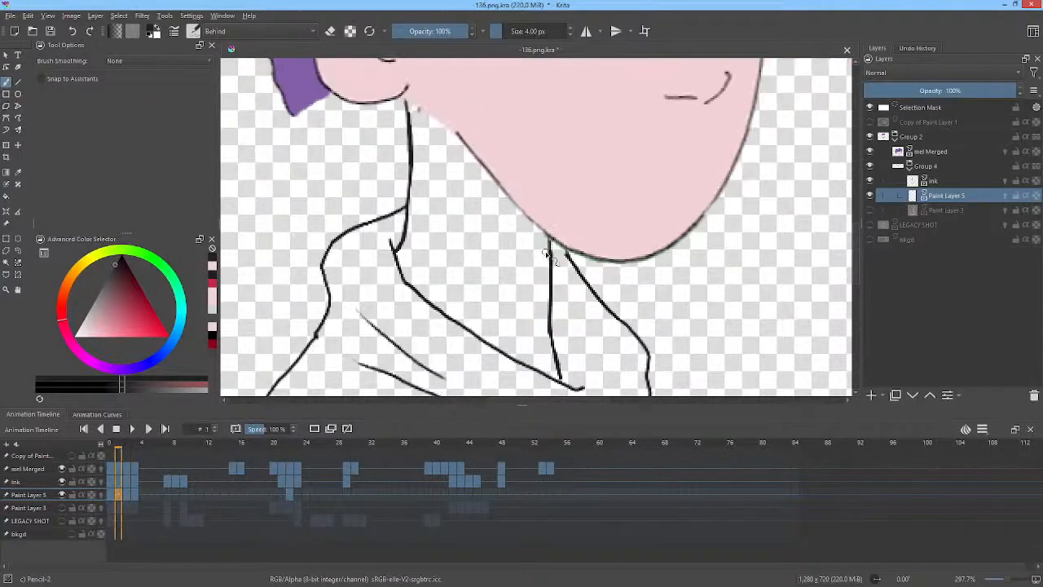
key("comma")
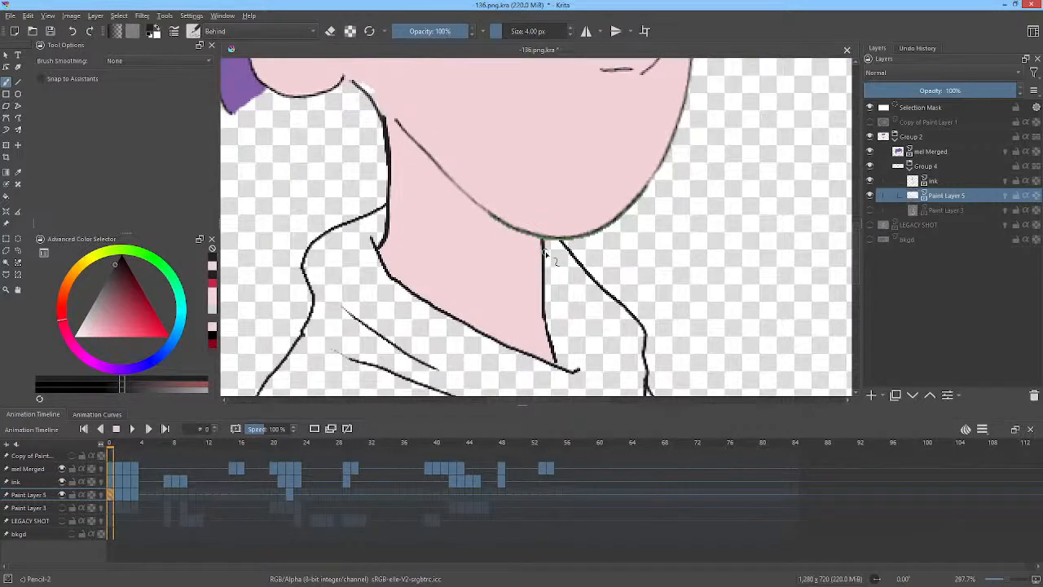
Switch to the ink layer in the timeline and hide Paint Layer 5.
left_click(322, 494)
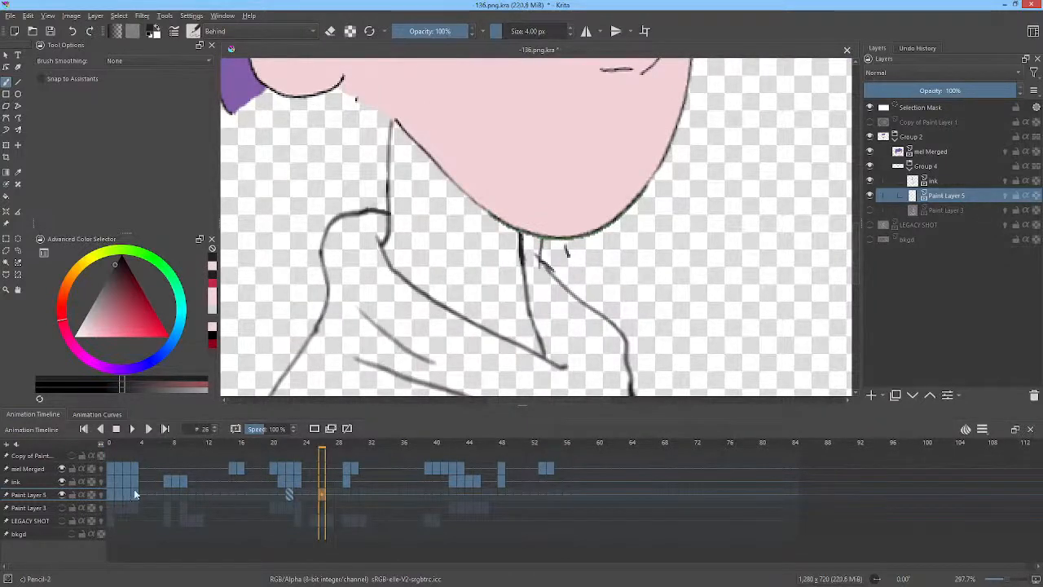
left_click(160, 493, "shift")
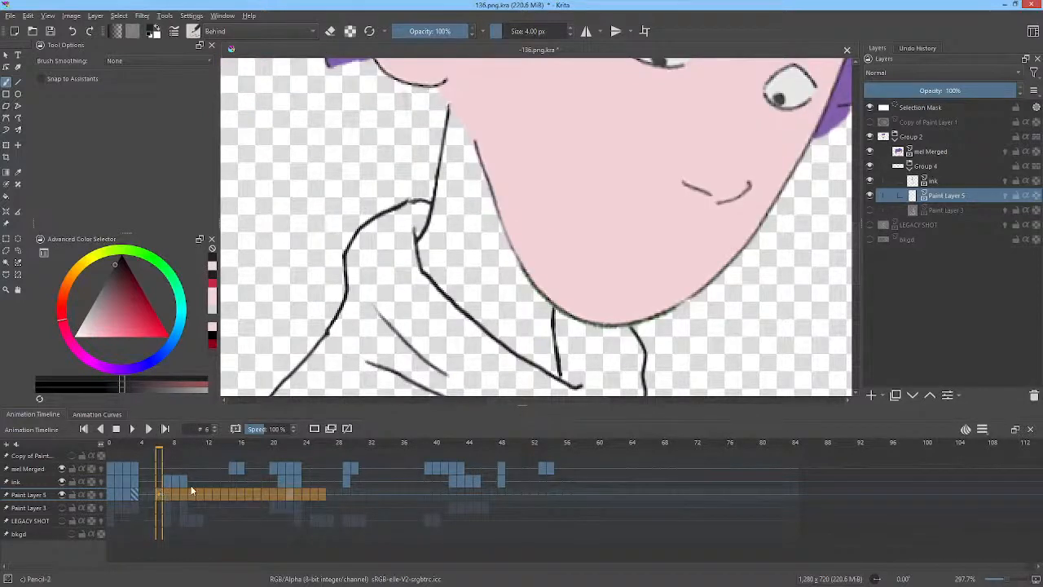
left_click(40, 480)
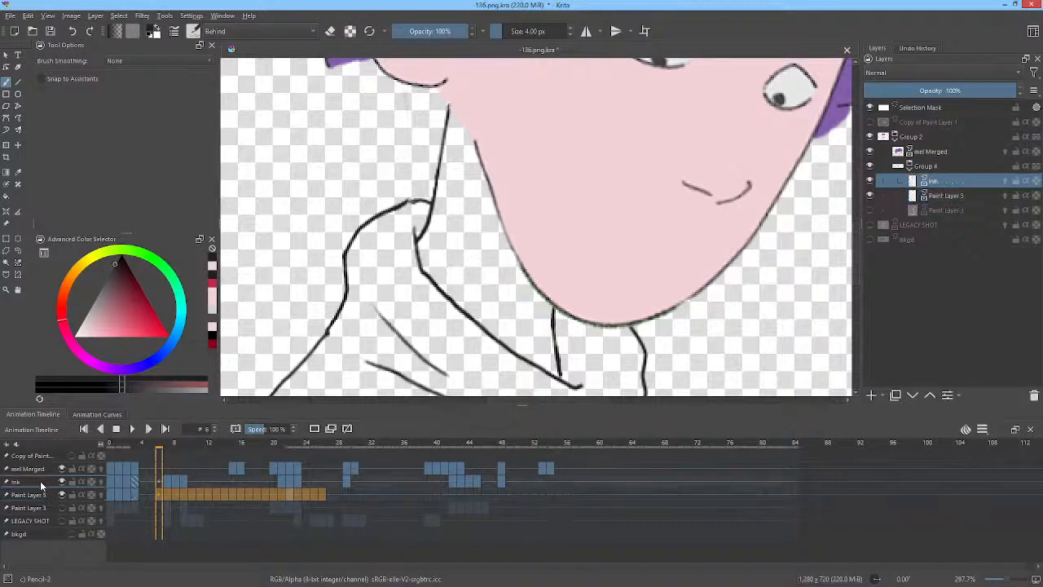
left_click(108, 481)
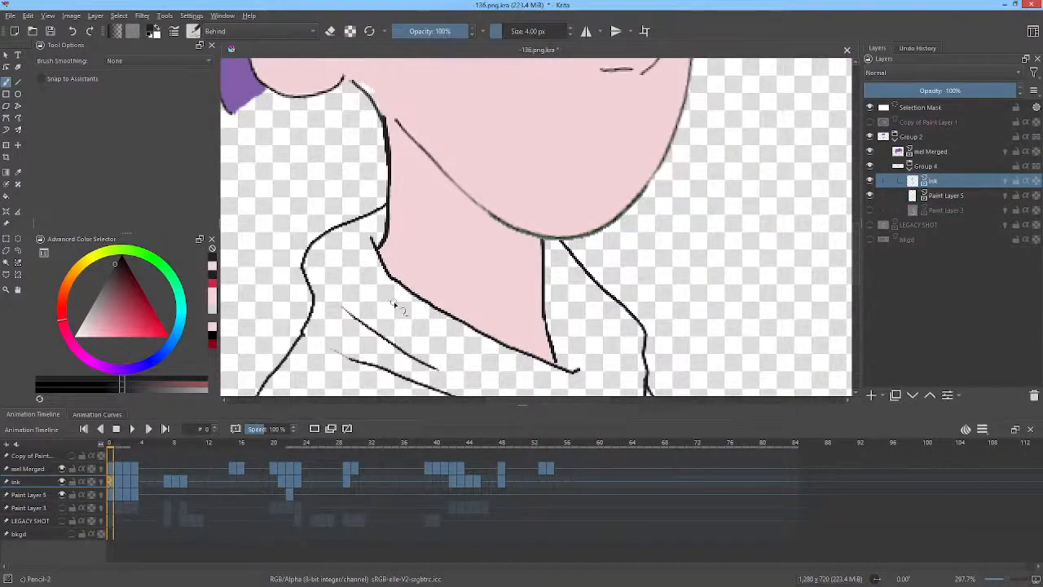
left_click(136, 494)
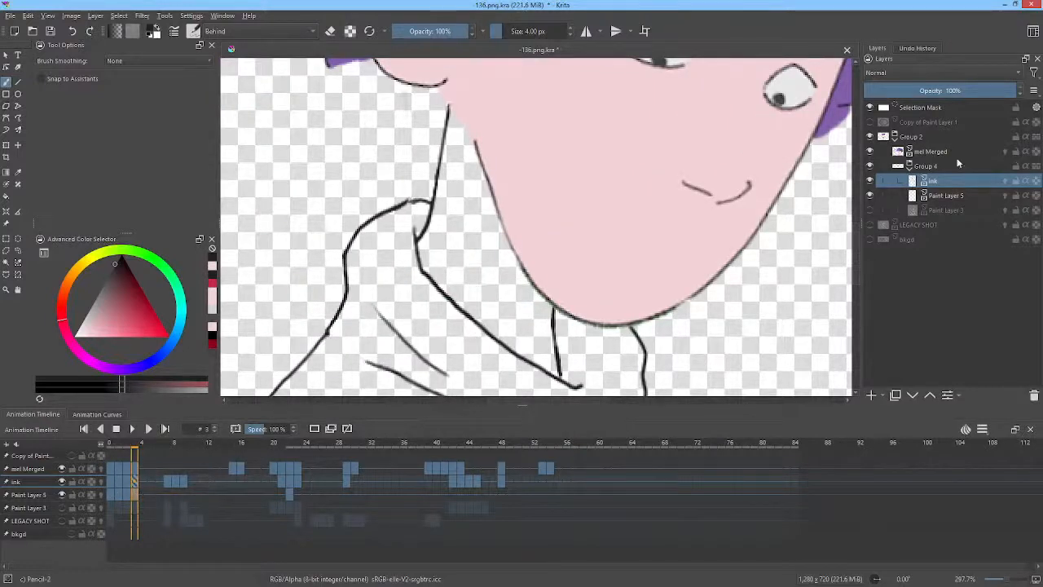
left_click(870, 195)
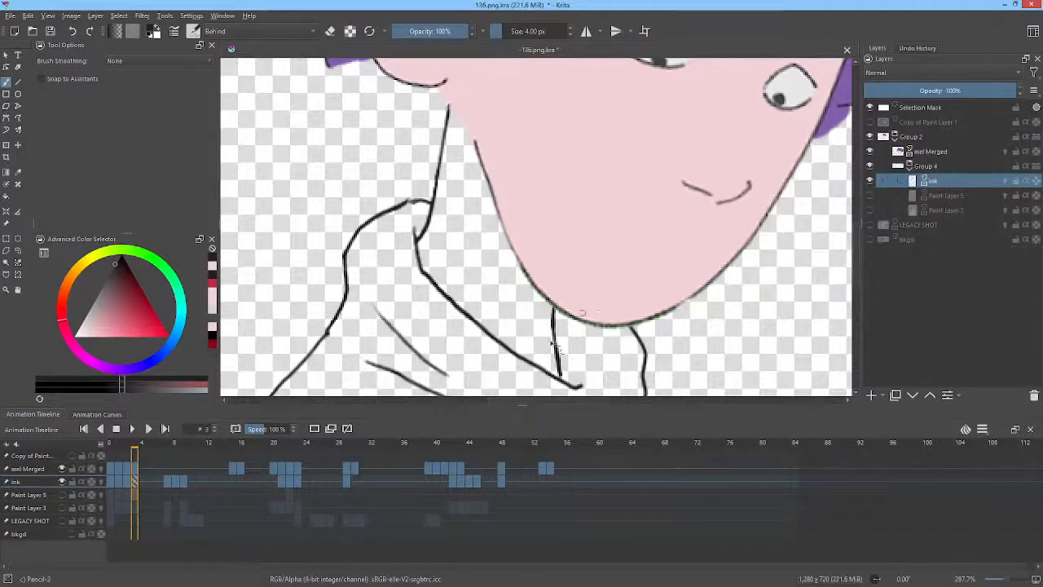
On frame 1 of the ink layer, pick black and draw a short neck line under the chin.
left_click(112, 481)
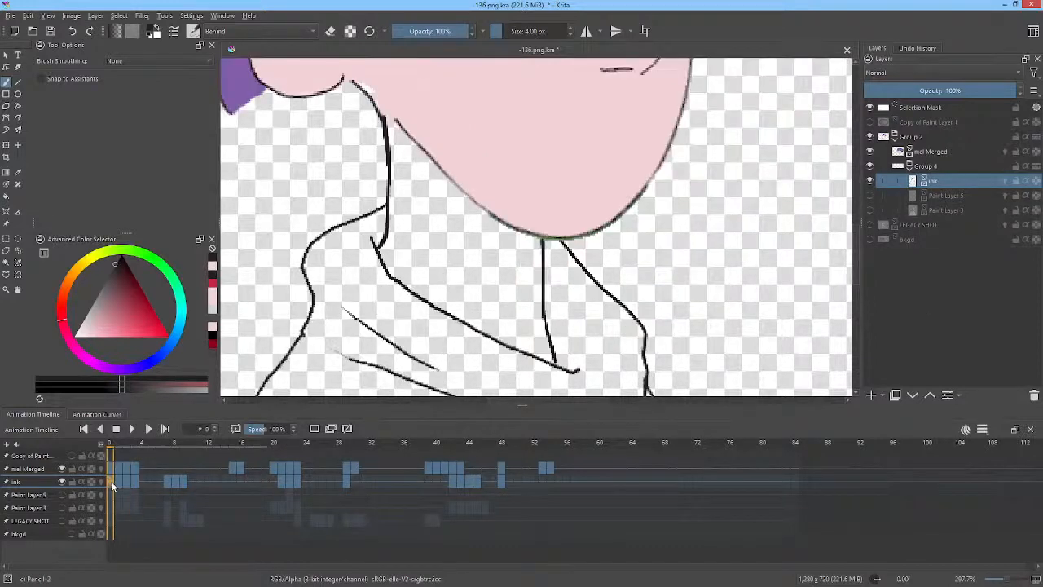
left_click(119, 481)
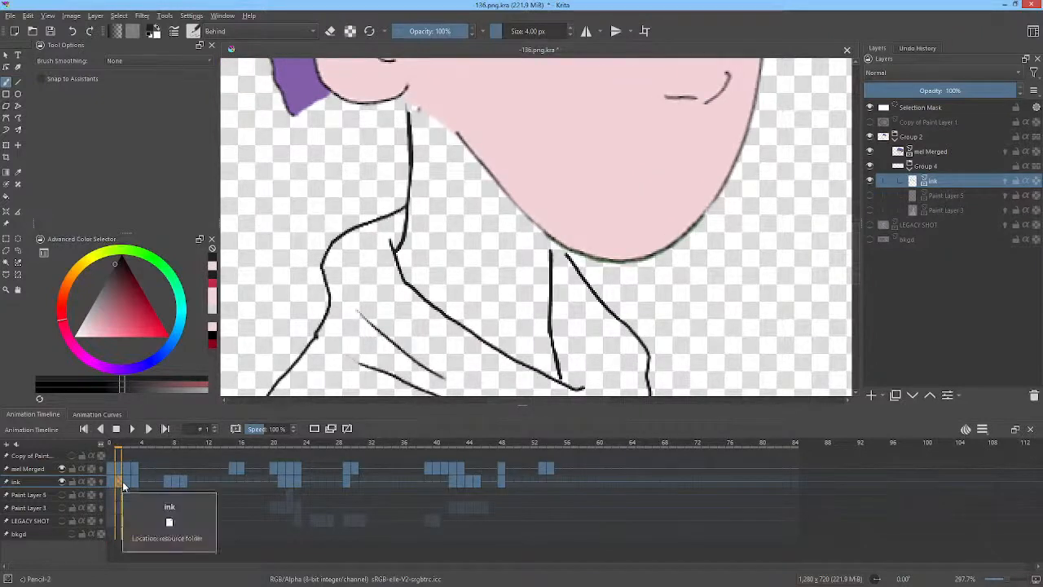
left_click_drag(119, 275, 138, 227)
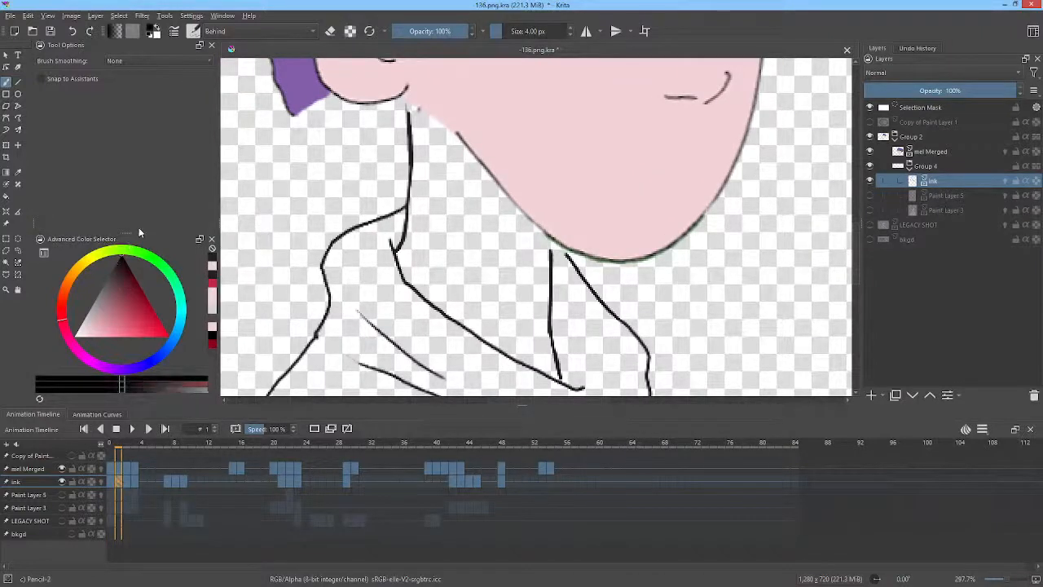
left_click_drag(130, 283, 114, 268)
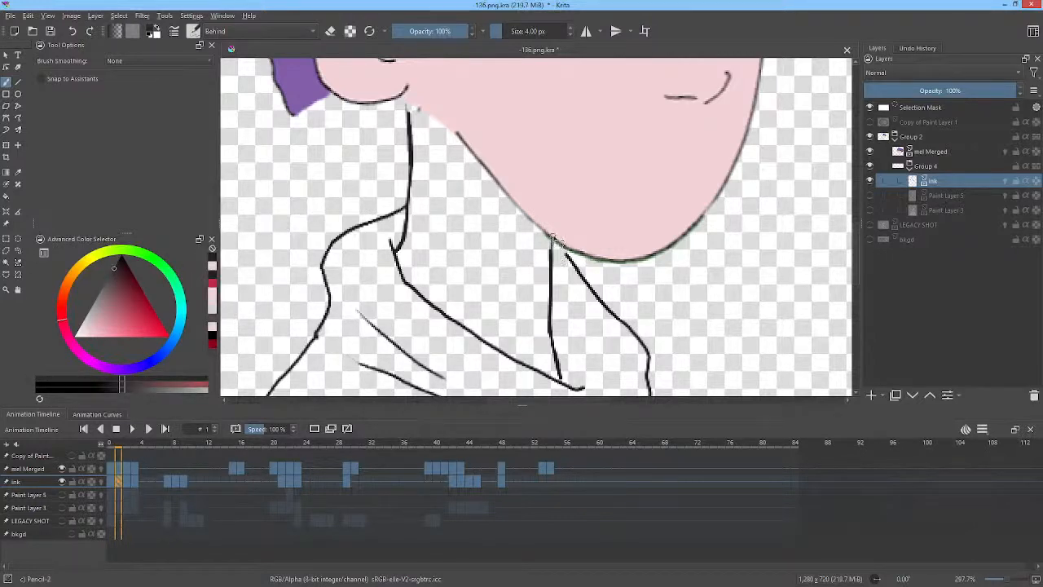
left_click_drag(553, 237, 552, 255)
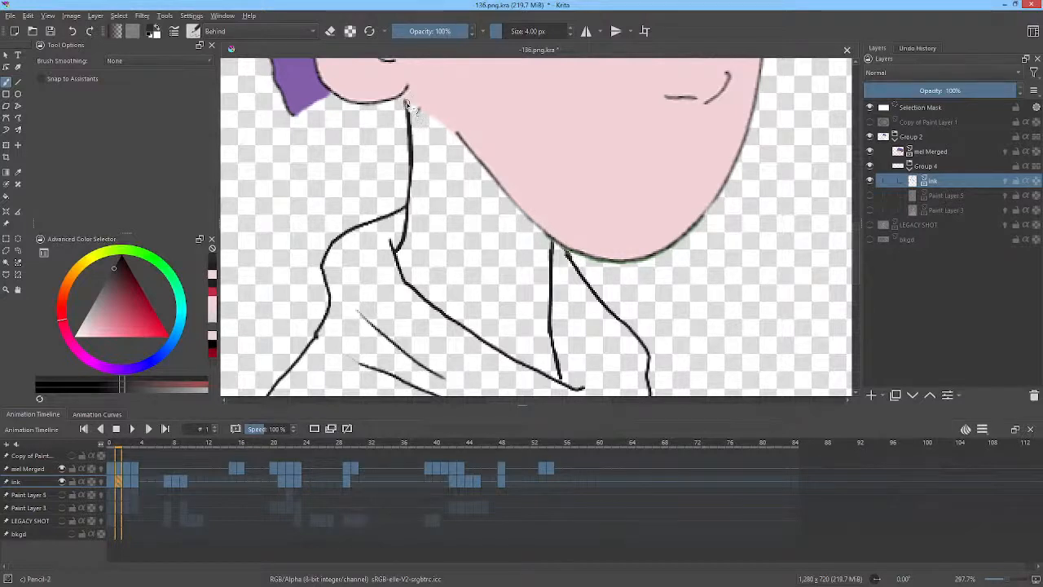
Step forward and back through the frames to review the neck lines.
key("period")
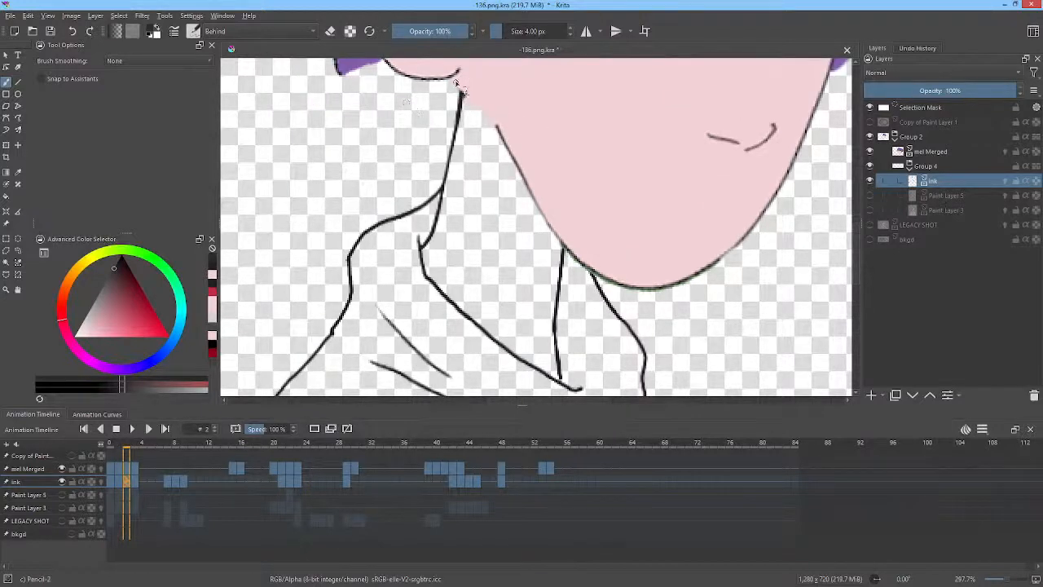
key("comma")
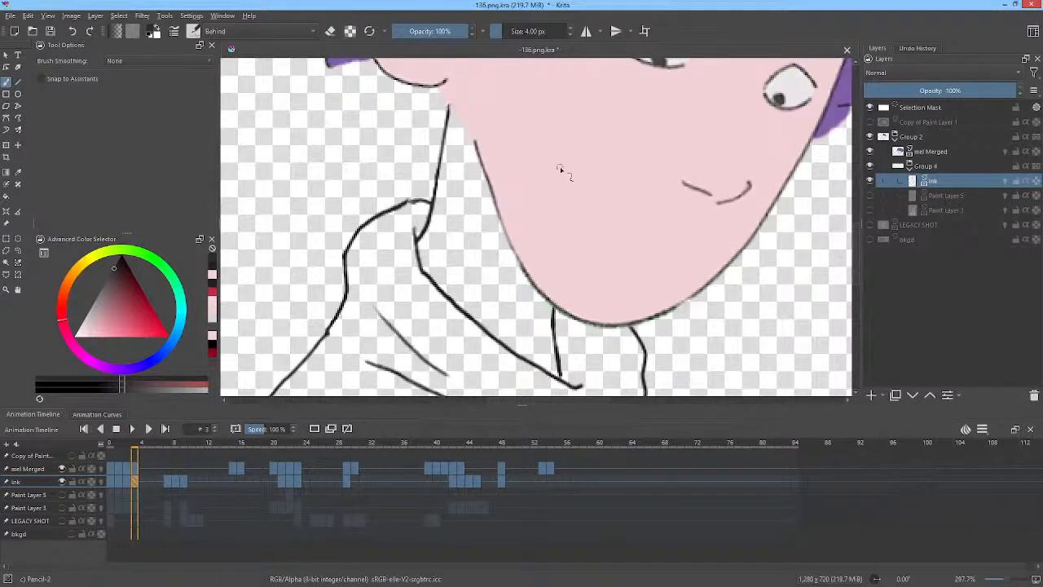
key("period")
key("period")
key("period")
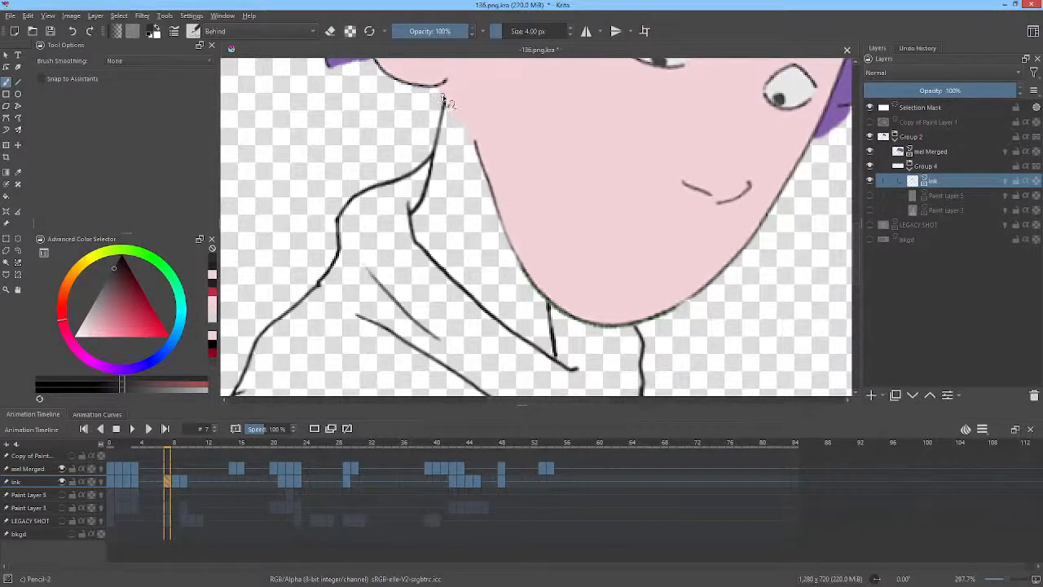
key("period")
key("comma")
key("period")
key("period")
key("comma")
key("comma")
key("period")
key("period")
key("period")
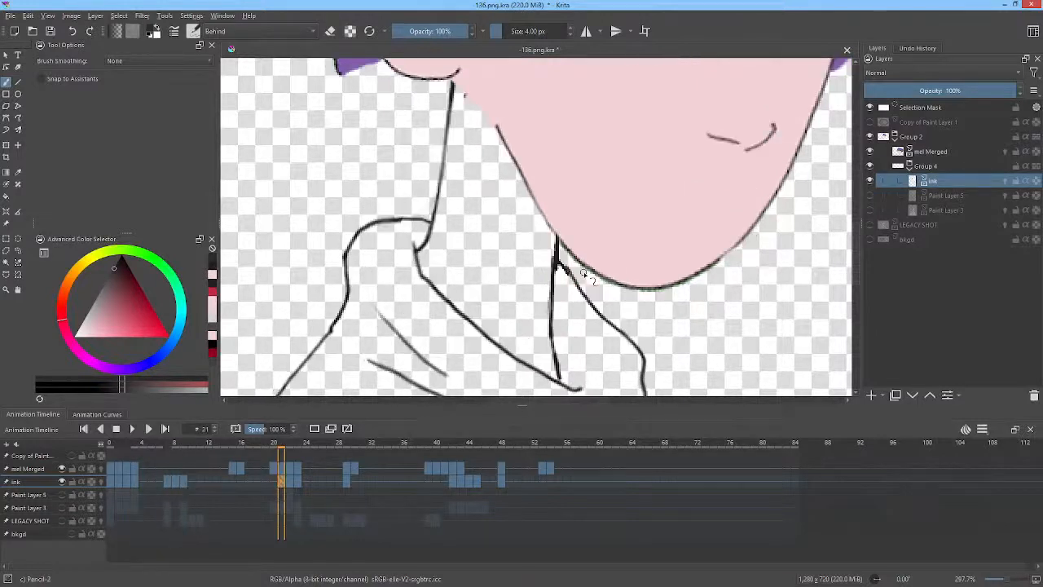
key("period")
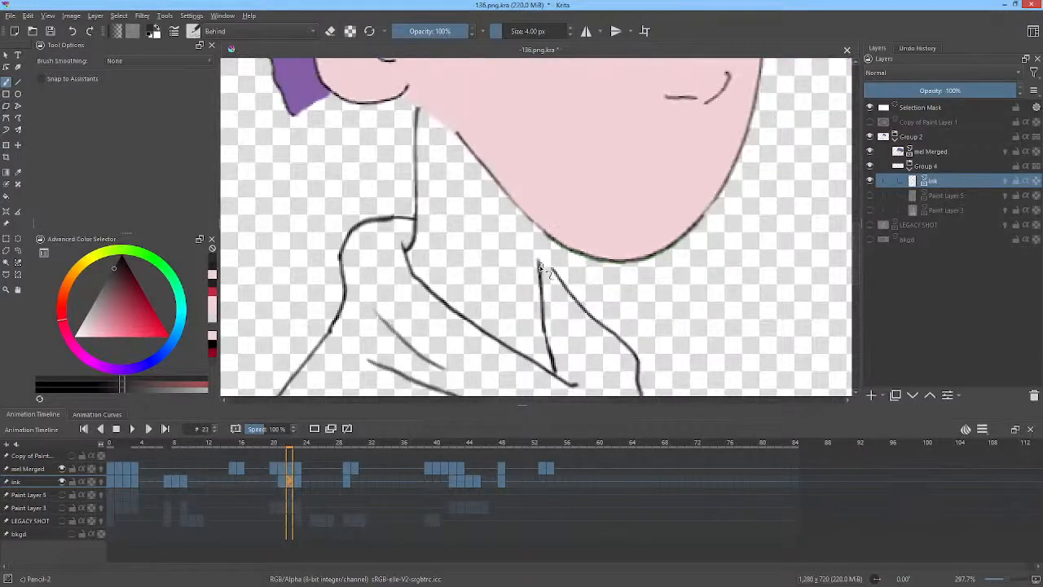
Ink the missing neck lines under the chin and below the ear on the next two frames.
left_click_drag(540, 264, 539, 232)
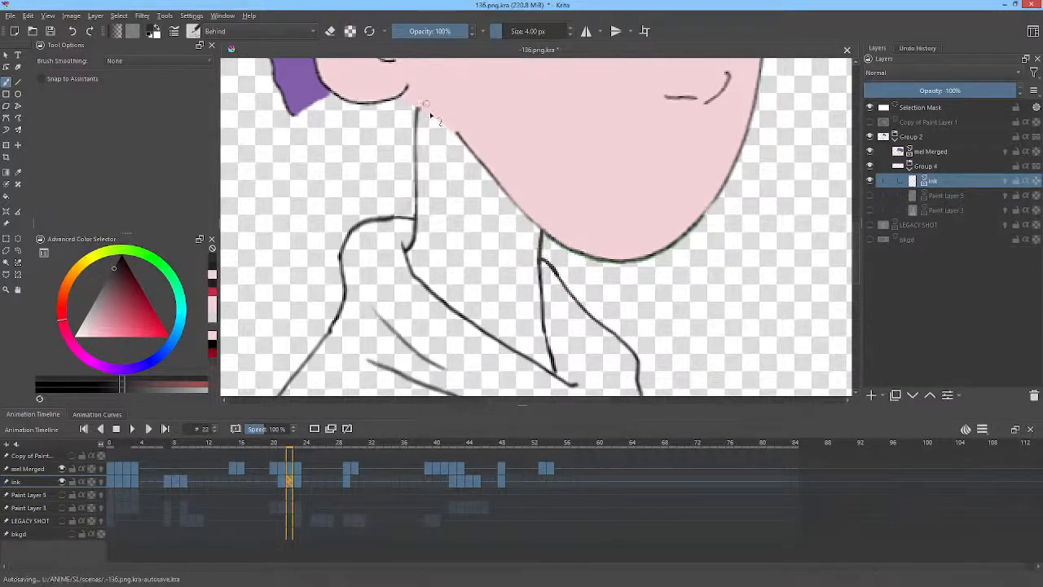
key("period")
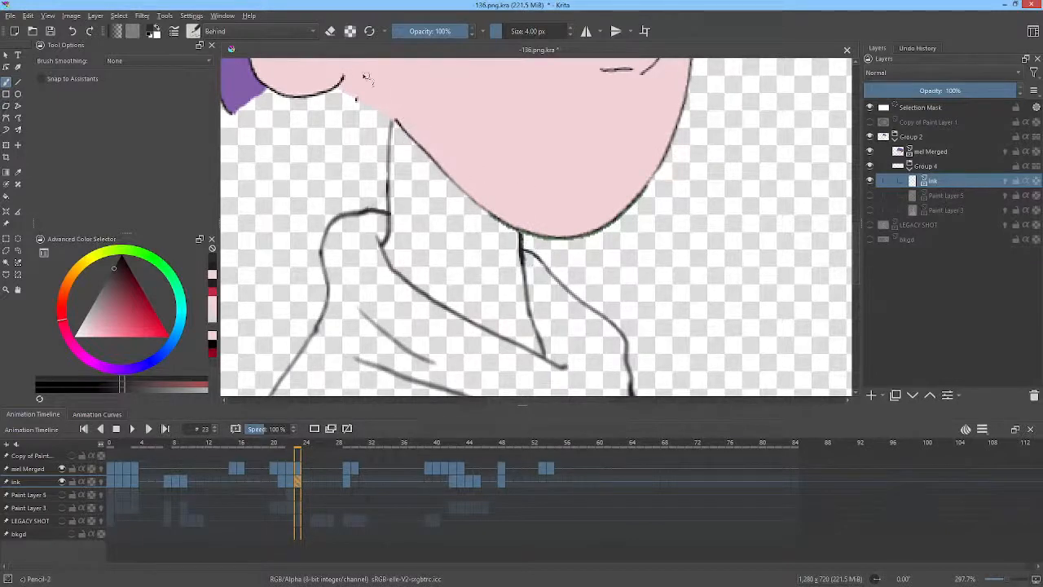
mouse_move(388, 165)
left_mouse_down()
mouse_move(376, 82)
mouse_move(355, 101)
mouse_move(344, 87)
mouse_move(377, 111)
left_mouse_up()
Flip between neighbouring keyframes to compare the neck lines.
key("alt+Right")
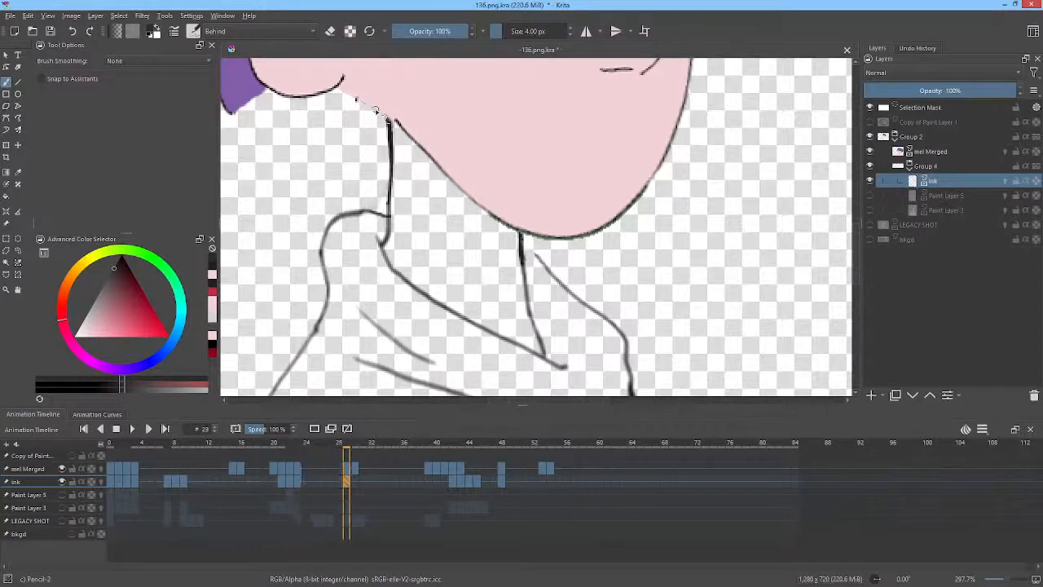
key("alt+Left")
key("alt+Right")
key("alt+Left")
key("alt+Right")
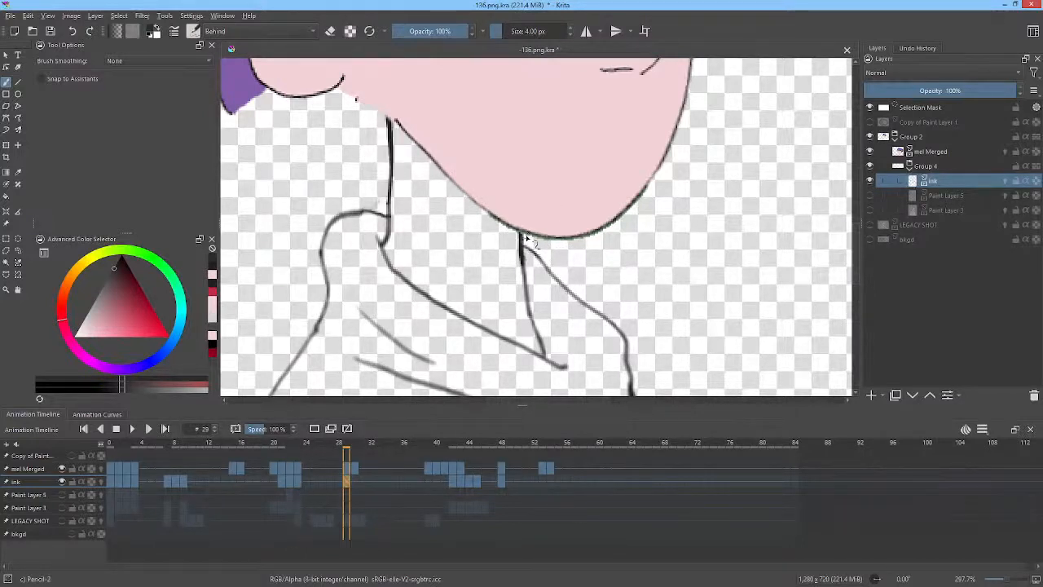
key("alt+Left")
key("alt+Right")
key("alt+Left")
key("alt+Right")
key("alt+Right")
key("alt+Left")
key("alt+Left")
Zoom out and play back the animation to review the character's neck across frames.
middle_click(546, 201)
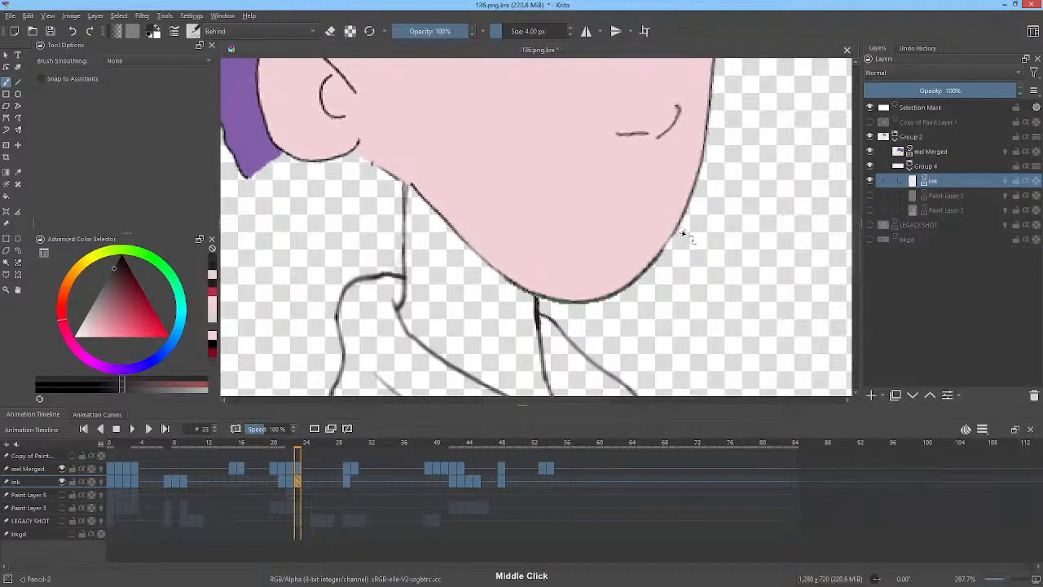
scroll(685, 235, "down", 5)
key("alt+Right")
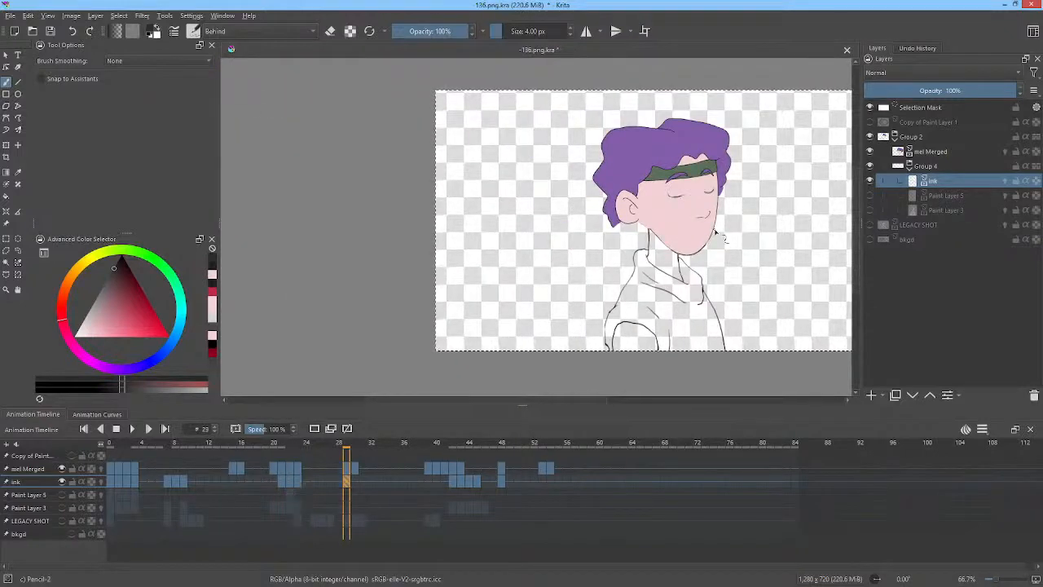
key("alt+Left")
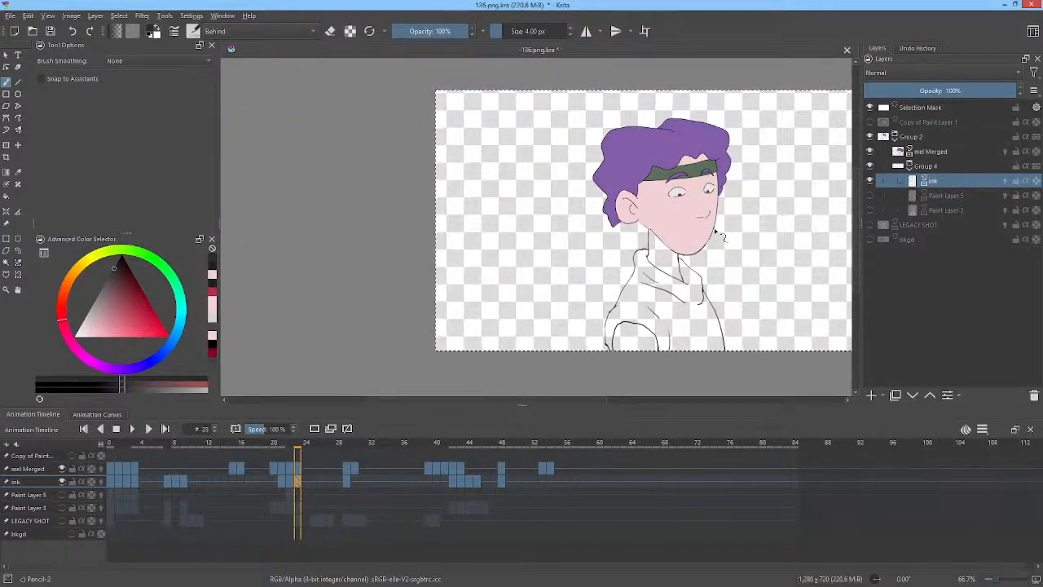
key("alt+Left")
key("alt+Right")
key("alt+Right")
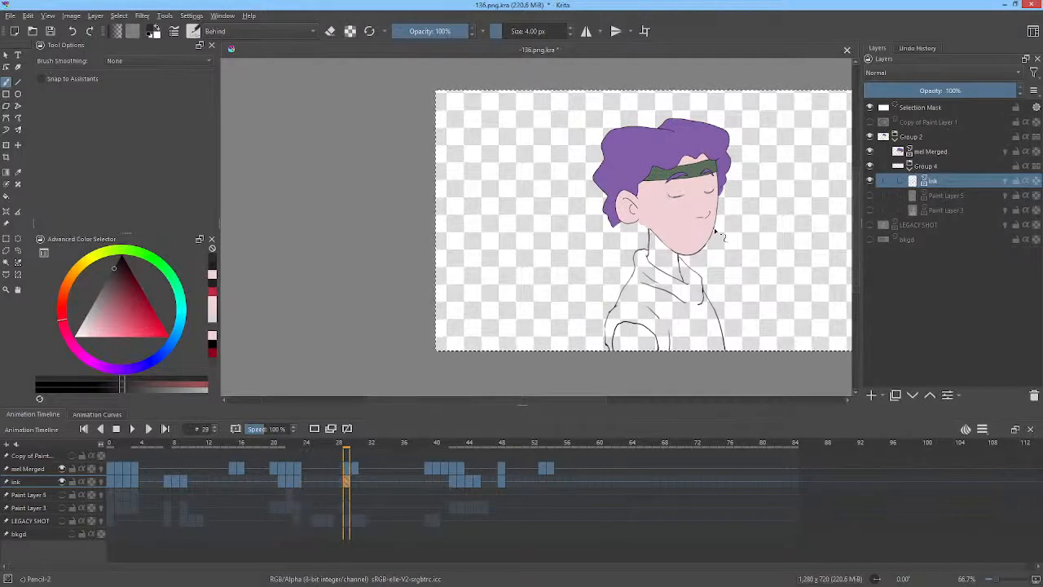
key("alt+Left")
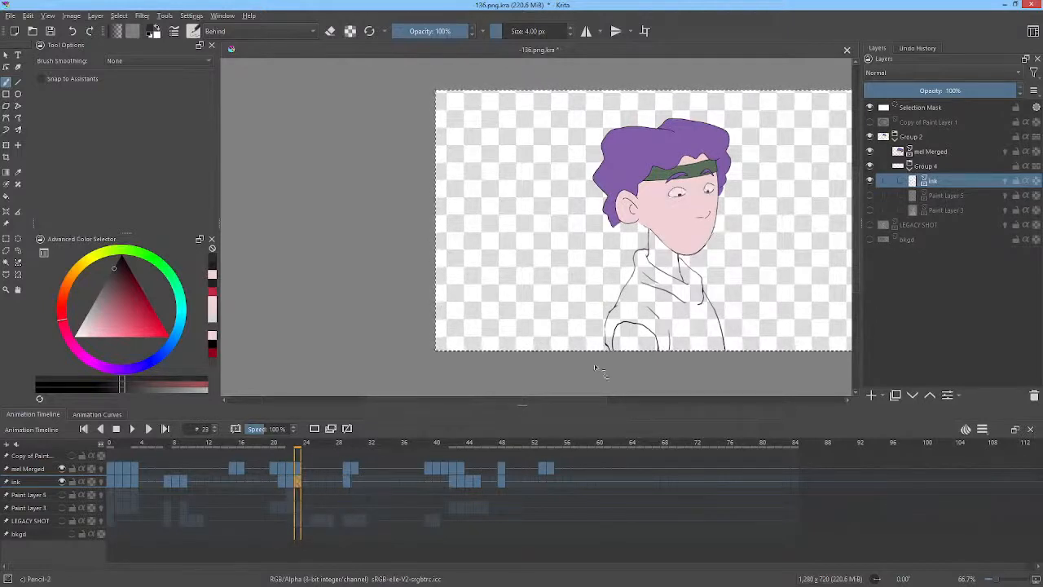
left_click(345, 481)
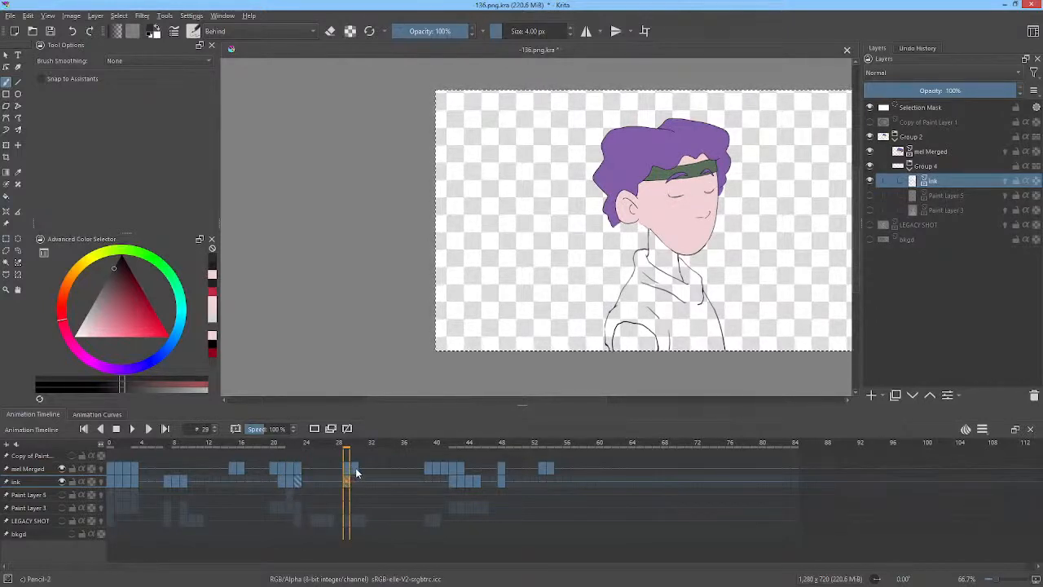
left_click(299, 483)
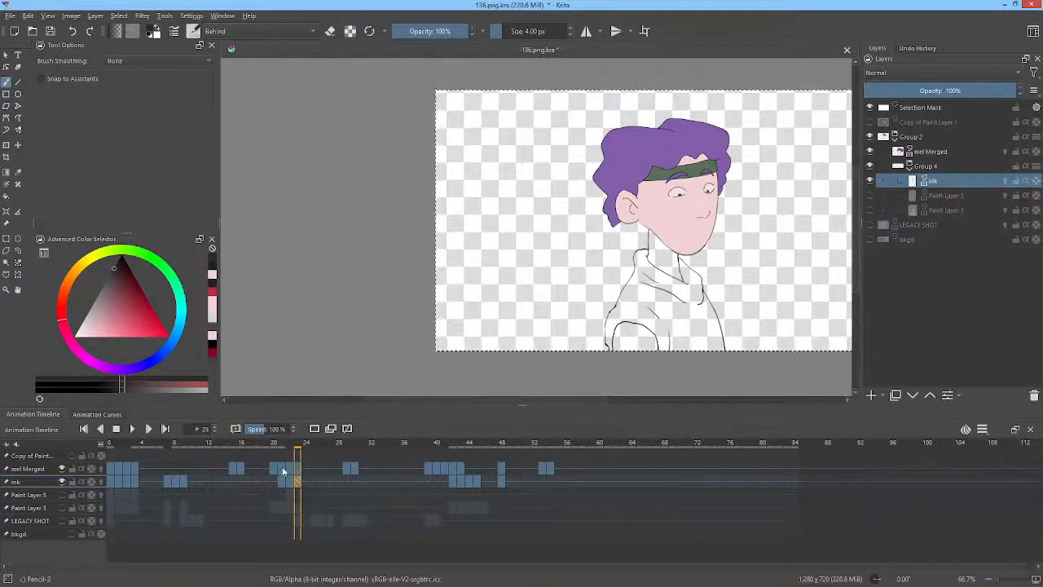
key("space")
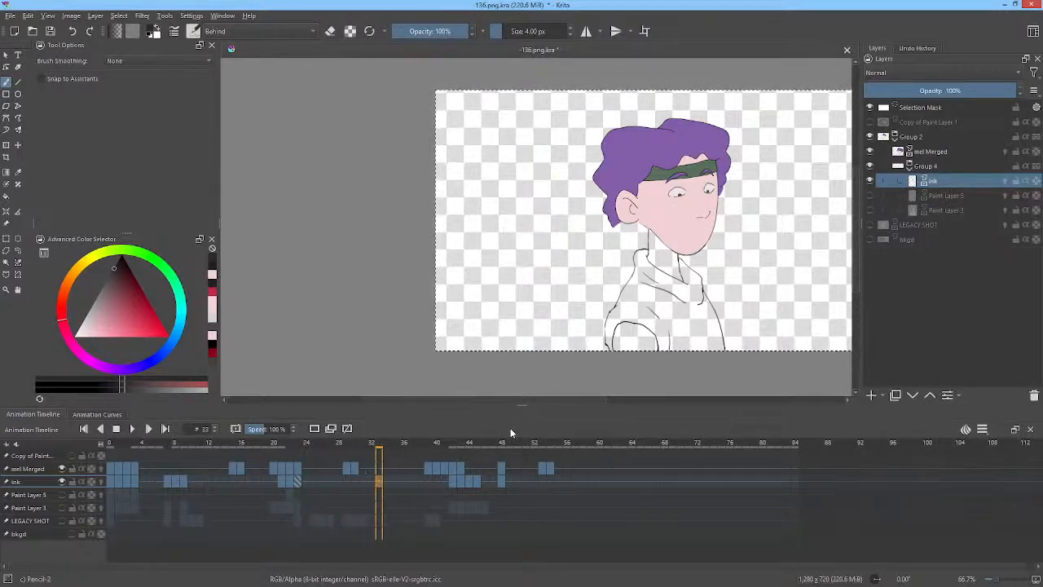
scroll(715, 235, "up", 3)
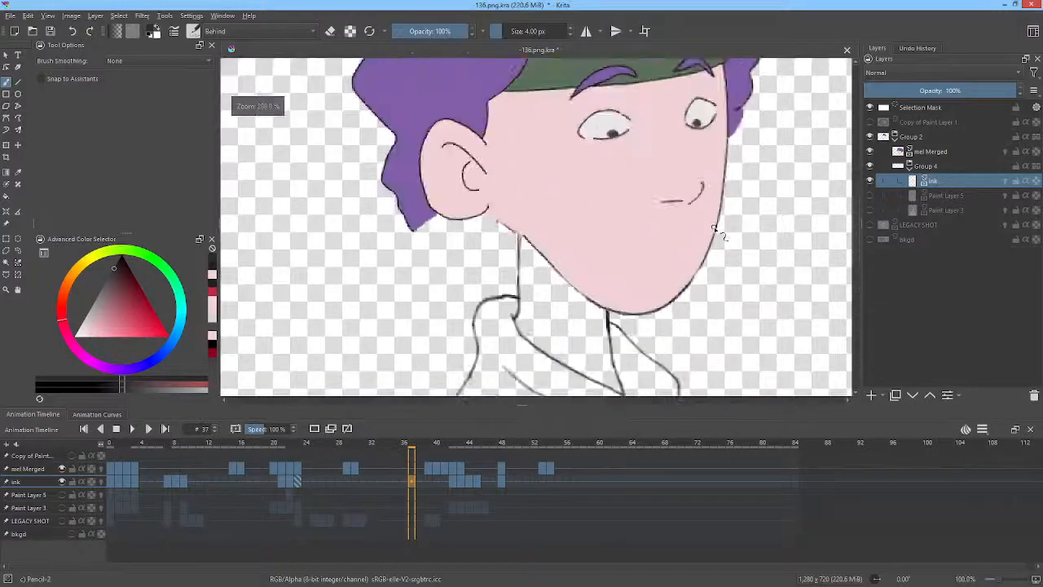
scroll(715, 235, "down", 2)
scroll(675, 343, "up", 4)
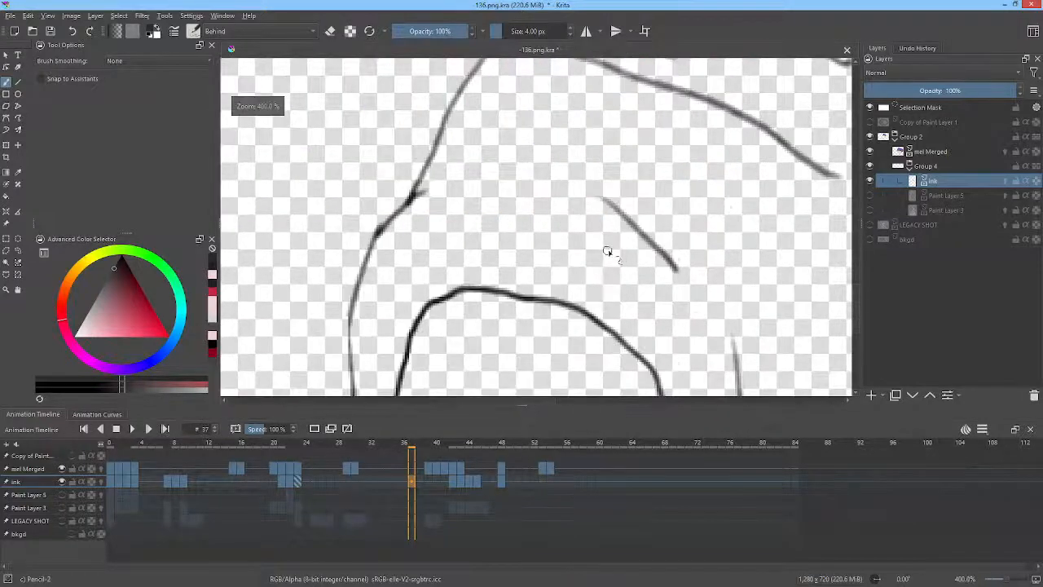
scroll(663, 239, "down", 2)
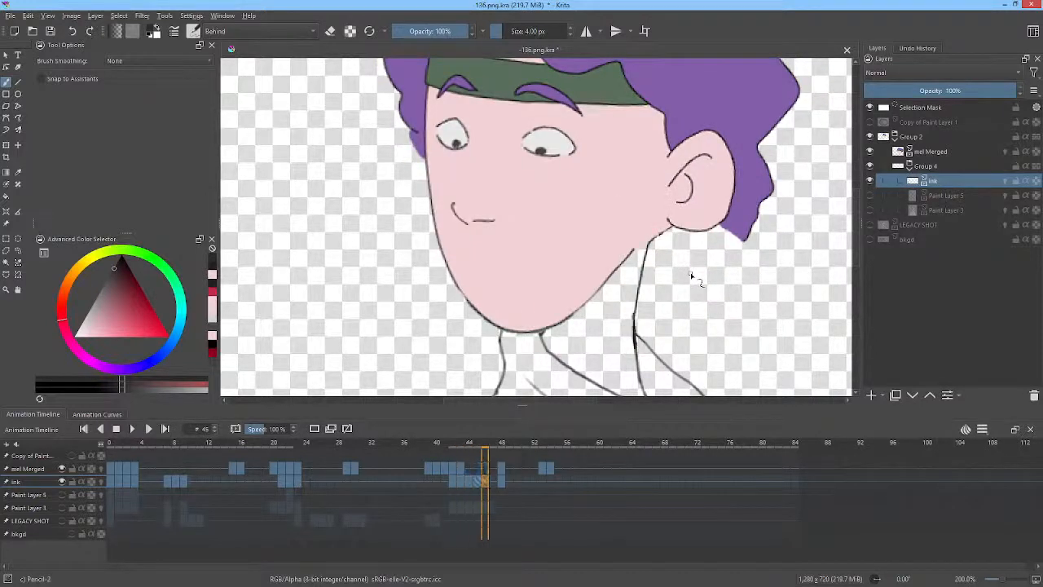
scroll(690, 277, "down", 5)
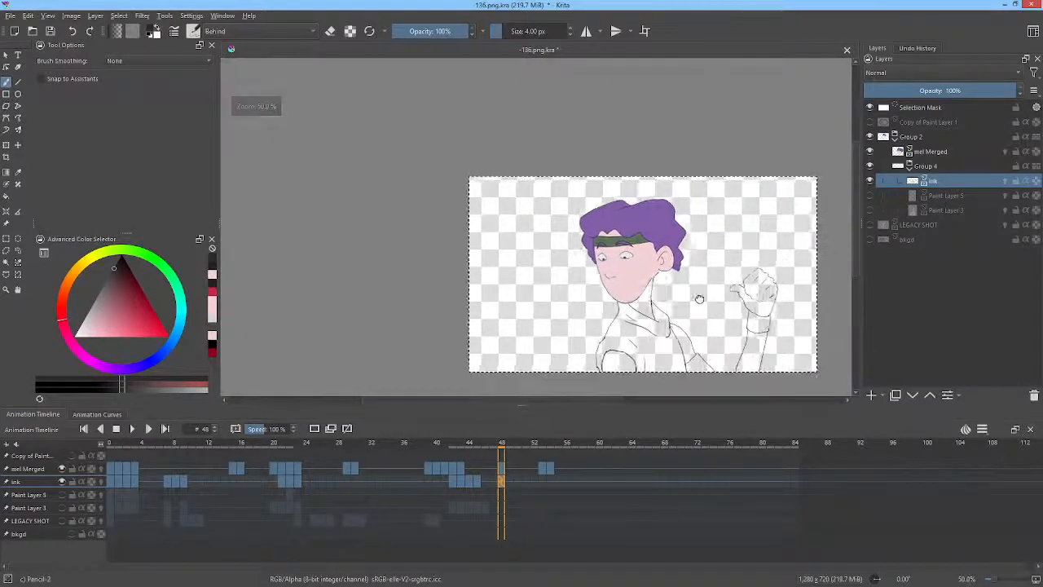
Return to frame 0, show Paint Layer 5 again and select it for painting.
left_click(110, 481)
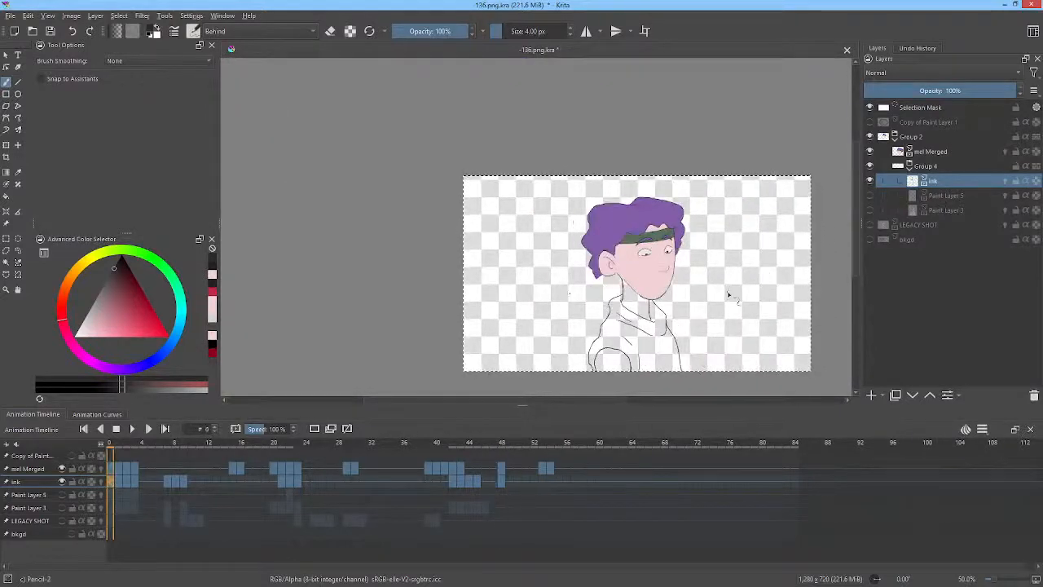
left_click(870, 195)
left_click(953, 194)
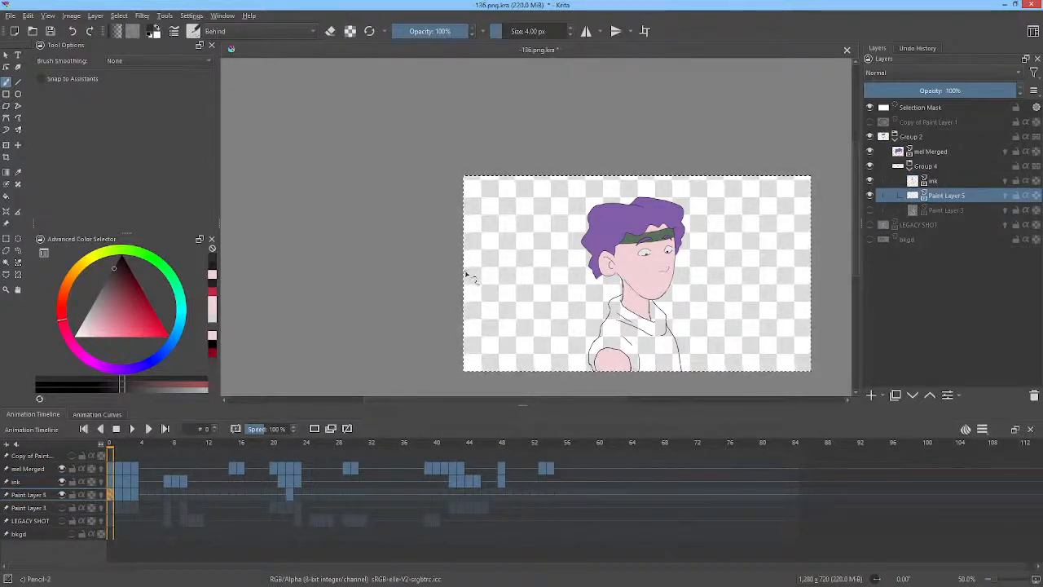
mouse_move(527, 309)
left_mouse_down()
mouse_move(489, 227)
mouse_move(464, 226)
left_mouse_up()
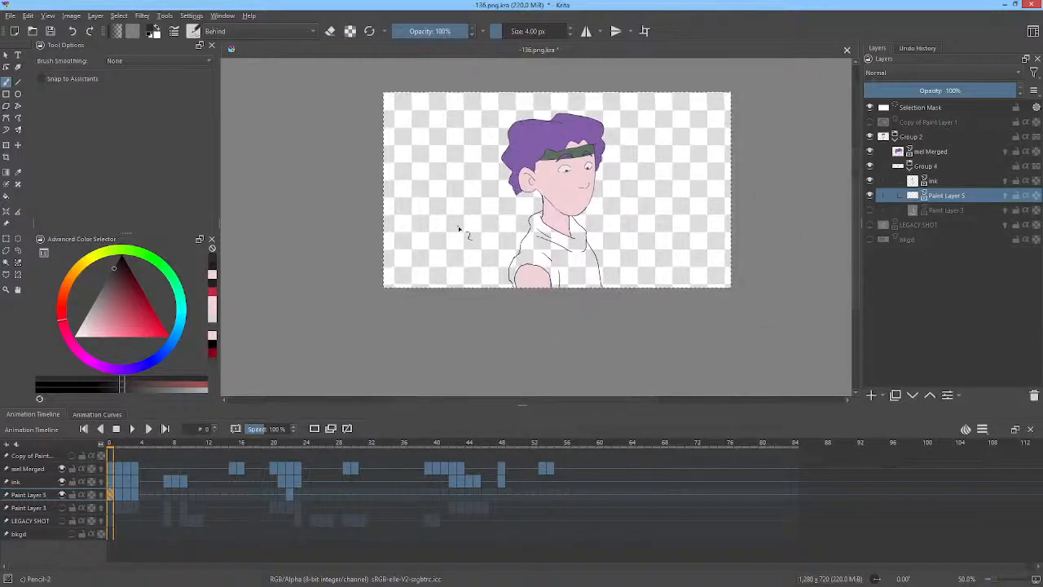
On frame 1 of Paint Layer 5, fill the neck with skin colour picked from the face.
key("Right")
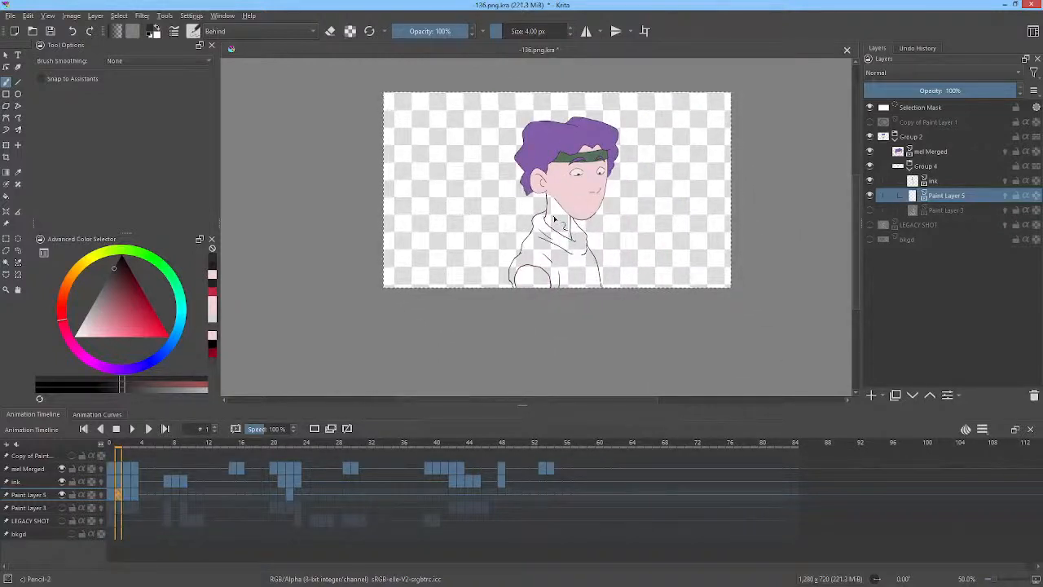
key("f")
left_click(556, 217)
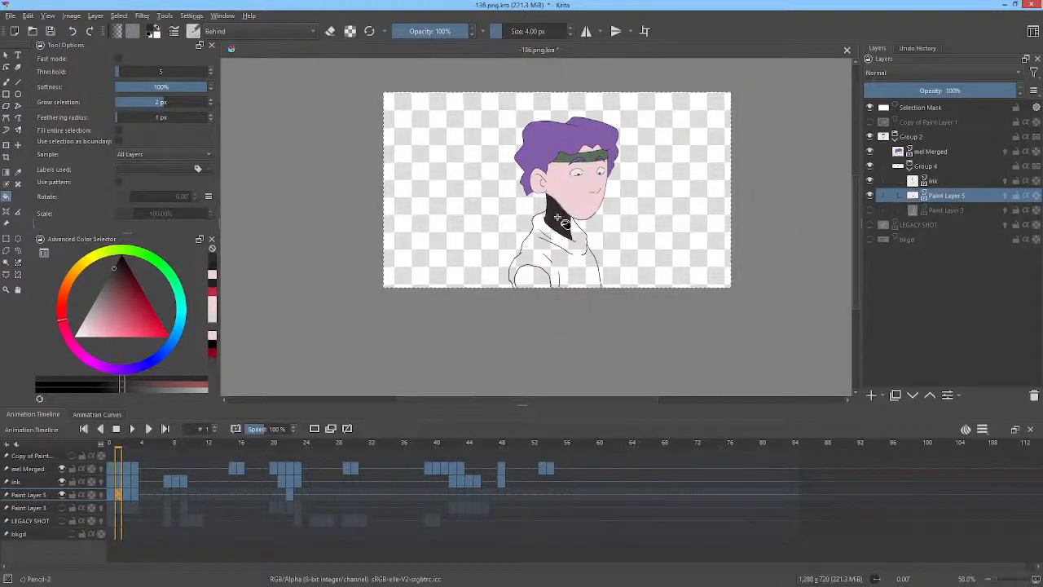
key("ctrl+z")
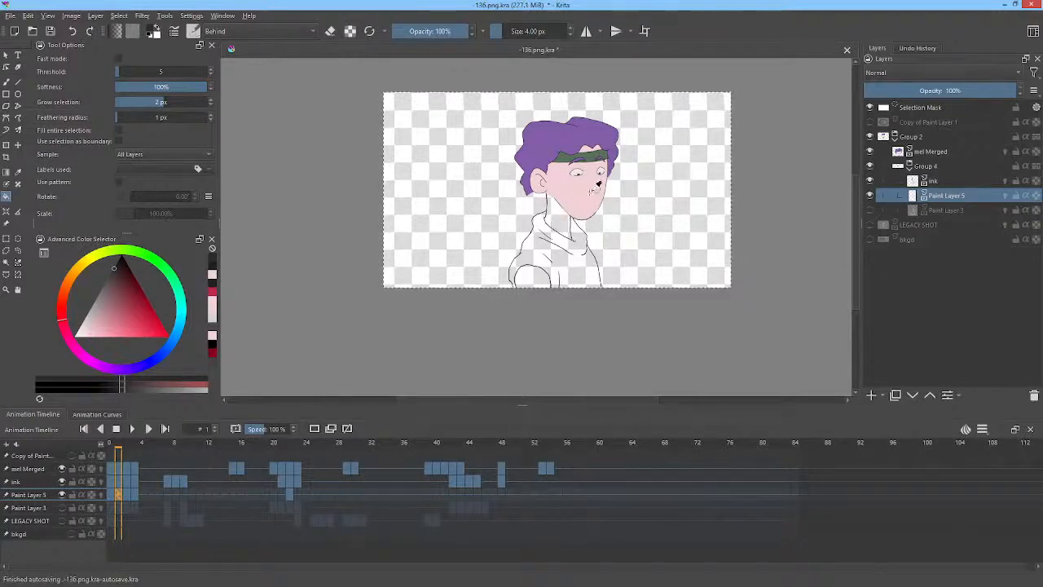
left_click(576, 188, "ctrl")
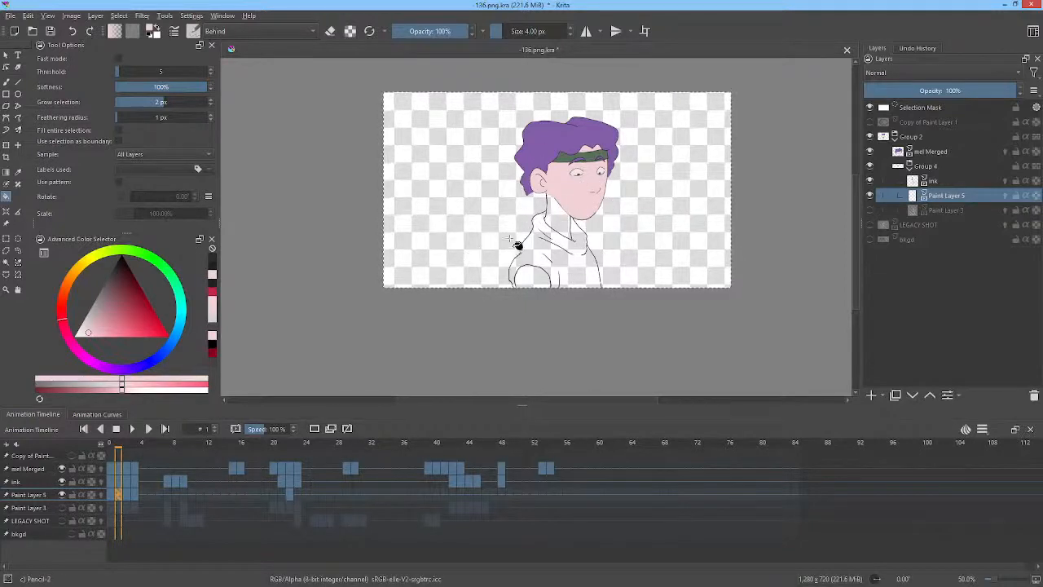
left_click(558, 224)
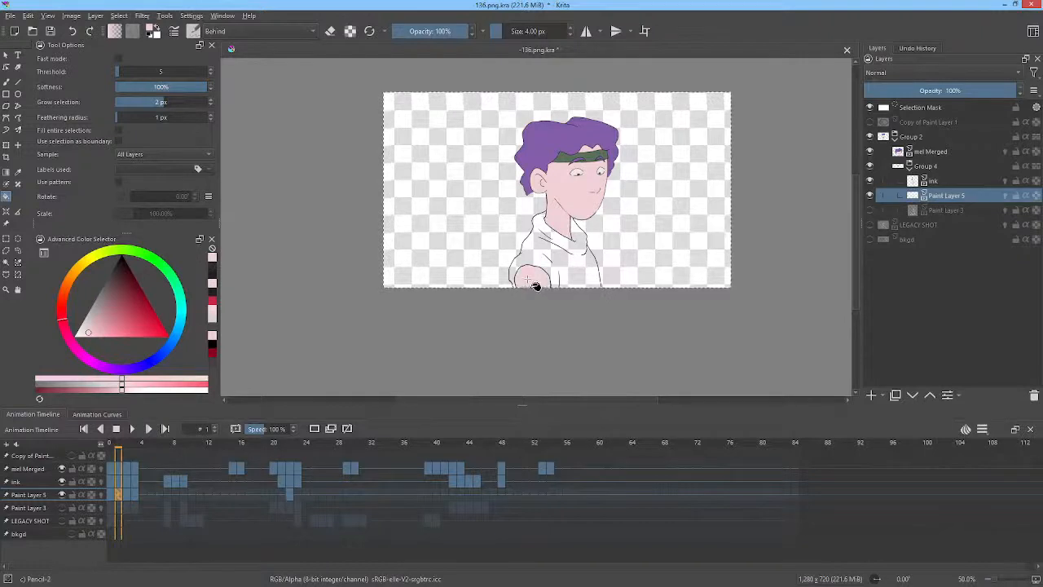
Advance to frame 3 and fill the hand with the skin colour.
key("period")
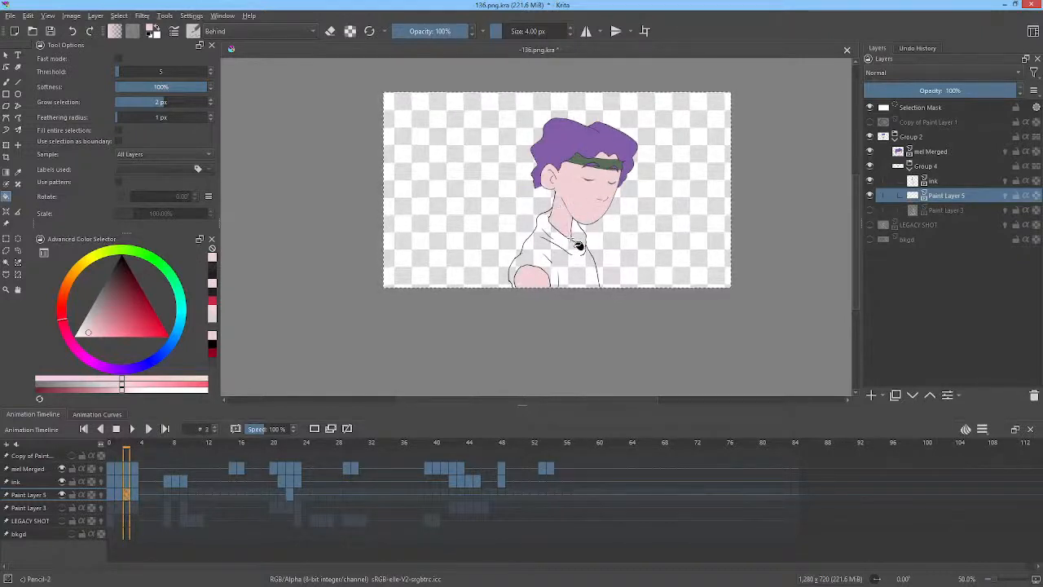
key("period")
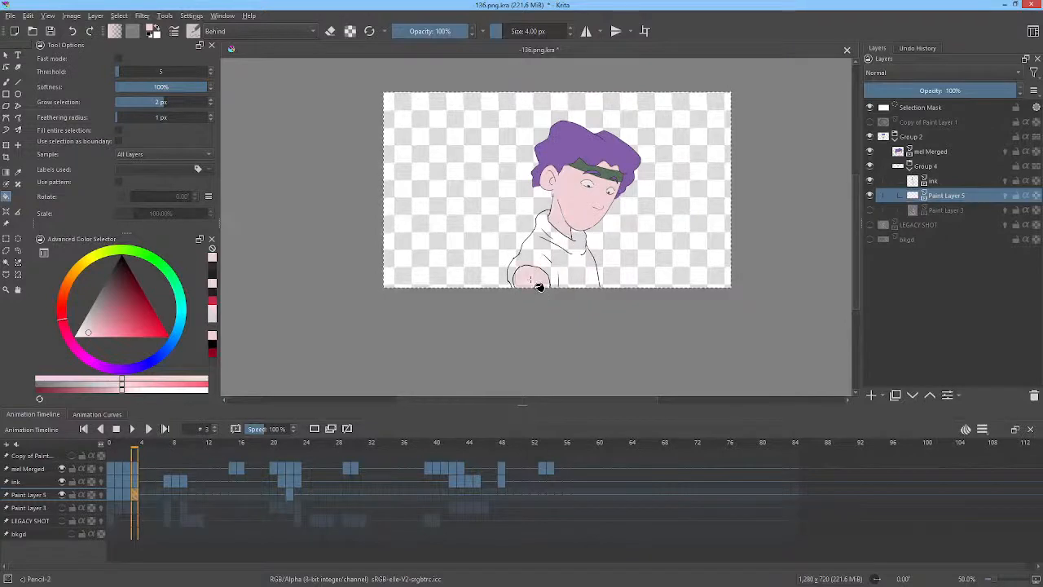
left_click(538, 284)
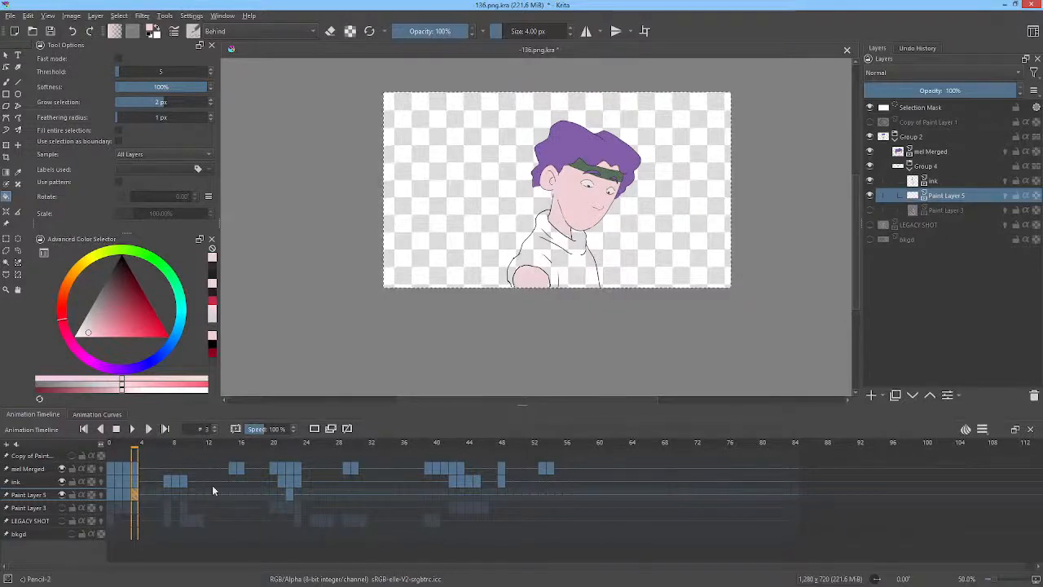
Go to frame 7 and delete Paint Layer 5's keyframe there.
left_click(158, 447)
left_click_drag(164, 445, 163, 447)
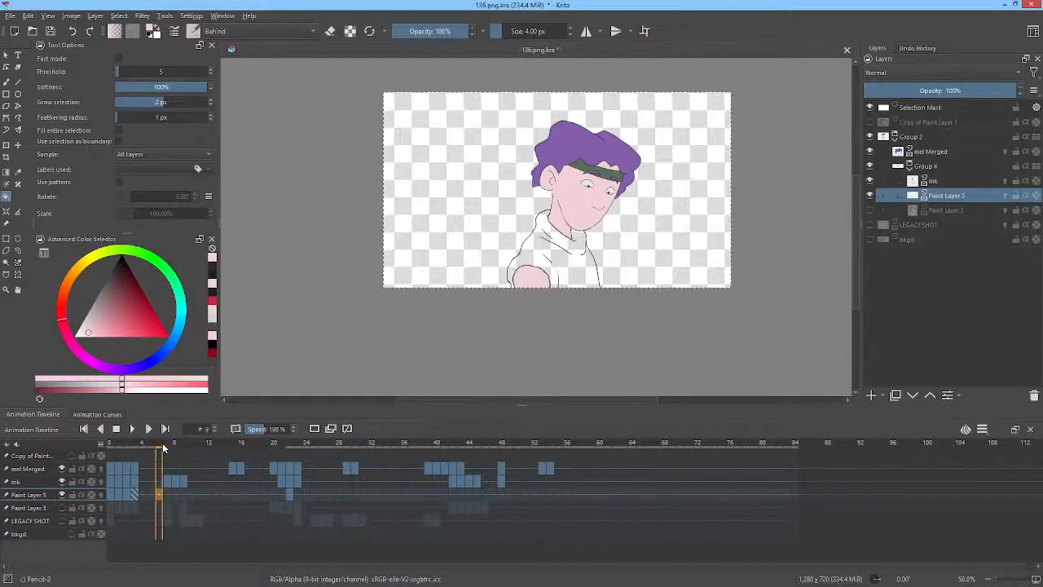
left_click(166, 493)
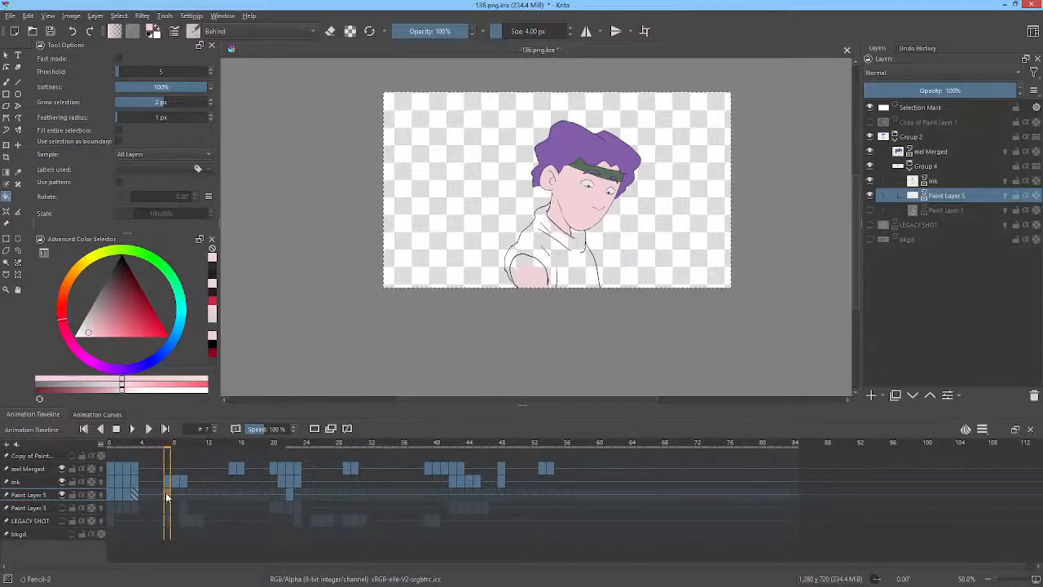
key("Delete")
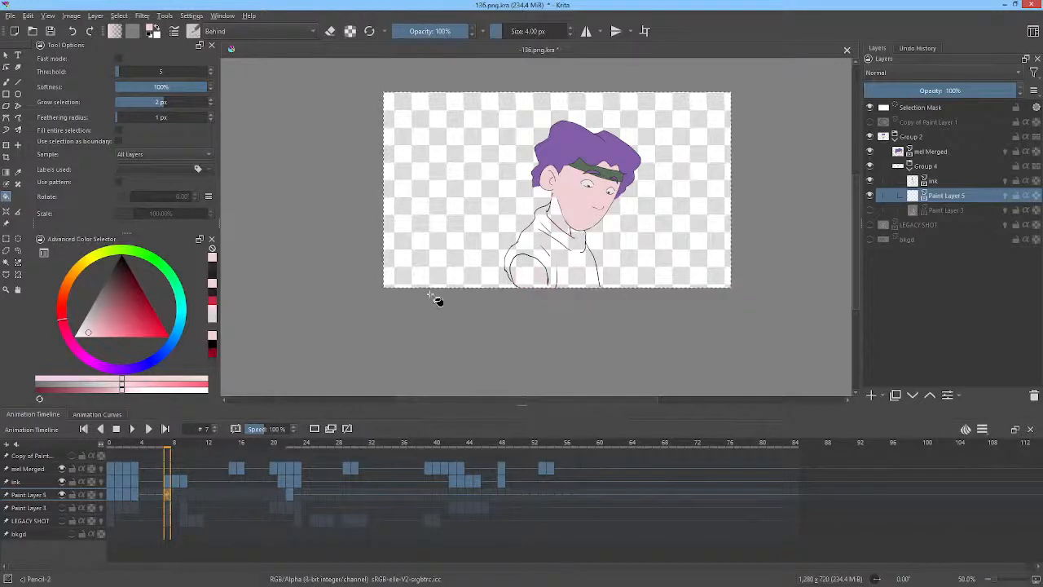
Try to fill the neck with skin colour on frame 7.
left_click(559, 228)
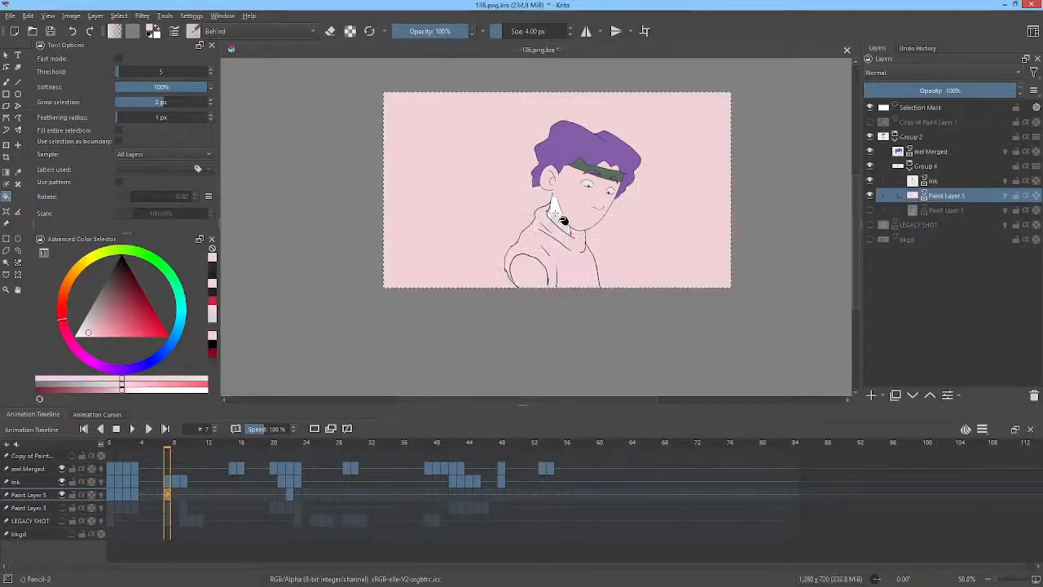
key("ctrl+z")
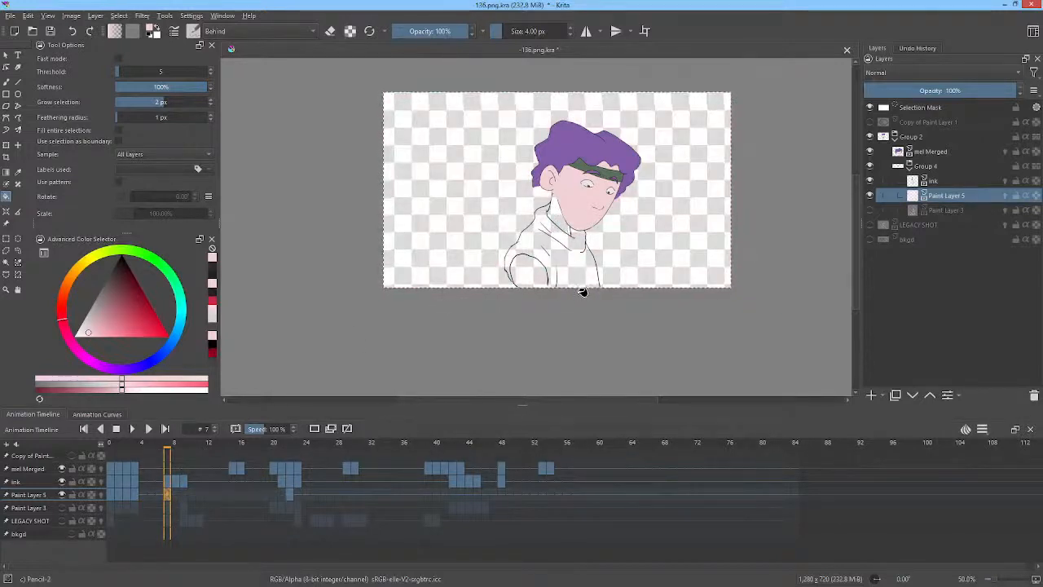
On the ink layer, draw two short black strokes closing the gaps at the bottom of the arm and sleeve.
scroll(579, 291, "up", 2)
scroll(564, 293, "up", 3)
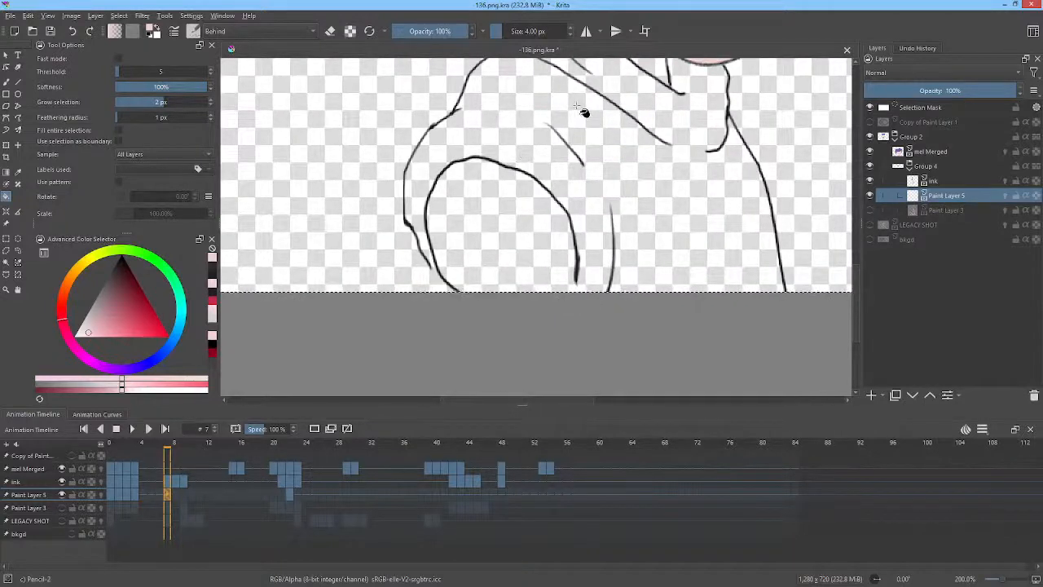
left_click(937, 181)
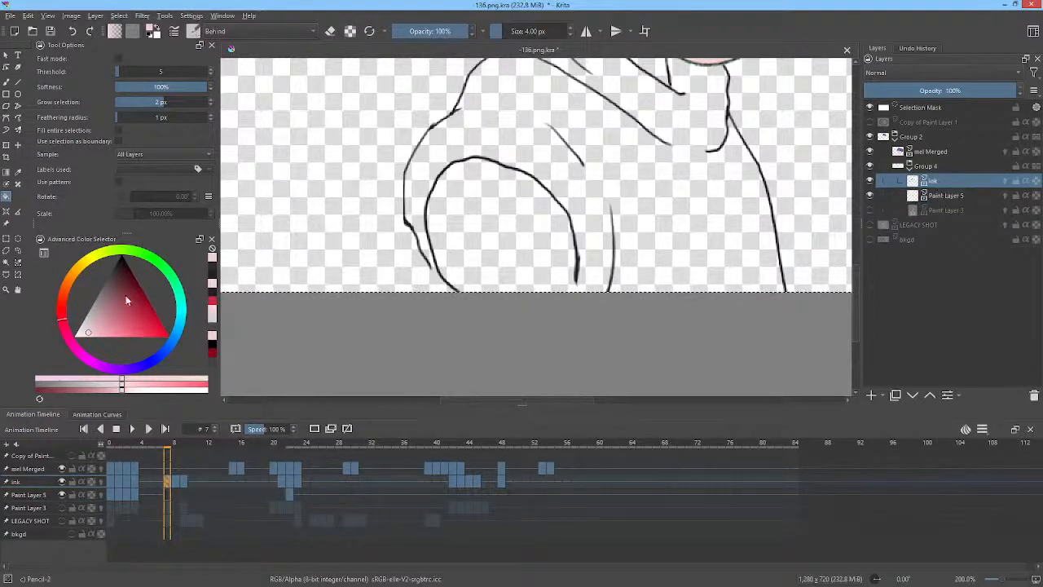
left_click_drag(126, 295, 116, 269)
key("b")
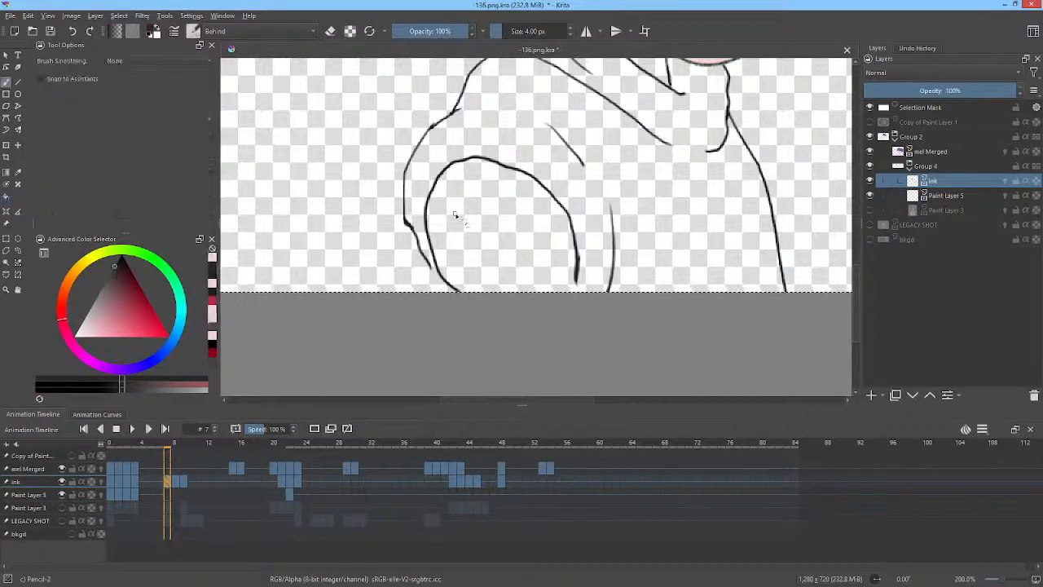
left_click_drag(438, 272, 460, 291)
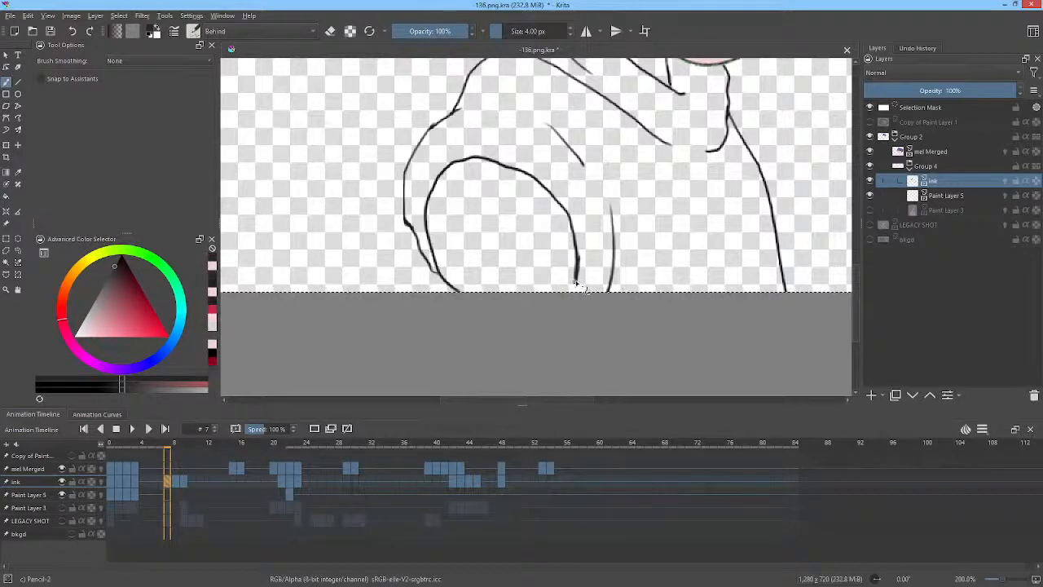
left_click_drag(576, 277, 575, 295)
Flip between neighbouring frames to compare the arm and neck lines.
mouse_move(644, 140)
left_mouse_down()
mouse_move(624, 256)
mouse_move(506, 437)
mouse_move(527, 381)
left_mouse_up()
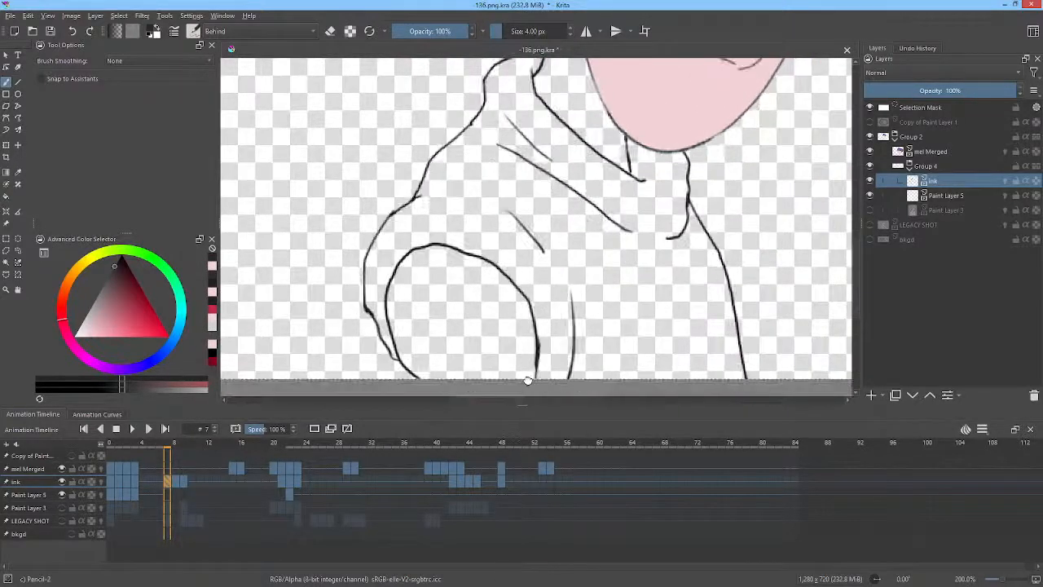
key("period")
key("comma")
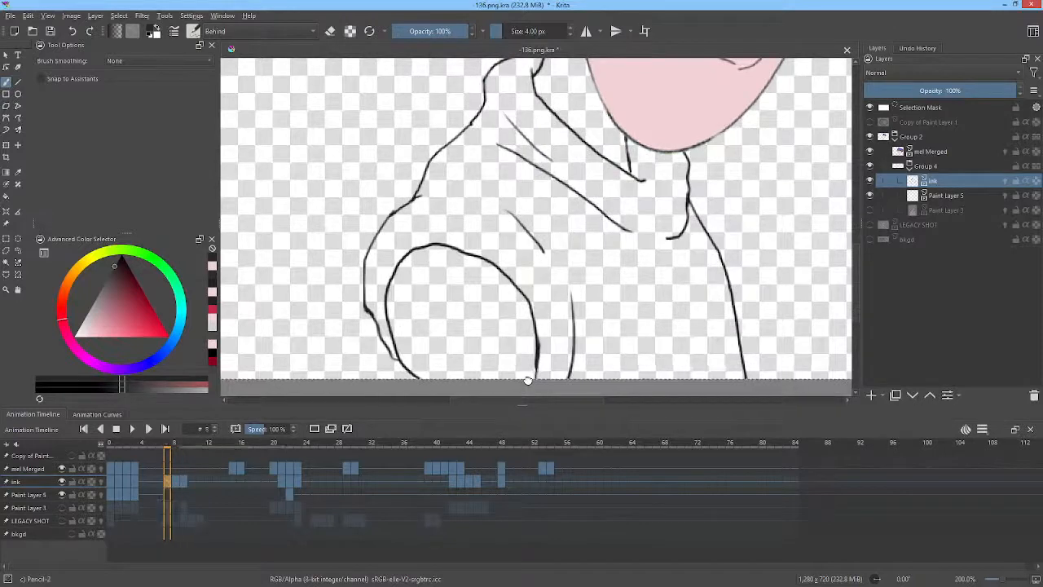
key("period")
key("comma")
scroll(735, 252, "down", 5)
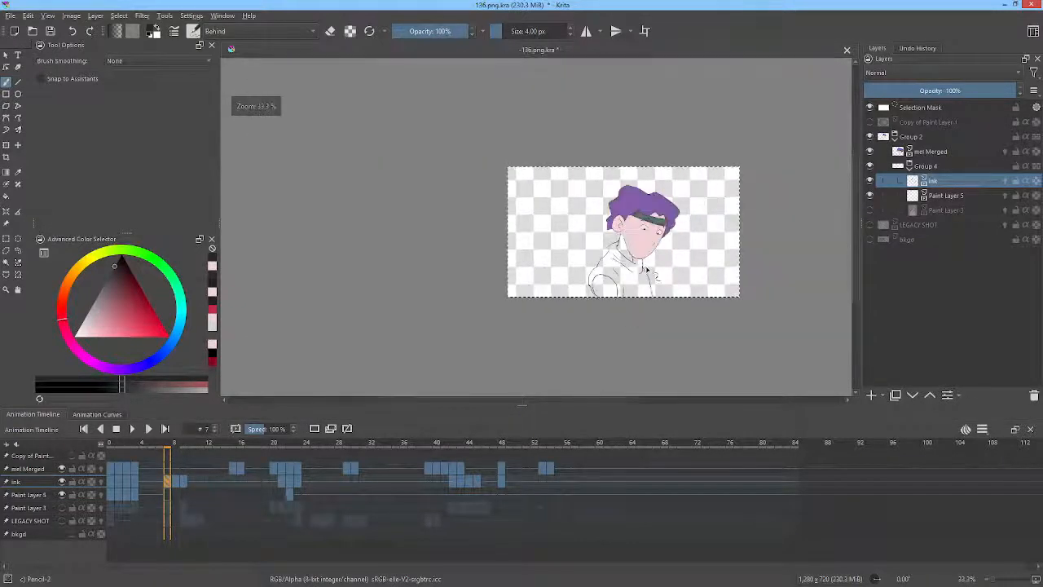
scroll(646, 269, "up", 3)
key("period")
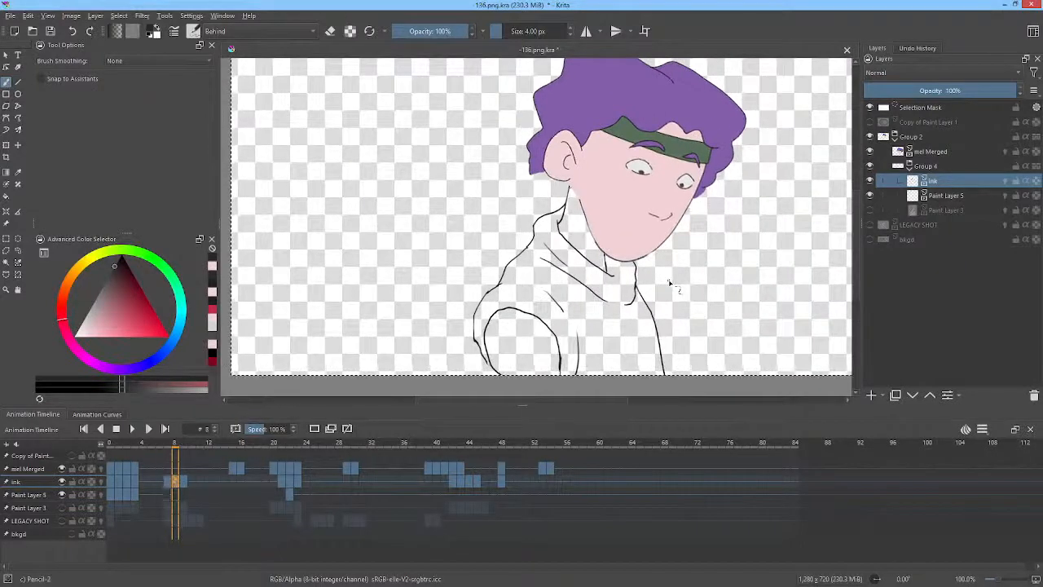
key("period")
key("period")
key("comma")
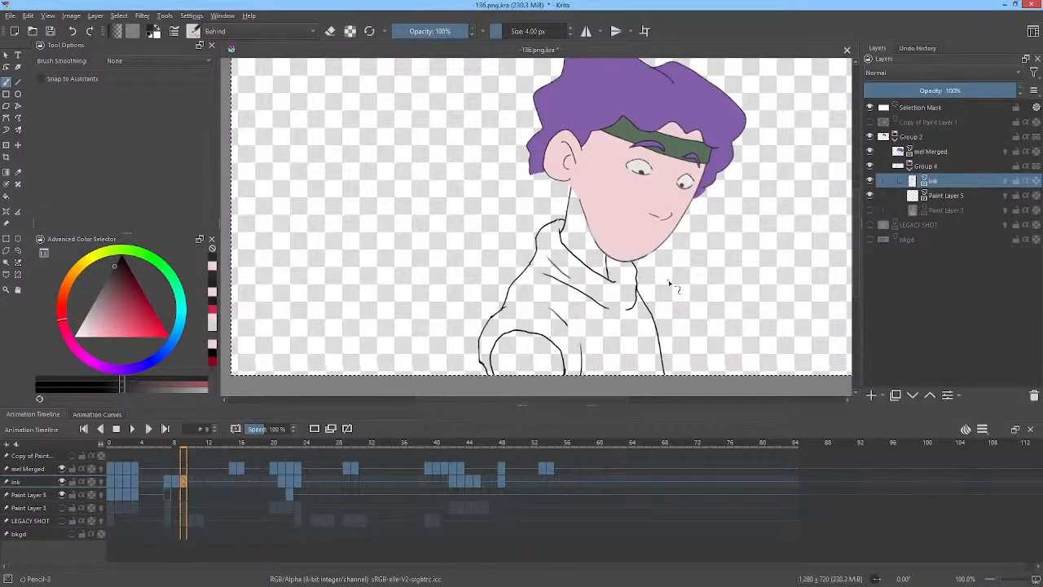
key("comma")
key("period")
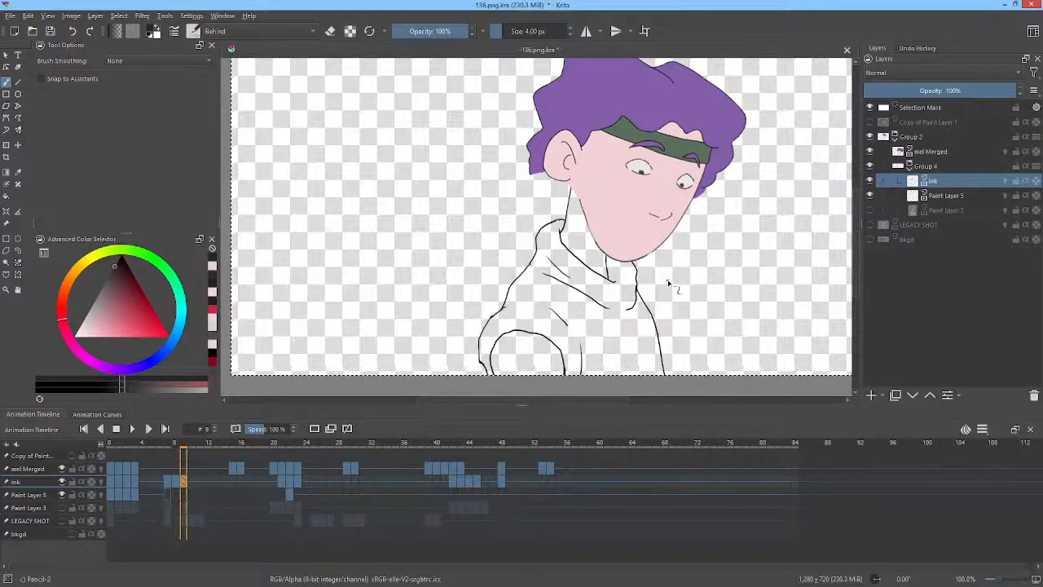
key("comma")
key("comma")
key("period")
key("period")
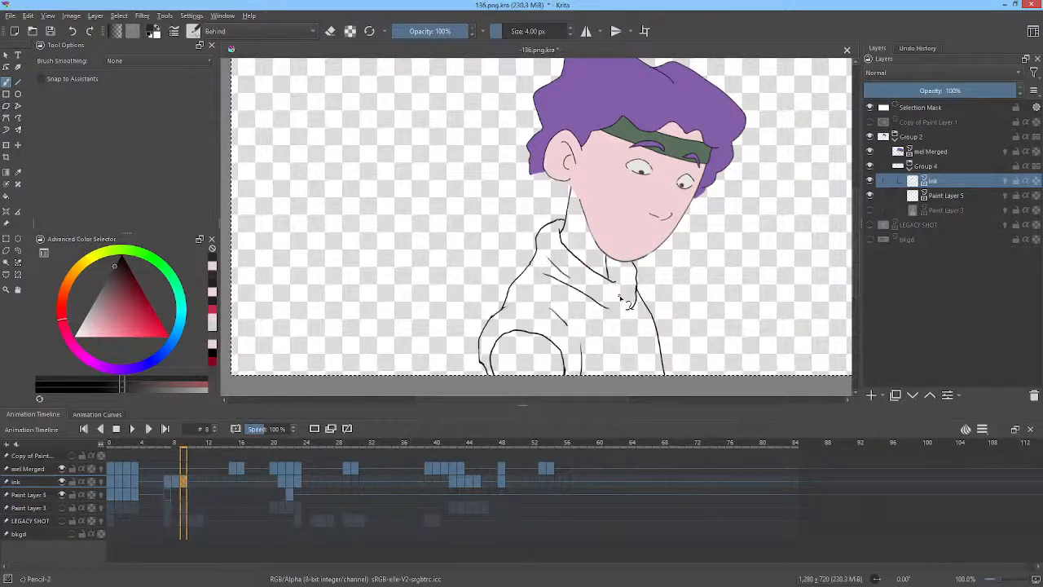
On frame 7 of Paint Layer 5, fill the neck and the arm with skin colour picked from the face.
left_click(173, 479)
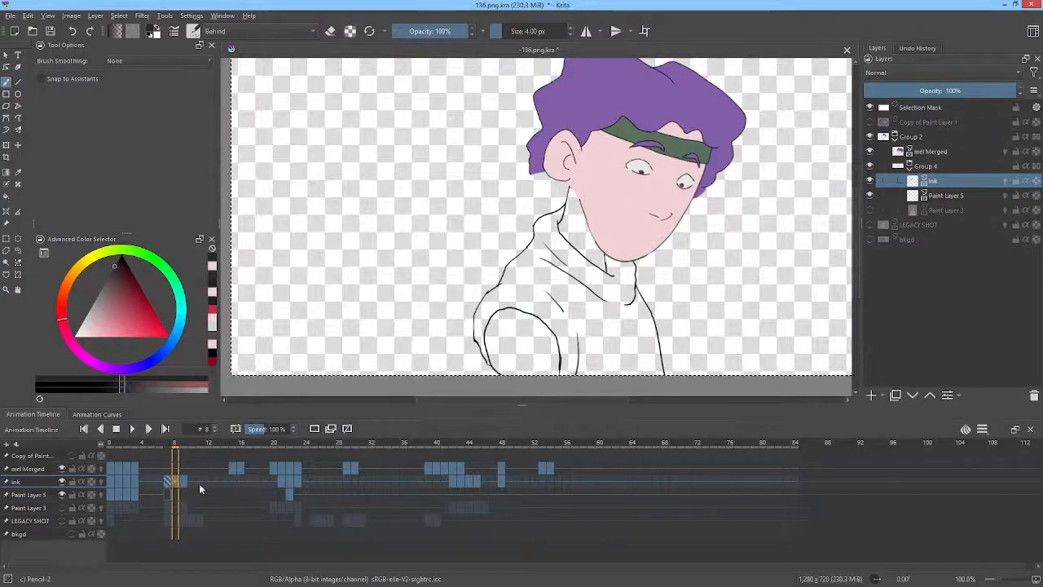
left_click(184, 480)
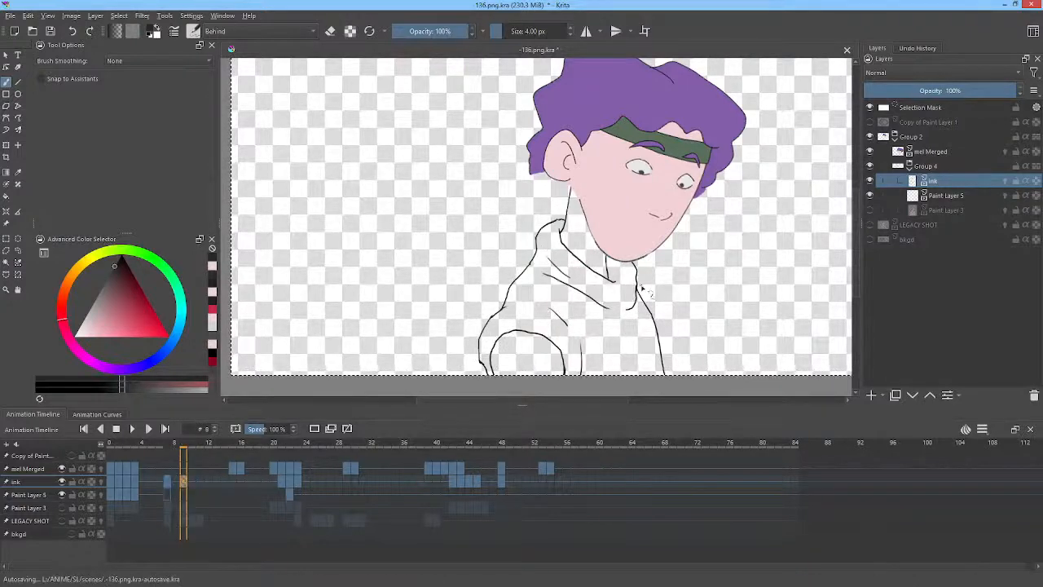
left_click_drag(575, 328, 558, 342)
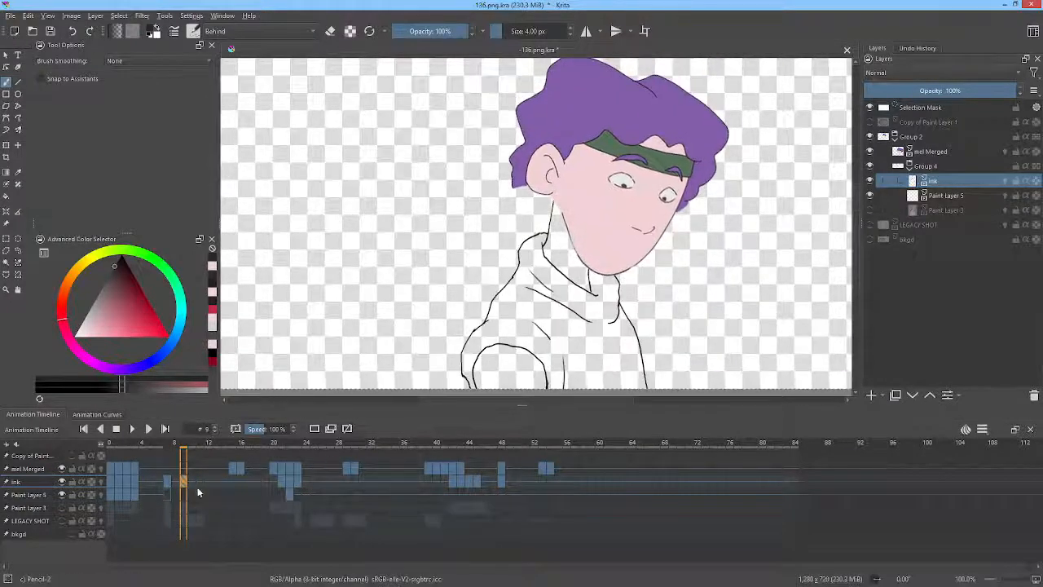
left_click(167, 492)
left_click(924, 197)
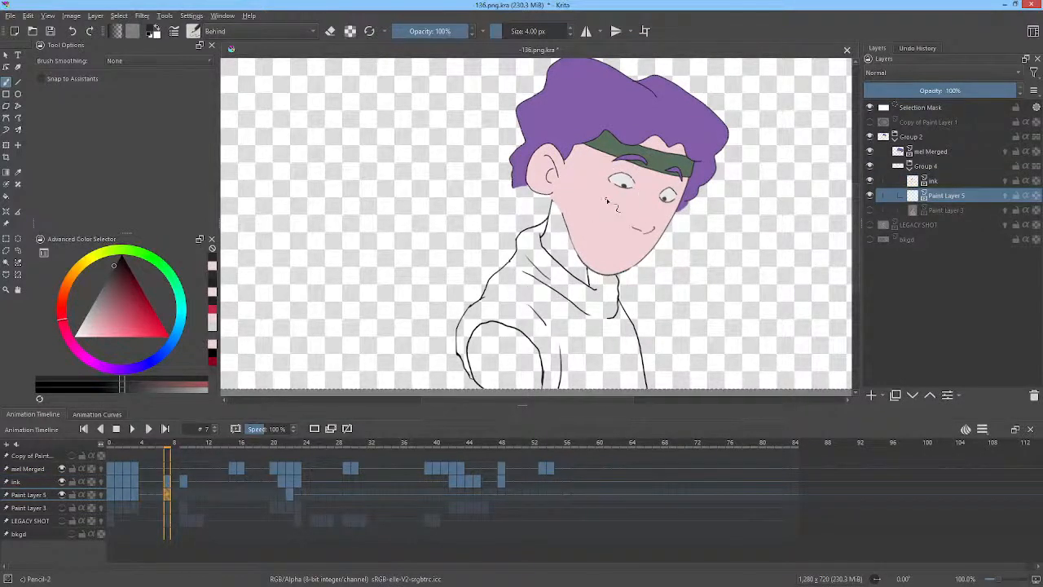
key("f")
left_click(561, 238)
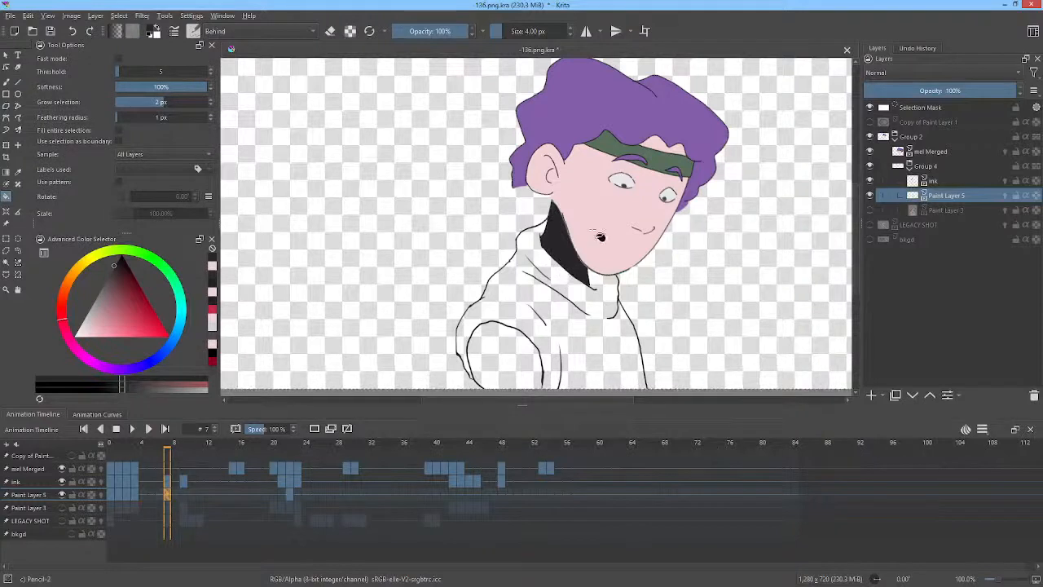
key("ctrl+z")
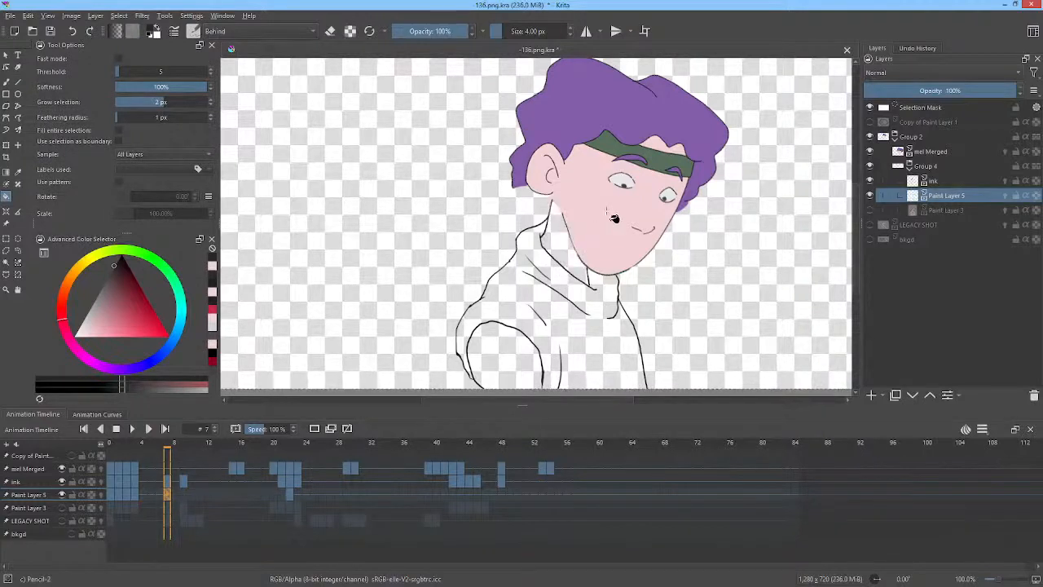
left_click(610, 198, "ctrl")
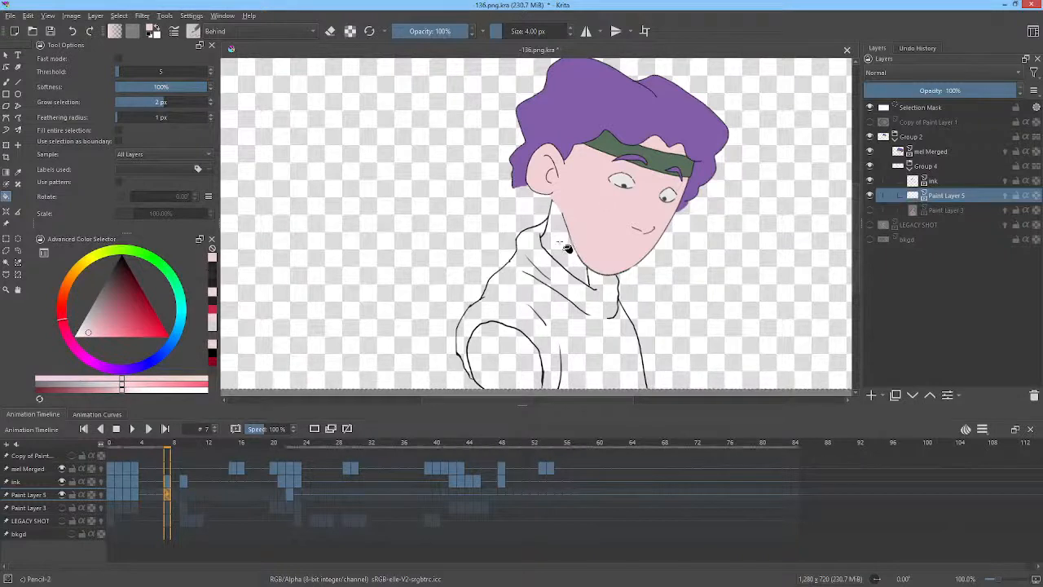
left_click(561, 242)
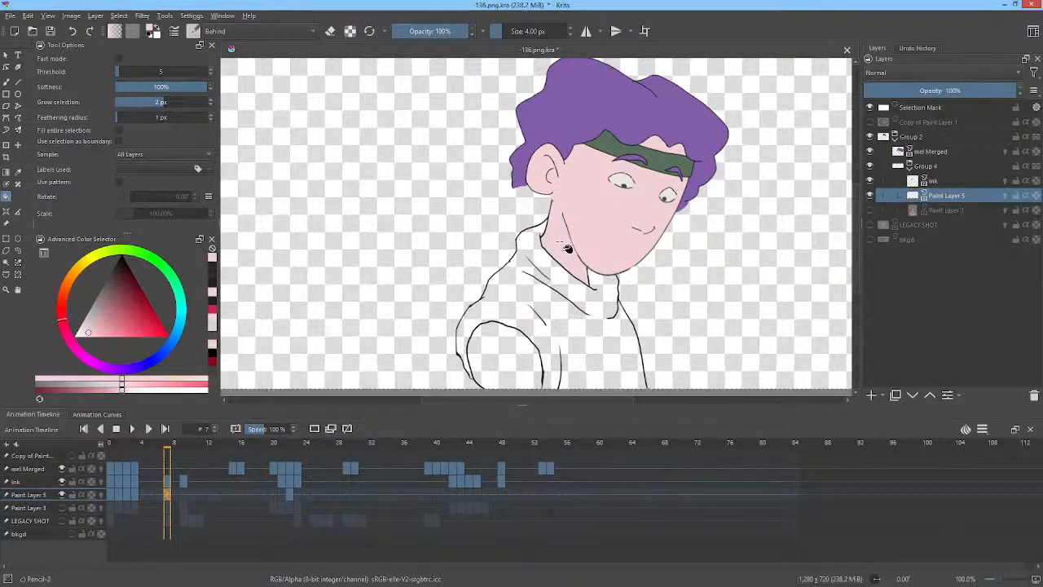
left_click(507, 366)
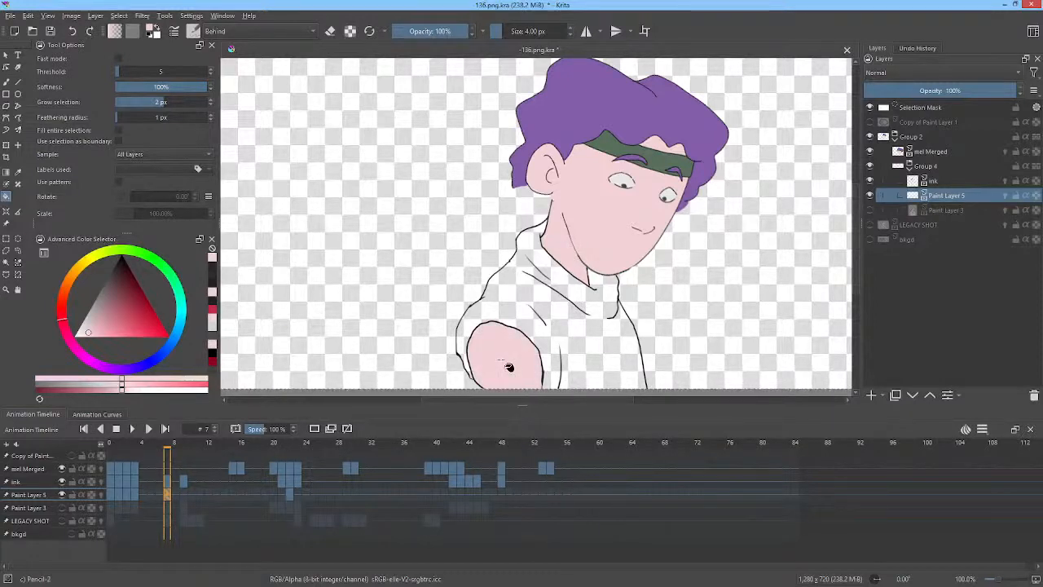
Go to frame 9 on Paint Layer 5.
left_click(183, 493)
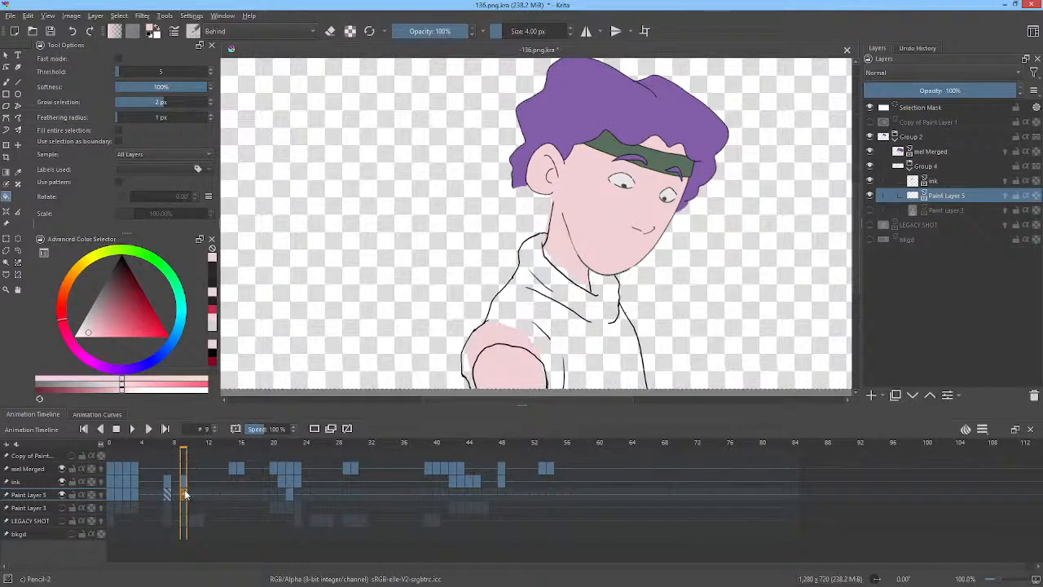
left_click(314, 428)
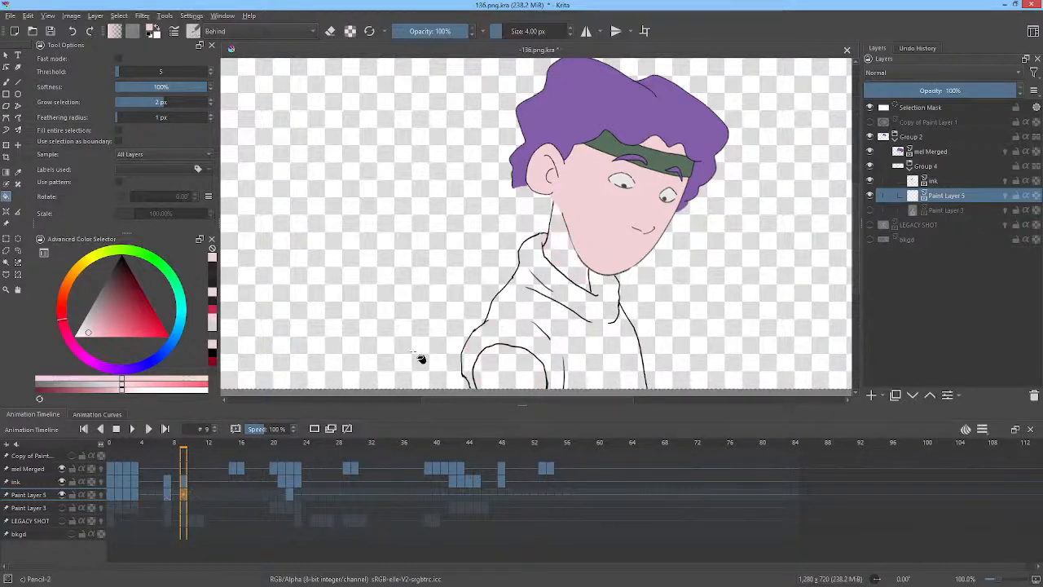
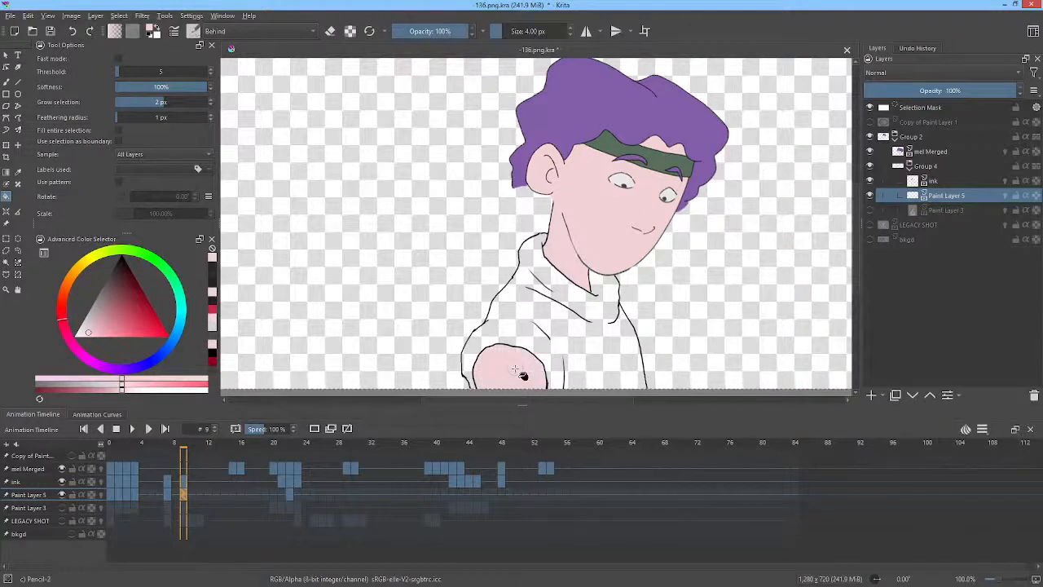
left_click(76, 16)
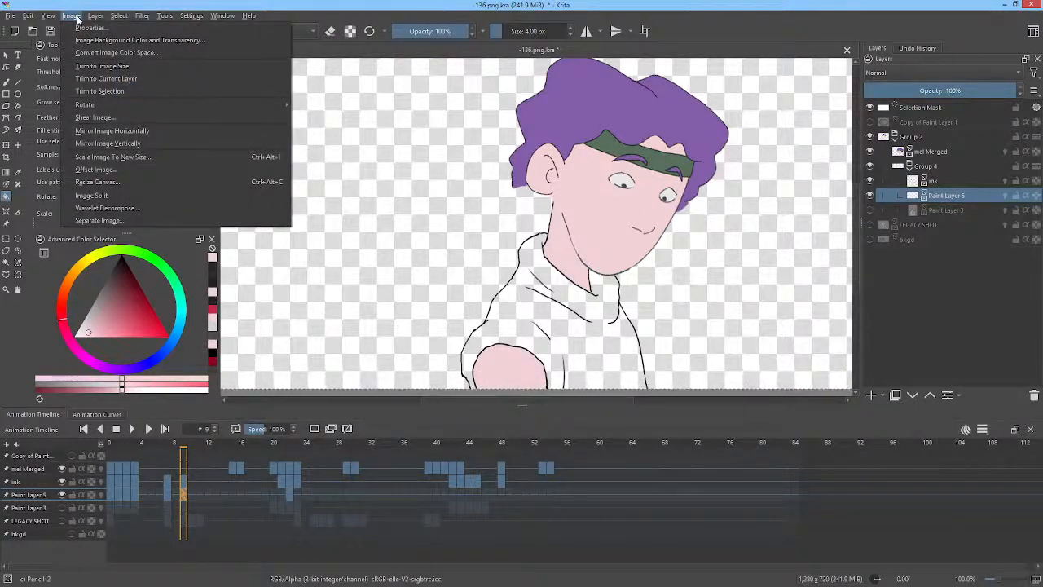
mouse_move(92, 18)
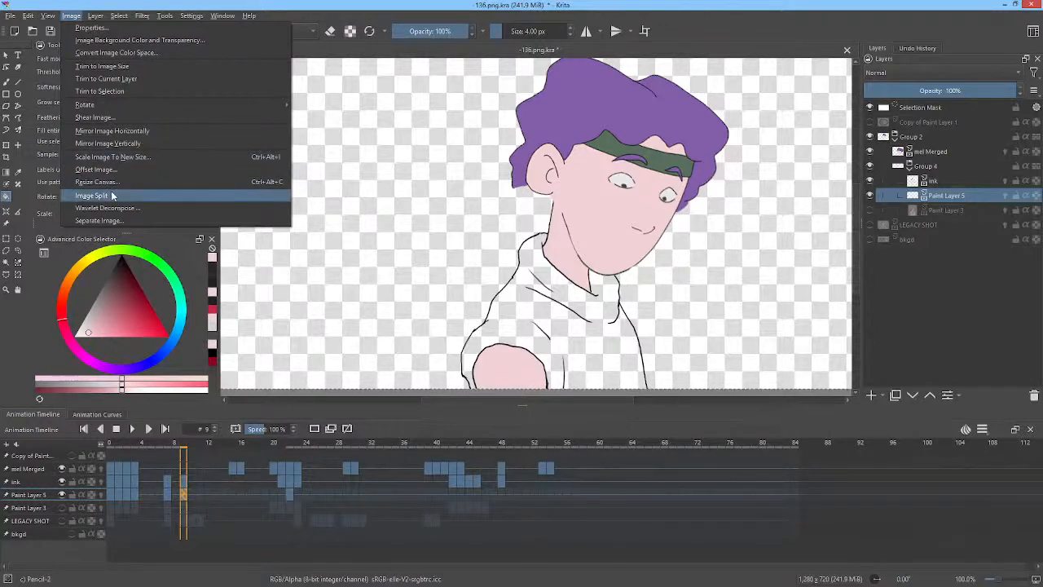
left_click(498, 10)
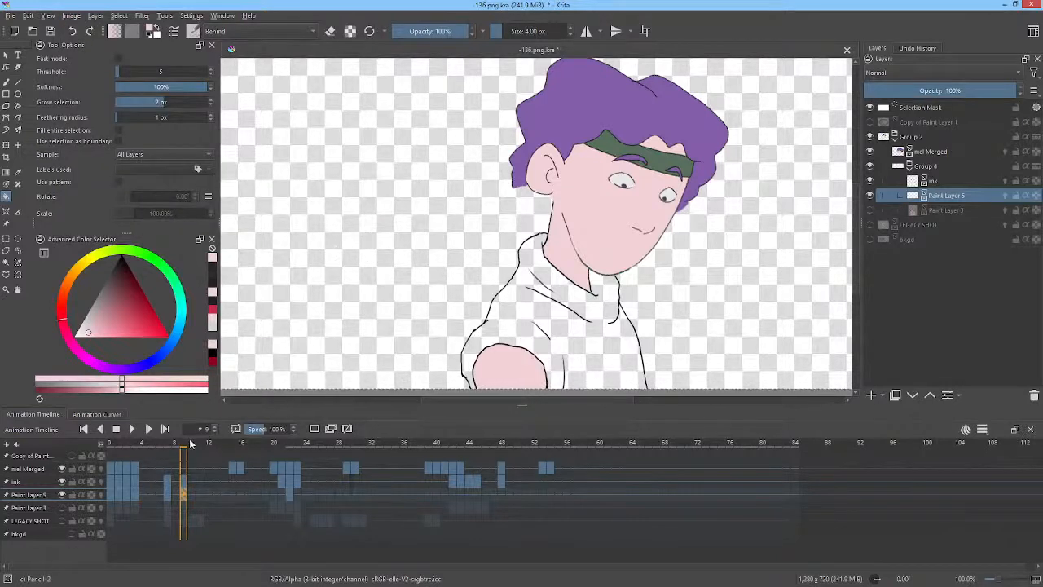
Go to frame 21 on Paint Layer 5 and fill the neck with the skin colour.
left_click_drag(192, 444, 280, 462)
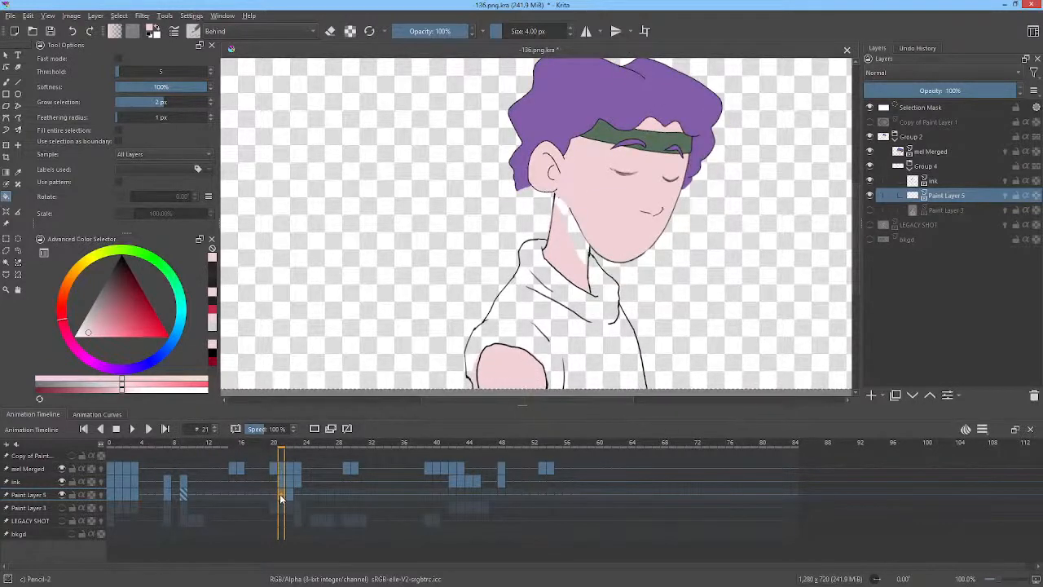
left_click(279, 494)
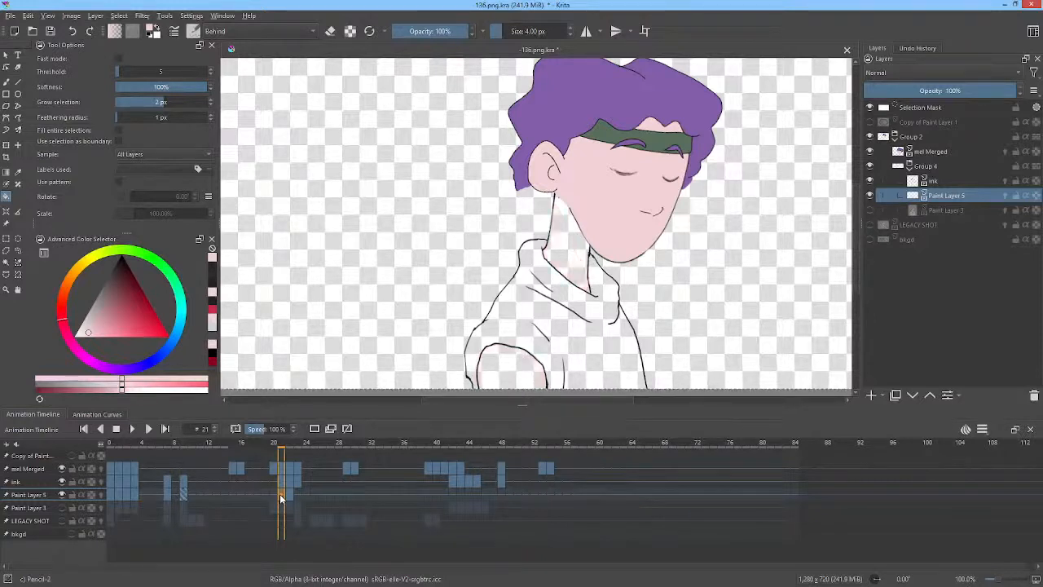
left_click(584, 259)
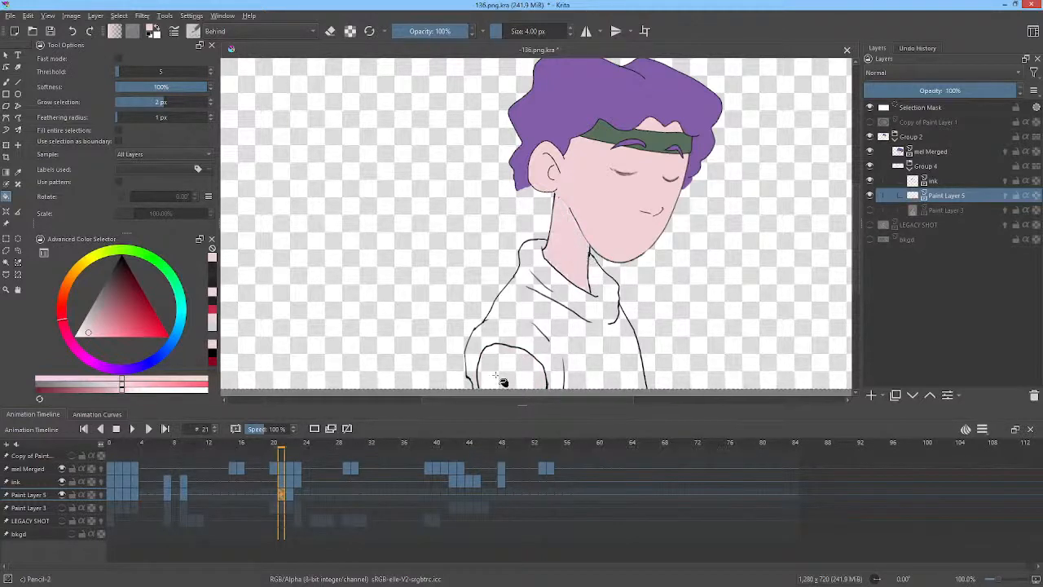
Step to frame 22 and fill the neck and the arm with the skin colour.
key("period")
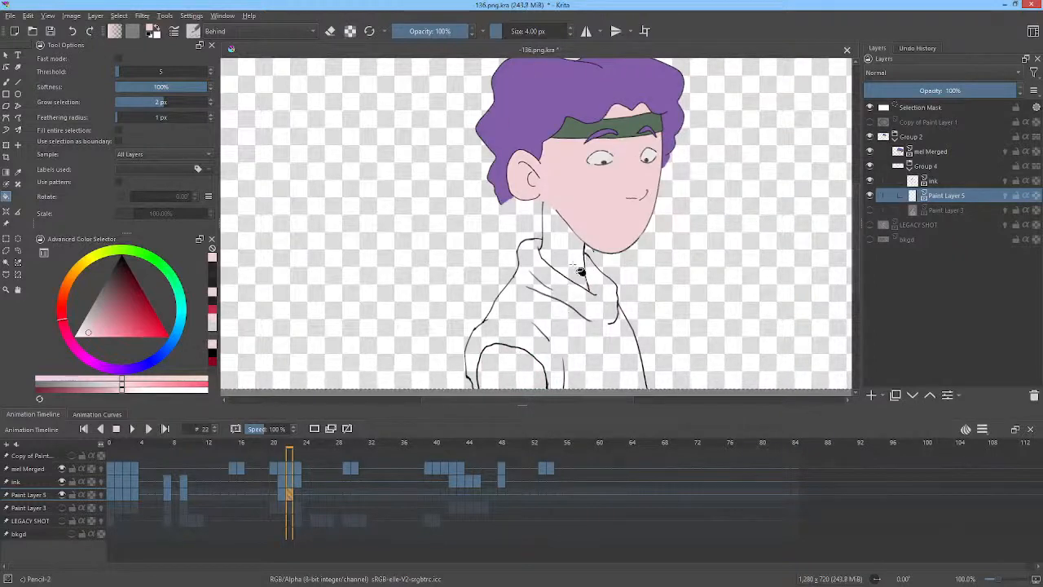
left_click(561, 249)
left_click(521, 372)
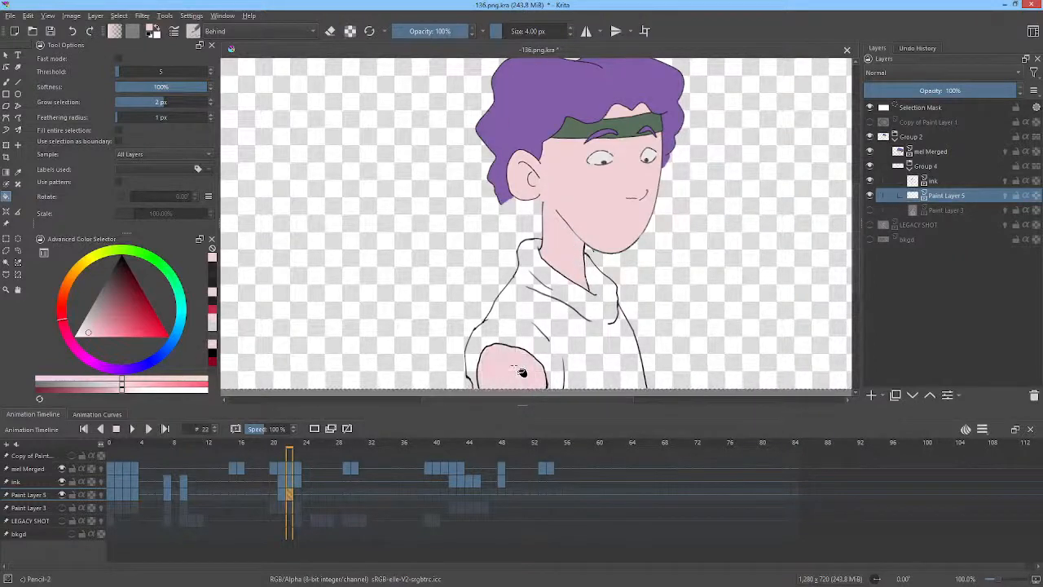
Step to frame 23 and fill the neck and the arm with the skin colour.
key("period")
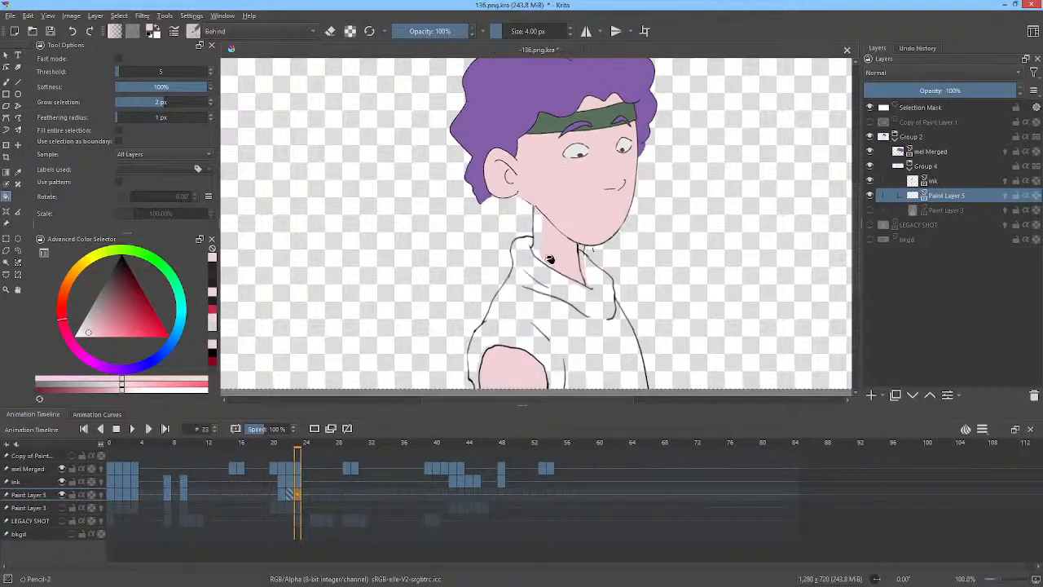
left_click(552, 248)
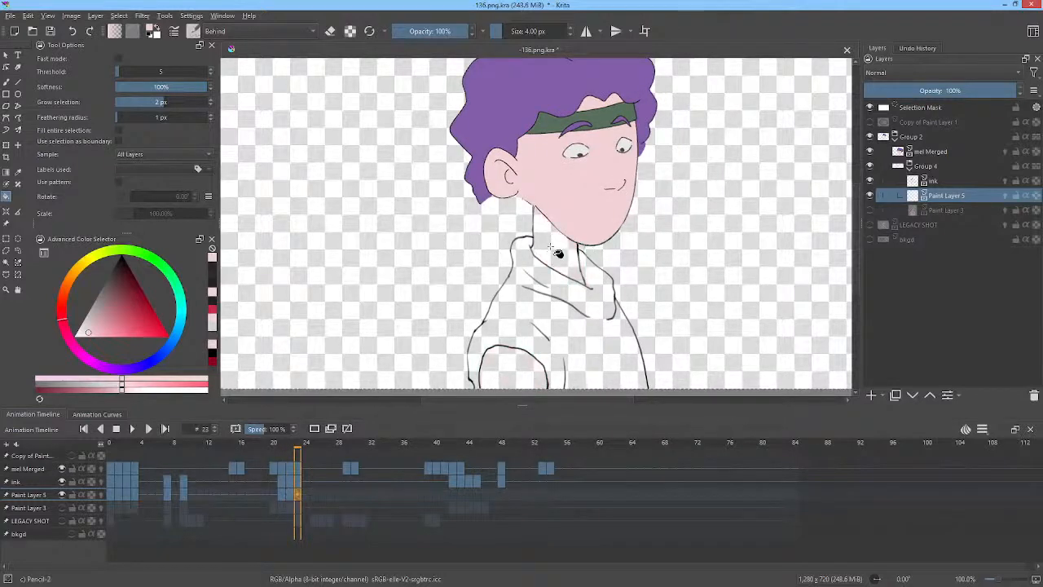
left_click(524, 356)
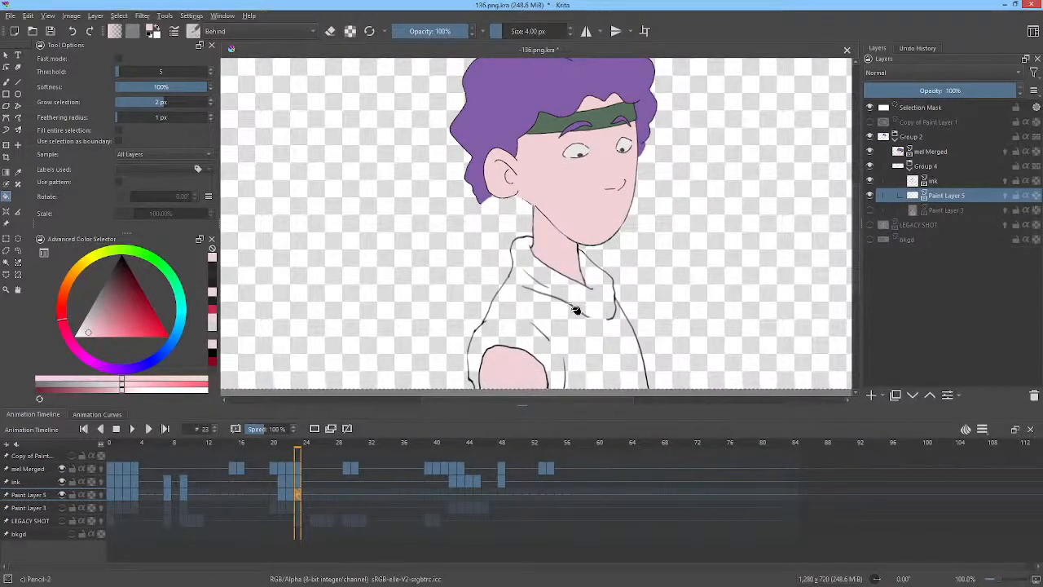
Go to frame 42 on Paint Layer 5 and fill the raised arm with the skin colour.
left_click_drag(313, 448, 452, 450)
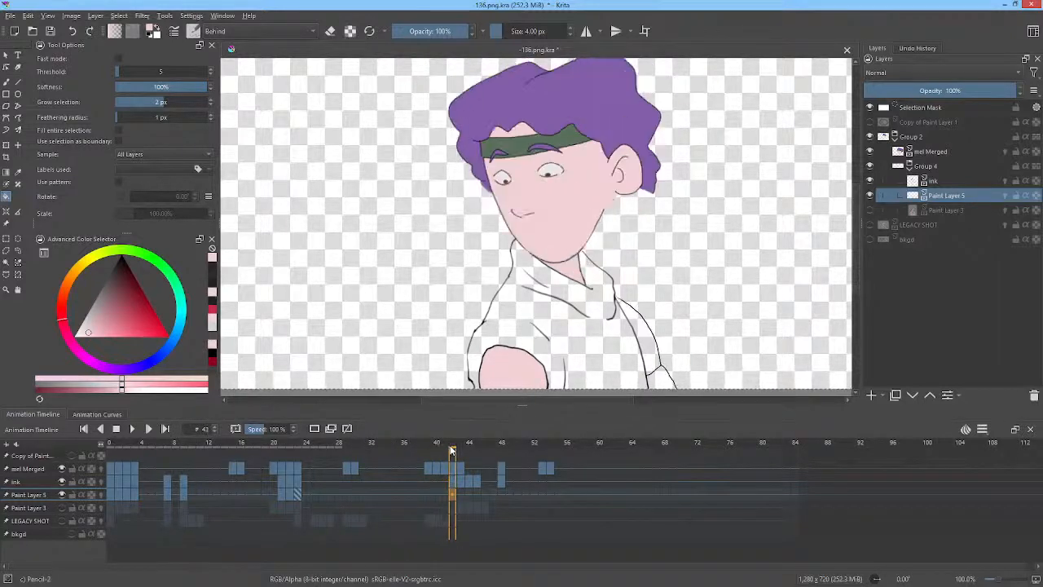
left_click(451, 493)
left_click(654, 348)
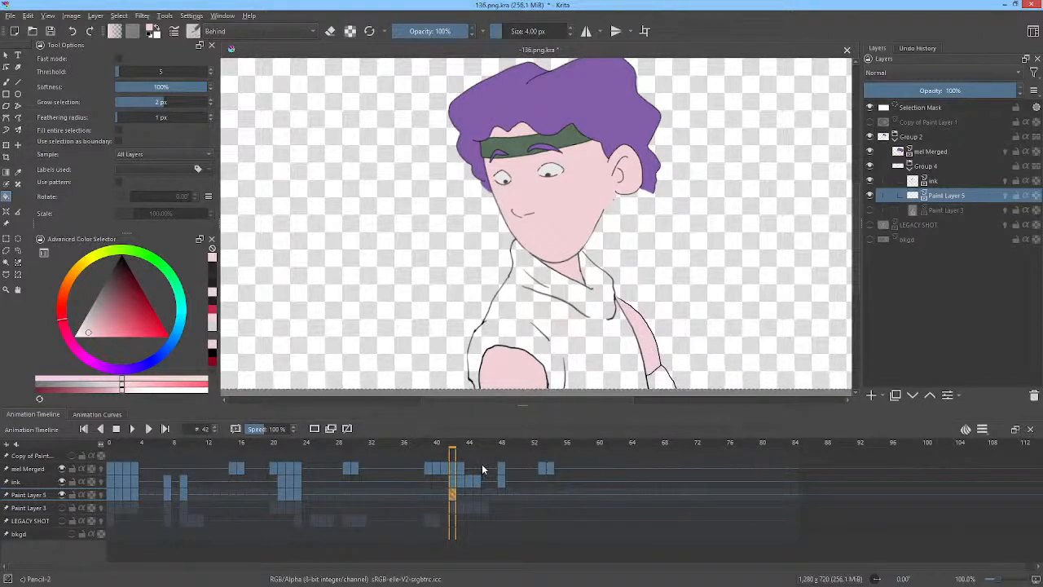
Step to frame 43 and fill the neck and the raised arm with the skin colour.
key("period")
left_click(643, 323)
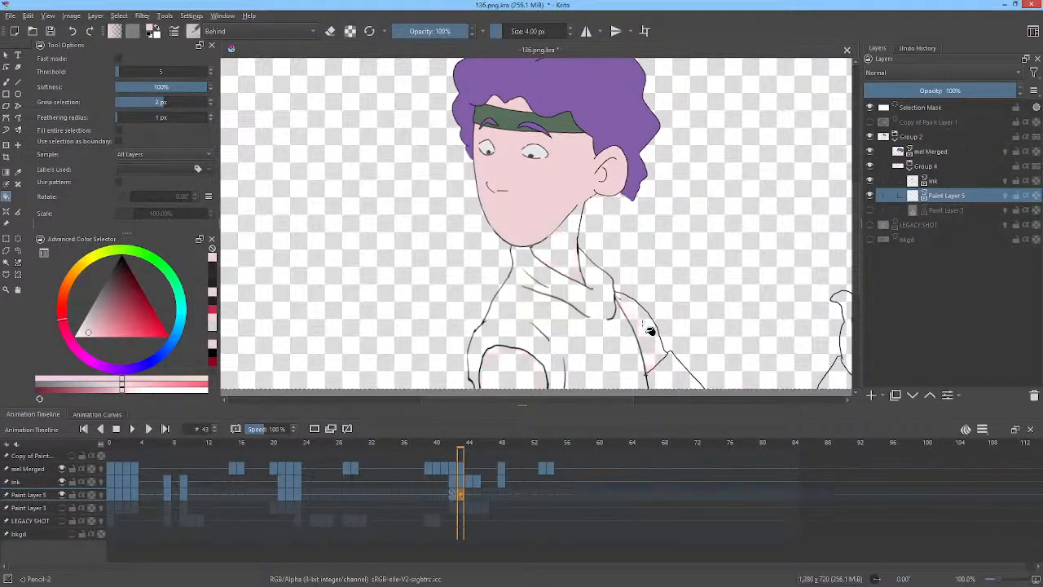
left_click(560, 255)
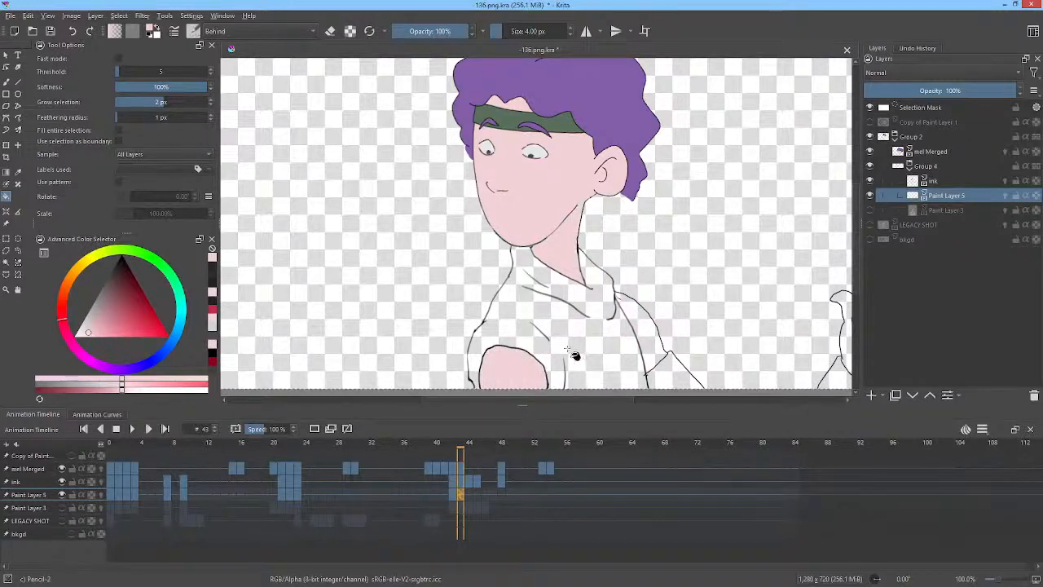
left_click(637, 326)
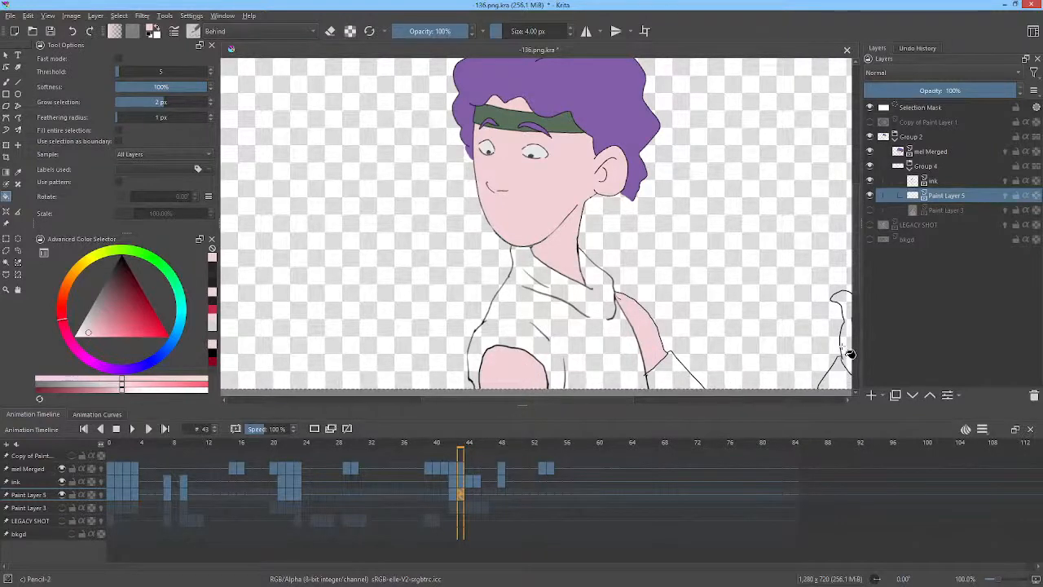
On frame 44, fill the neck, the near arm and the raised hand with the skin colour.
left_click_drag(847, 351, 669, 315)
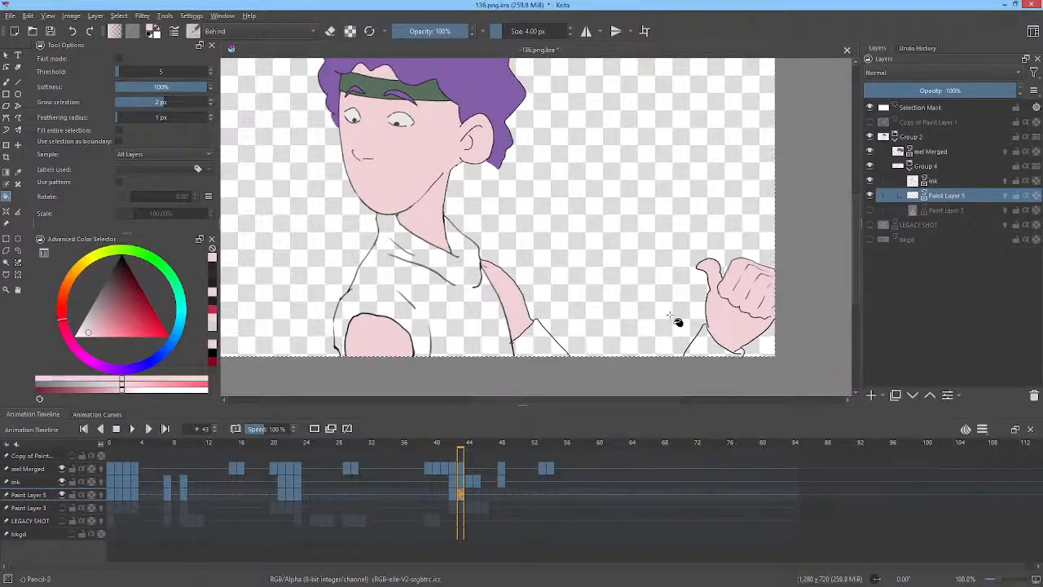
key("period")
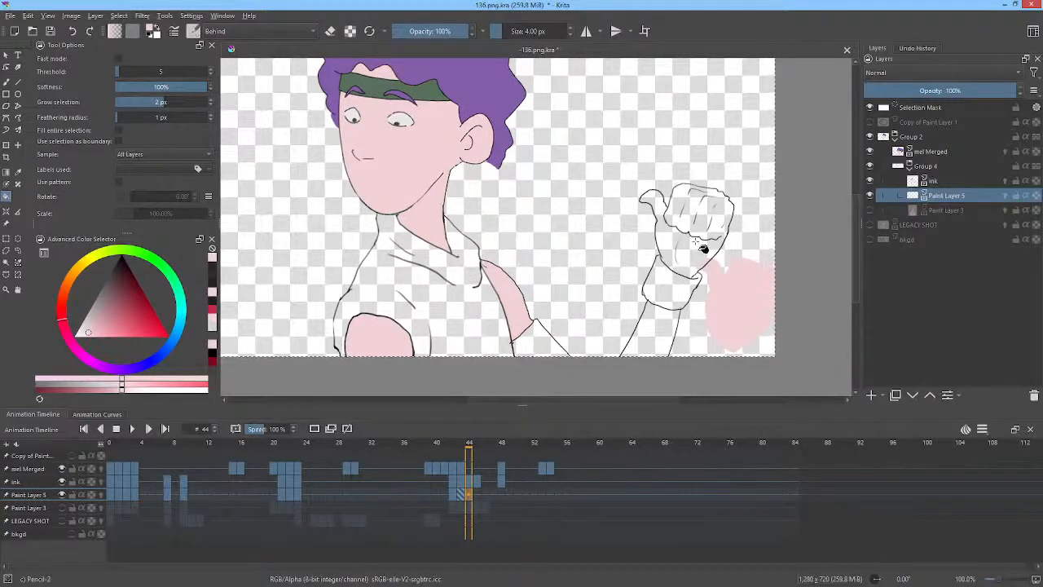
left_click(432, 220)
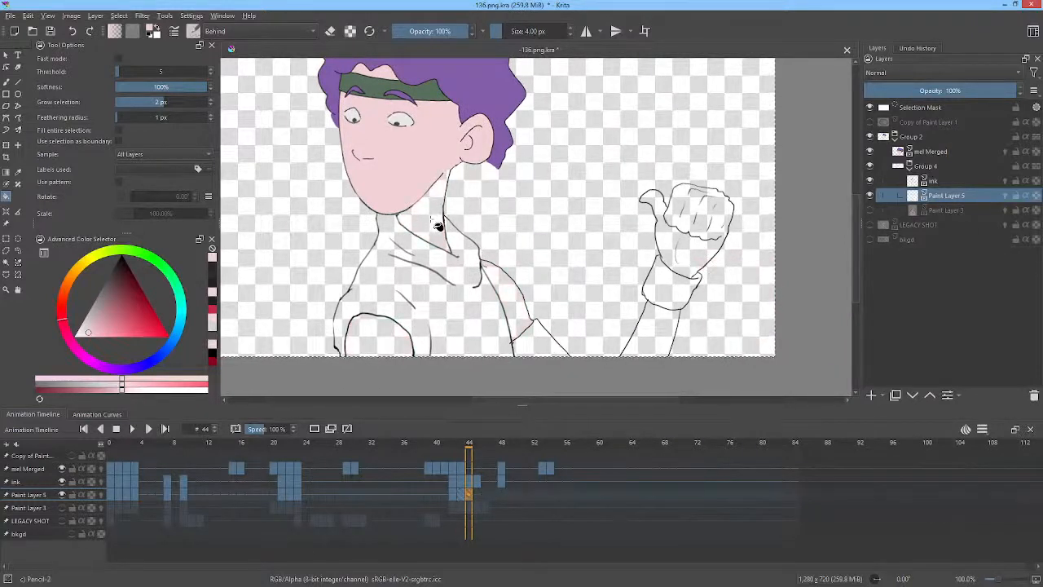
left_click(523, 310)
left_click(703, 256)
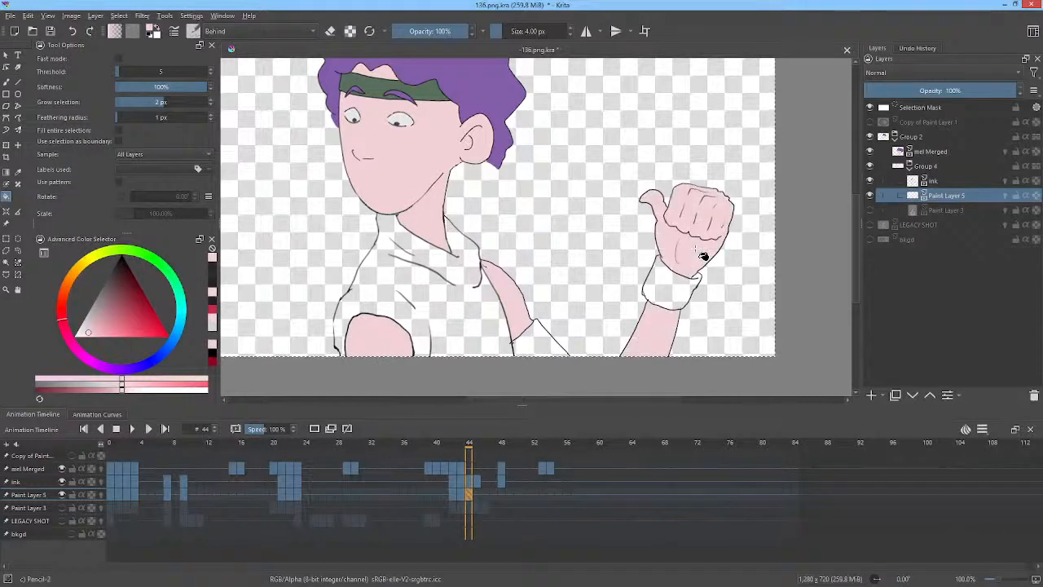
On frame 45, fill the raised hand, both arms and the neck with the skin colour.
key("period")
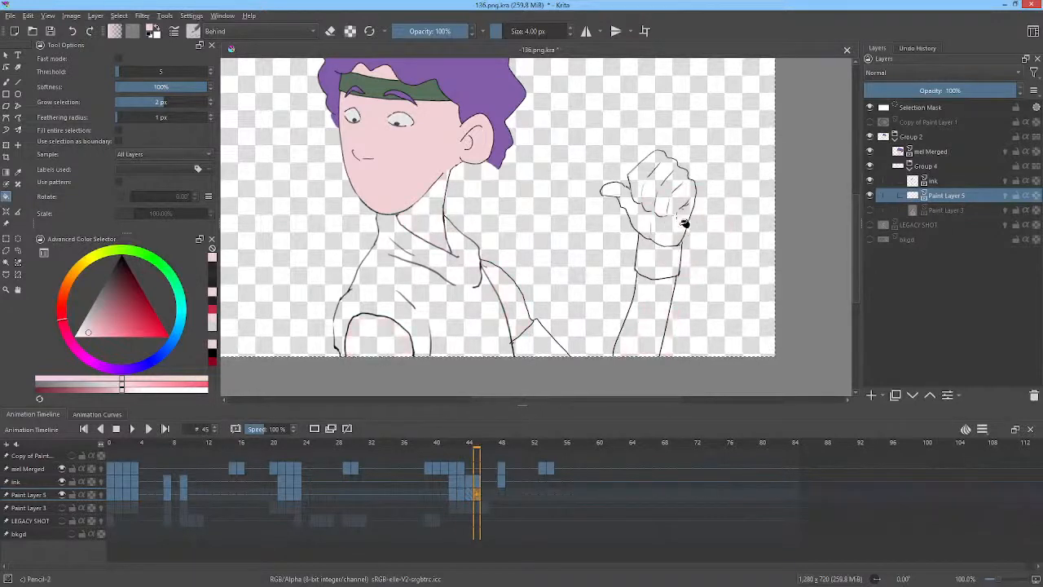
left_click(676, 220)
left_click(657, 298)
left_click(513, 293)
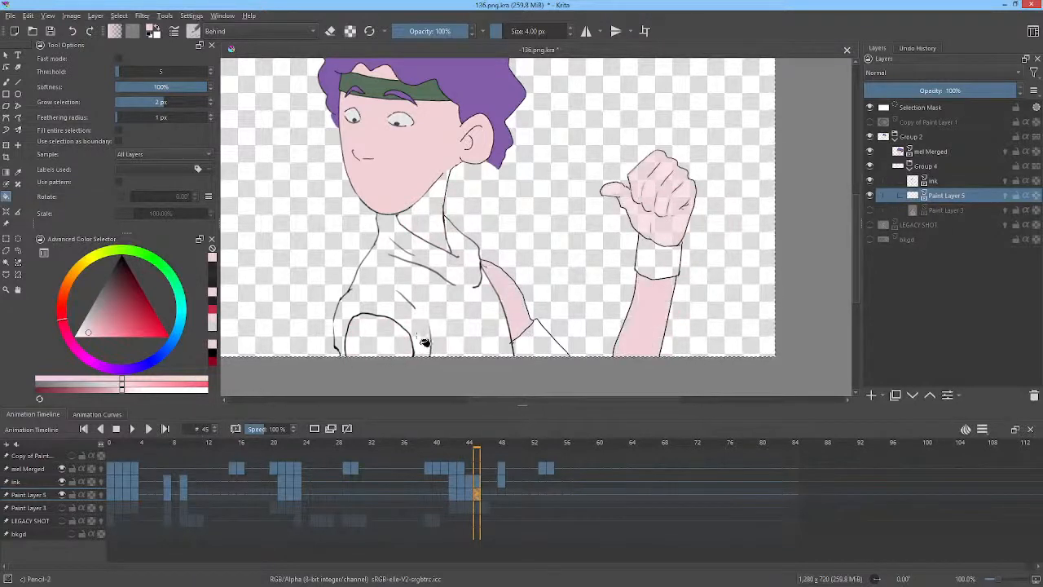
left_click(437, 215)
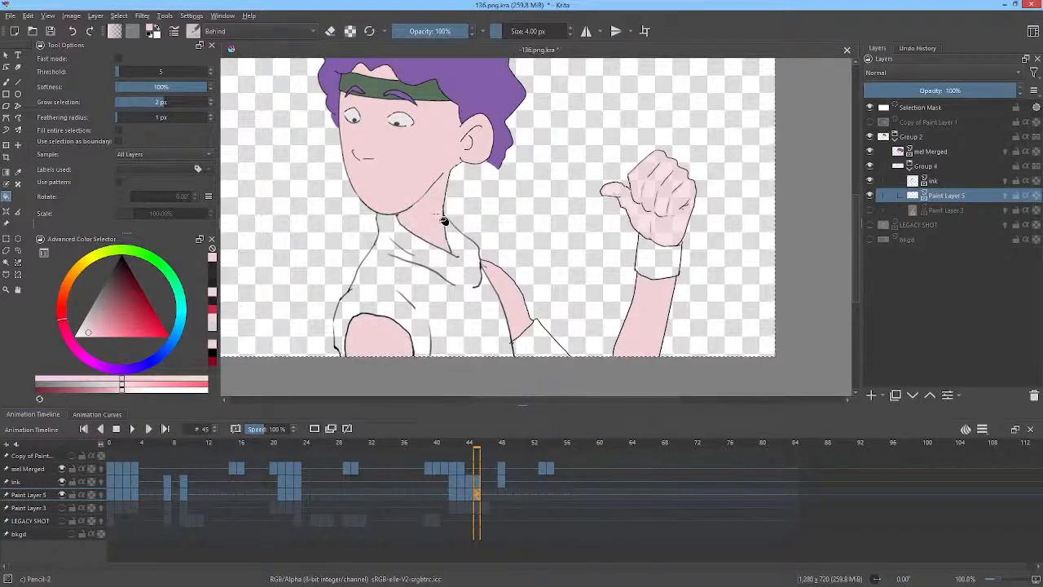
Flip to frame 47 and back to frame 45, then save the file.
key("period")
key("period")
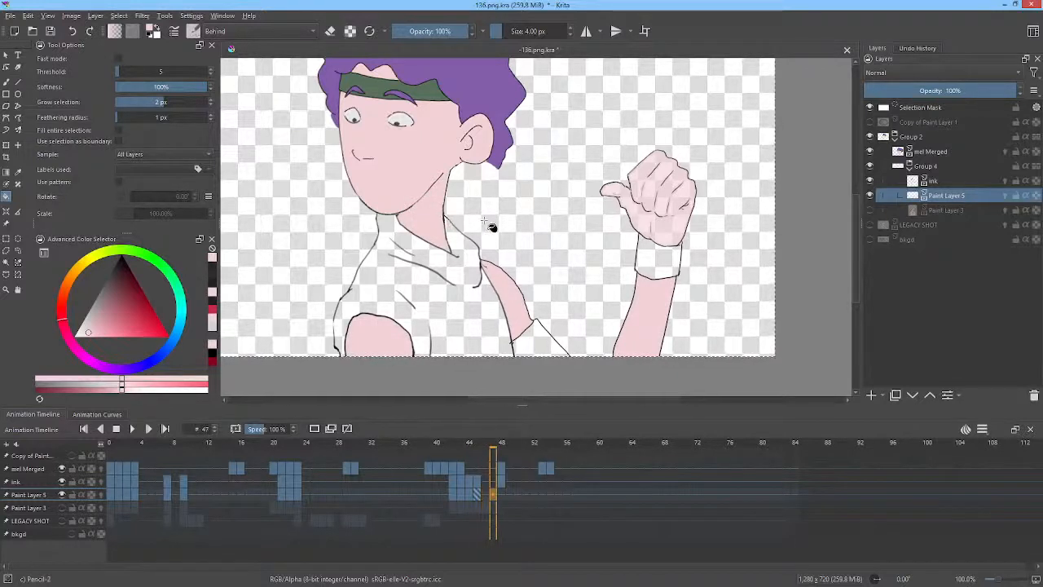
key("comma")
key("comma")
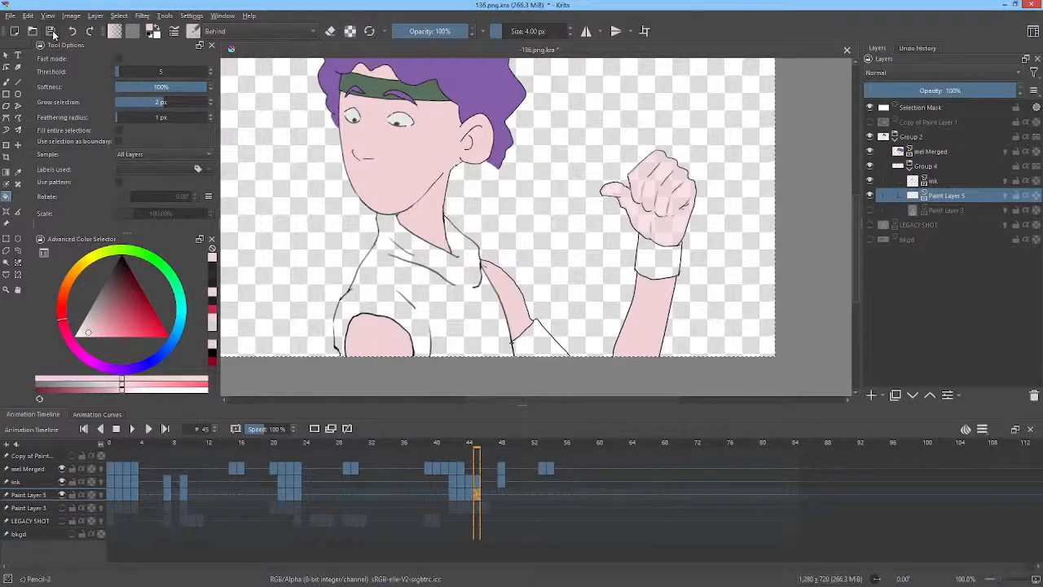
left_click(52, 33)
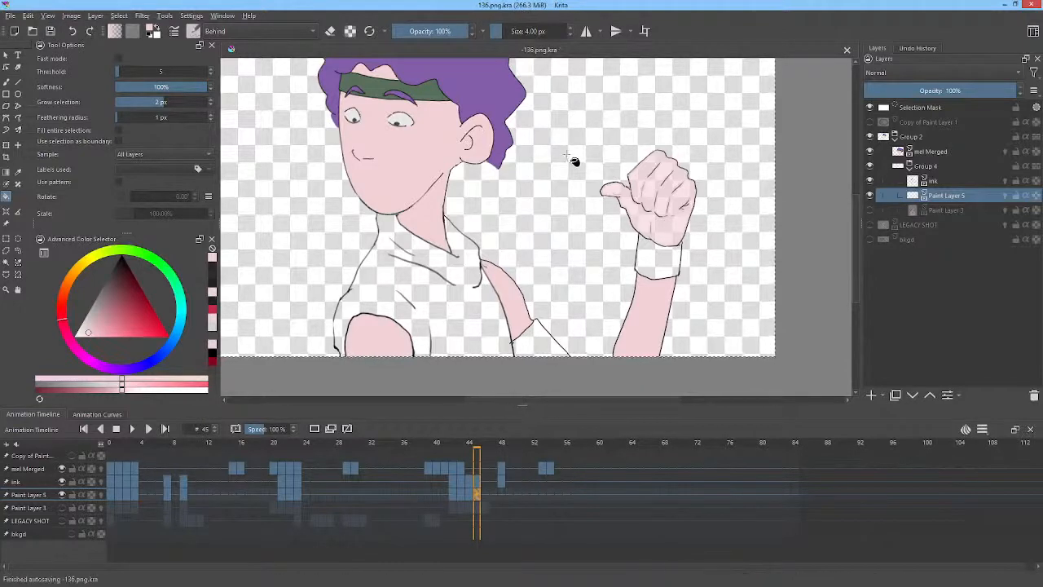
Pick the green from the headband and fill the sleeve cuff and the wristband on frame 45.
scroll(574, 163, "down", 2)
scroll(572, 167, "up", 1)
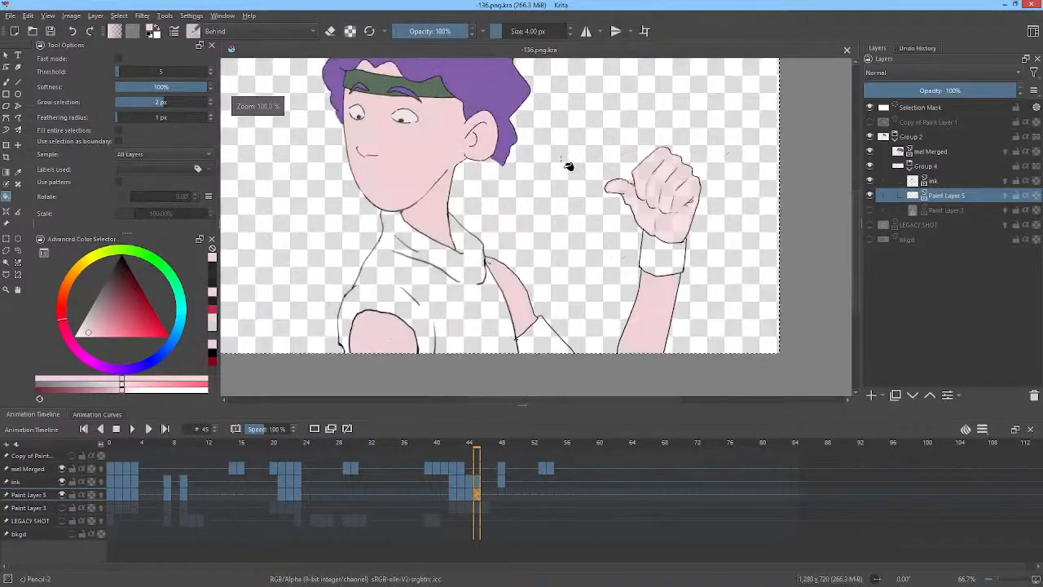
left_click(375, 75, "ctrl")
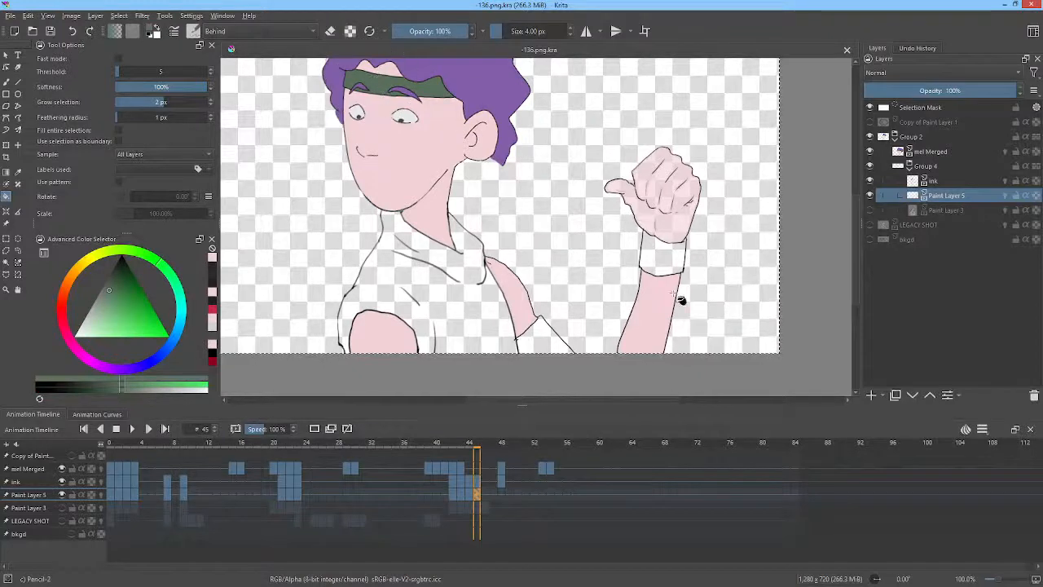
left_click(552, 347)
left_click(661, 254)
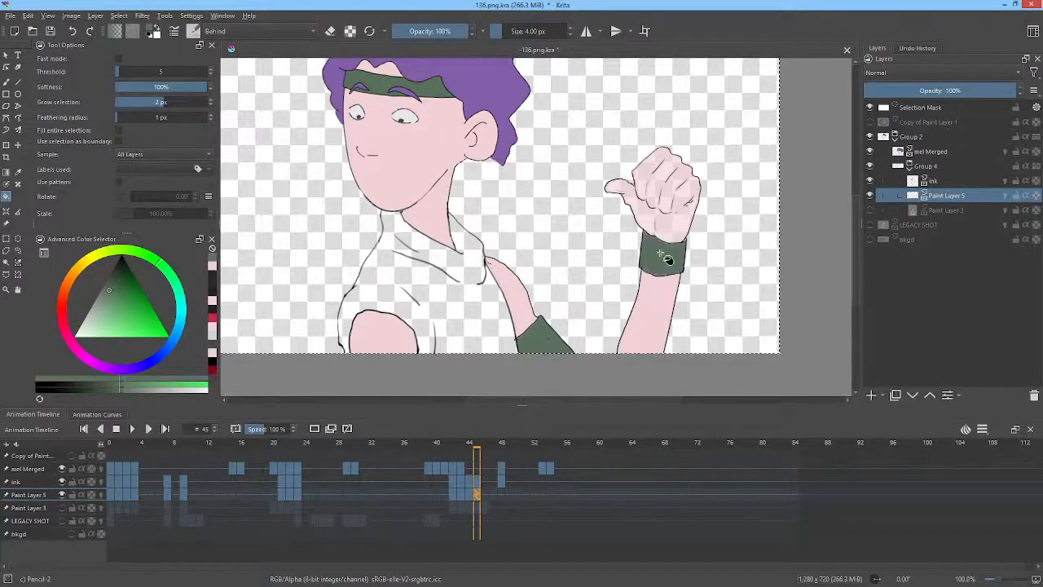
Step back to frame 44 and fill the wristband and the sleeve cuff green.
key("Left")
left_click(667, 286)
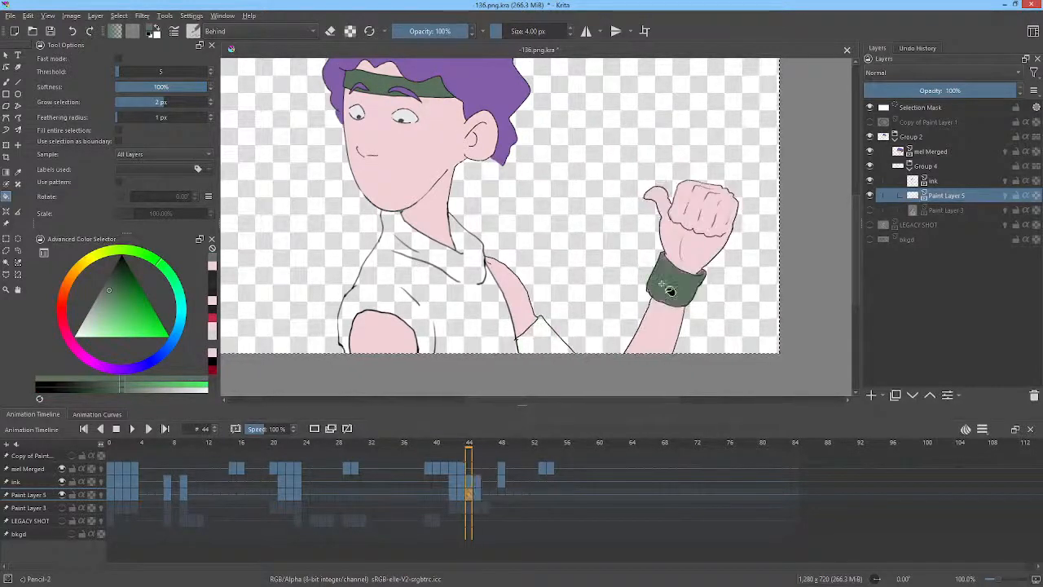
left_click(553, 343)
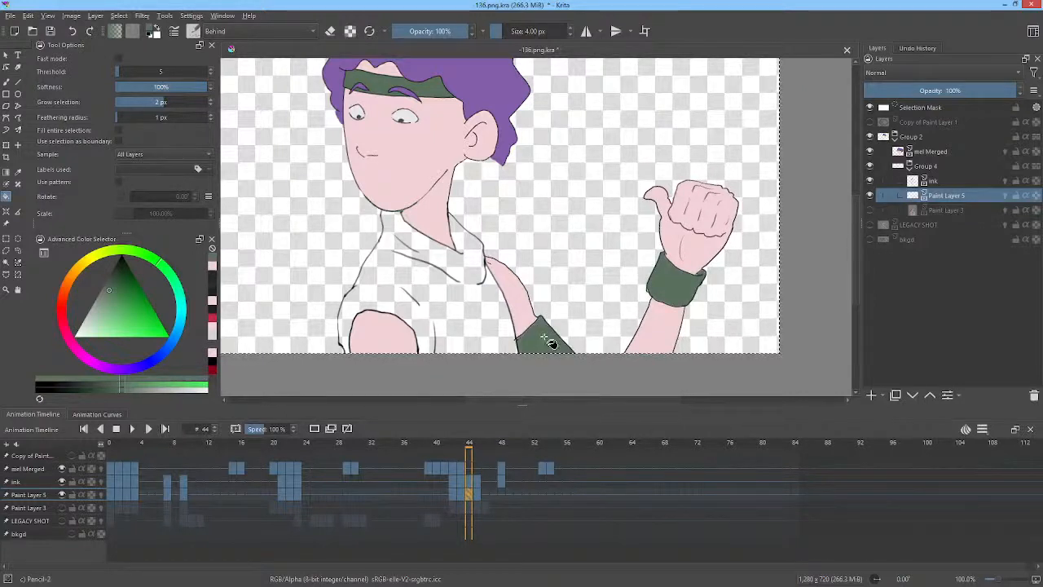
Step back to frame 43, fill both sleeve cuffs green and save the file.
key("Left")
left_click(712, 348)
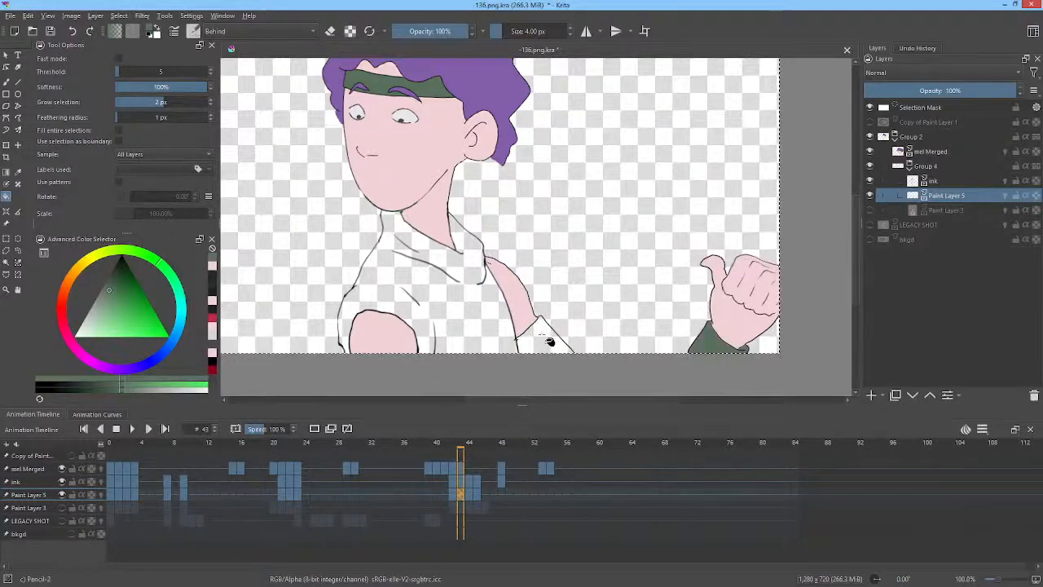
left_click(552, 343)
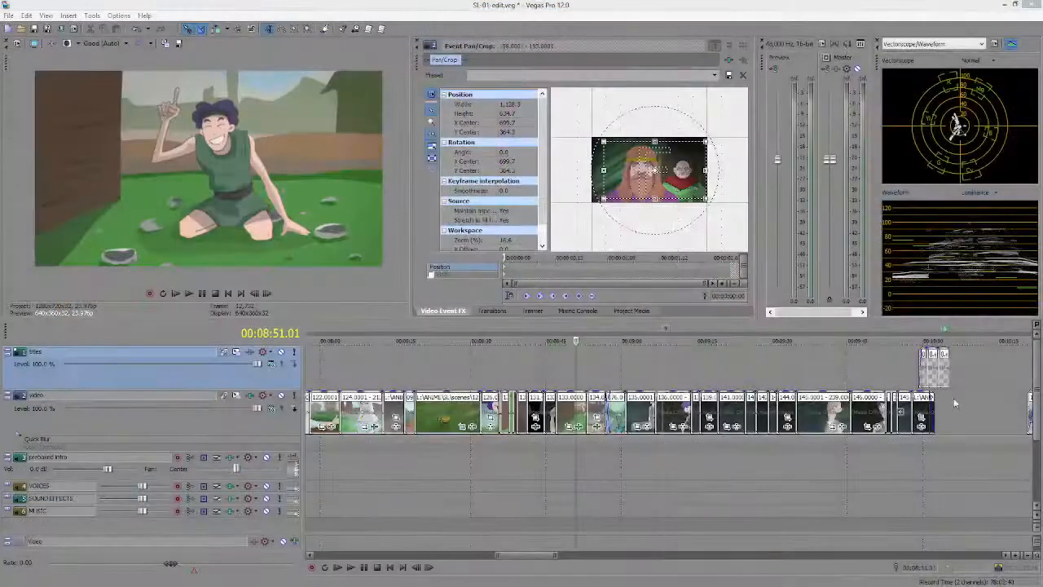
key("ctrl+s")
mouse_move(555, 373)
left_mouse_down()
mouse_move(584, 373)
mouse_move(545, 370)
mouse_move(568, 368)
mouse_move(553, 364)
mouse_move(564, 358)
left_mouse_up()
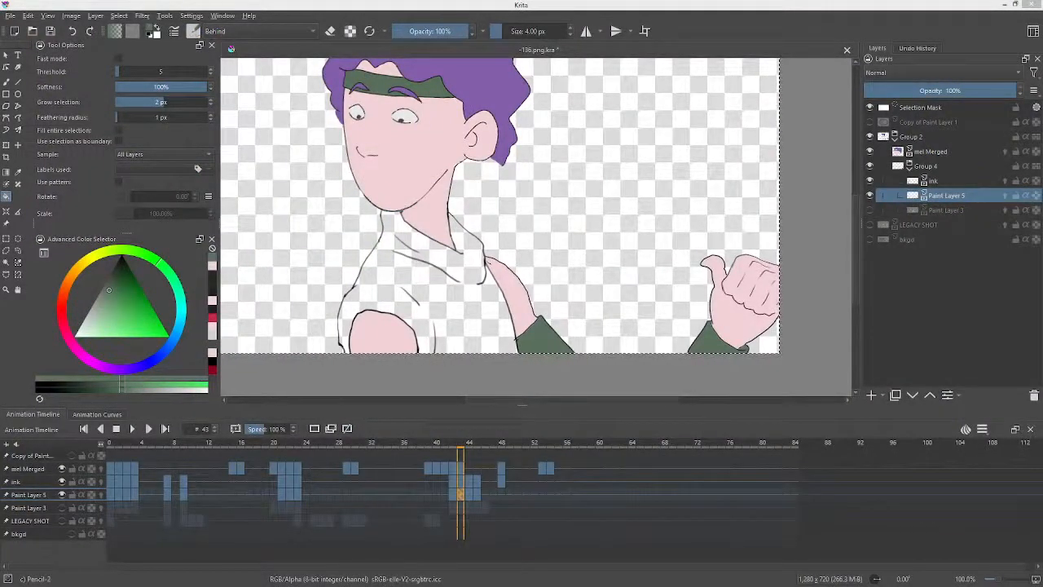
Step back to frame 0, pick a green and fill the shirt, then undo the fill.
left_click(653, 7)
key("Left")
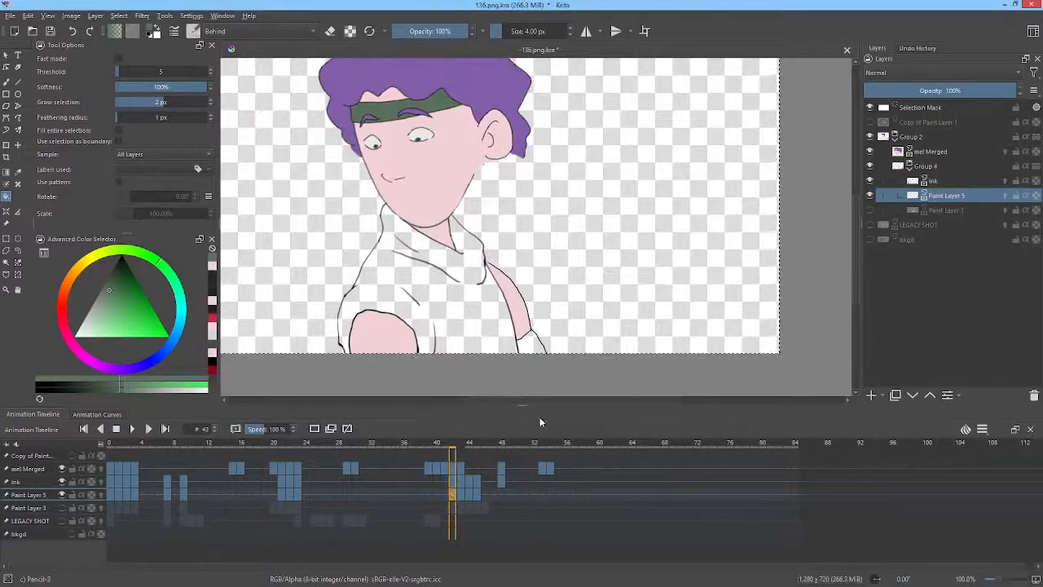
left_click(531, 347)
key("Left")
key("Left")
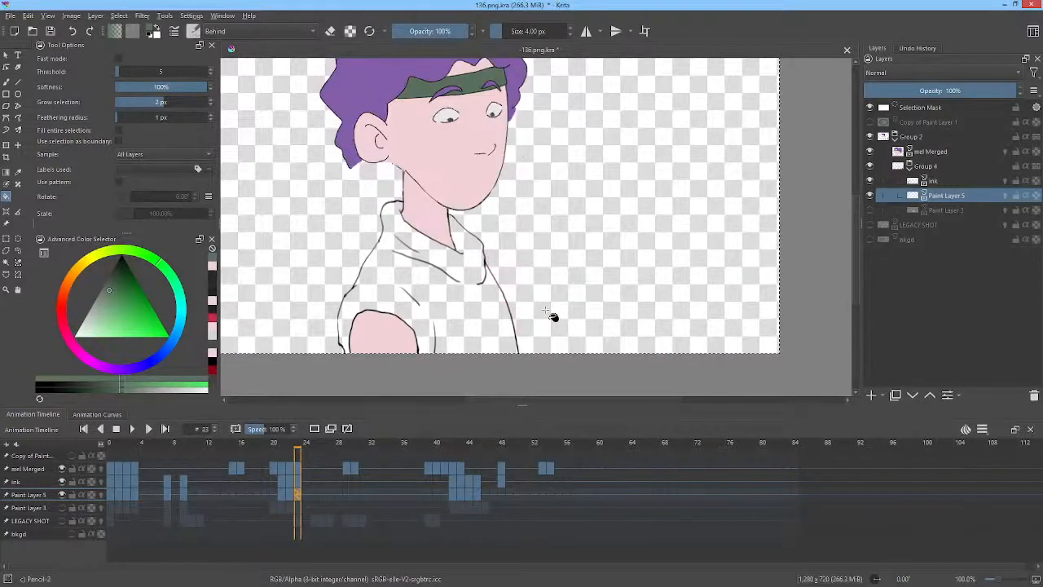
key("Left")
key("Left")
key("Left")
key("Left")
key("Left")
key("Left")
key("Left")
key("Left")
key("Left")
key("Left")
key("Left")
key("Left")
key("Left")
key("Left")
key("Left")
key("Left")
key("Left")
key("Left")
key("Left")
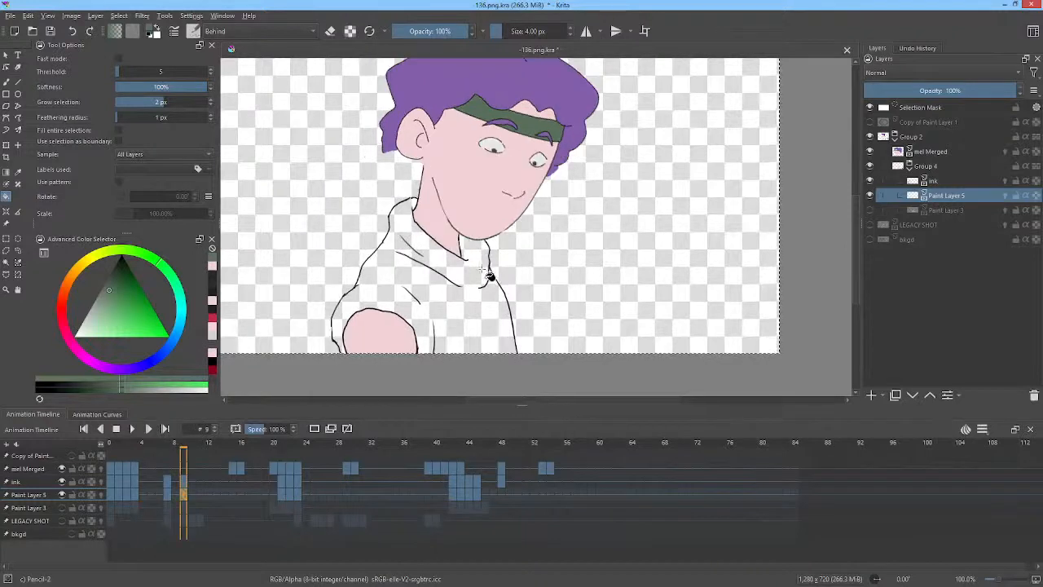
key("Left")
key("Left")
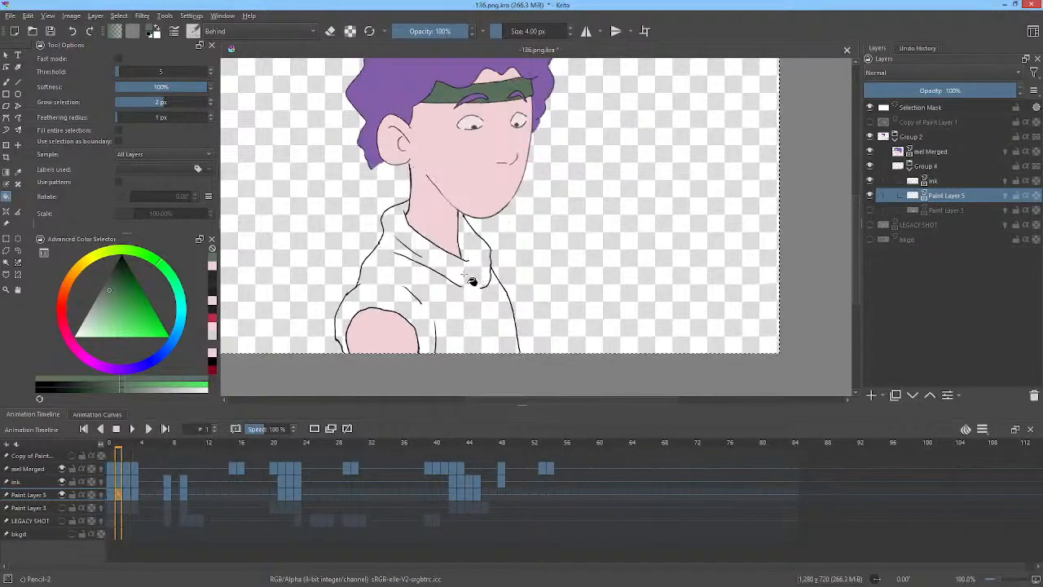
key("Left")
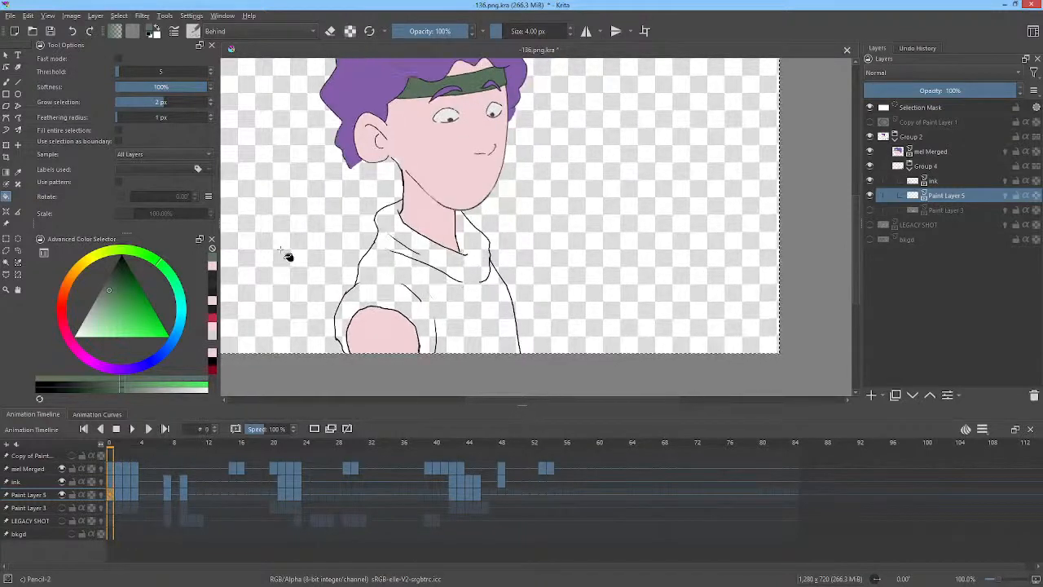
left_click(104, 303)
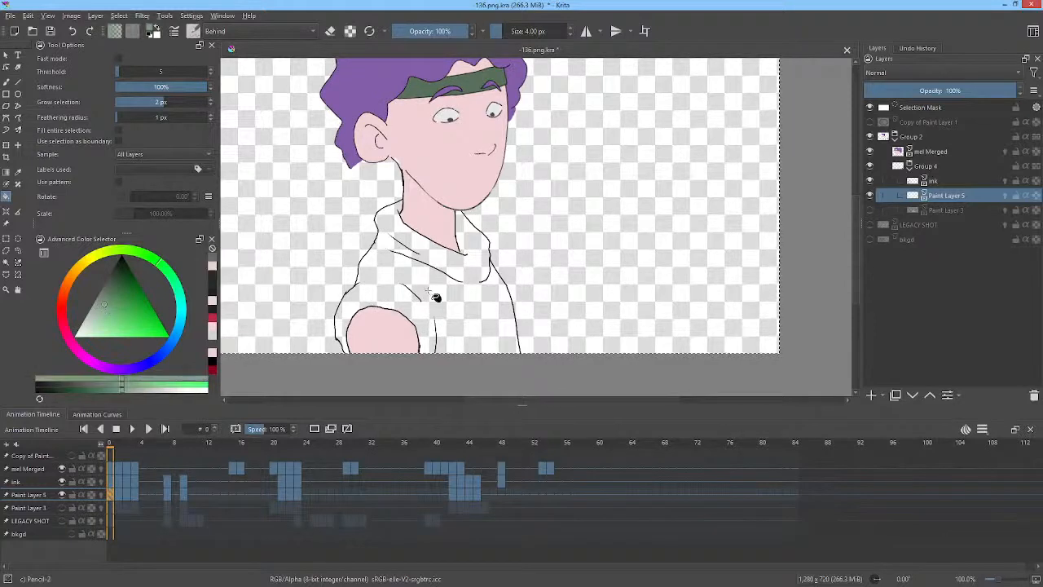
left_click(438, 292)
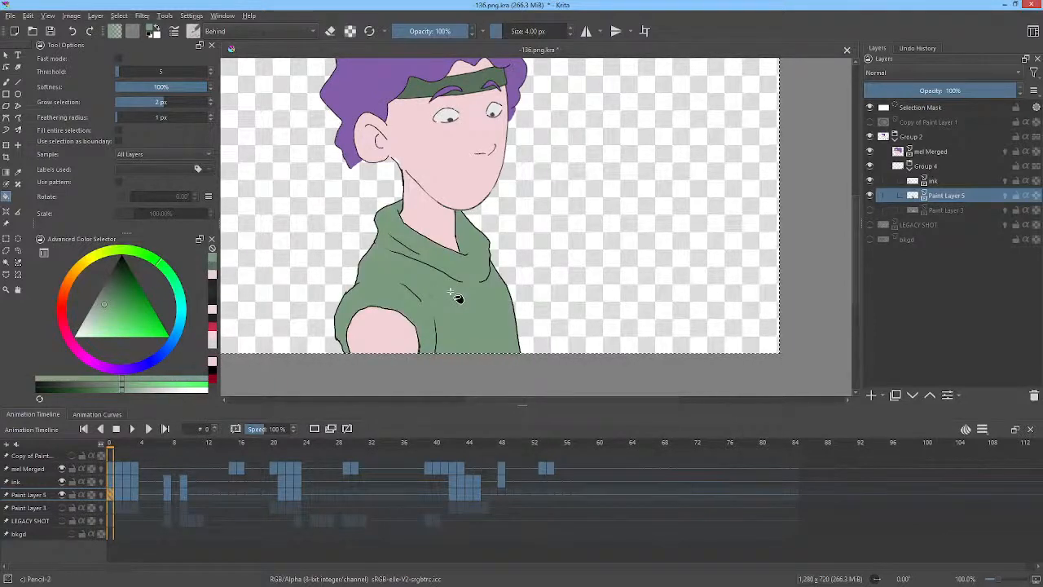
key("ctrl+z")
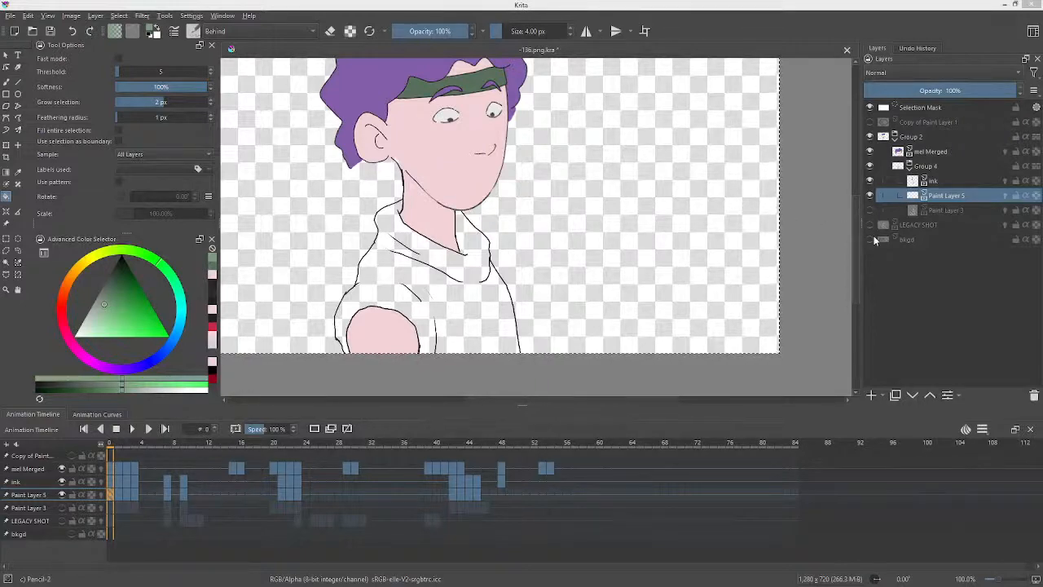
Show the LEGACY SHOT reference layer to sample its shirt green, then hide it and reselect Paint Layer 5.
left_click(870, 239)
left_click(870, 239)
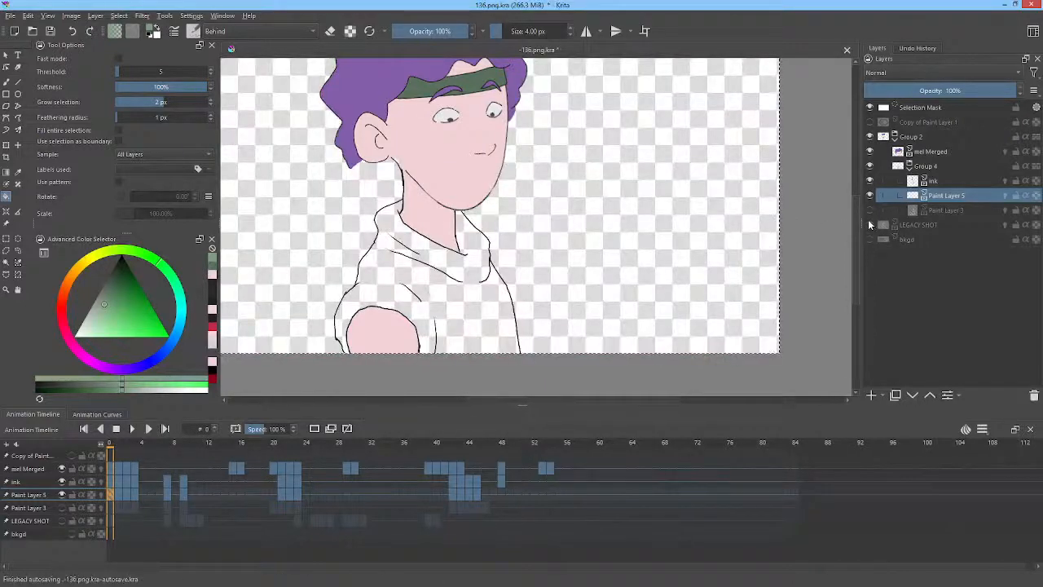
left_click(869, 224)
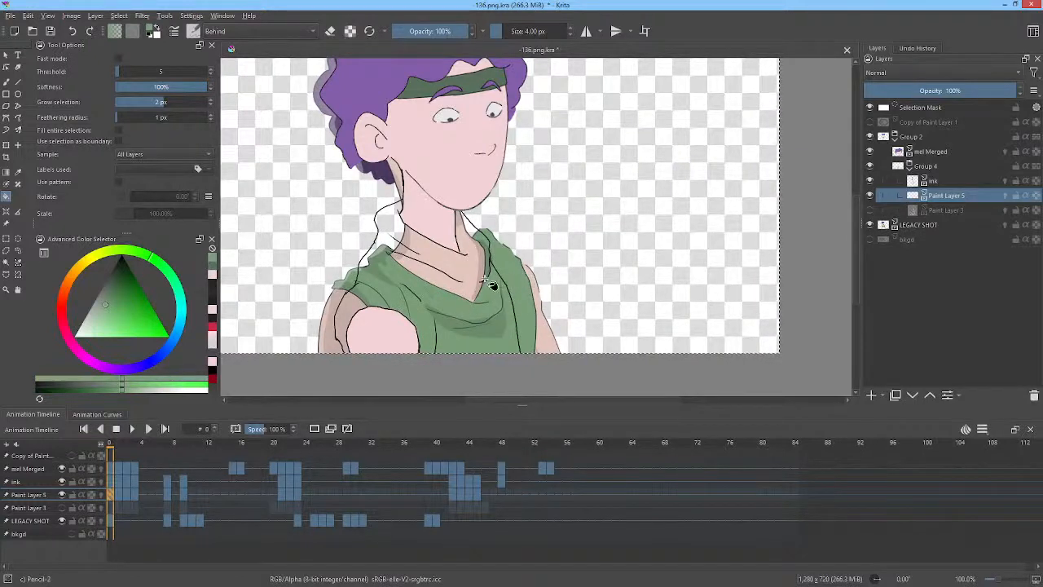
left_click(459, 266, "ctrl")
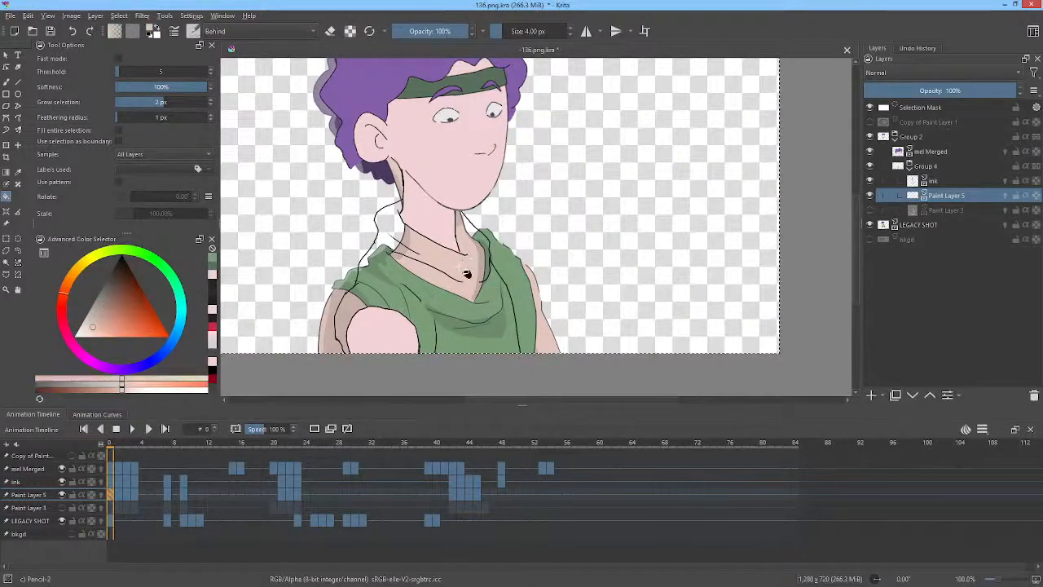
left_click(514, 277, "ctrl")
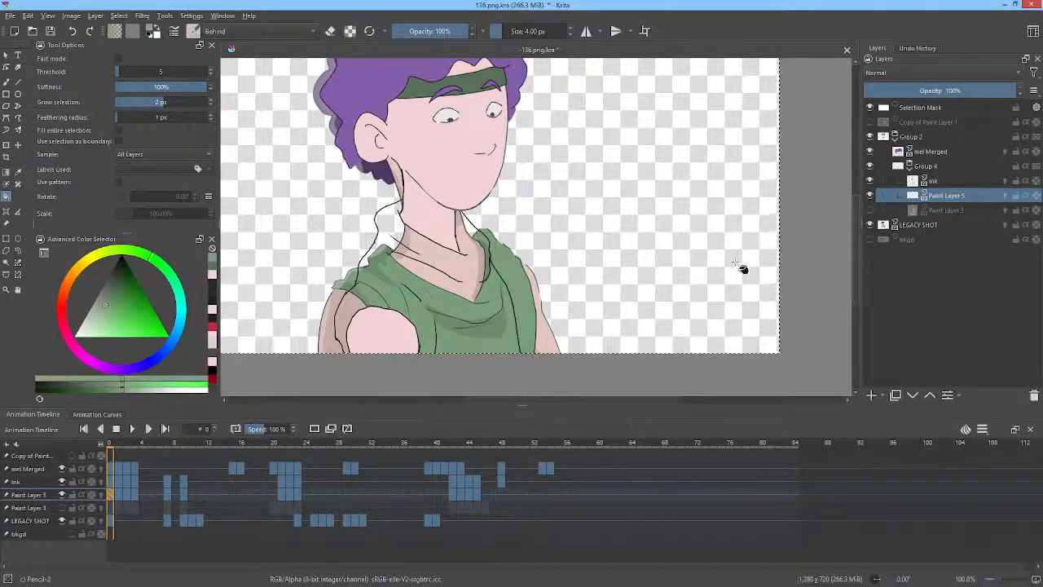
left_click(879, 227)
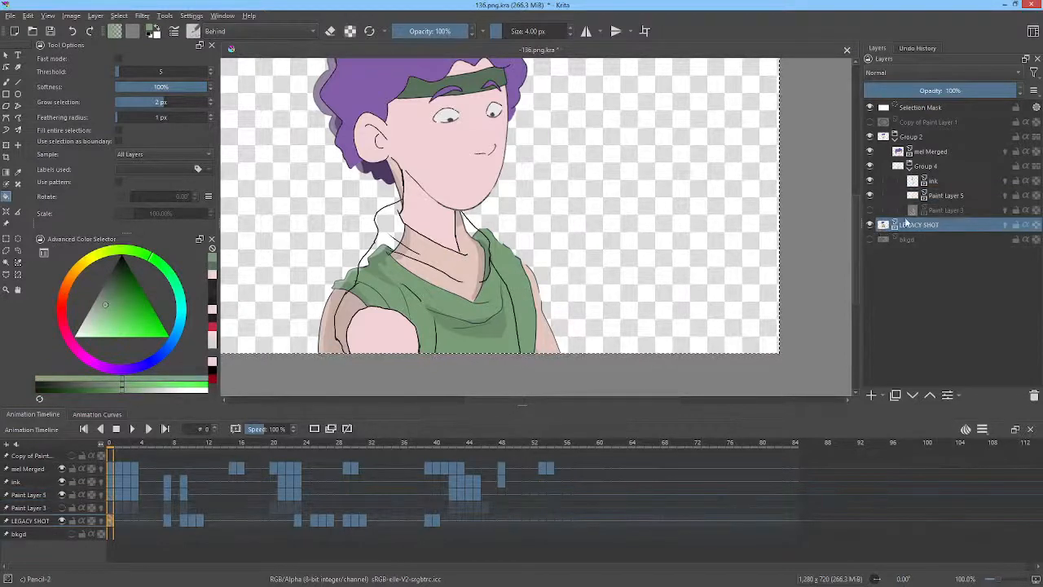
left_click(869, 225)
left_click(942, 197)
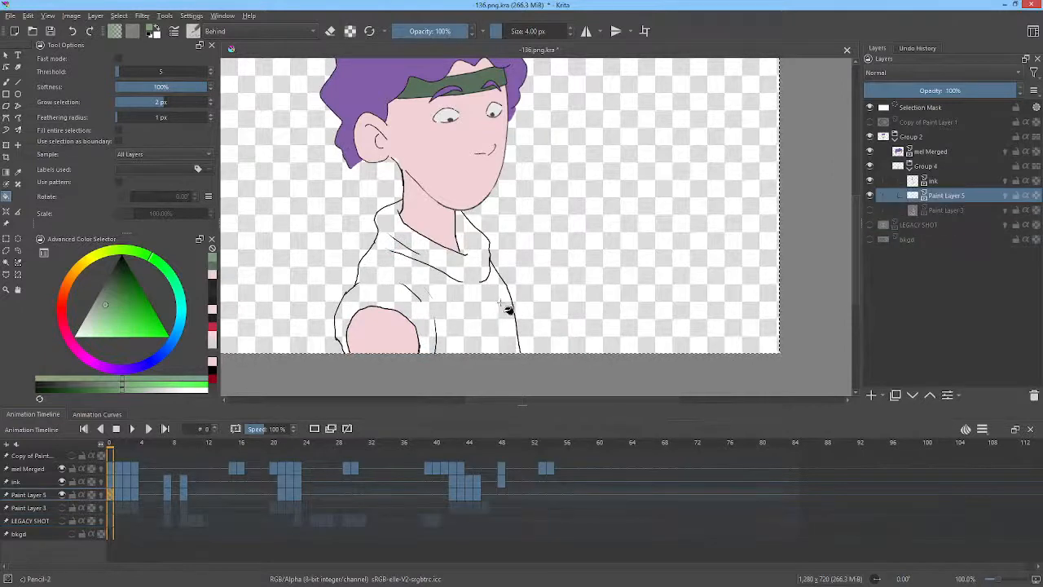
Fill the shirt green on each drawing from frame 0 through frame 22, stepping forward frame by frame.
left_click(484, 309)
key("period")
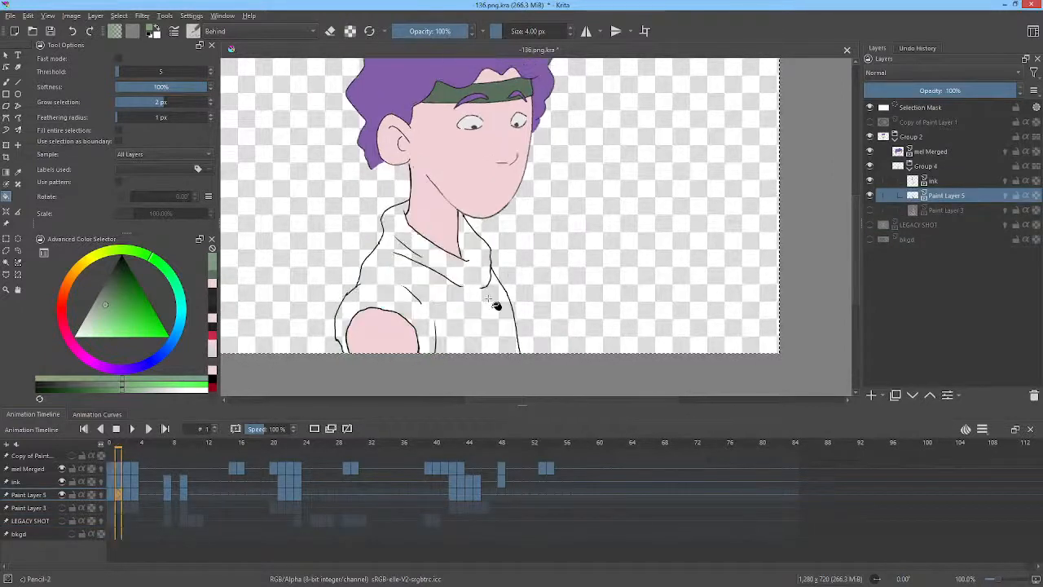
left_click(484, 305)
key("period")
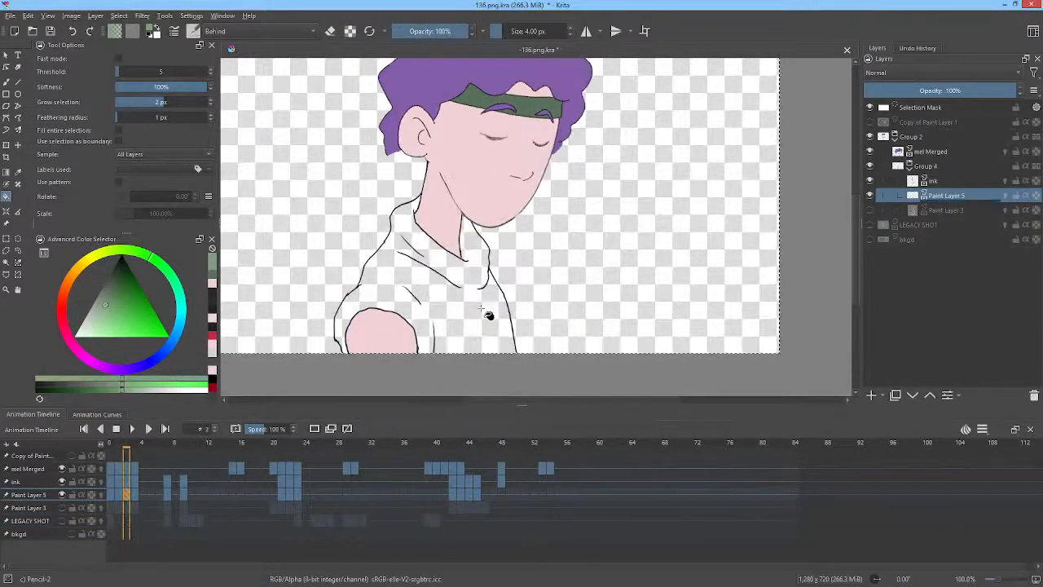
left_click(483, 307)
key("period")
left_click(484, 310)
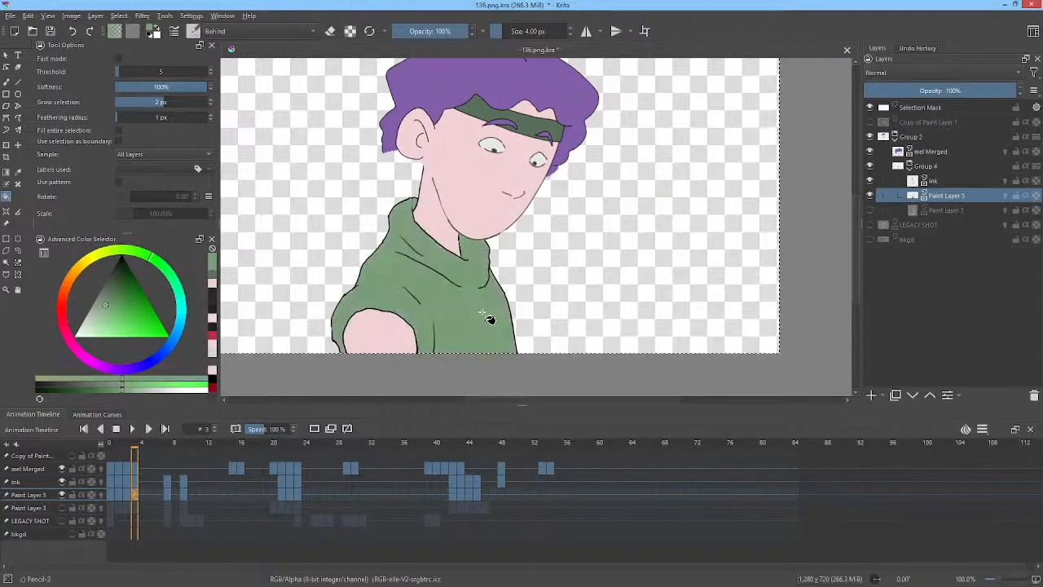
key("period")
left_click(482, 314)
key("period")
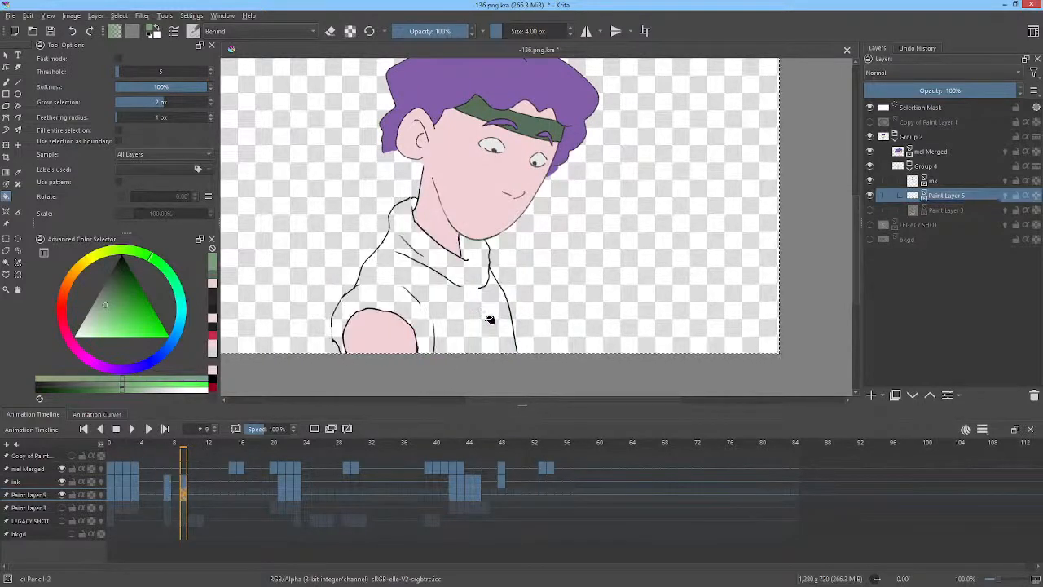
left_click(482, 313)
key("period")
left_click(482, 313)
key("period")
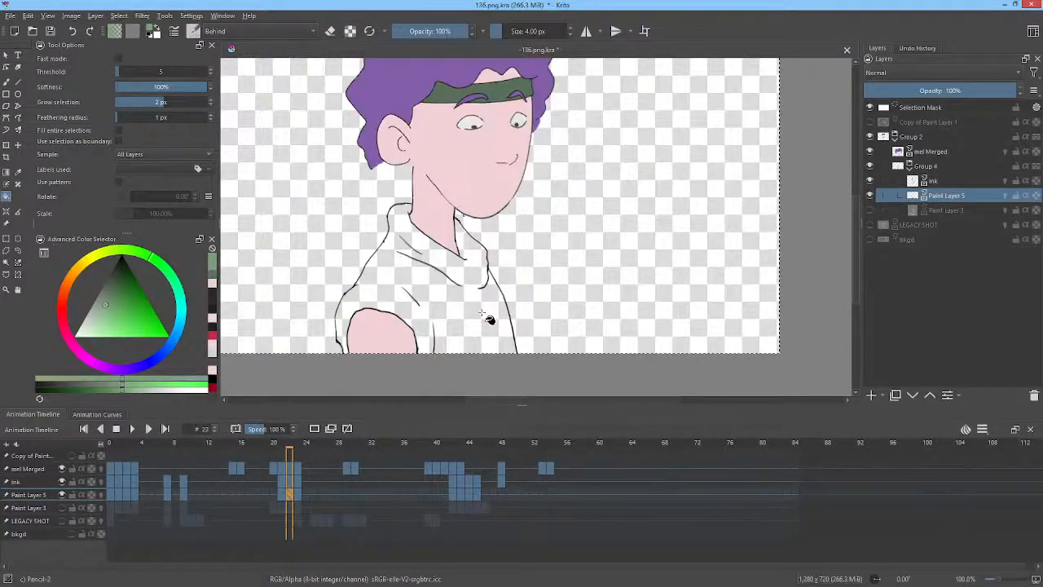
left_click(481, 313)
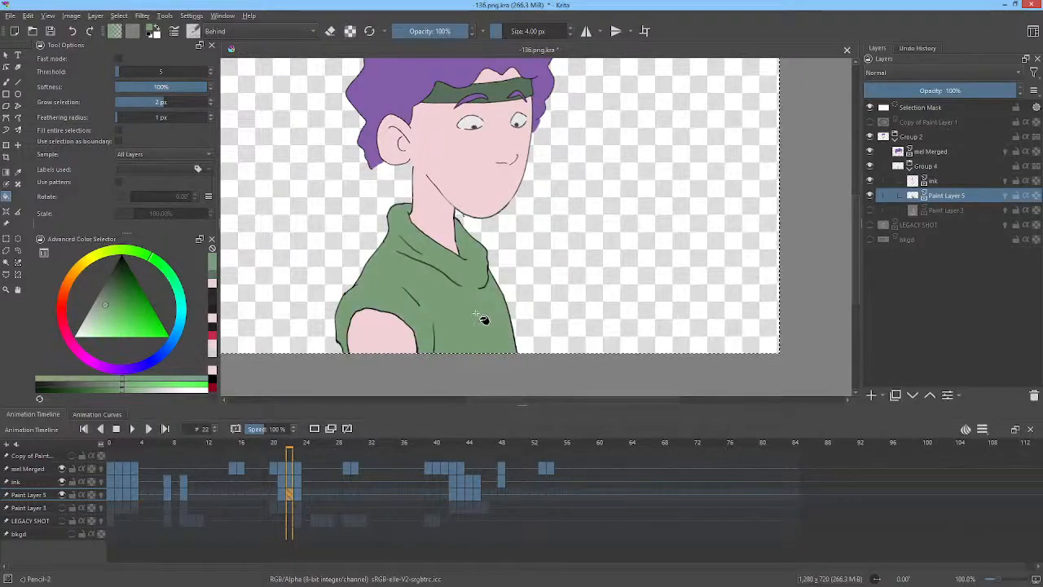
Step forward to frames 43, 44 and 45 and fill the shirt green on each.
key("period")
left_click(456, 307)
key("comma")
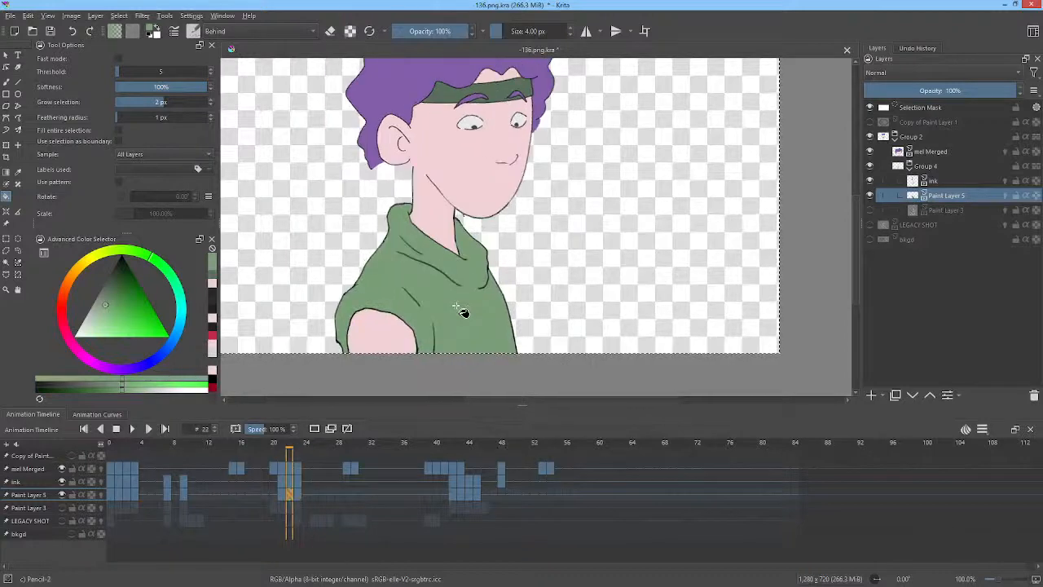
key("period")
key("period")
left_click(462, 312)
key("period")
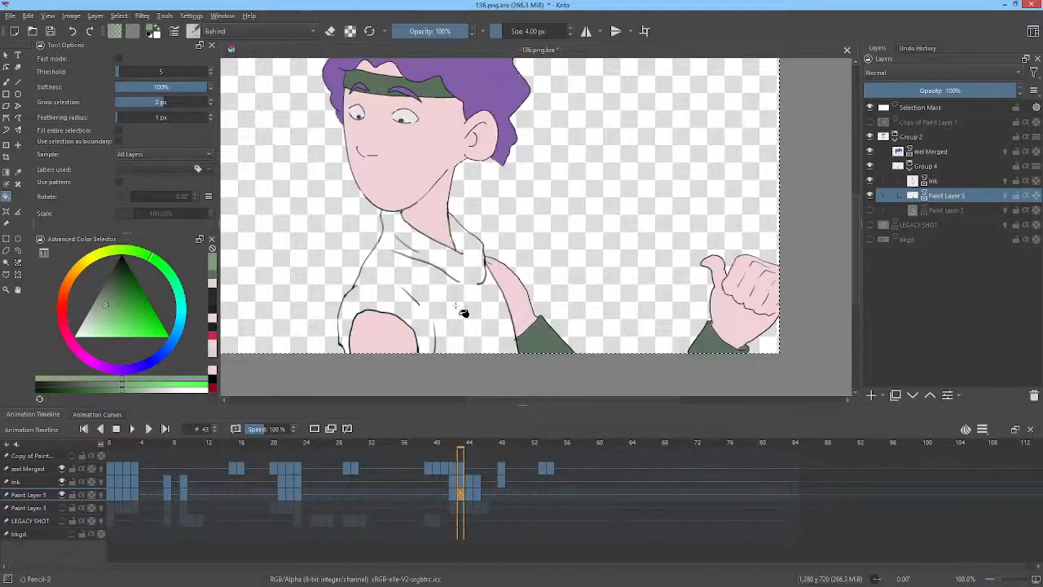
left_click(462, 312)
key("period")
left_click(457, 307)
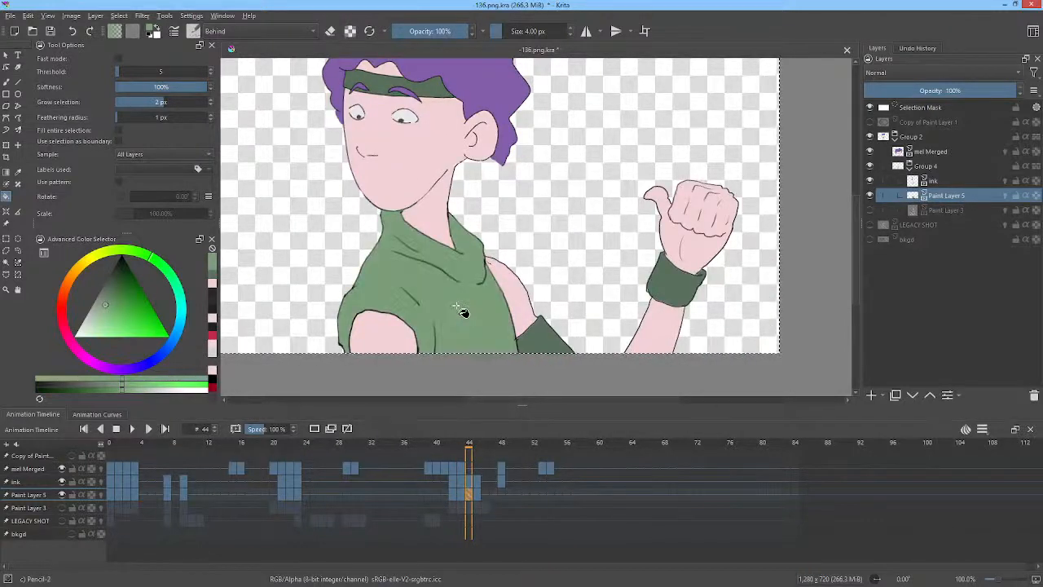
key("period")
left_click(457, 307)
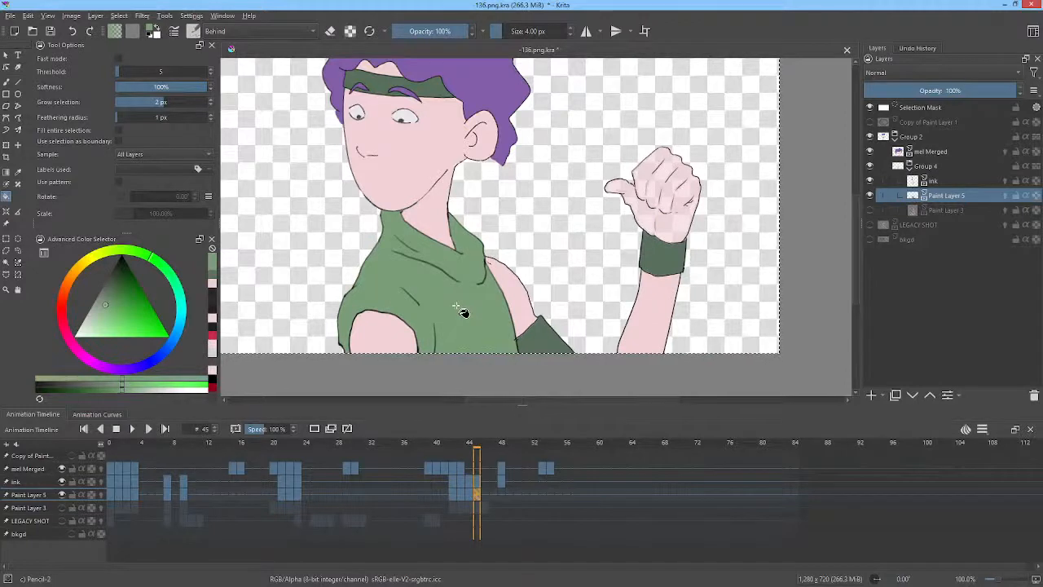
key("period")
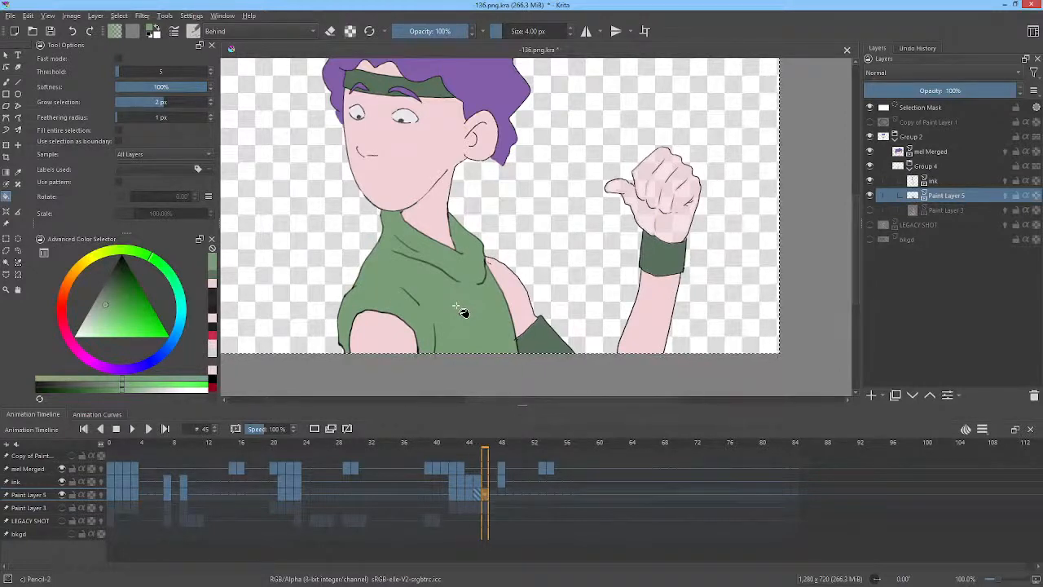
Step back through the frames to check the shirt fills, then play the animation.
key("comma")
key("comma")
key("comma")
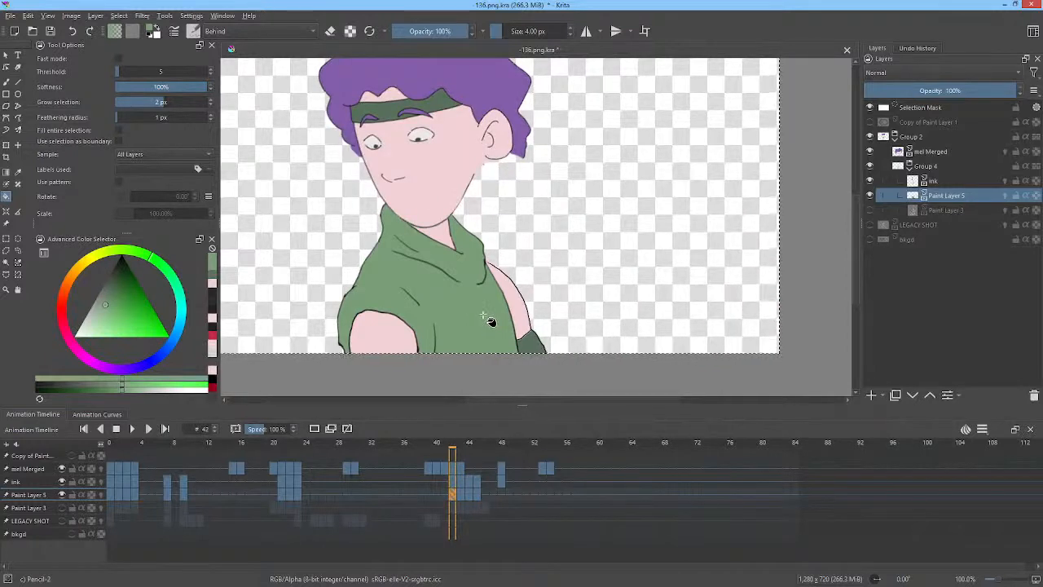
key("comma")
key("comma")
key("comma")
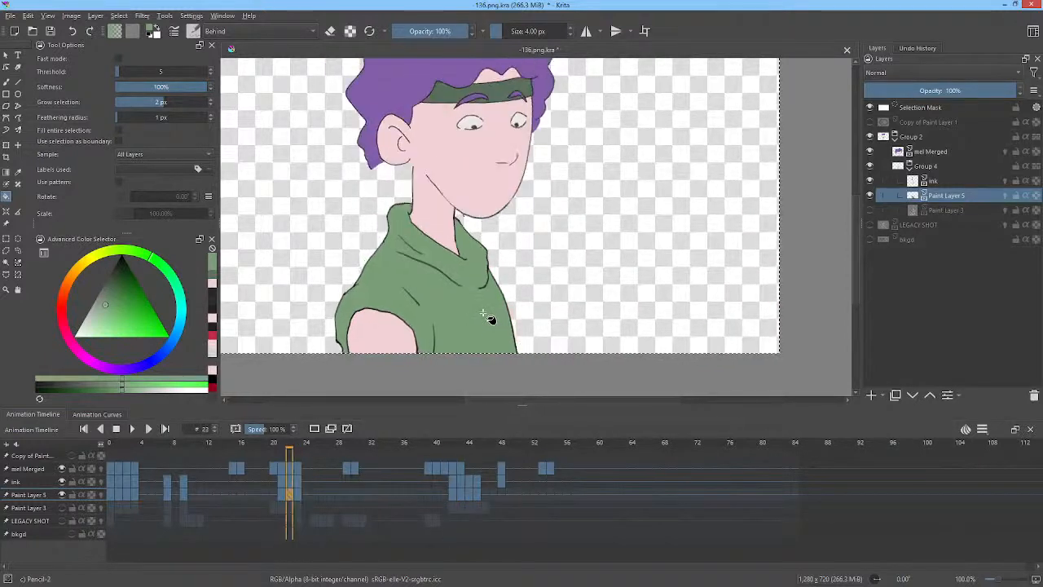
key("comma")
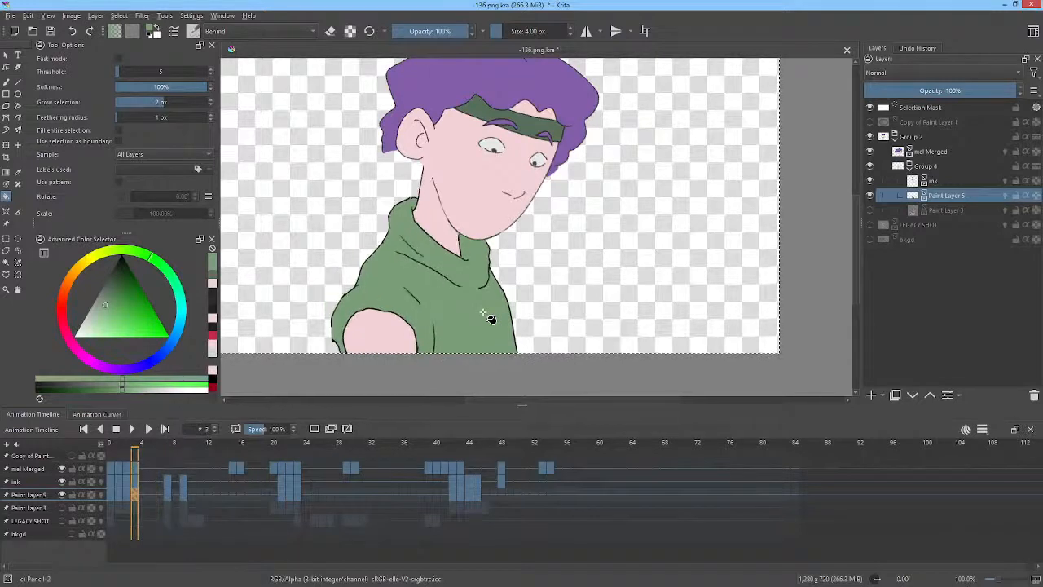
key("comma")
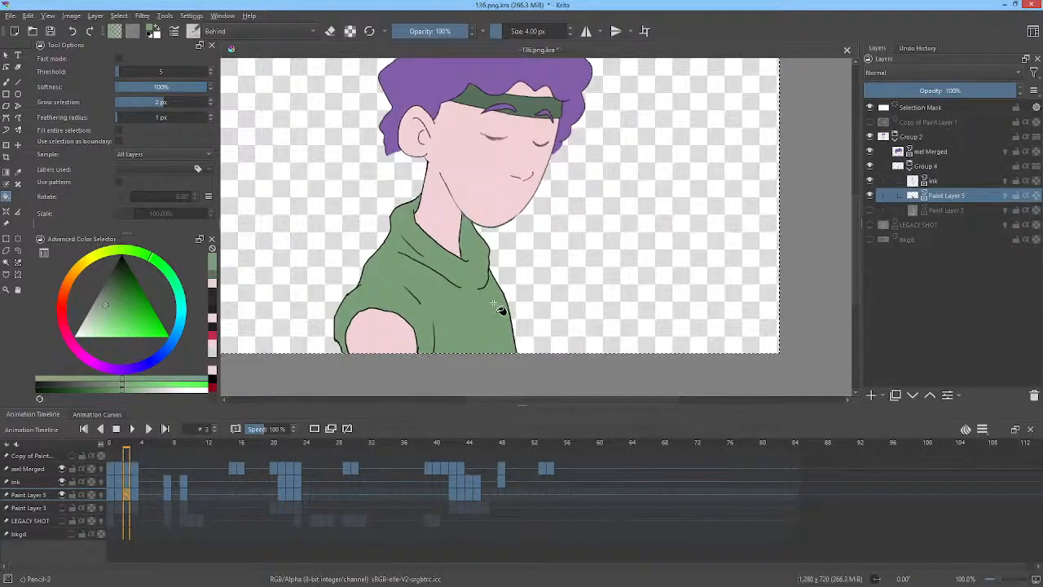
key("comma")
key("comma")
key("period")
key("period")
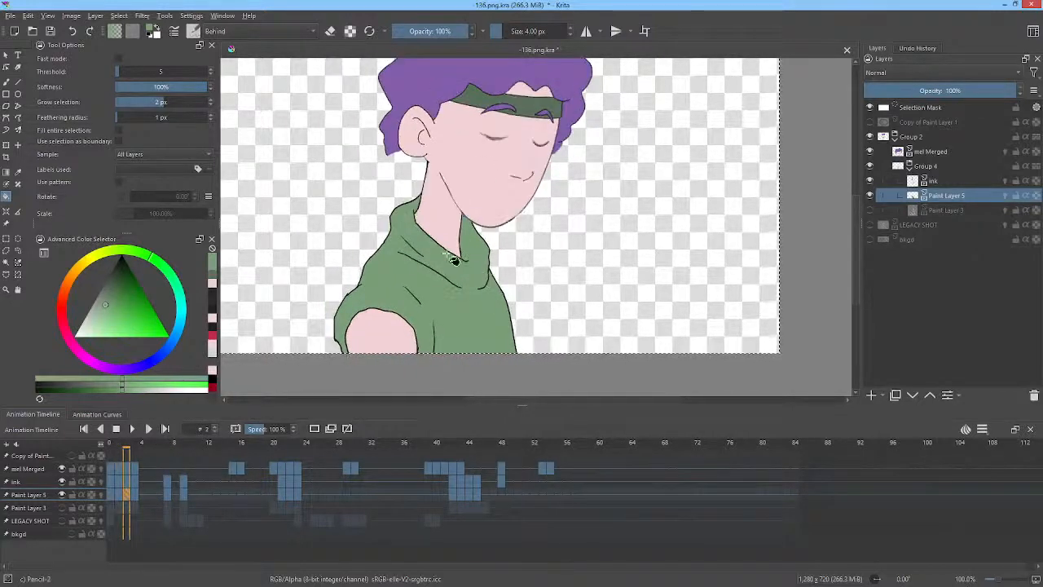
key("comma")
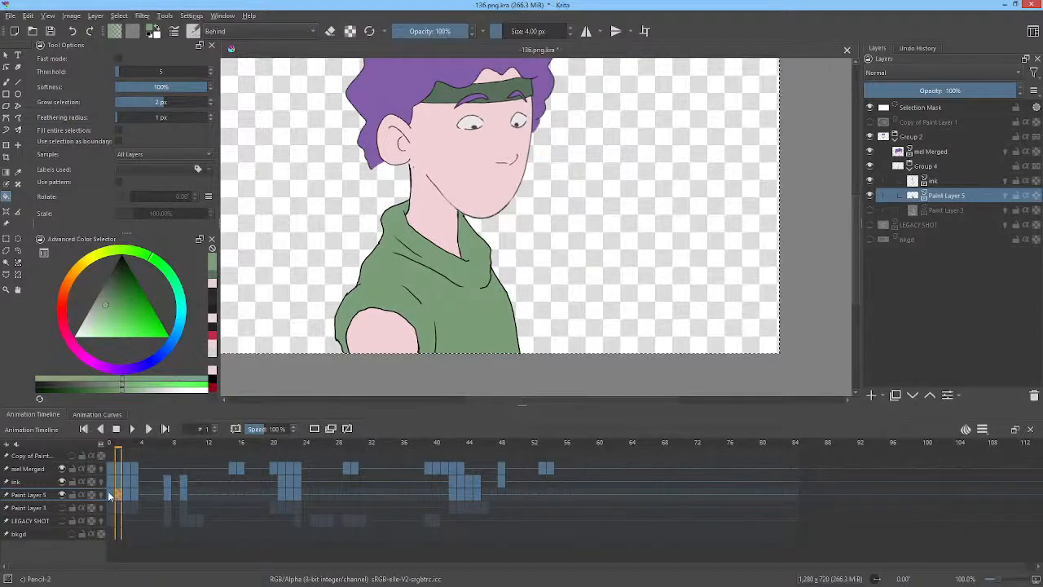
key("space")
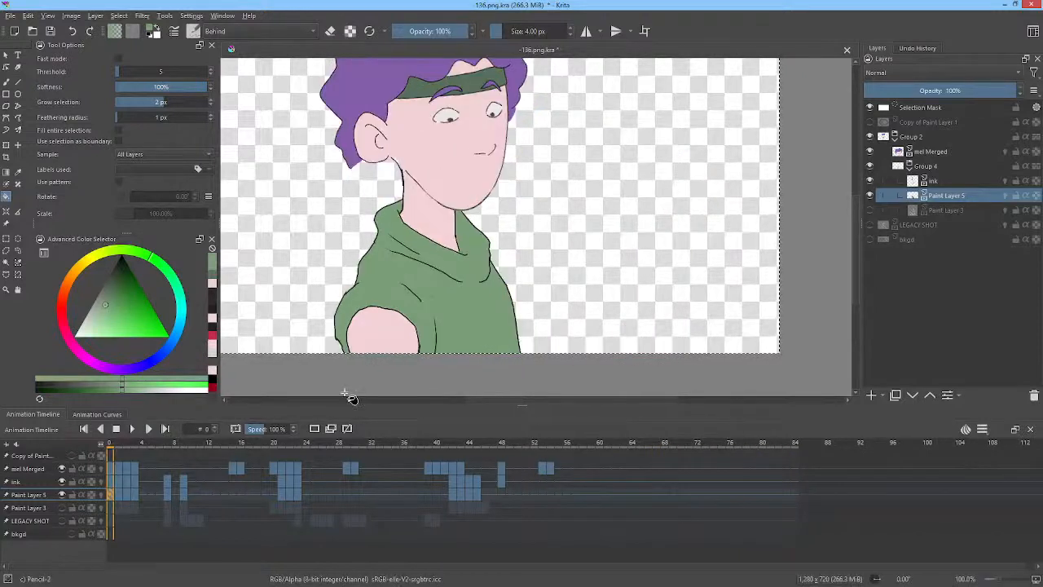
On frame 54, sample the skin colour and fill the white gap between the chin and neck with the lasso fill tool.
left_click_drag(287, 440, 452, 461)
left_click_drag(466, 457, 549, 468)
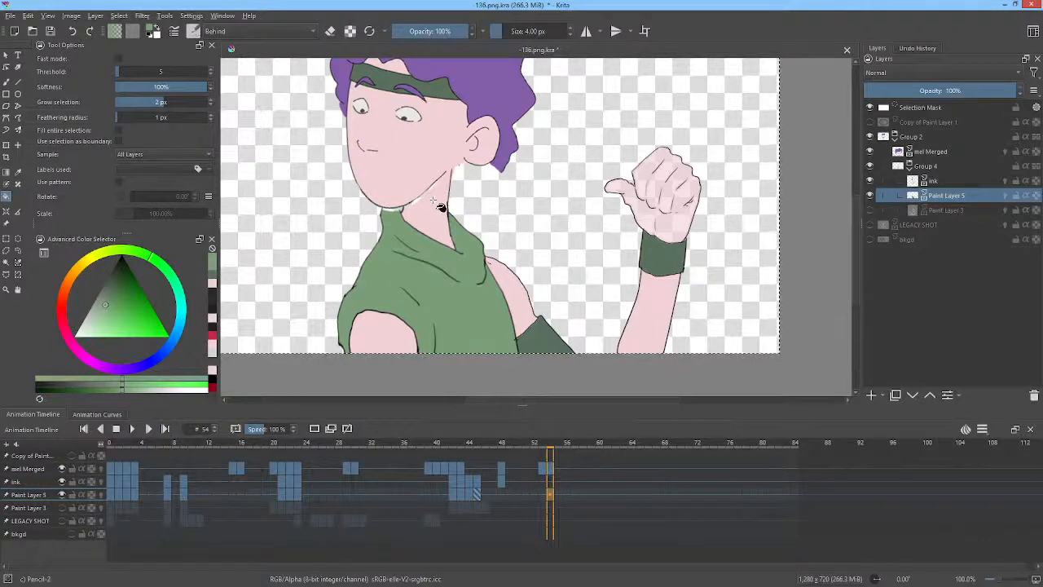
scroll(425, 204, "up", 3)
left_click_drag(425, 203, 470, 217)
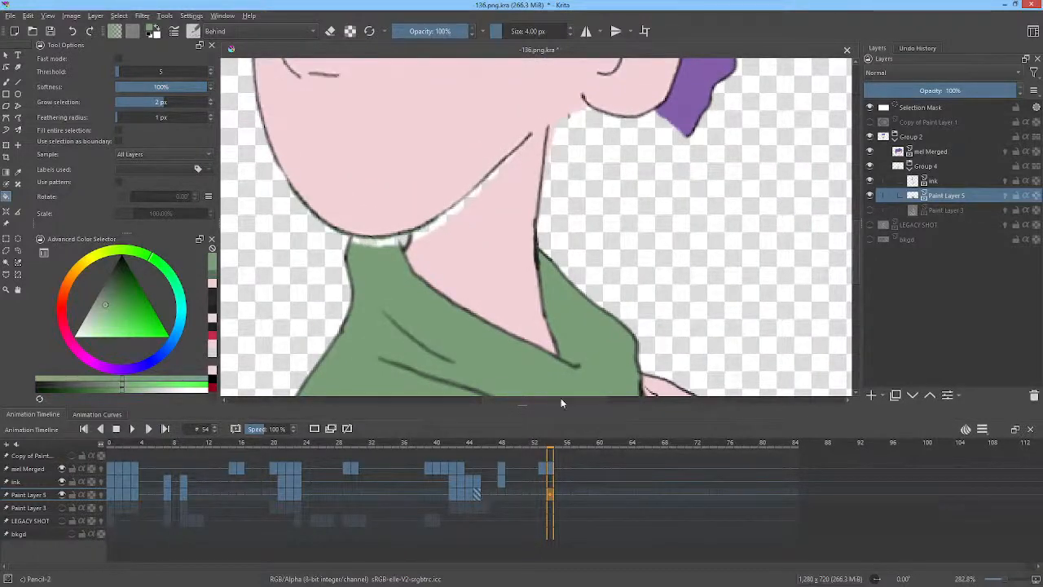
left_click(478, 218, "ctrl")
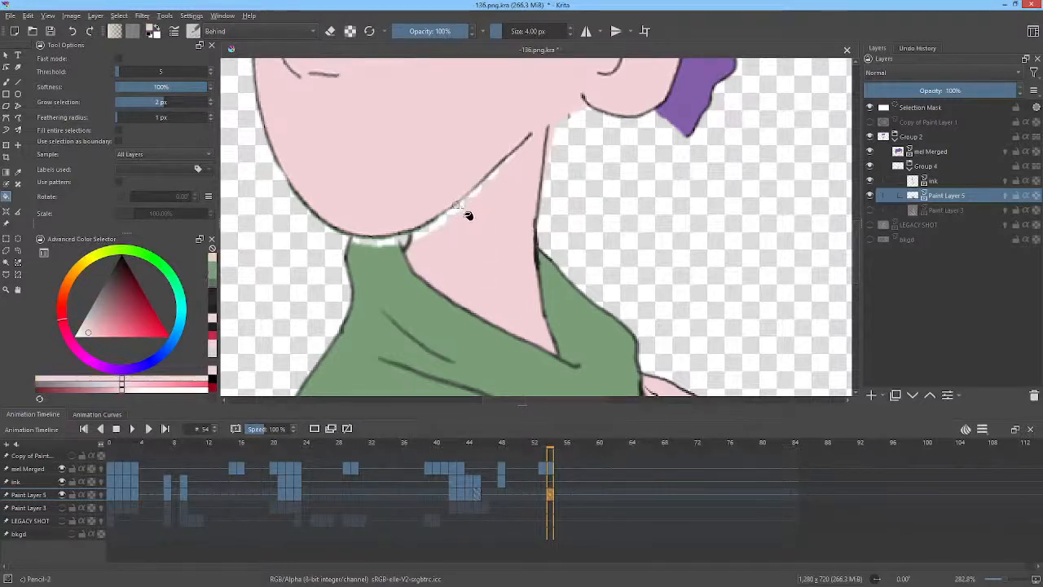
key("p")
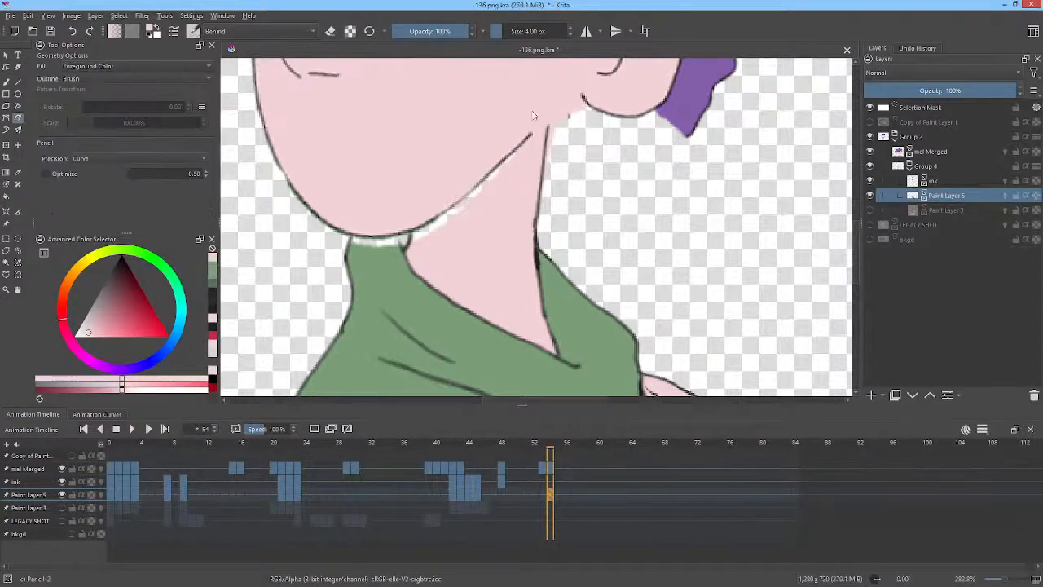
mouse_move(417, 225)
left_mouse_down()
mouse_move(493, 213)
mouse_move(533, 160)
mouse_move(538, 131)
left_mouse_up()
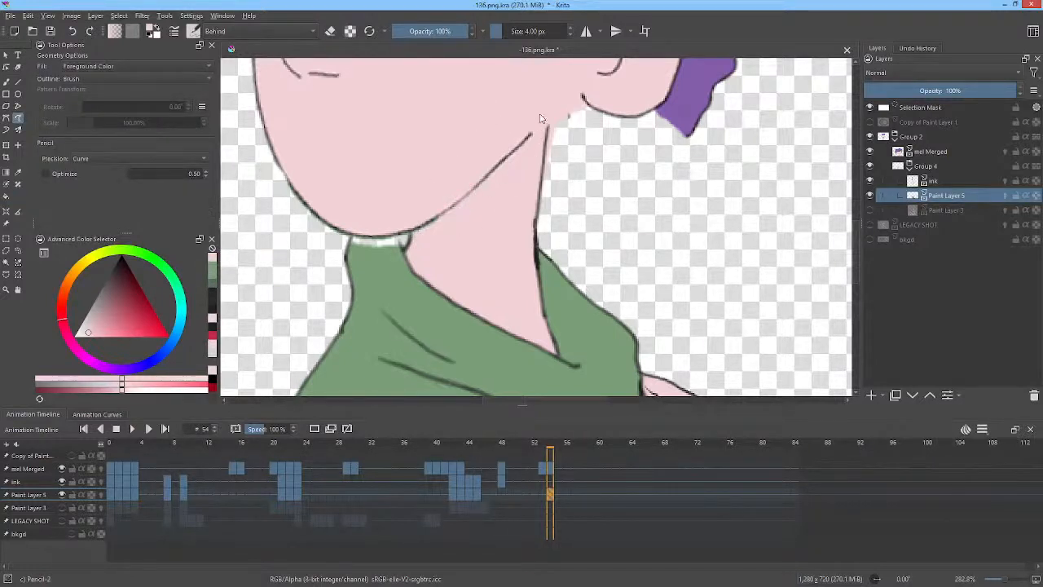
Sample the shirt green, fill the white gap along the collar, and save the file.
left_click(392, 267, "ctrl")
mouse_move(358, 221)
left_mouse_down()
mouse_move(357, 254)
mouse_move(412, 219)
left_mouse_up()
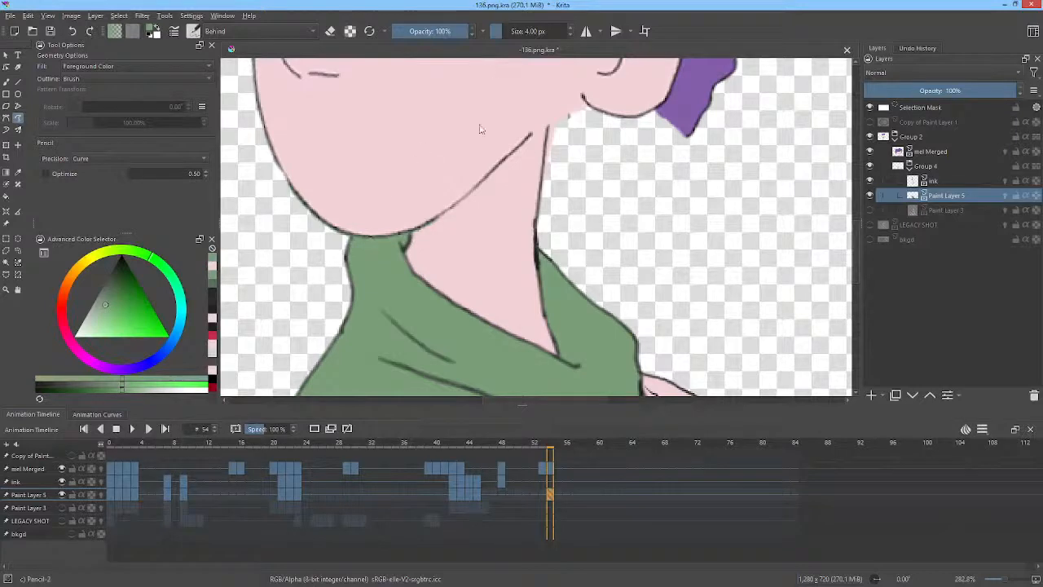
scroll(643, 252, "down", 4)
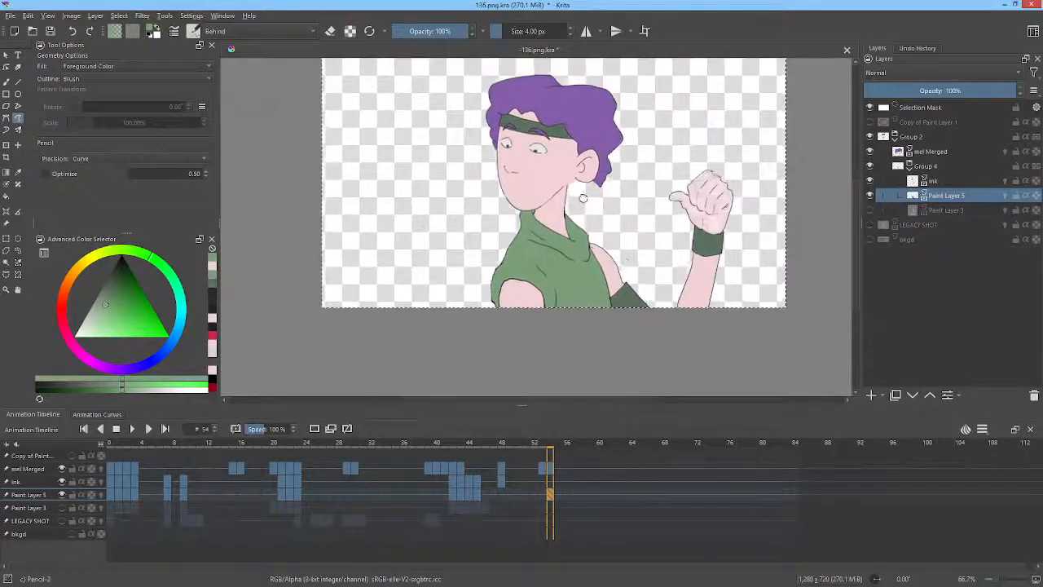
left_click_drag(662, 184, 637, 196)
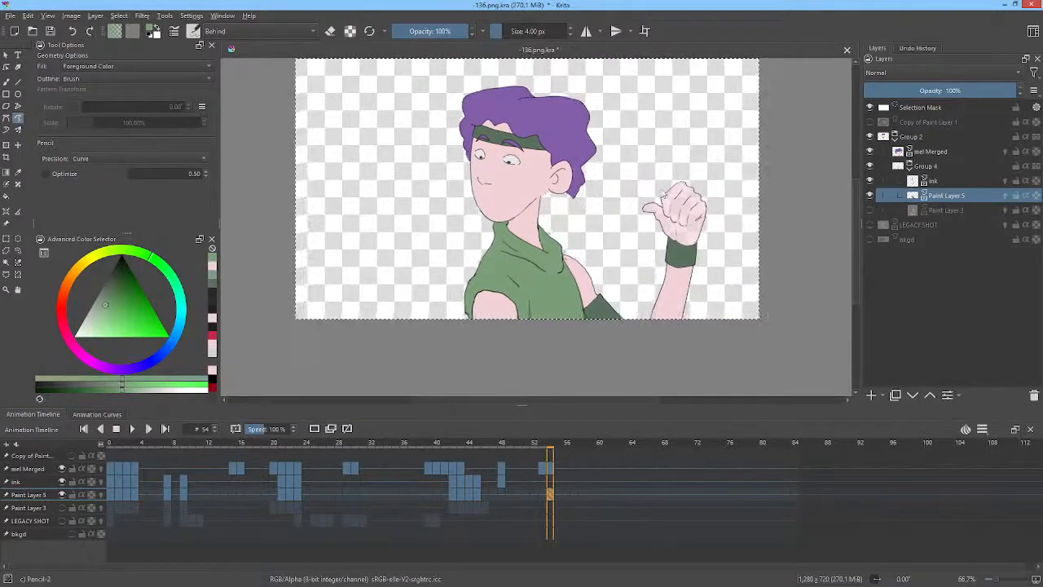
left_click(51, 31)
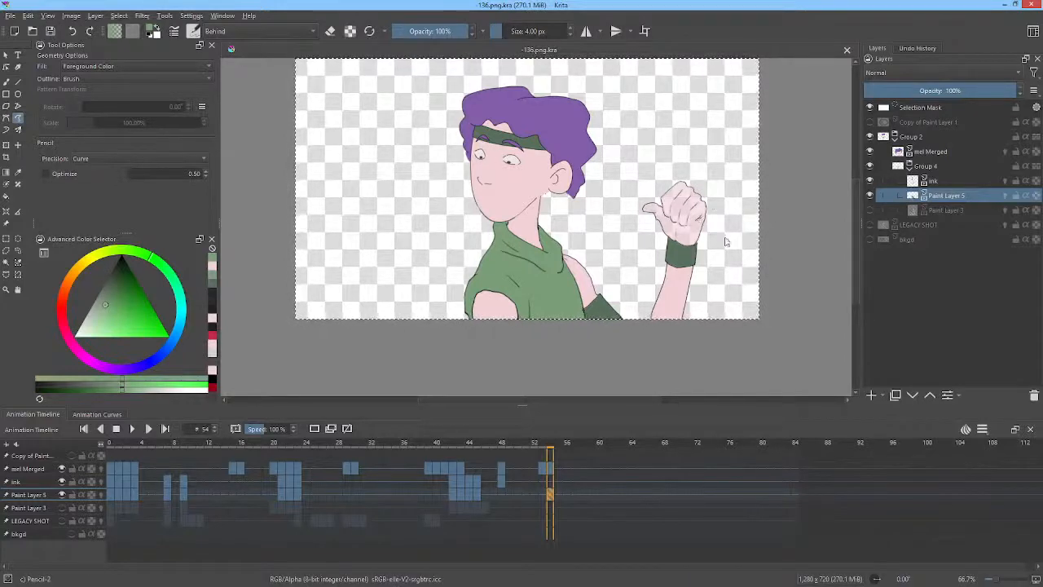
Sample the skin colour, fill the unfilled area inside the raised fist on frame 54, and save.
scroll(714, 248, "up", 2)
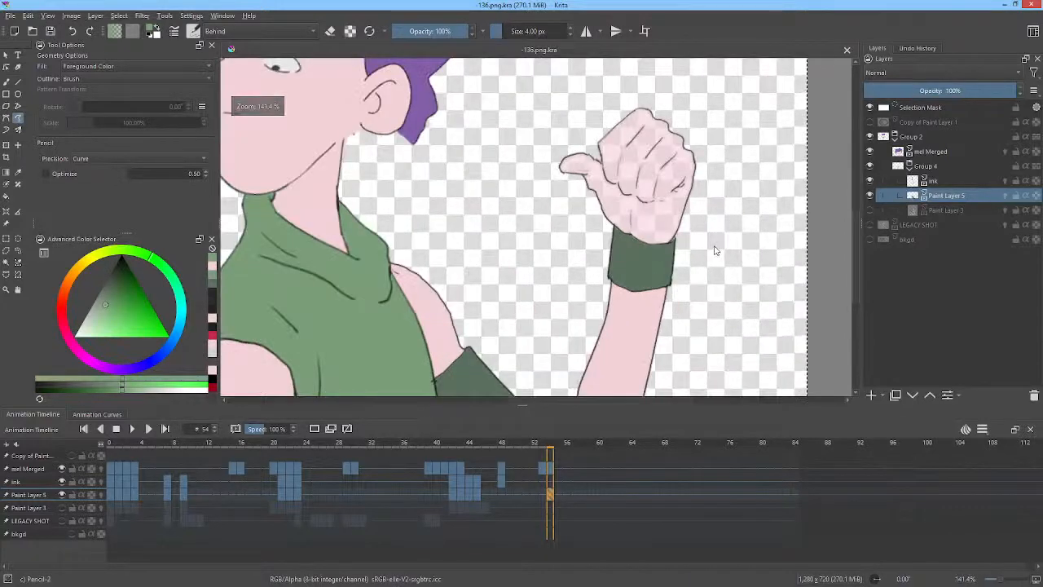
mouse_move(715, 249)
left_mouse_down()
mouse_move(733, 282)
mouse_move(735, 250)
left_mouse_up()
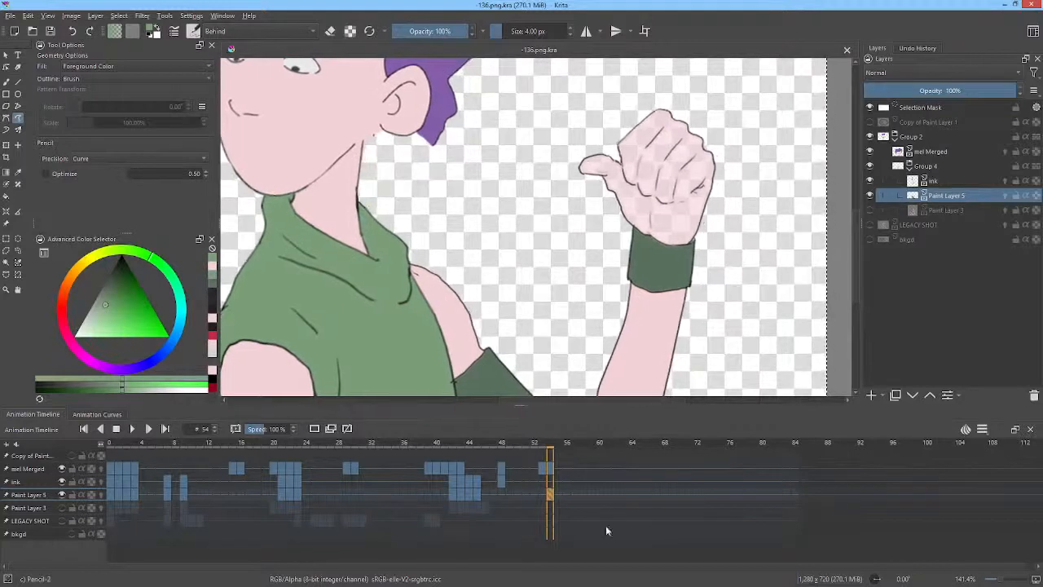
left_click(470, 495)
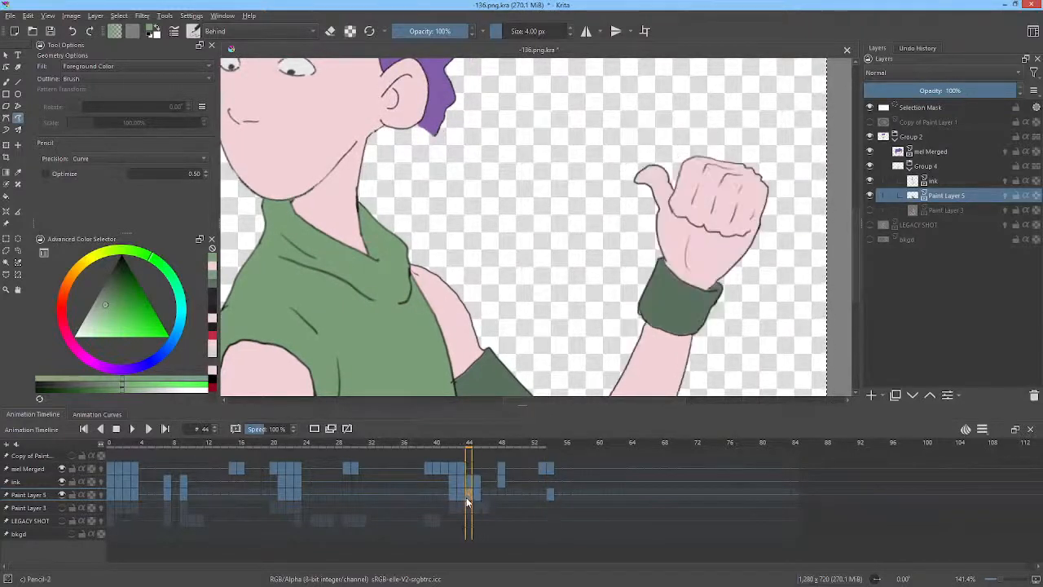
left_click(717, 253, "ctrl")
key("period")
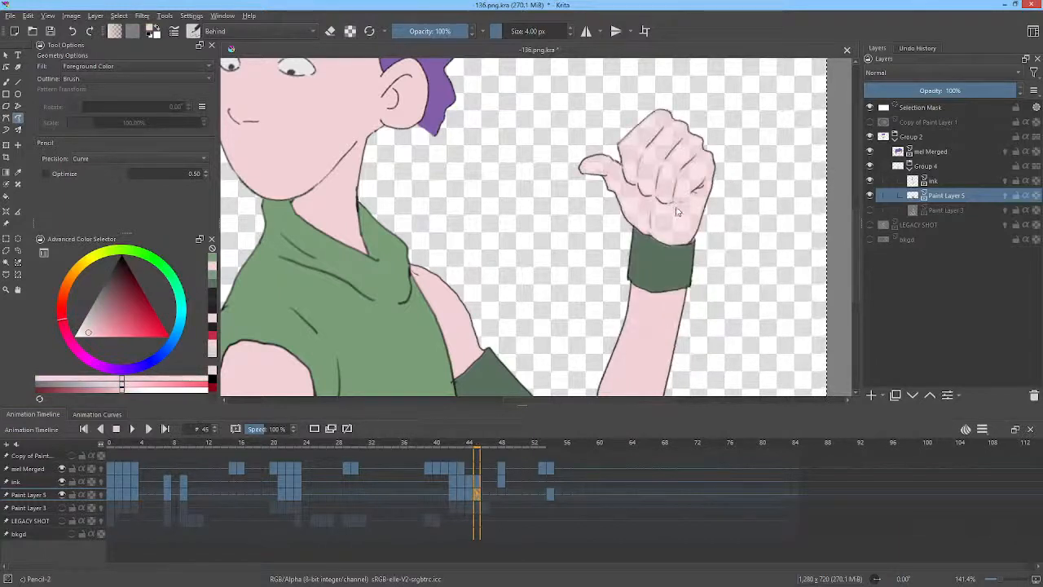
key("f")
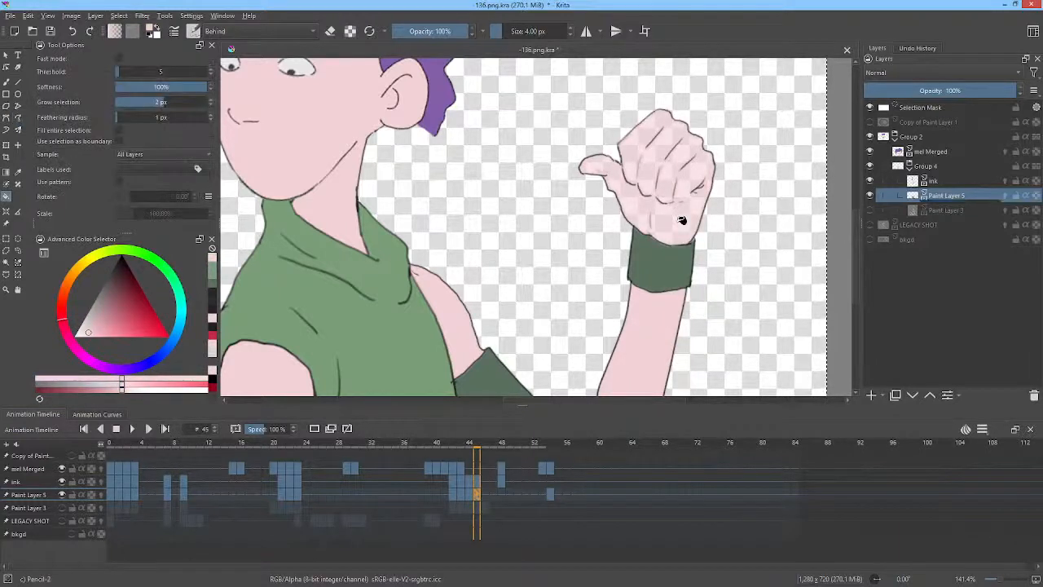
key("period")
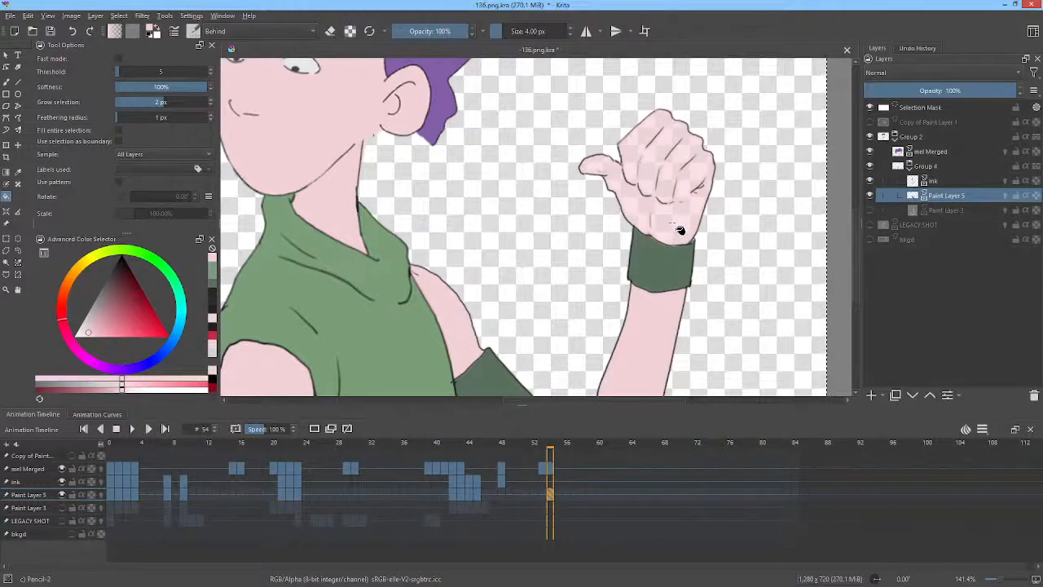
left_click(679, 231)
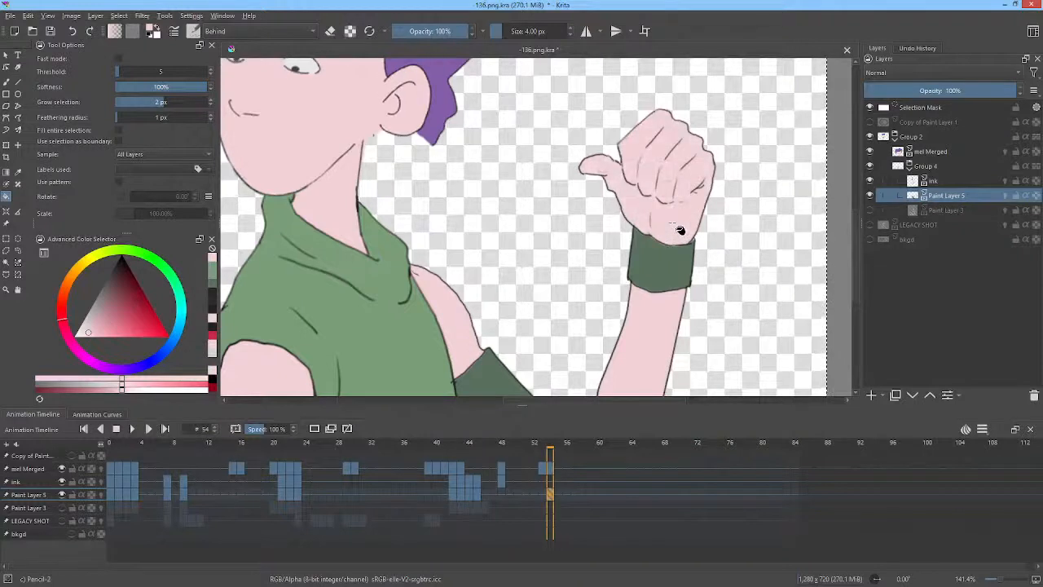
left_click(50, 32)
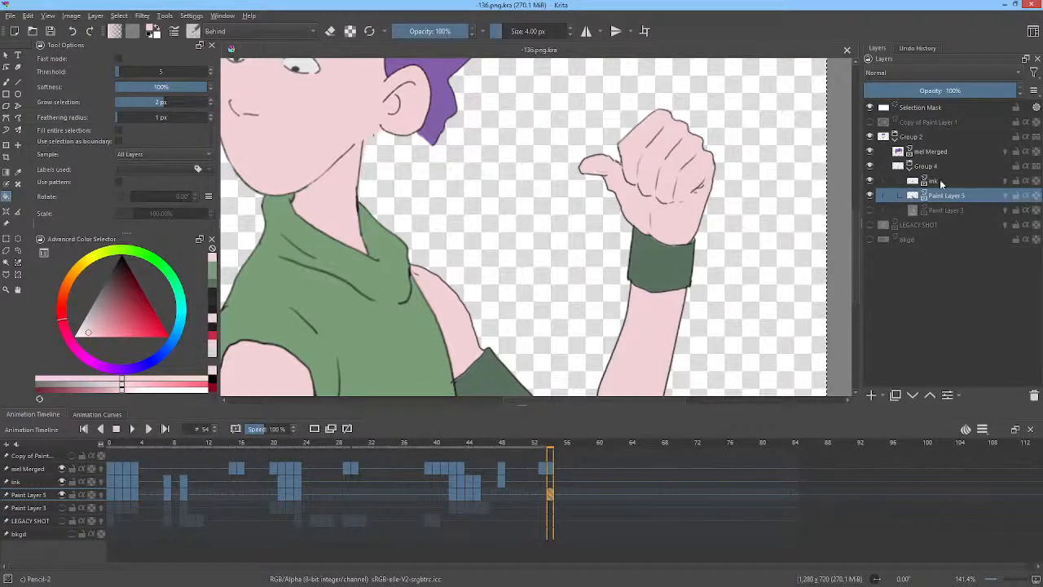
Return to frame 0 and show the bkgd background layer.
mouse_move(885, 147)
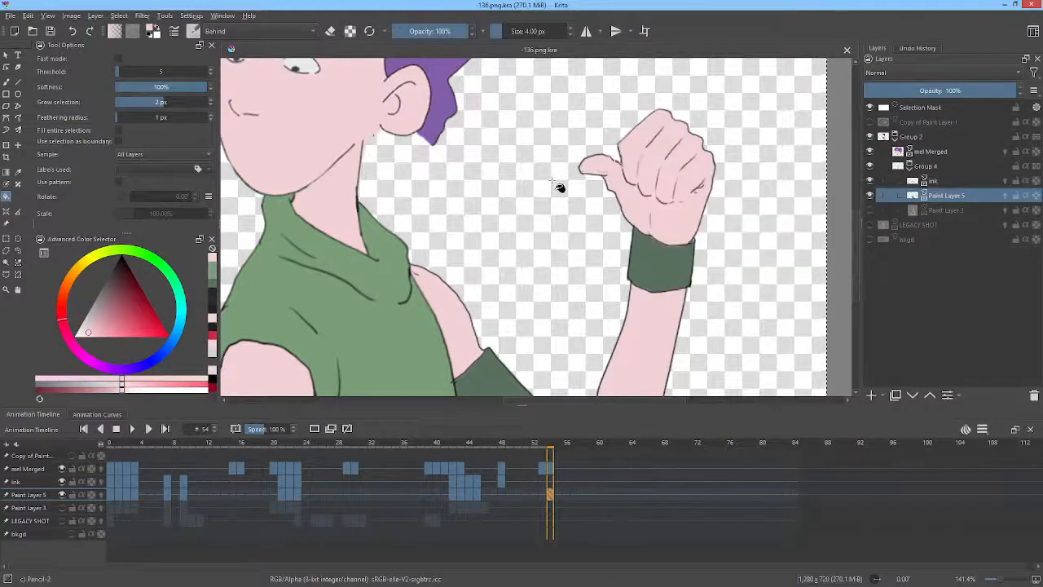
scroll(558, 186, "down", 3)
scroll(597, 203, "up", 2)
left_click_drag(597, 202, 711, 276)
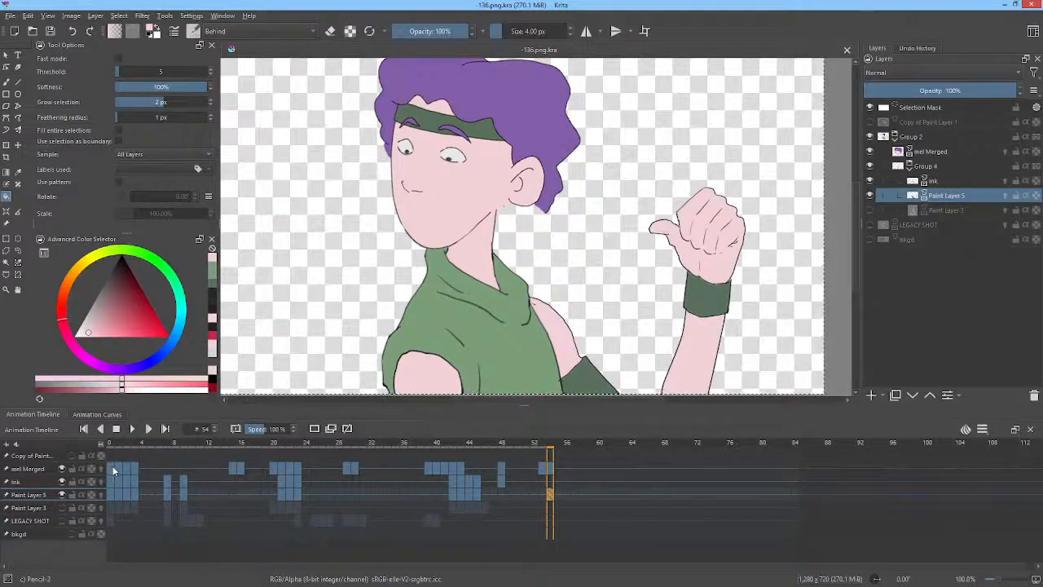
left_click(112, 465)
left_click(869, 238)
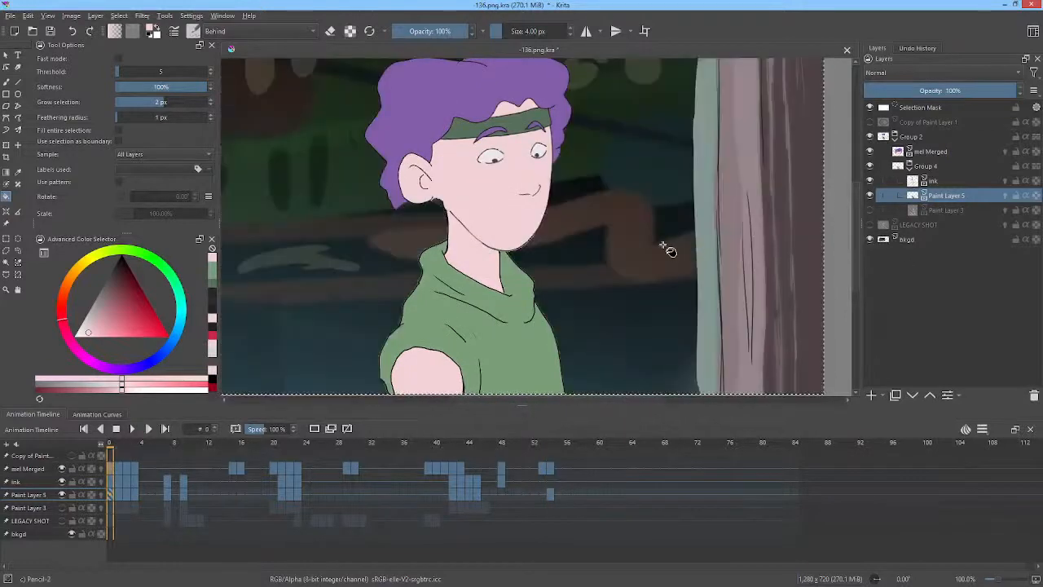
Render the animation as a PNG image sequence of frames 0 to 84, replacing the old rendered frames.
scroll(663, 244, "down", 1)
key("ctrl+shift+r")
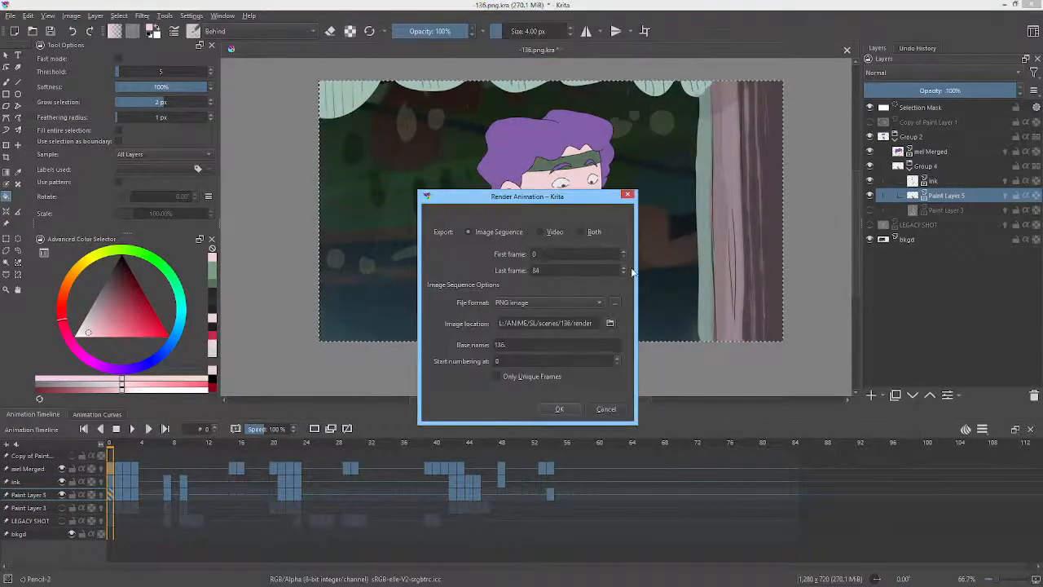
left_click(557, 412)
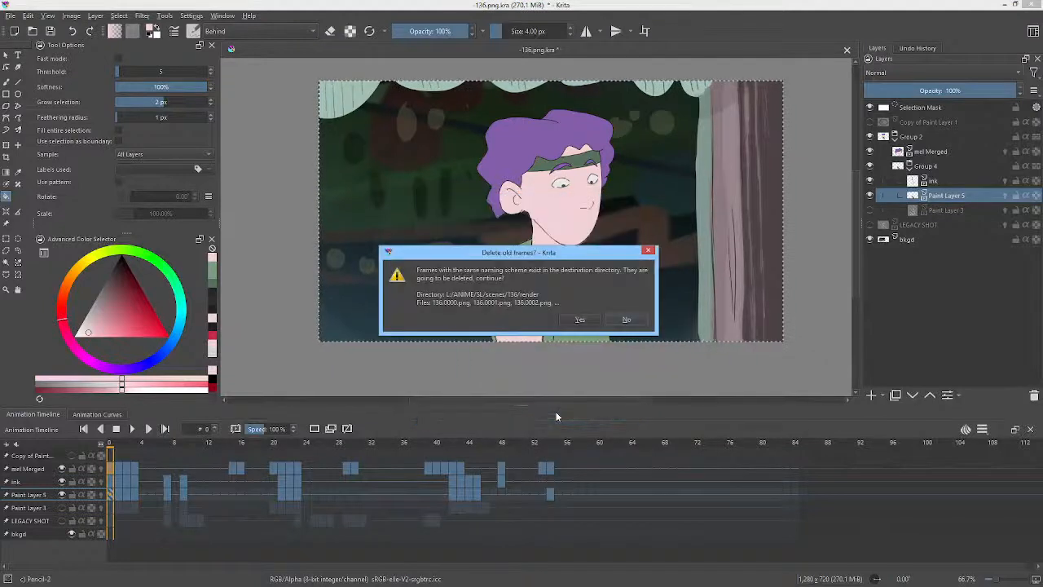
left_click(579, 319)
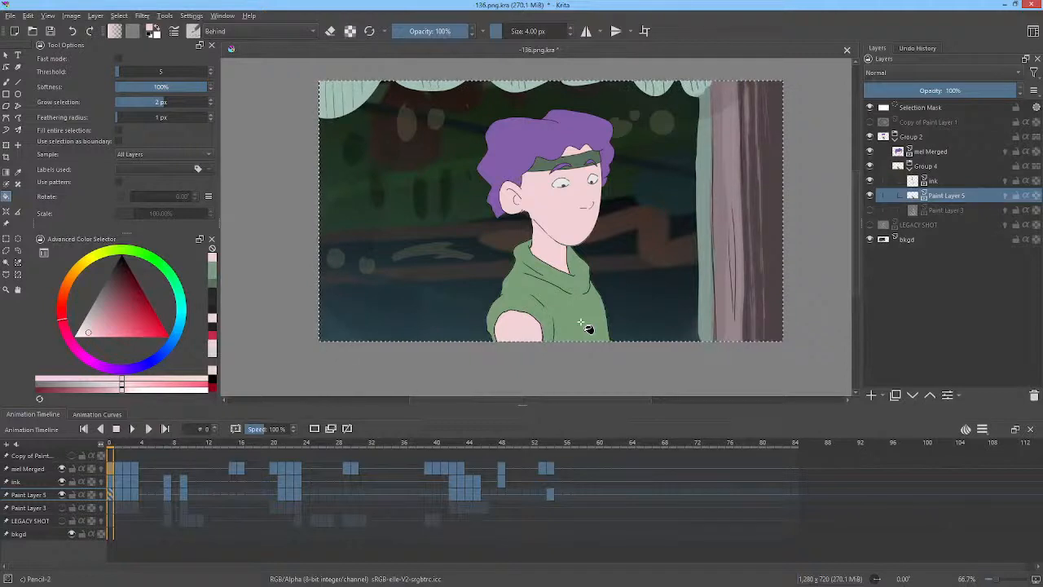
Switch to Vegas Pro and play the edit timeline to review the rendered shot.
left_click(872, 211)
left_click(870, 210)
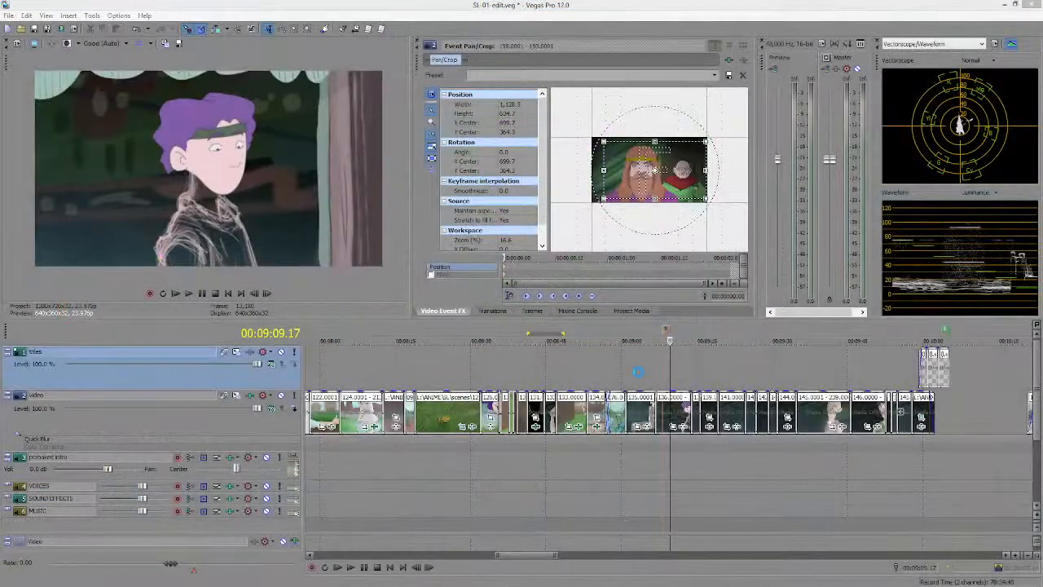
left_click(638, 372)
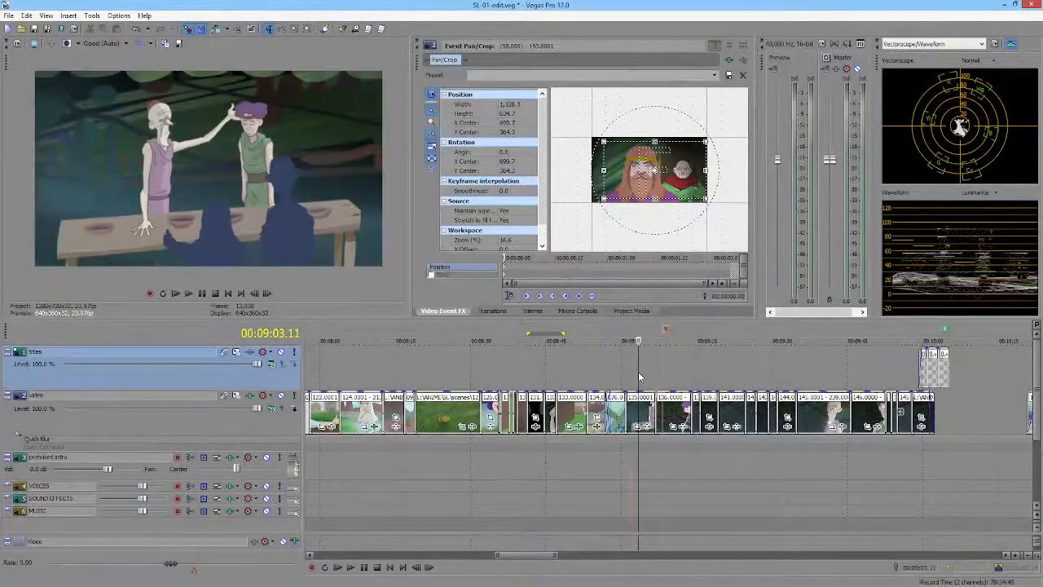
key("space")
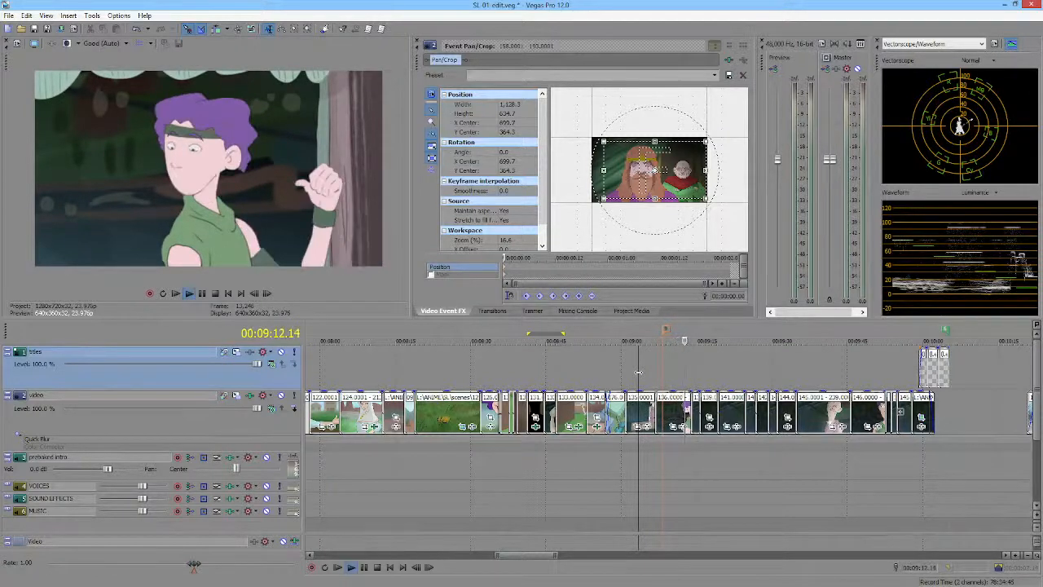
key("space")
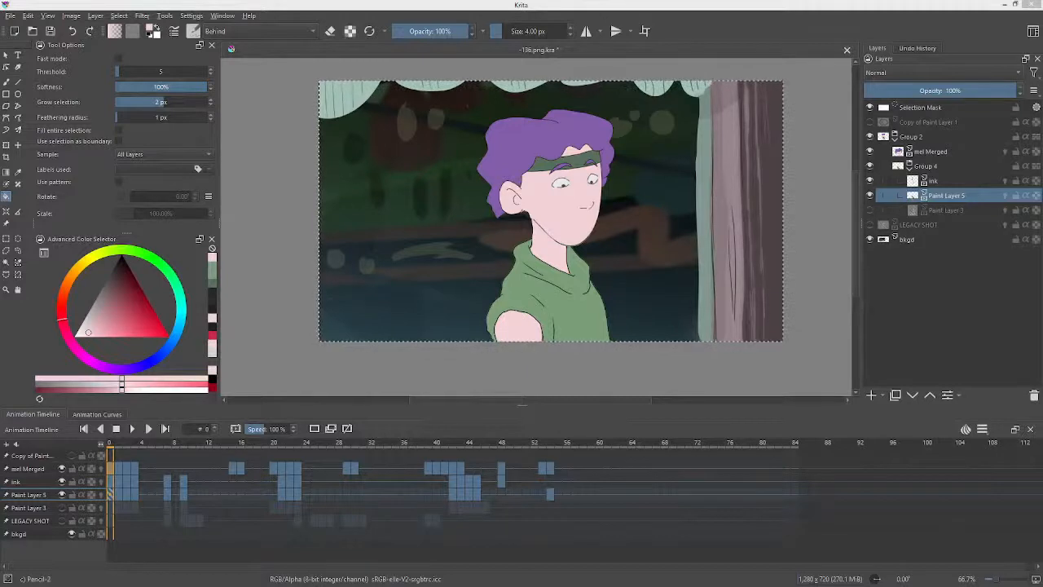
Add a new paint layer above the mel Merged layer inside Group 2.
left_click(945, 180)
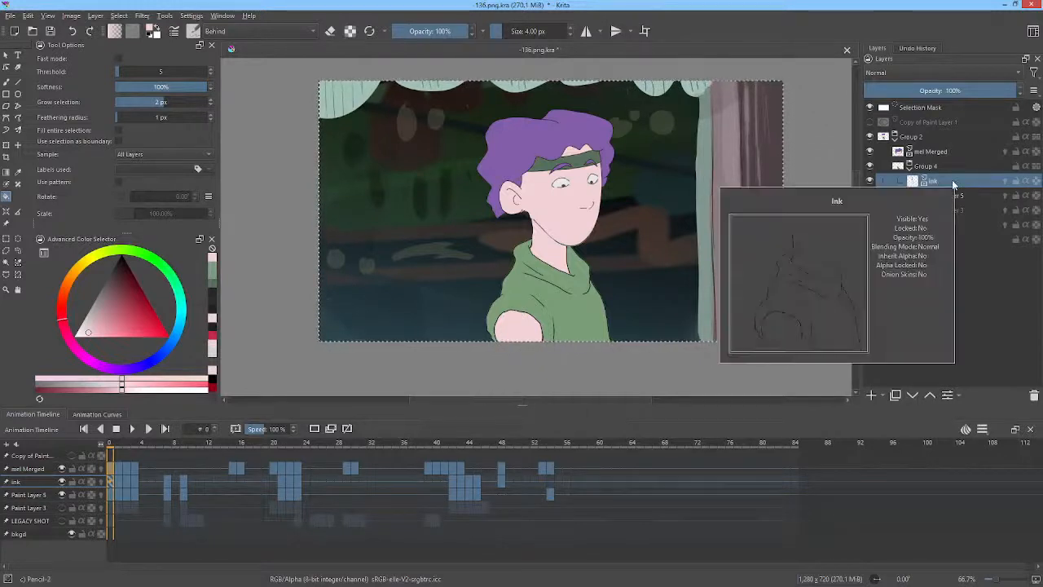
mouse_move(943, 155)
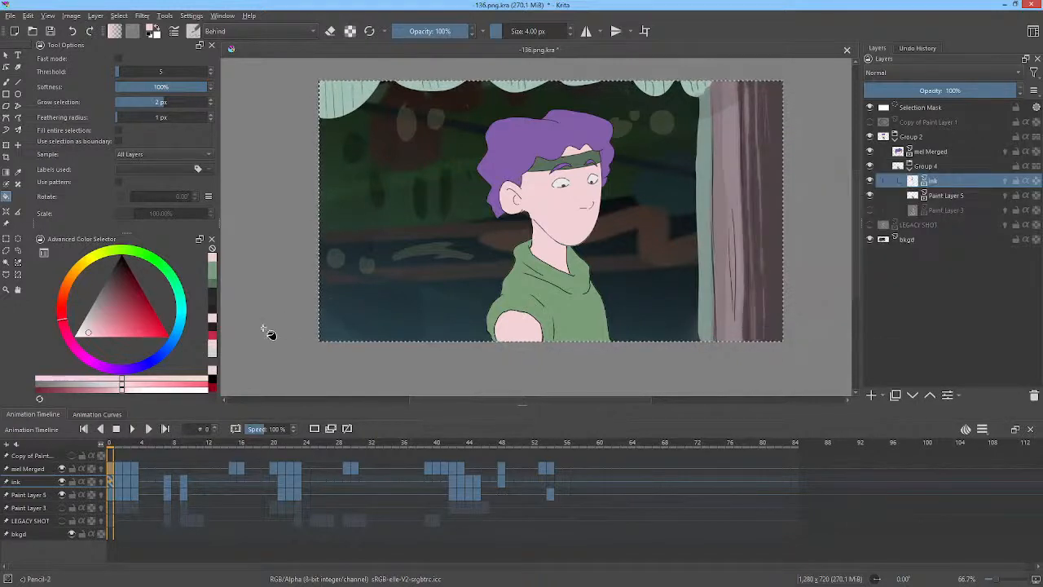
left_click(933, 152)
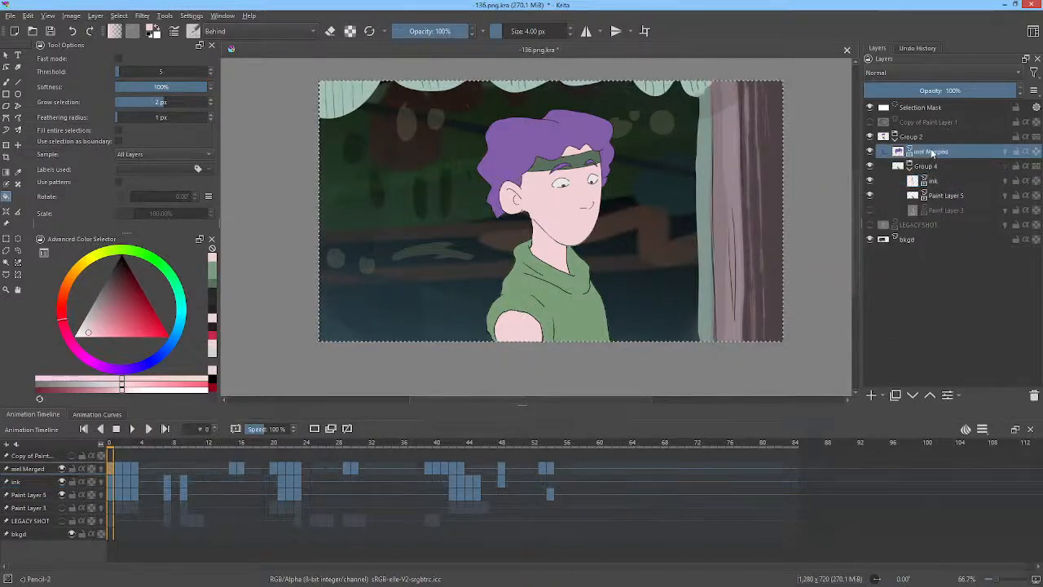
left_click(870, 395)
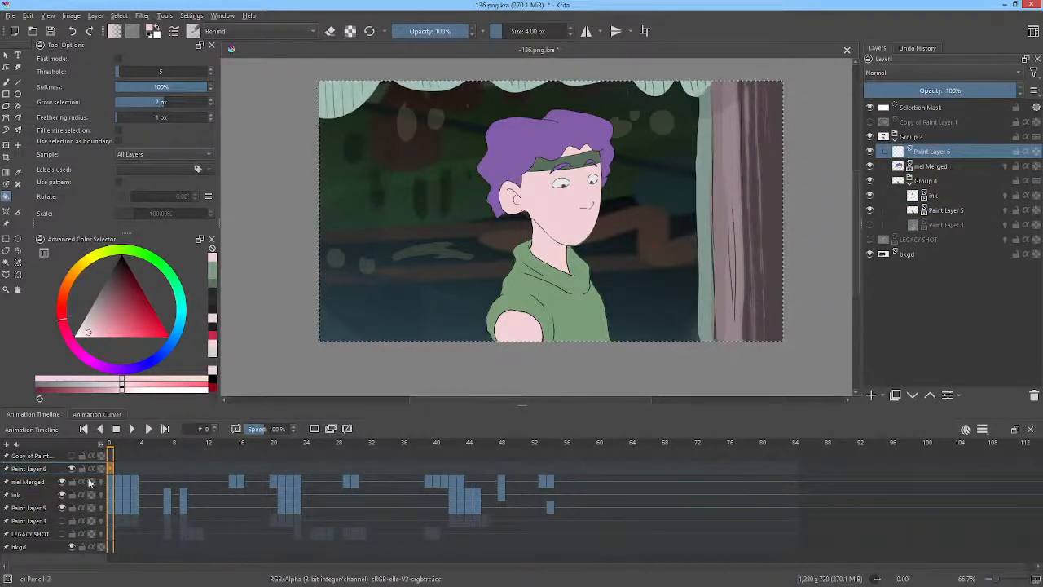
Go to frame 0 on the new layer and pick black as the painting colour.
left_click(121, 466)
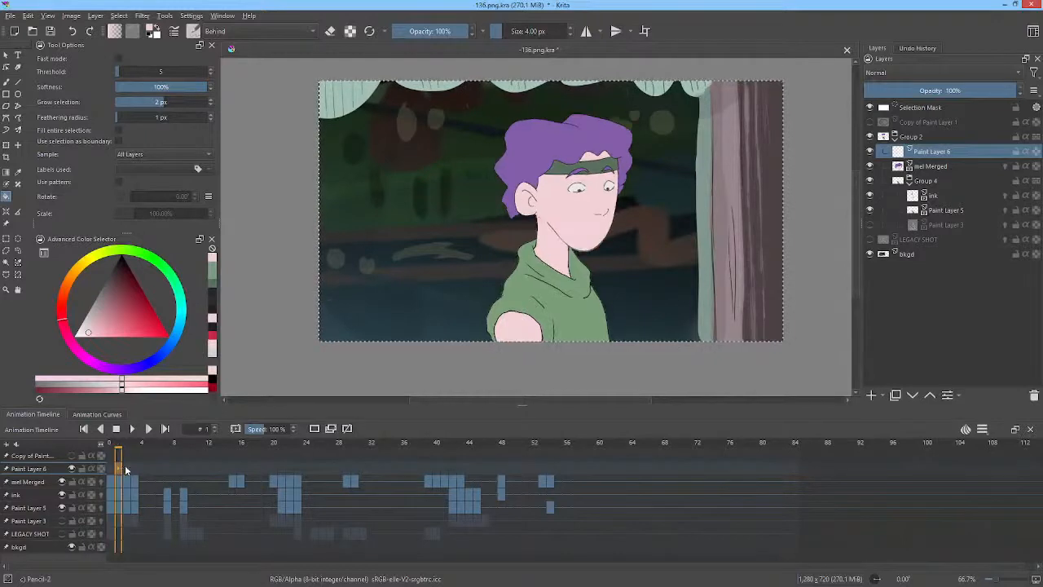
left_click_drag(142, 445, 102, 447)
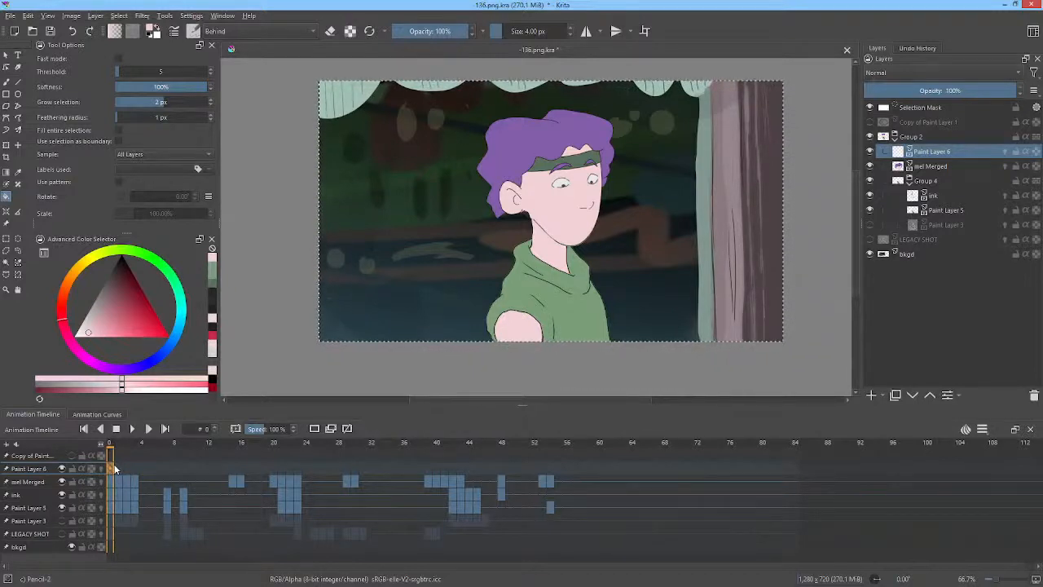
left_click(118, 305)
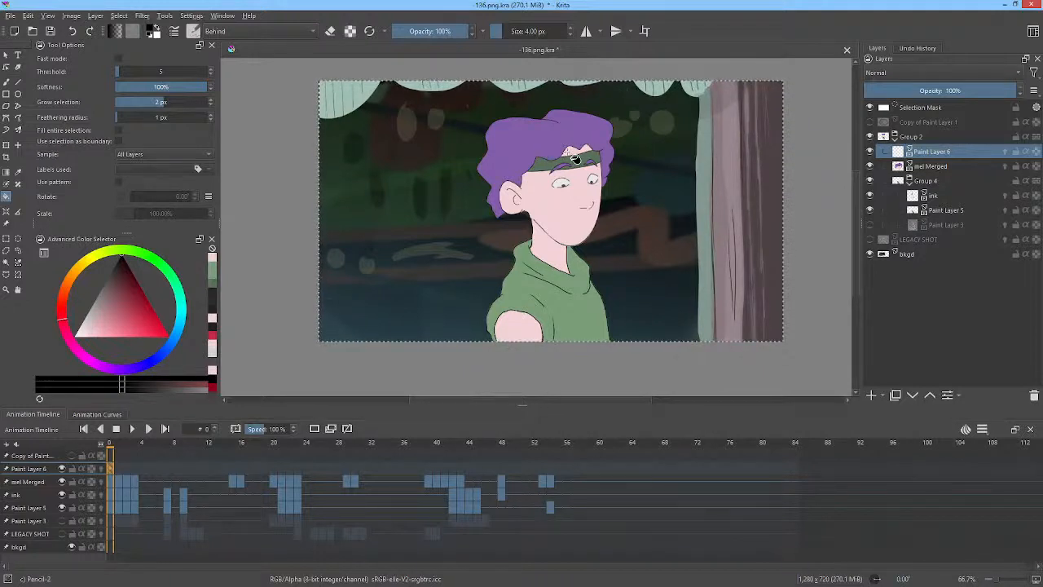
Draw a filled black shadow shape across the upper hair on frame 0 with the freehand path tool.
key("p")
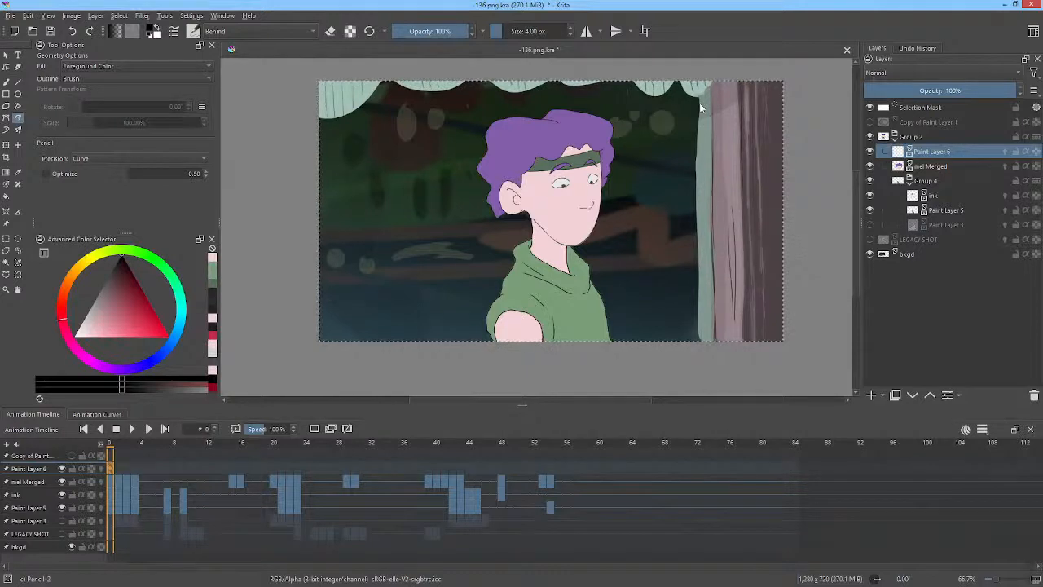
right_click(726, 174)
right_click(784, 123)
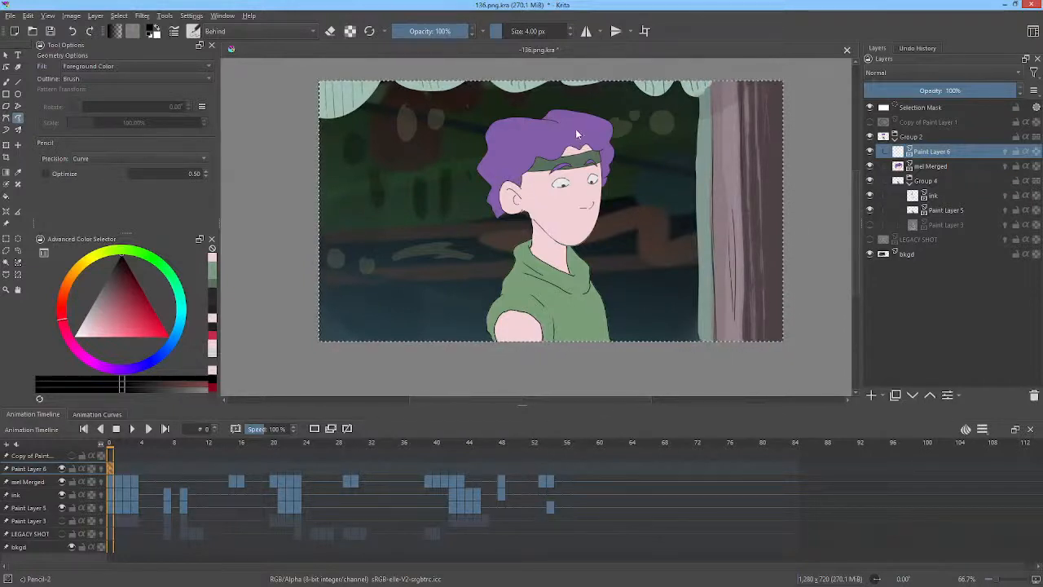
key("b")
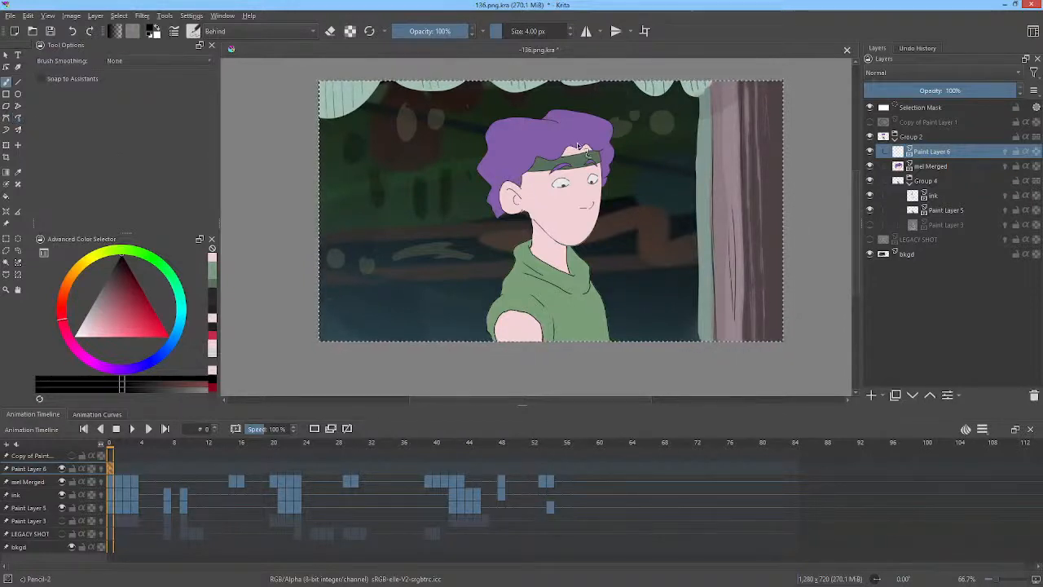
left_click_drag(578, 139, 579, 144)
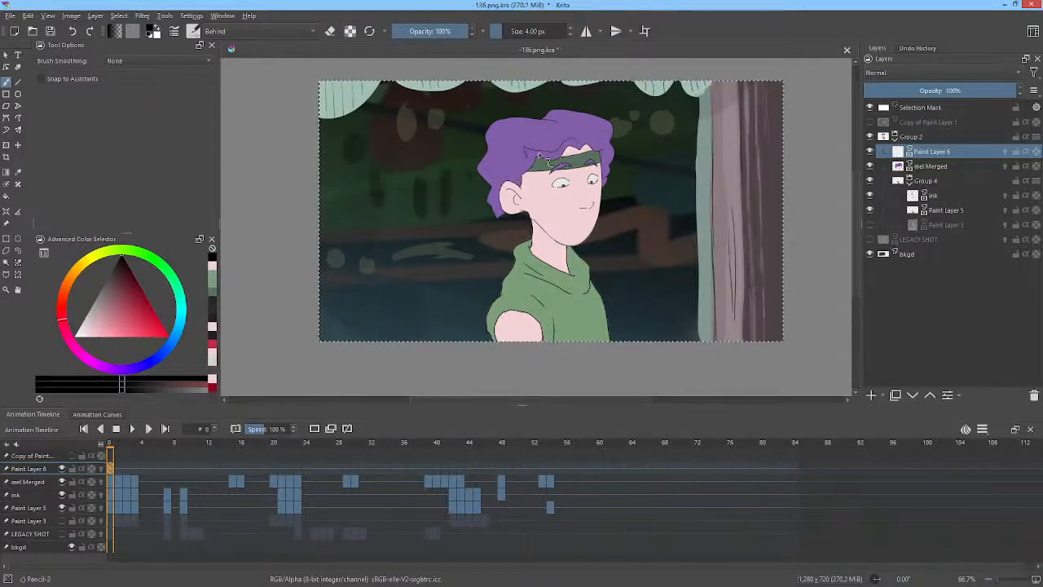
key("p")
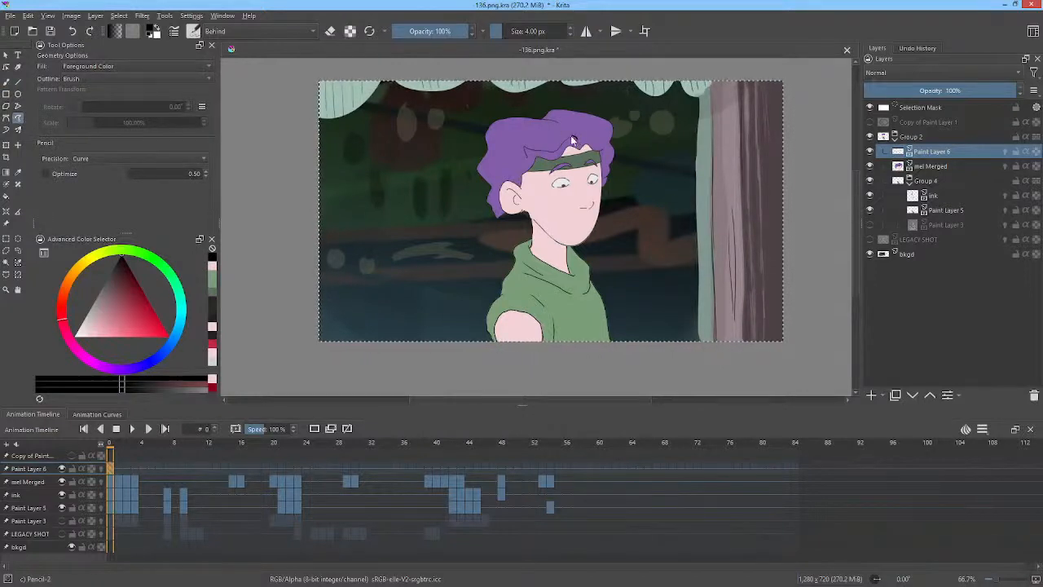
mouse_move(578, 144)
left_mouse_down()
mouse_move(527, 151)
mouse_move(504, 193)
mouse_move(592, 155)
mouse_move(606, 186)
mouse_move(607, 148)
mouse_move(593, 130)
mouse_move(581, 133)
left_mouse_up()
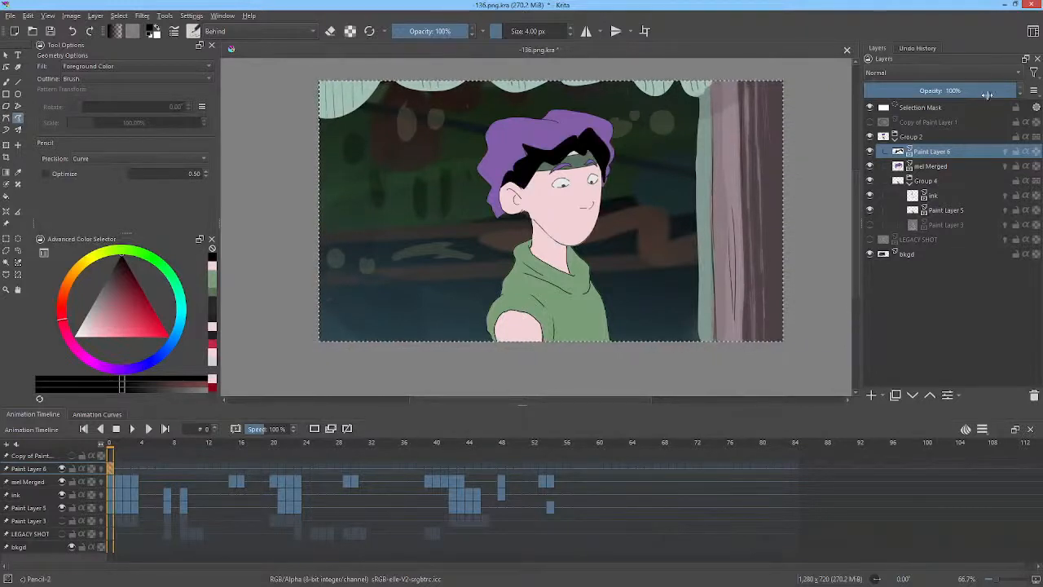
Lower the new layer's opacity to 14% and turn on its onion skin.
left_click_drag(987, 96, 885, 98)
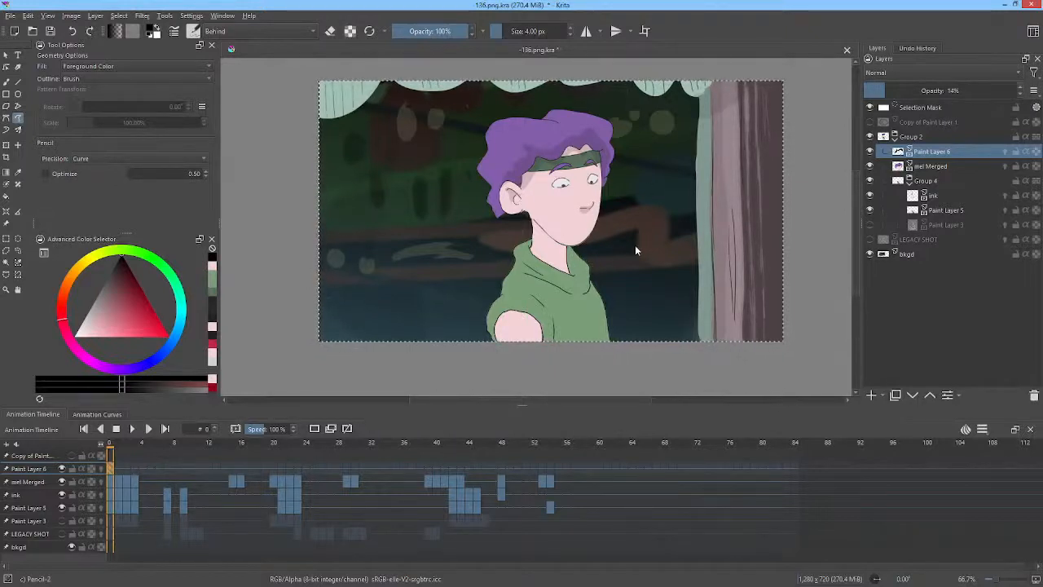
left_click(1024, 152)
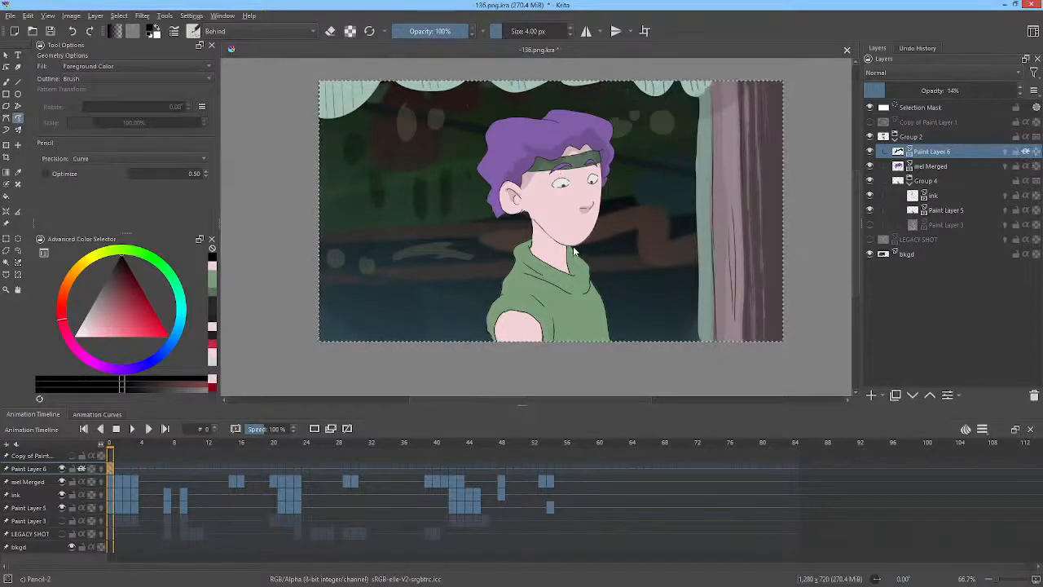
Paint translucent shadow shapes on the neck and the shirt folds around the collar and arm on frame 0.
left_click_drag(580, 249, 532, 216)
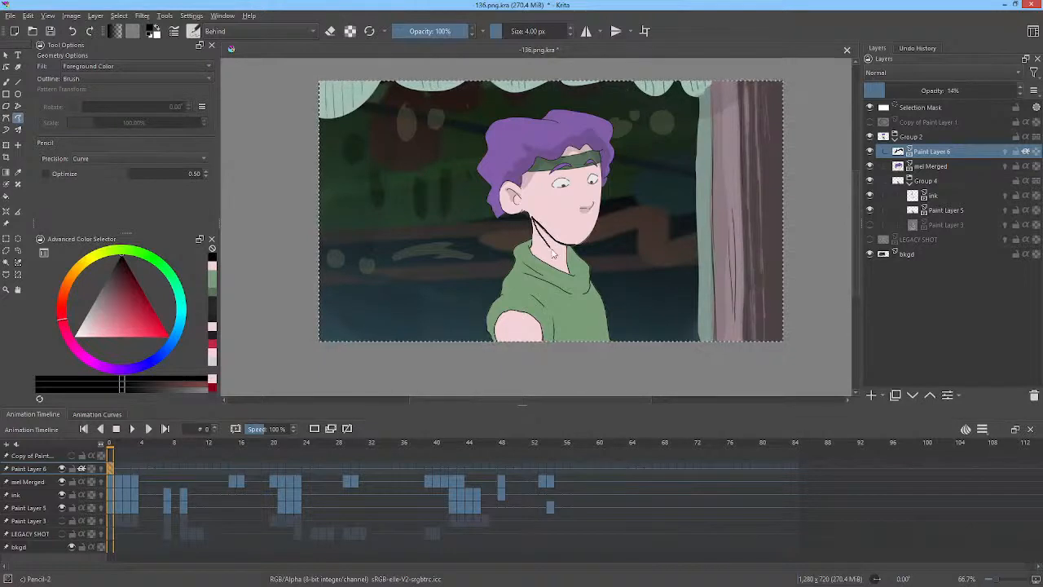
key("ctrl+z")
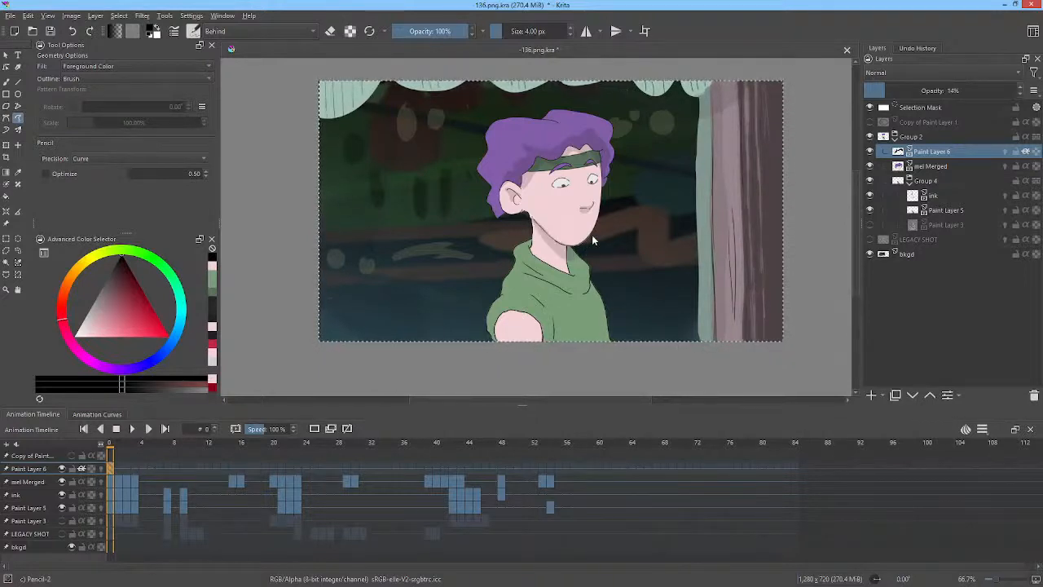
left_click_drag(651, 227, 697, 184)
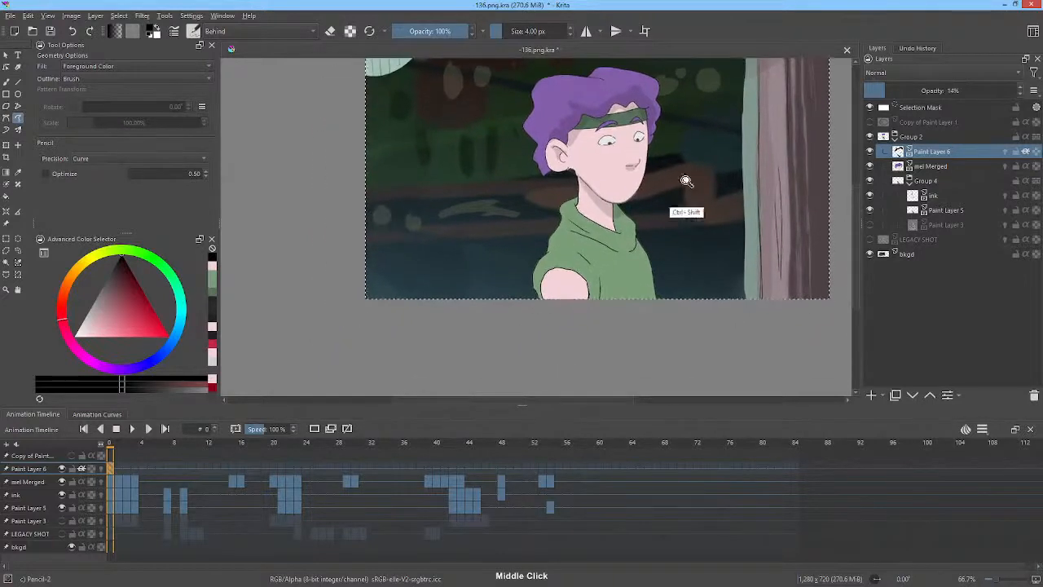
left_click_drag(648, 218, 719, 160)
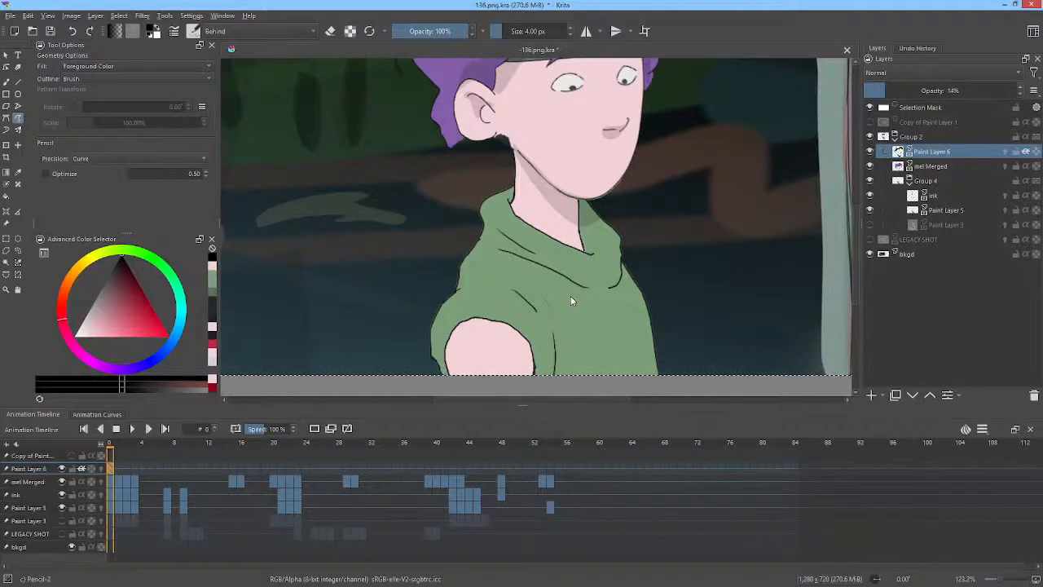
mouse_move(588, 285)
left_mouse_down()
mouse_move(503, 252)
mouse_move(587, 289)
mouse_move(508, 250)
left_mouse_up()
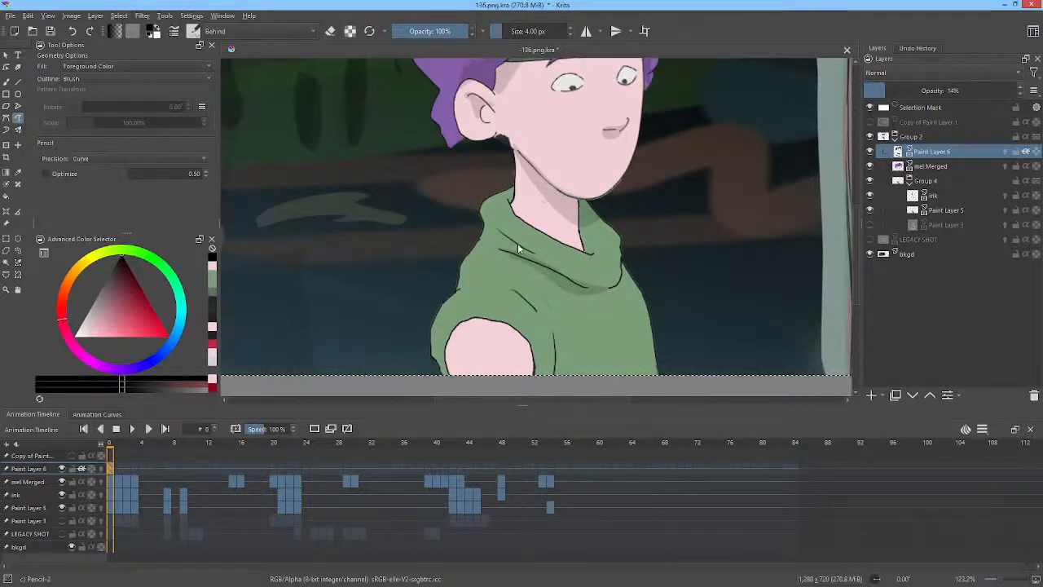
left_click_drag(534, 253, 499, 229)
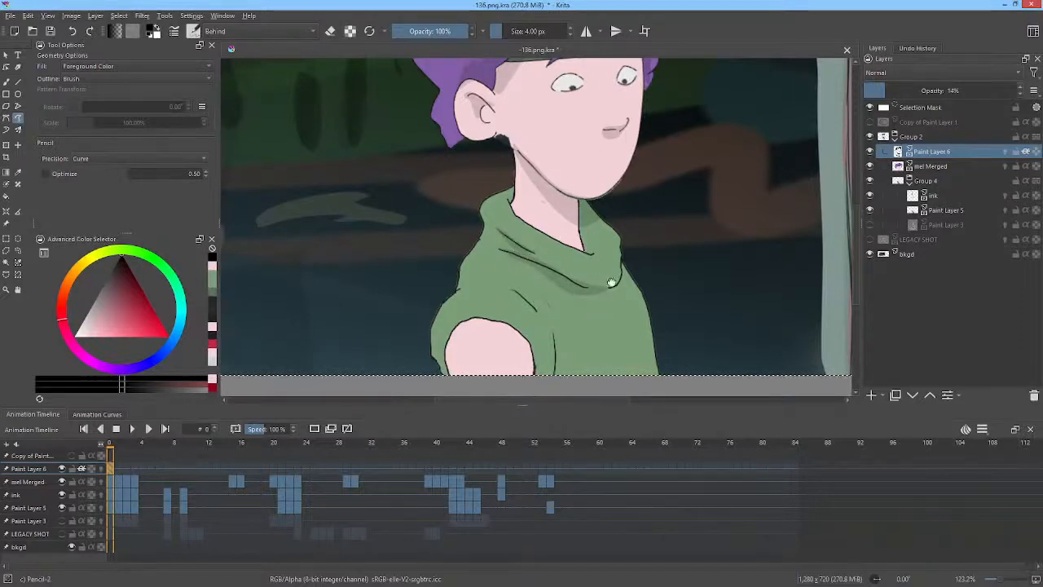
left_click_drag(554, 295, 592, 212)
mouse_move(495, 282)
left_mouse_down()
mouse_move(490, 248)
mouse_move(496, 303)
left_mouse_up()
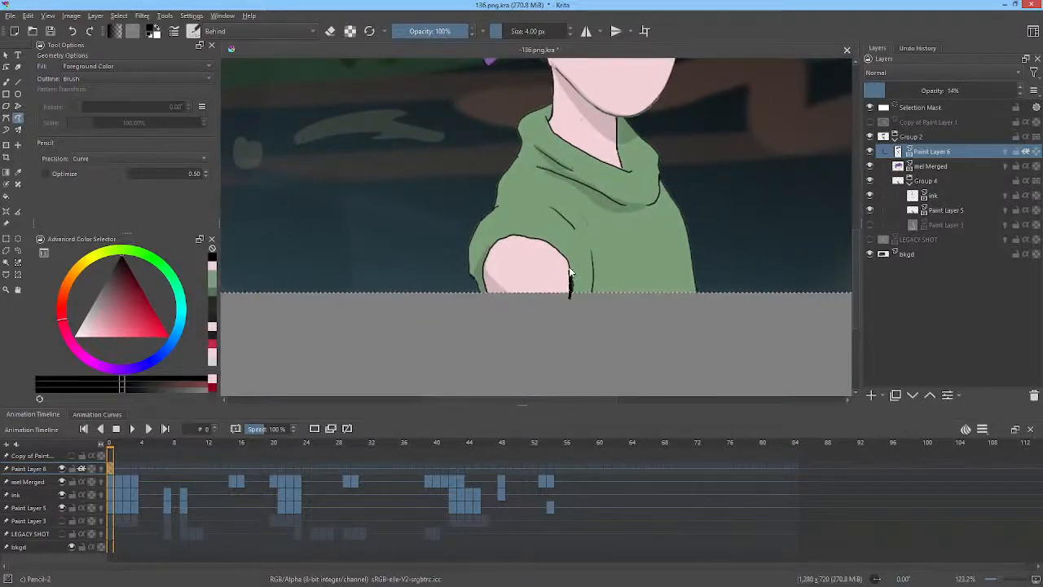
left_click_drag(566, 256, 576, 297)
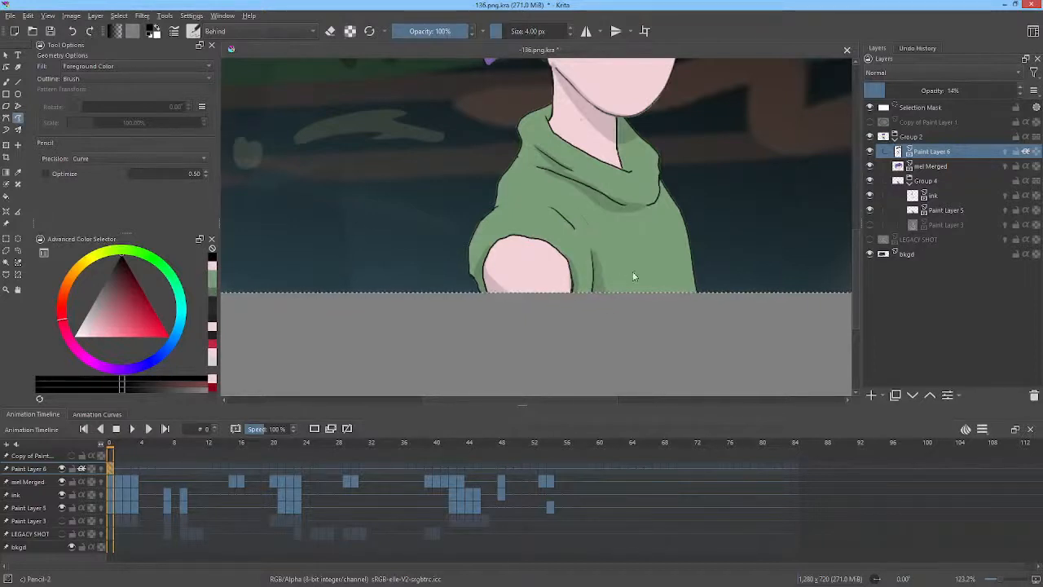
left_click_drag(684, 186, 656, 287)
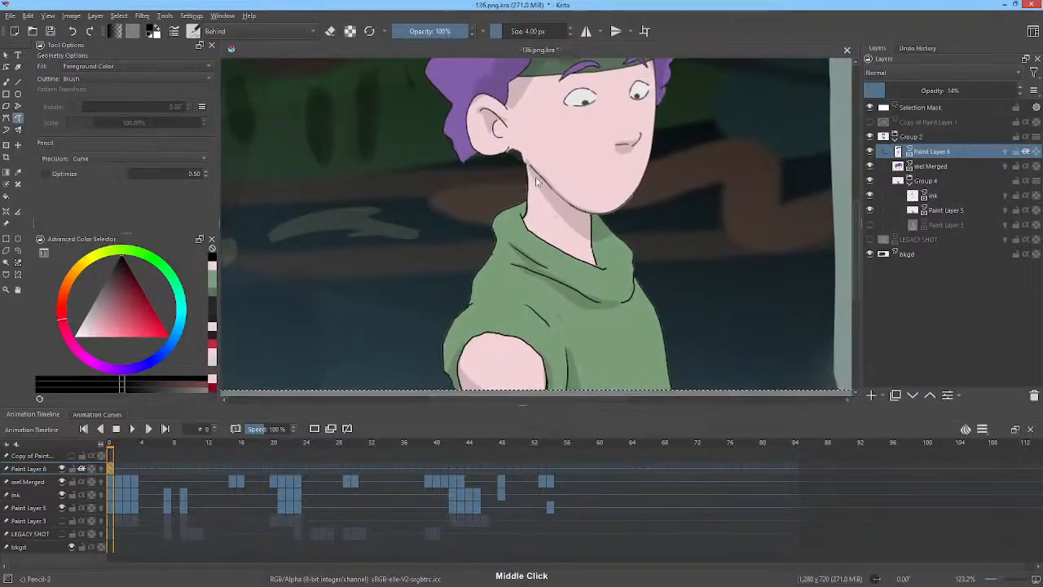
left_click_drag(559, 155, 612, 282)
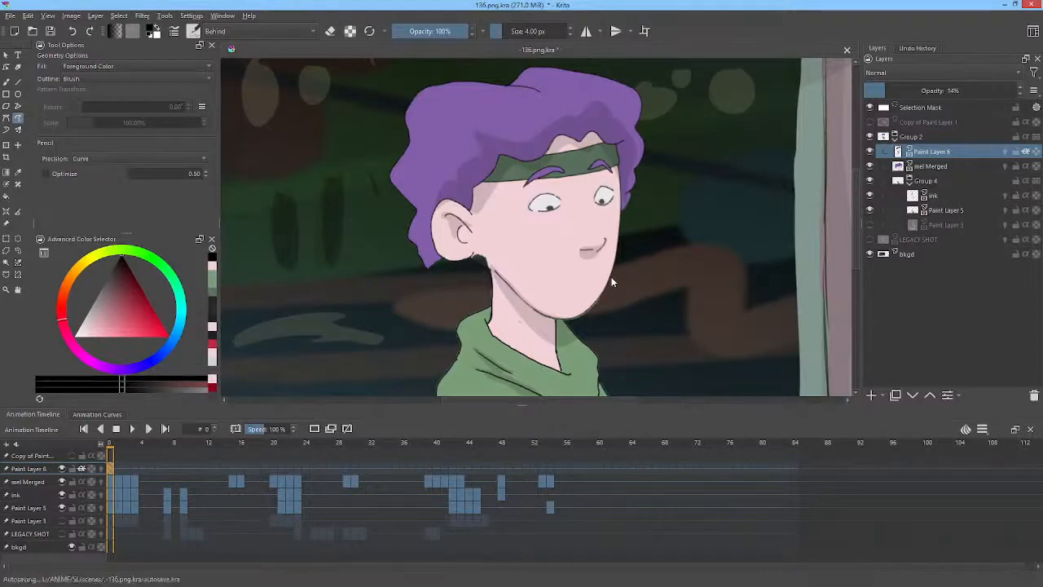
left_click_drag(611, 276, 676, 171)
scroll(656, 203, "down", 3)
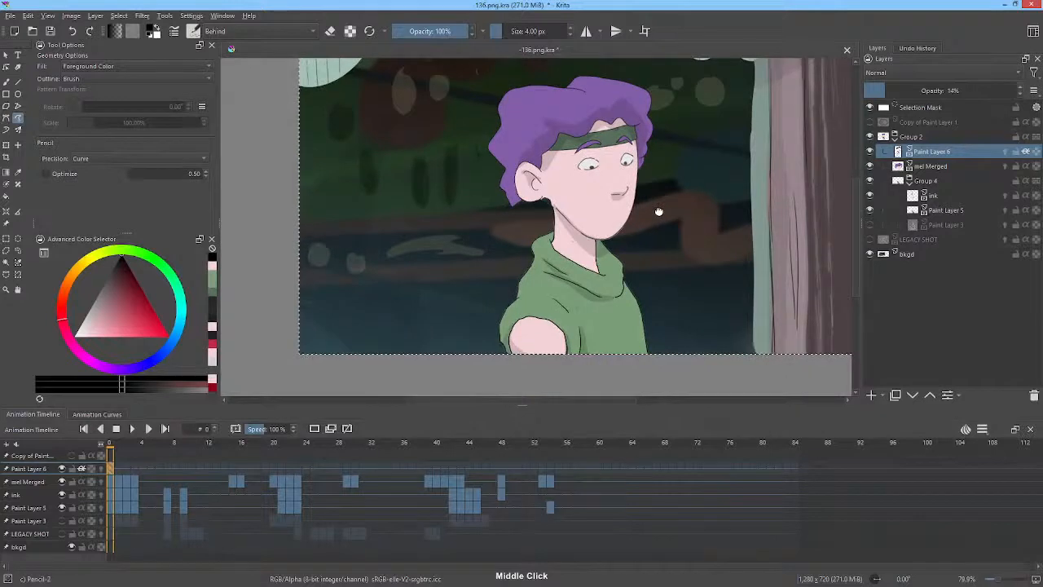
Clear the shadow layer on frame 1 and step through the following frames up to 9 to review the shading.
left_click(116, 471)
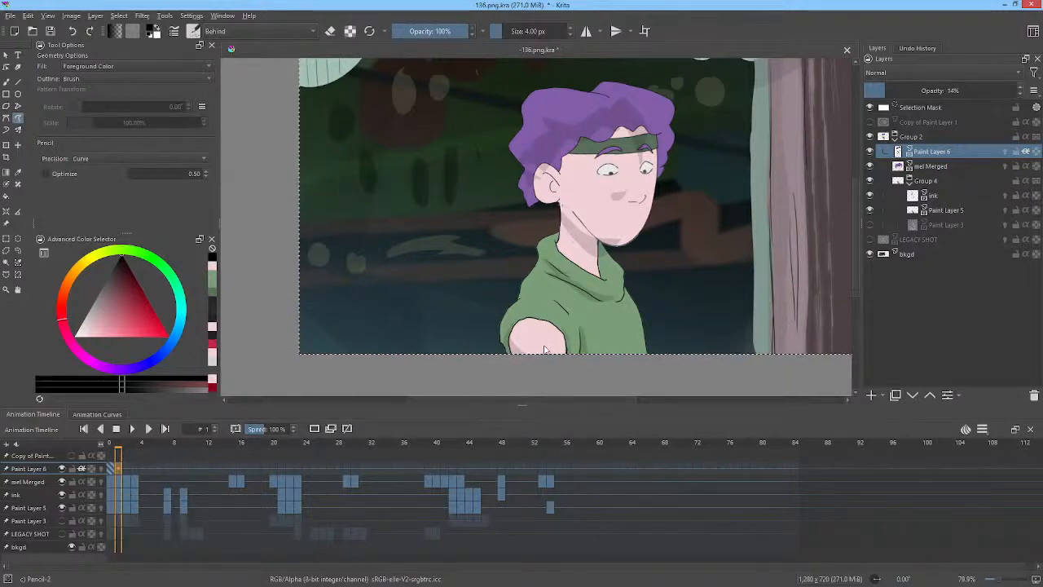
key("Delete")
left_click(126, 468)
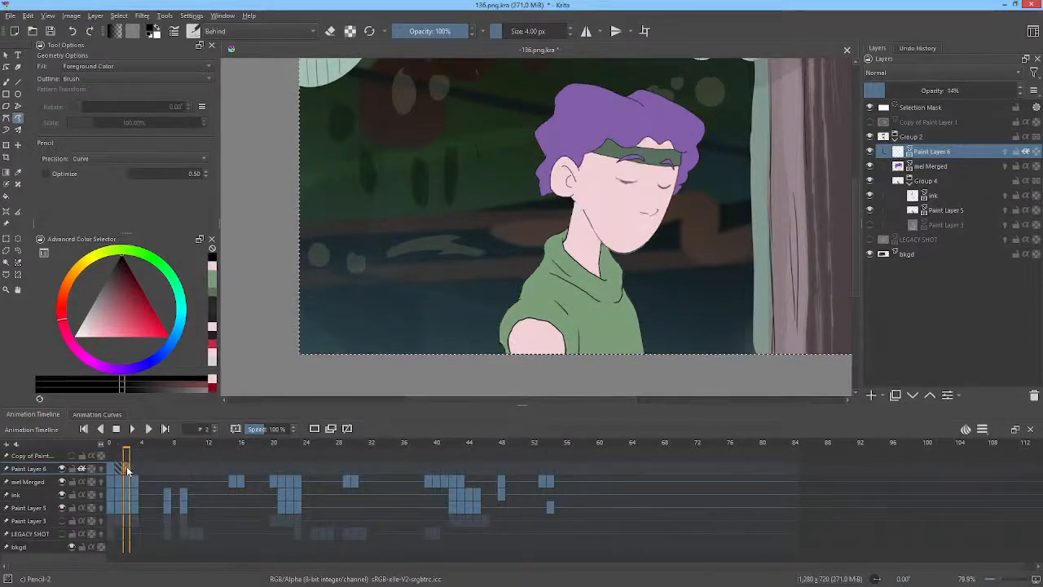
left_click(135, 468)
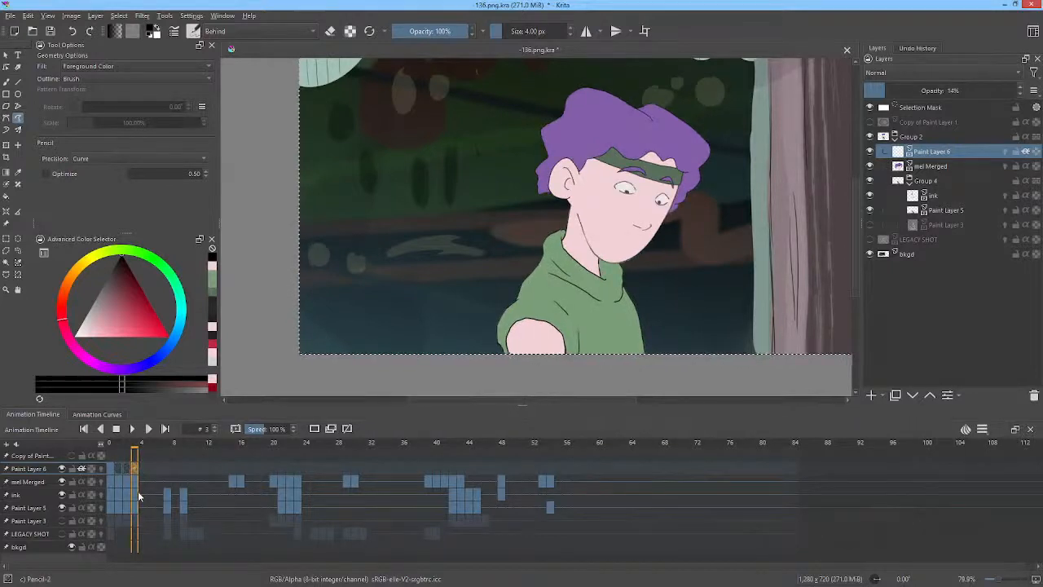
left_click(167, 479)
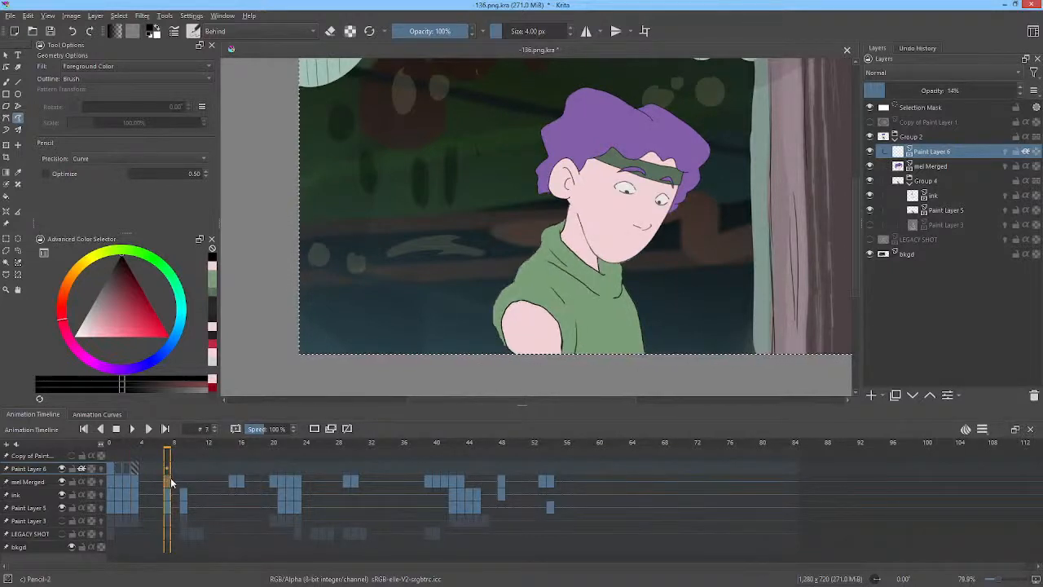
left_click(168, 468)
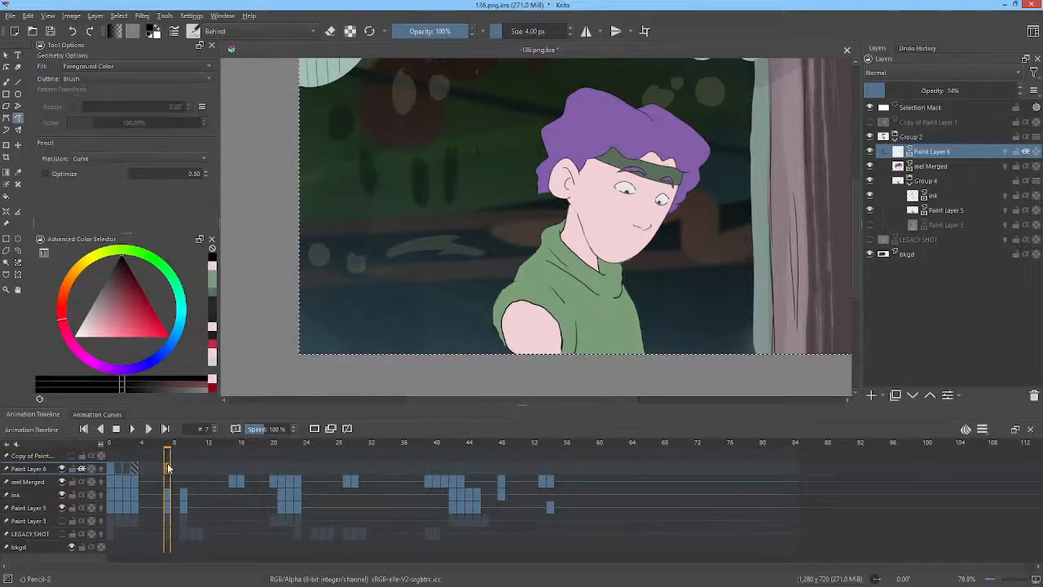
left_click(136, 468)
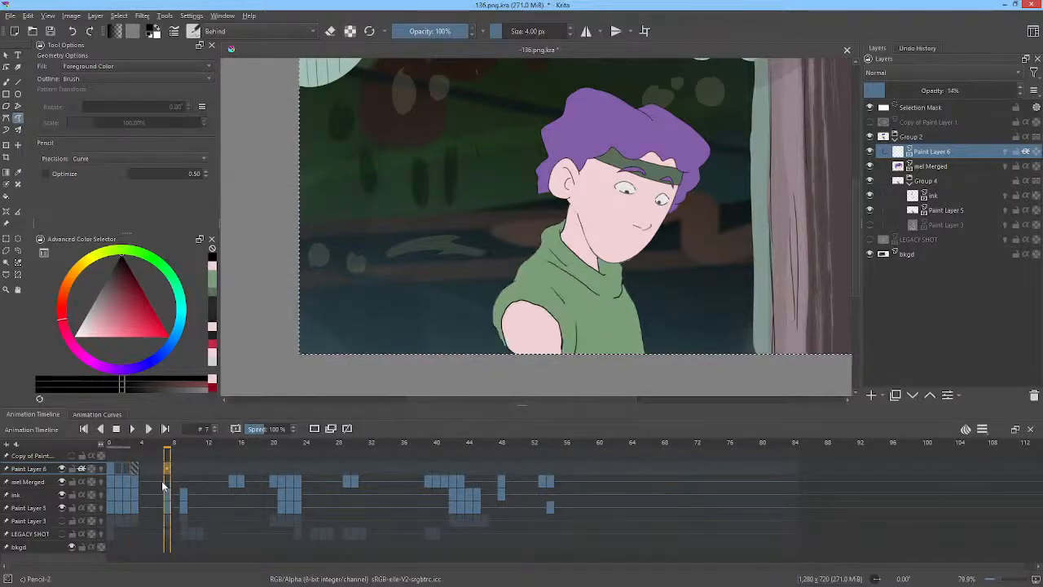
left_click(167, 470)
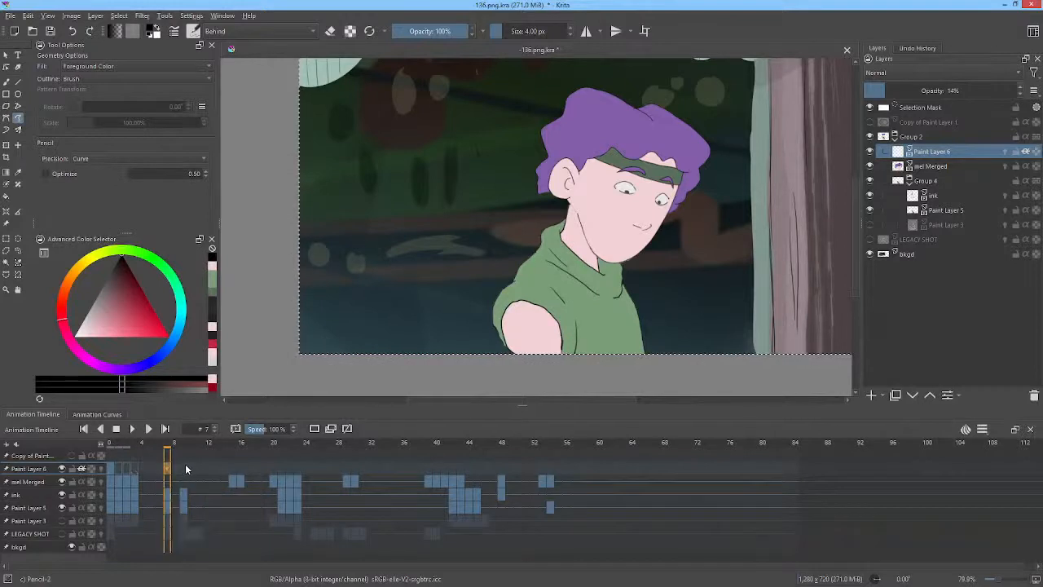
left_click(184, 470)
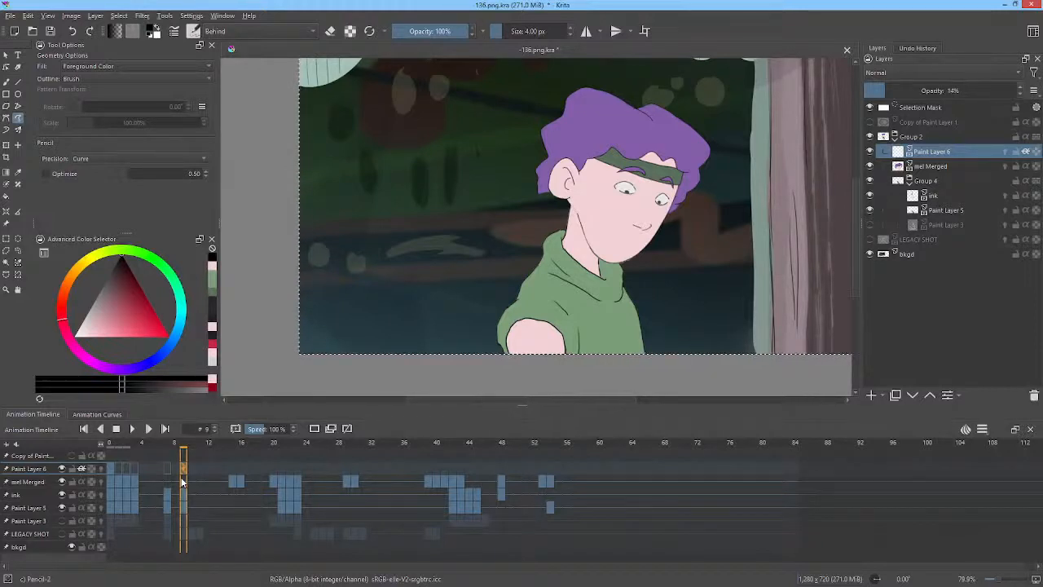
left_click_drag(655, 209, 702, 222)
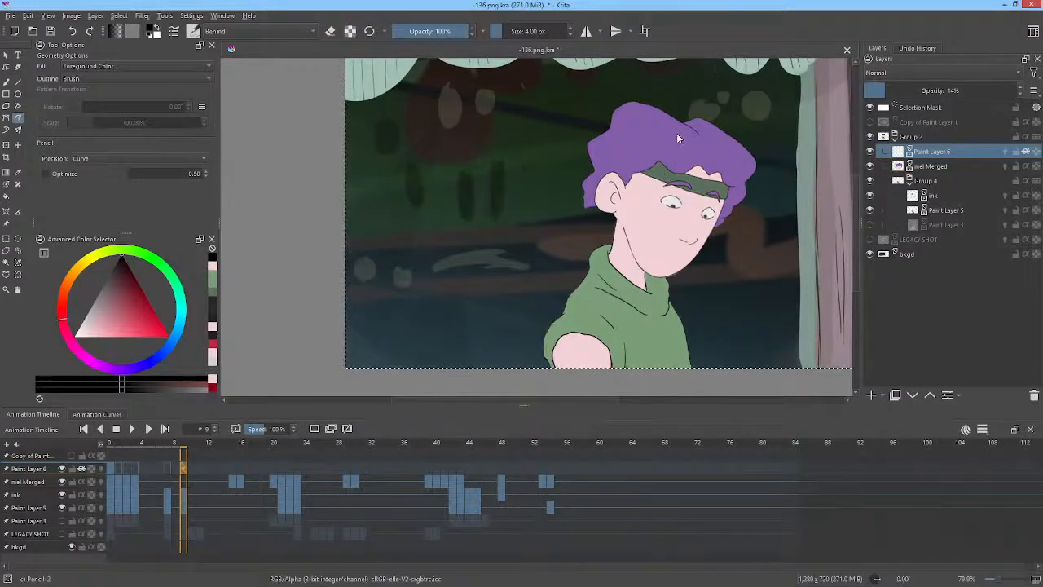
Paint shadow shapes across the upper hair and under the chin on frame 1 of the shadow layer, comparing with frame 0.
left_click(118, 469)
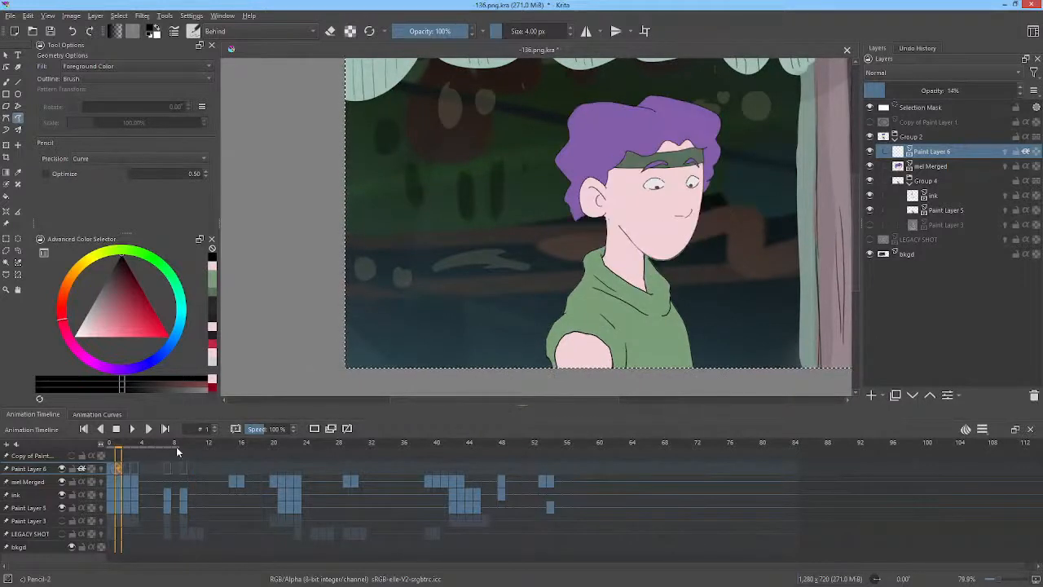
key("Left")
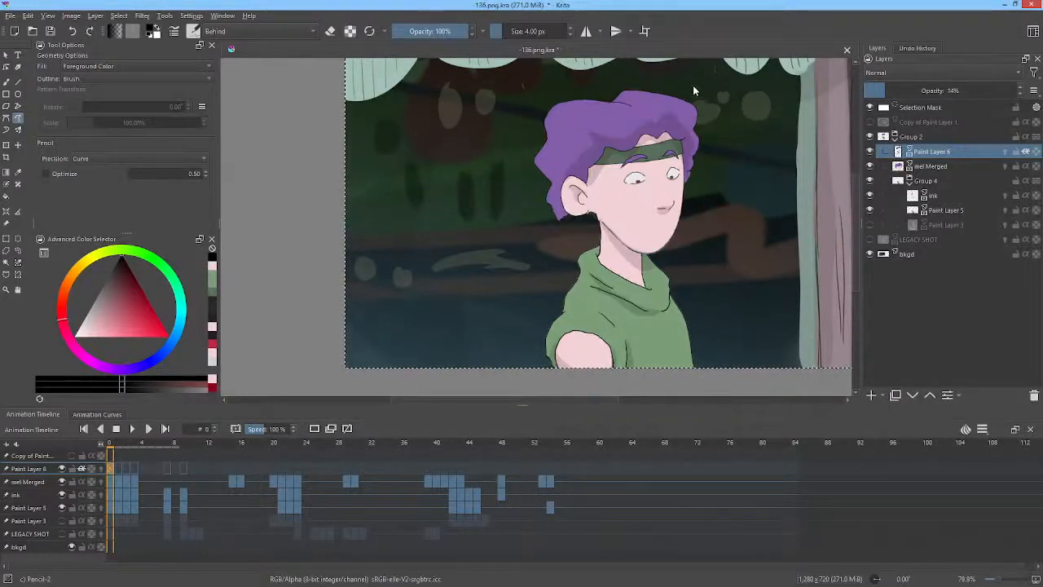
key("Right")
left_click_drag(681, 138, 616, 143)
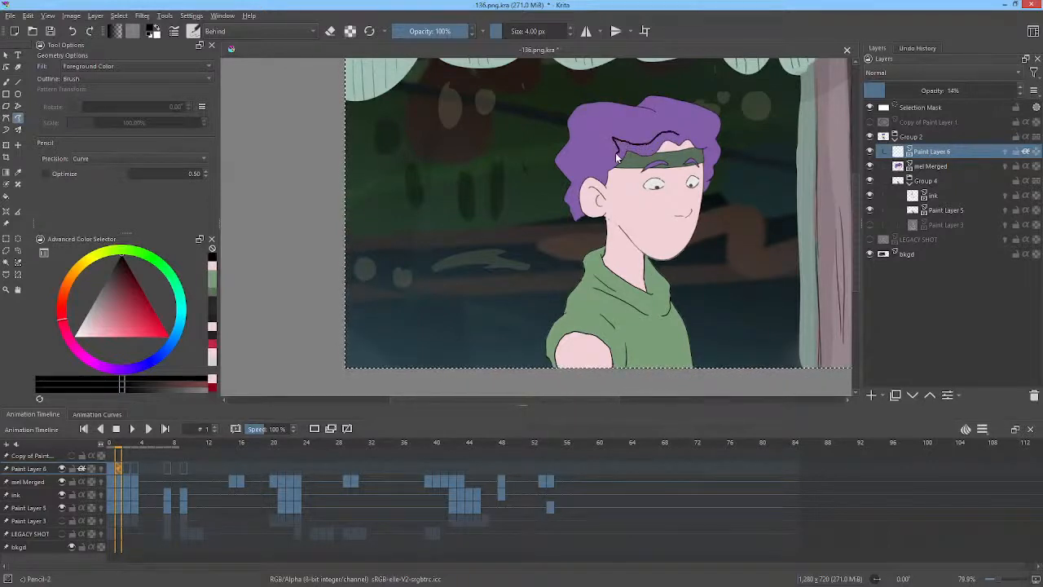
mouse_move(599, 173)
left_mouse_down()
mouse_move(586, 187)
mouse_move(613, 197)
mouse_move(629, 168)
mouse_move(693, 150)
mouse_move(703, 166)
mouse_move(710, 139)
mouse_move(681, 117)
left_mouse_up()
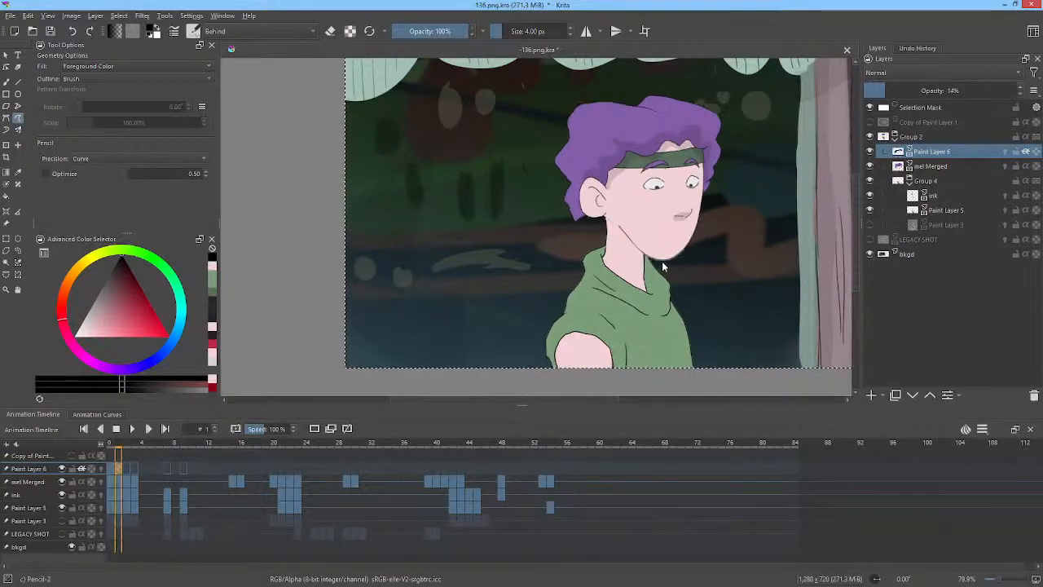
mouse_move(656, 263)
left_mouse_down()
mouse_move(616, 225)
mouse_move(626, 246)
mouse_move(673, 266)
left_mouse_up()
Paint translucent shadows along the collar and shirt folds on frame 1, flipping between frames to match them.
key("Left")
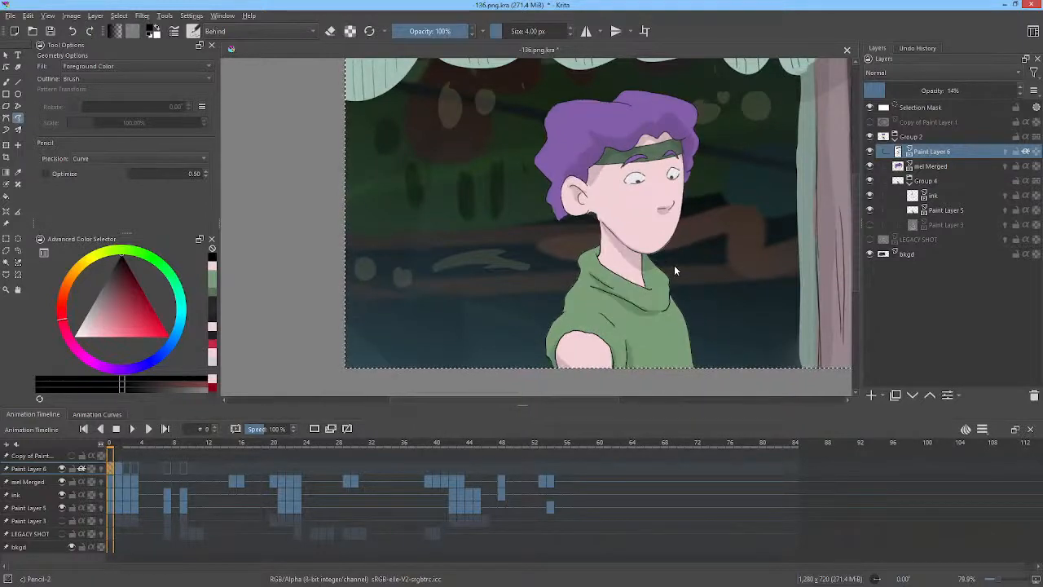
key("Right")
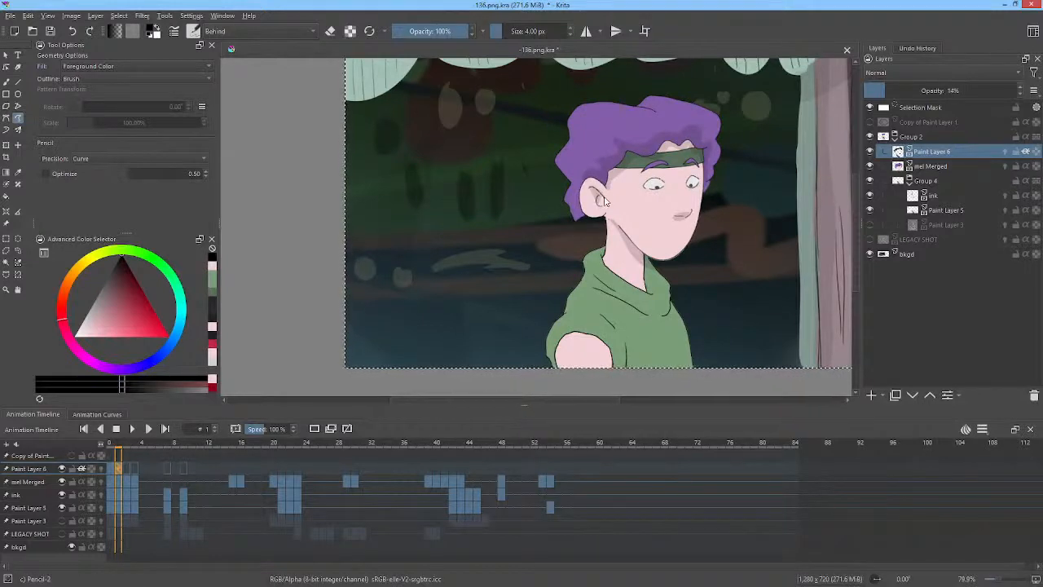
key("e")
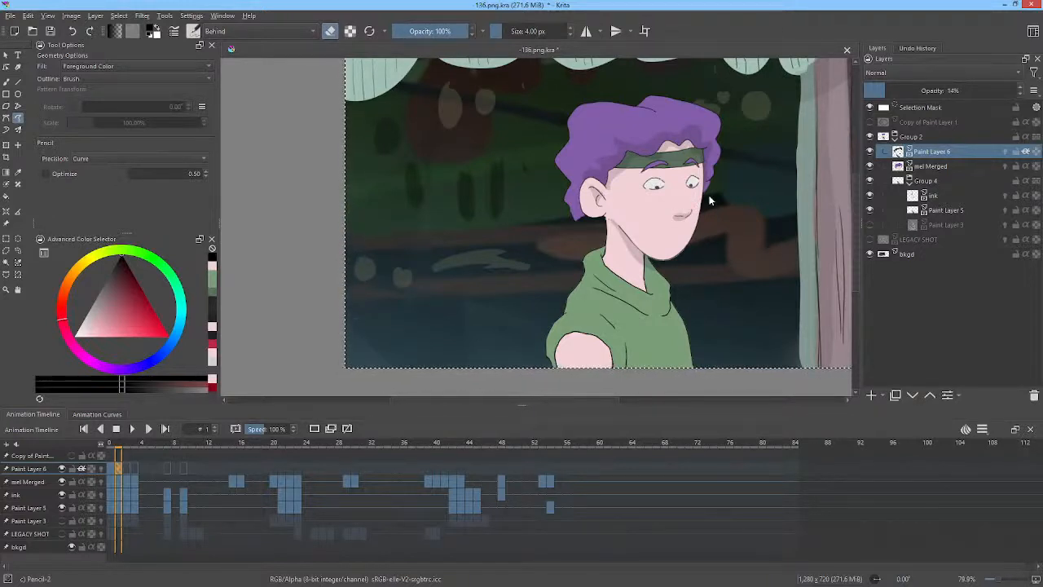
key("e")
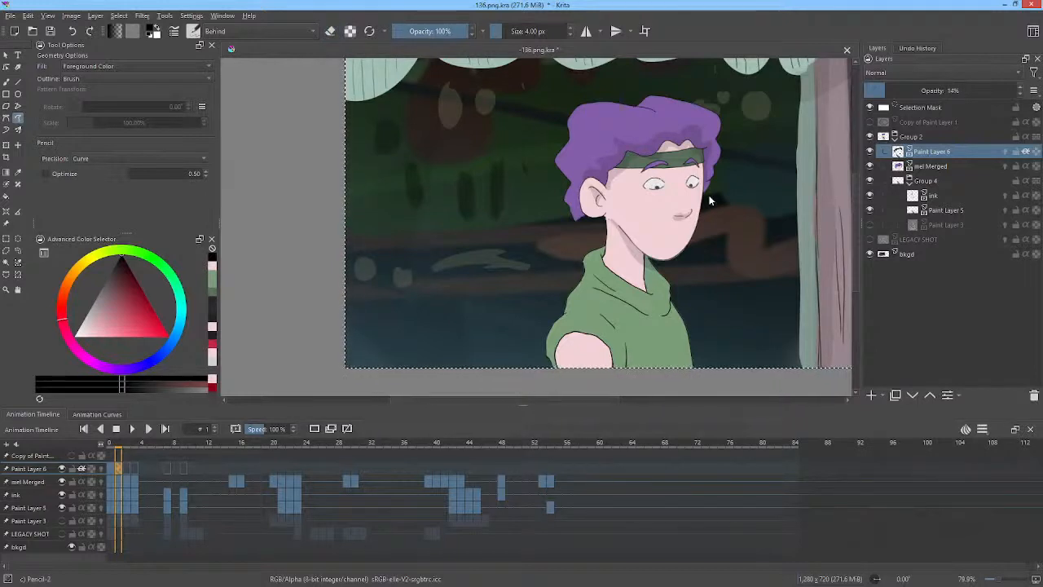
key("Left")
key("Right")
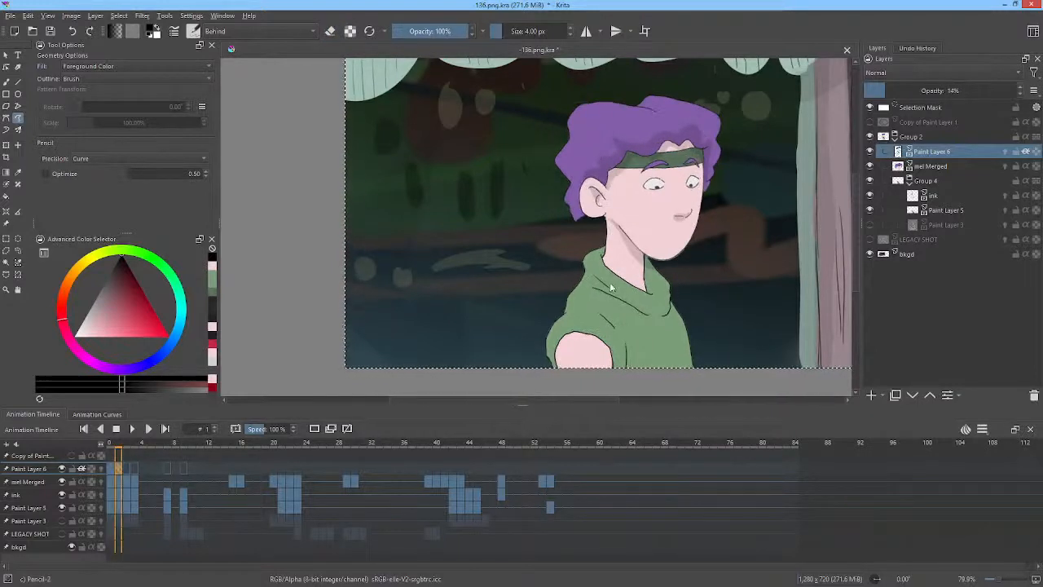
left_click_drag(647, 235, 629, 174)
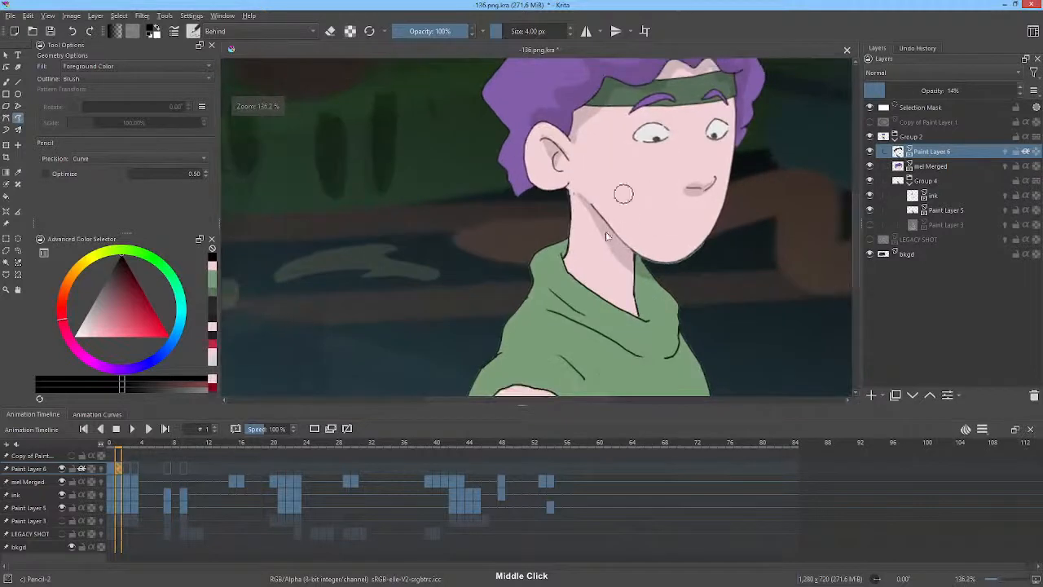
key("Left")
key("Right")
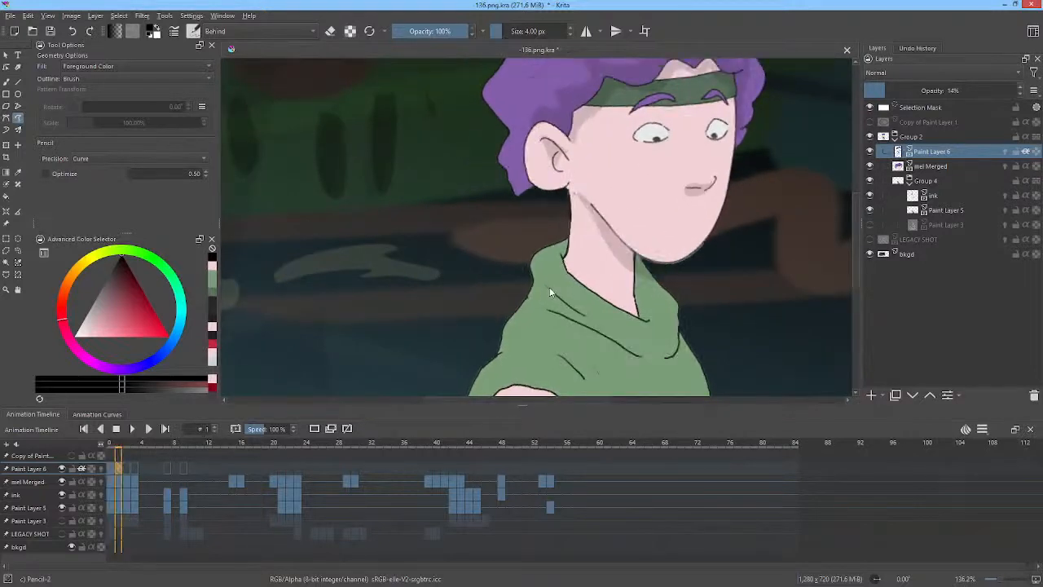
left_click_drag(564, 312, 589, 316)
key("Left")
key("Right")
left_click_drag(663, 356, 607, 342)
mouse_move(622, 360)
left_mouse_down()
mouse_move(669, 361)
mouse_move(672, 351)
left_mouse_up()
Shade the lower shirt folds and the top of the arm on frame 1.
mouse_move(718, 259)
left_mouse_down()
mouse_move(722, 209)
mouse_move(733, 204)
left_mouse_up()
key("Left")
key("Right")
left_click_drag(698, 264, 717, 228)
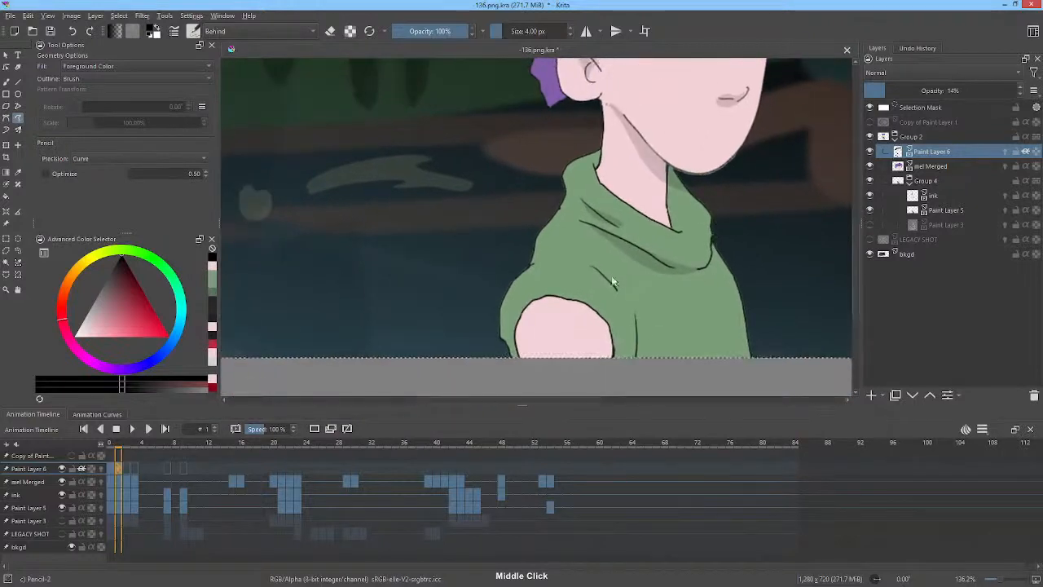
left_click_drag(633, 362, 634, 311)
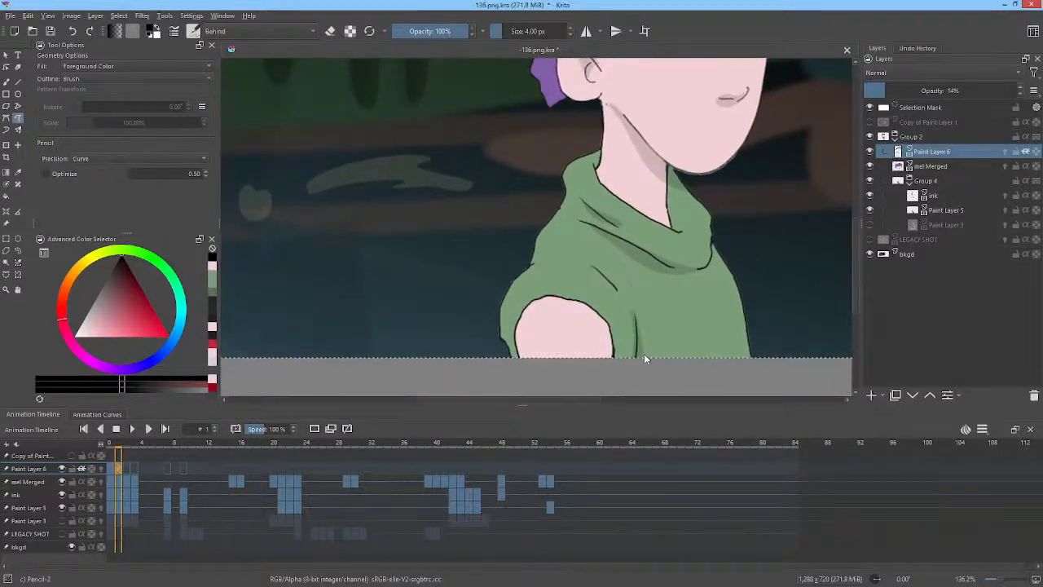
key("Left")
key("Right")
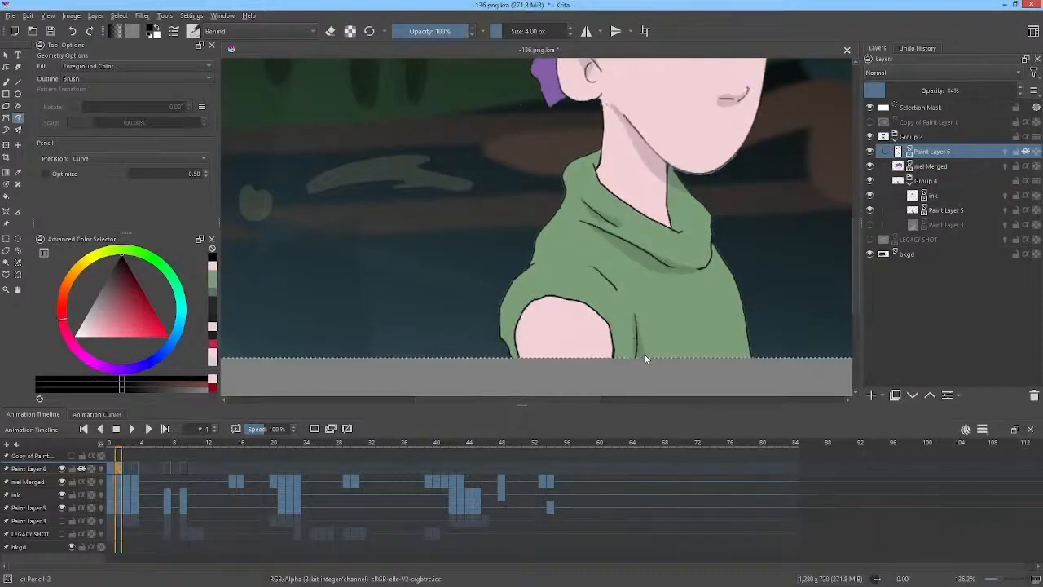
mouse_move(633, 361)
left_mouse_down()
mouse_move(633, 312)
mouse_move(654, 365)
left_mouse_up()
mouse_move(545, 358)
left_mouse_down()
mouse_move(521, 318)
mouse_move(530, 304)
mouse_move(509, 322)
mouse_move(513, 373)
left_mouse_up()
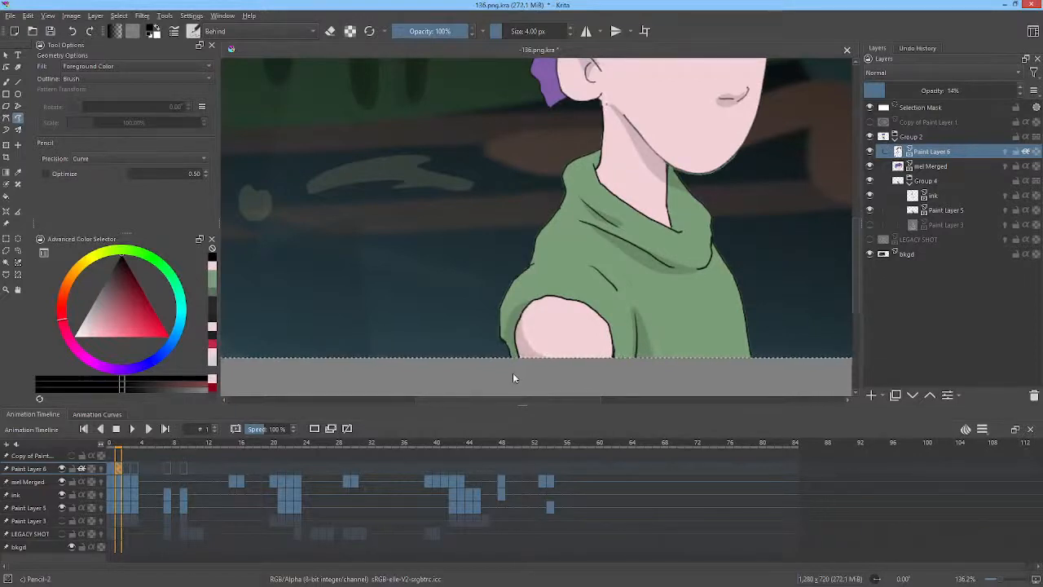
Move to frame 2 and paint shadows on the upper arm and the side of the collar.
middle_click(725, 281)
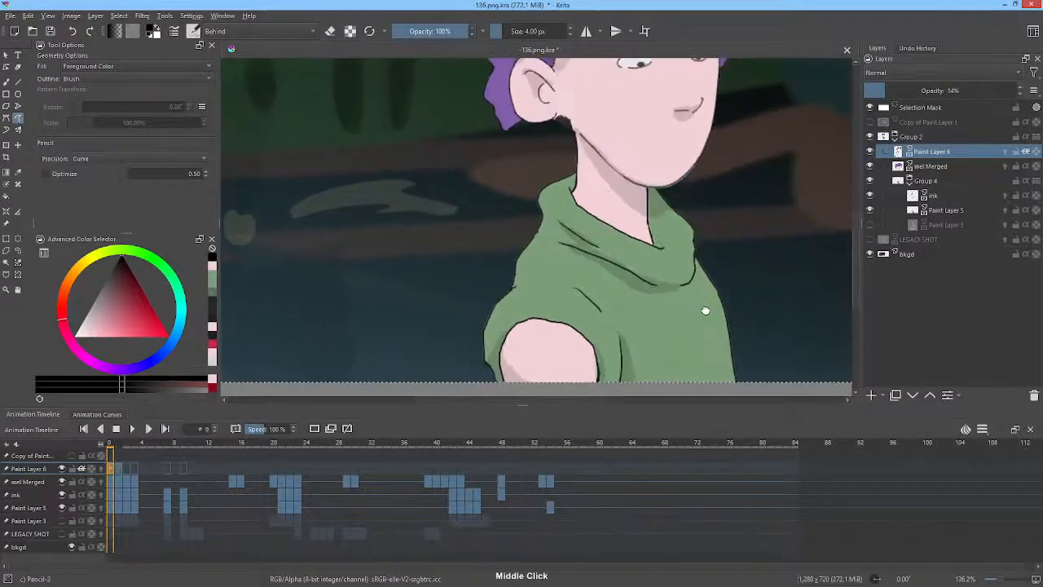
key("Right")
key("Left")
key("Right")
key("Right")
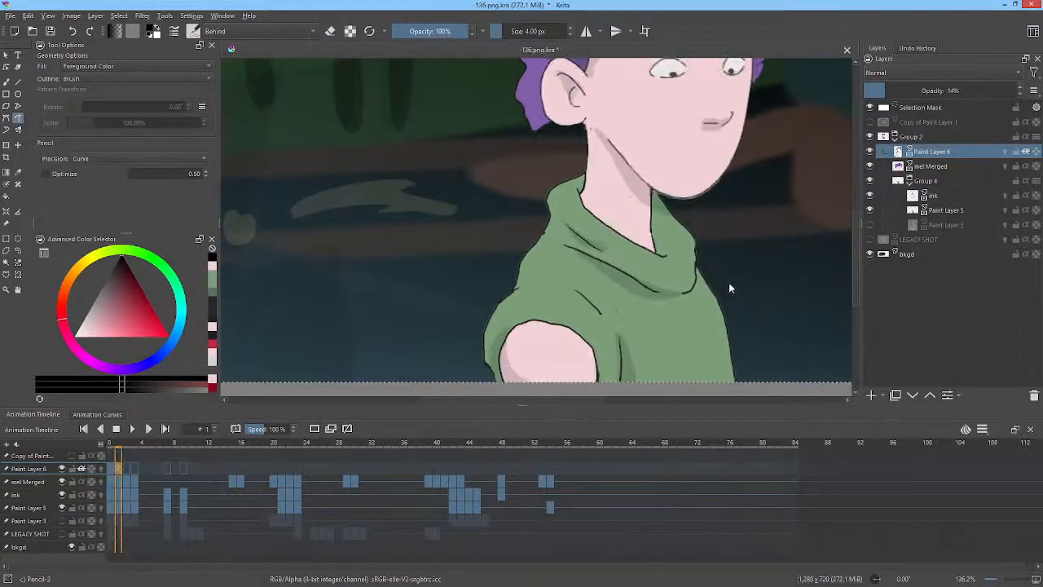
key("Left")
key("Right")
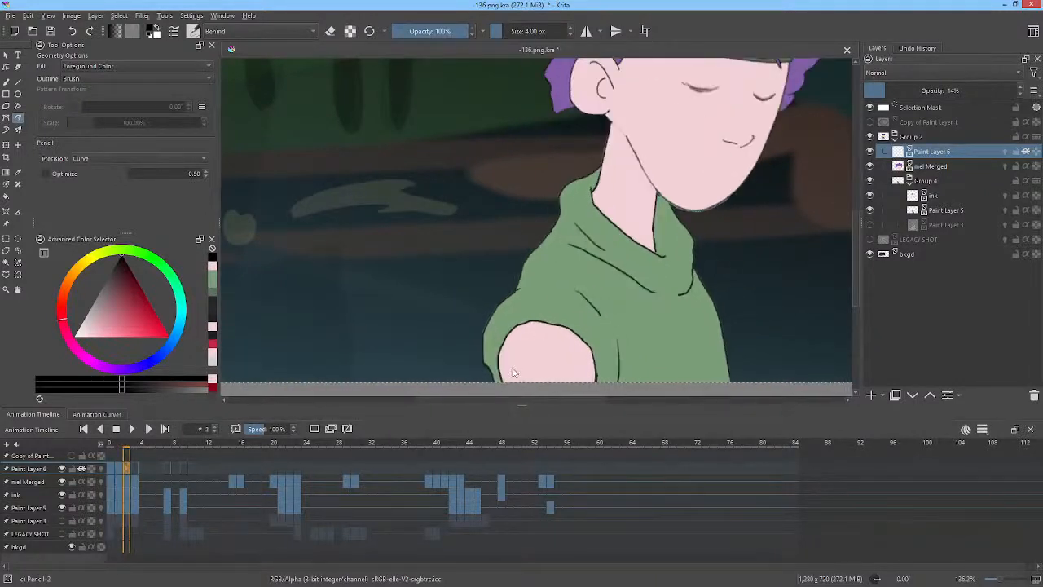
mouse_move(521, 384)
left_mouse_down()
mouse_move(507, 345)
mouse_move(514, 330)
mouse_move(491, 356)
mouse_move(503, 391)
left_mouse_up()
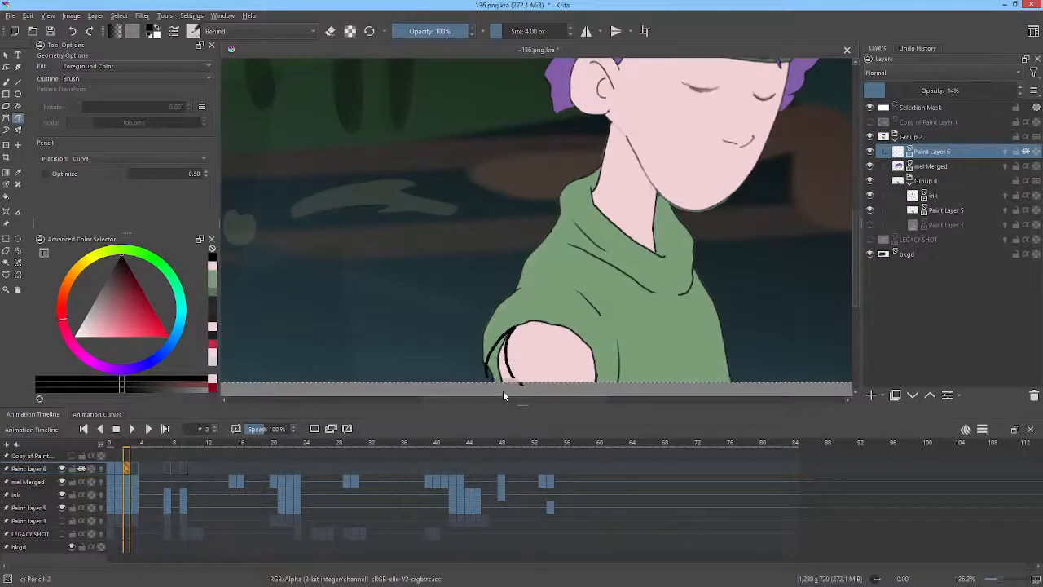
key("Left")
key("Right")
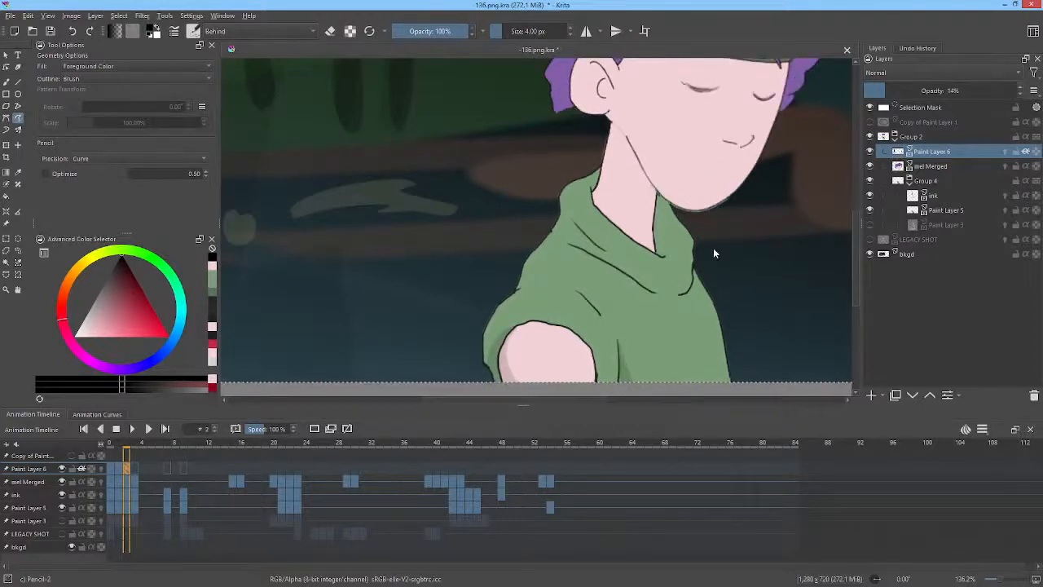
left_click_drag(713, 247, 717, 276)
Try a shadow along the chest fold on frame 2 and undo the last two strokes.
key("Left")
key("Right")
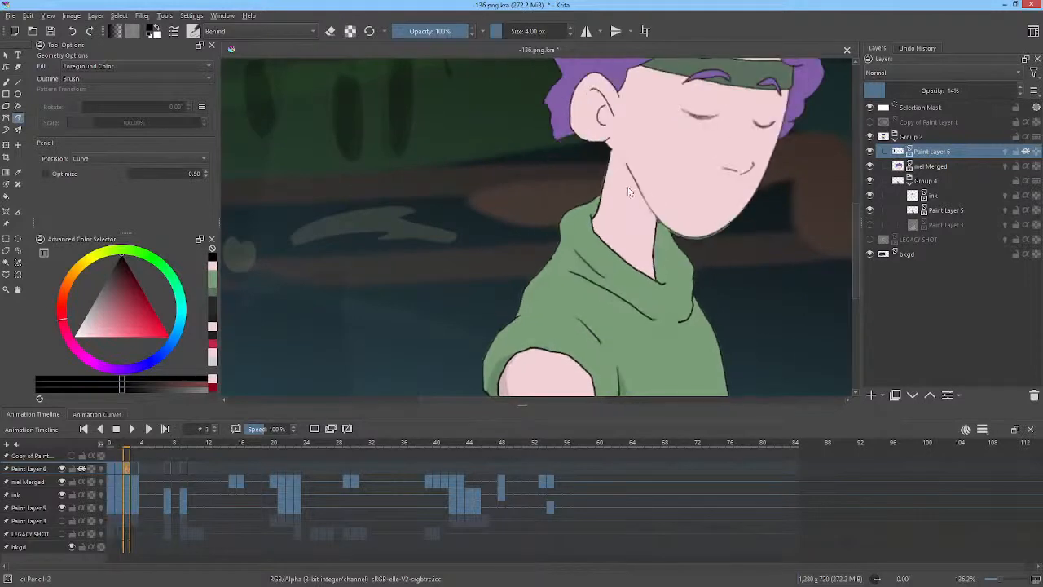
mouse_move(680, 318)
left_mouse_down()
mouse_move(575, 272)
mouse_move(611, 302)
left_mouse_up()
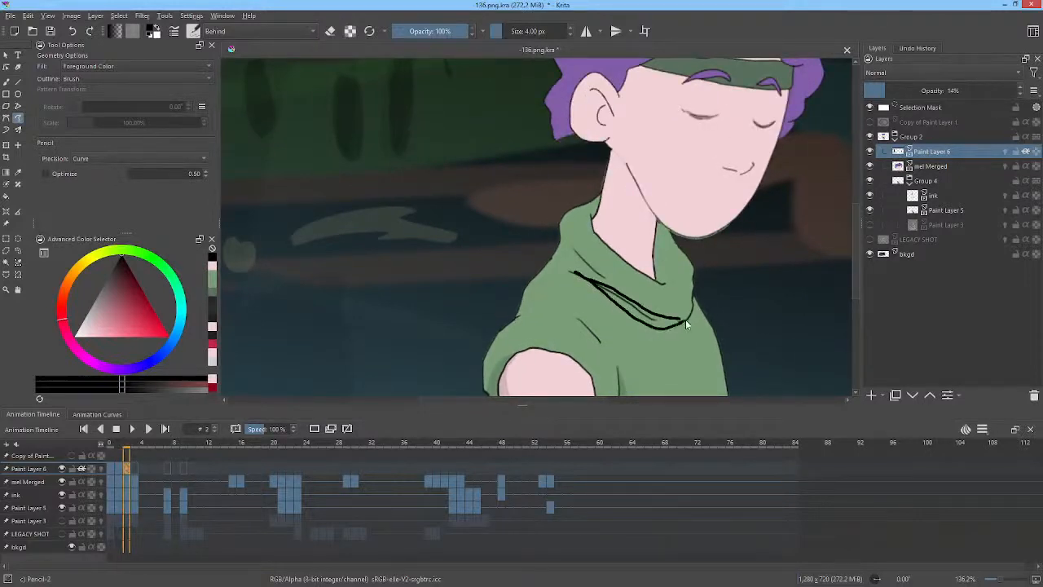
key("ctrl+z")
key("ctrl+z")
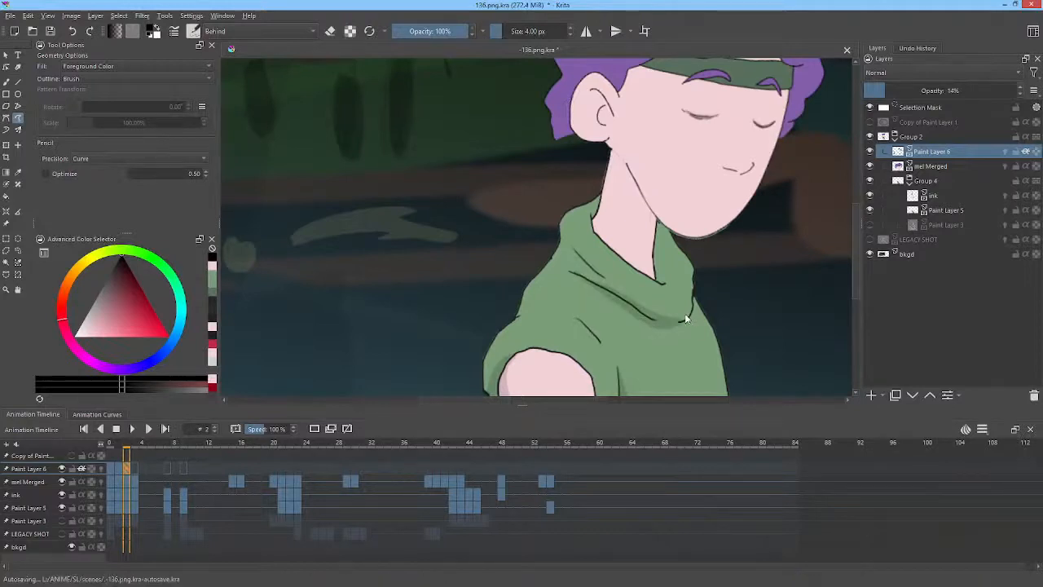
Paint shadows under the chin and along the collar on frame 2, comparing against frame 1.
key("space")
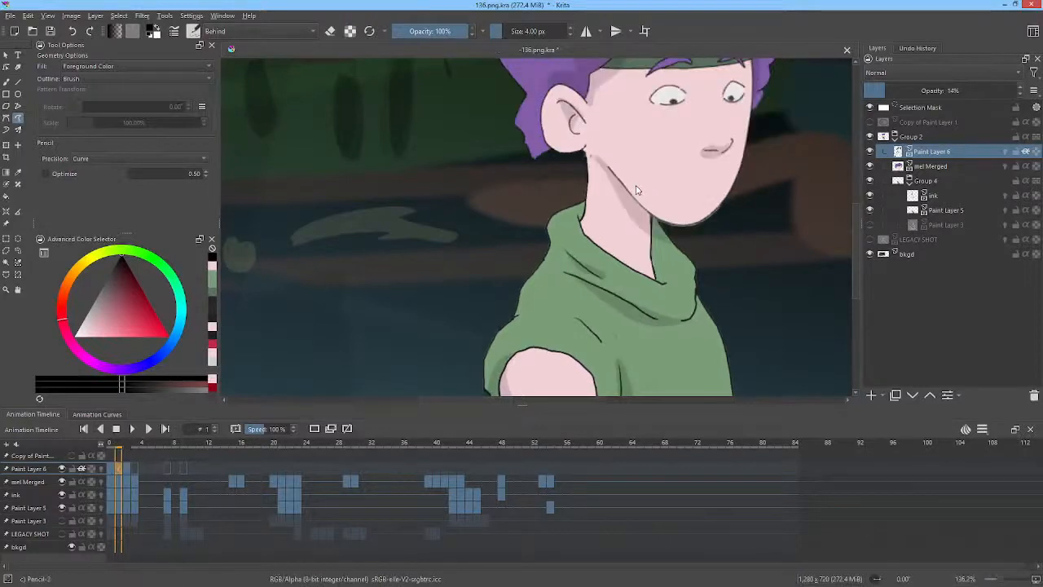
mouse_move(605, 276)
left_mouse_down()
mouse_move(574, 247)
mouse_move(604, 273)
left_mouse_up()
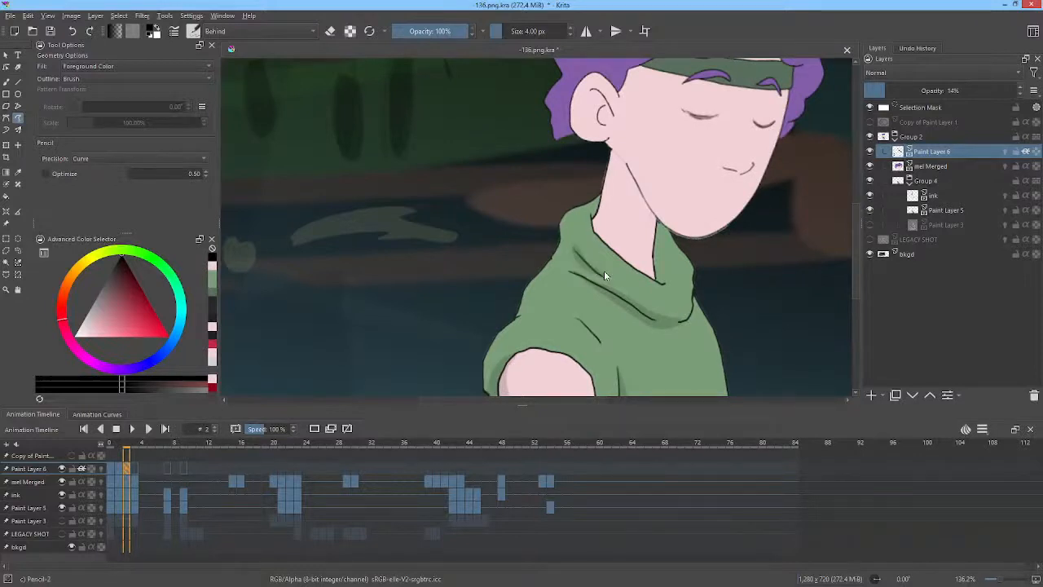
key("Left")
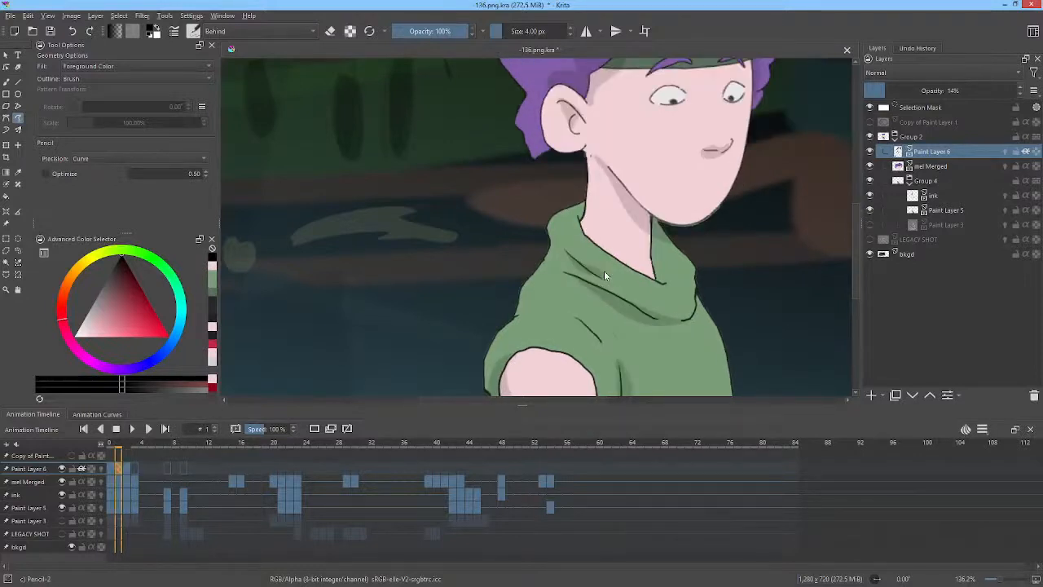
key("Left")
key("Right")
key("Right")
key("Left")
key("Left")
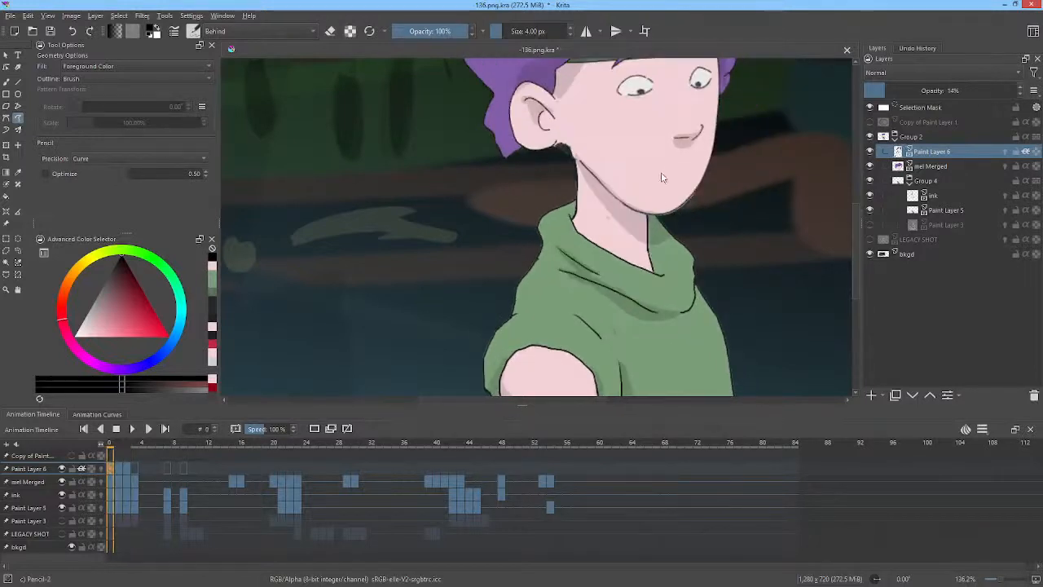
key("Right")
key("Right")
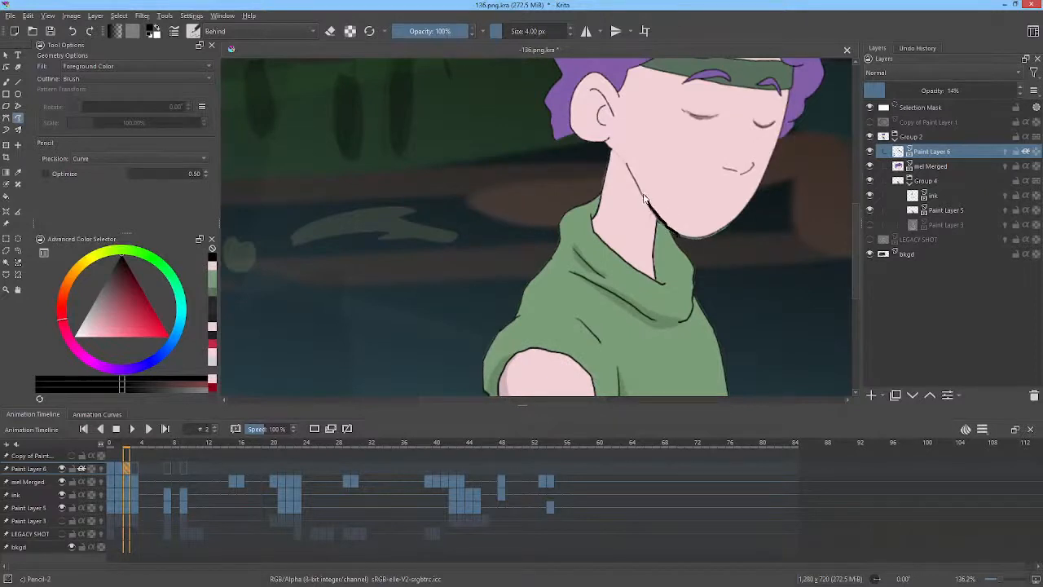
left_click_drag(623, 162, 638, 213)
left_click_drag(672, 245, 693, 252)
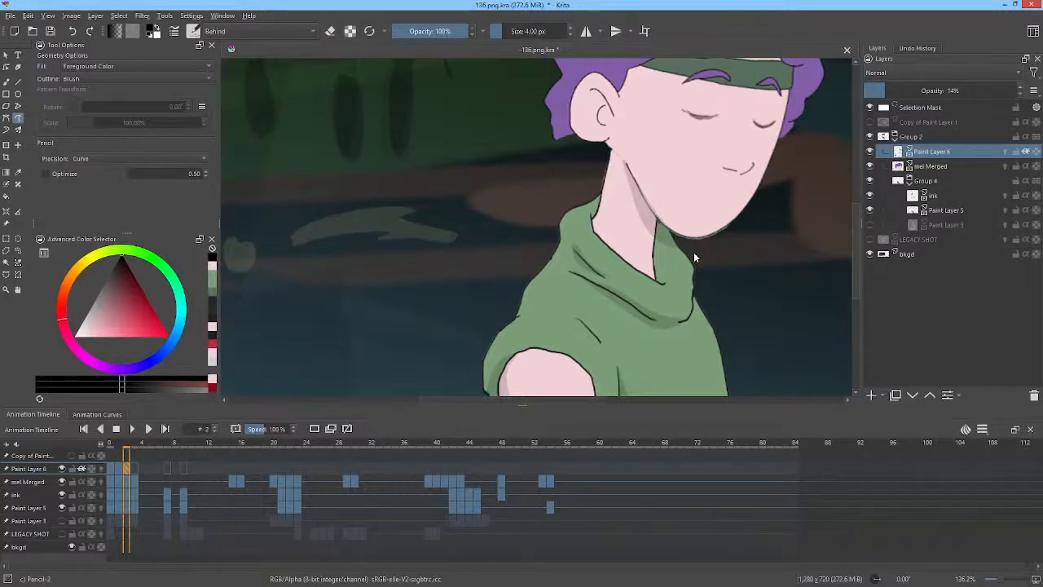
key("Left")
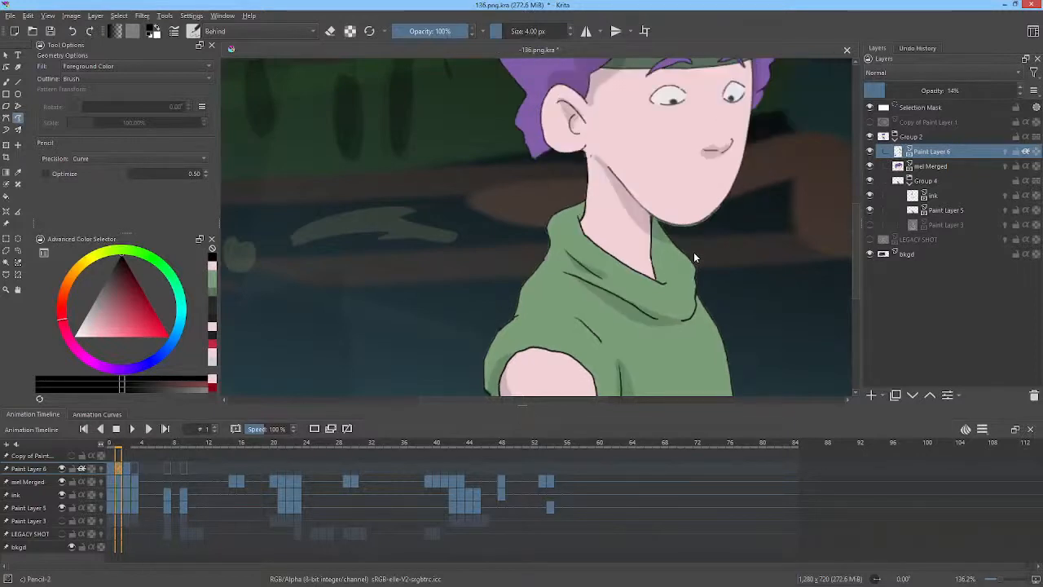
key("Right")
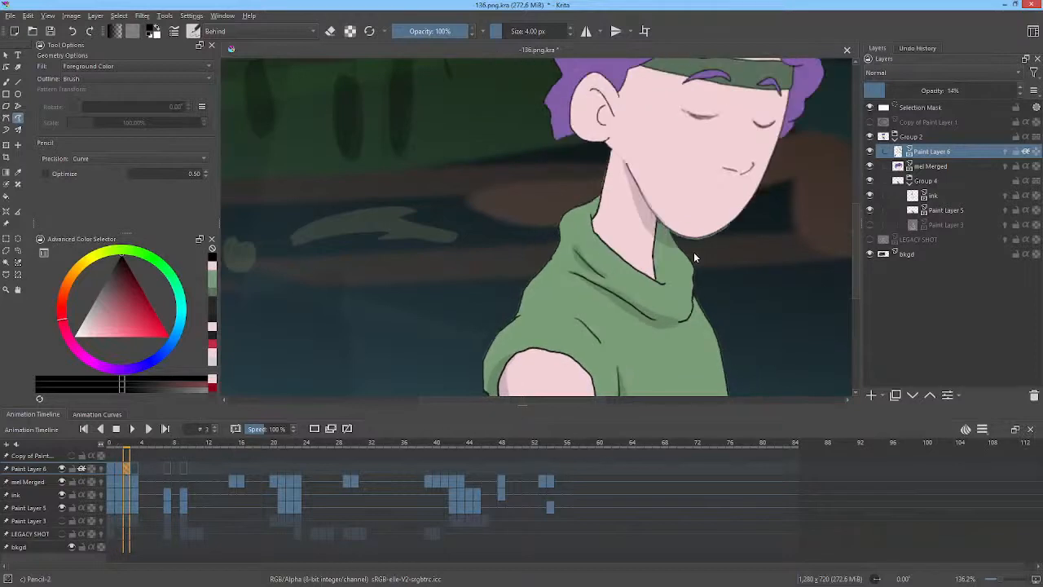
Undo the last stroke and paint a small shadow under the mouth on frame 2.
left_click_drag(664, 142, 701, 186)
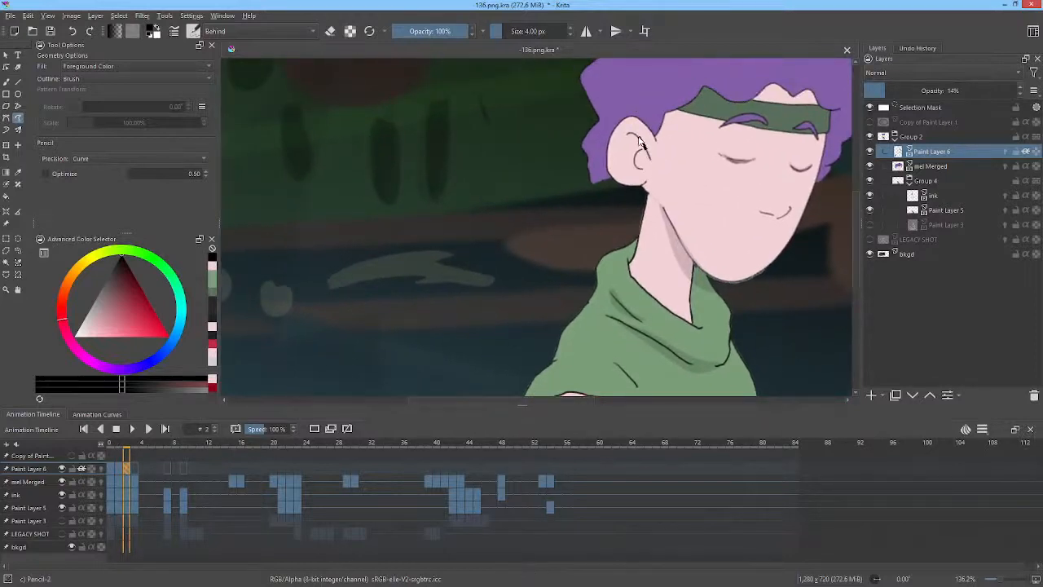
key("ctrl+z")
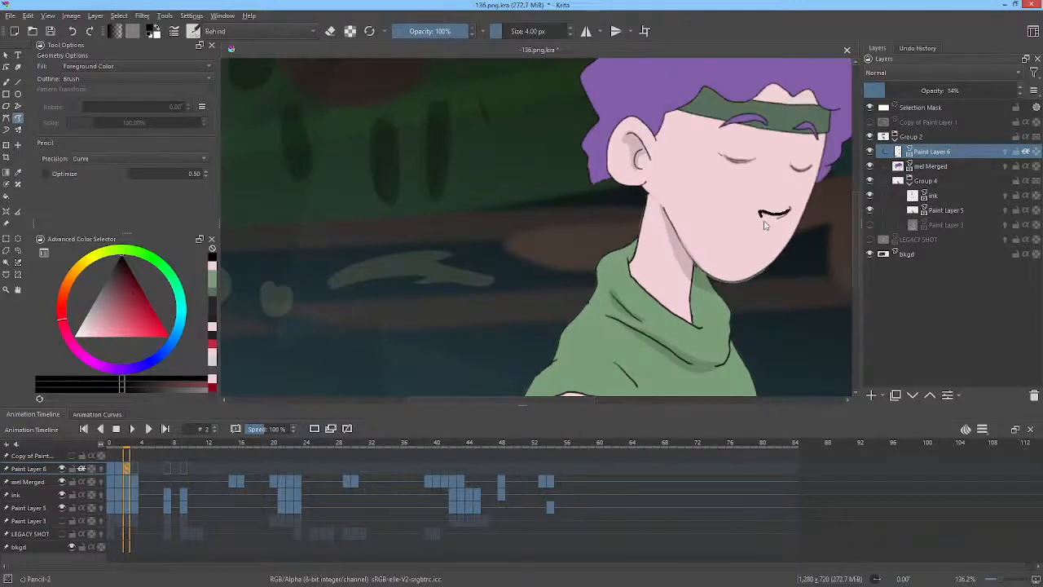
left_click_drag(764, 221, 787, 213)
Paint the hair's shadow across the forehead above the headband on frame 2, comparing against frame 1.
left_click_drag(752, 82, 691, 158)
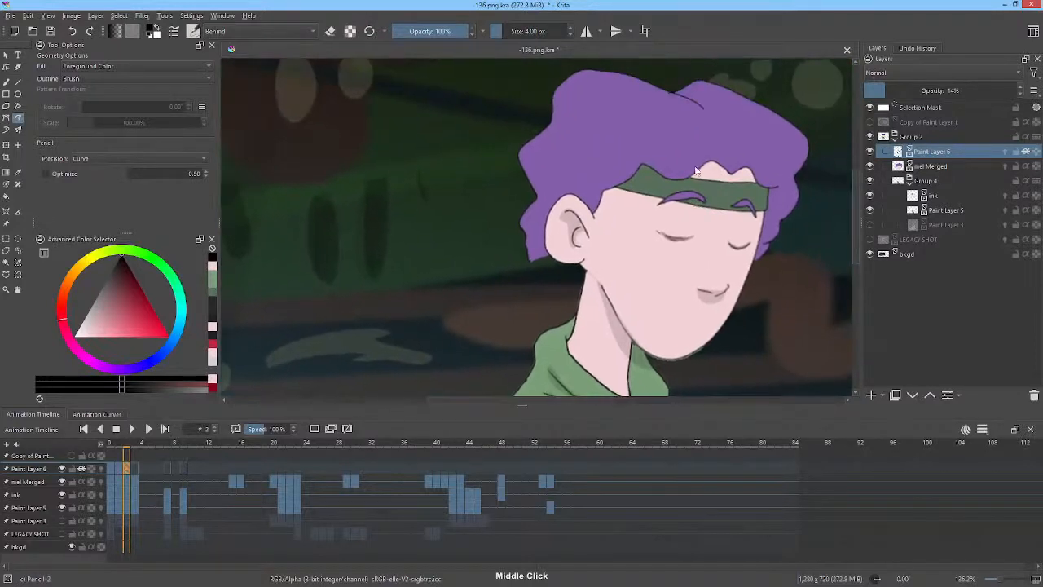
key("Left")
key("Right")
mouse_move(731, 155)
left_mouse_down()
mouse_move(678, 163)
mouse_move(625, 140)
left_mouse_up()
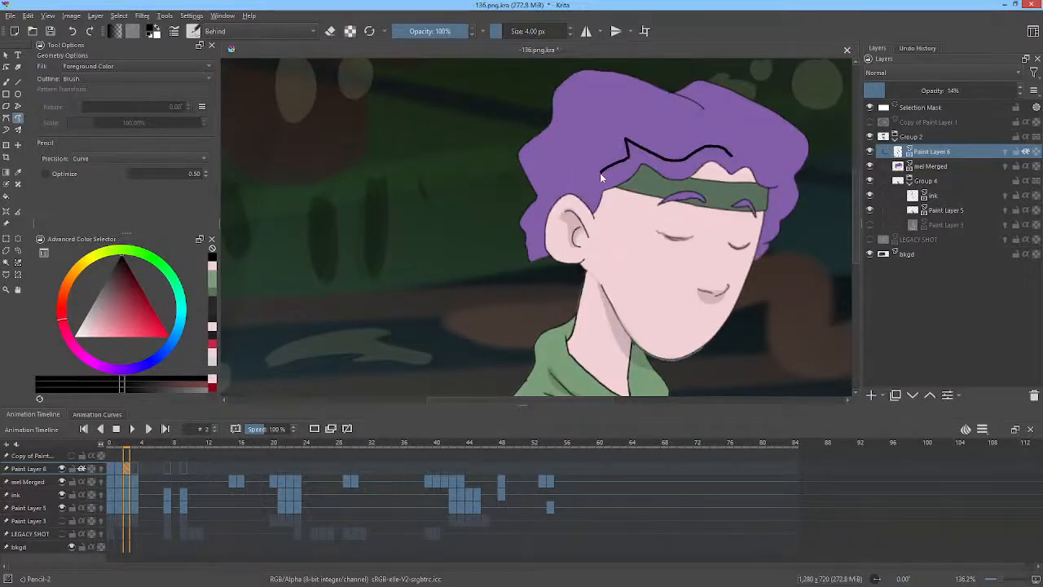
left_click_drag(599, 173, 586, 189)
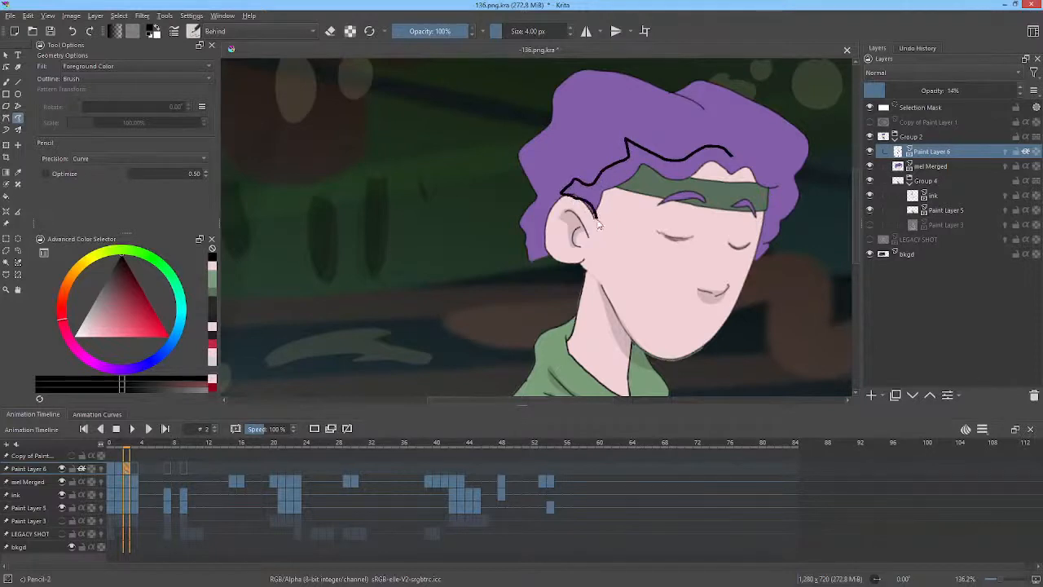
left_click_drag(598, 225, 632, 186)
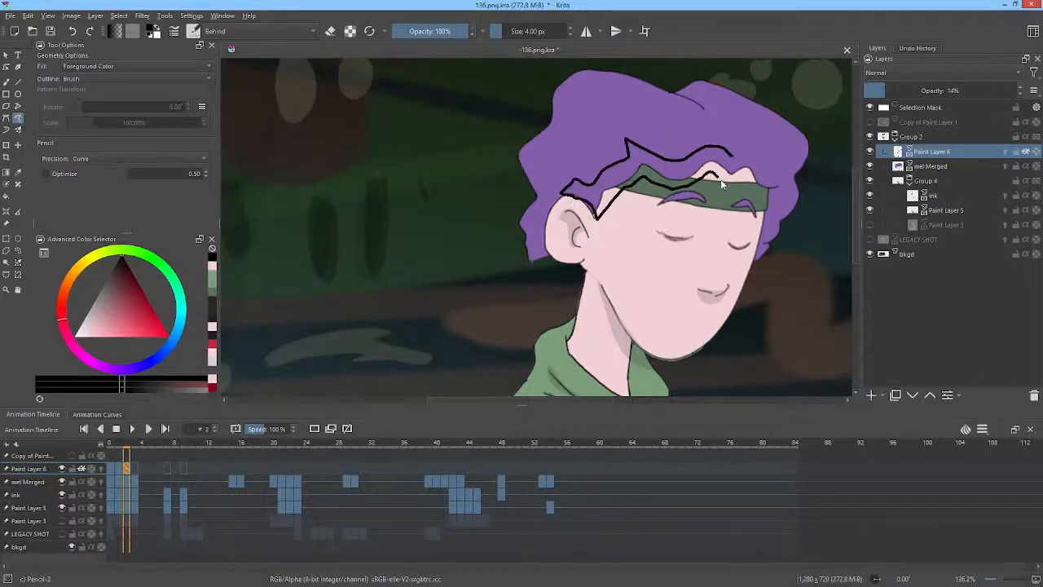
mouse_move(757, 193)
left_mouse_down()
mouse_move(760, 246)
mouse_move(776, 195)
left_mouse_up()
left_click_drag(753, 155, 732, 141)
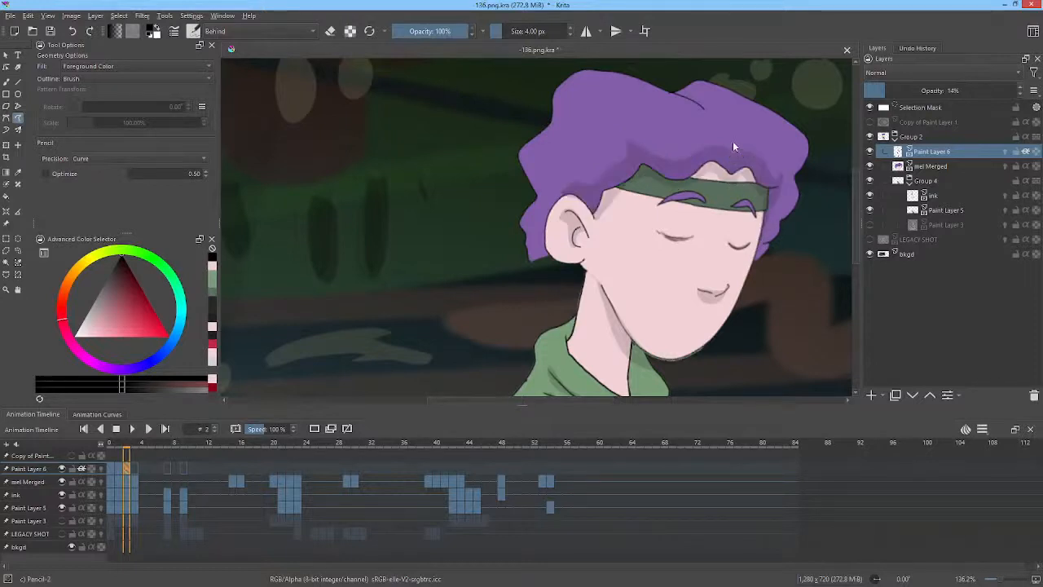
Flip between frames 1 and 2 to review the new shadows on the face and shirt.
key("Left")
key("Right")
key("Left")
key("Right")
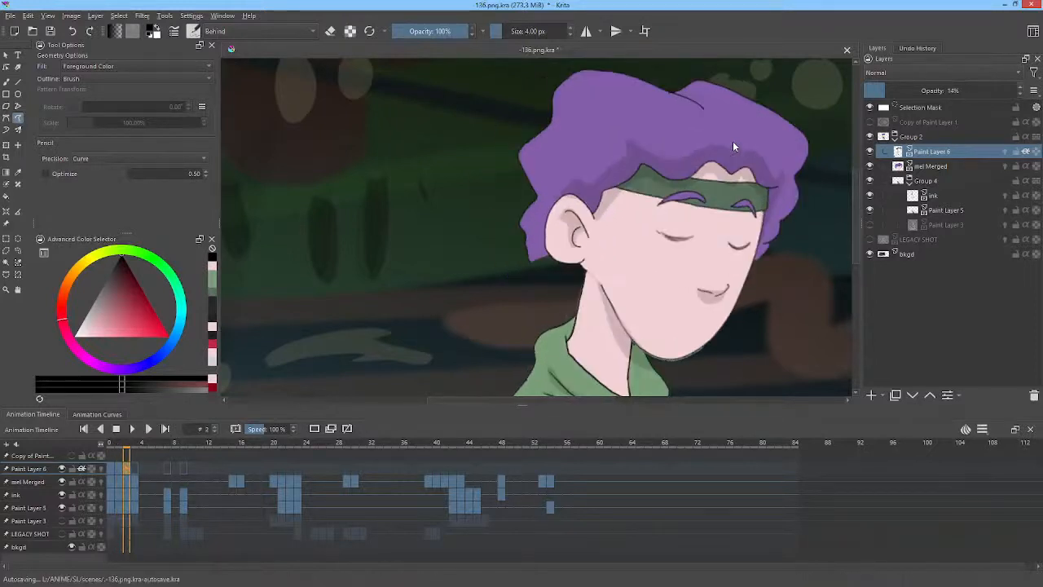
left_click_drag(770, 291, 729, 133)
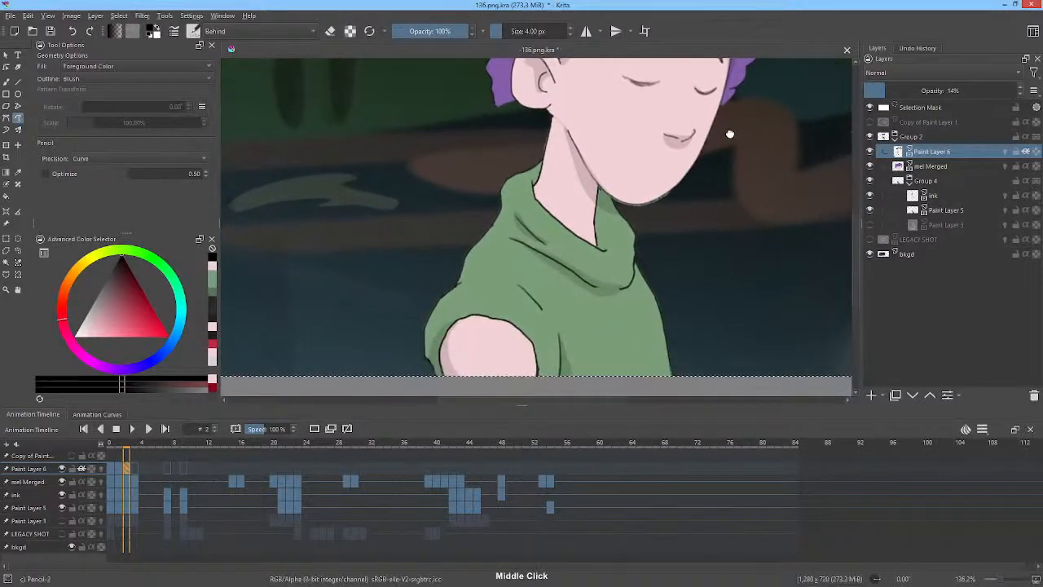
key("Left")
key("Right")
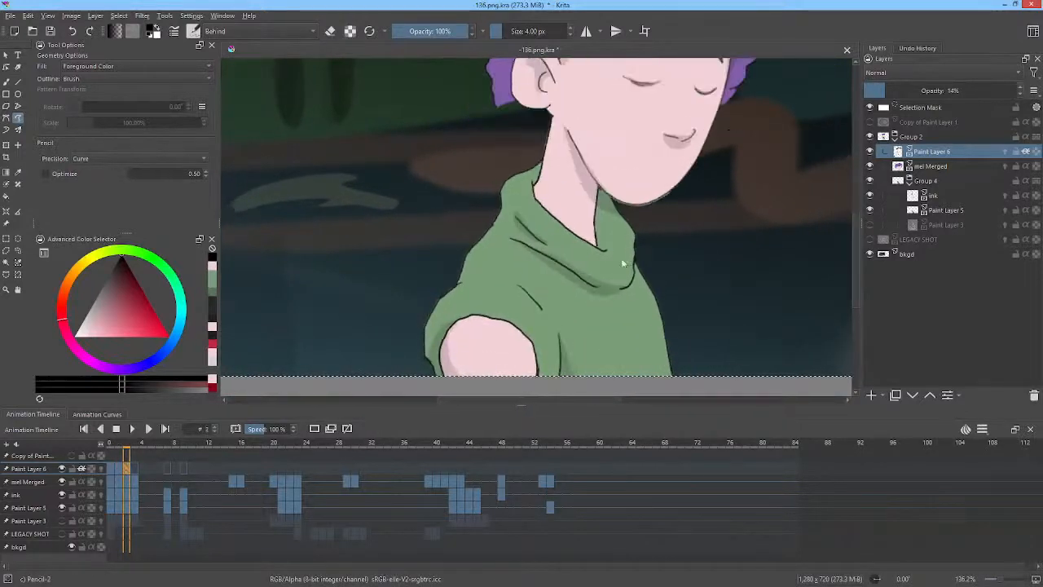
Move to frame 3 and paint a small shadow under the mouth.
key("Right")
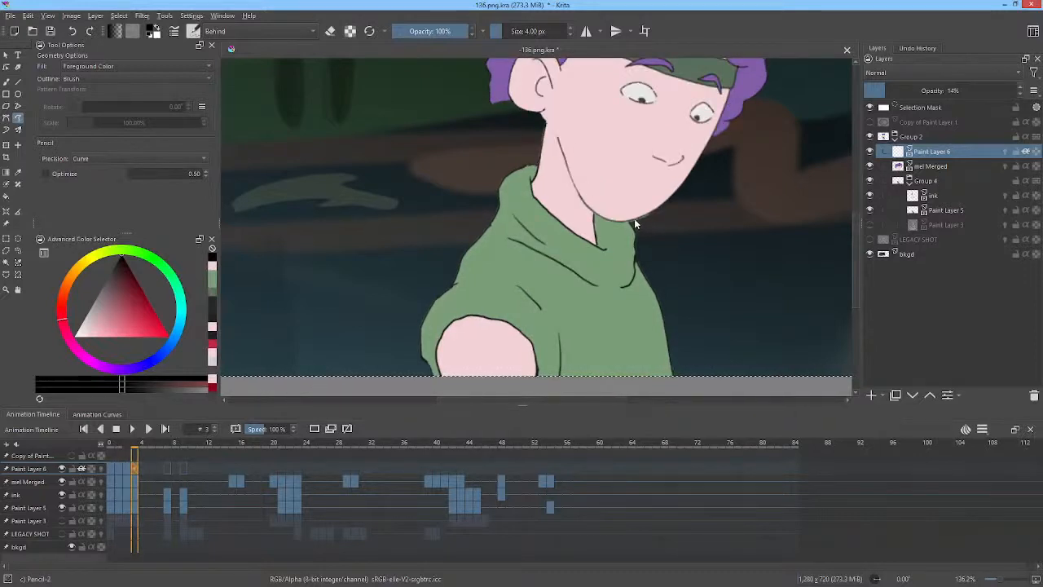
mouse_move(634, 218)
left_mouse_down()
mouse_move(586, 206)
mouse_move(558, 136)
mouse_move(574, 207)
mouse_move(597, 225)
mouse_move(709, 238)
mouse_move(735, 261)
left_mouse_up()
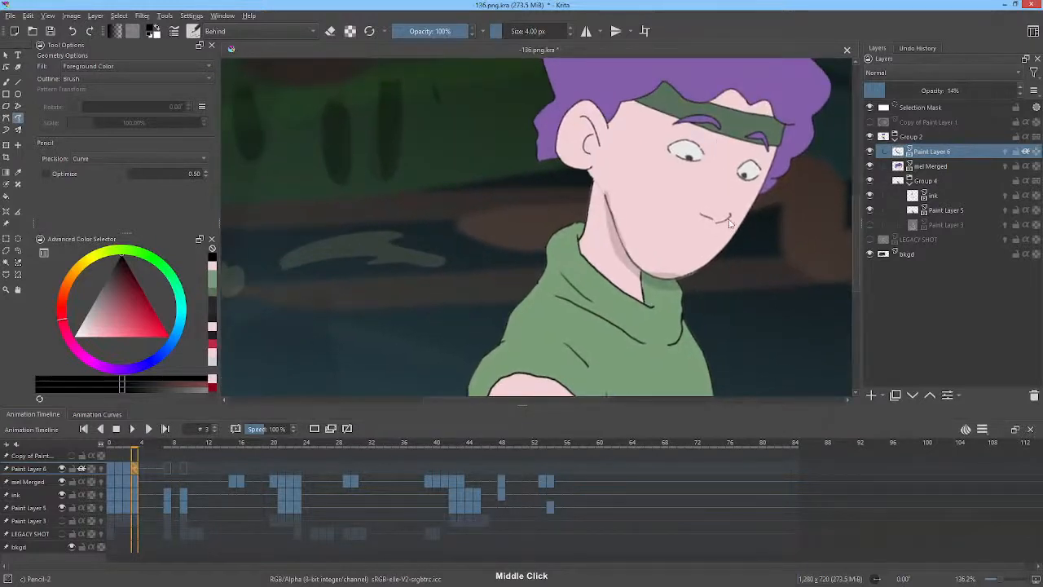
mouse_move(730, 223)
left_mouse_down()
mouse_move(702, 215)
mouse_move(706, 239)
mouse_move(730, 215)
left_mouse_up()
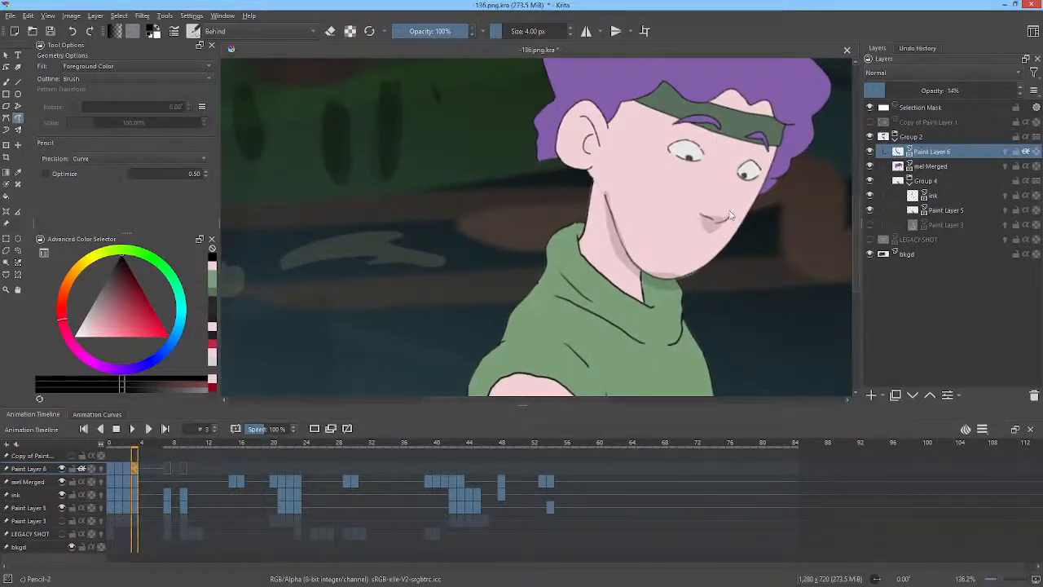
Paint the hair's shadow across the forehead and over the headband on frame 3.
mouse_move(584, 122)
left_mouse_down()
mouse_move(606, 188)
mouse_move(615, 165)
left_mouse_up()
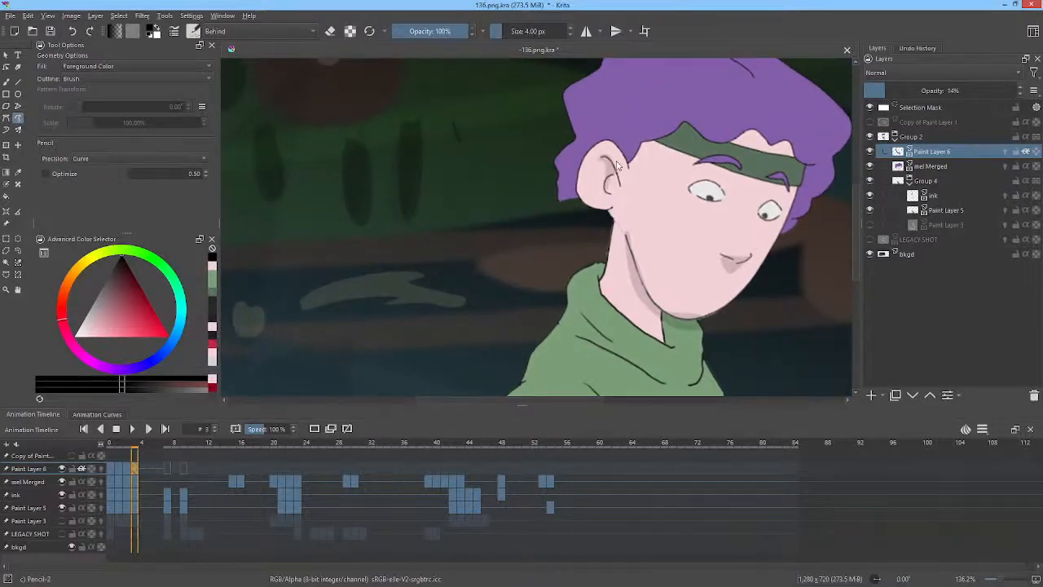
left_click_drag(730, 186, 712, 216)
mouse_move(754, 165)
left_mouse_down()
mouse_move(699, 161)
mouse_move(661, 132)
left_mouse_up()
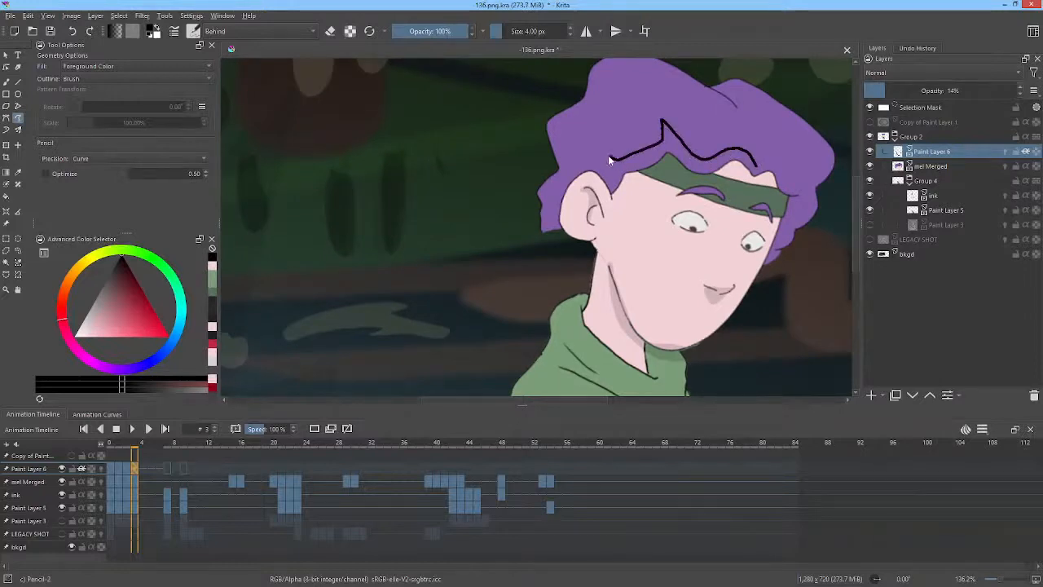
mouse_move(609, 190)
left_mouse_down()
mouse_move(668, 170)
mouse_move(700, 187)
mouse_move(736, 172)
mouse_move(756, 190)
mouse_move(769, 184)
mouse_move(782, 201)
mouse_move(767, 263)
left_mouse_up()
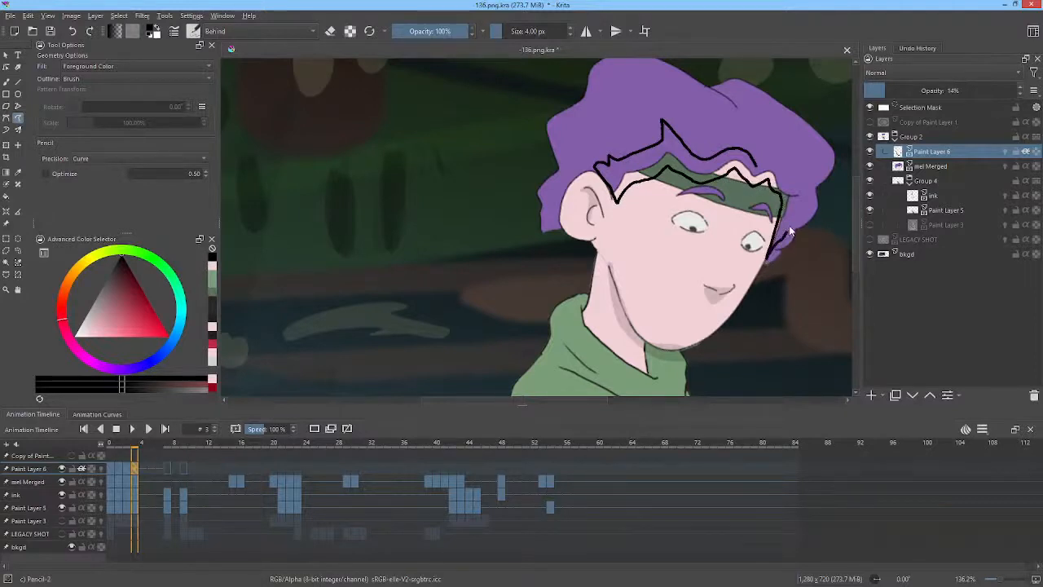
left_click_drag(776, 163, 756, 149)
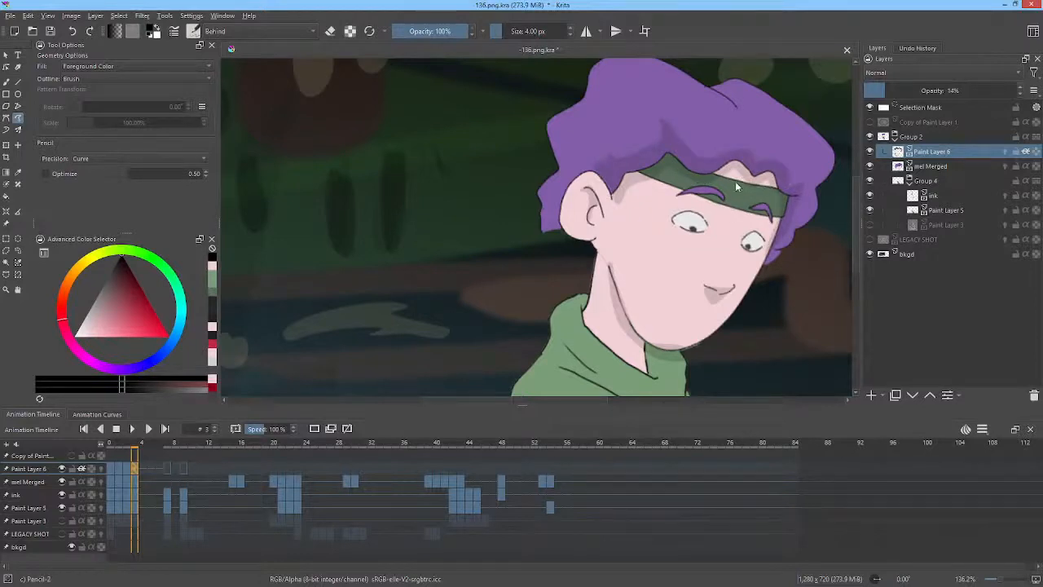
Try a shadow along the chest fold on frame 3 and undo it.
left_click_drag(734, 186, 747, 85)
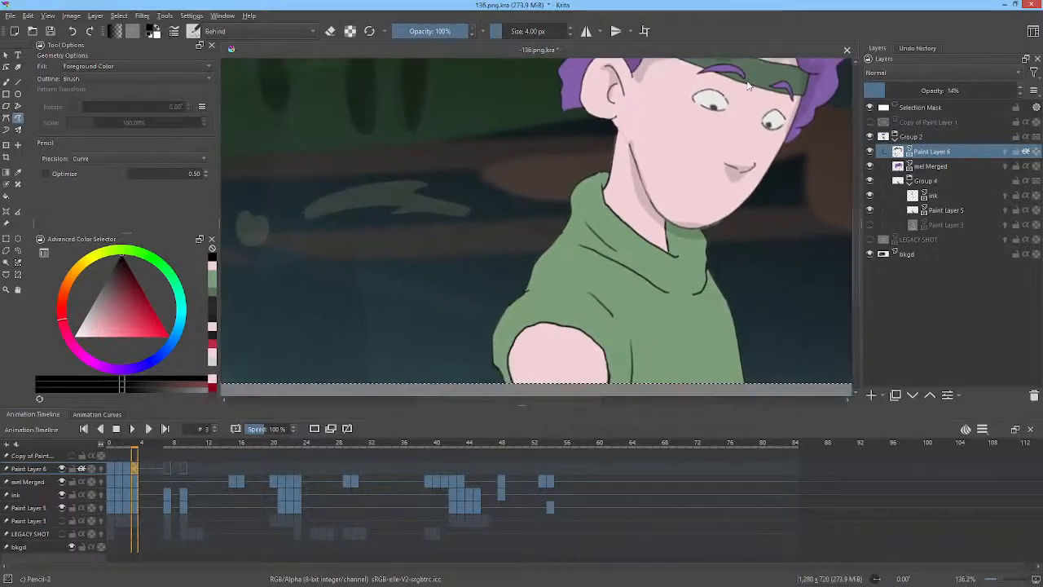
key("Left")
key("Right")
mouse_move(699, 292)
left_mouse_down()
mouse_move(652, 285)
mouse_move(587, 249)
left_mouse_up()
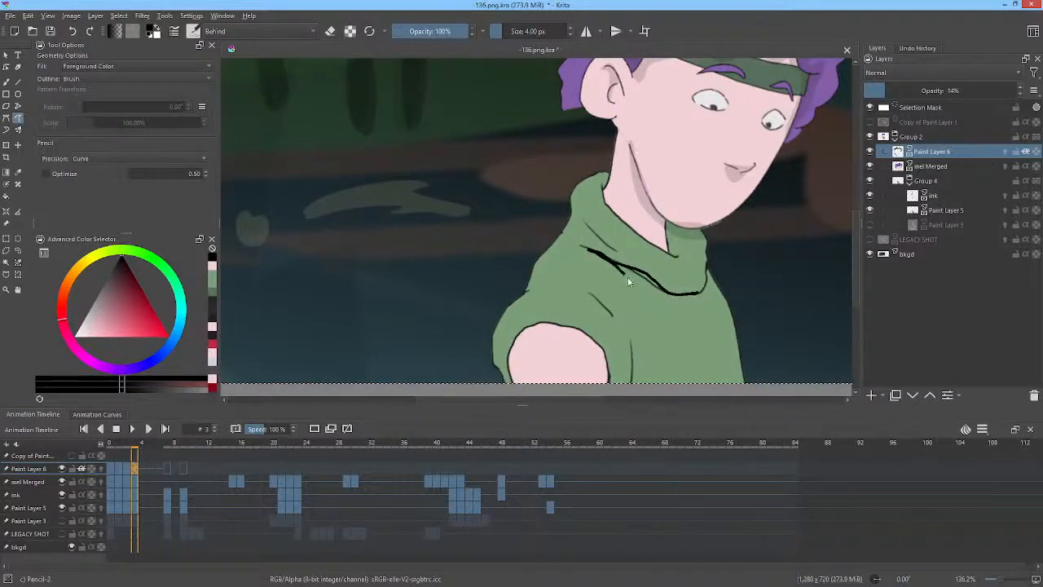
key("ctrl+z")
Paint small shadows at the collar and the upper arm on frame 3, comparing against frame 2.
key("Left")
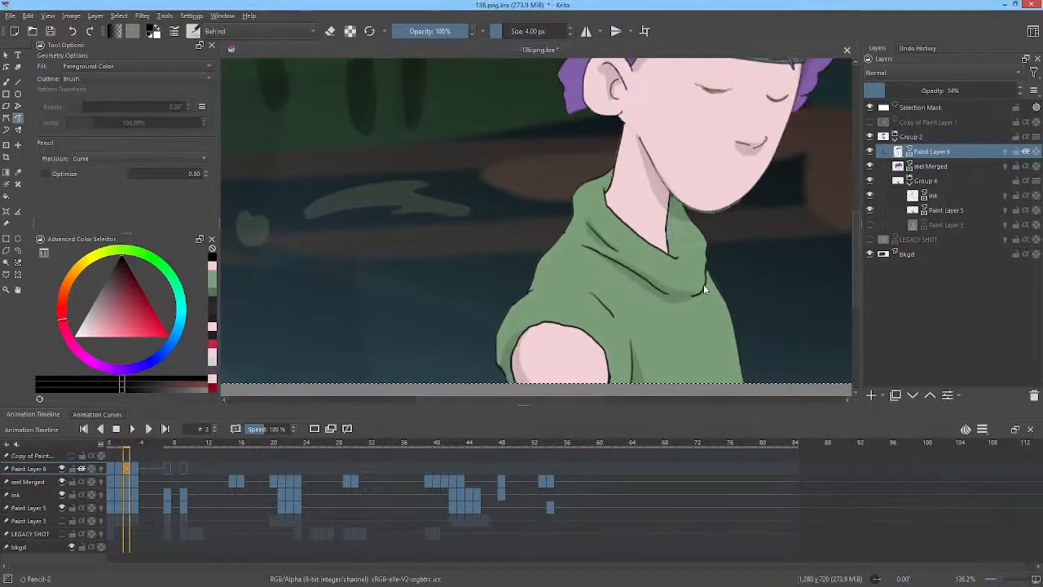
key("Right")
mouse_move(616, 246)
left_mouse_down()
mouse_move(585, 220)
mouse_move(619, 249)
left_mouse_up()
mouse_move(752, 280)
left_mouse_down()
mouse_move(738, 203)
mouse_move(745, 170)
left_mouse_up()
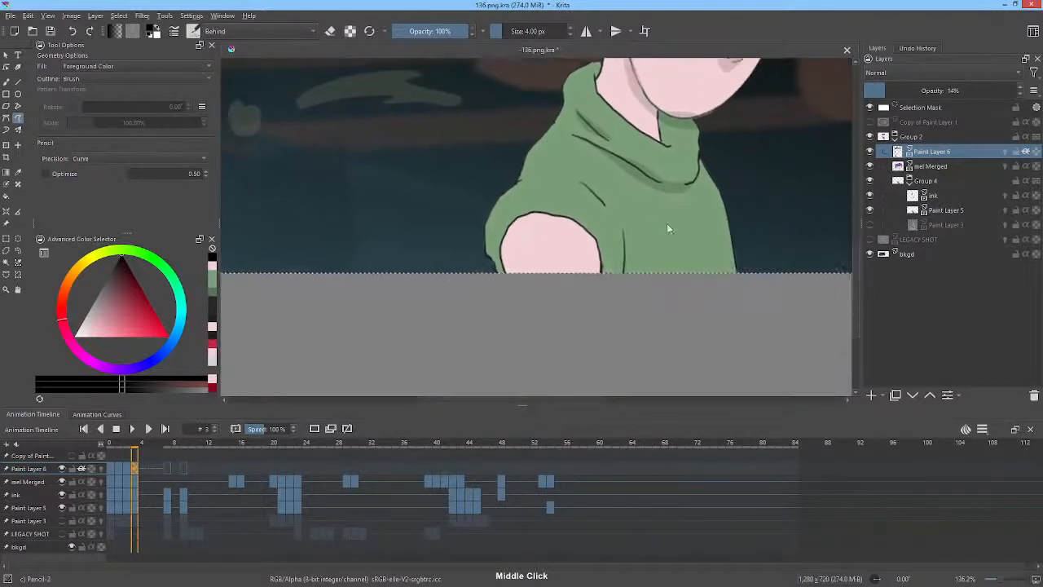
mouse_move(519, 274)
left_mouse_down()
mouse_move(518, 218)
mouse_move(499, 272)
left_mouse_up()
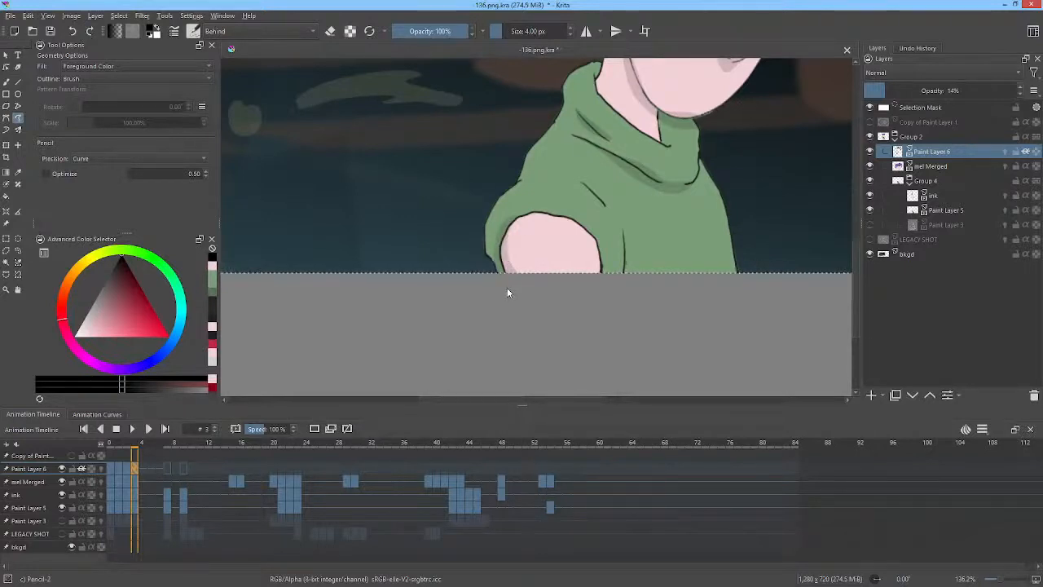
key("Left")
key("Right")
mouse_move(624, 260)
left_mouse_down()
mouse_move(620, 275)
mouse_move(624, 231)
mouse_move(632, 284)
left_mouse_up()
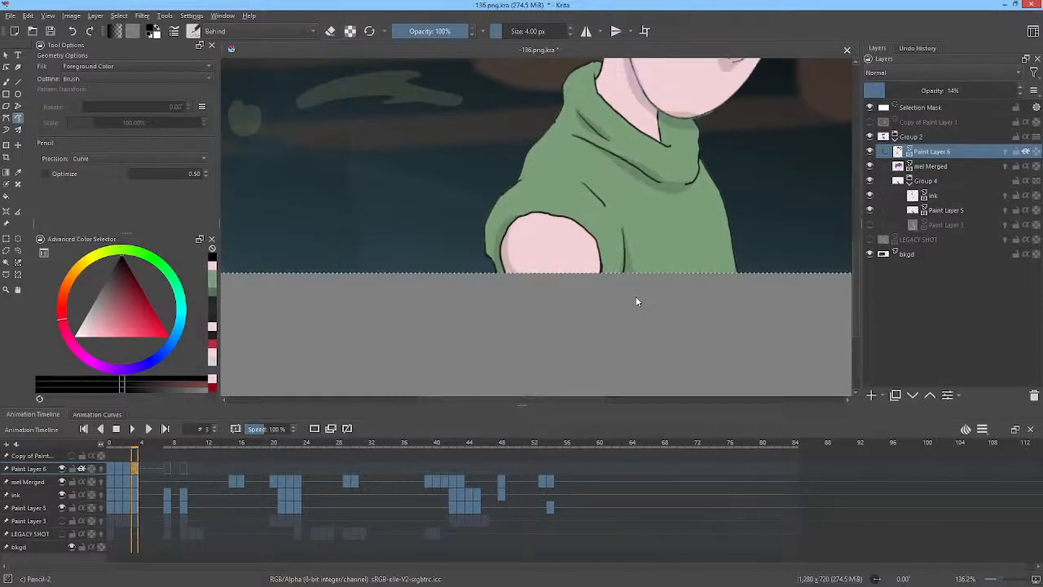
Erase the excess shadow under the chin on frame 3.
middle_click(732, 146)
left_click_drag(733, 146, 658, 247)
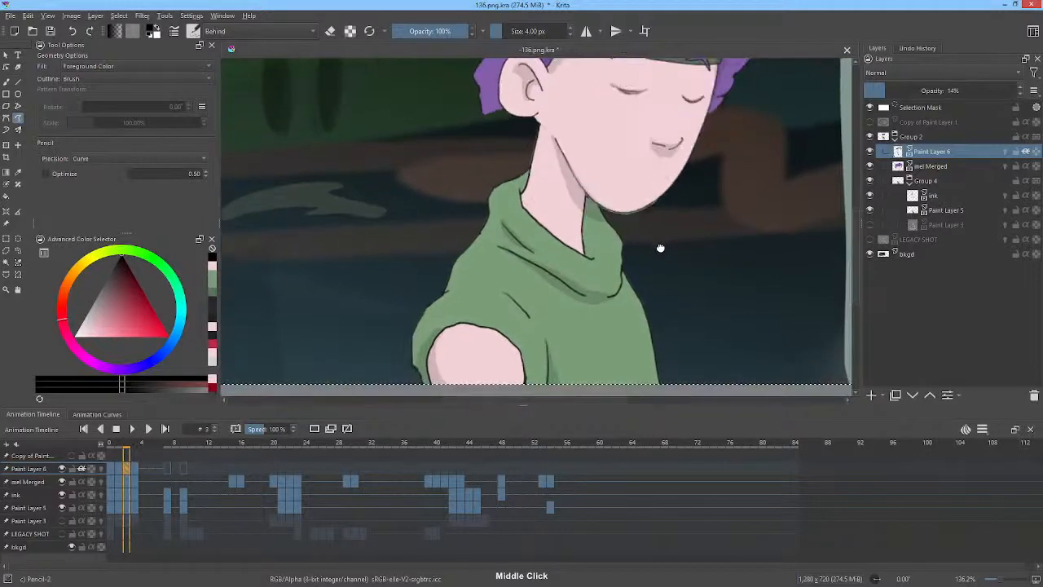
key("e")
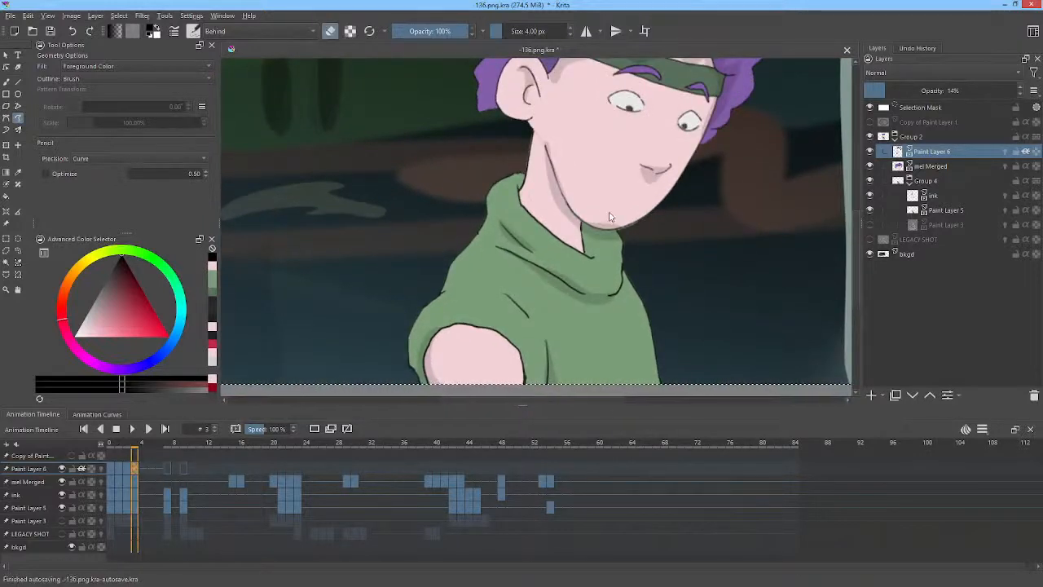
left_click_drag(585, 216, 624, 220)
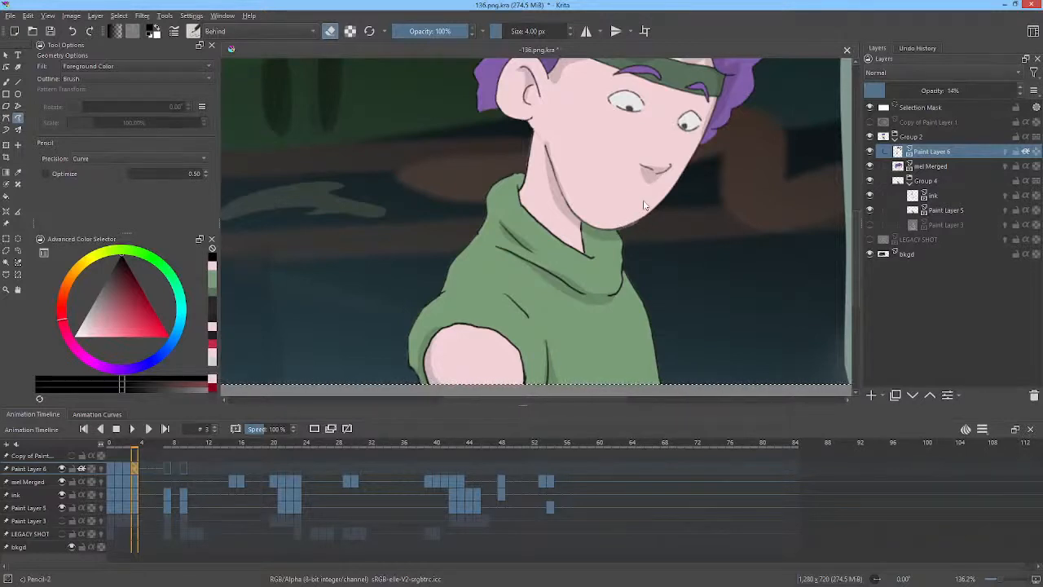
key("e")
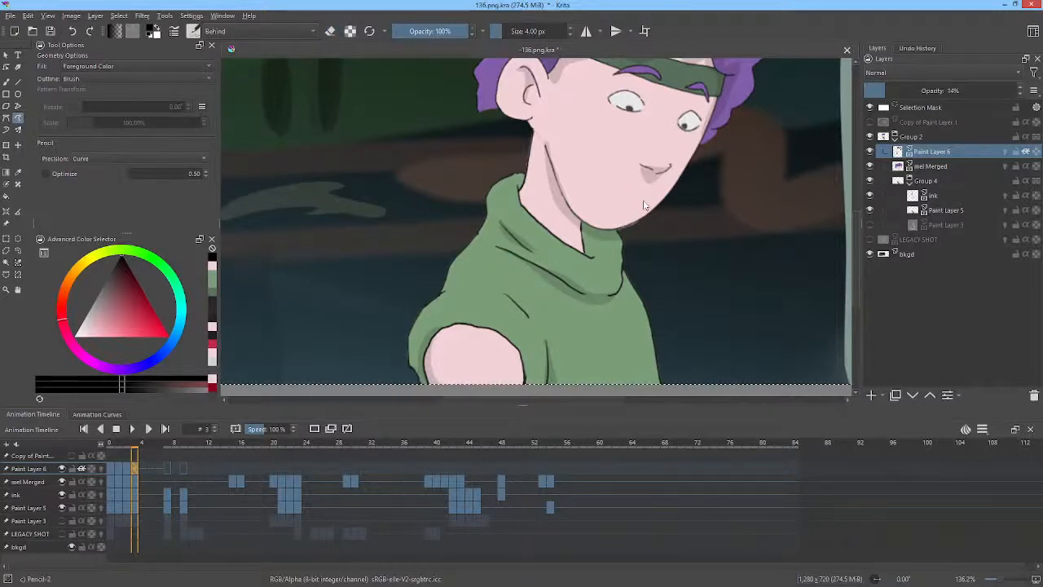
Paint shadows along the bottom edge of the upper arm on frame 7.
left_click_drag(701, 162, 711, 228)
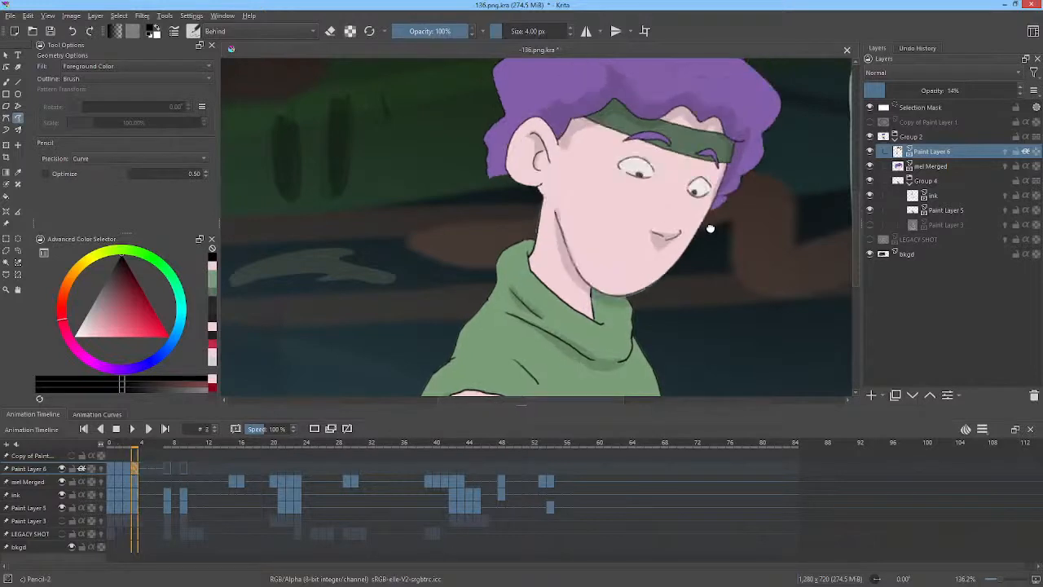
left_click_drag(673, 279, 657, 137)
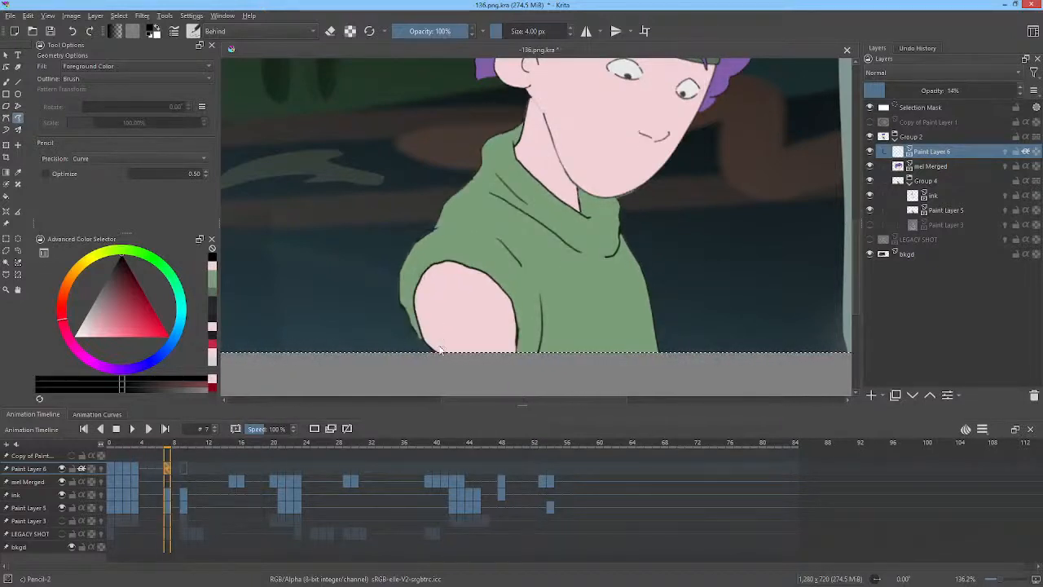
mouse_move(447, 356)
left_mouse_down()
mouse_move(420, 313)
mouse_move(432, 270)
mouse_move(414, 321)
mouse_move(423, 352)
left_mouse_up()
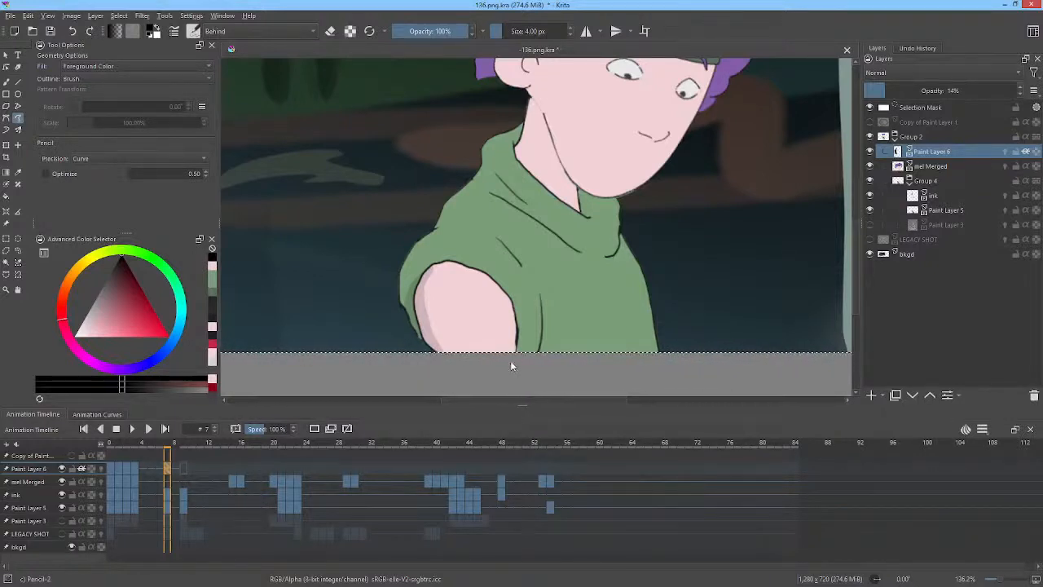
mouse_move(511, 360)
left_mouse_down()
mouse_move(499, 287)
mouse_move(528, 354)
mouse_move(541, 305)
mouse_move(554, 353)
left_mouse_up()
middle_click(540, 343)
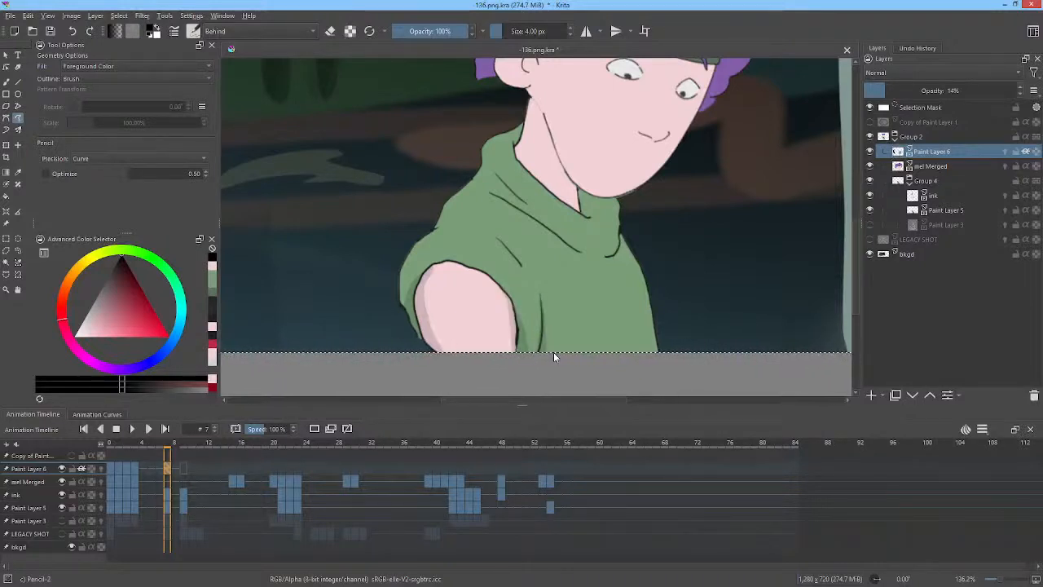
left_click_drag(616, 216, 640, 278)
Paint shadows at the collar and under the mouth on frame 7, comparing against frame 3.
key("Left")
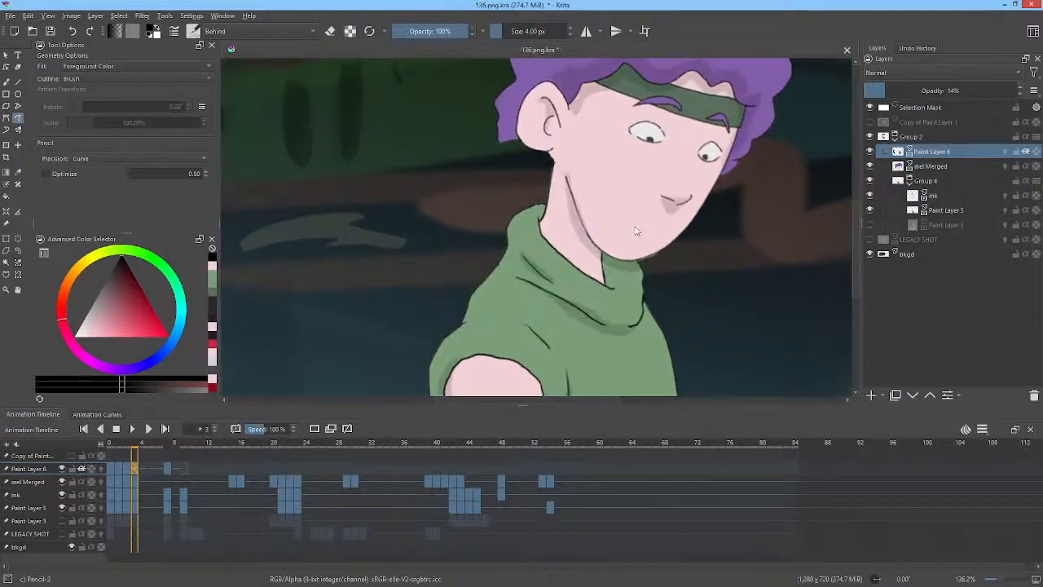
key("Right")
key("Left")
key("Right")
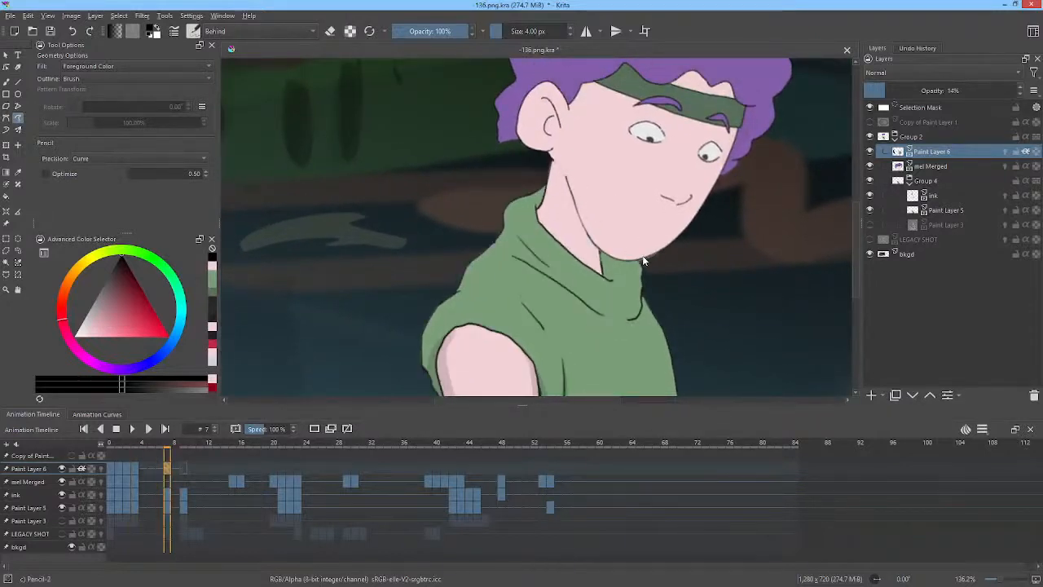
mouse_move(643, 256)
left_mouse_down()
mouse_move(594, 248)
mouse_move(566, 186)
mouse_move(607, 271)
mouse_move(659, 270)
left_mouse_up()
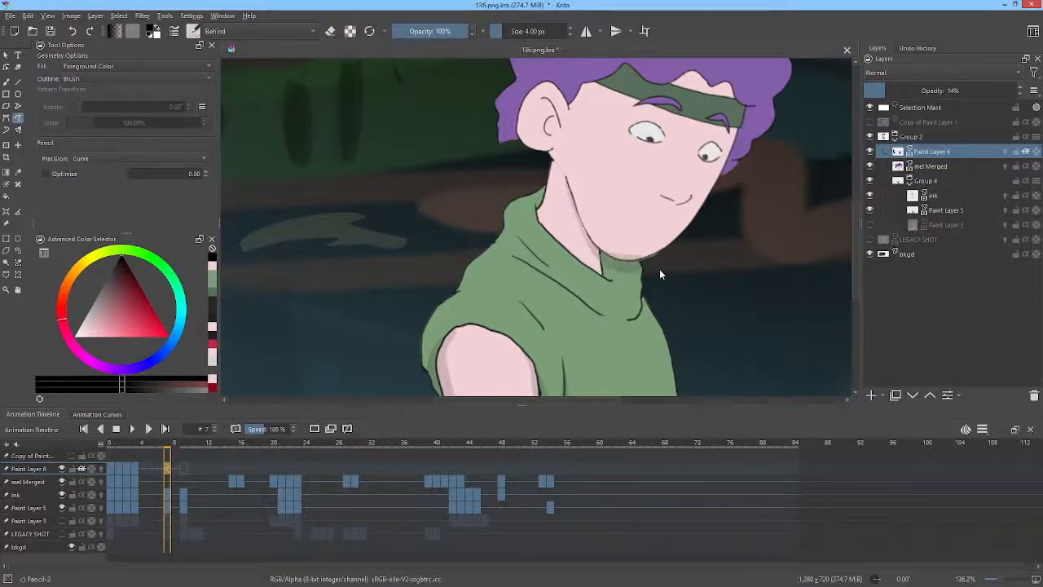
key("Left")
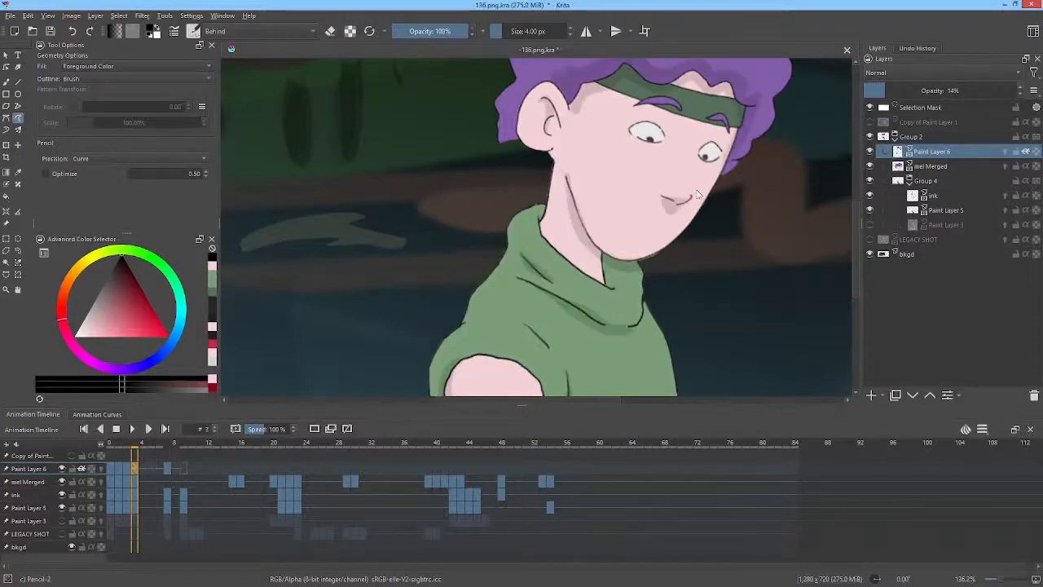
key("Right")
mouse_move(690, 198)
left_mouse_down()
mouse_move(663, 195)
mouse_move(668, 214)
mouse_move(688, 201)
left_mouse_up()
left_click_drag(604, 217, 635, 305)
Try a shadow beside the ear on frame 7 and undo it.
key("Left")
key("Right")
left_click_drag(588, 206, 572, 189)
key("ctrl+z")
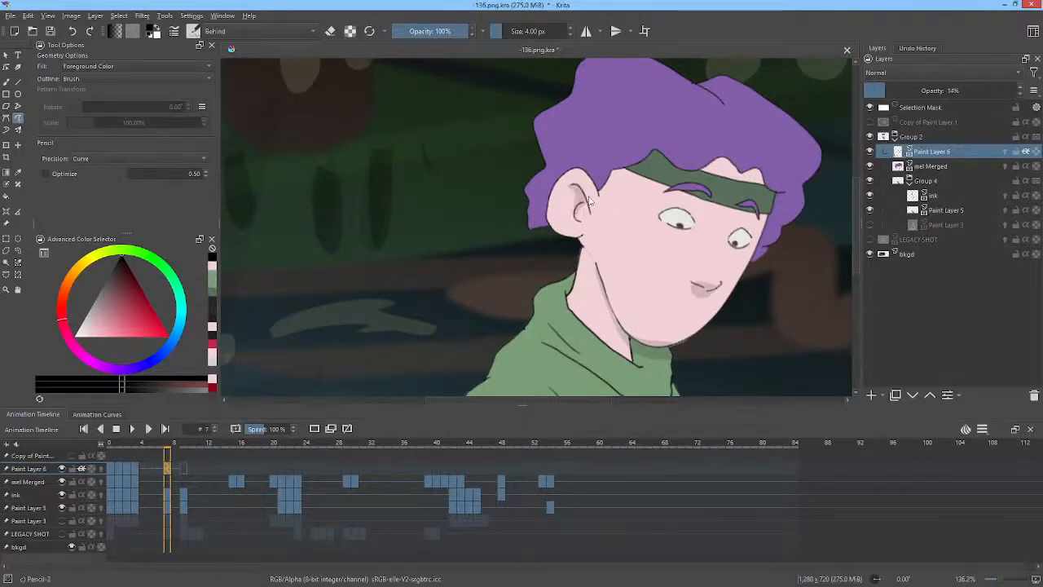
Paint shadows on the hair along the headband on frame 7, comparing against the neighbouring frame.
key("Left")
key("Right")
mouse_move(597, 191)
left_mouse_down()
mouse_move(585, 167)
mouse_move(623, 159)
mouse_move(657, 128)
mouse_move(669, 142)
mouse_move(704, 142)
left_mouse_up()
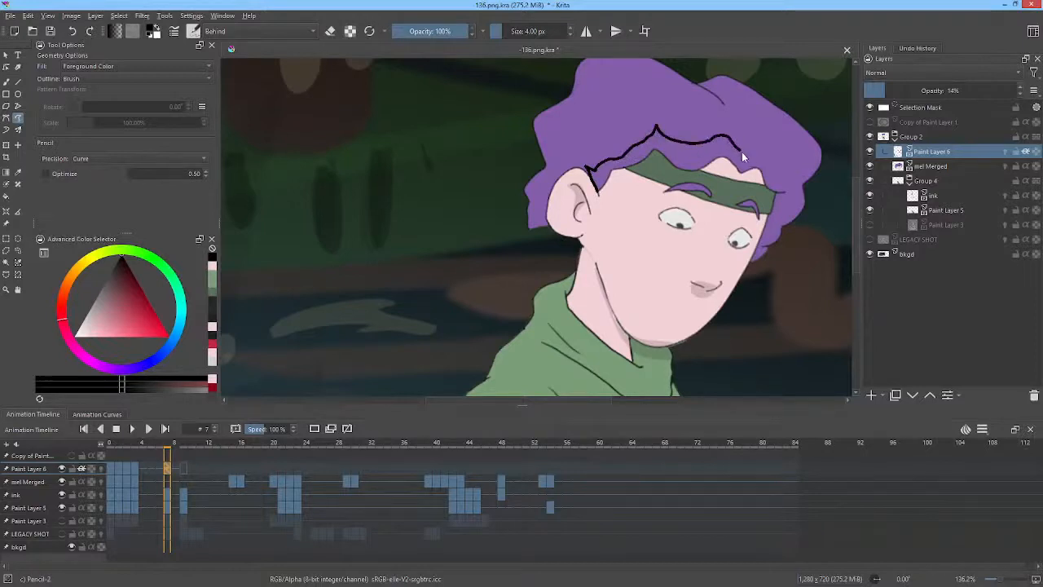
left_click_drag(780, 152, 798, 188)
left_click_drag(748, 264, 766, 197)
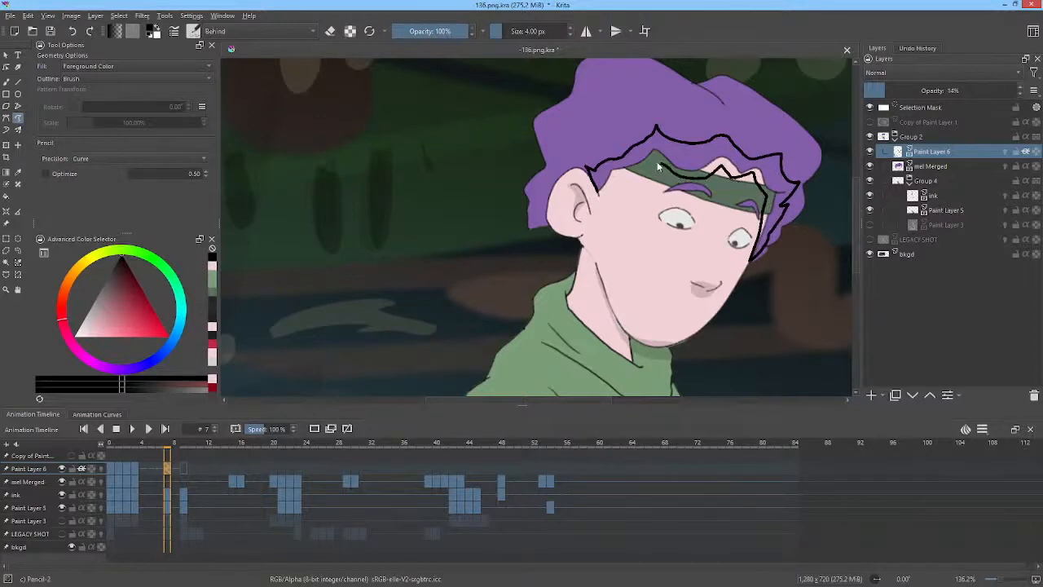
left_click_drag(657, 161, 606, 190)
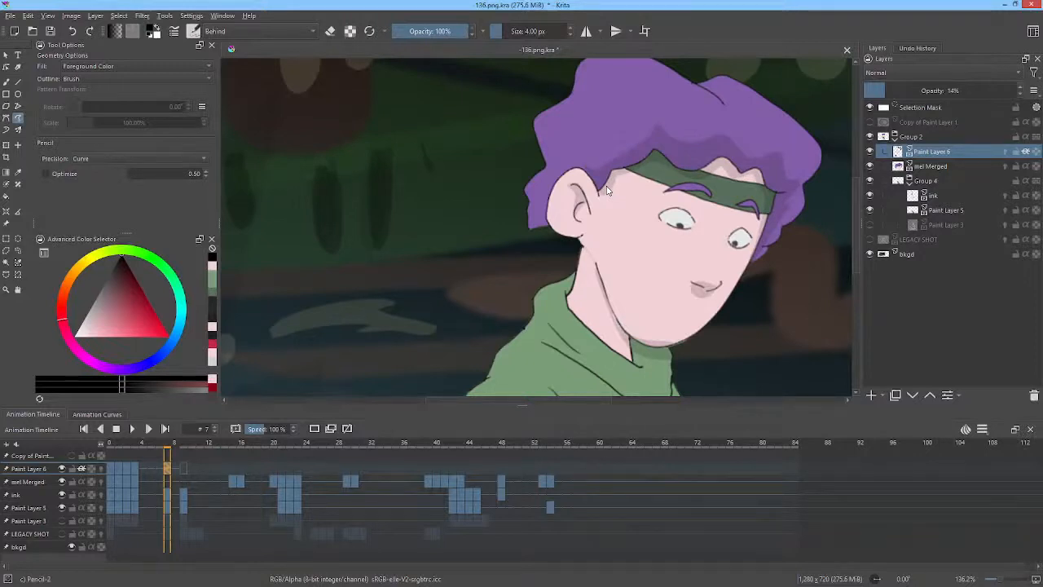
left_click_drag(742, 243, 699, 172)
key("Left")
key("Right")
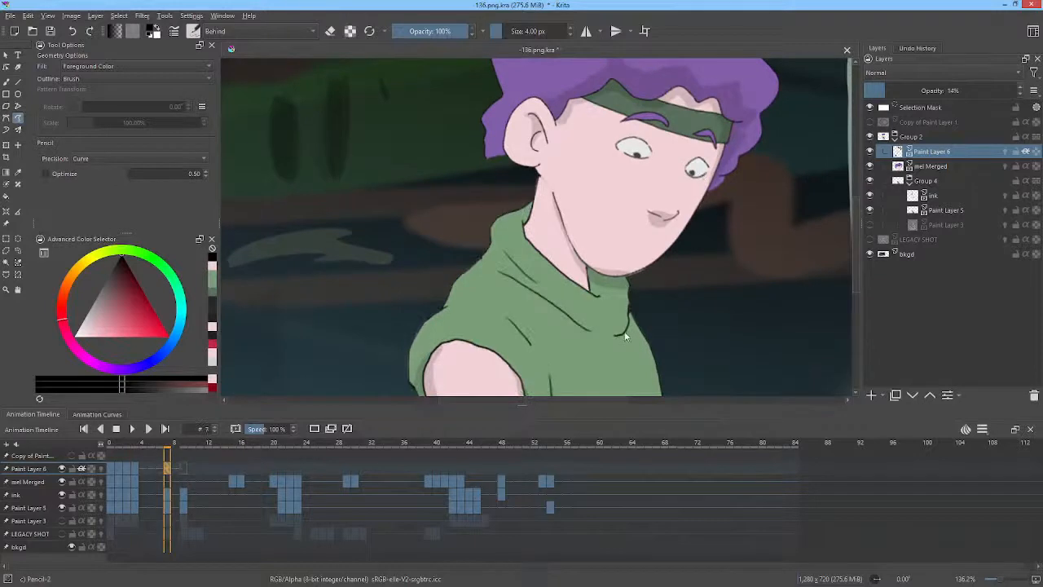
left_click_drag(624, 332, 523, 285)
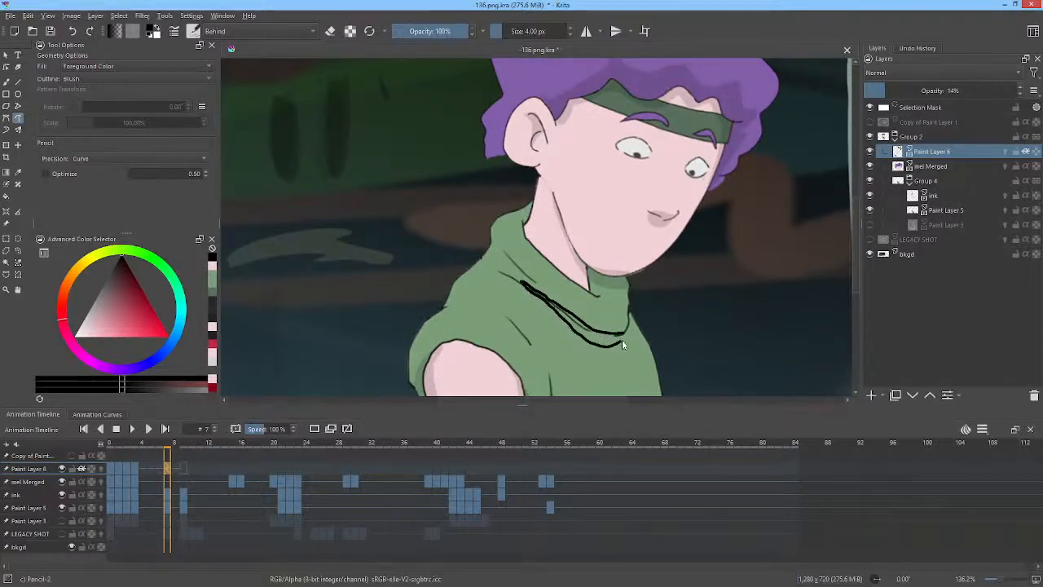
key("ctrl+z")
key("Left")
key("Right")
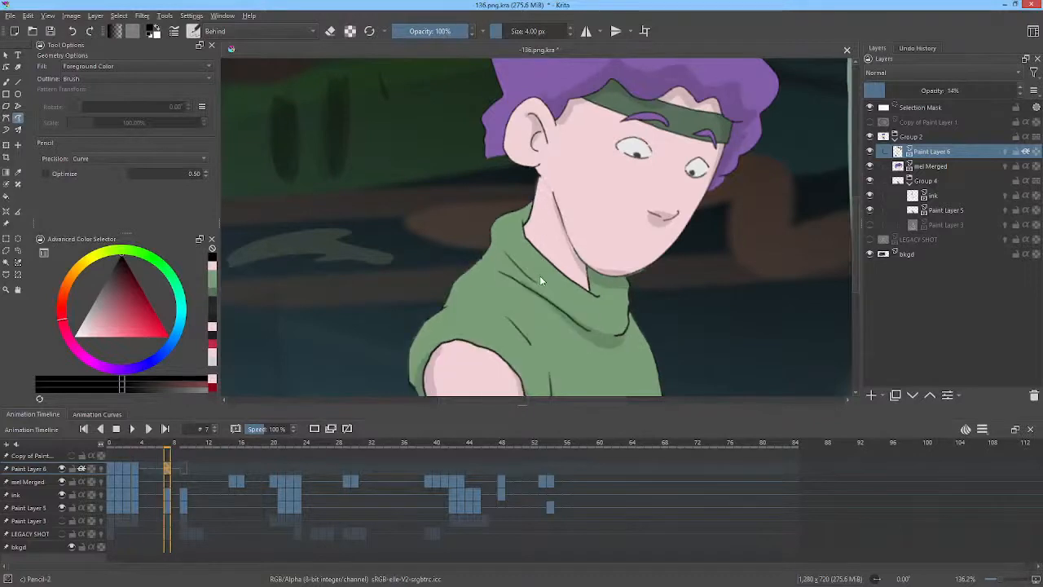
Paint a shadow on the shirt beside the collar on frame 7.
left_click_drag(504, 251, 527, 283)
left_click_drag(692, 302, 671, 233)
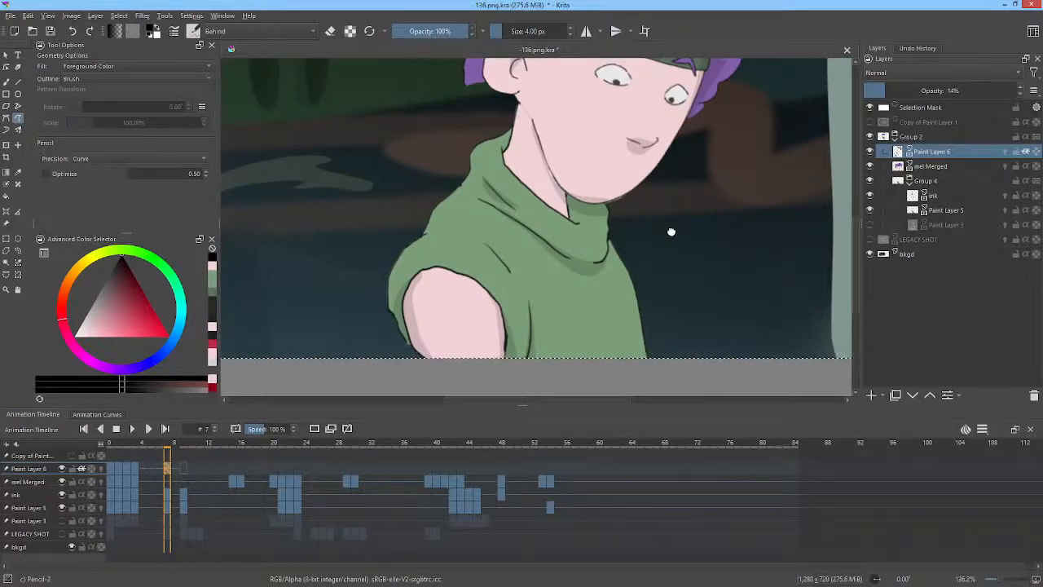
left_click_drag(720, 163, 710, 266)
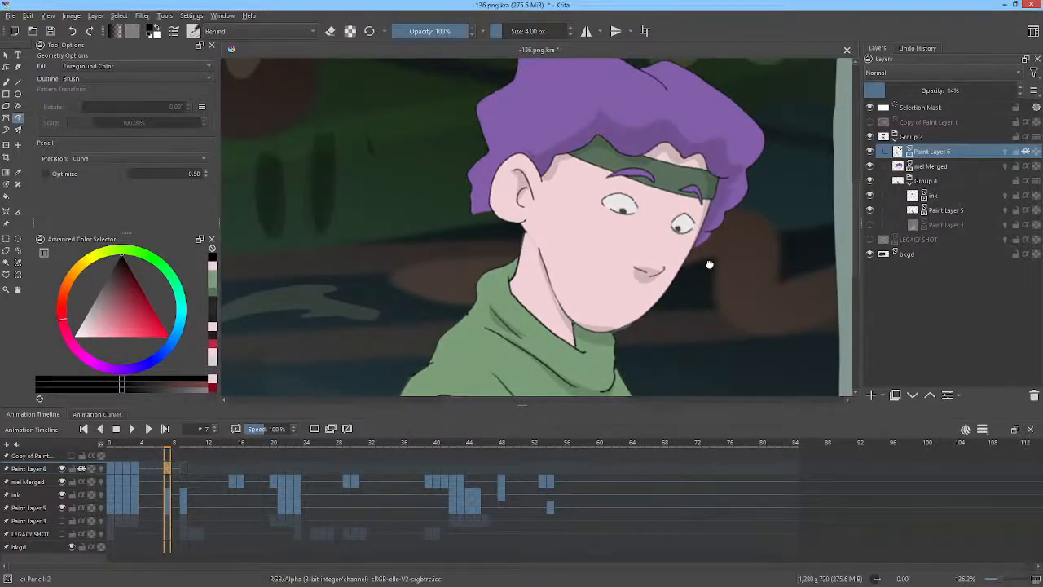
Go to frame 9 and paint a shadow under the collar fold, comparing with frame 7.
key("Right")
key("Right")
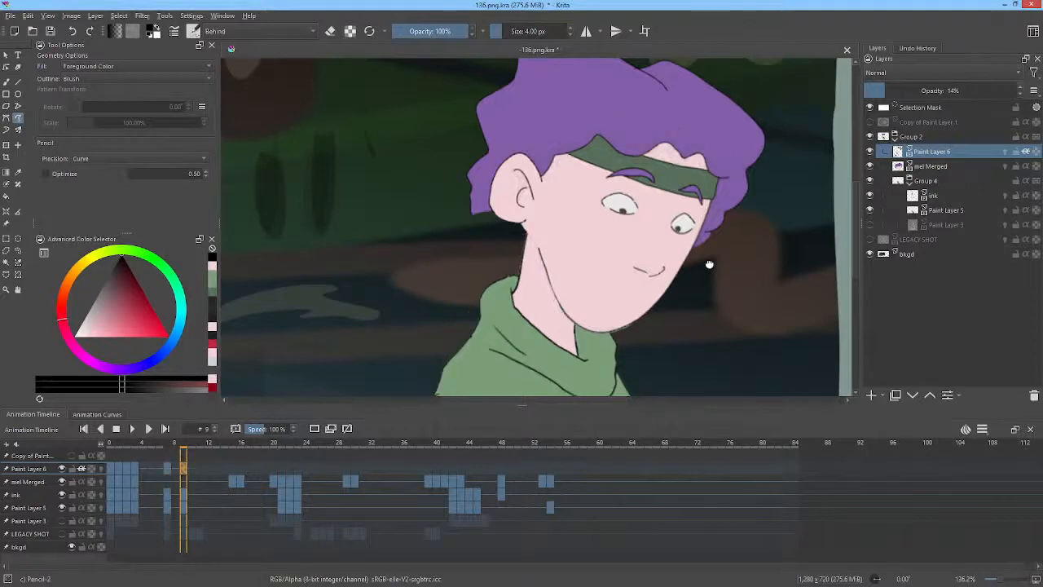
mouse_move(709, 263)
left_mouse_down()
mouse_move(630, 236)
mouse_move(600, 207)
mouse_move(630, 257)
mouse_move(676, 249)
left_mouse_up()
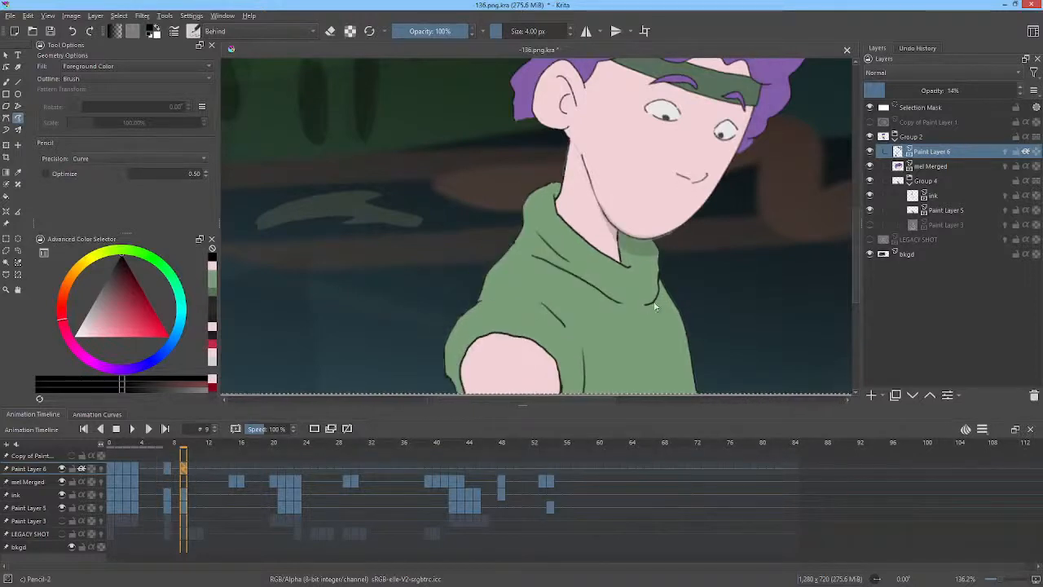
mouse_move(656, 296)
left_mouse_down()
mouse_move(611, 300)
mouse_move(554, 264)
mouse_move(622, 318)
mouse_move(658, 300)
left_mouse_up()
key("Left")
key("Right")
key("Left")
key("Right")
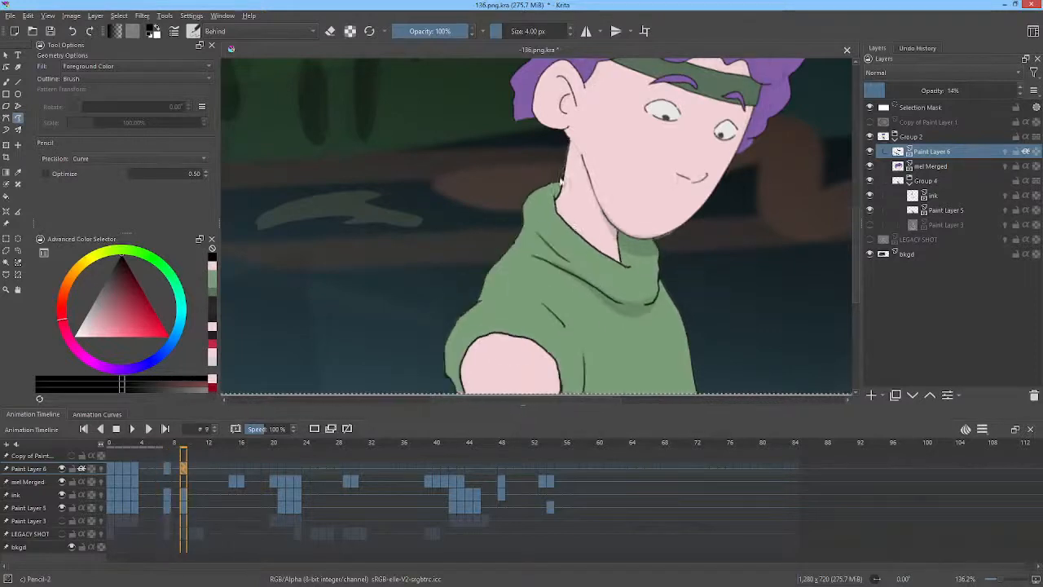
Paint shadows on the shirt and along the upper arm on frame 9.
mouse_move(569, 258)
left_mouse_down()
mouse_move(537, 234)
mouse_move(570, 261)
left_mouse_up()
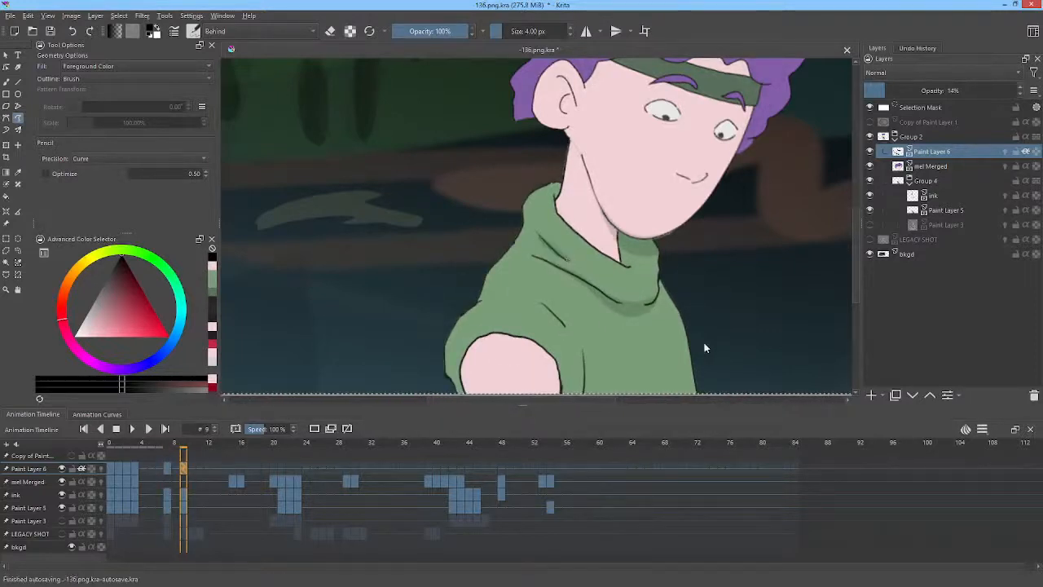
left_click_drag(719, 330, 730, 247)
key("Left")
key("Right")
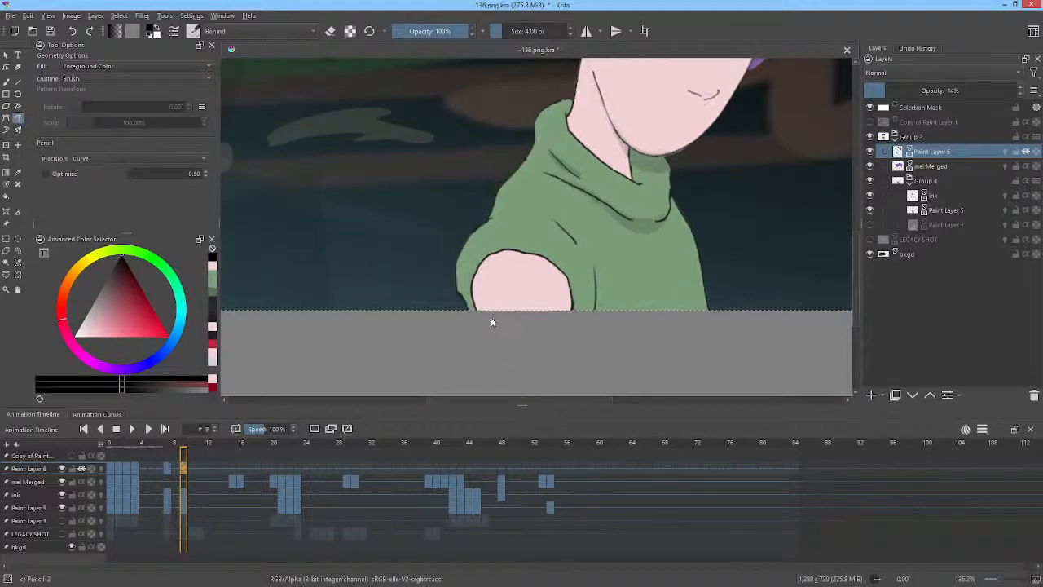
mouse_move(491, 317)
left_mouse_down()
mouse_move(484, 262)
mouse_move(463, 301)
left_mouse_up()
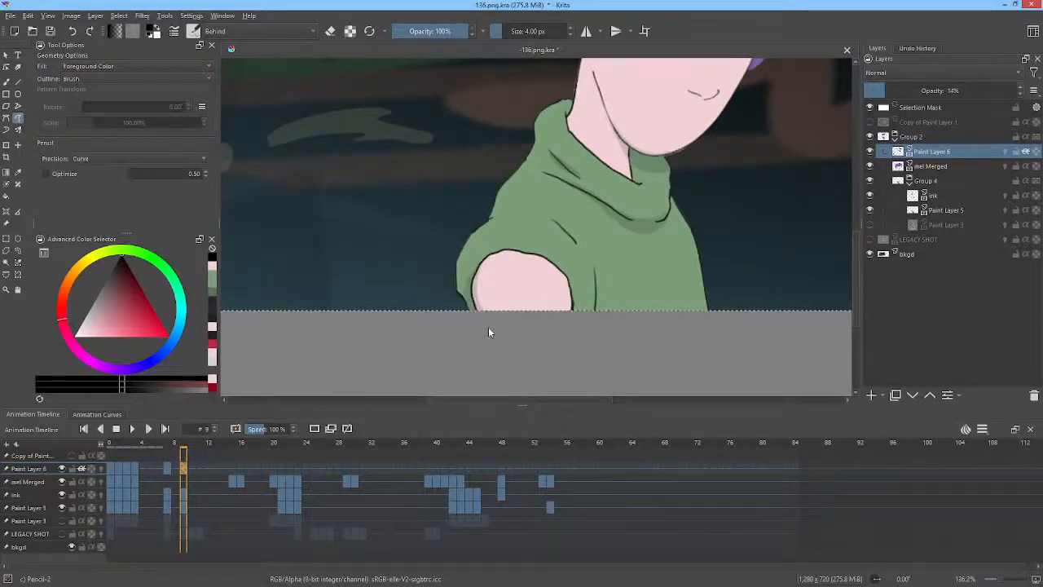
key("Left")
key("Right")
mouse_move(570, 318)
left_mouse_down()
mouse_move(559, 268)
mouse_move(565, 324)
mouse_move(576, 293)
mouse_move(565, 266)
left_mouse_up()
key("Left")
key("Right")
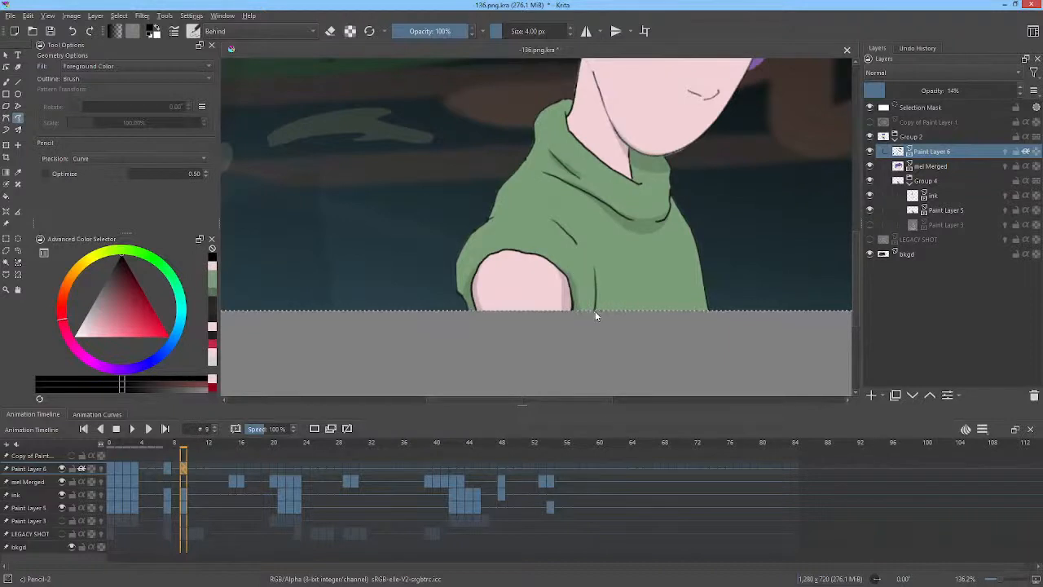
Paint a shadow along the neck under the jaw on frame 9, flipping between frames 7 and 9 to compare.
middle_click(698, 215)
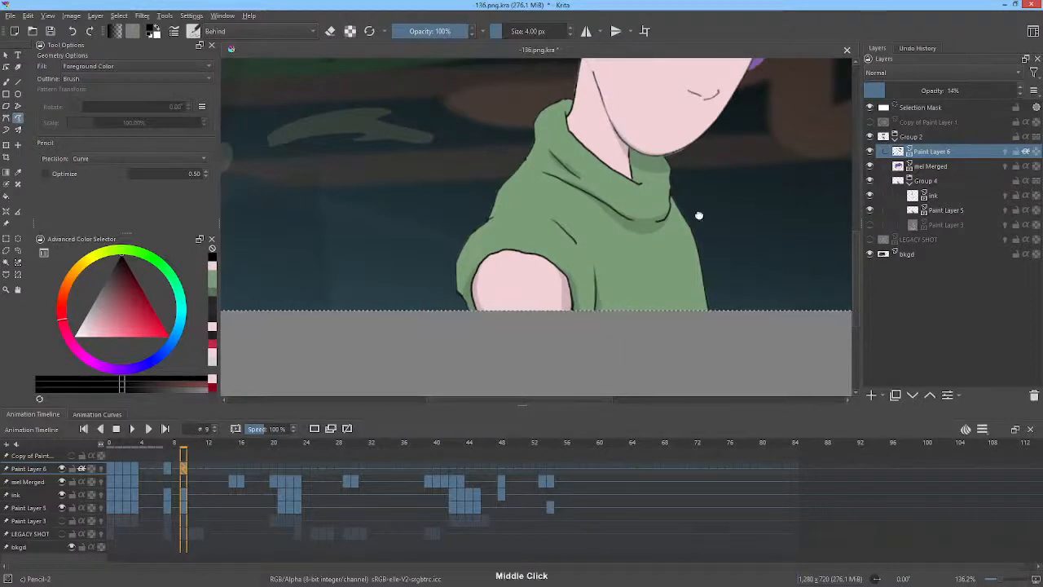
left_click_drag(698, 215, 633, 353)
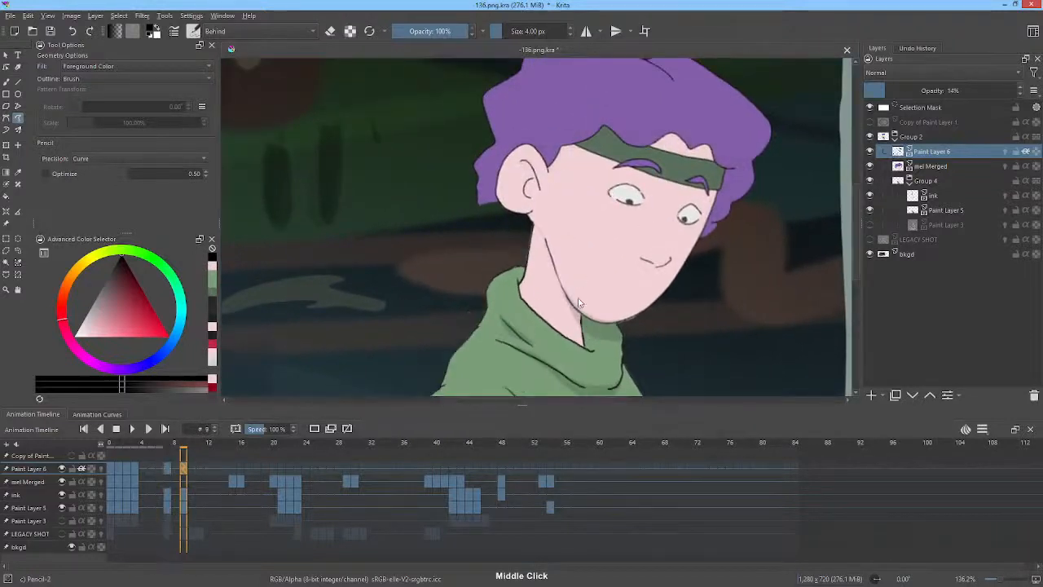
left_click_drag(580, 318, 546, 244)
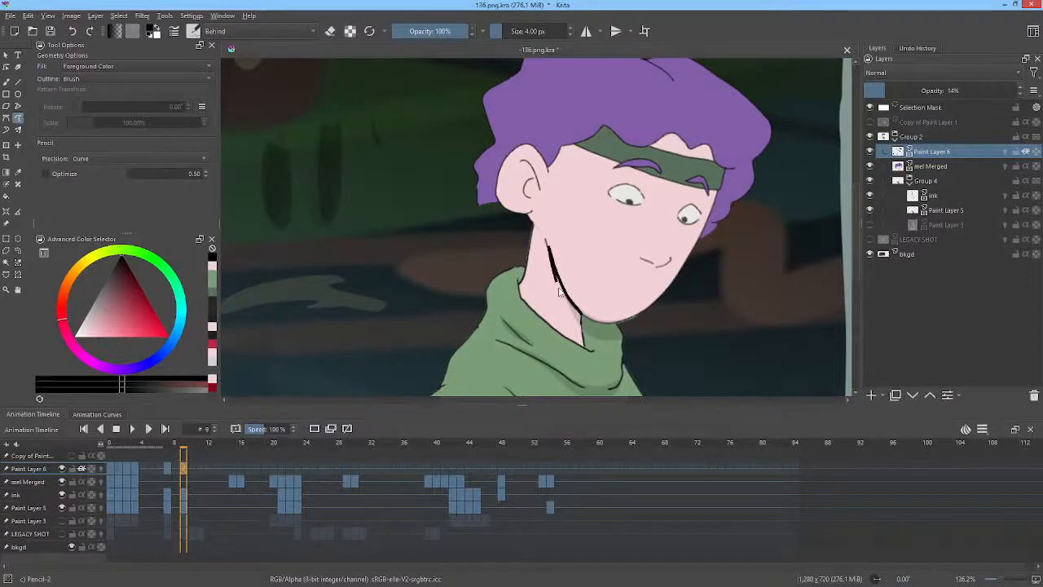
left_click_drag(559, 291, 590, 325)
key("Left")
key("Right")
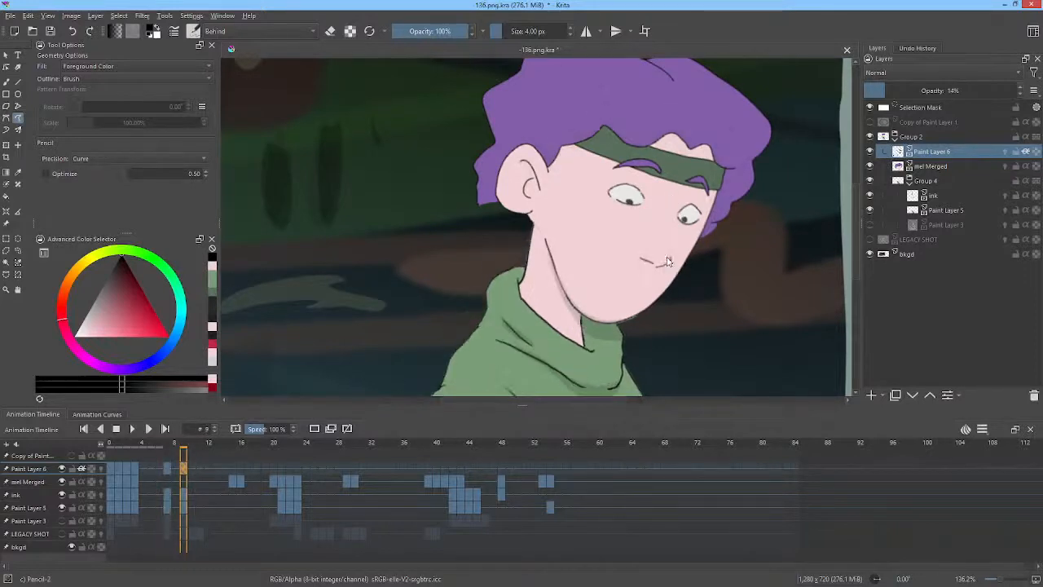
key("Left")
key("Right")
key("Left")
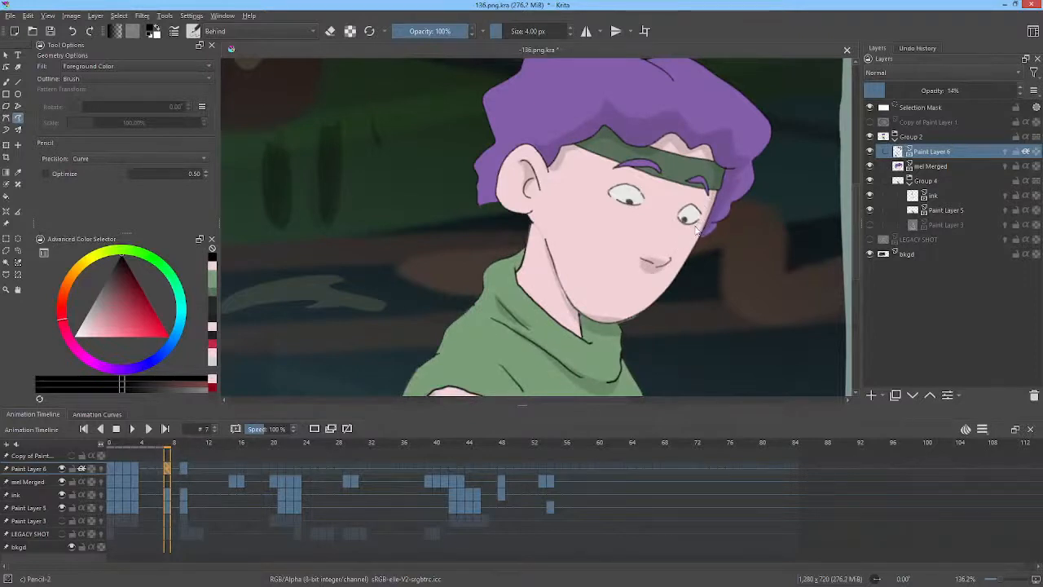
key("Right")
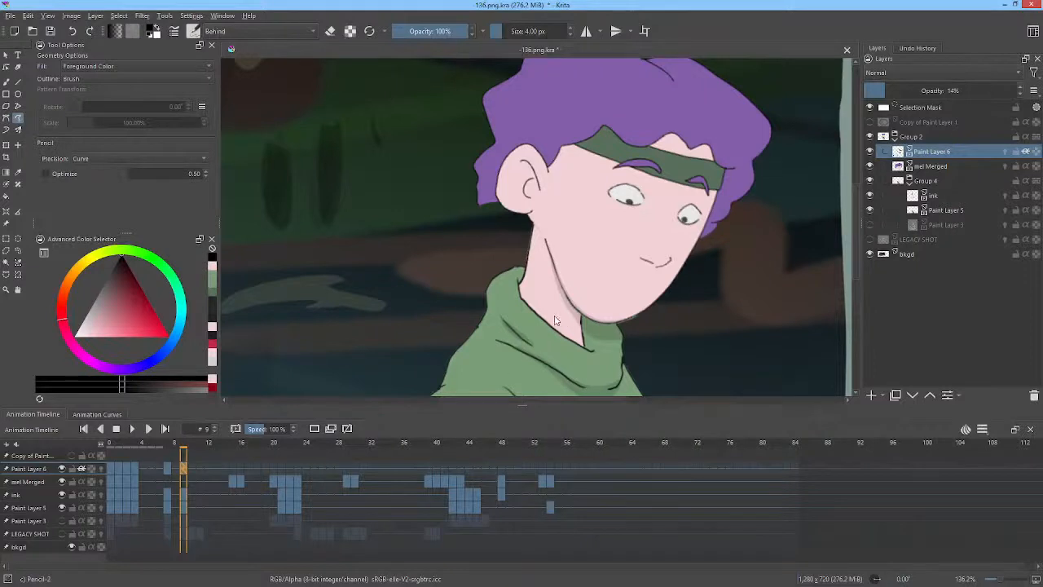
Rename the shading paint layer to SHD.
double_click(941, 151)
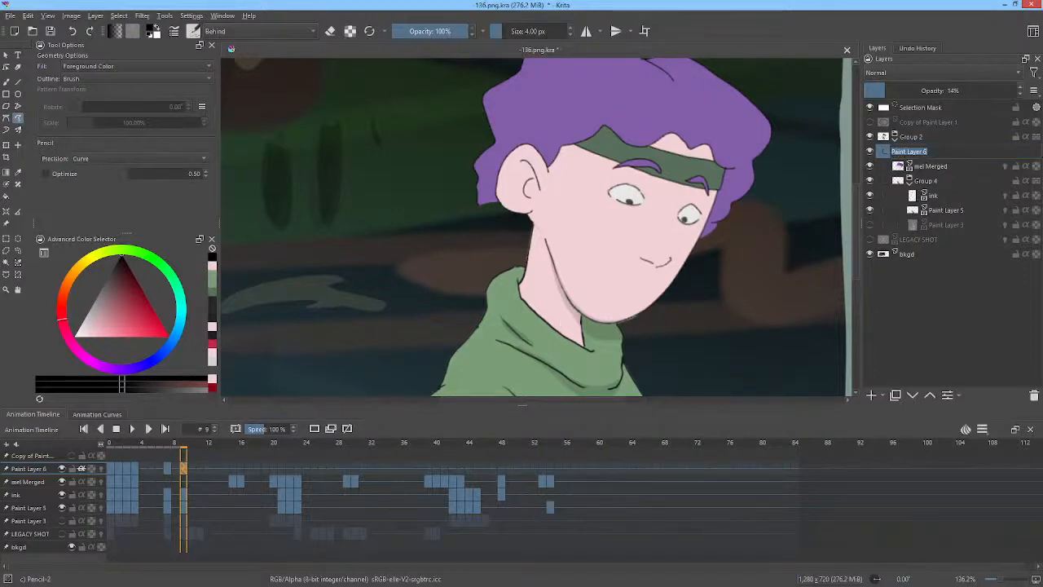
type("SHD")
key("Return")
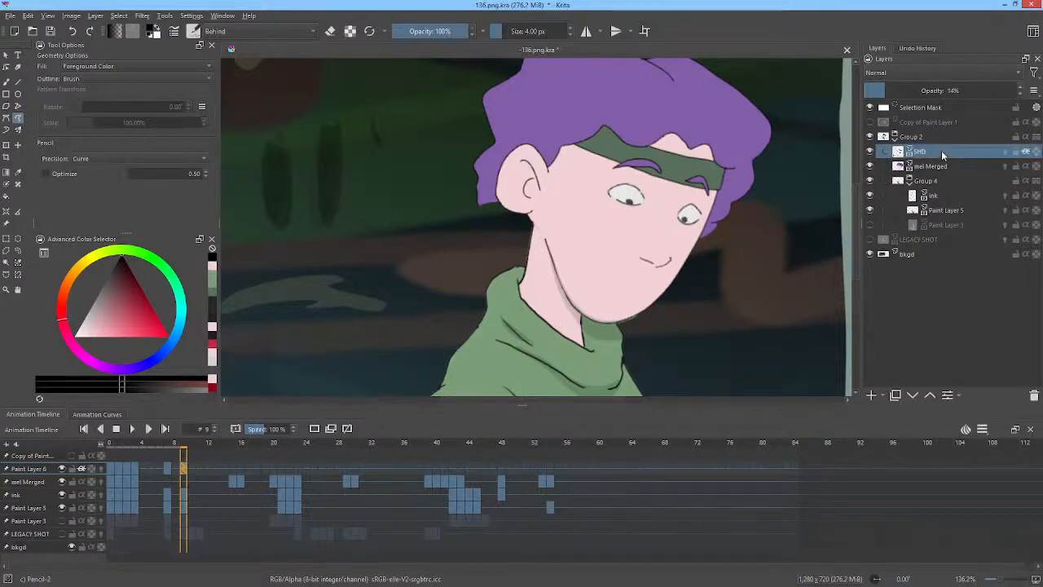
Select the SHD keyframes on frames 7 and 9 in the timeline to compare them.
left_click(166, 471)
left_click(184, 469)
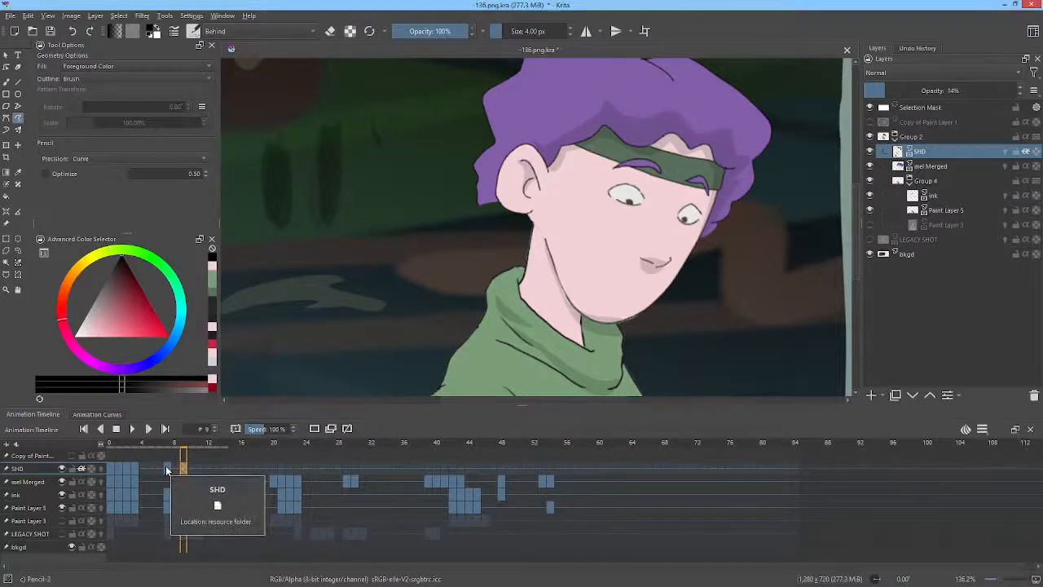
left_click(167, 470)
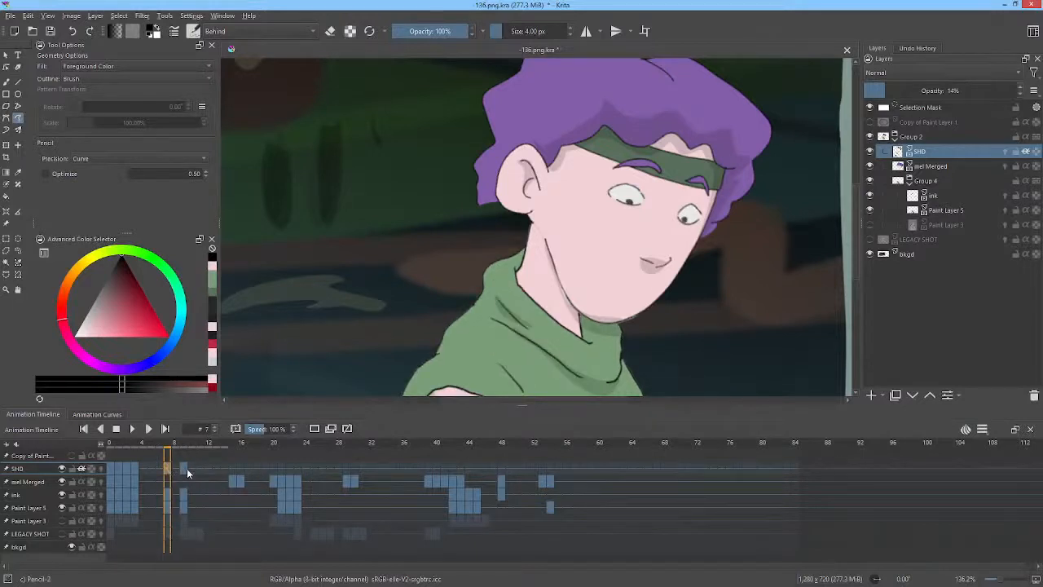
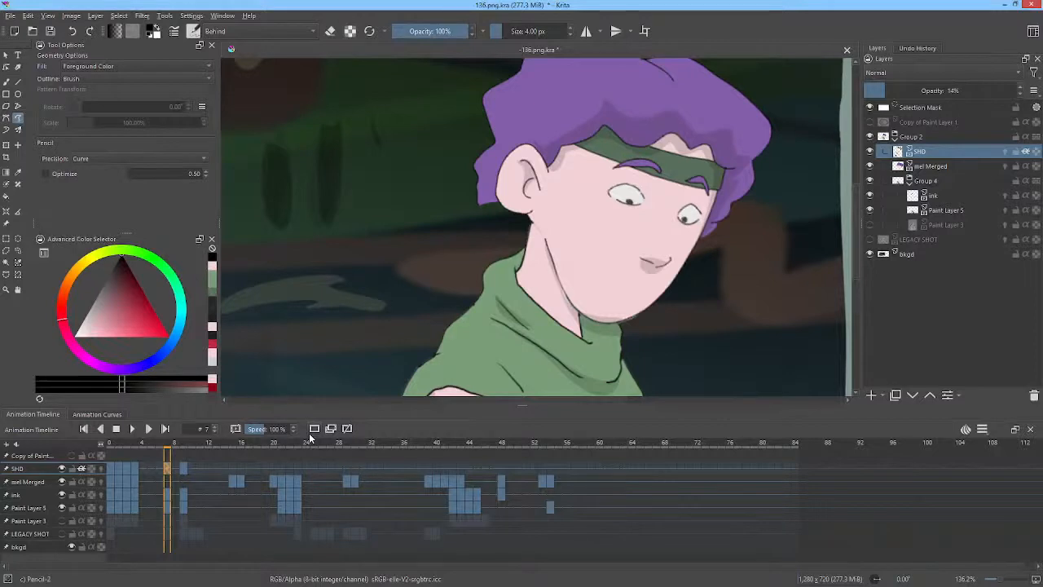
Erase part of the shirt shadow below the collar on frame 9 and touch up its lower edge, flipping back a frame to compare.
left_click_drag(716, 328, 712, 184)
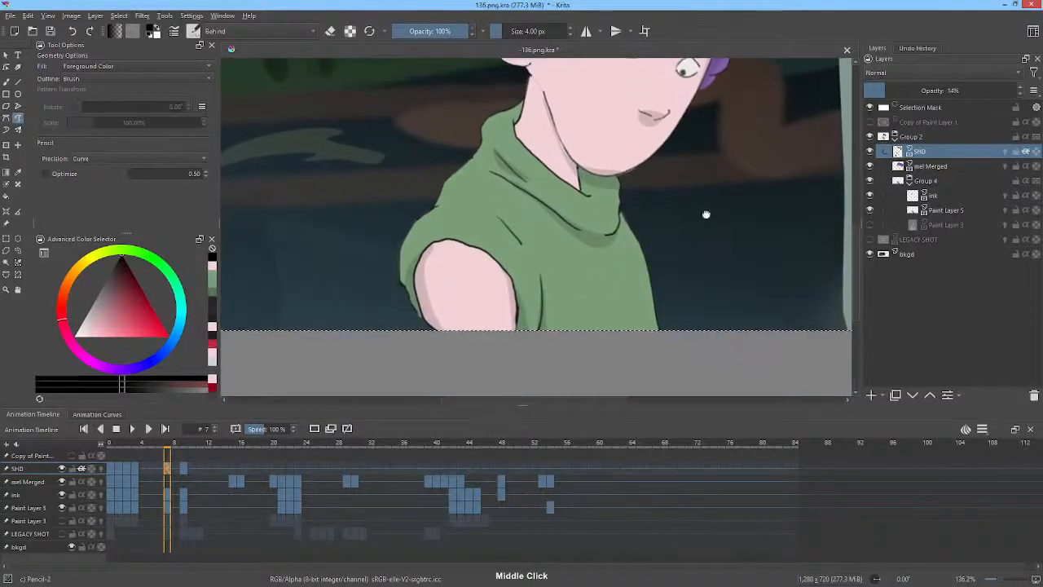
left_click(183, 470)
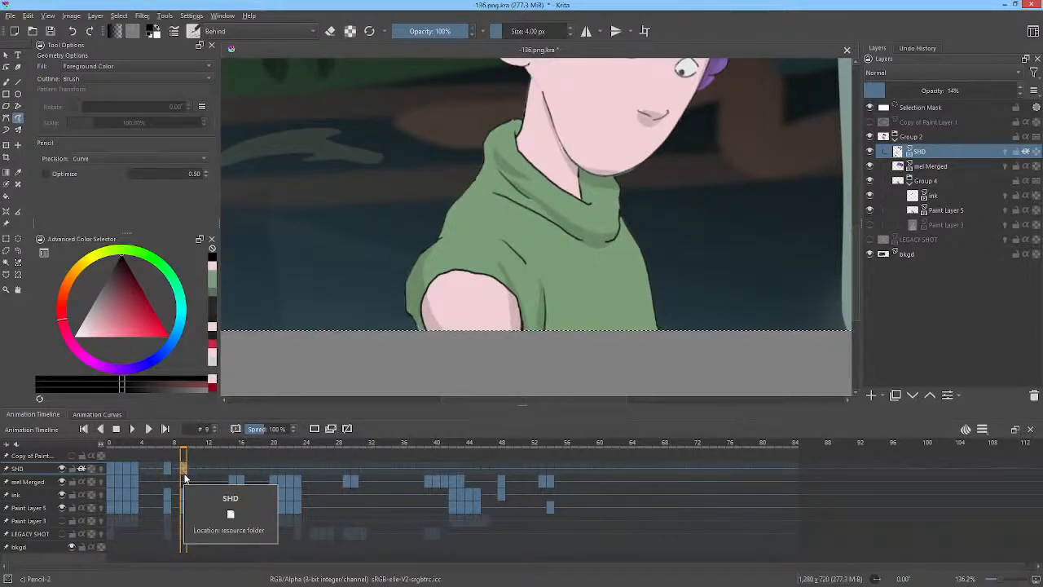
key("e")
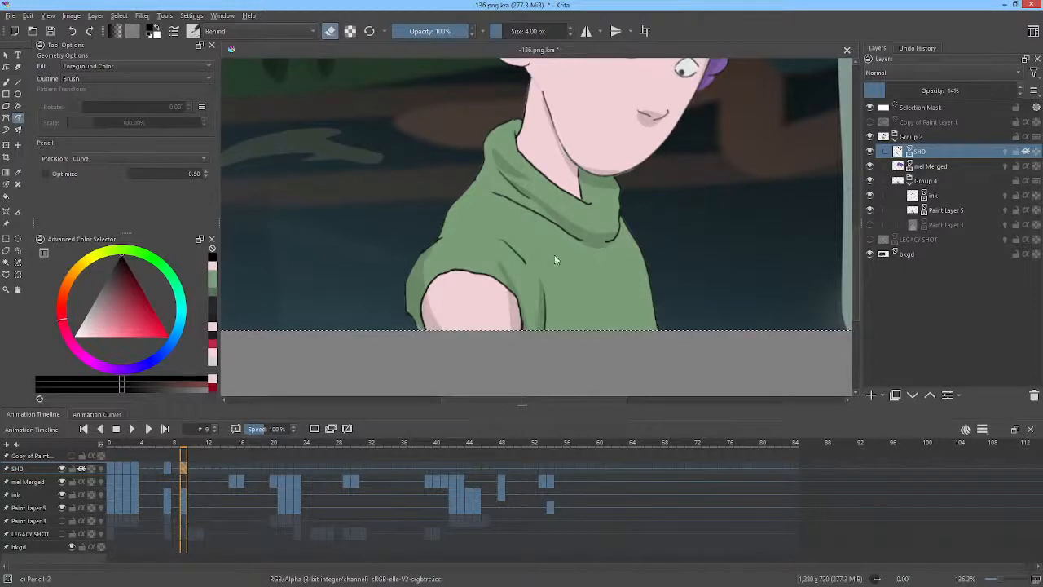
mouse_move(551, 247)
left_mouse_down()
mouse_move(347, 329)
mouse_move(558, 229)
left_mouse_up()
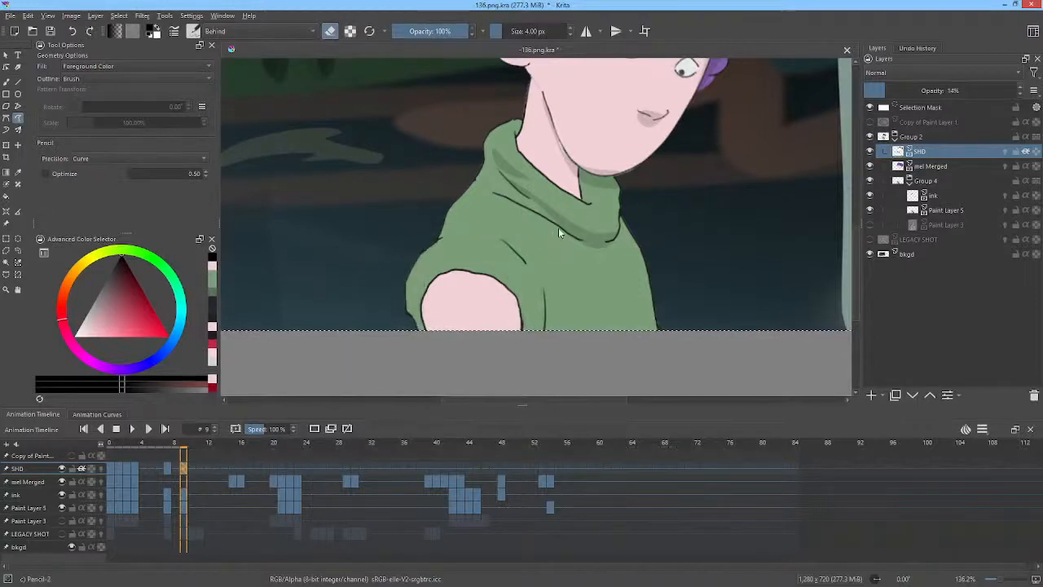
key("e")
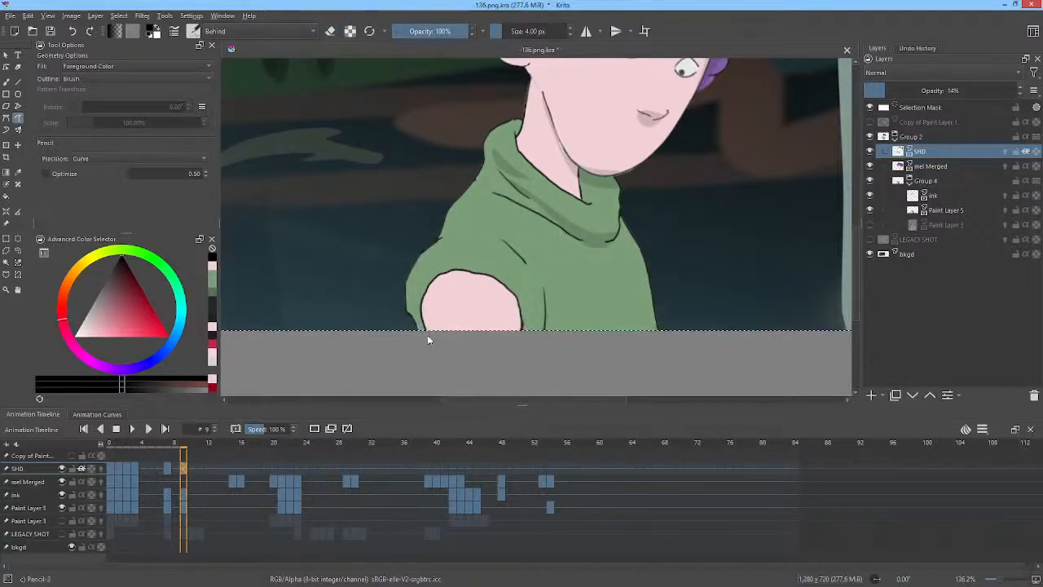
mouse_move(438, 334)
left_mouse_down()
mouse_move(428, 293)
mouse_move(425, 346)
mouse_move(435, 334)
left_mouse_up()
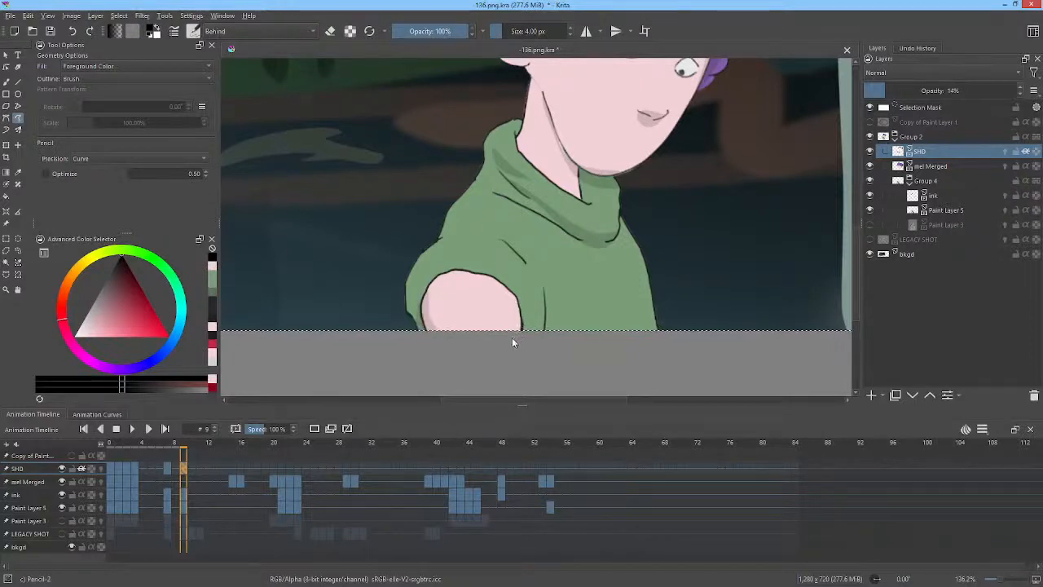
mouse_move(514, 339)
left_mouse_down()
mouse_move(508, 290)
mouse_move(523, 337)
left_mouse_up()
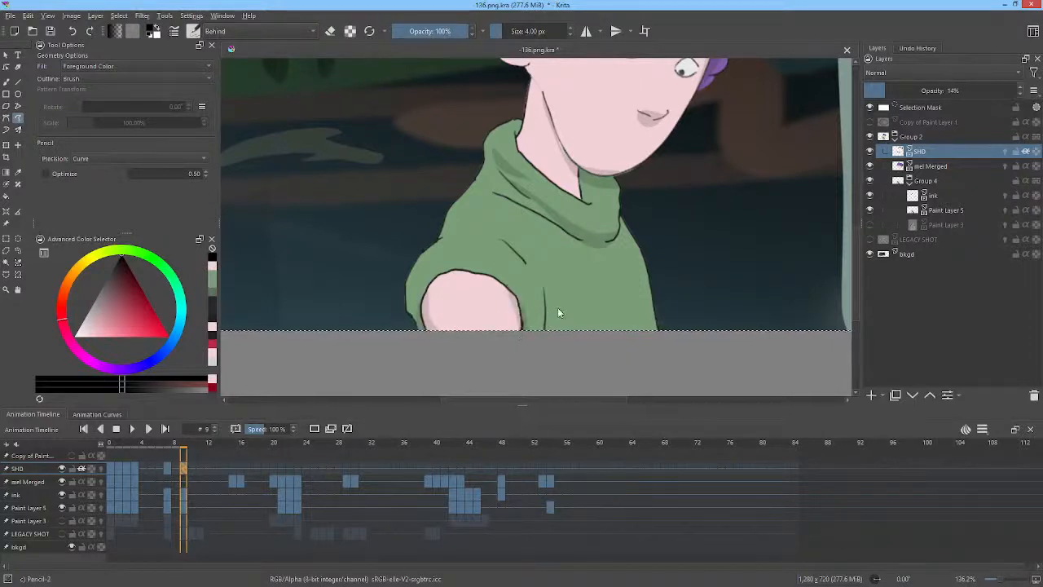
key("Left")
key("Left")
key("Right")
key("Right")
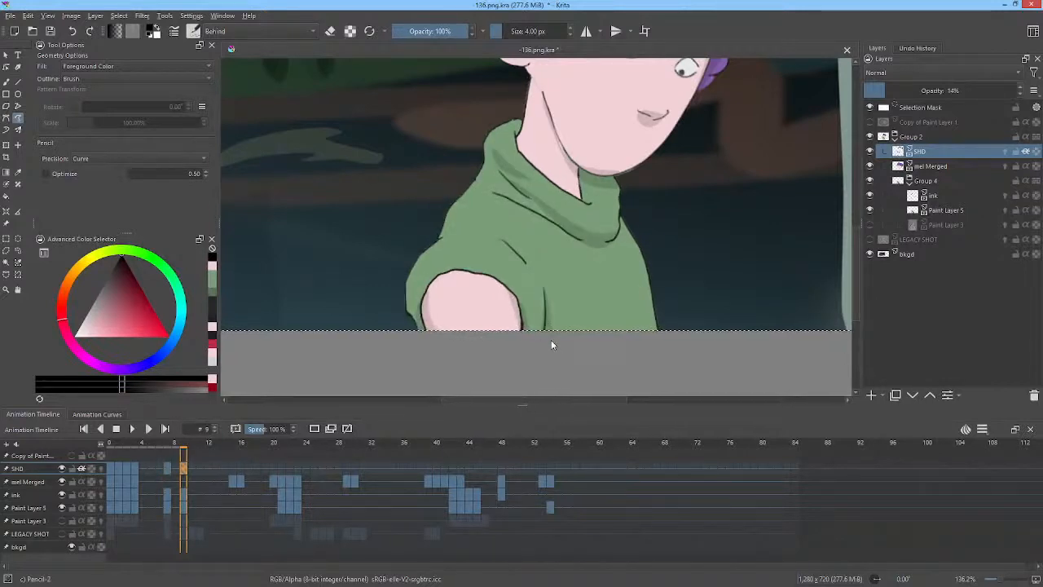
key("Left")
key("Right")
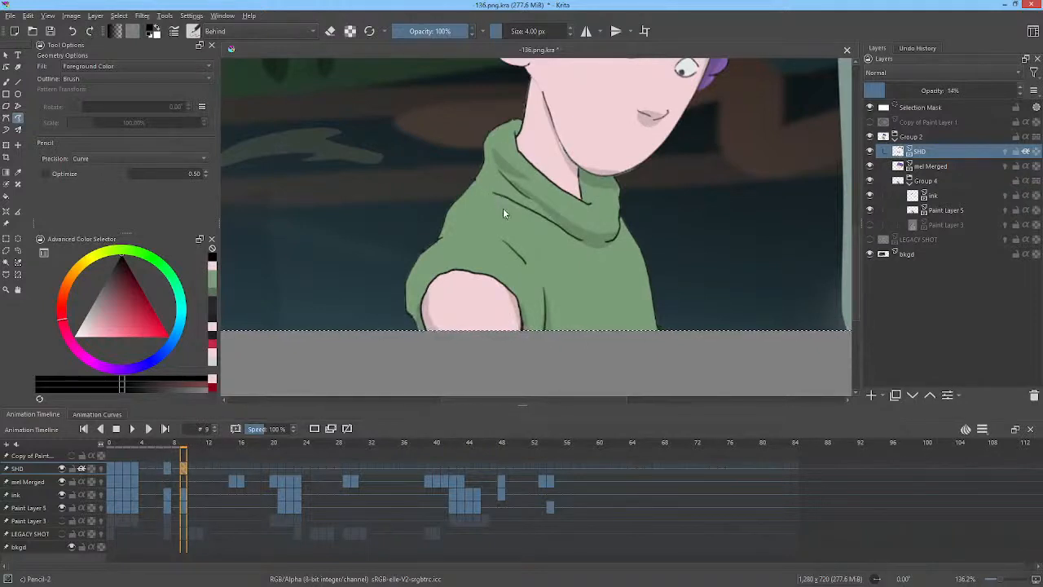
Reshape the shirt and collar shadows on frame 9 with the Transform tool's Liquify mode.
key("ctrl+t")
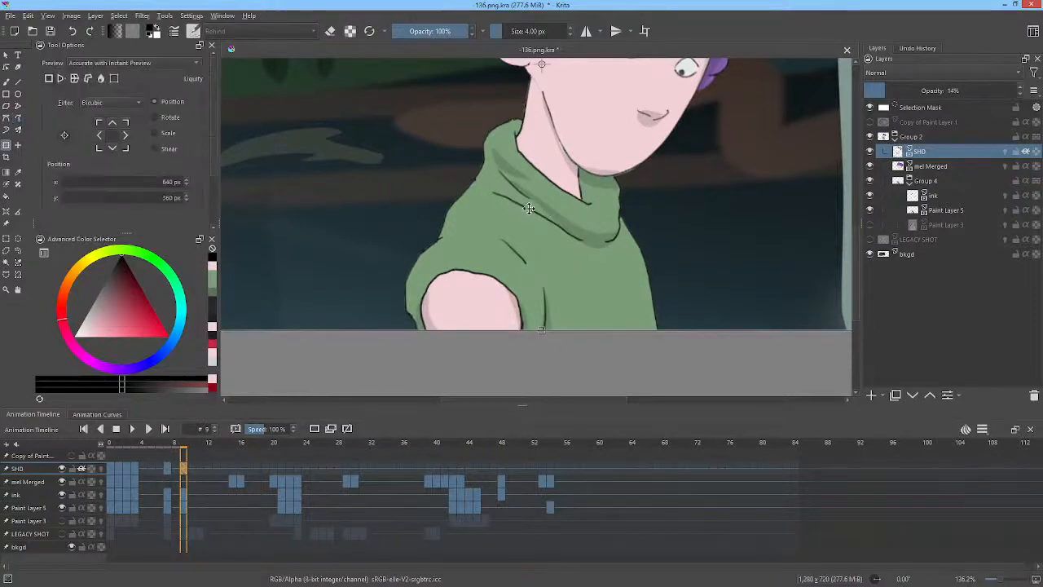
right_click(535, 212)
left_click(585, 278)
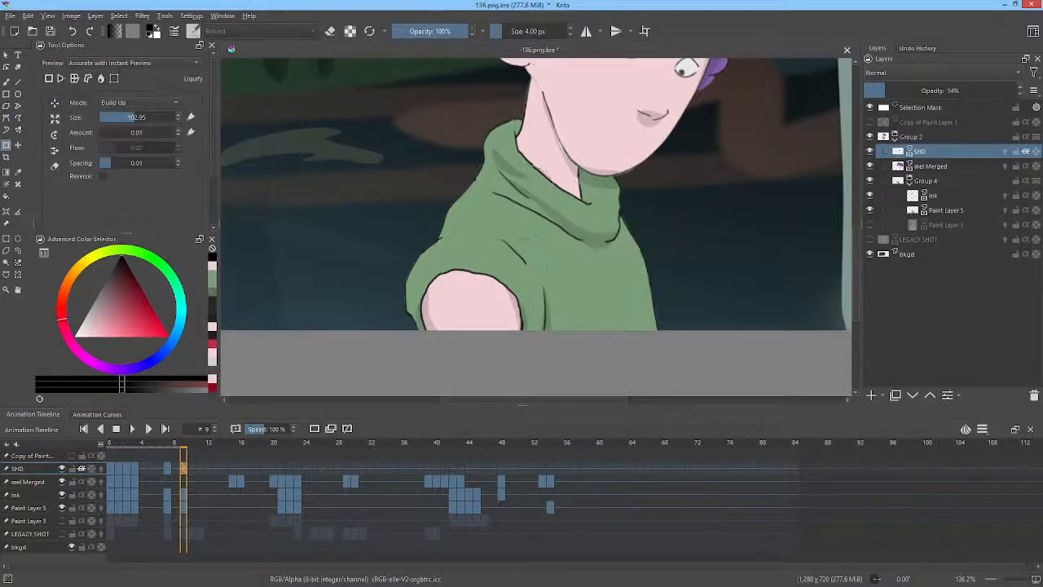
left_click_drag(508, 170, 528, 207)
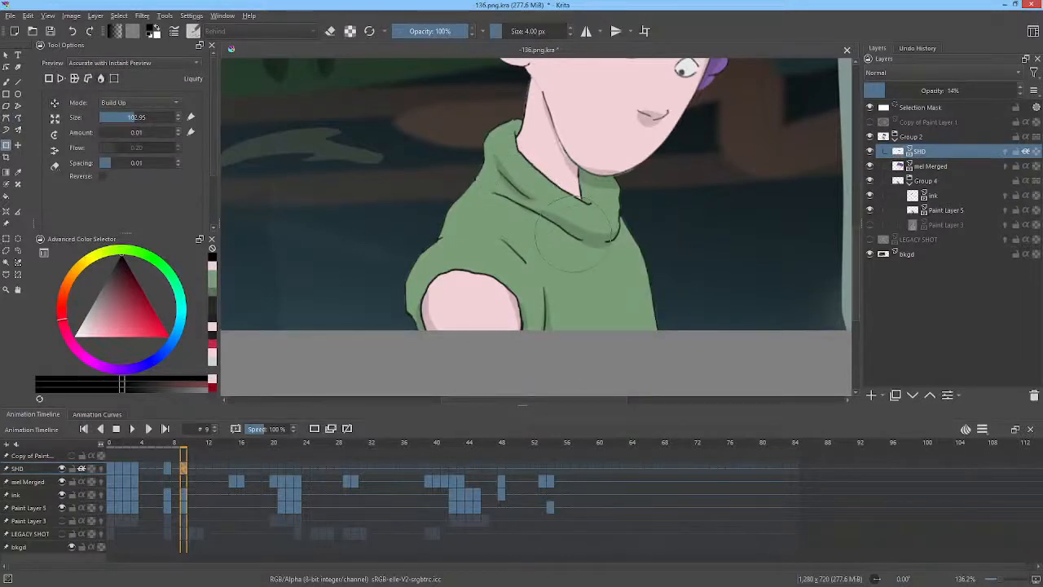
left_click_drag(574, 235, 575, 254)
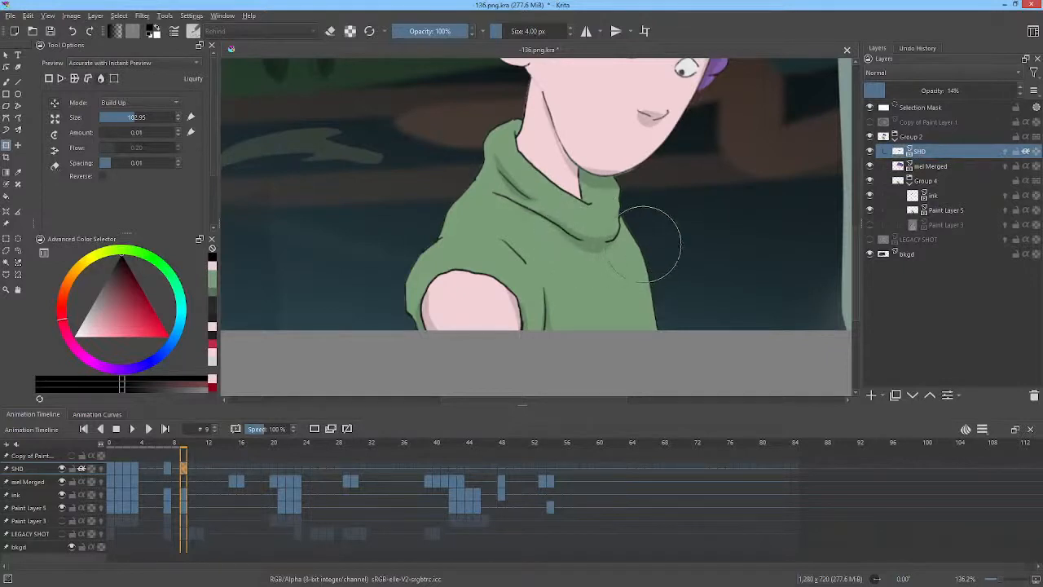
left_click_drag(601, 151, 601, 152)
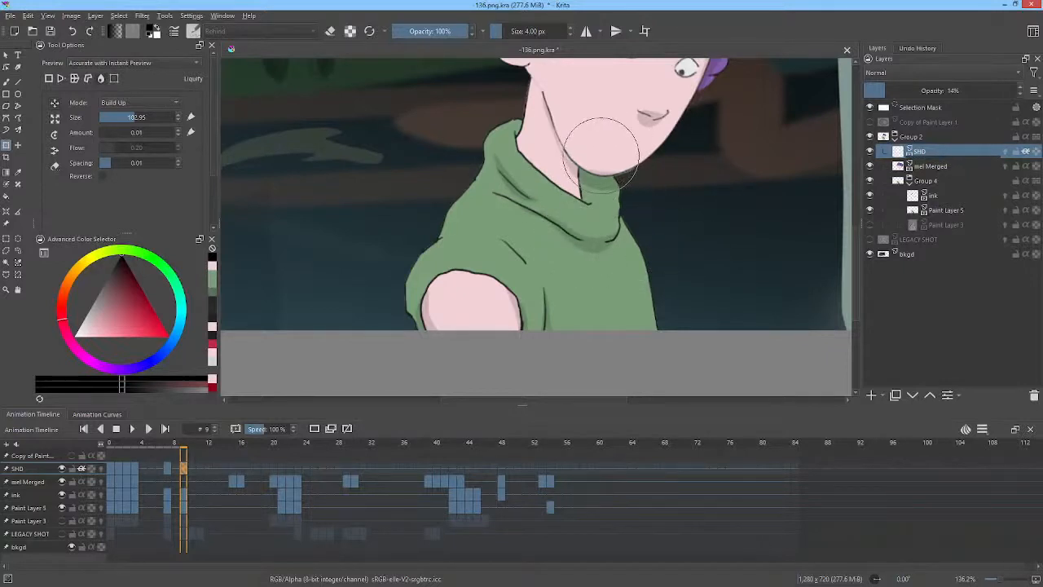
scroll(715, 131, "down", 2)
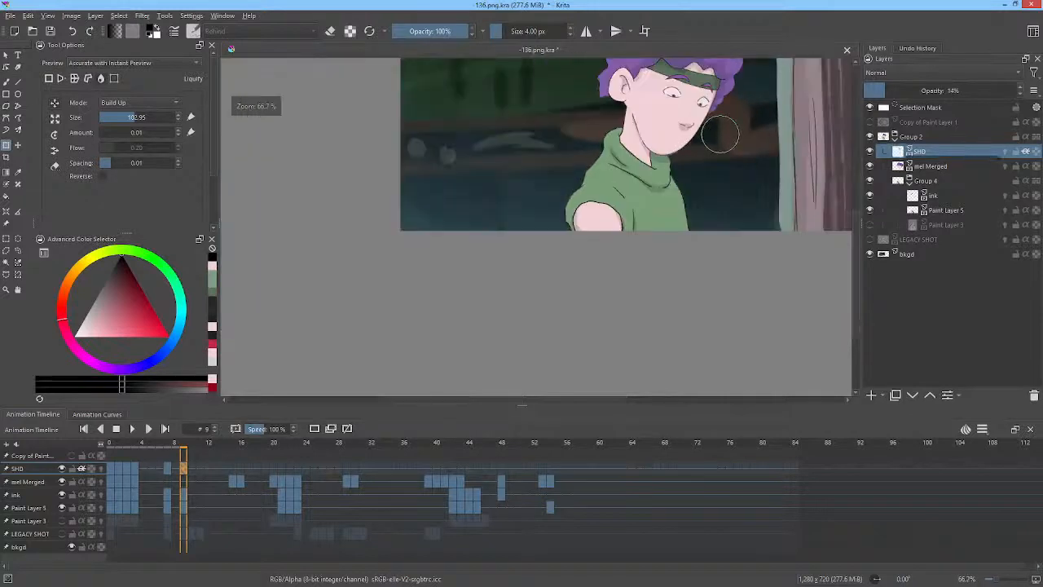
left_click_drag(719, 134, 628, 209)
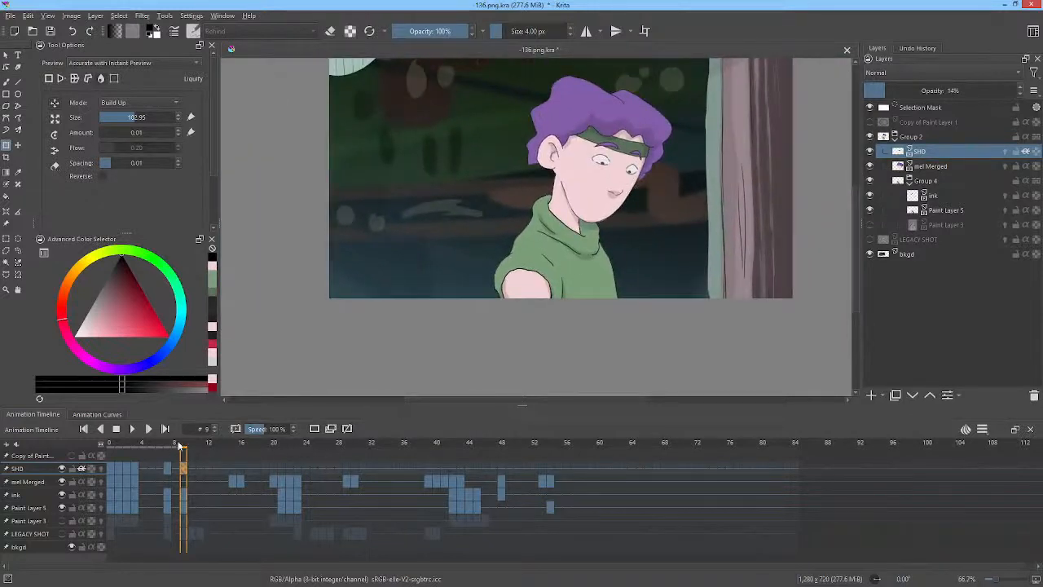
Go to frame 21 on the SHD layer and compare it with frame 9 using the pencil brush.
left_click_drag(179, 447, 266, 451)
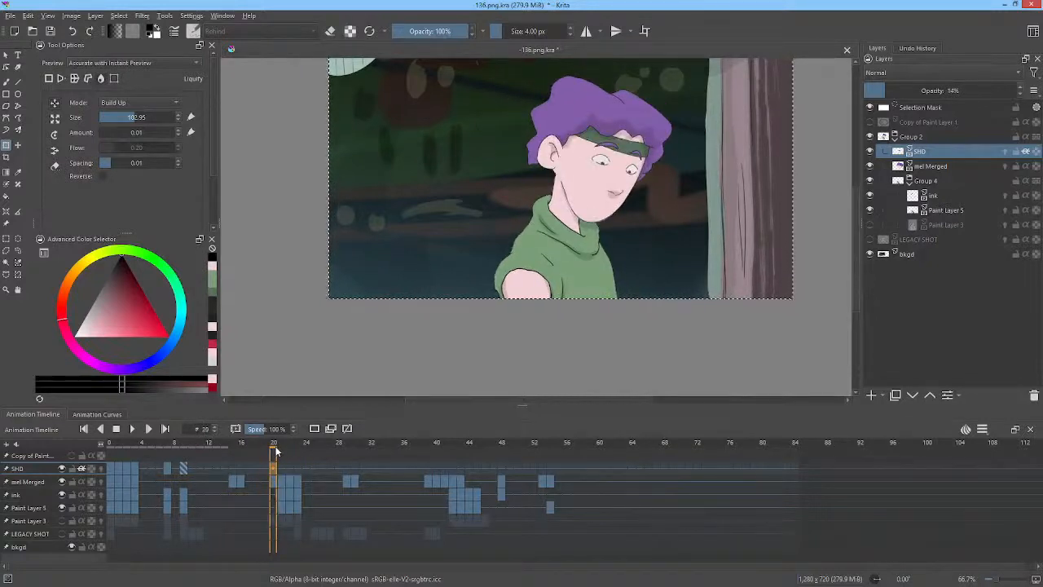
left_click_drag(276, 450, 284, 450)
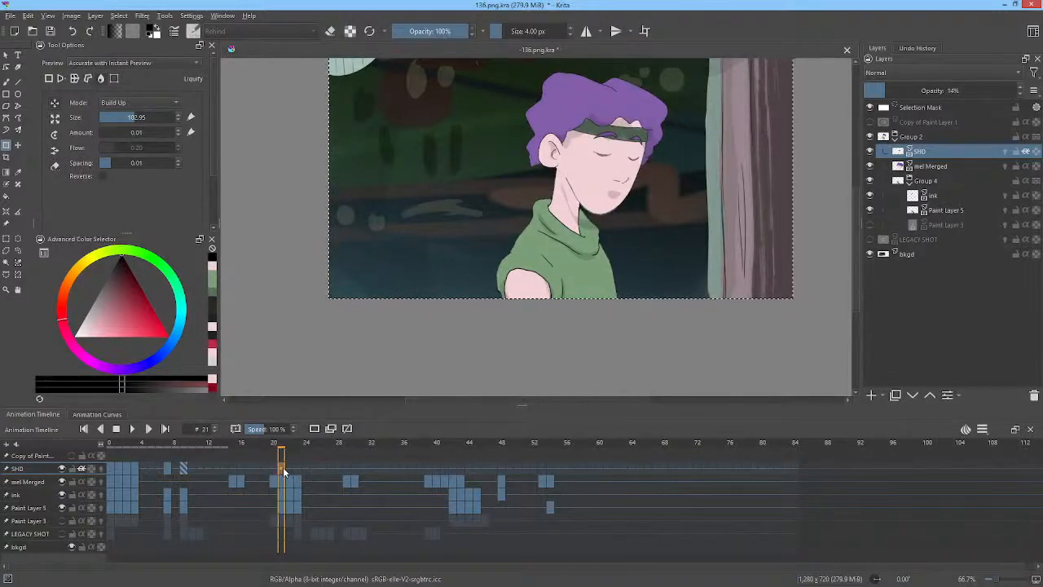
left_click(274, 469)
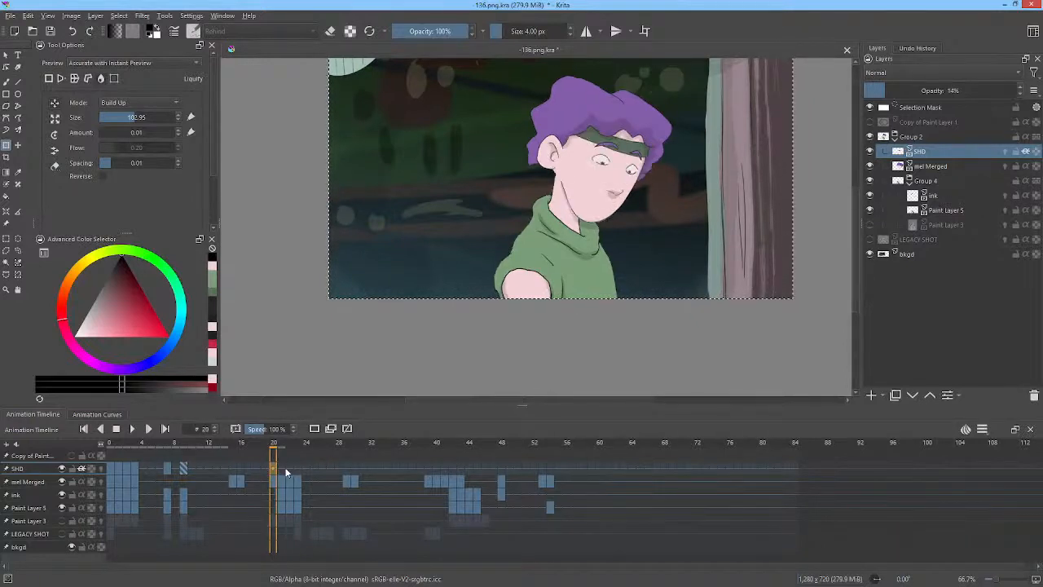
left_click(282, 470)
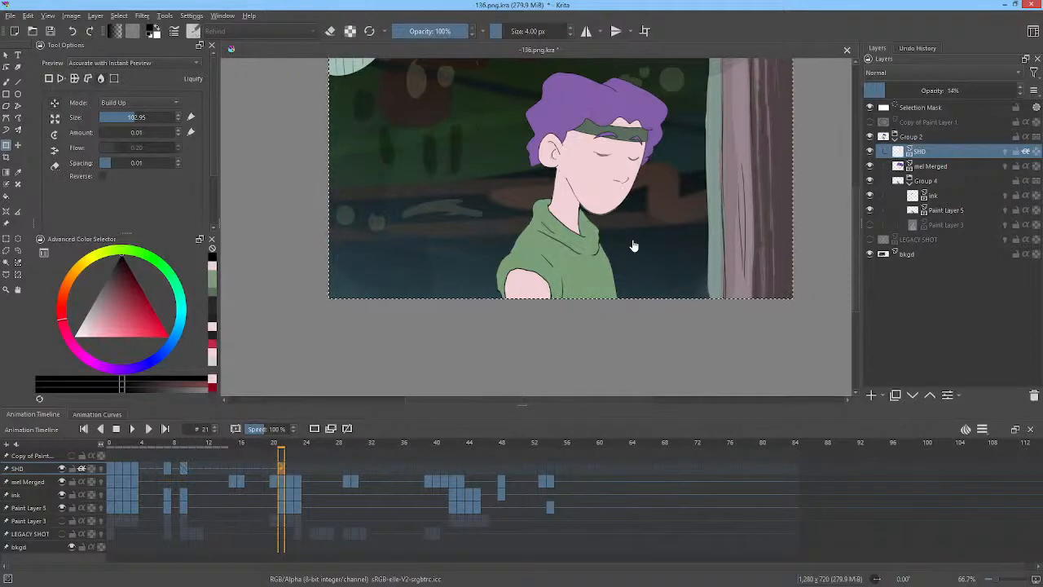
key("b")
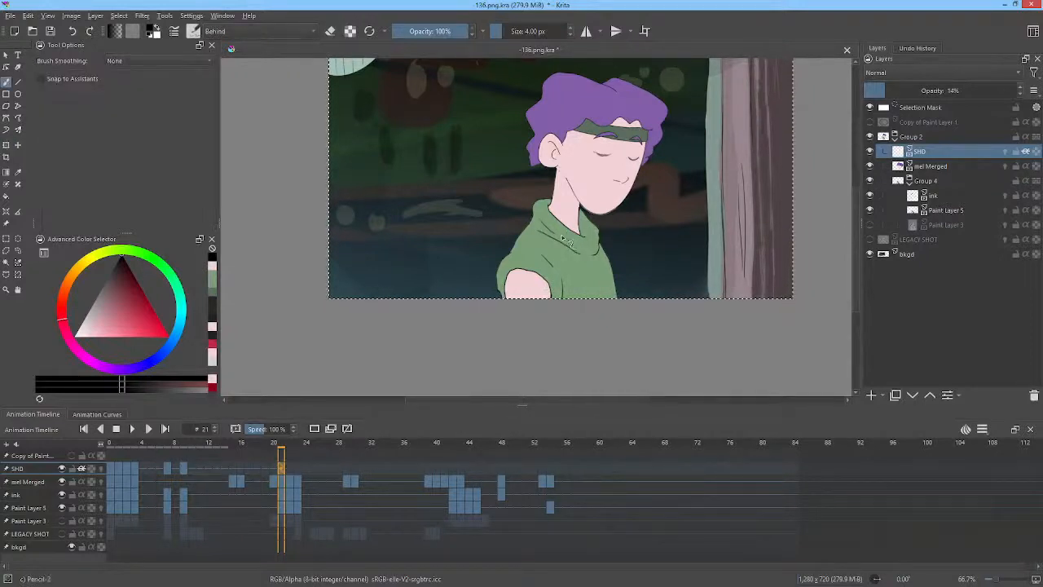
key("p")
left_click_drag(560, 220, 592, 232)
key("Down")
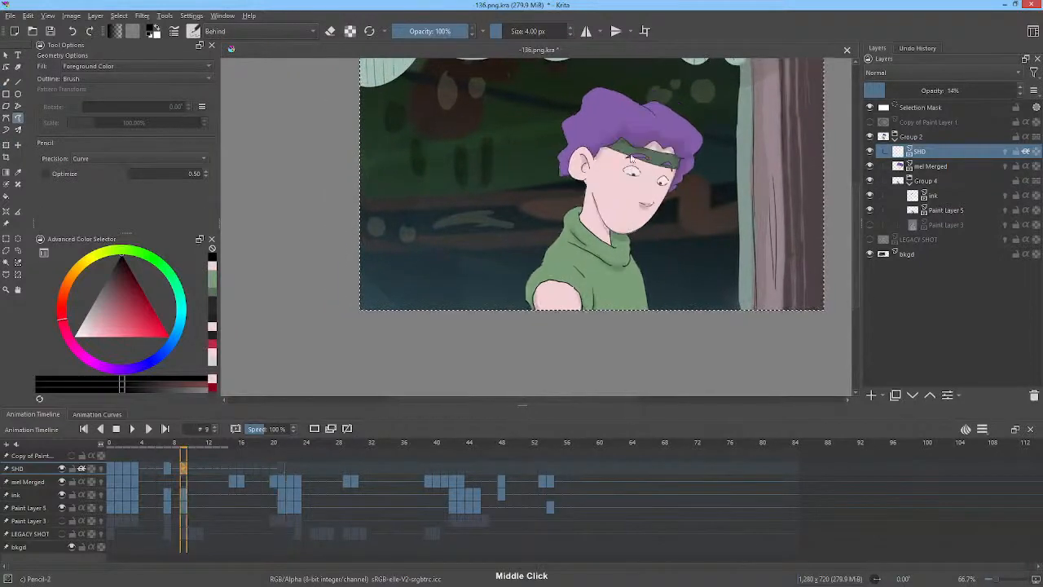
key("Up")
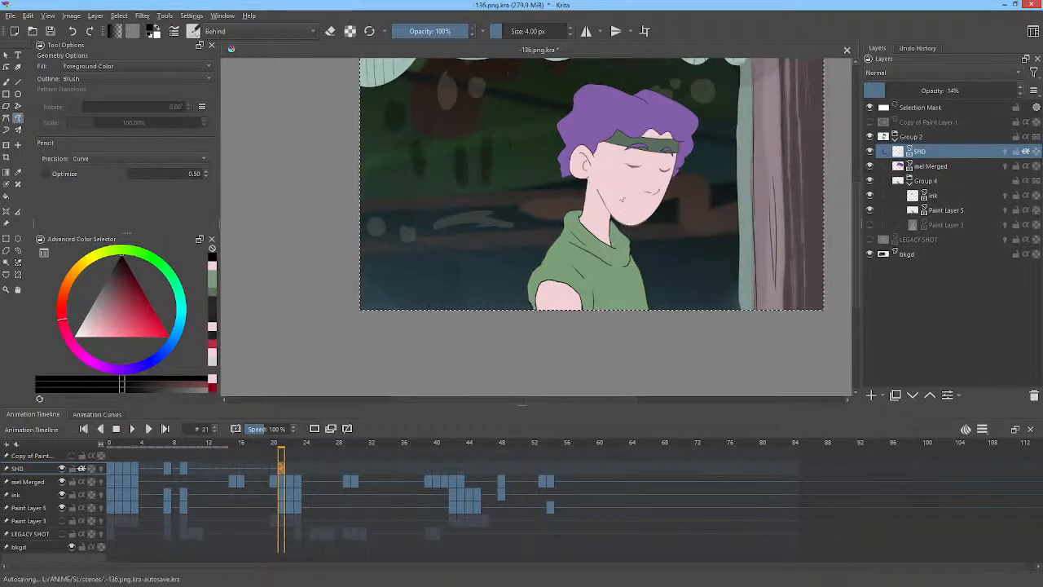
scroll(656, 188, "up", 3)
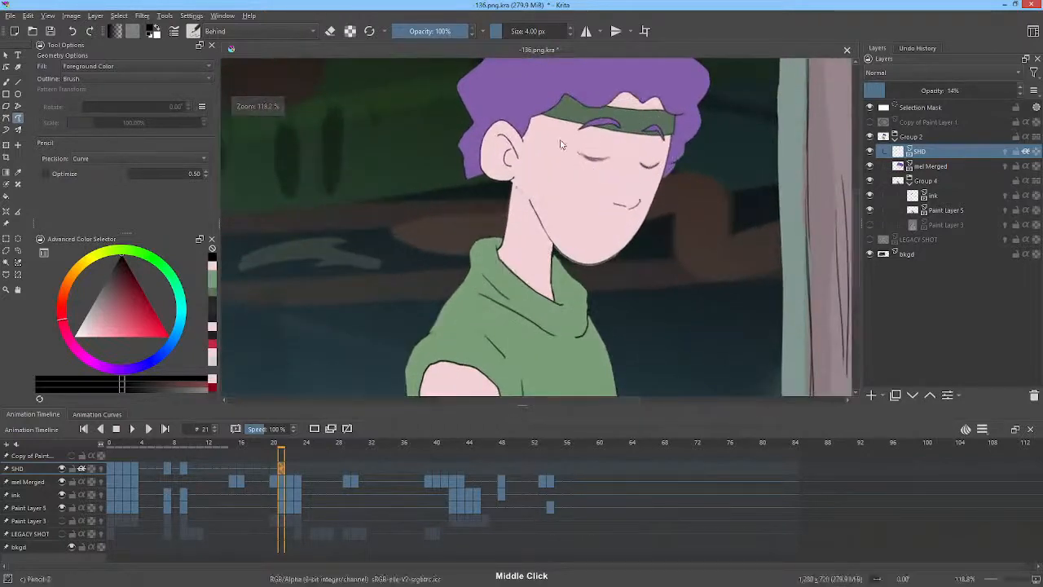
key("Down")
key("Up")
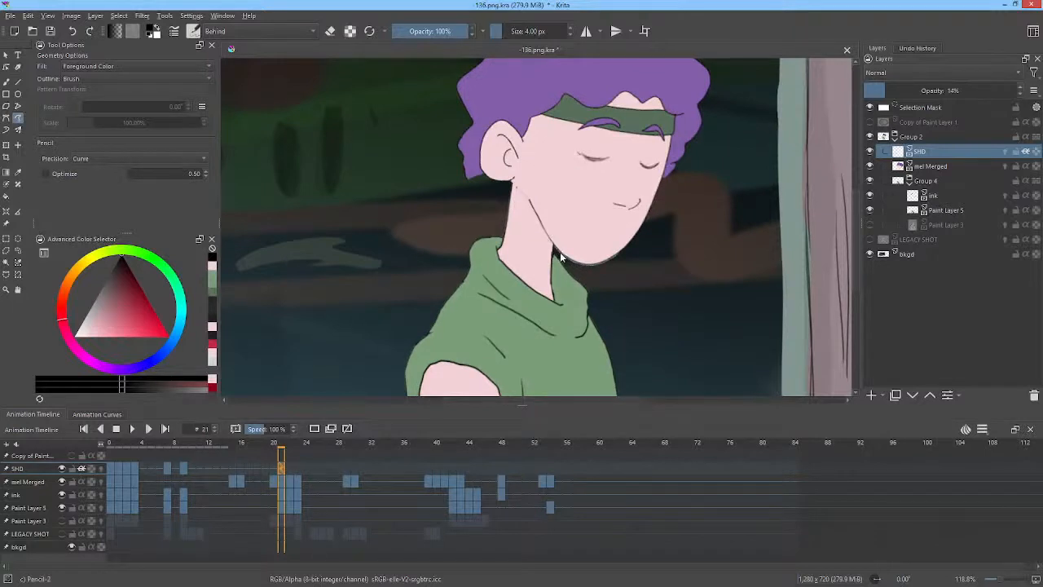
Paint a shadow on the neck under the jaw on frame 21, comparing it with frame 9.
left_click_drag(548, 235, 534, 209)
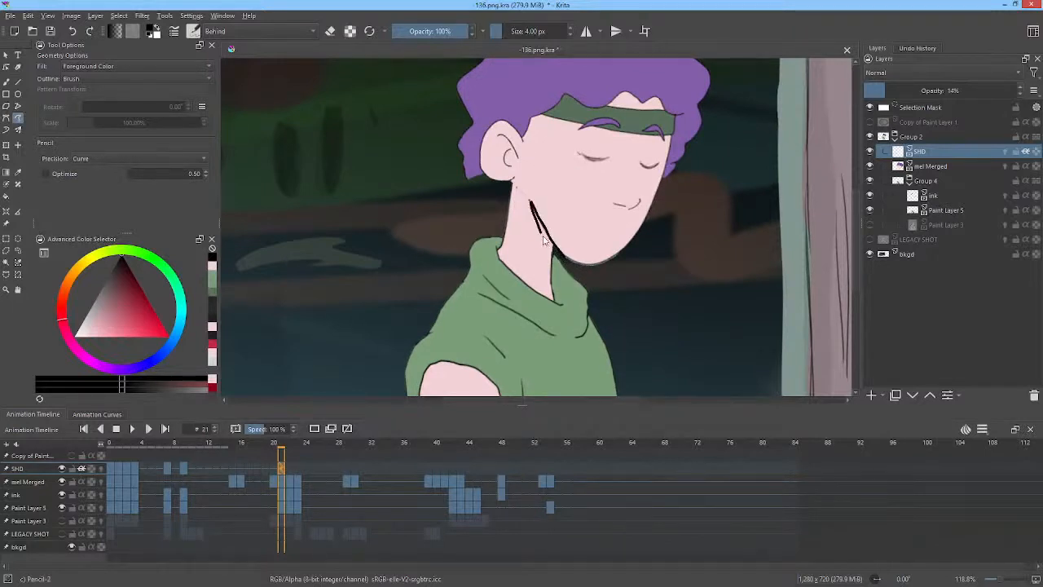
key("ctrl+z")
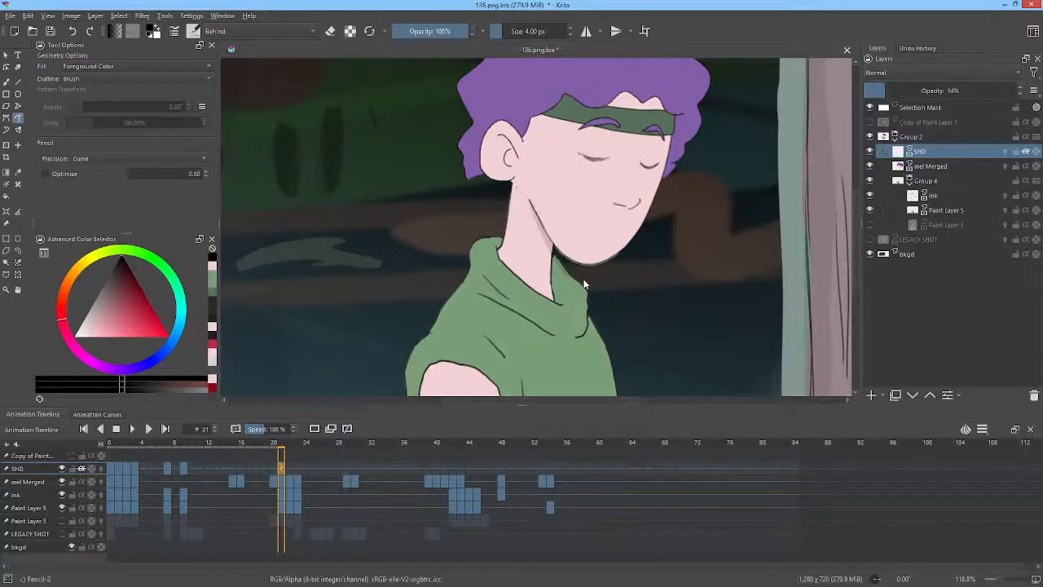
key("Down")
key("Up")
left_click_drag(554, 269, 557, 276)
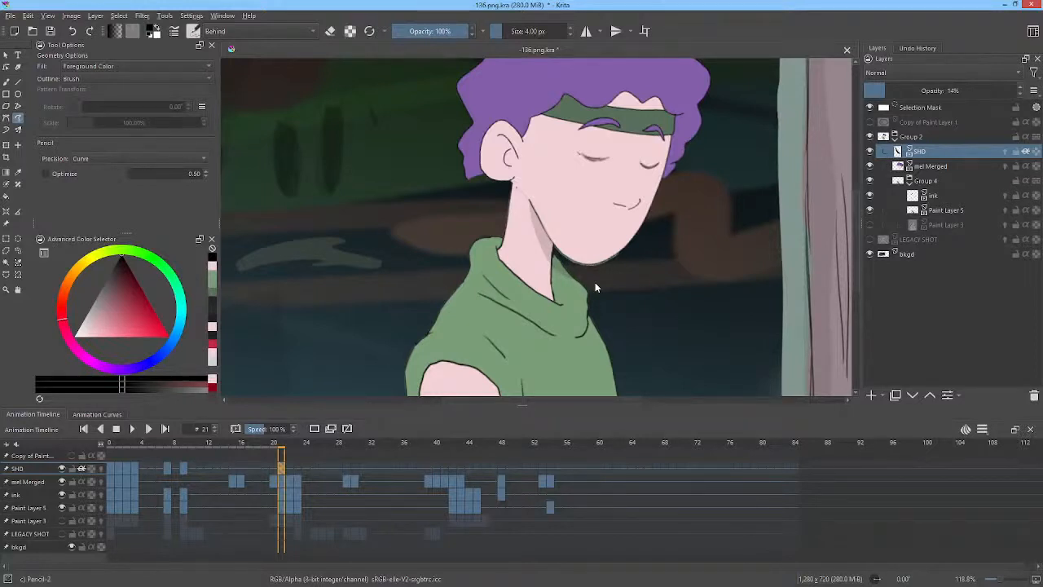
left_click_drag(648, 274, 689, 243)
key("Down")
key("Up")
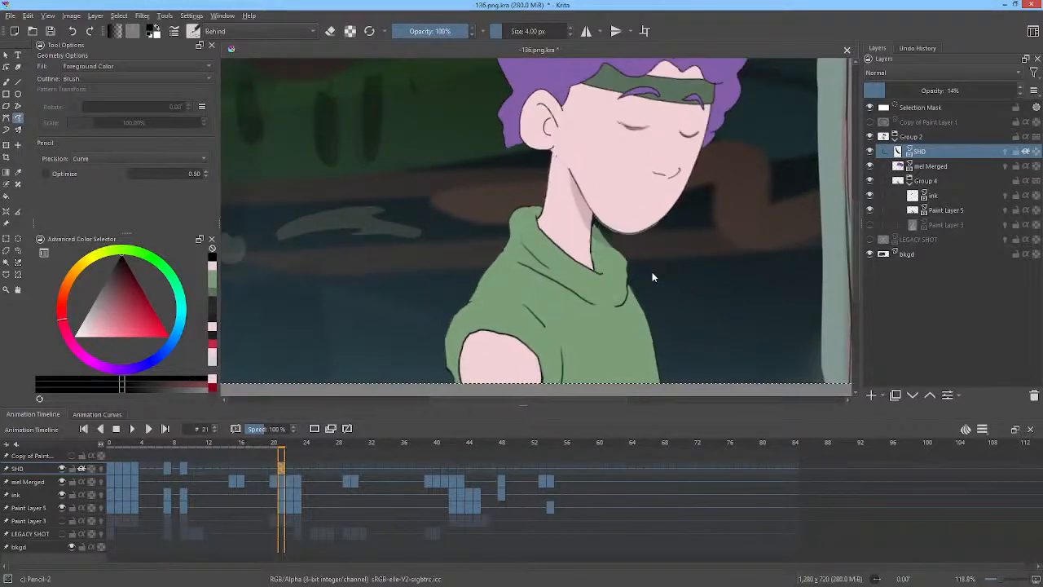
Draw a shadow along the shirt's left fold on frame 21, flipping to frame 9 to compare.
key("Down")
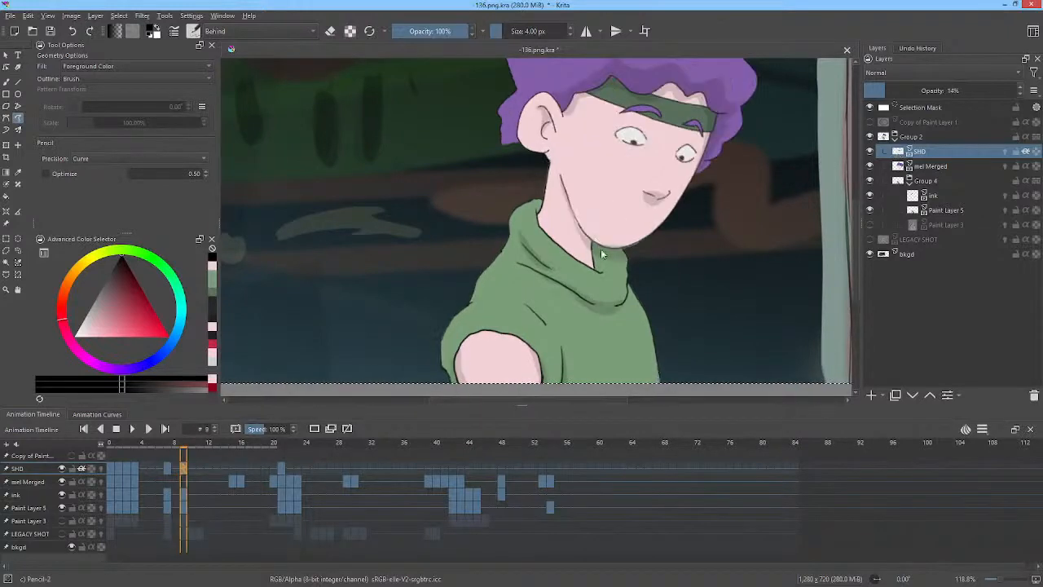
key("Up")
left_click_drag(558, 276, 529, 252)
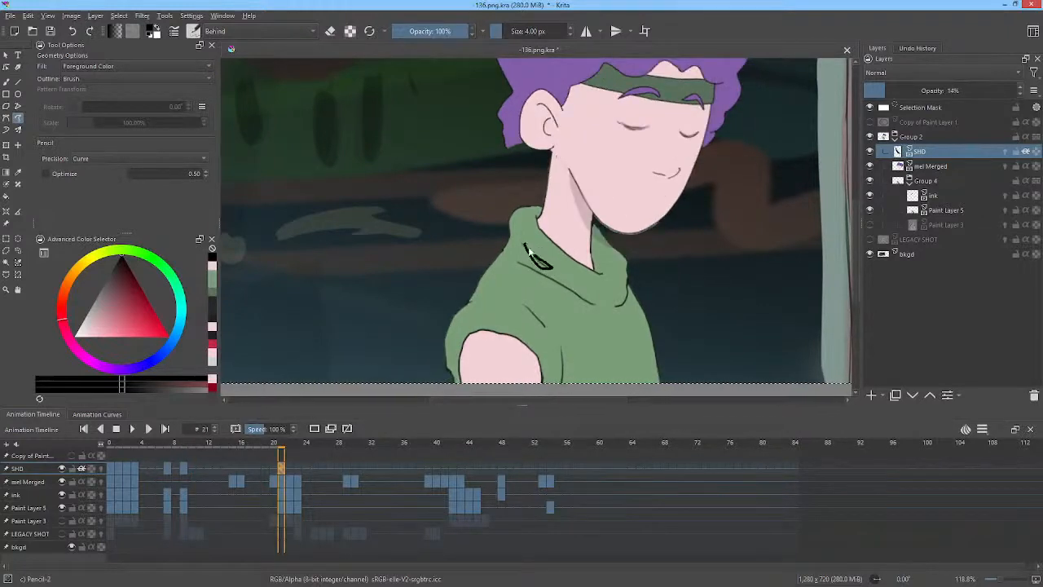
key("Down")
key("Up")
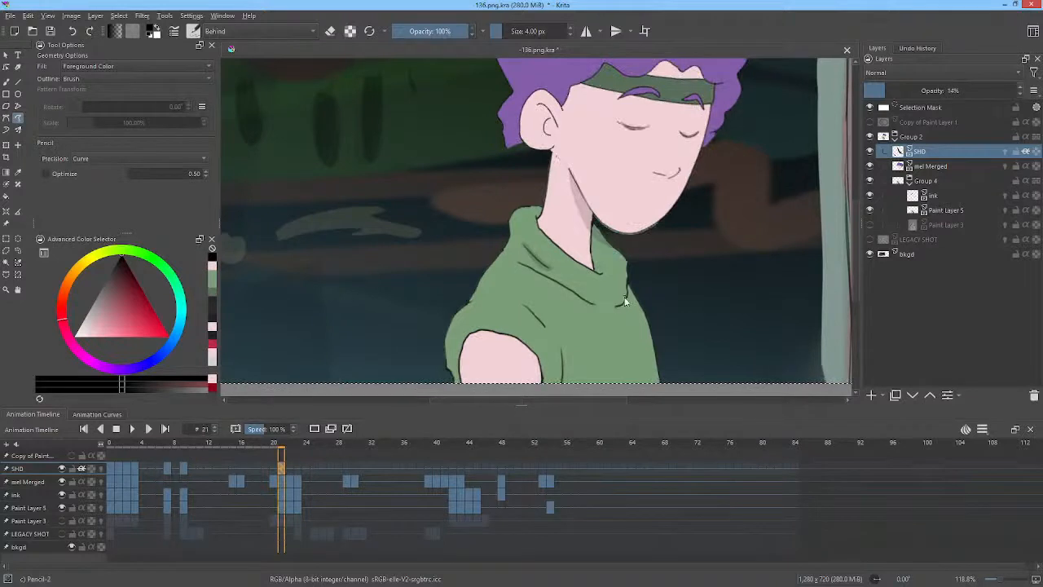
Draw a shadow stroke across the shirt's chest fold on frame 21, flipping to frame 9 to compare.
left_click_drag(624, 302, 537, 271)
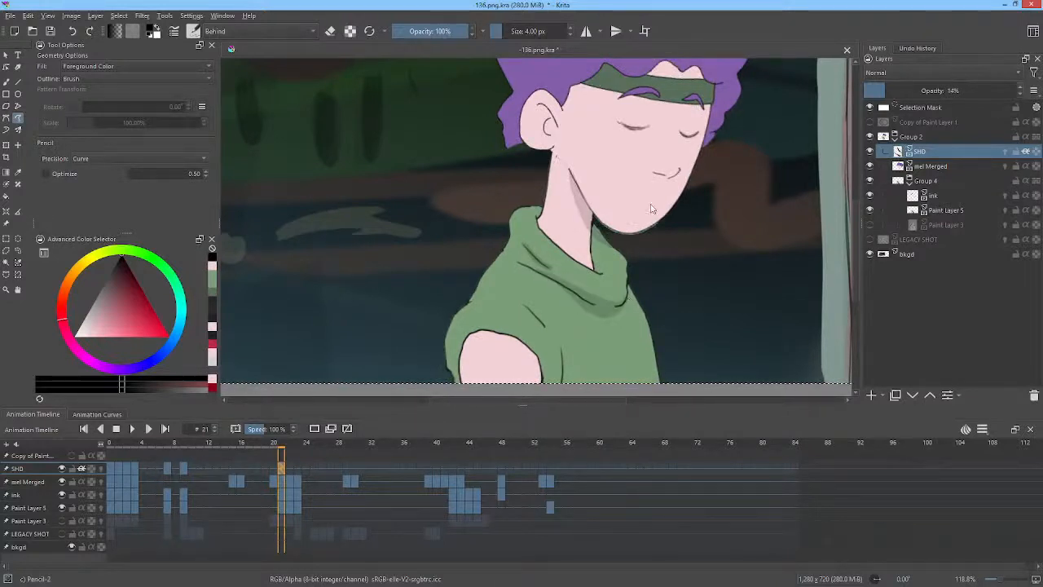
left_click_drag(651, 209, 676, 140)
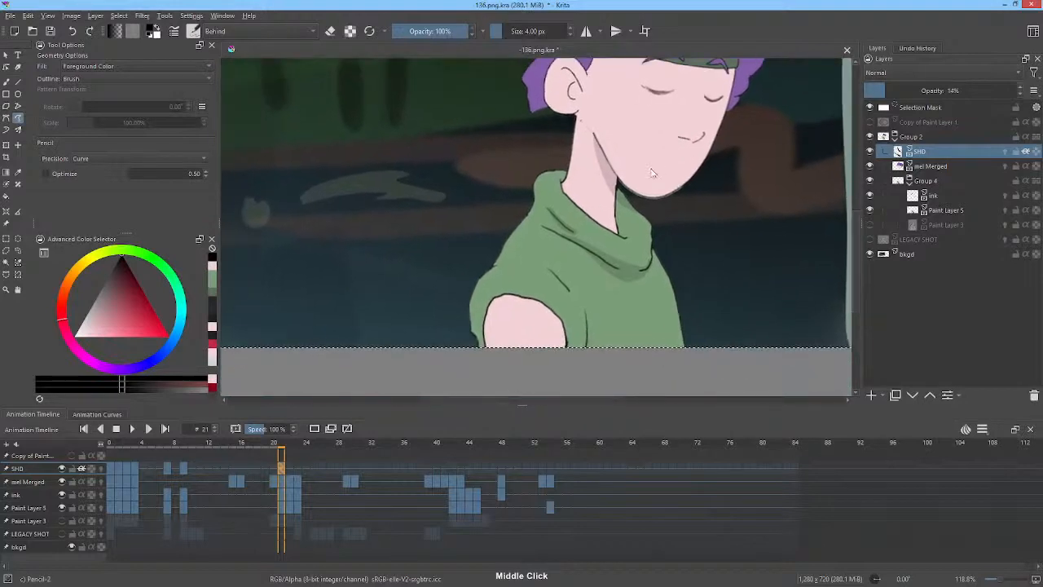
key("Down")
key("Up")
Shade the sleeve edge around the upper arm on frame 21, flipping to frame 9 to compare.
left_click_drag(495, 347, 490, 301)
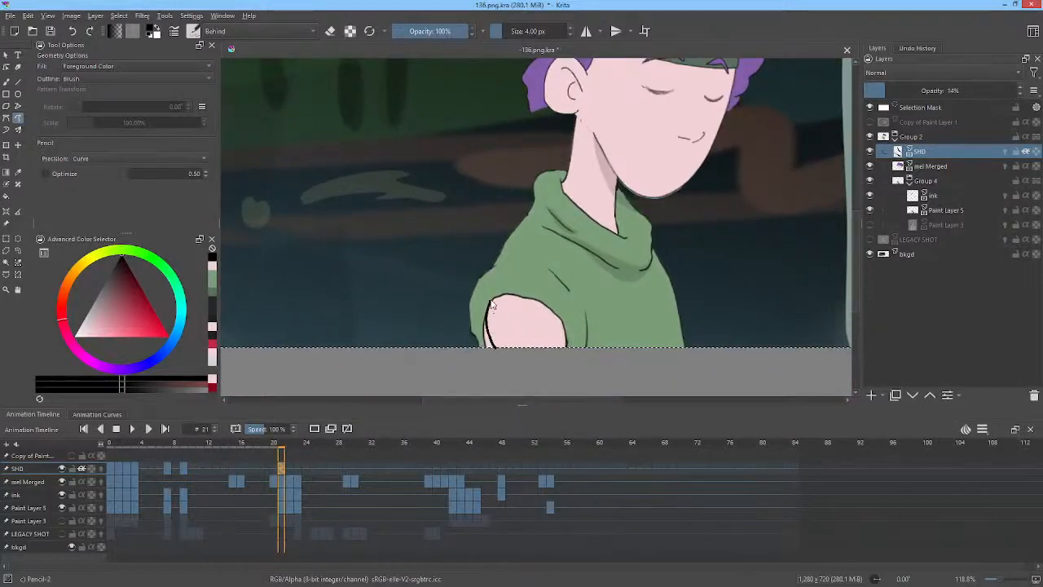
key("Down")
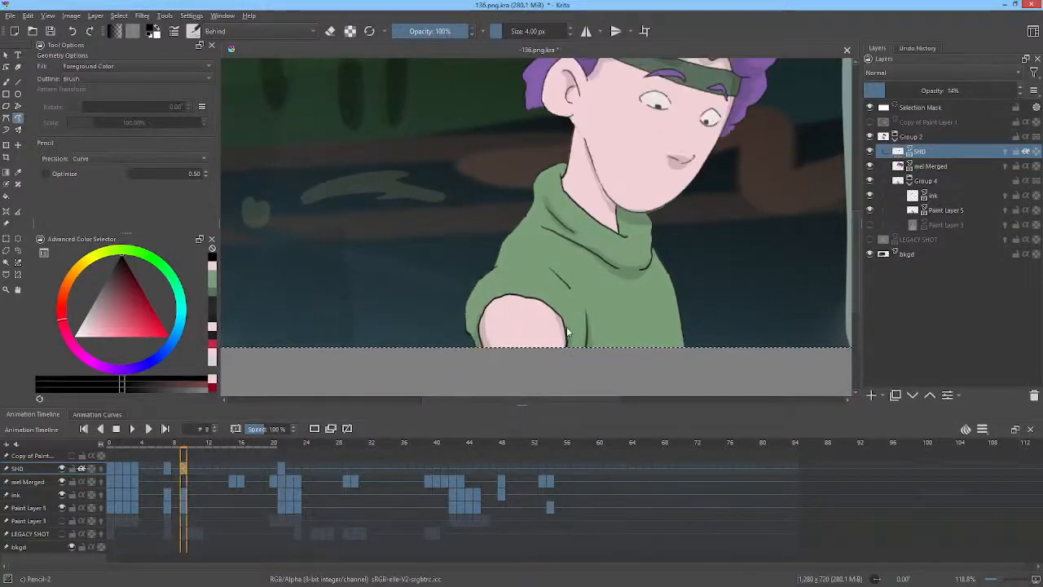
key("Up")
mouse_move(564, 352)
left_mouse_down()
mouse_move(554, 310)
mouse_move(572, 354)
left_mouse_up()
left_click_drag(554, 311, 561, 343)
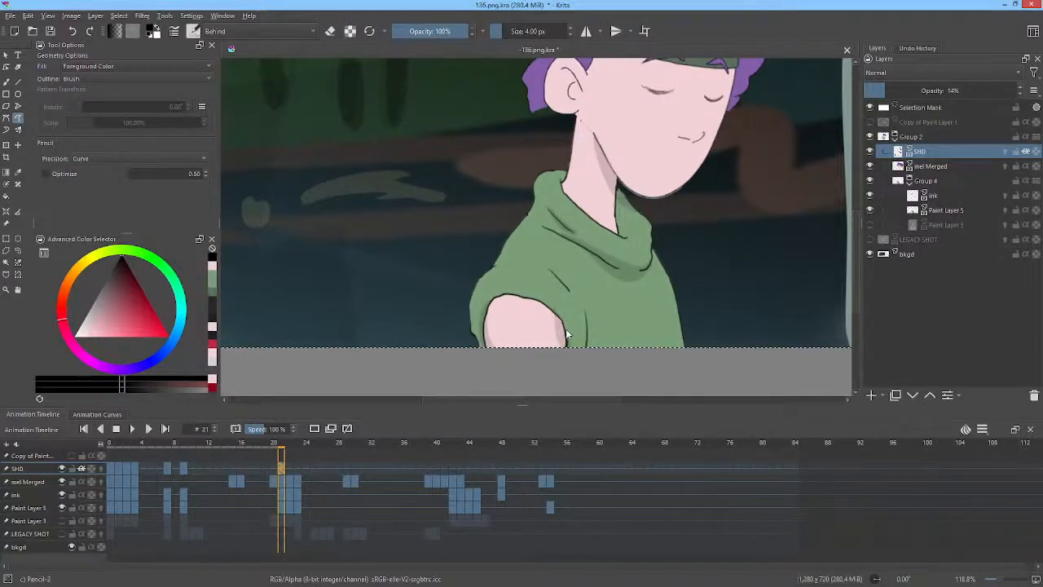
key("Down")
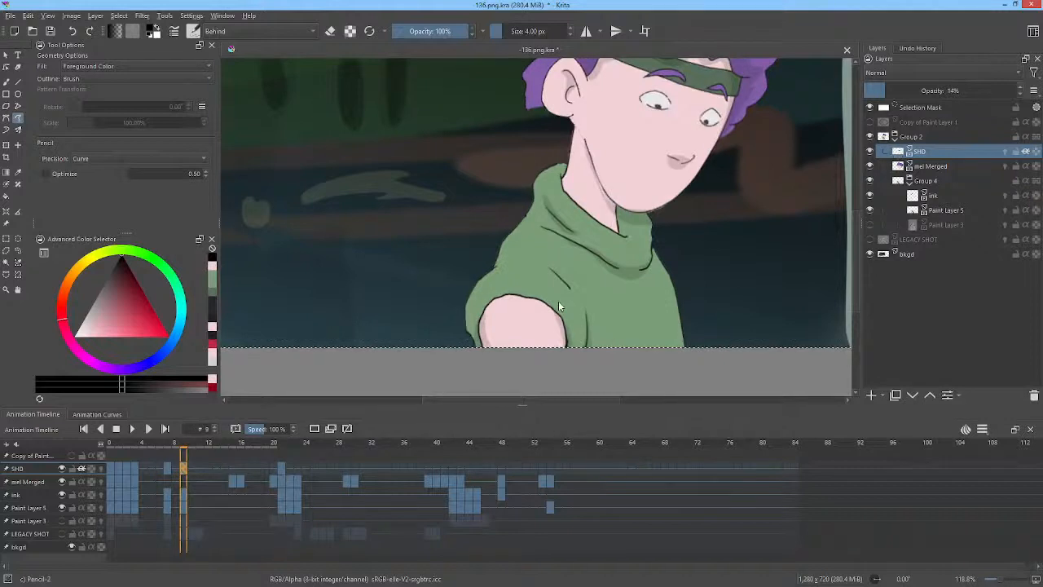
key("Up")
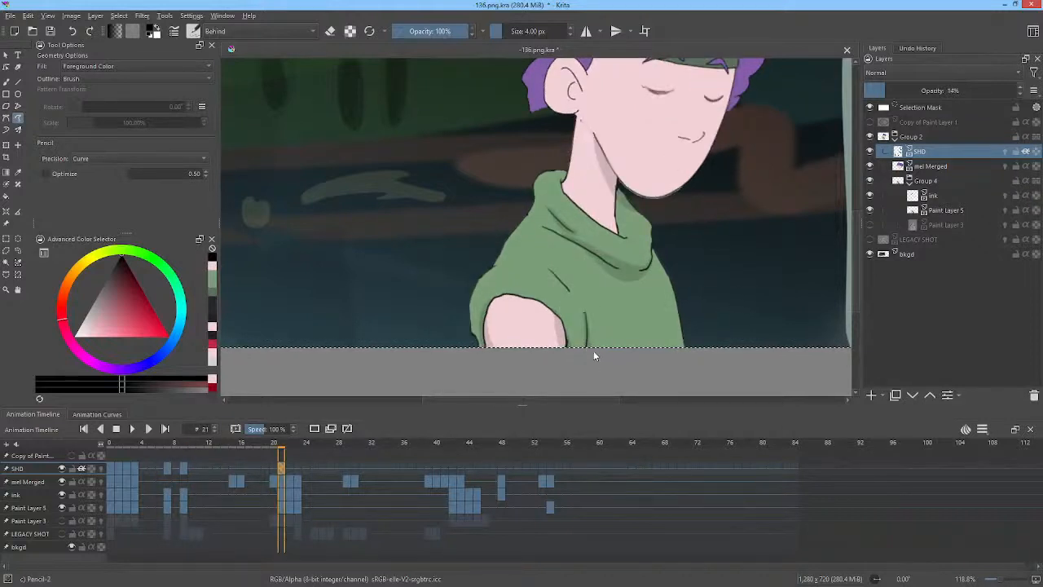
Try a shadow stroke inside the ear on frame 21, then undo it.
middle_click(593, 351)
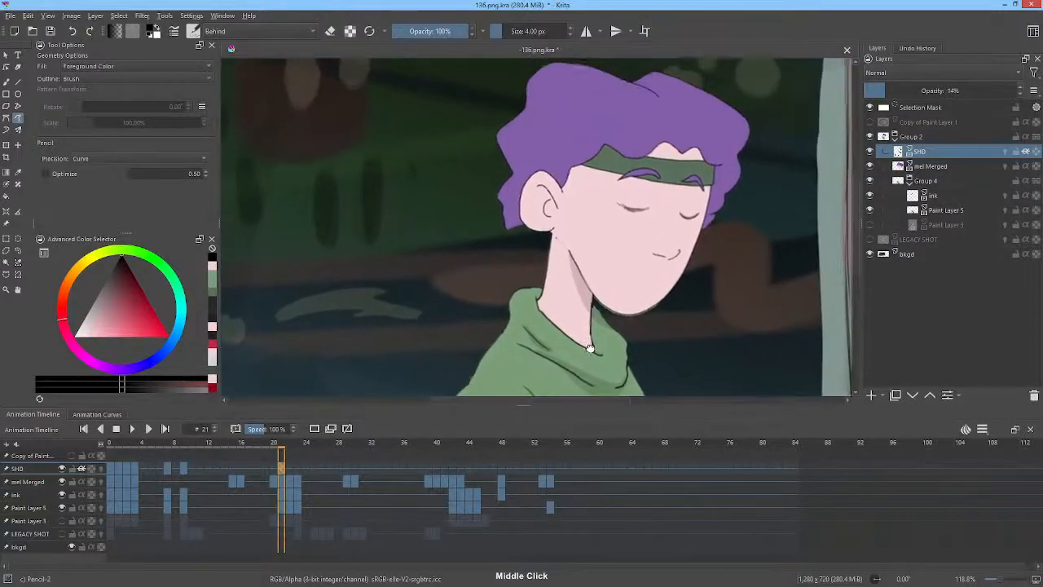
key("Down")
key("Up")
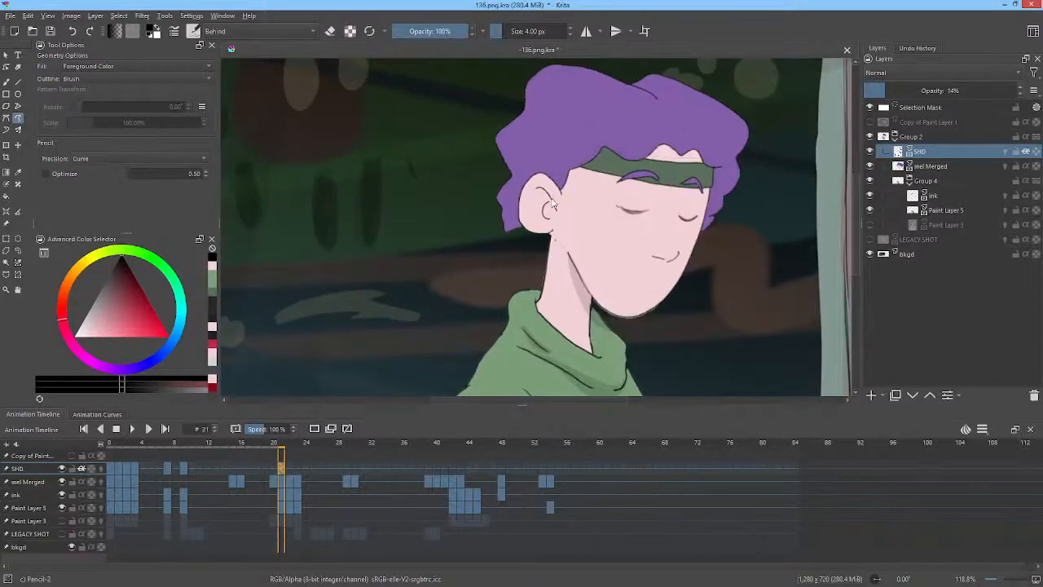
left_click_drag(541, 188, 545, 204)
key("ctrl+z")
Paint a hair shadow along the headband's upper edge on frame 21, comparing with frame 9.
left_click_drag(721, 224, 731, 262)
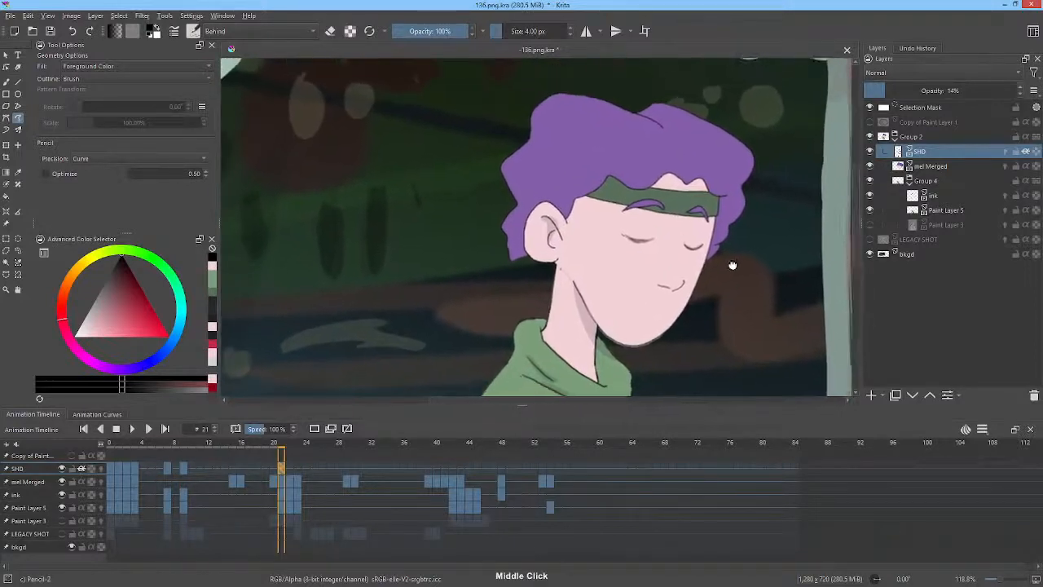
key("Down")
key("Up")
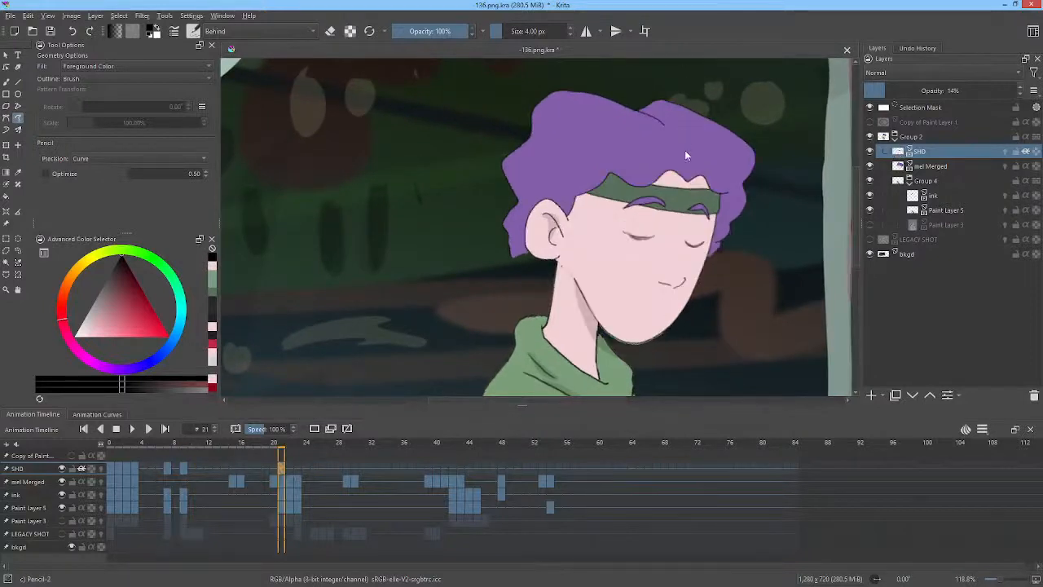
key("Down")
key("Up")
left_click_drag(592, 151, 598, 163)
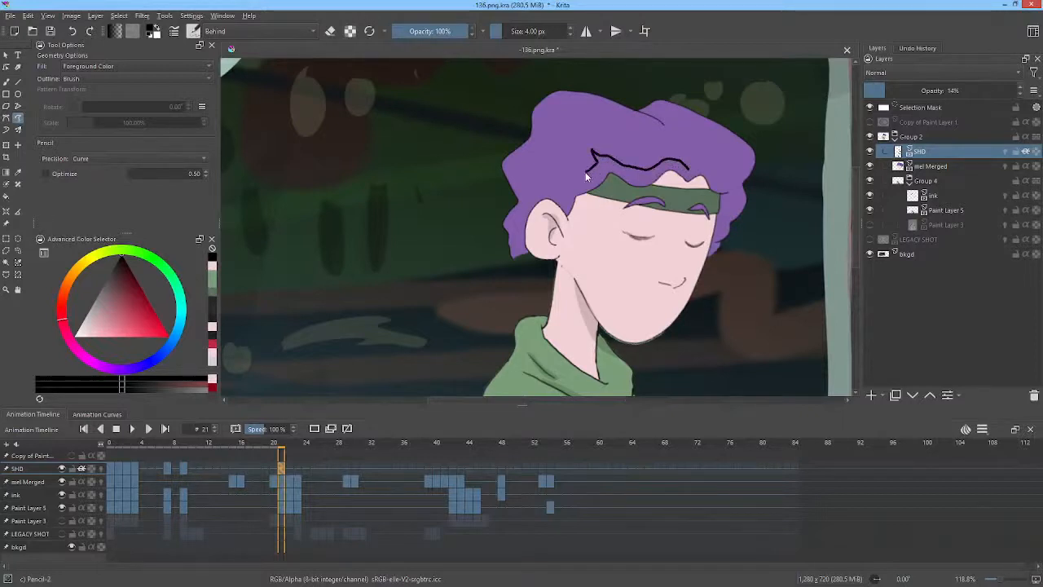
left_click_drag(558, 198, 569, 223)
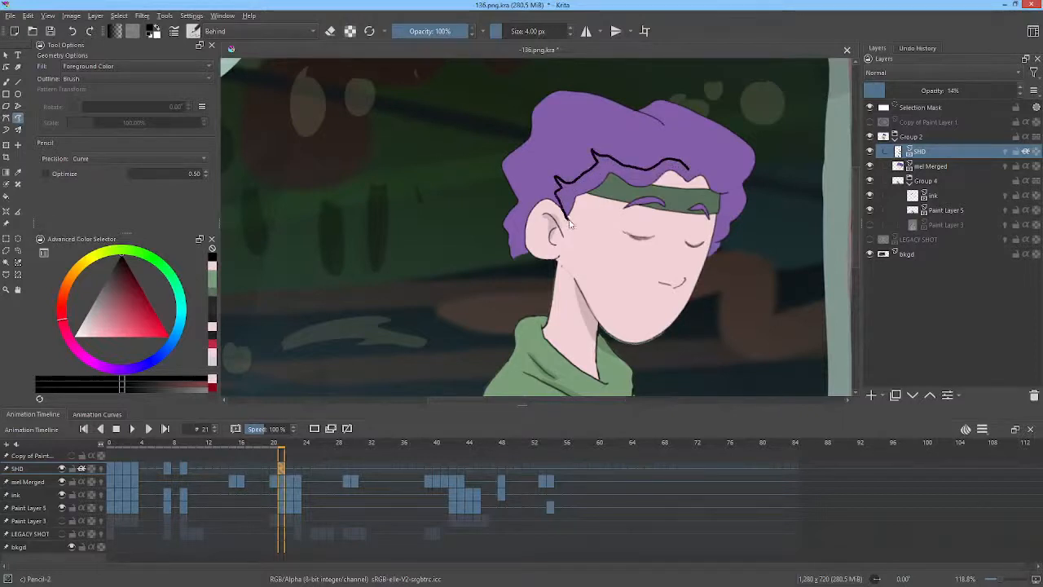
left_click_drag(629, 189, 701, 188)
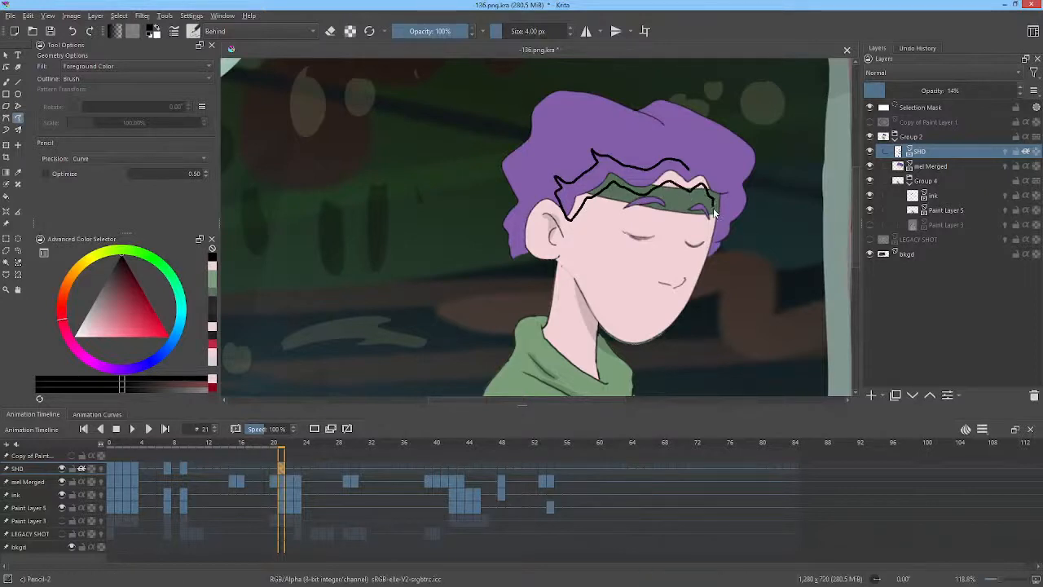
mouse_move(709, 249)
left_mouse_down()
mouse_move(732, 186)
mouse_move(695, 160)
left_mouse_up()
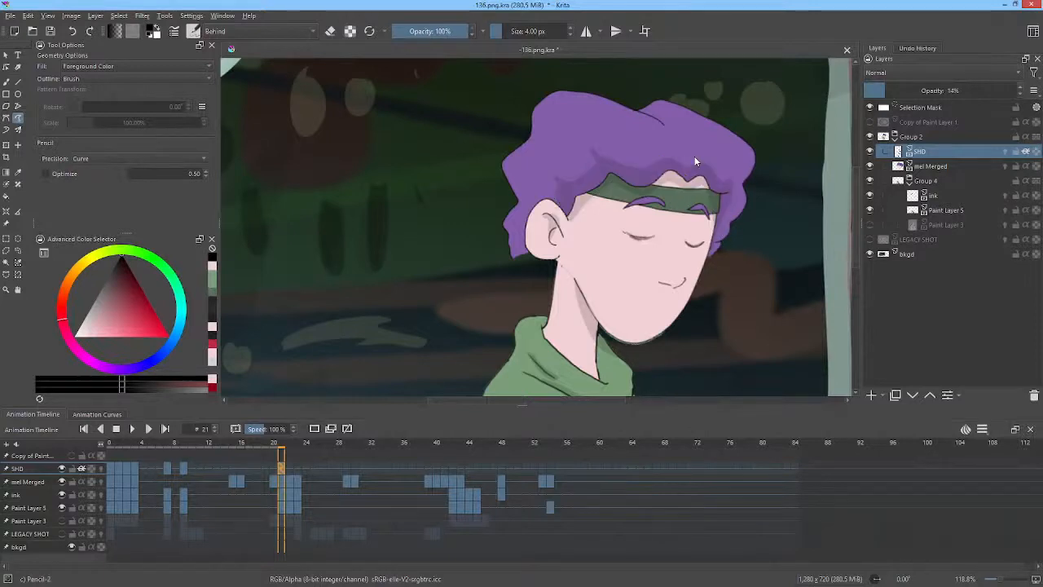
Undo the last stroke on frame 21, flipping between frames 9 and 21 to compare.
key("alt+Left")
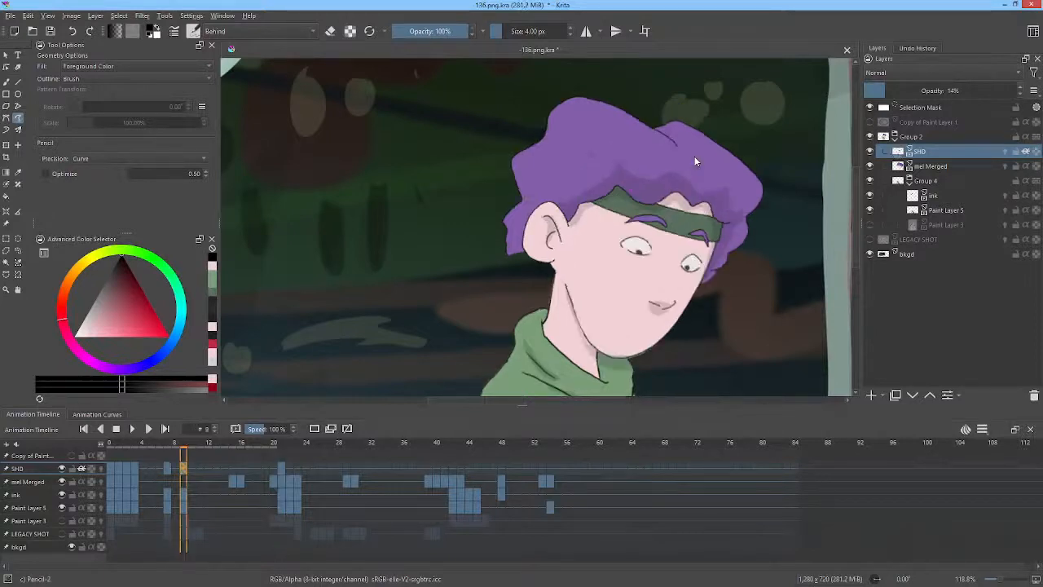
key("alt+Right")
key("alt+Left")
key("alt+Right")
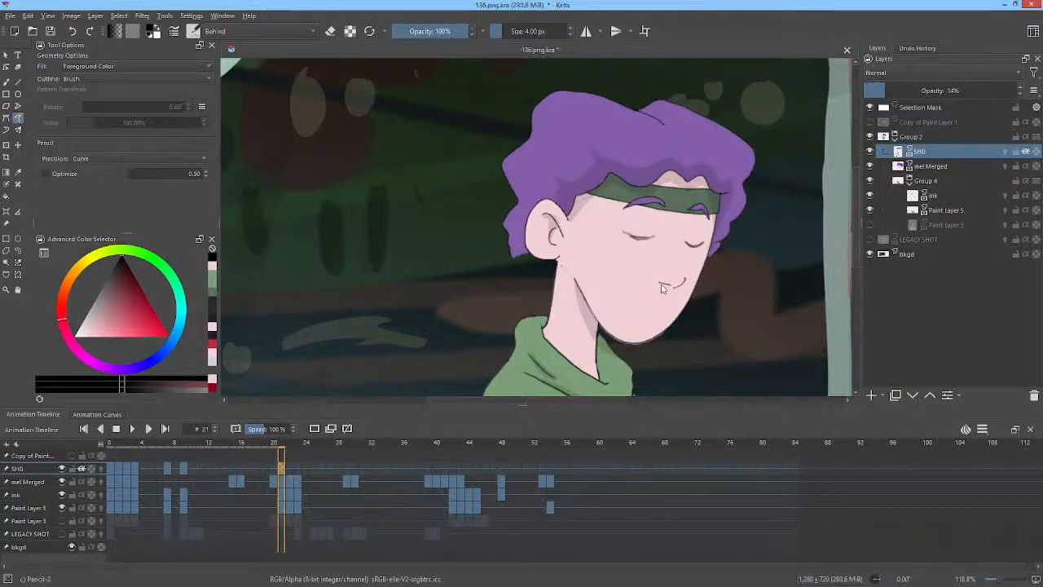
key("ctrl+z")
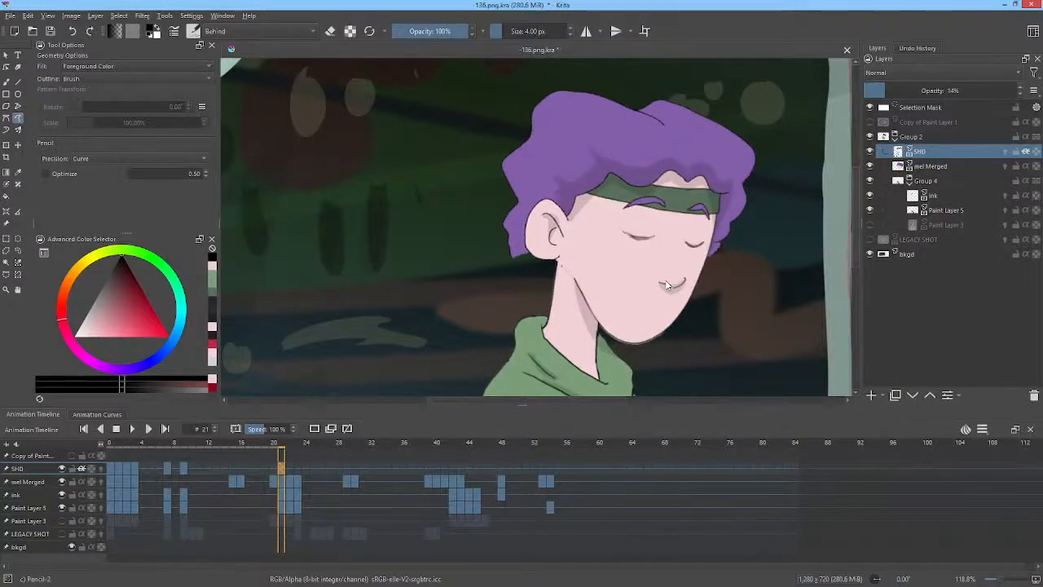
key("alt+Left")
key("alt+Right")
key("alt+Left")
key("alt+Right")
Zoom out and flip between frames 9, 21 and 22 to compare the shading.
middle_click(717, 279)
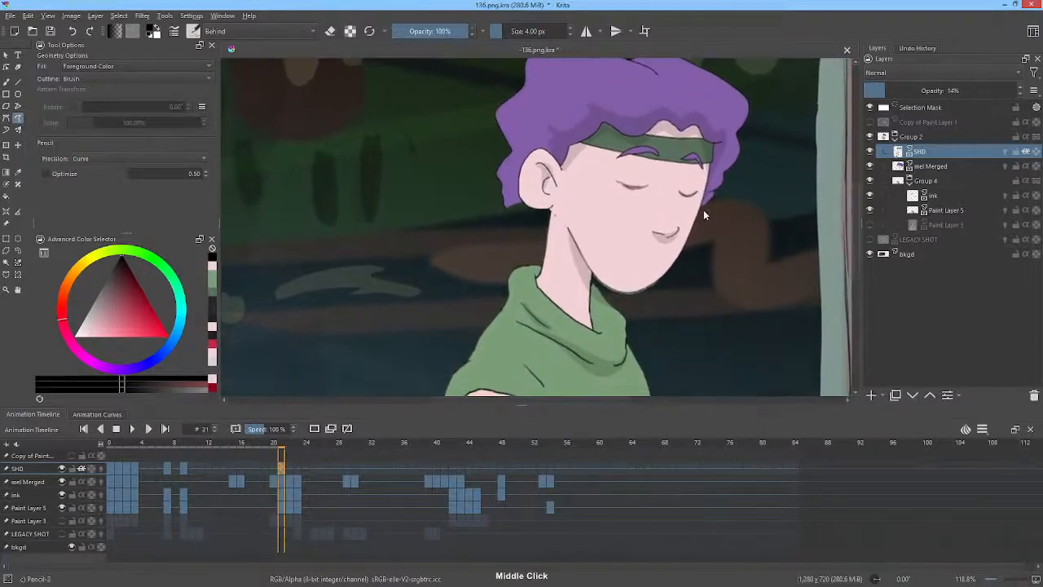
left_click(291, 471)
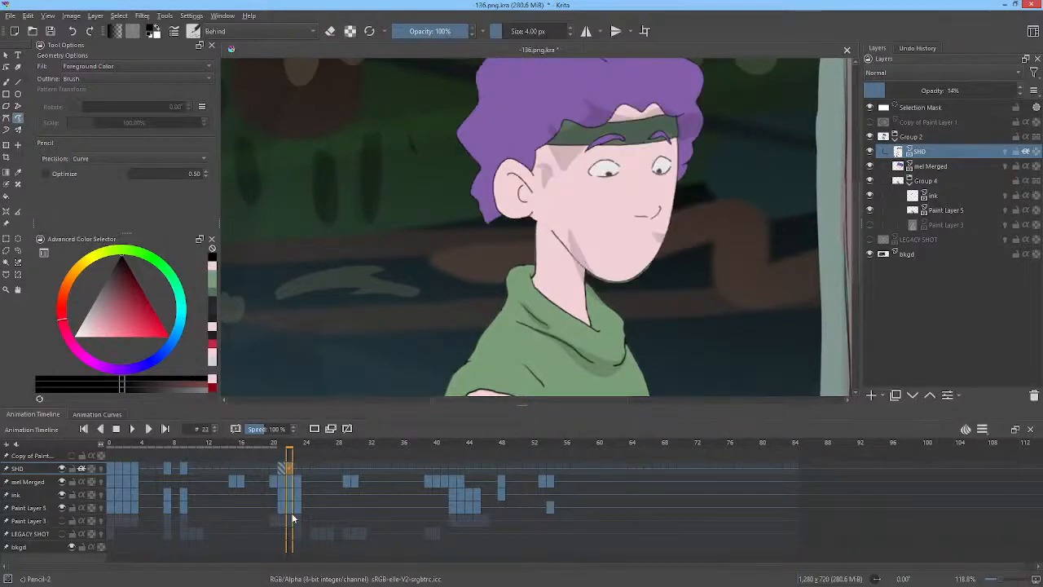
middle_click(672, 281)
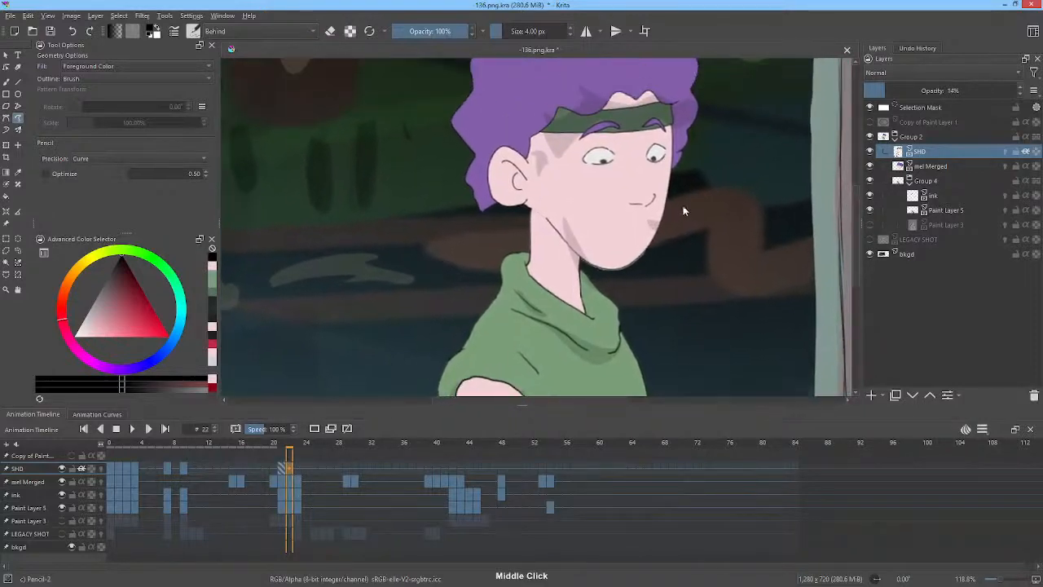
middle_click(671, 224, "ctrl")
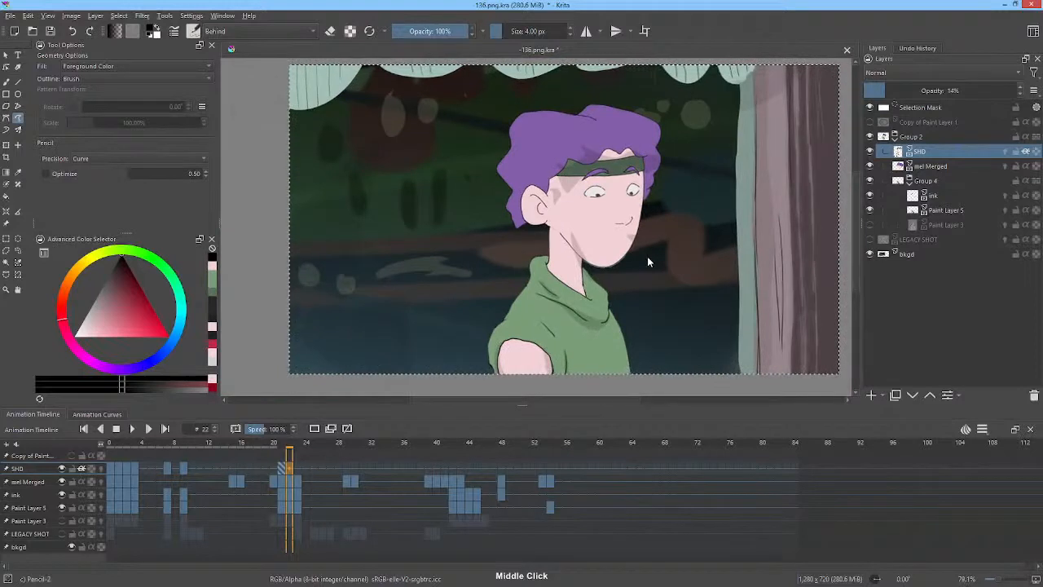
key("Left")
key("Right")
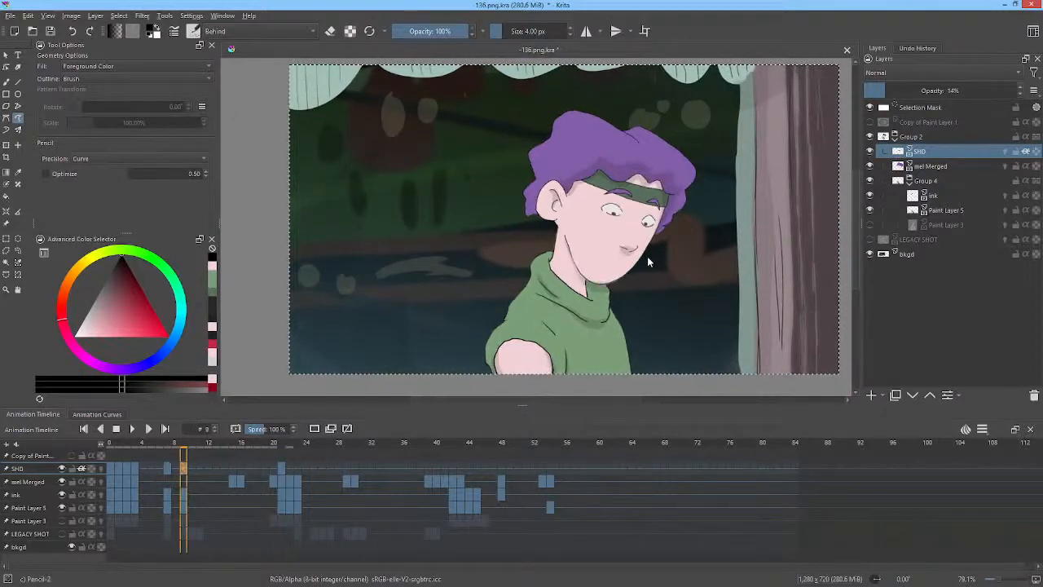
key("Left")
key("Right")
key("Left")
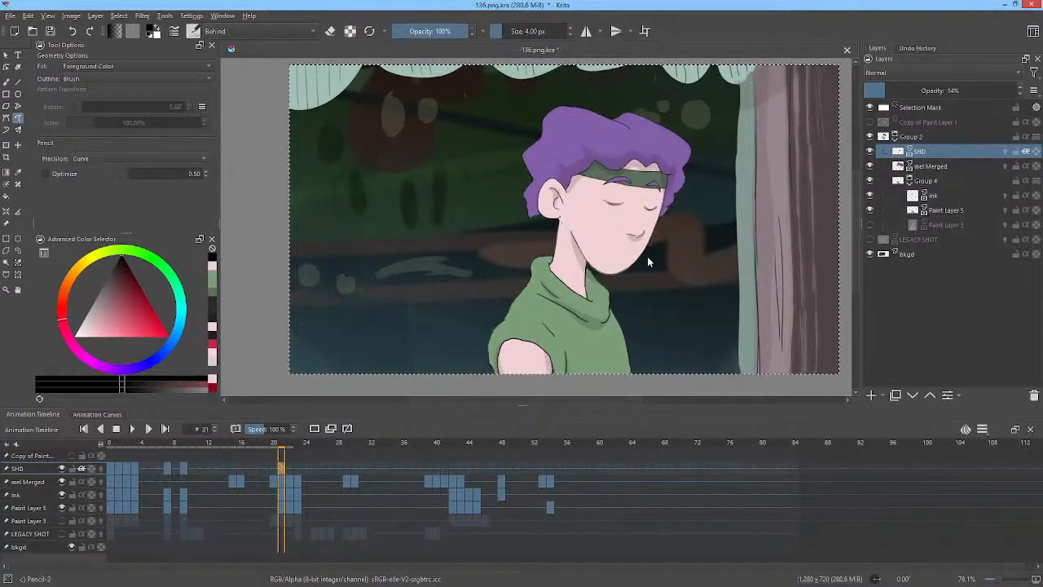
key("Right")
key("Left")
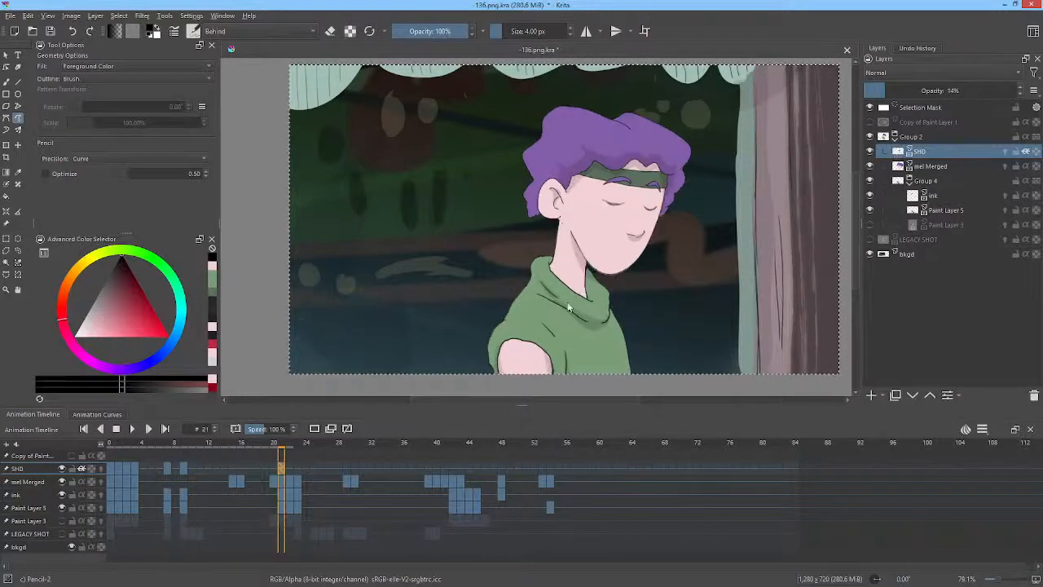
Erase a stray mark above the hair on frame 22 with the eraser.
left_click(289, 471)
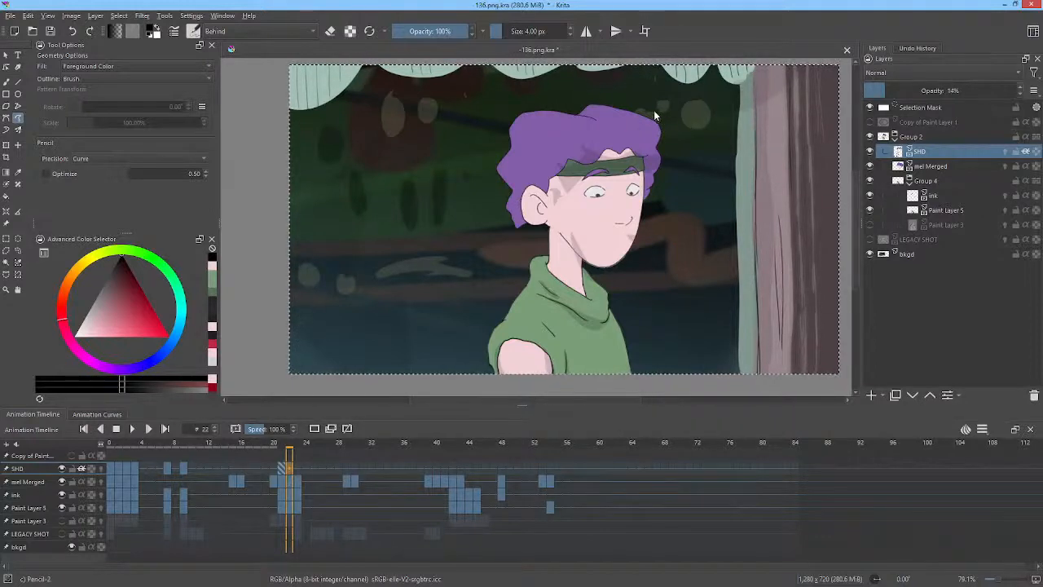
key("e")
mouse_move(636, 104)
left_mouse_down()
mouse_move(503, 200)
mouse_move(598, 274)
mouse_move(676, 105)
left_mouse_up()
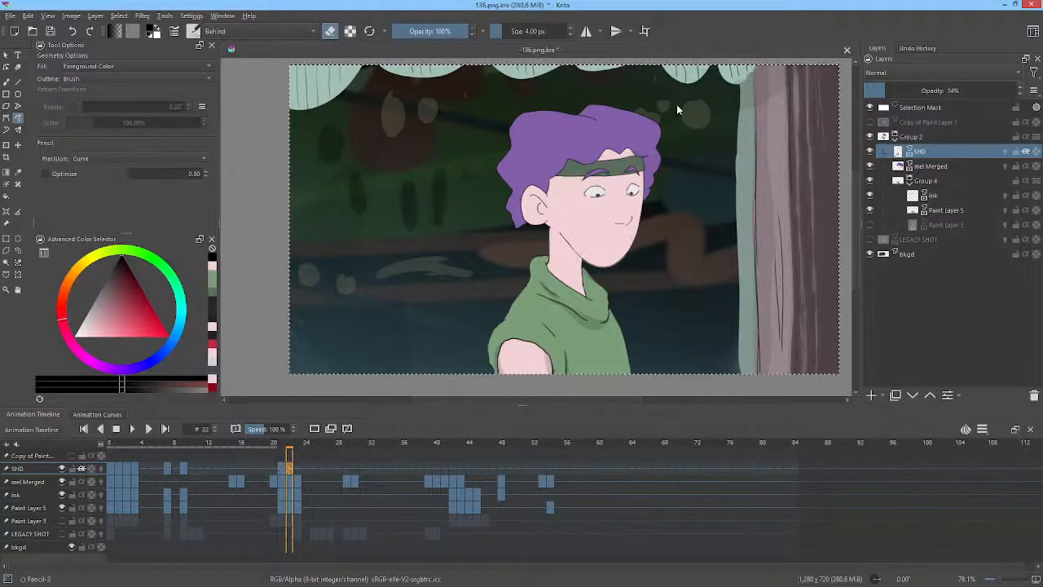
key("e")
Paint a shadow stroke along the headband's edge on frame 22, comparing with the previous frame.
middle_click(653, 212)
mouse_move(654, 212)
left_mouse_down()
mouse_move(668, 232)
mouse_move(640, 227)
left_mouse_up()
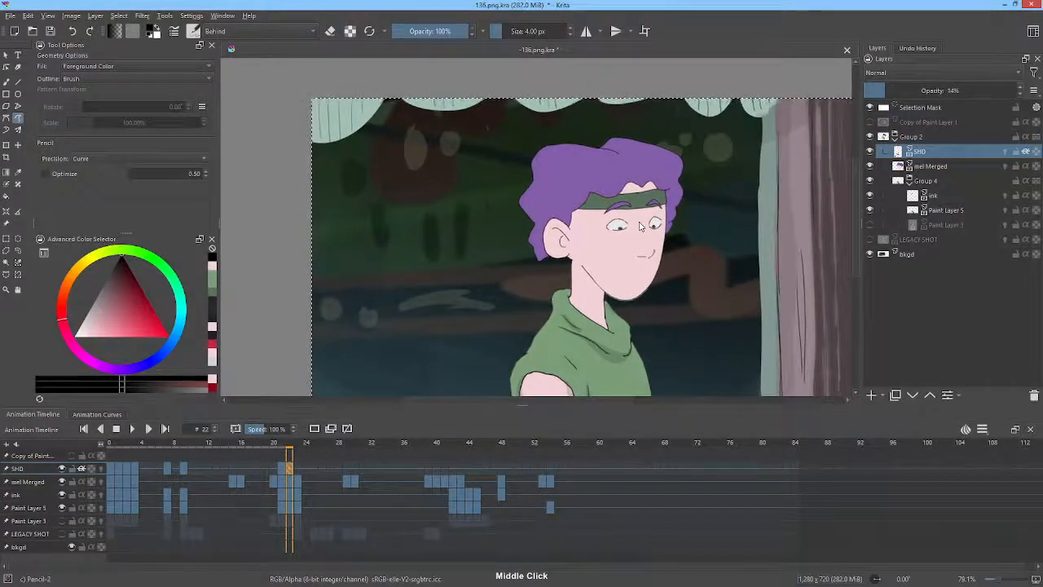
key("Left")
key("Right")
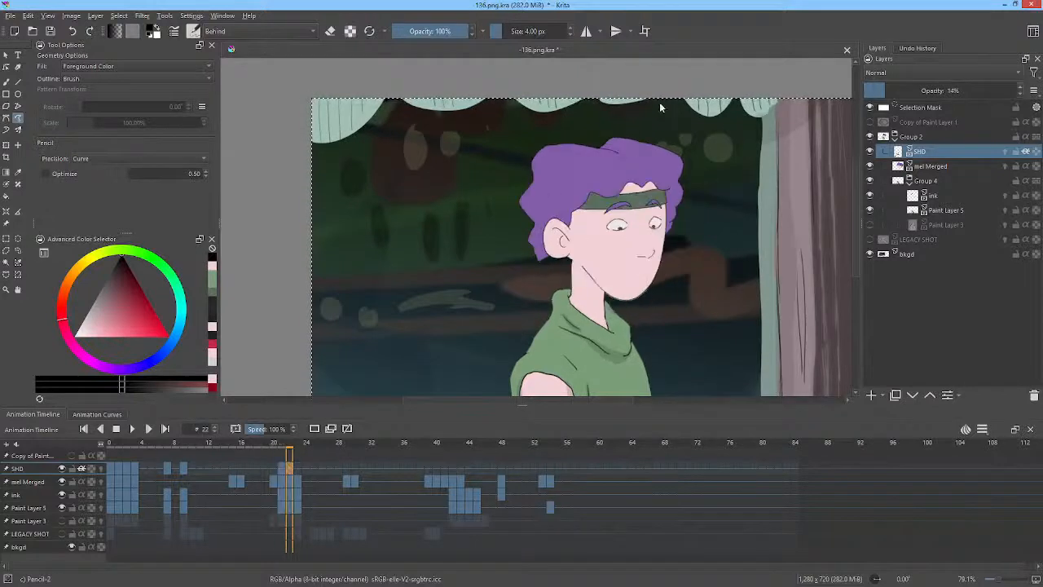
mouse_move(628, 176)
left_mouse_down()
mouse_move(599, 192)
mouse_move(580, 182)
mouse_move(559, 221)
mouse_move(652, 191)
mouse_move(674, 233)
mouse_move(671, 194)
mouse_move(662, 181)
mouse_move(641, 182)
mouse_move(646, 165)
left_mouse_up()
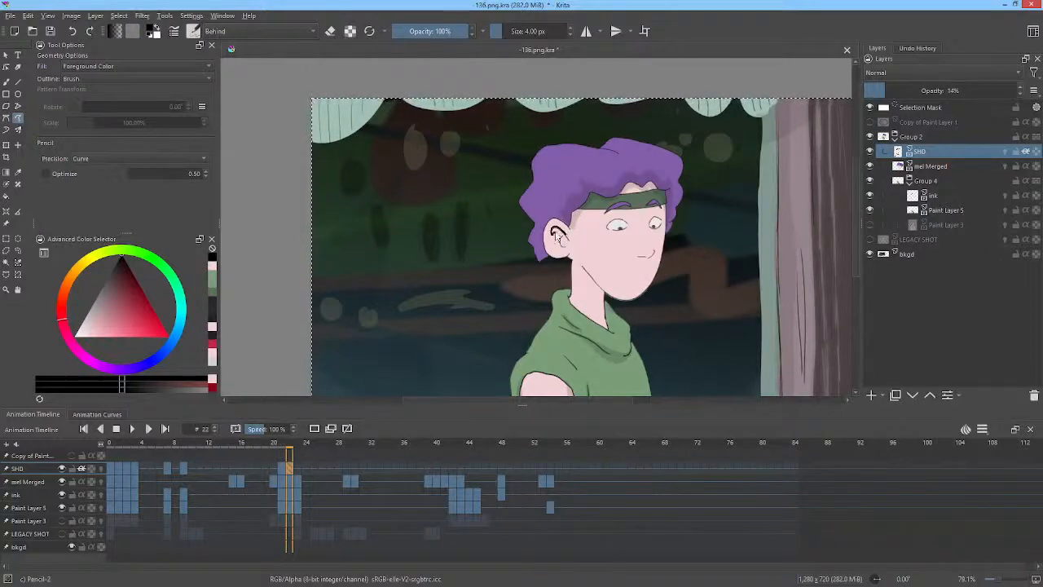
Add small shadow marks inside the ear and beside the mouth on frame 22, comparing with the previous frame.
left_click_drag(558, 239, 569, 238)
key("Left")
key("Right")
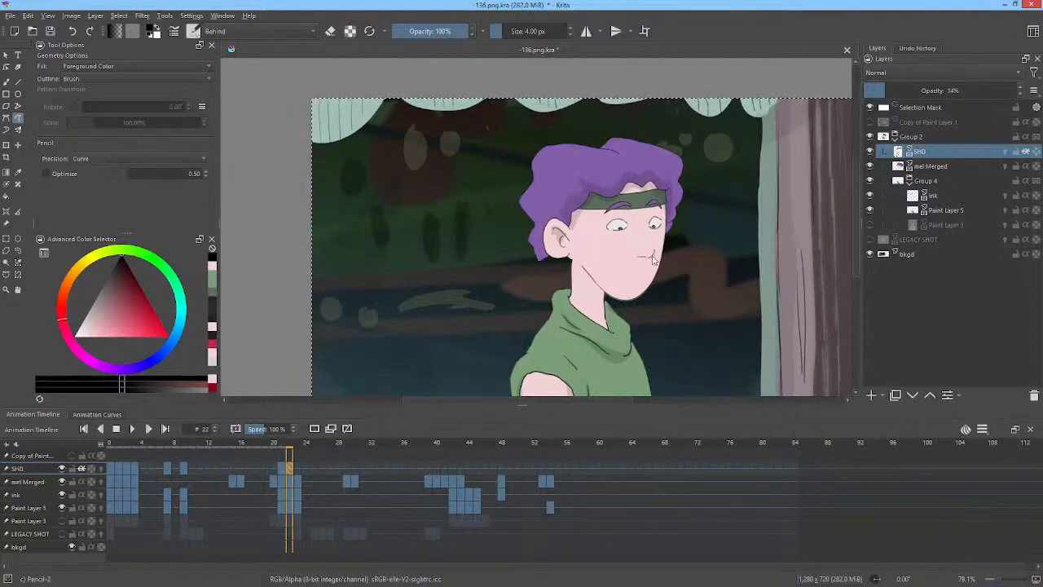
mouse_move(652, 258)
left_mouse_down()
mouse_move(637, 260)
mouse_move(653, 257)
left_mouse_up()
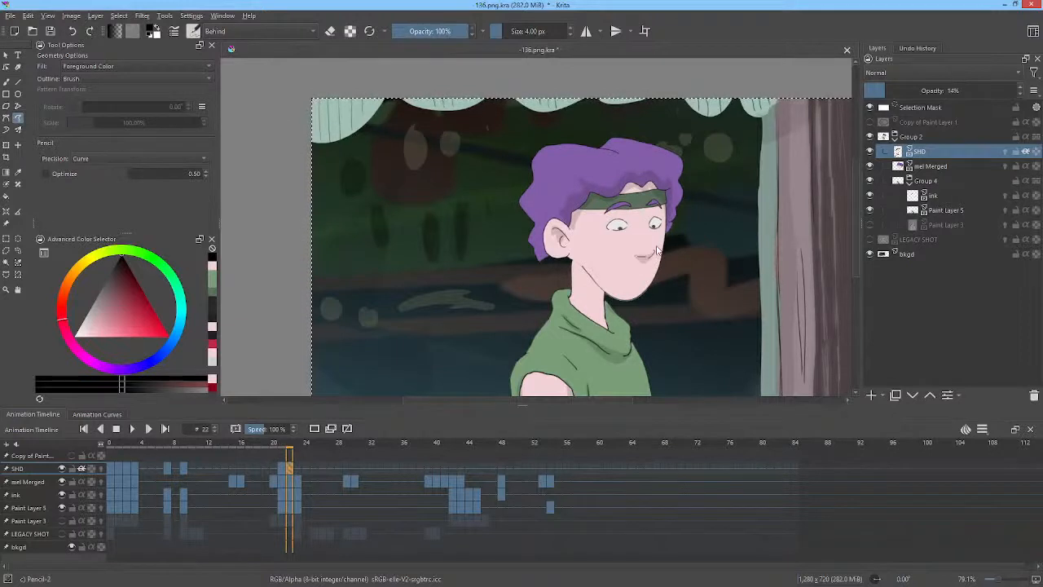
key("Left")
key("Right")
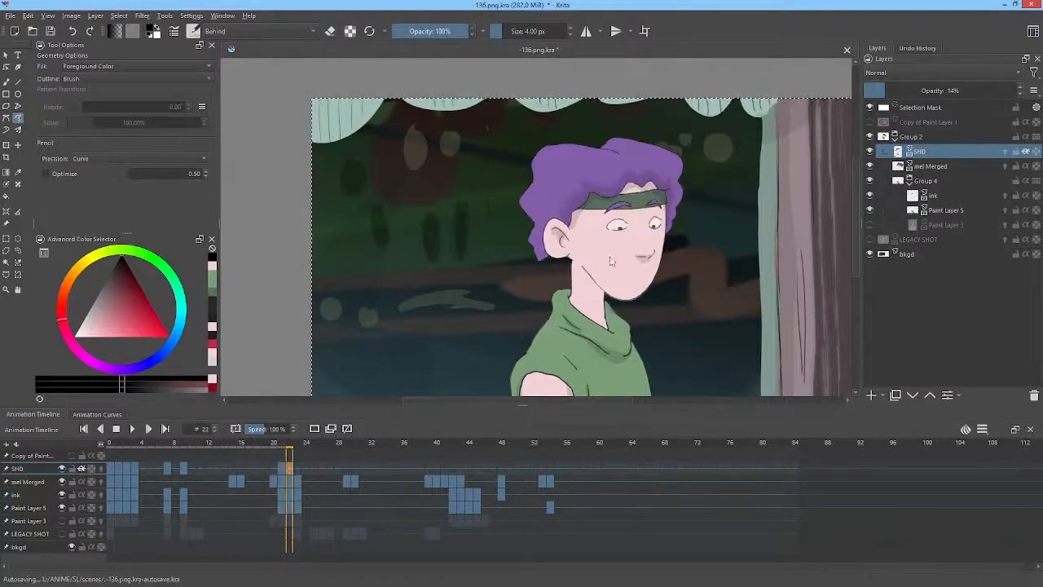
Paint a shadow on the neck under the jaw on frame 22, comparing with the previous frame.
mouse_move(596, 281)
left_mouse_down()
mouse_move(582, 265)
mouse_move(602, 305)
mouse_move(604, 296)
left_mouse_up()
key("Left")
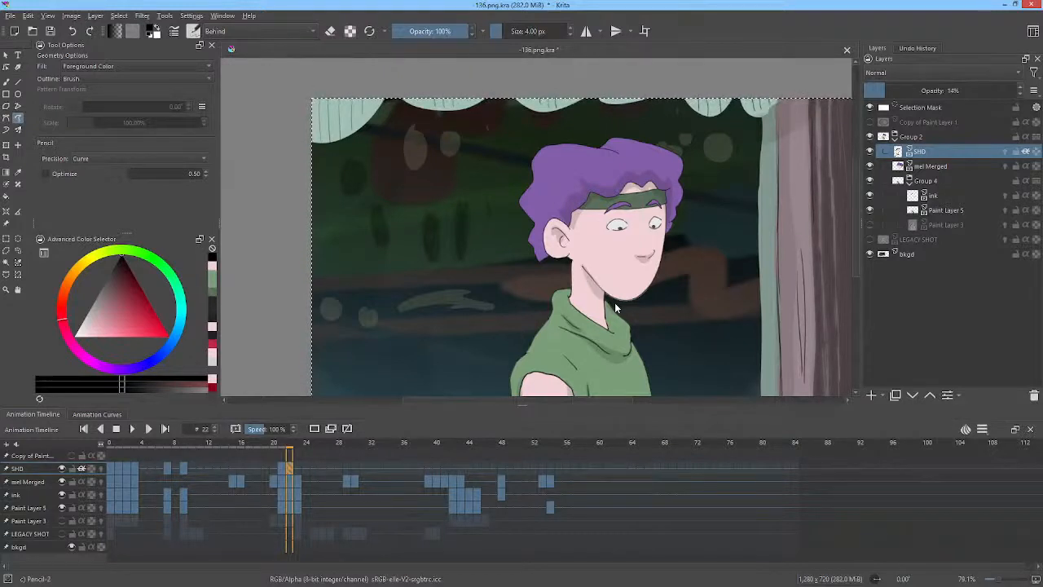
key("Right")
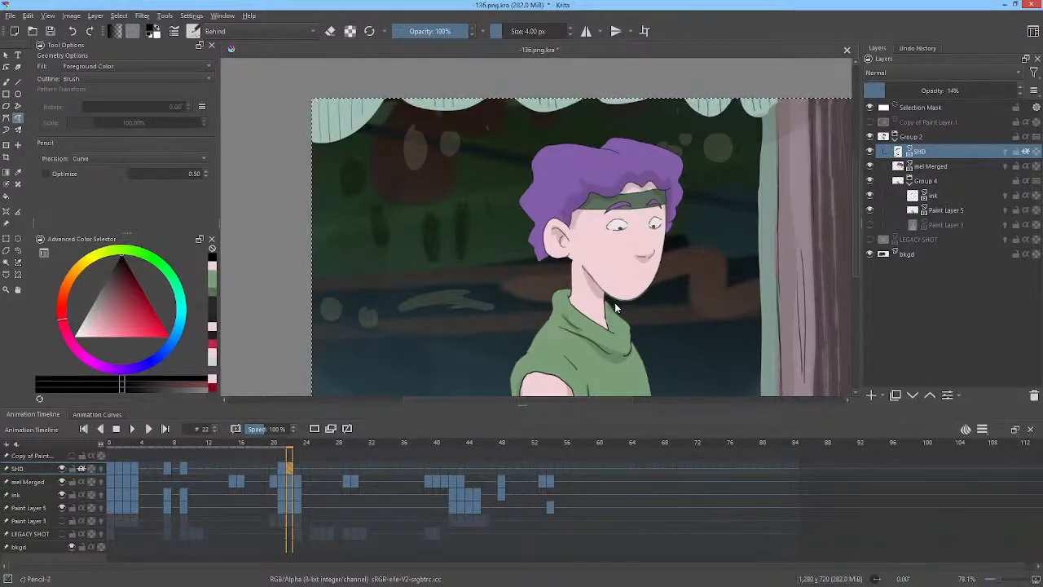
Flip between frames 22 and 23 to compare the shadow placement.
key("Right")
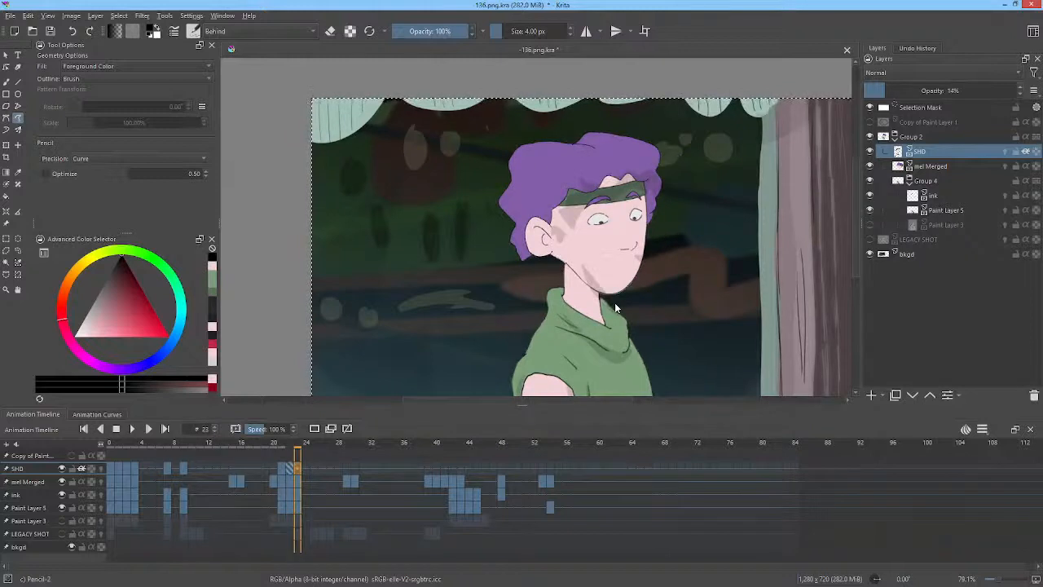
key("Left")
key("Right")
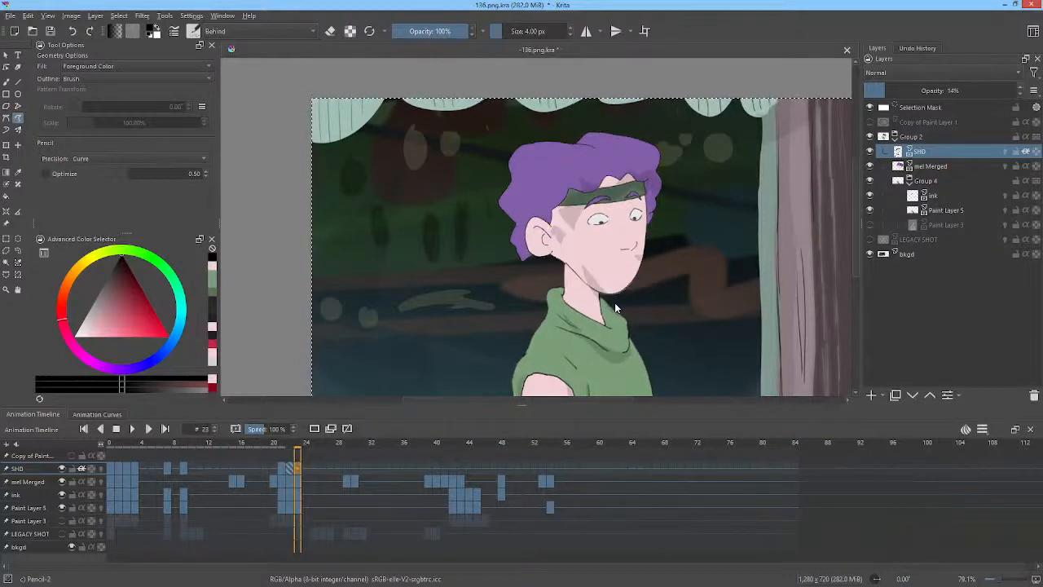
key("Left")
key("Right")
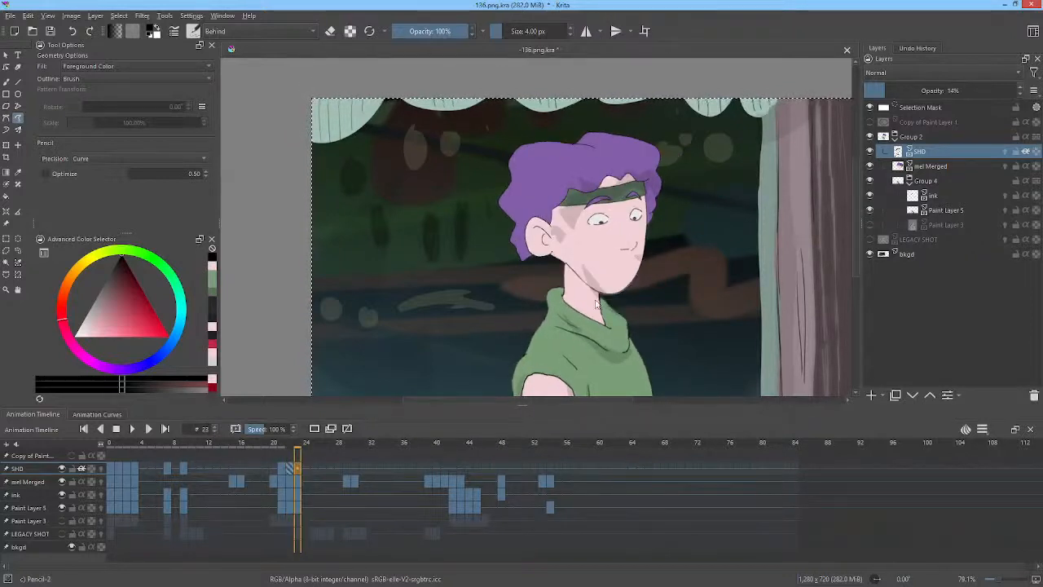
Try to reshape the shadow on frame 23 with the Liquify transform.
key("ctrl+t")
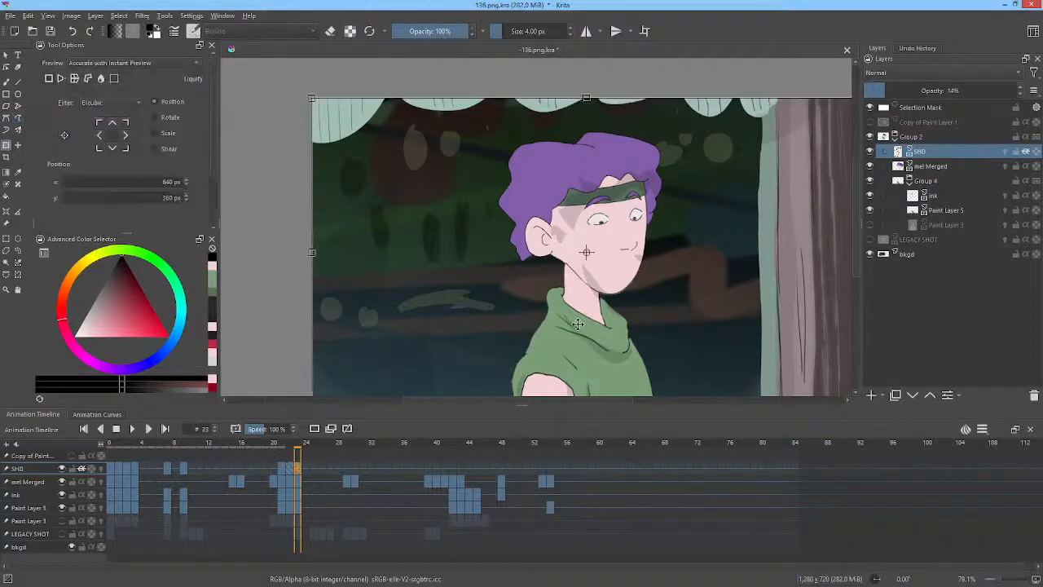
right_click(605, 332)
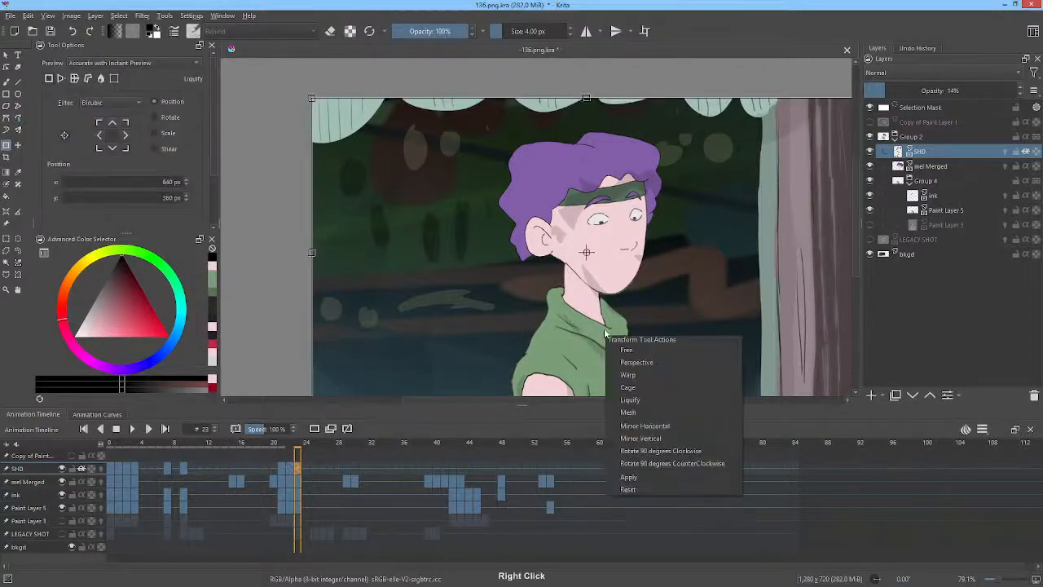
left_click(651, 398)
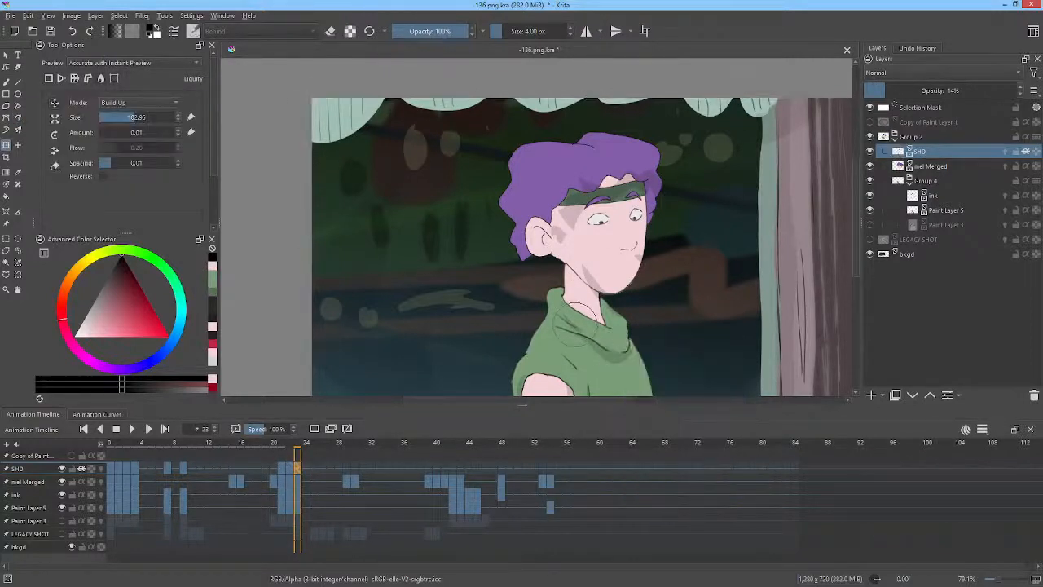
mouse_move(575, 324)
left_mouse_down()
mouse_move(564, 324)
mouse_move(574, 334)
left_mouse_up()
key("e")
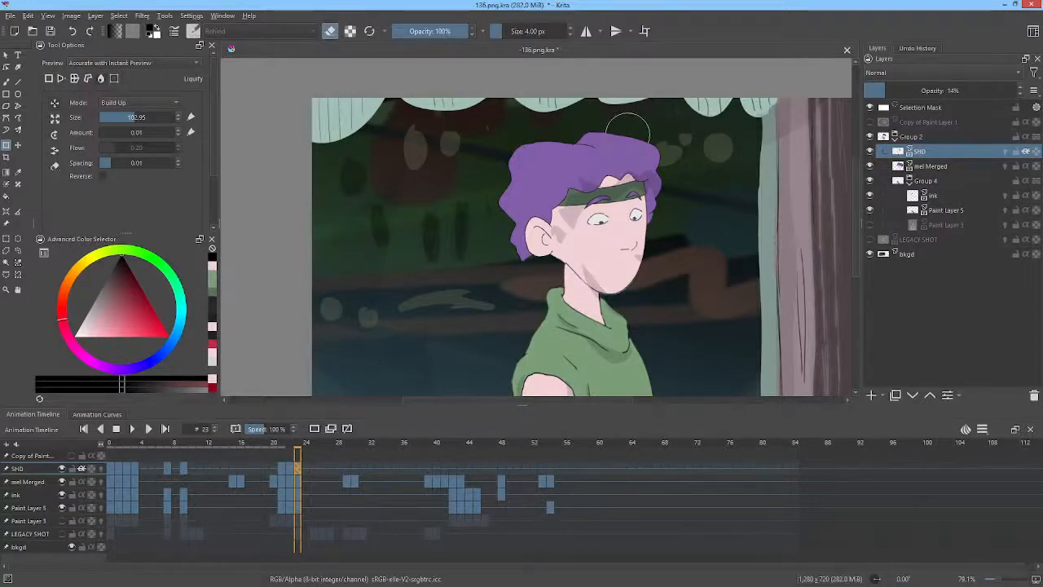
Erase the carried-over shadow strokes on frame 23 with the pencil in eraser mode.
key("p")
key("e")
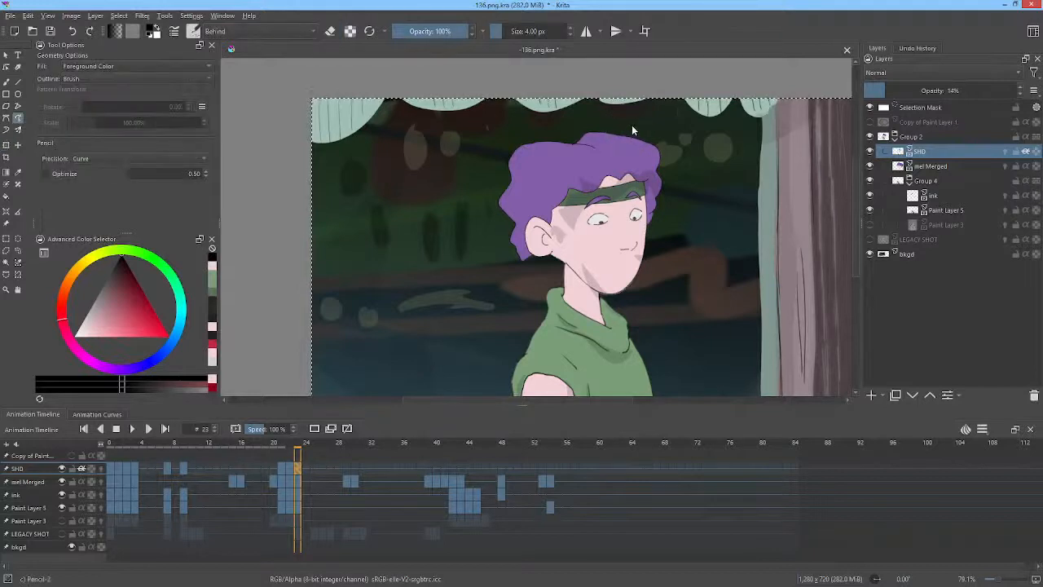
mouse_move(634, 125)
left_mouse_down()
mouse_move(511, 182)
mouse_move(523, 240)
mouse_move(555, 281)
mouse_move(589, 309)
mouse_move(621, 307)
mouse_move(678, 231)
mouse_move(683, 163)
left_mouse_up()
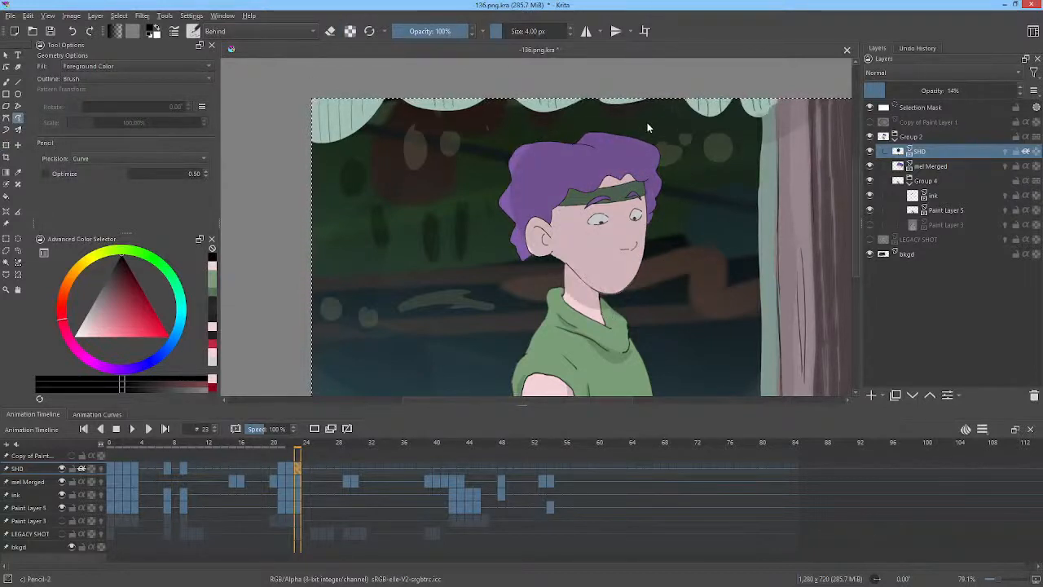
Repaint frame 23's shadows under the headband and on the neck below the jaw, erasing a stray mark above the hair.
key("e")
mouse_move(644, 110)
left_mouse_down()
mouse_move(553, 122)
mouse_move(486, 170)
mouse_move(505, 235)
mouse_move(533, 280)
mouse_move(601, 324)
mouse_move(681, 251)
mouse_move(694, 201)
mouse_move(674, 121)
left_mouse_up()
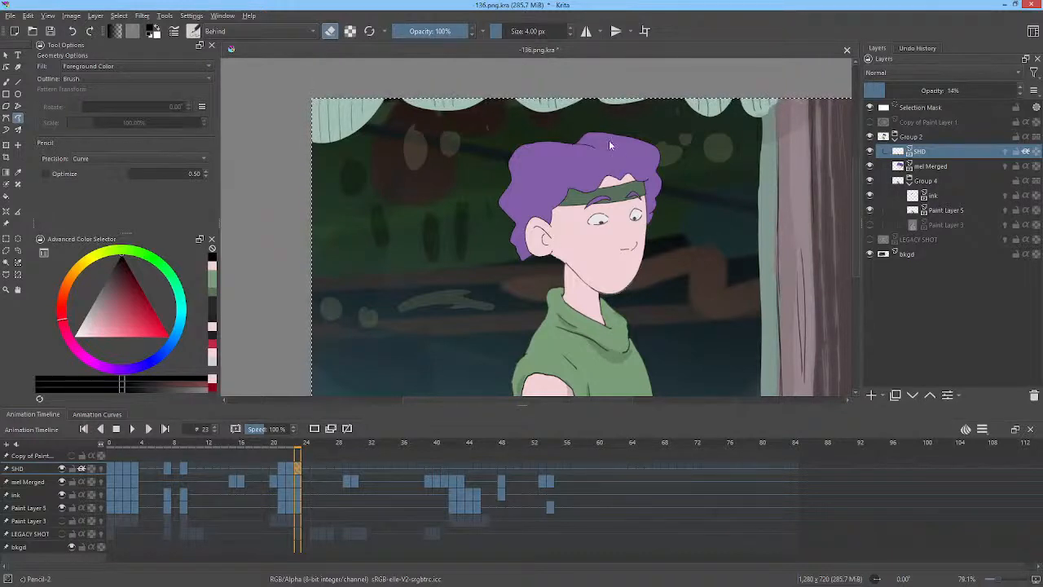
key("e")
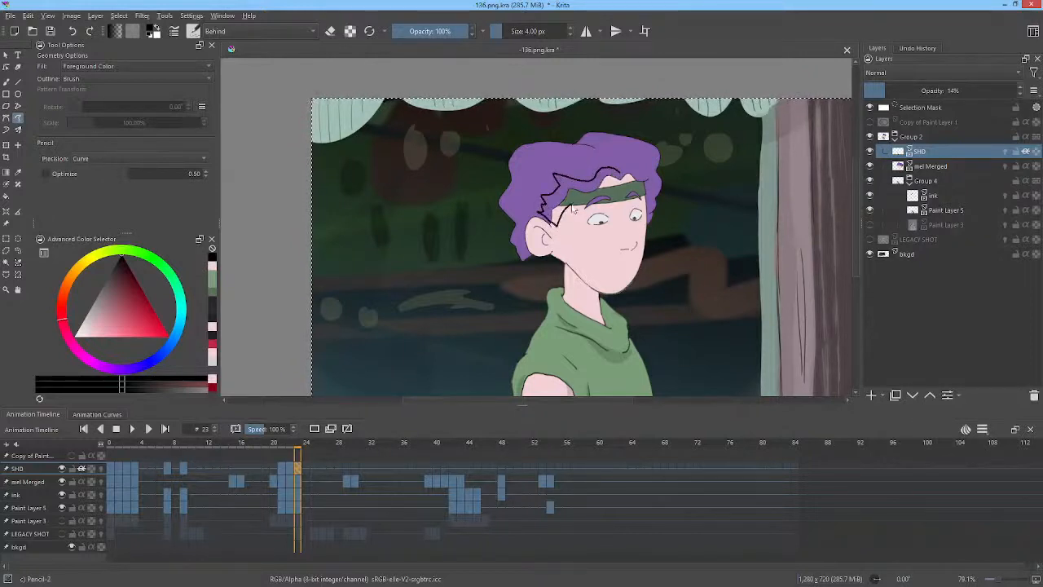
mouse_move(582, 200)
left_mouse_down()
mouse_move(631, 185)
mouse_move(650, 216)
mouse_move(656, 188)
mouse_move(619, 161)
left_mouse_up()
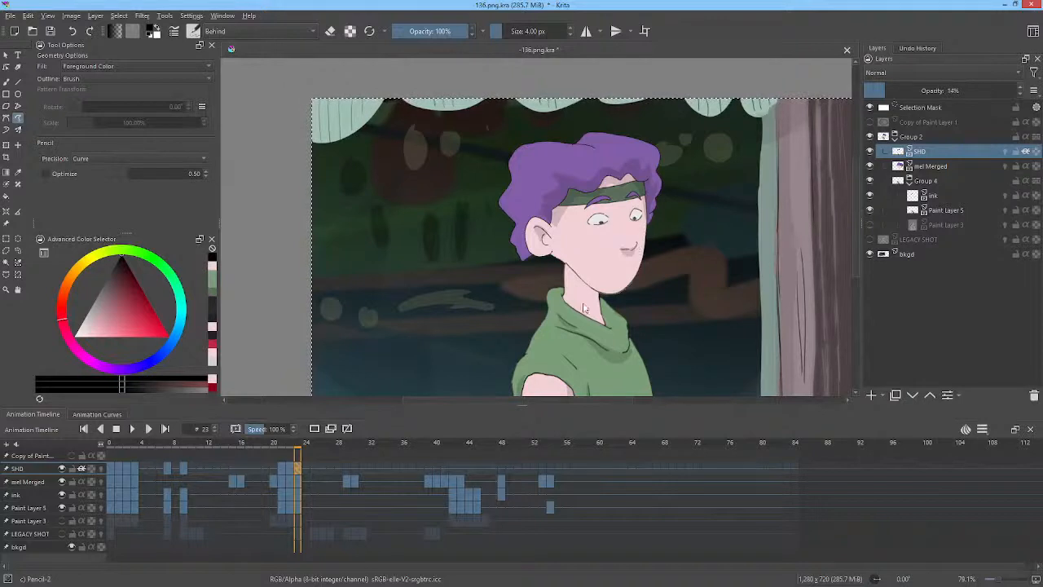
mouse_move(603, 301)
left_mouse_down()
mouse_move(567, 270)
mouse_move(603, 301)
left_mouse_up()
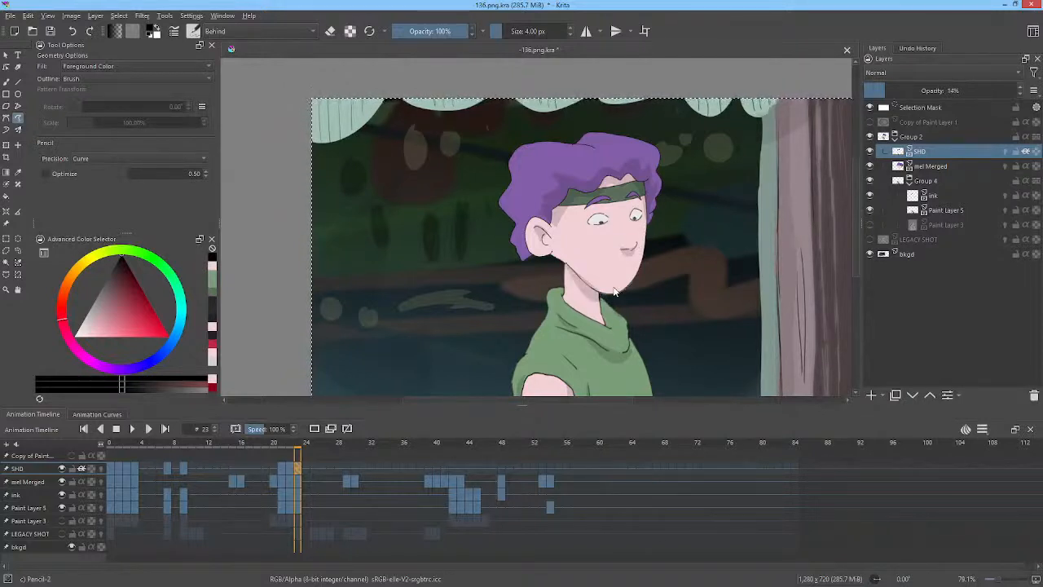
Step frame by frame through the shadow layer up to frame 39 to review the shading.
key("Left")
key("Right")
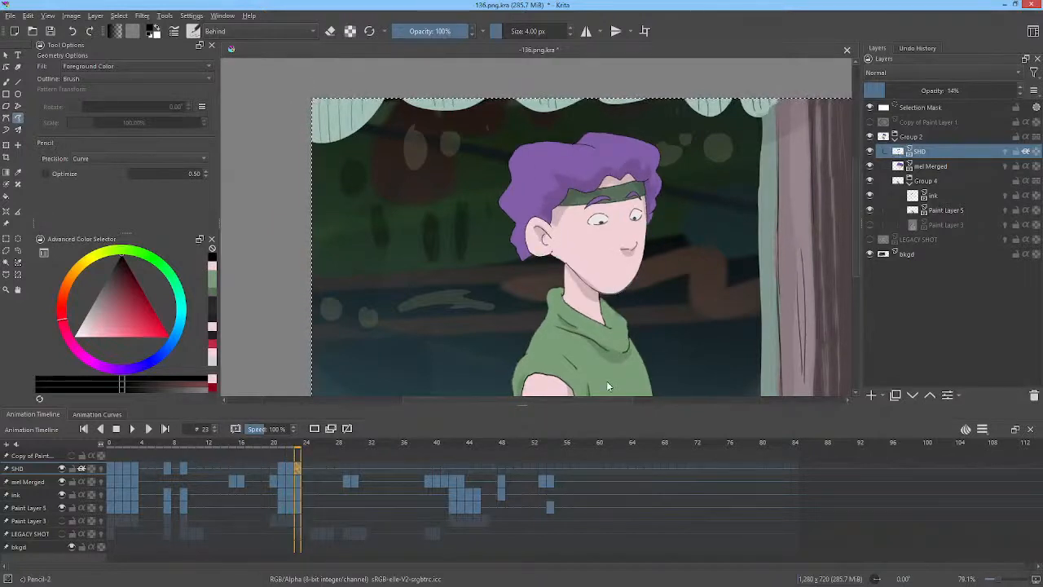
key("Right")
key("Right")
key("Right")
key("Right")
key("Right")
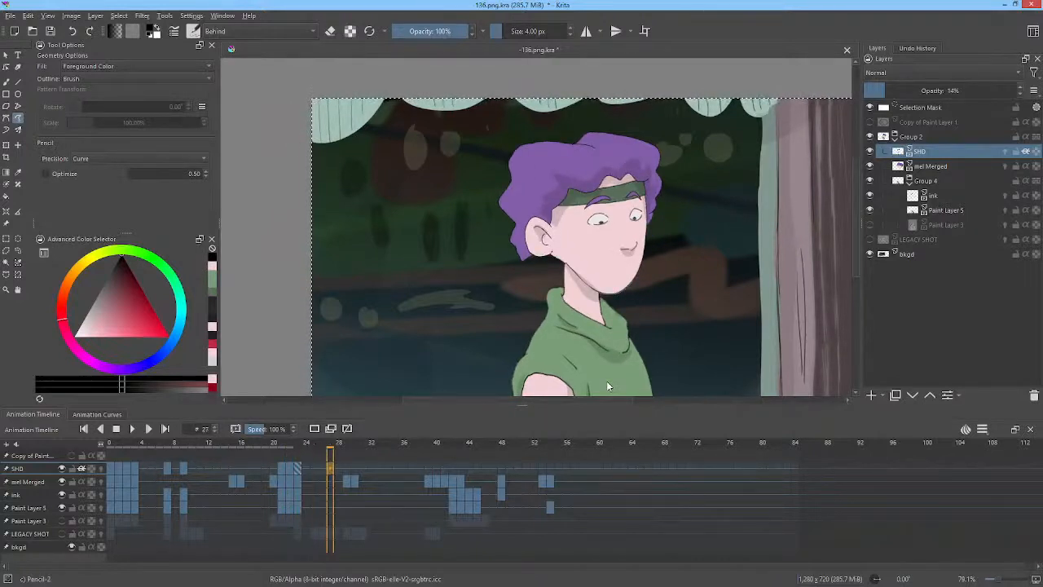
key("Left")
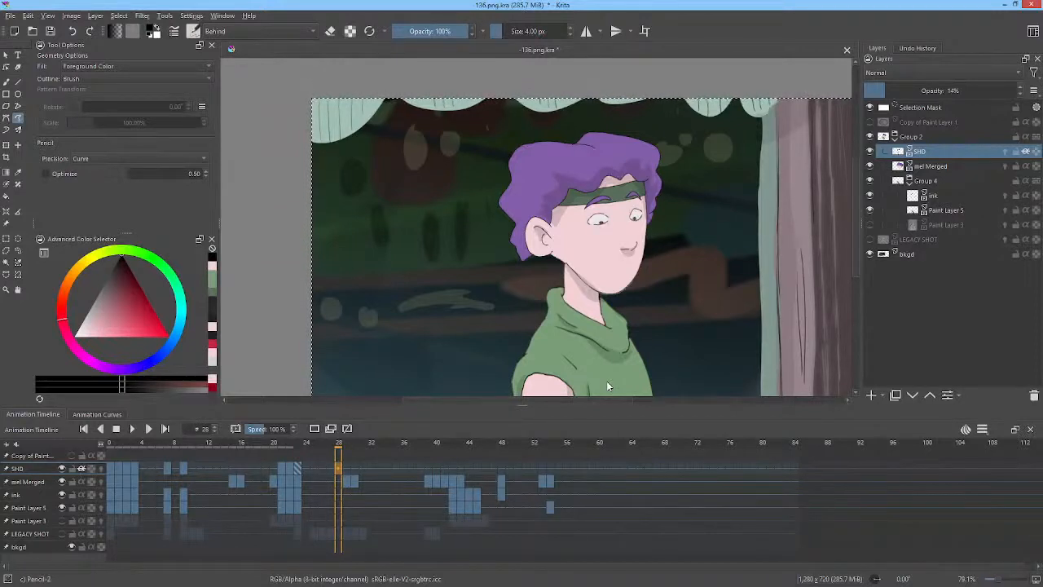
key("Right")
key("Right")
key("Right")
key("Right")
key("Right")
key("Right")
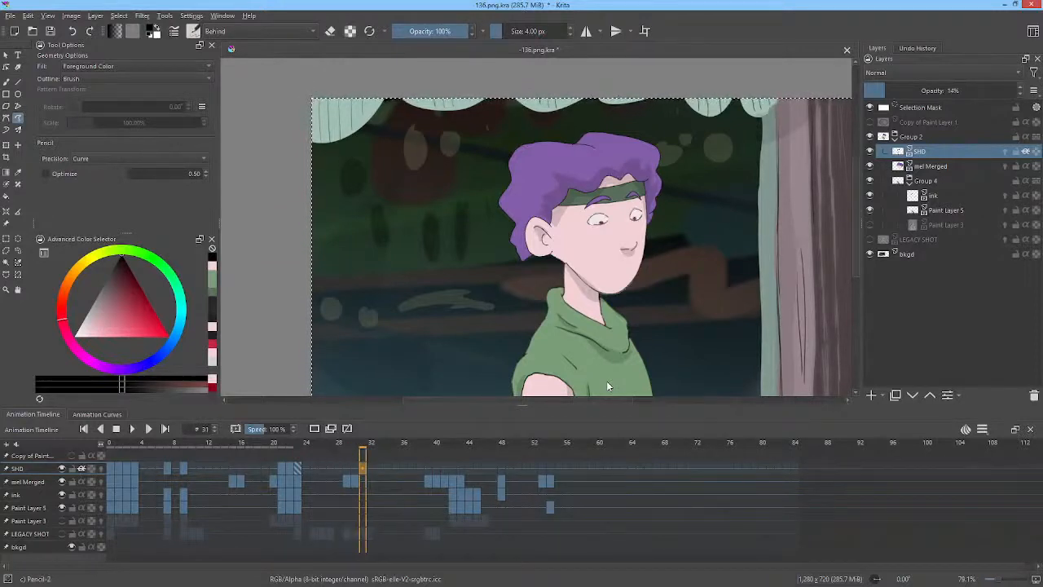
key("Right")
key("Right")
key("Right")
key("Right")
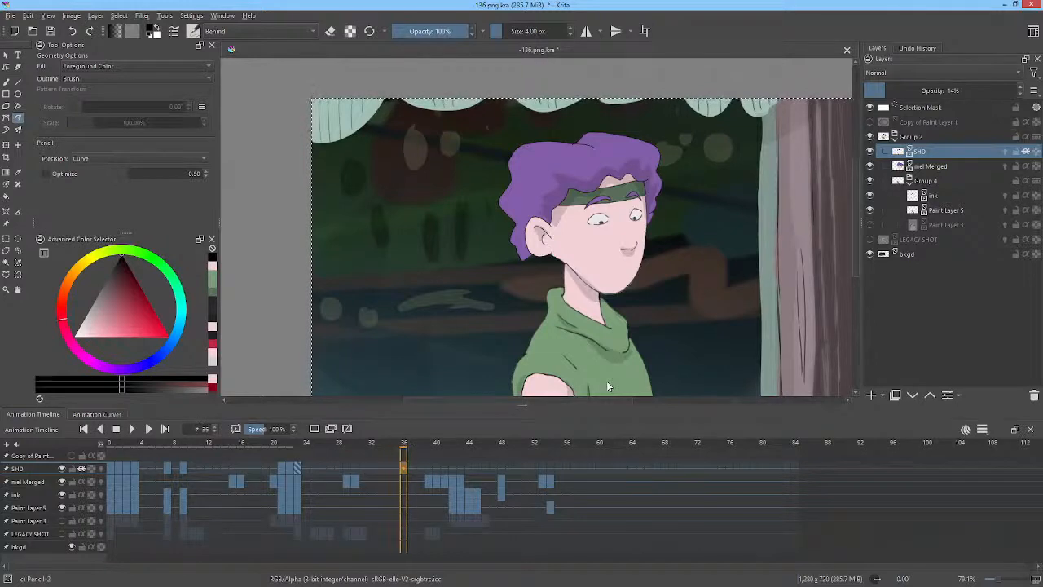
key("Right")
key("Left")
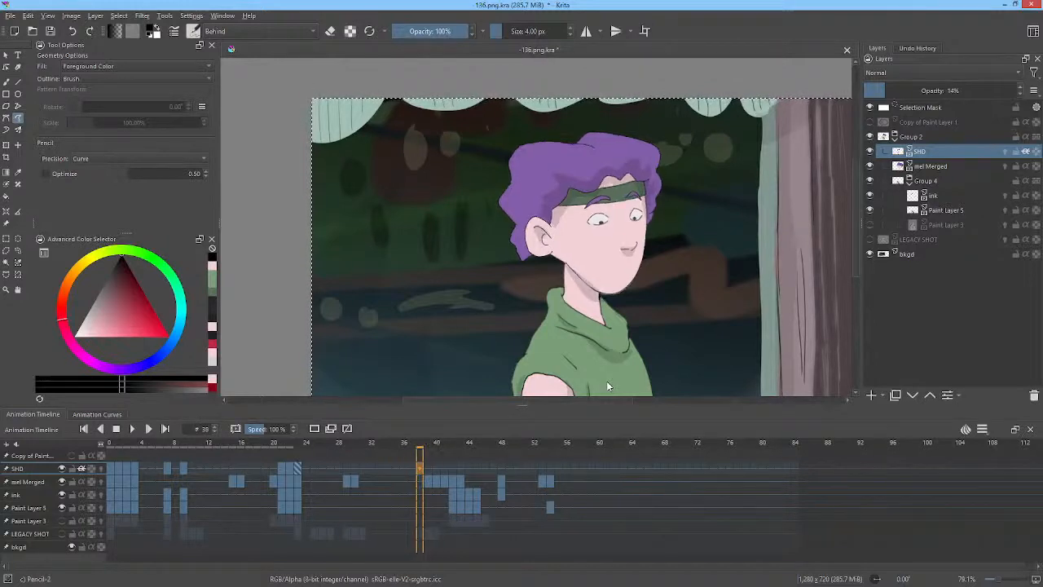
key("Right")
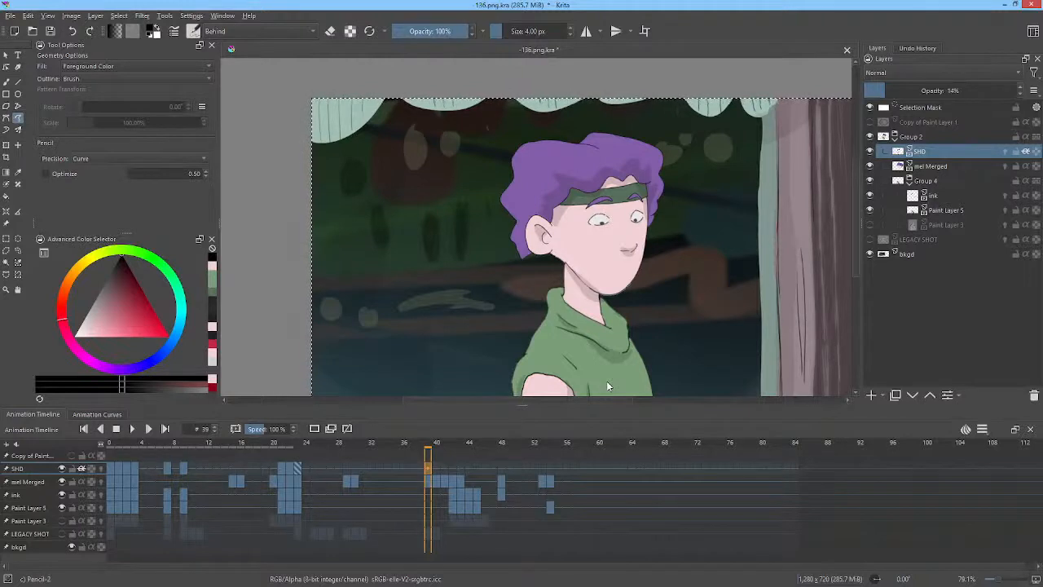
Liquify the shadow on frame 39 to fit the face and hair, reducing the liquify brush size.
key("ctrl+t")
right_click(656, 214)
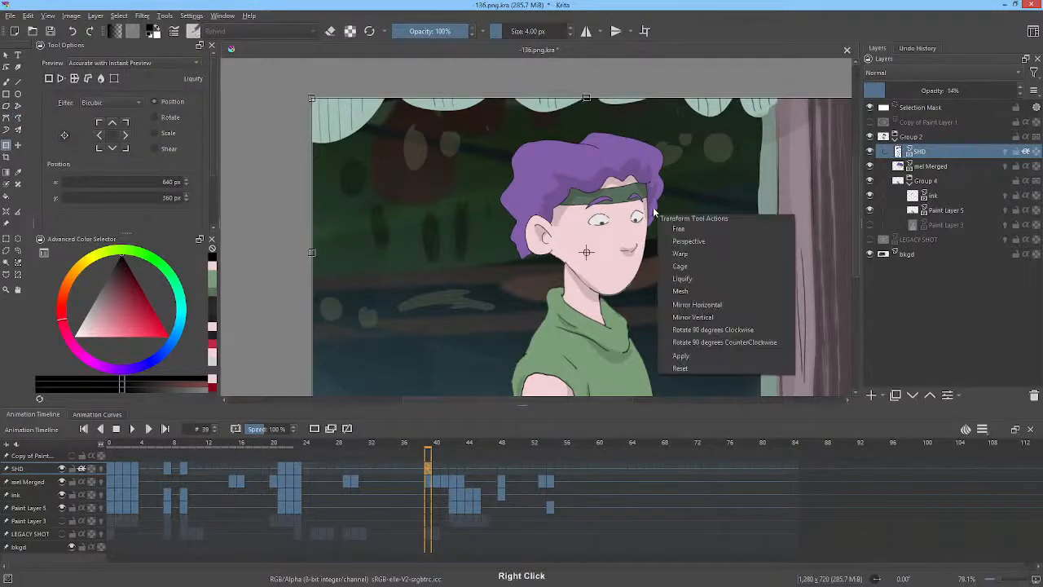
left_click(694, 281)
mouse_move(642, 236)
left_mouse_down()
mouse_move(753, 146)
mouse_move(624, 268)
mouse_move(679, 194)
left_mouse_up()
left_click_drag(602, 158, 604, 159)
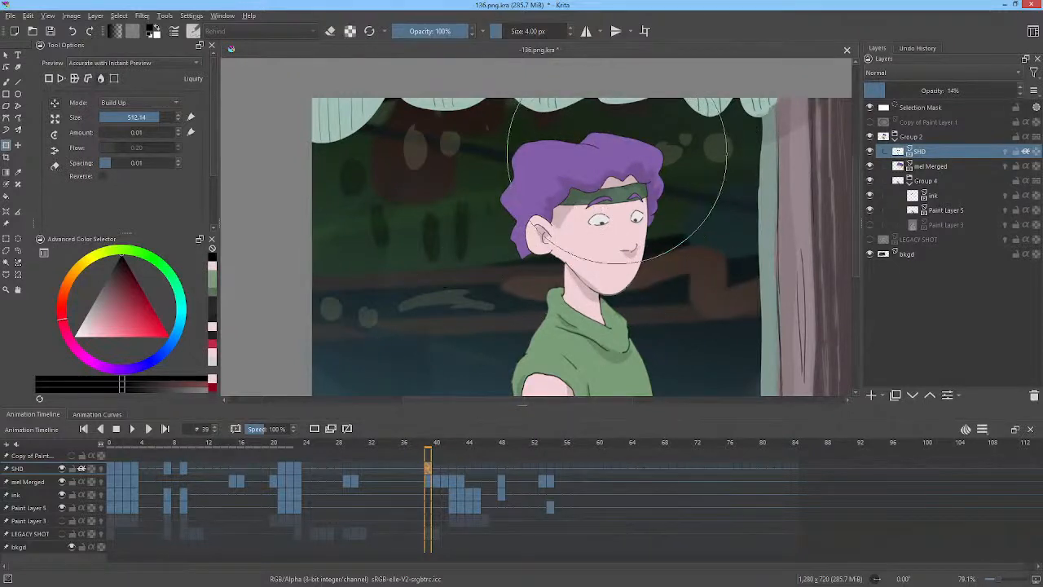
left_click_drag(687, 247, 559, 420, "shift")
On frame 40, liquify the shadow to follow the hair, headband, jaw and ear.
key("Right")
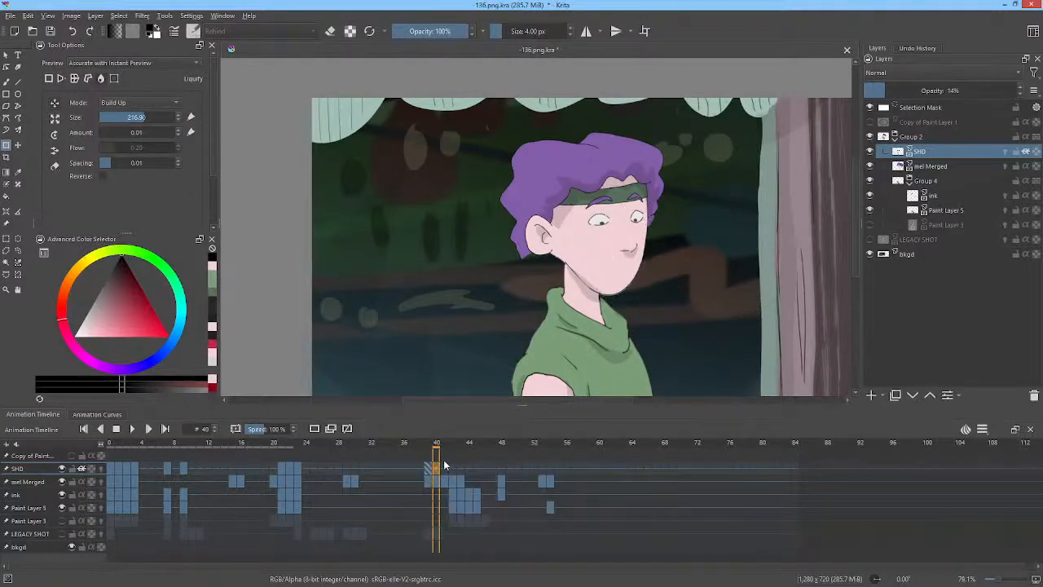
mouse_move(648, 155)
left_mouse_down("shift")
mouse_move(600, 188)
mouse_move(640, 203)
mouse_move(695, 165)
mouse_move(686, 171)
left_mouse_up("shift")
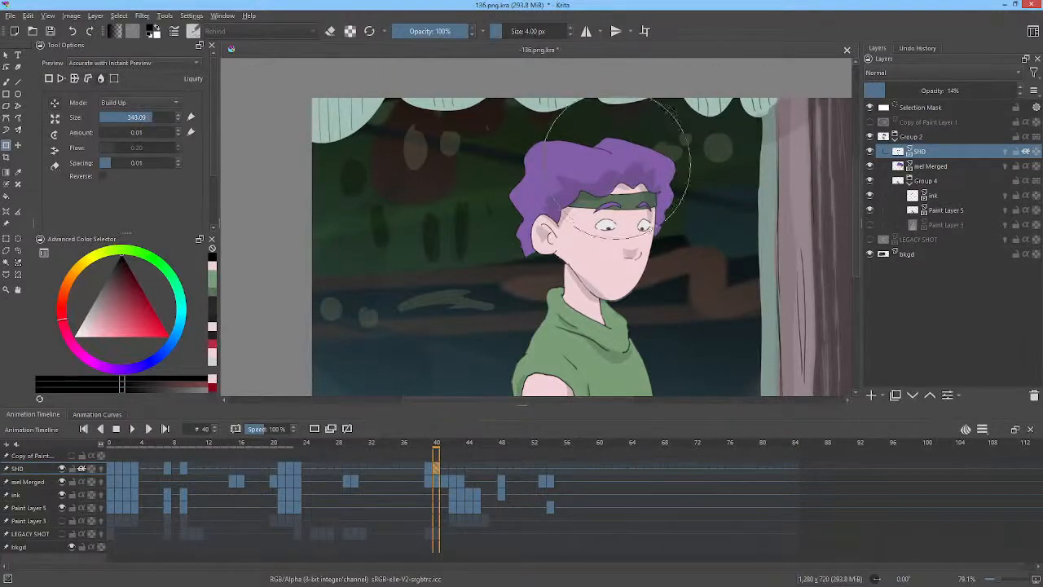
left_click_drag(601, 178, 615, 179)
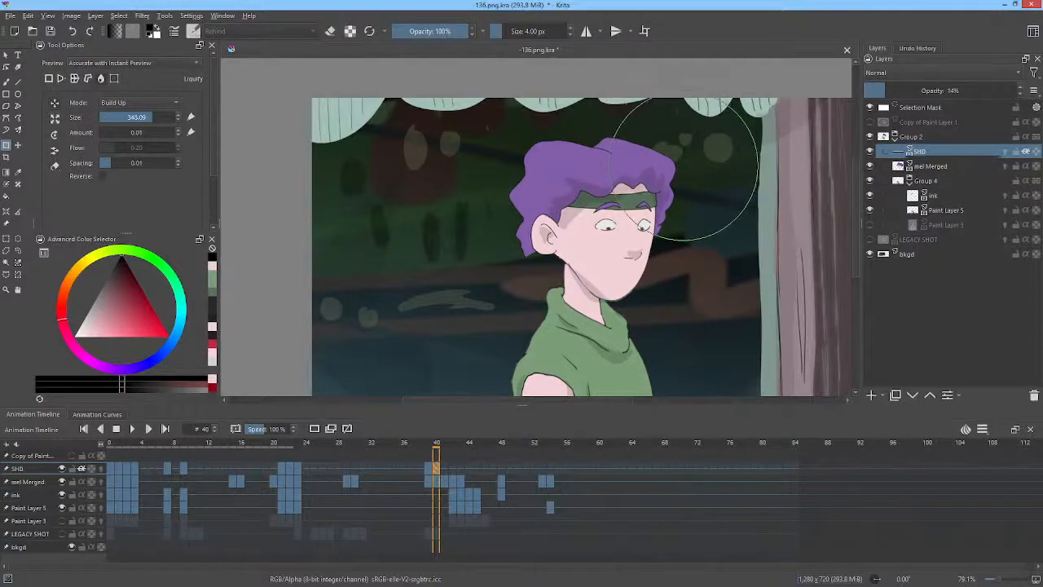
left_click_drag(690, 167, 605, 259, "shift")
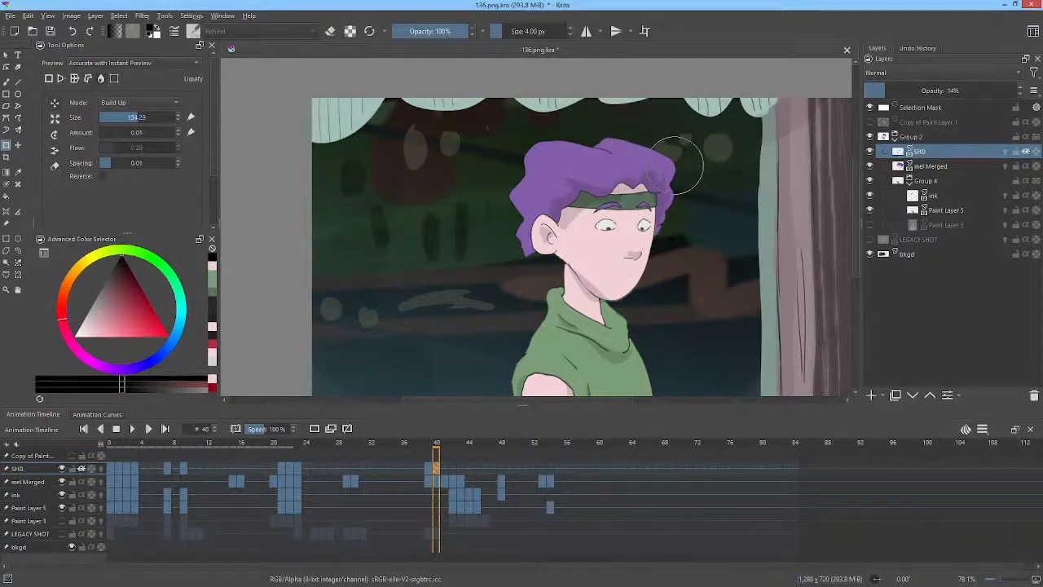
left_click_drag(678, 176, 615, 182)
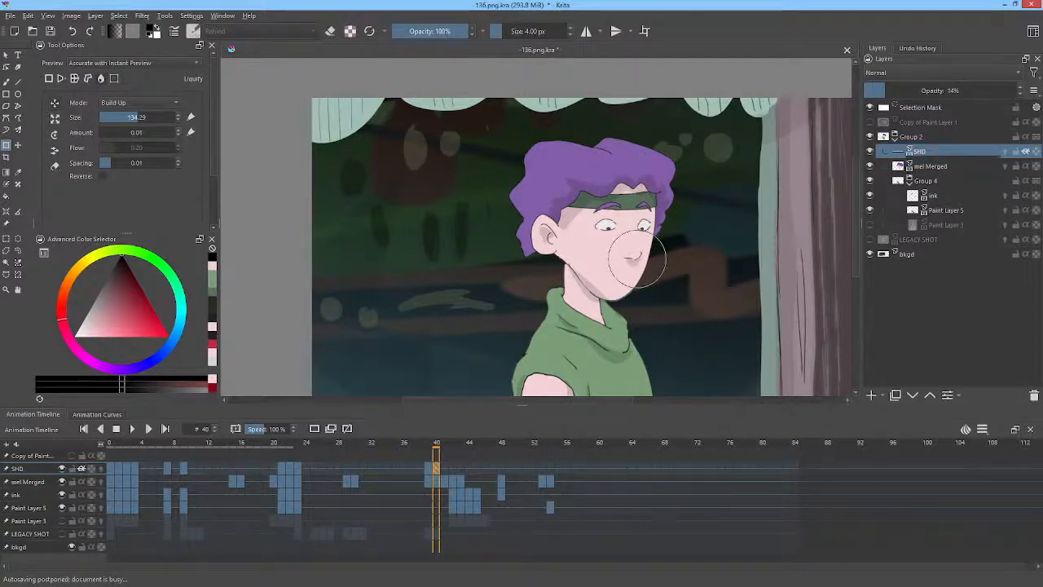
left_click_drag(593, 273, 589, 280)
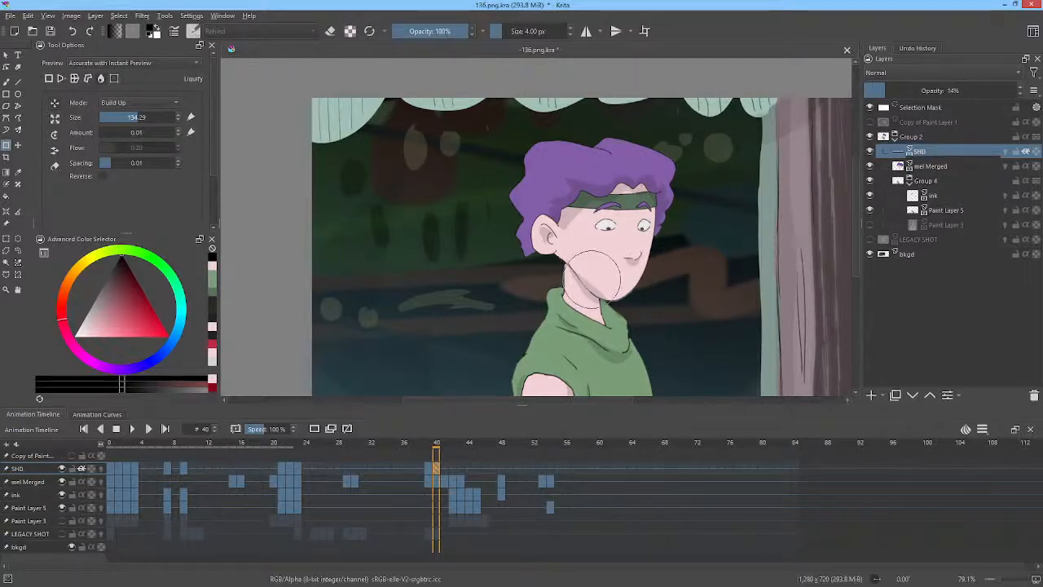
mouse_move(556, 237)
left_mouse_down()
mouse_move(580, 220)
mouse_move(545, 261)
left_mouse_up()
left_click_drag(570, 221, 566, 225)
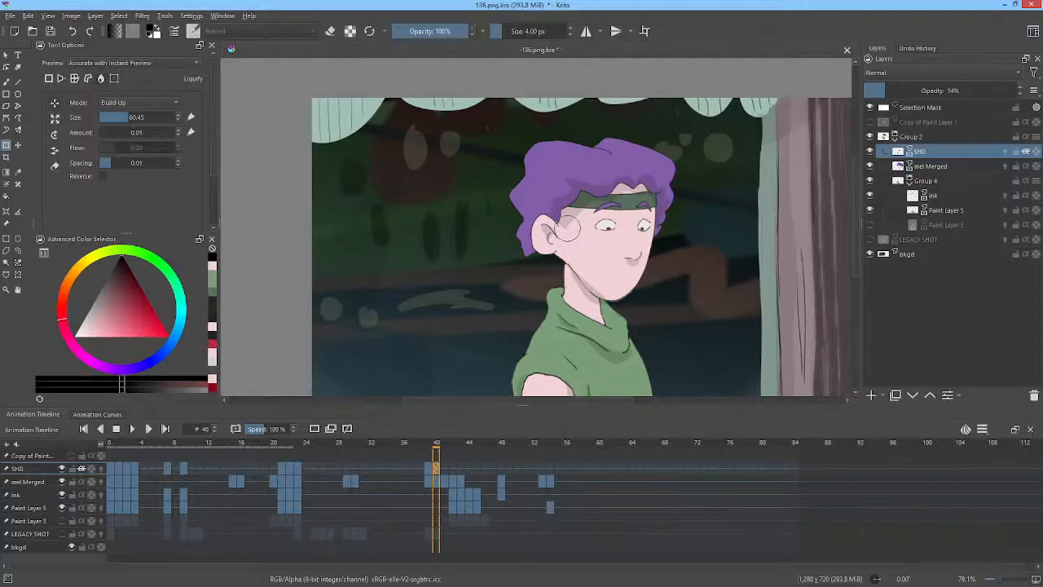
On frame 41, lasso the character's head shadow and move it up to fit the head.
key("period")
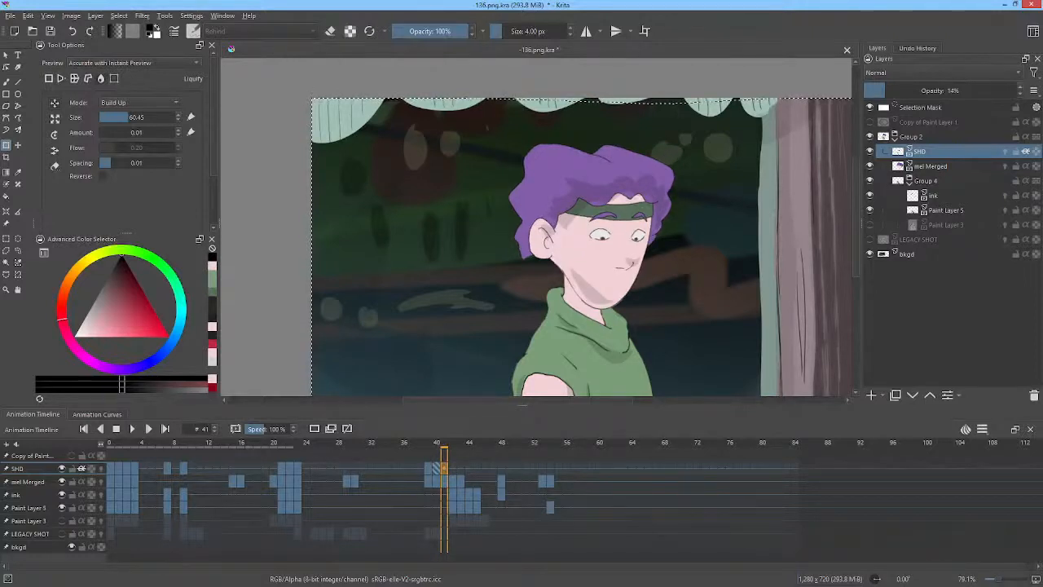
key("l")
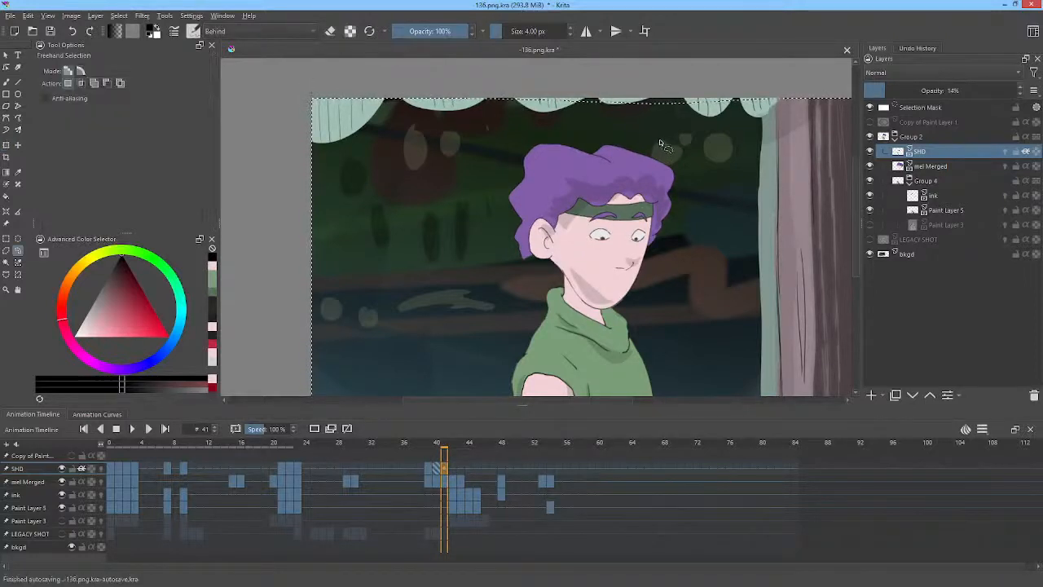
mouse_move(658, 135)
left_mouse_down()
mouse_move(525, 157)
mouse_move(519, 223)
mouse_move(537, 261)
mouse_move(586, 309)
mouse_move(618, 314)
mouse_move(664, 277)
mouse_move(692, 163)
left_mouse_up()
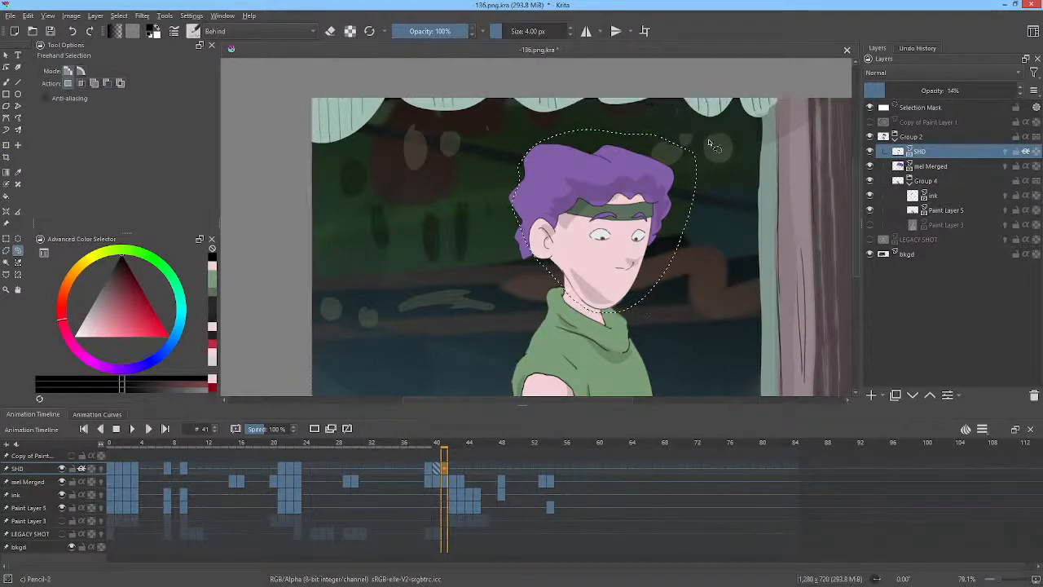
key("ctrl+t")
left_click_drag(704, 122, 708, 145)
key("Return")
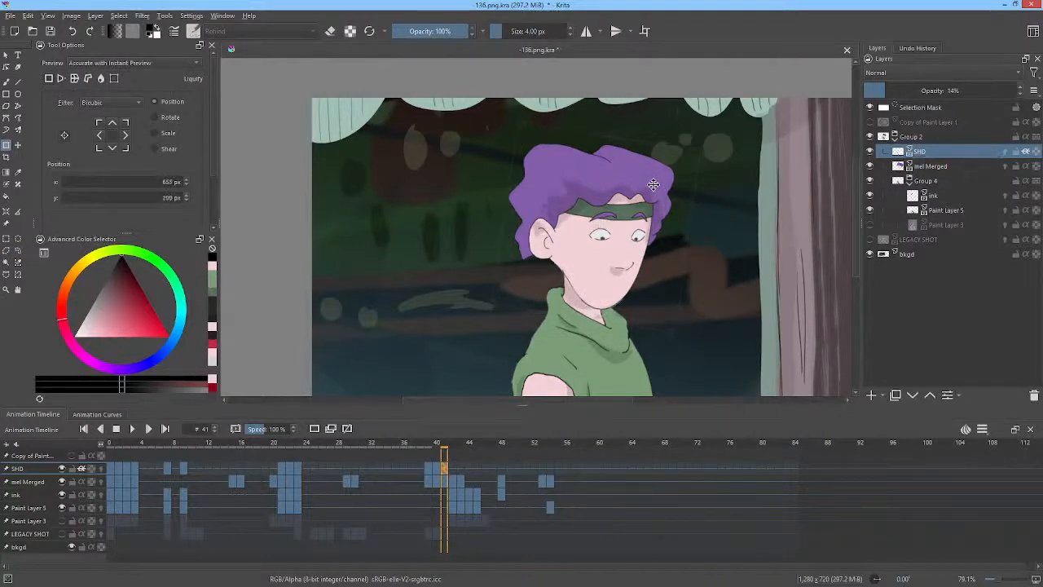
Rotate and reposition the selected shadow on frame 41 to follow the tilted head, then switch the transform to Liquify.
left_click(654, 186)
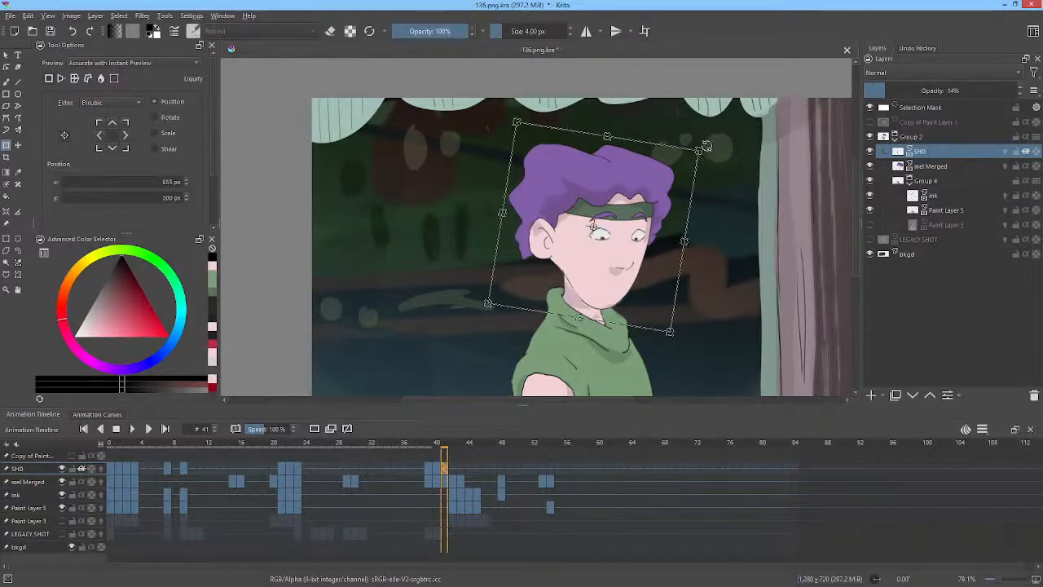
left_click_drag(709, 144, 706, 137)
left_click_drag(658, 180, 663, 184)
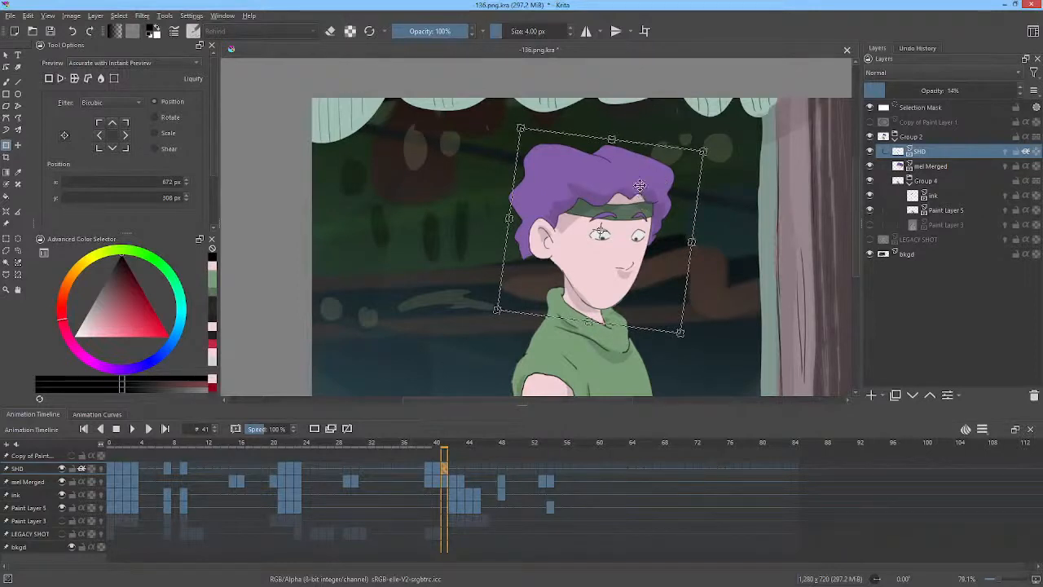
key("Return")
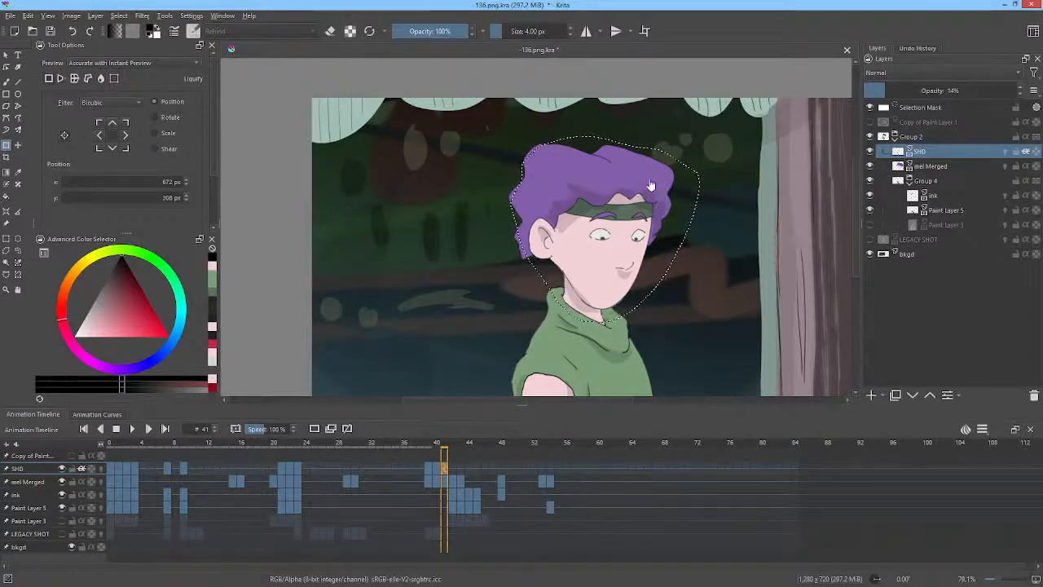
right_click(657, 187)
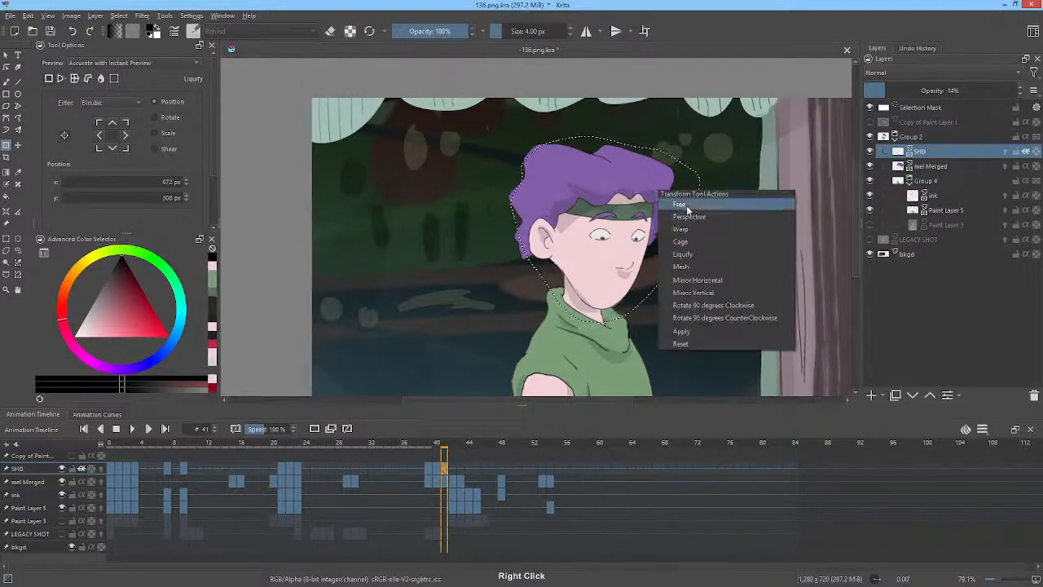
left_click(683, 253)
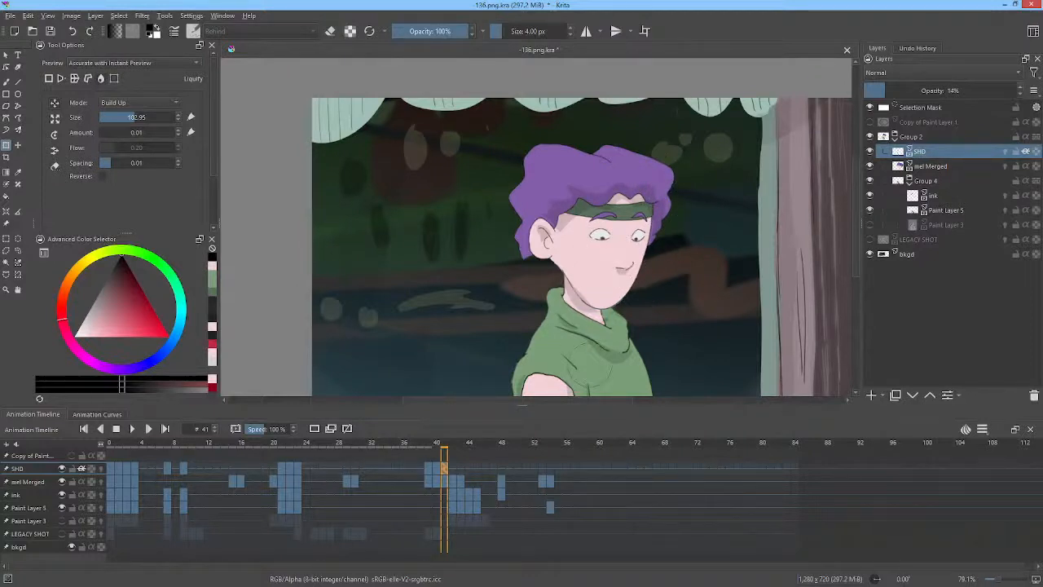
Step between frames 40, 41 and 42 to compare the shadow placement, selecting the whole canvas.
key("Left")
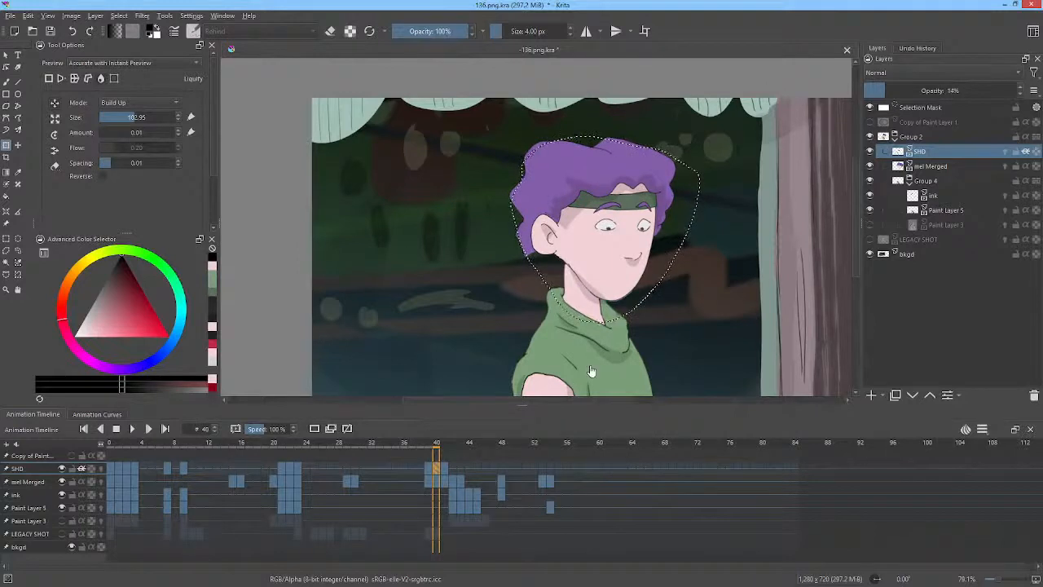
key("ctrl+a")
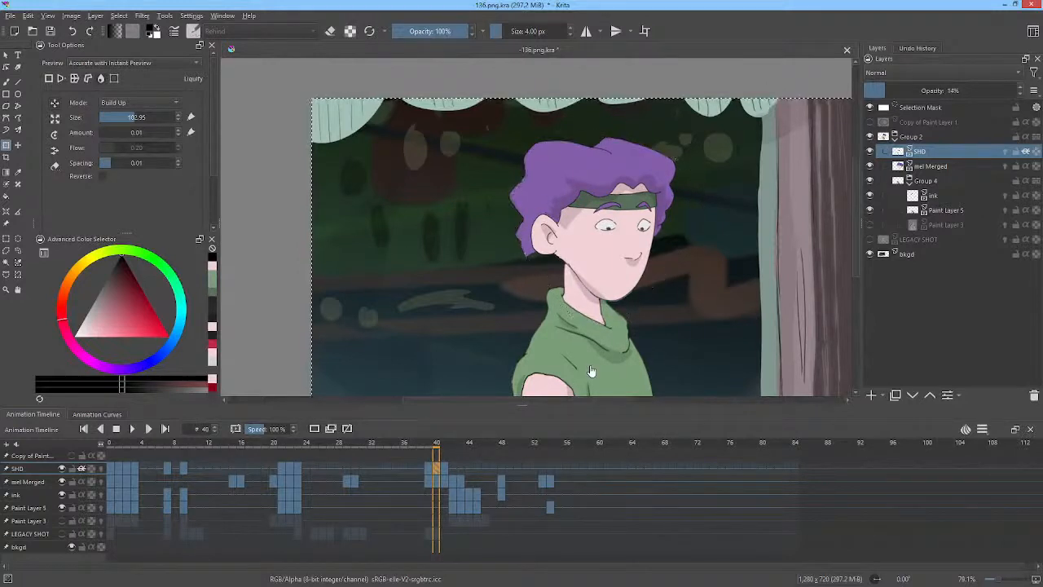
key("Right")
key("Right")
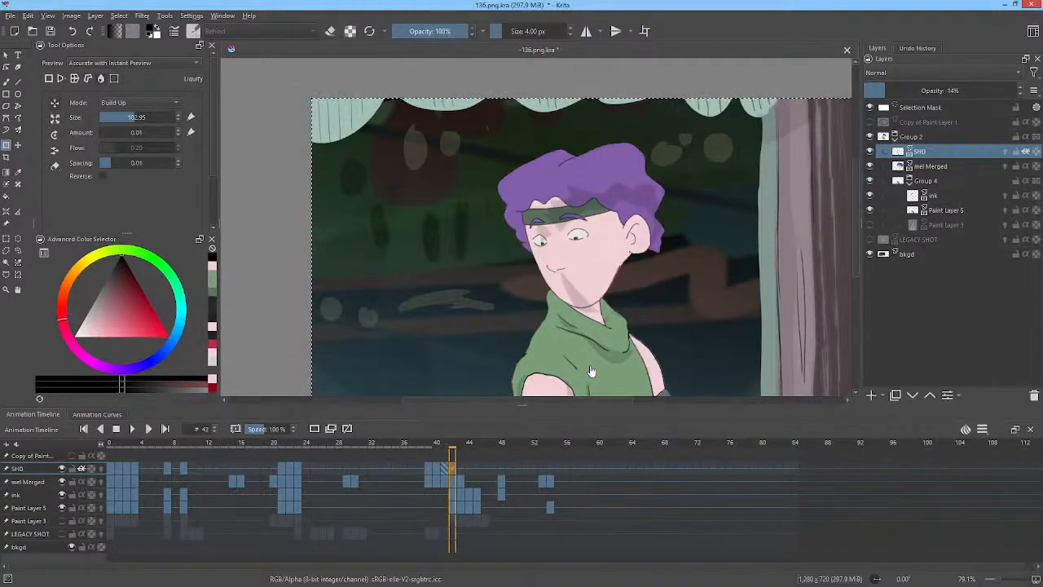
key("Right")
key("Left")
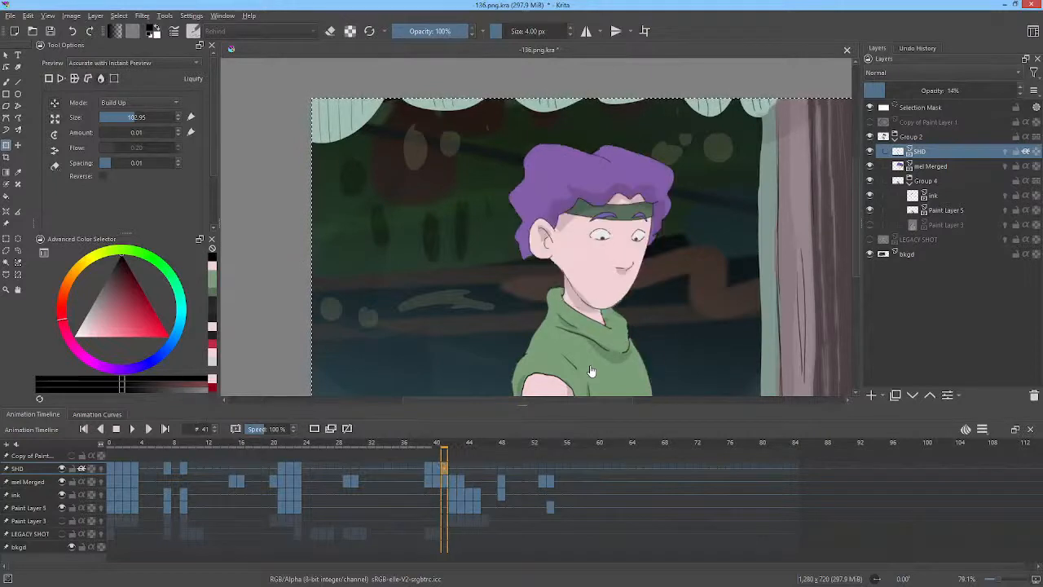
key("Right")
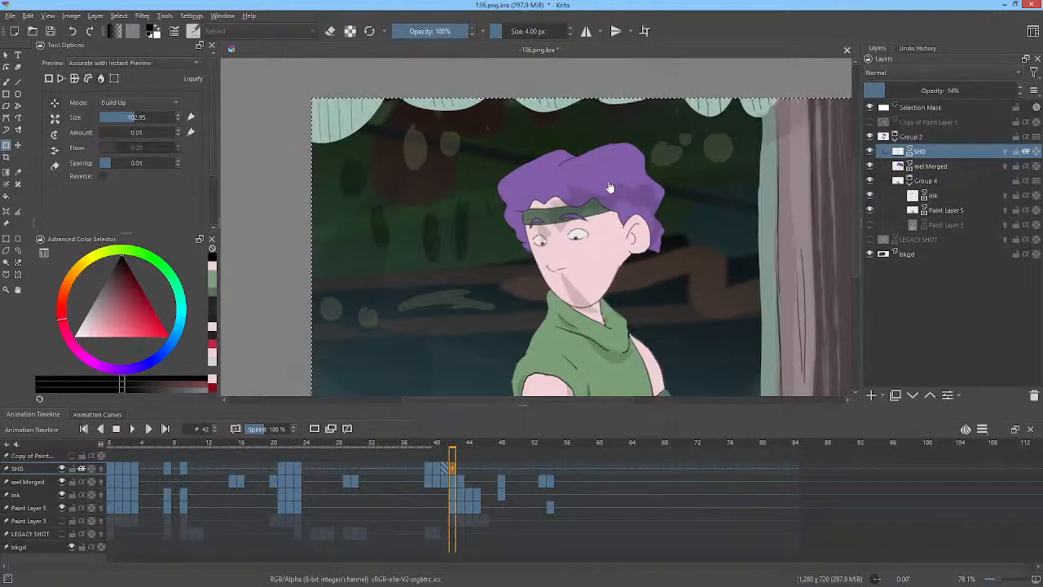
left_click(646, 153)
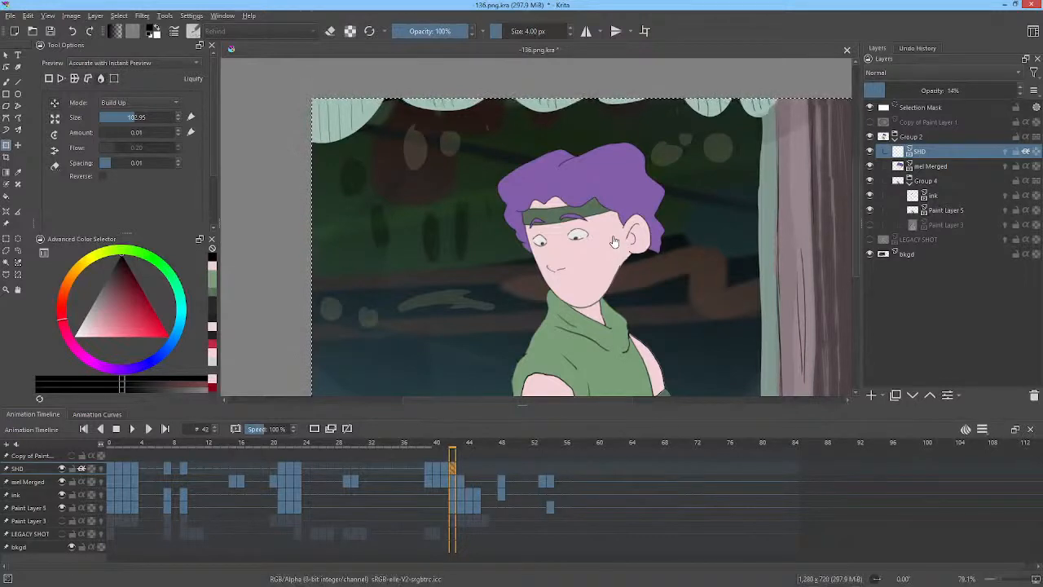
On frame 42, fill a shadow shape over the hair and headband with the freehand path tool.
key("p")
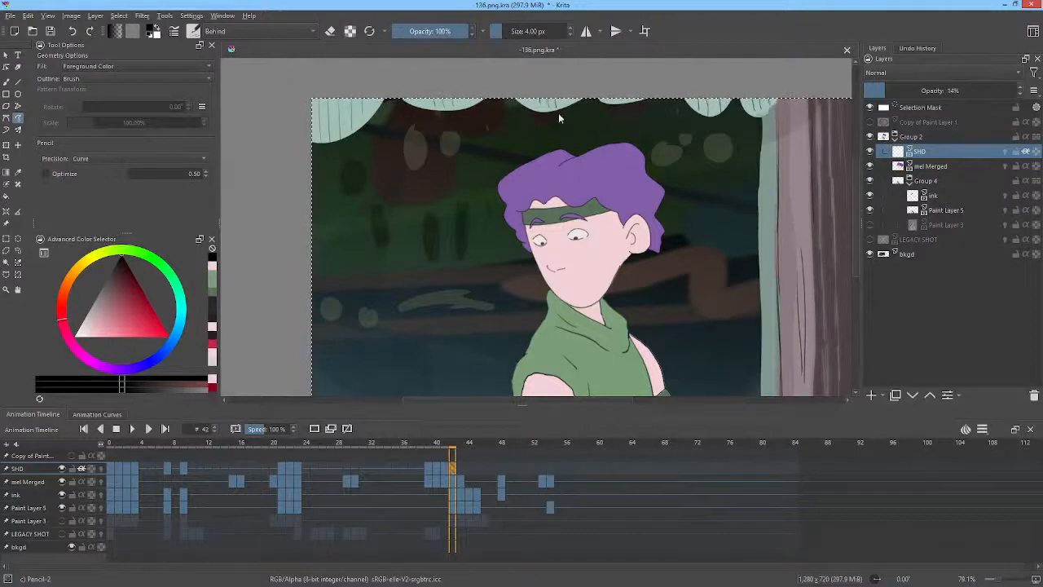
mouse_move(546, 197)
left_mouse_down()
mouse_move(514, 211)
mouse_move(517, 232)
mouse_move(563, 210)
mouse_move(624, 221)
mouse_move(621, 237)
mouse_move(628, 215)
left_mouse_up()
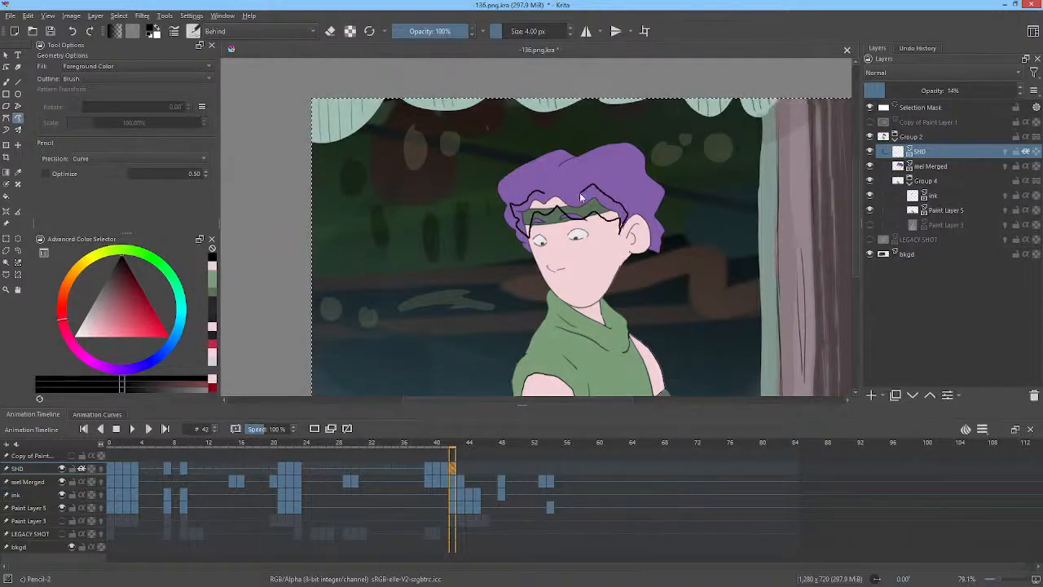
left_click_drag(559, 189, 550, 188)
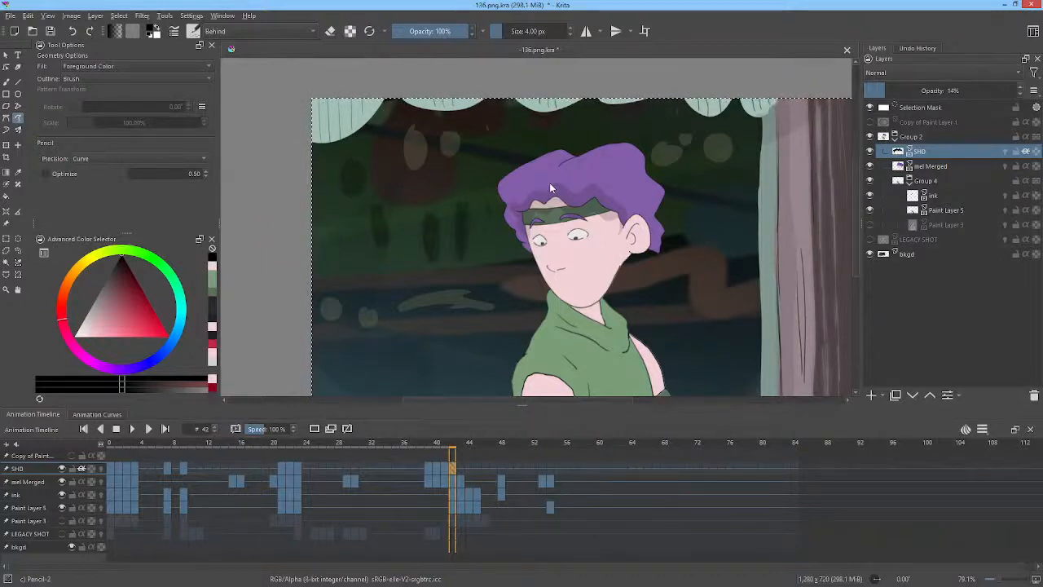
Draw shadow shapes on the shirt below the neck and along the left sleeve on frame 42, flipping to frame 41 for reference.
key("Left")
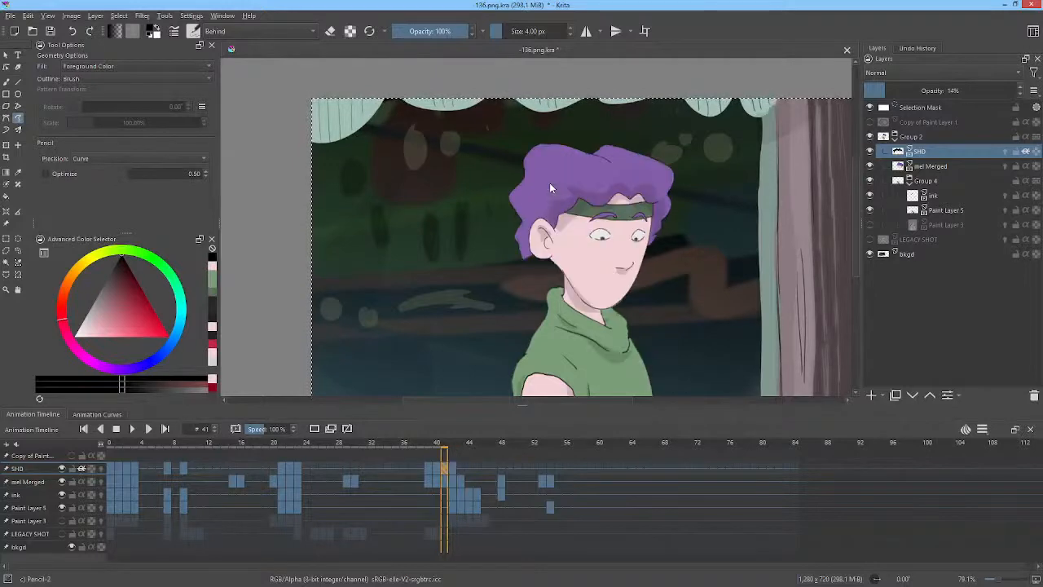
key("Right")
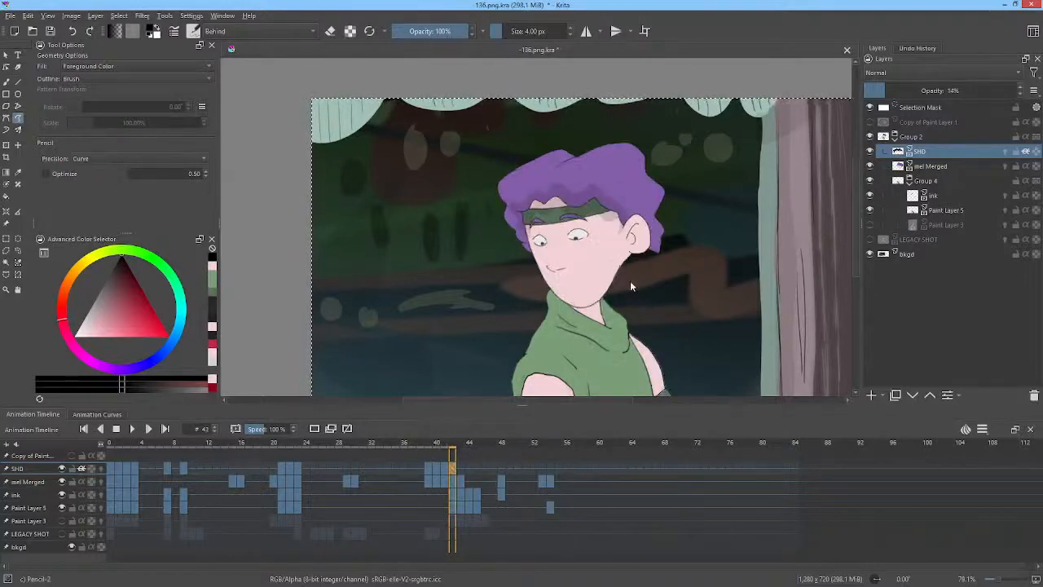
left_click_drag(630, 280, 619, 233)
left_click_drag(619, 272, 624, 236)
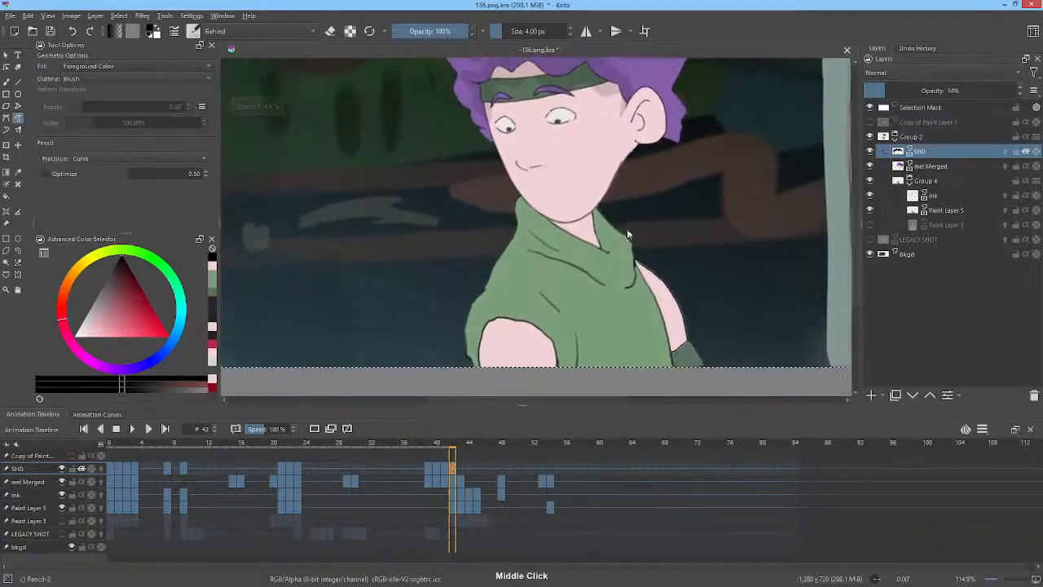
key("Left")
key("Right")
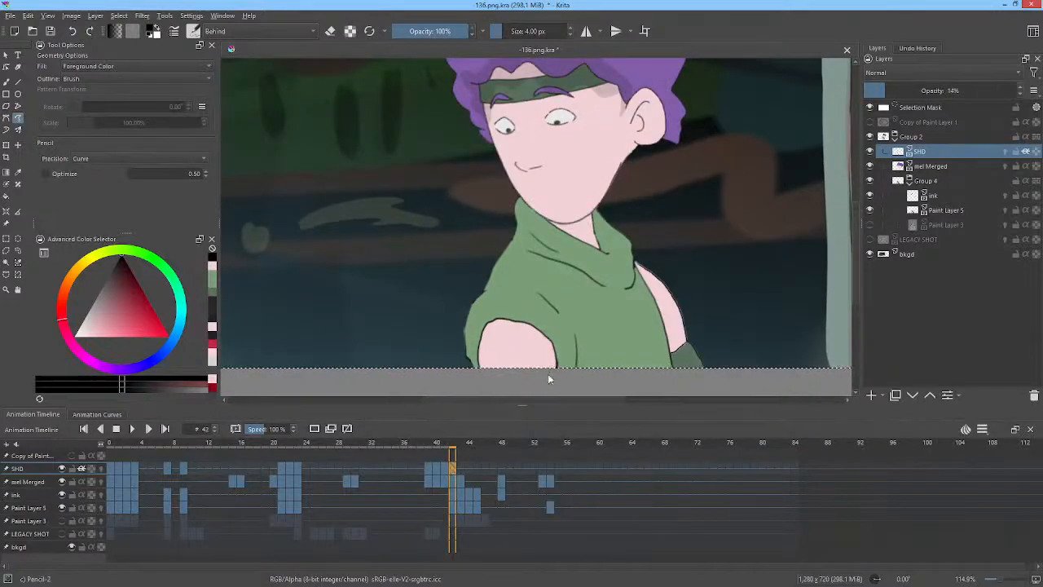
mouse_move(549, 374)
left_mouse_down()
mouse_move(536, 326)
mouse_move(562, 350)
mouse_move(569, 385)
left_mouse_up()
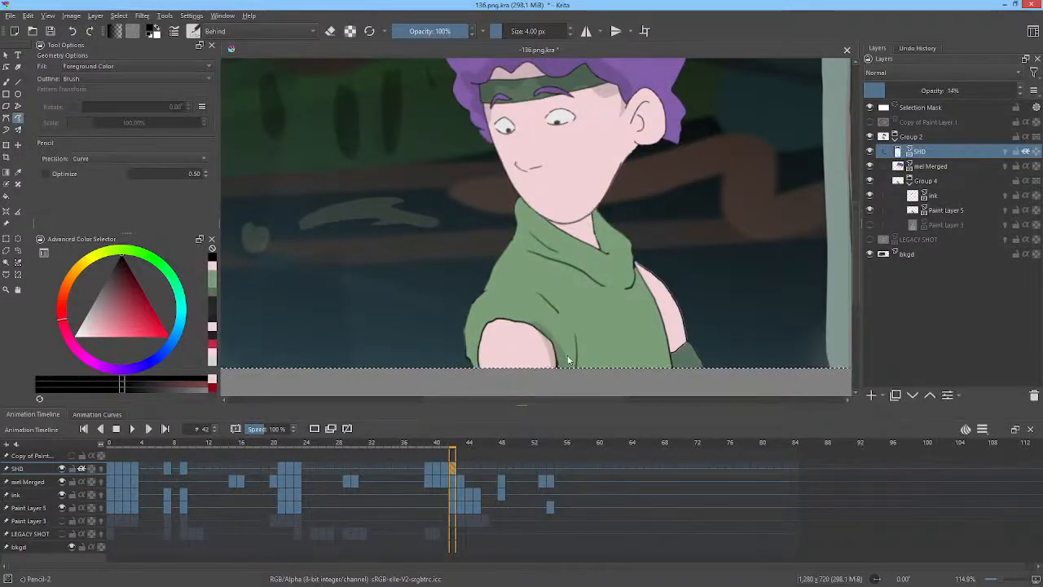
key("Left")
key("Right")
left_click_drag(489, 321, 469, 383)
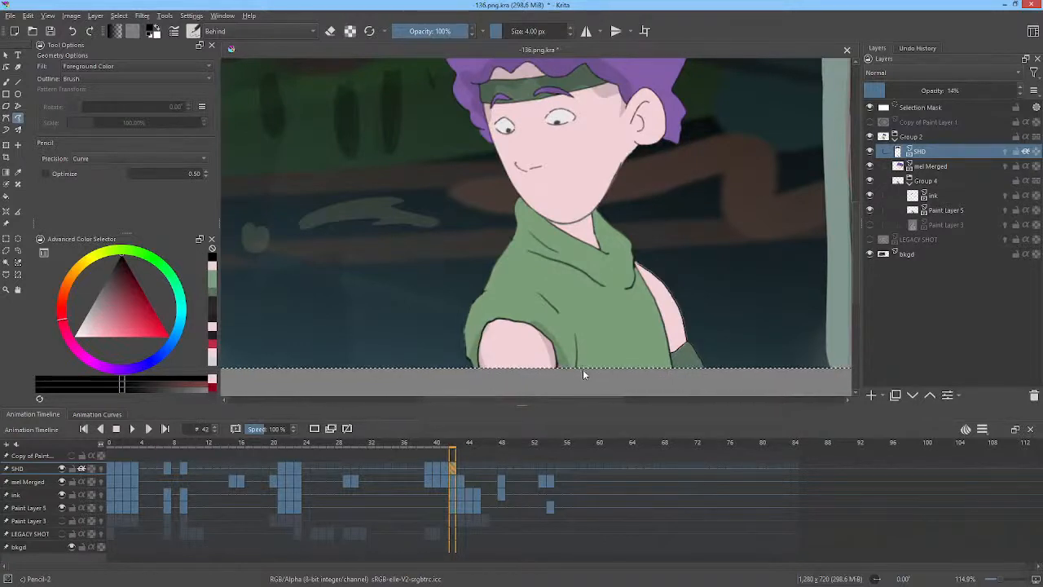
key("Left")
key("Right")
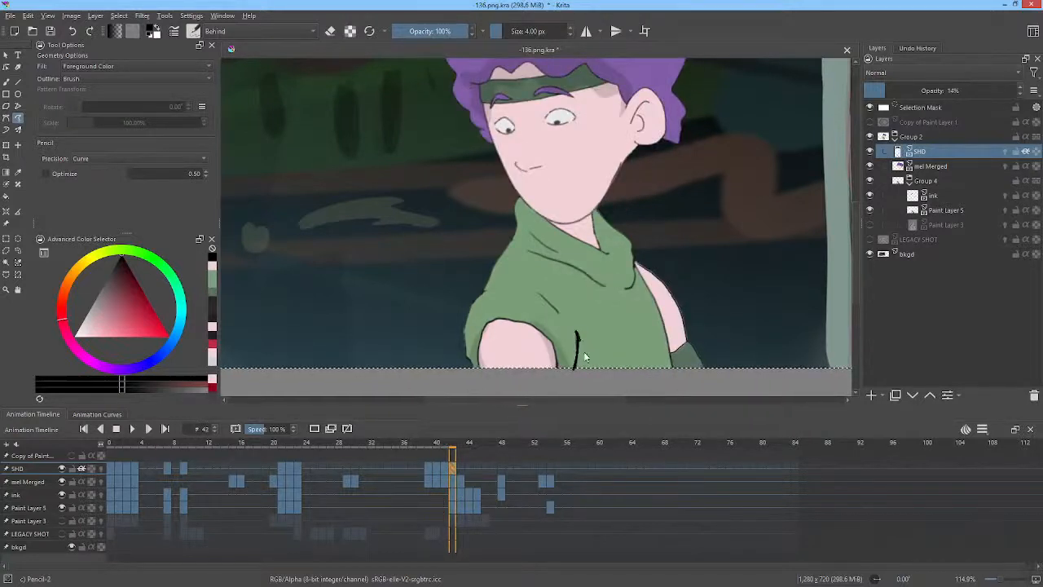
Add shadows along the shirt's right side and the shoulder on frame 42, comparing with frame 41.
middle_click(641, 260)
key("Left")
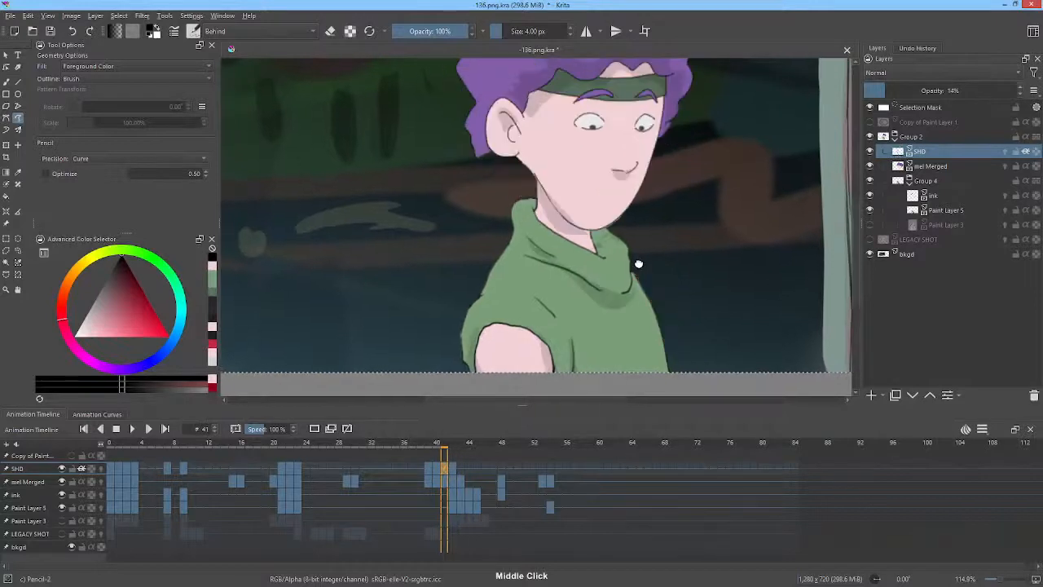
key("Right")
mouse_move(664, 364)
left_mouse_down()
mouse_move(643, 279)
mouse_move(686, 373)
left_mouse_up()
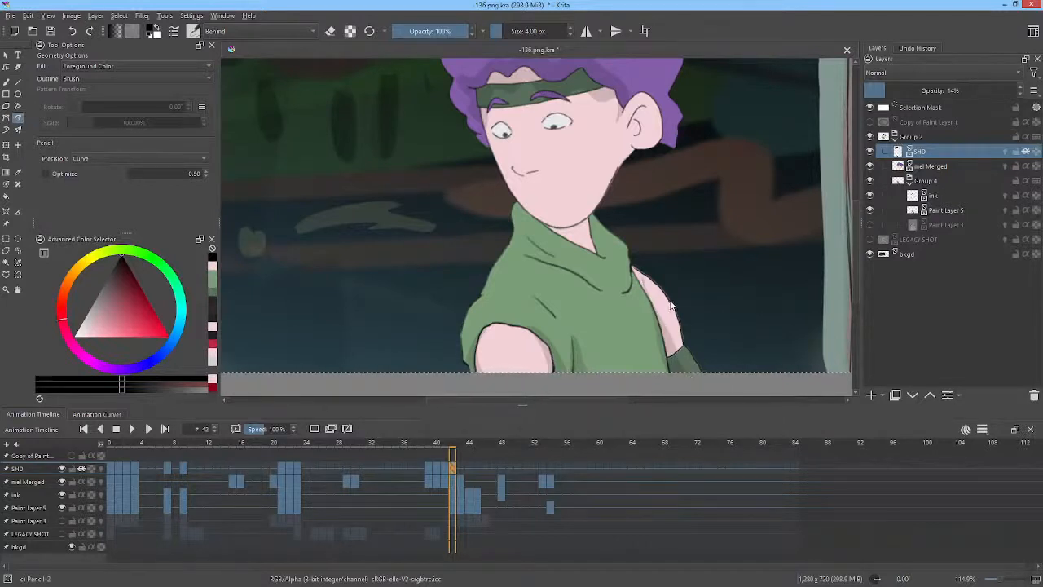
left_click_drag(706, 278, 728, 302)
key("Left")
key("Right")
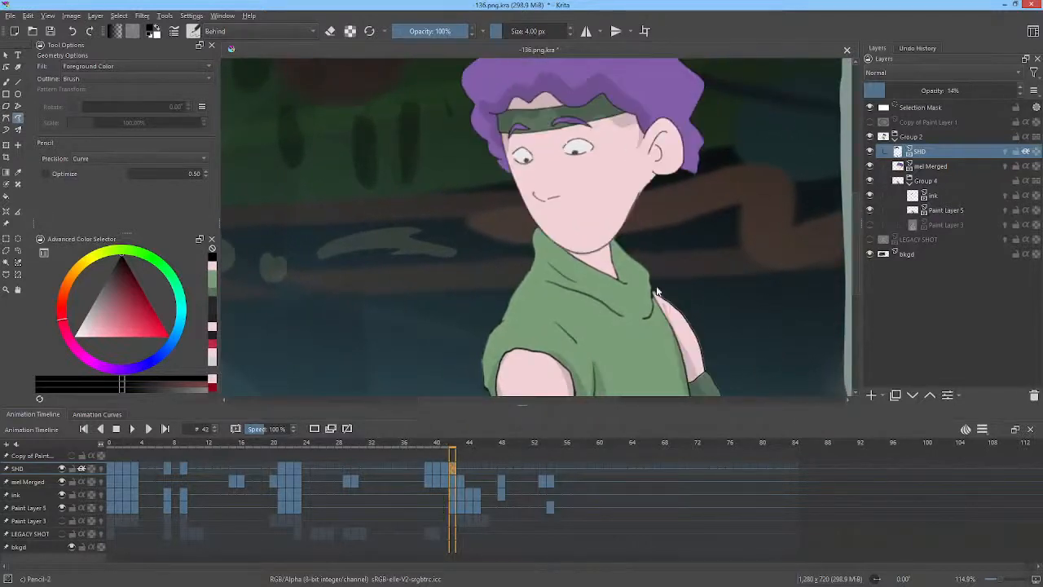
mouse_move(653, 316)
left_mouse_down()
mouse_move(556, 286)
mouse_move(633, 331)
mouse_move(655, 310)
left_mouse_up()
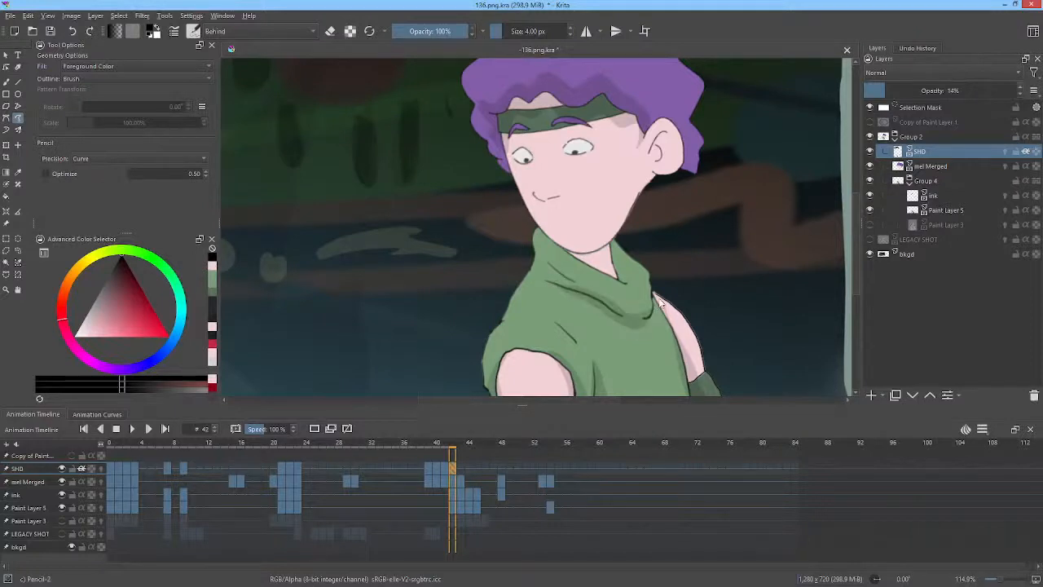
key("Left")
key("Right")
Draw the neck shadow under the jaw and a shadow in the ear on frame 42, checking against frame 41.
left_click_drag(668, 233, 724, 237)
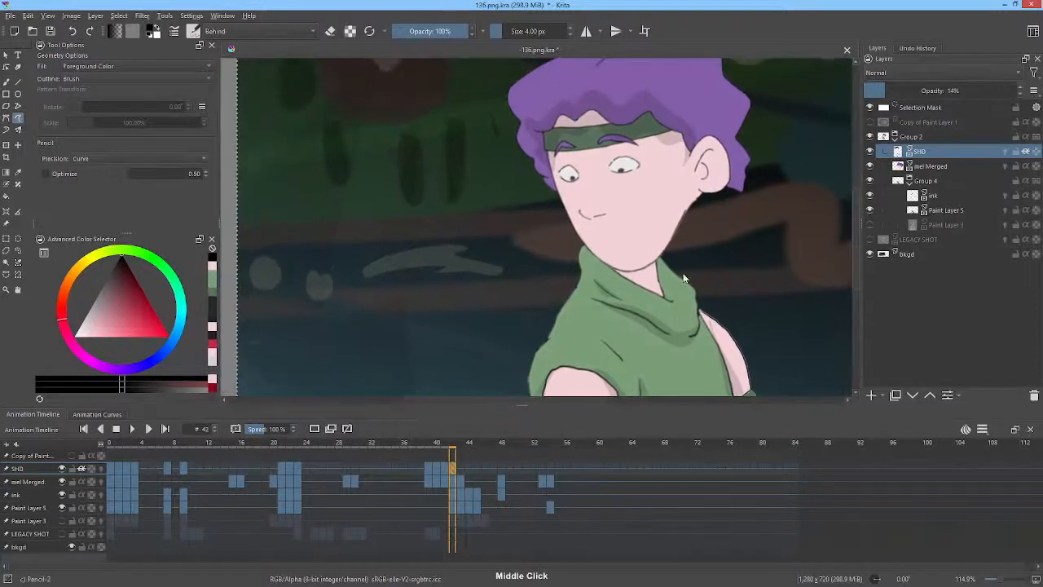
key("Left")
key("Right")
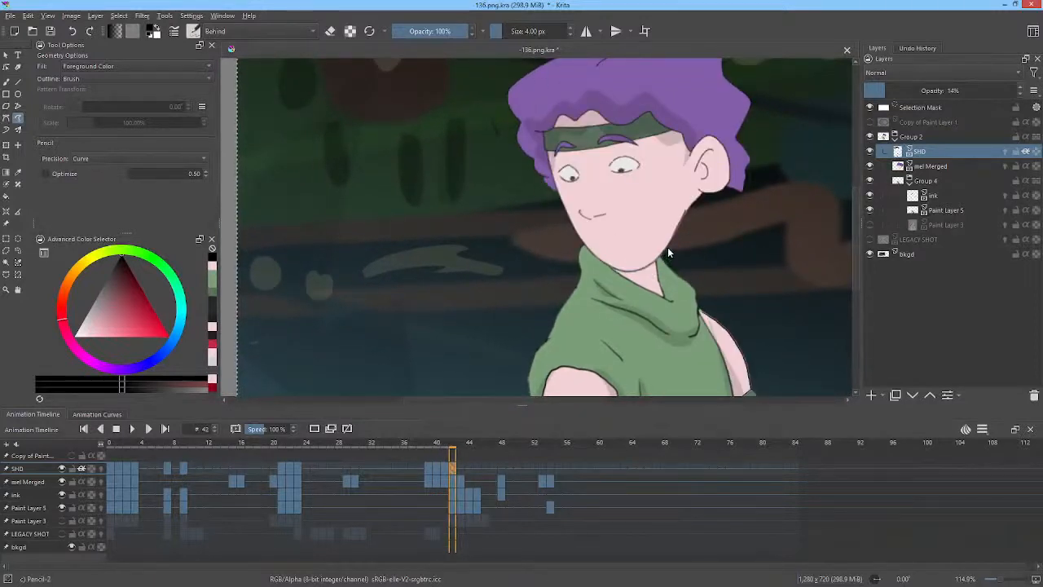
mouse_move(667, 247)
left_mouse_down()
mouse_move(638, 276)
mouse_move(596, 257)
mouse_move(610, 278)
mouse_move(644, 288)
mouse_move(668, 263)
mouse_move(729, 257)
left_mouse_up()
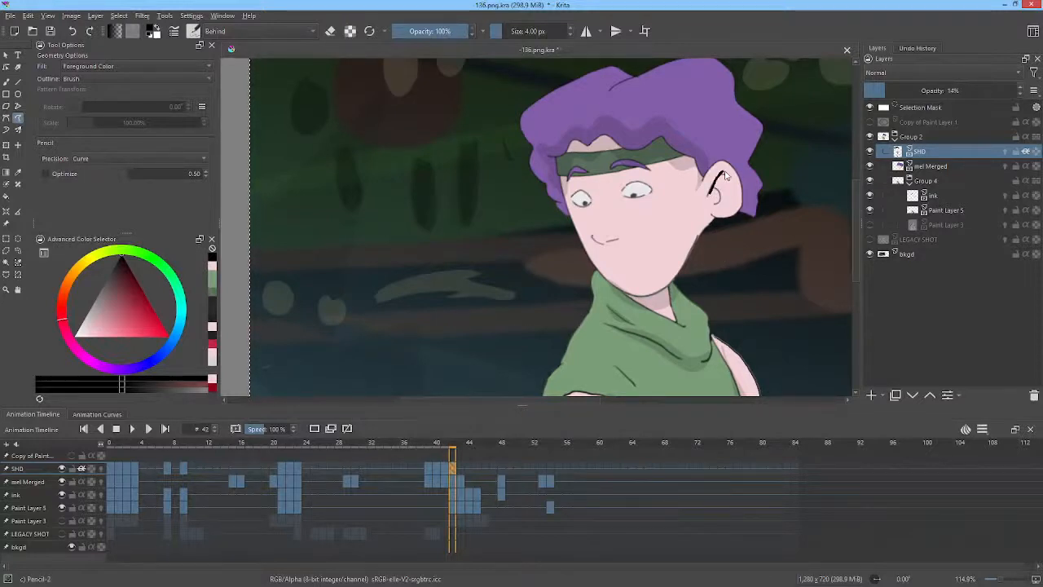
mouse_move(732, 184)
left_mouse_down()
mouse_move(726, 202)
mouse_move(717, 186)
left_mouse_up()
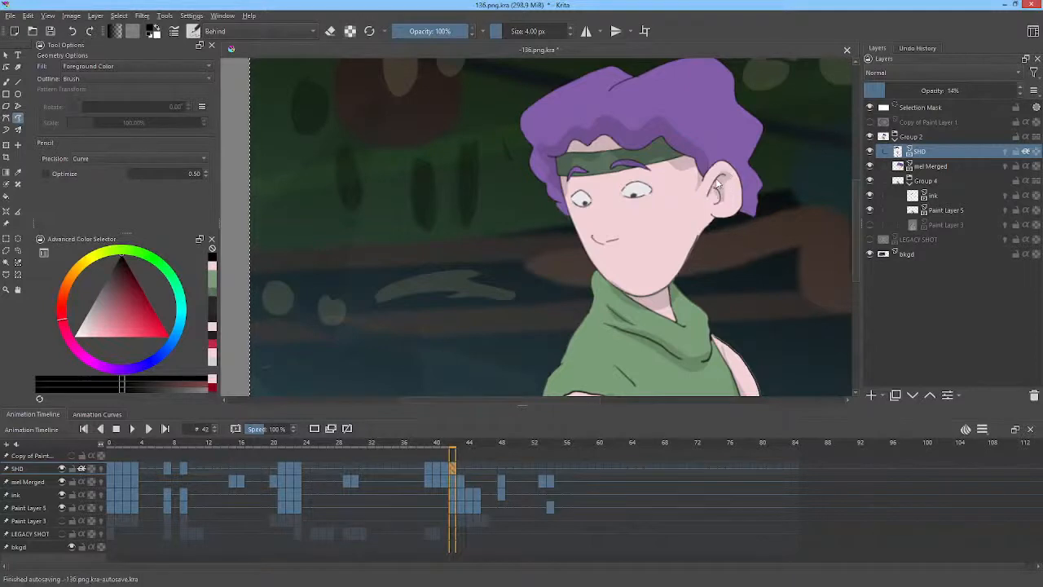
key("Left")
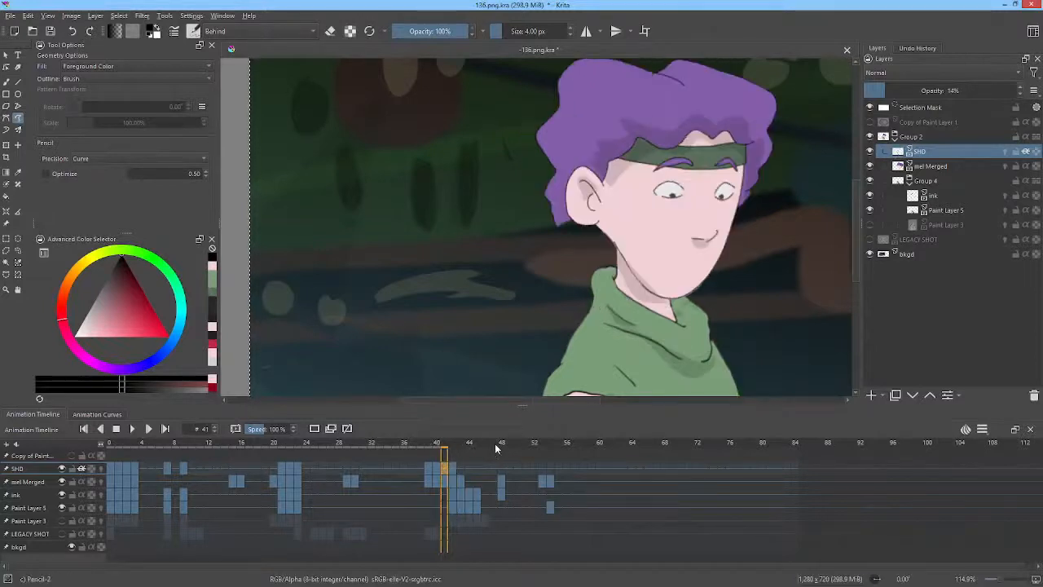
key("Right")
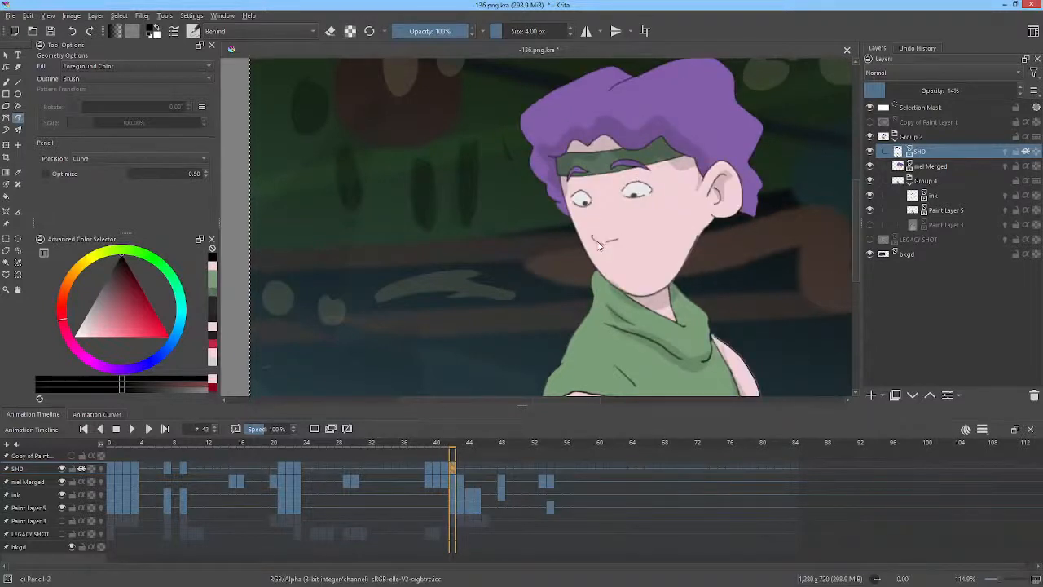
Flip between frames 41, 42 and 43 to compare the face, neck and shirt shadows.
left_click_drag(597, 243, 619, 252)
key("ctrl+z")
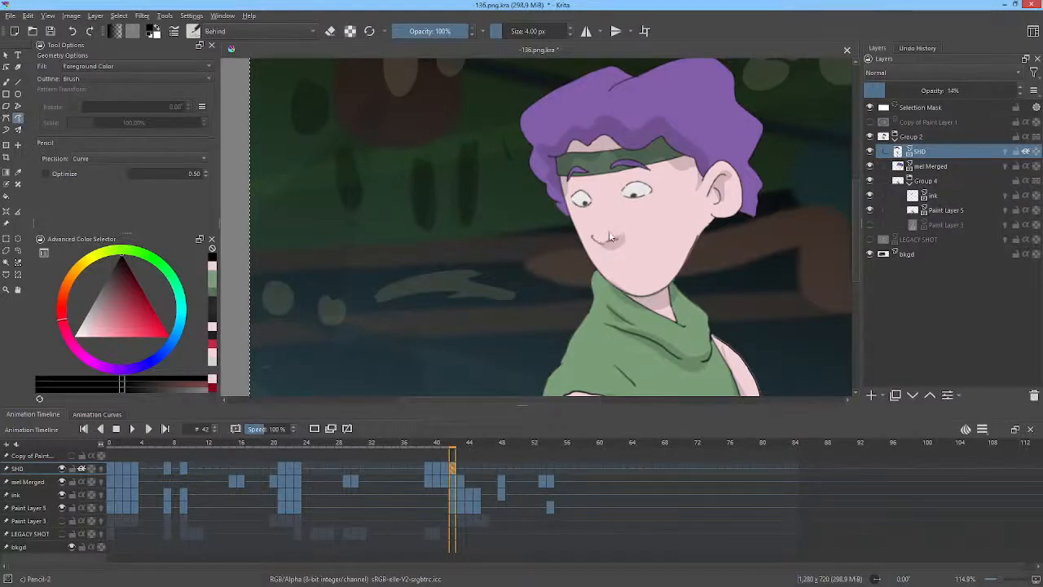
key("Left")
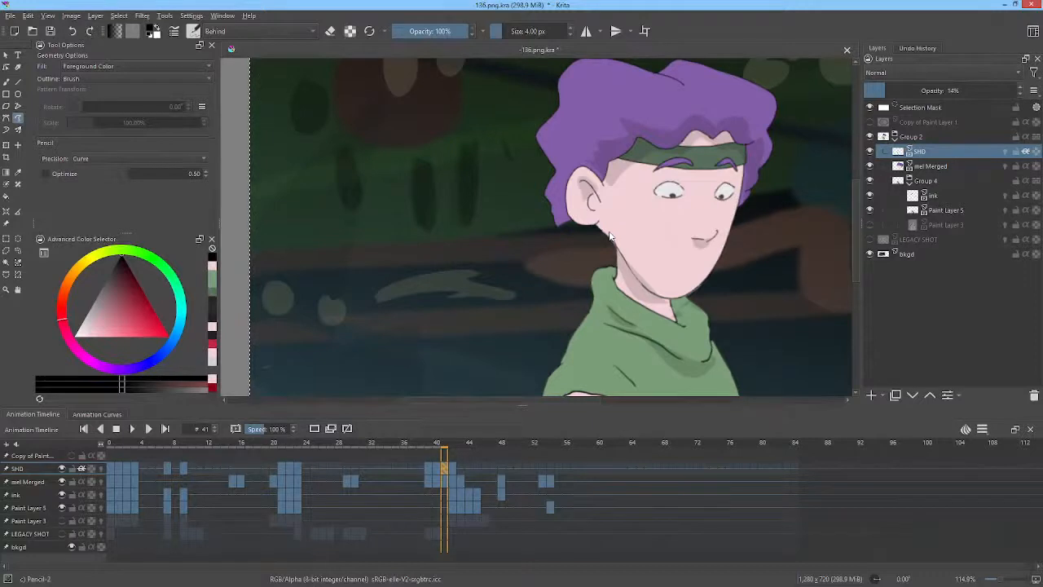
key("Right")
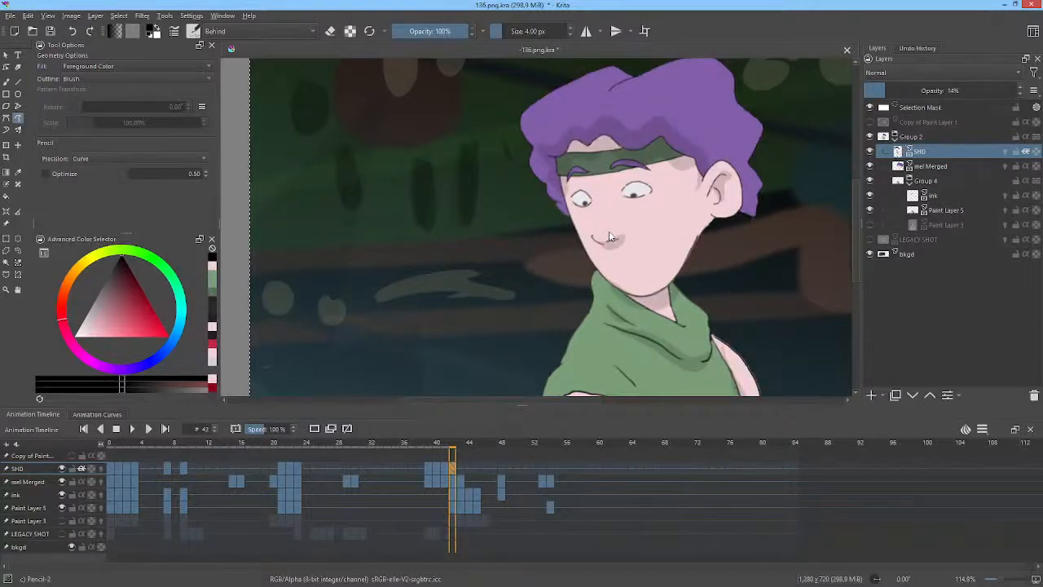
key("Left")
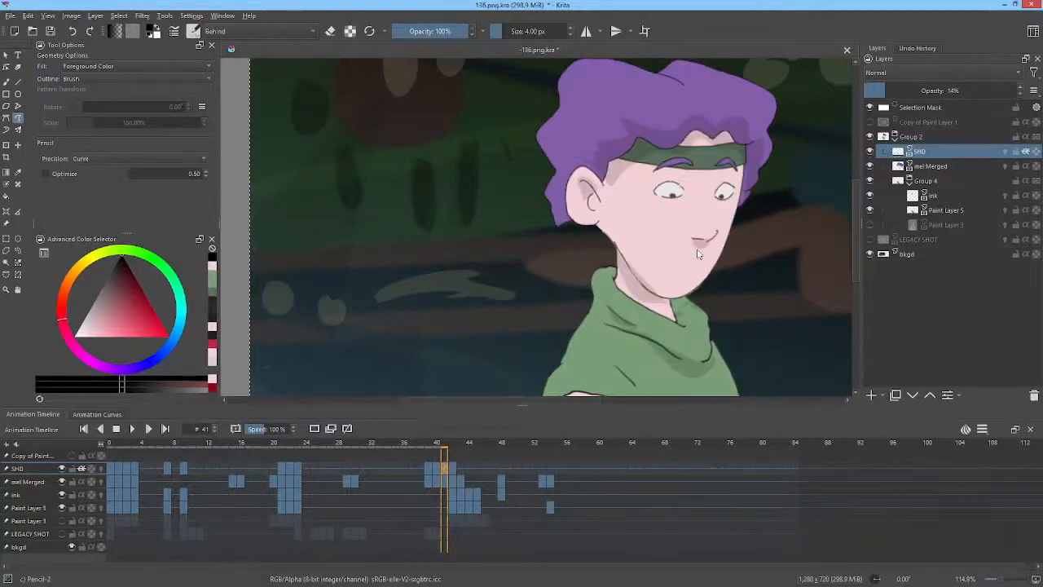
key("Right")
key("Left")
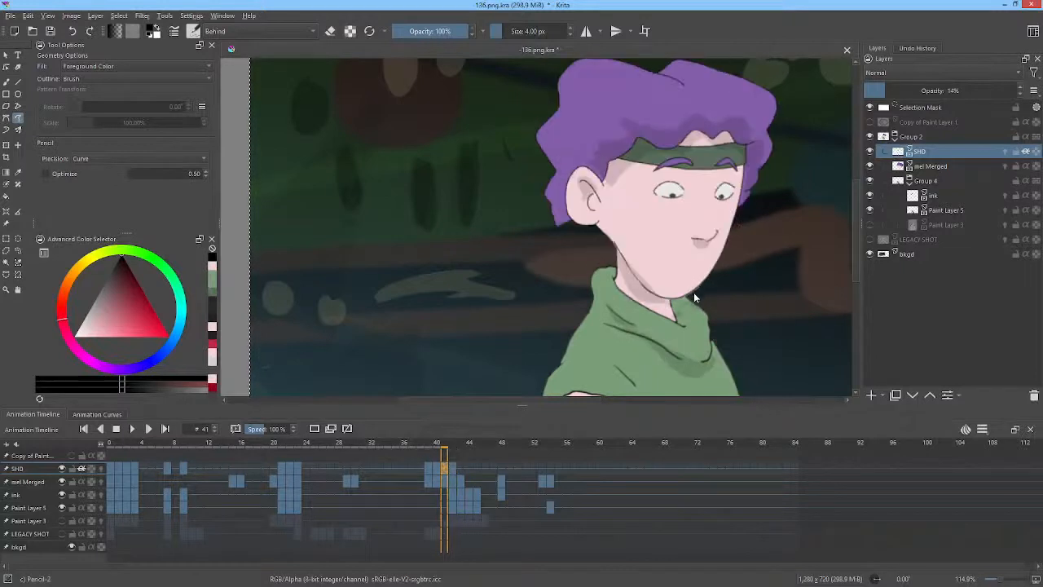
left_click_drag(678, 298, 664, 303)
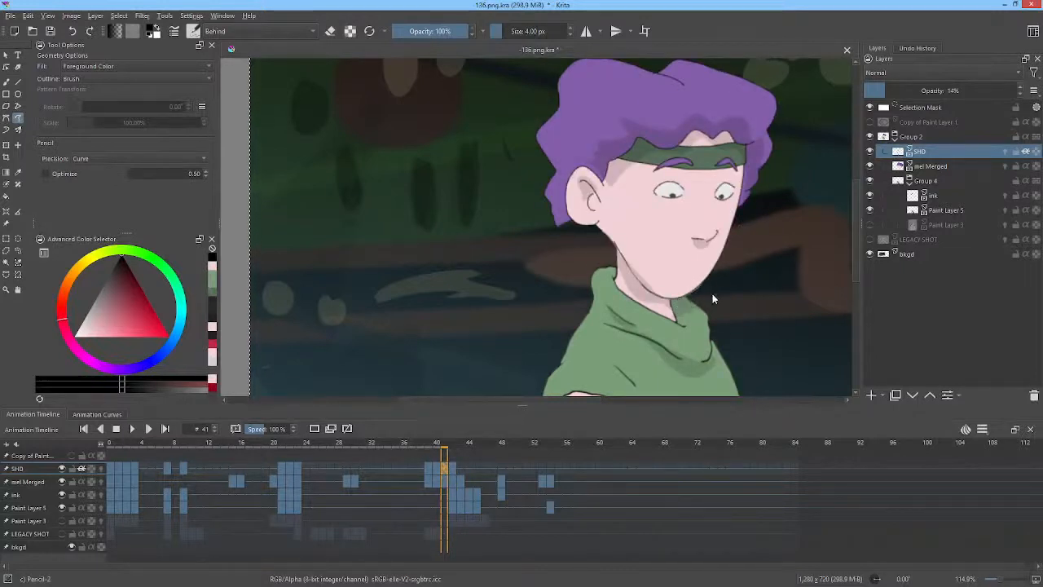
left_click_drag(730, 249, 702, 297)
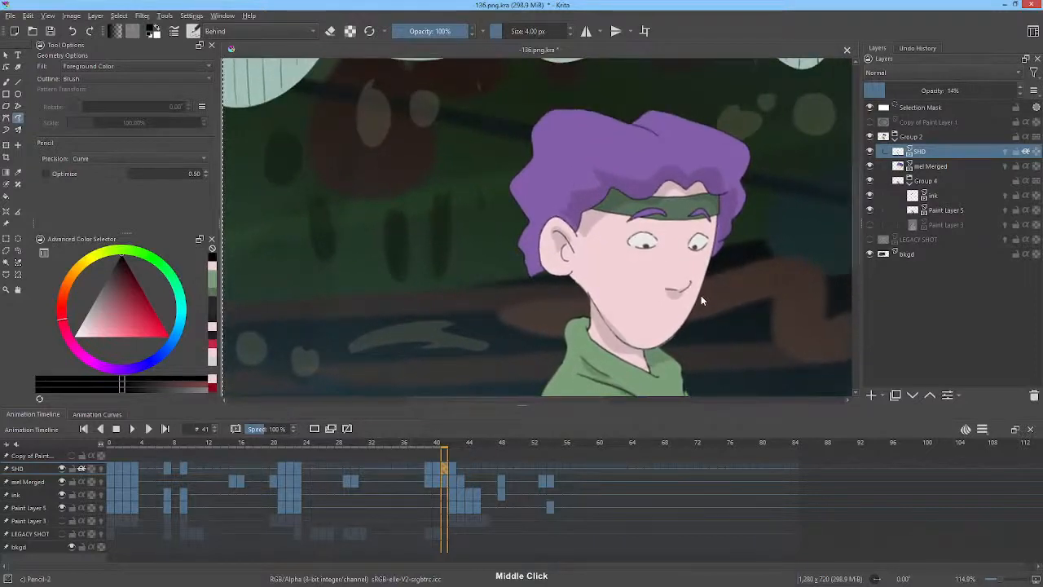
key("Left")
key("Right")
key("Right")
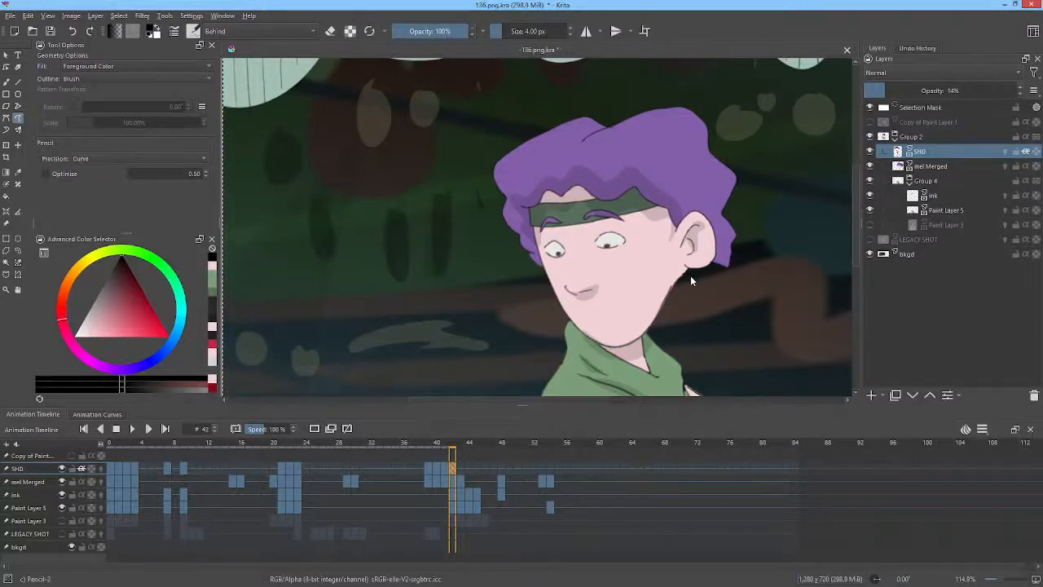
key("Right")
key("Left")
key("Right")
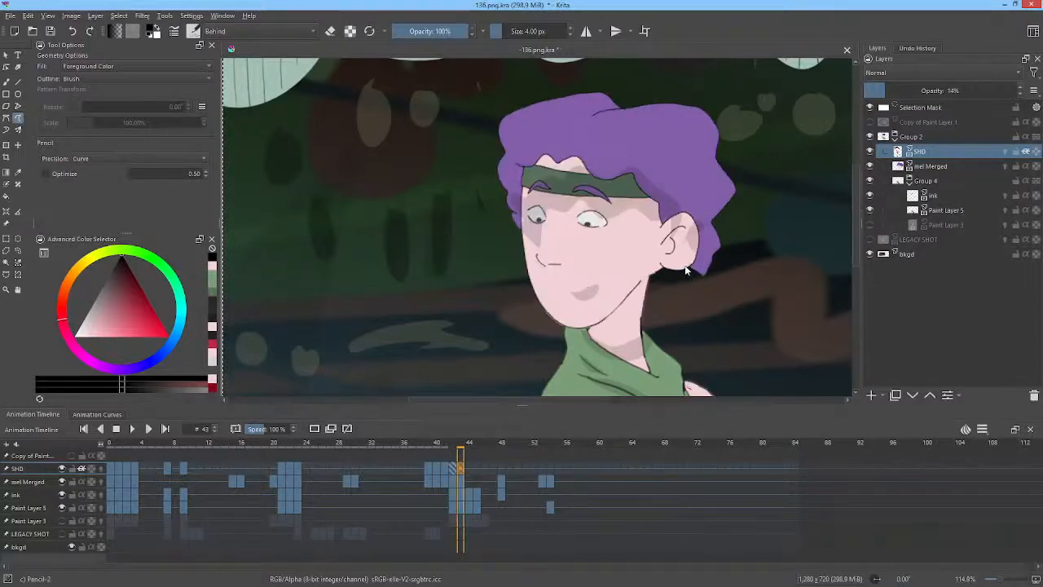
Clear the shadow drawing on frame 43 and redraw a shadow shape over the hair and headband.
key("Delete")
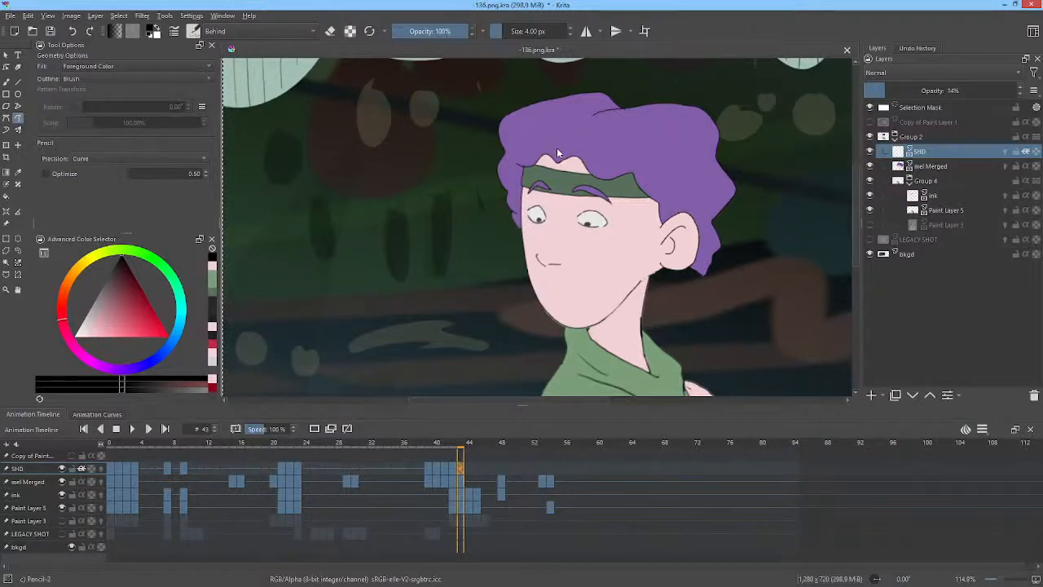
left_click_drag(559, 146, 529, 151)
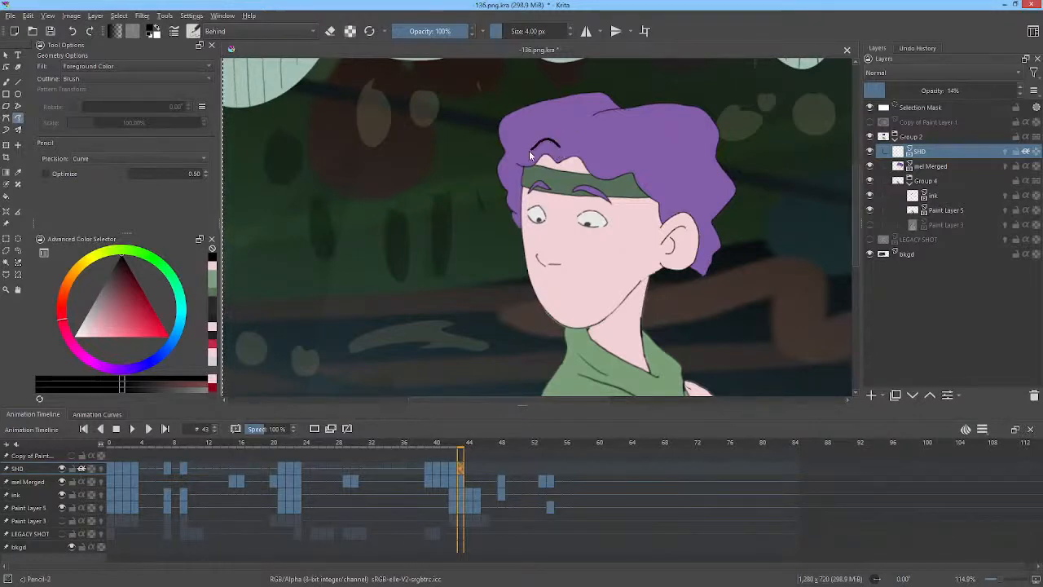
mouse_move(514, 212)
left_mouse_down()
mouse_move(535, 184)
mouse_move(583, 191)
left_mouse_up()
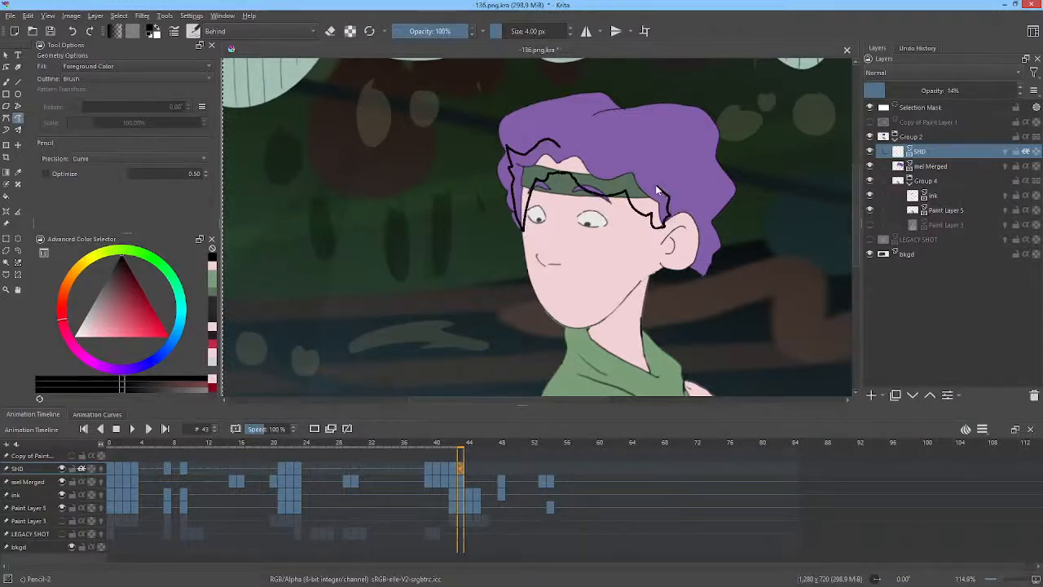
left_click_drag(560, 149, 563, 145)
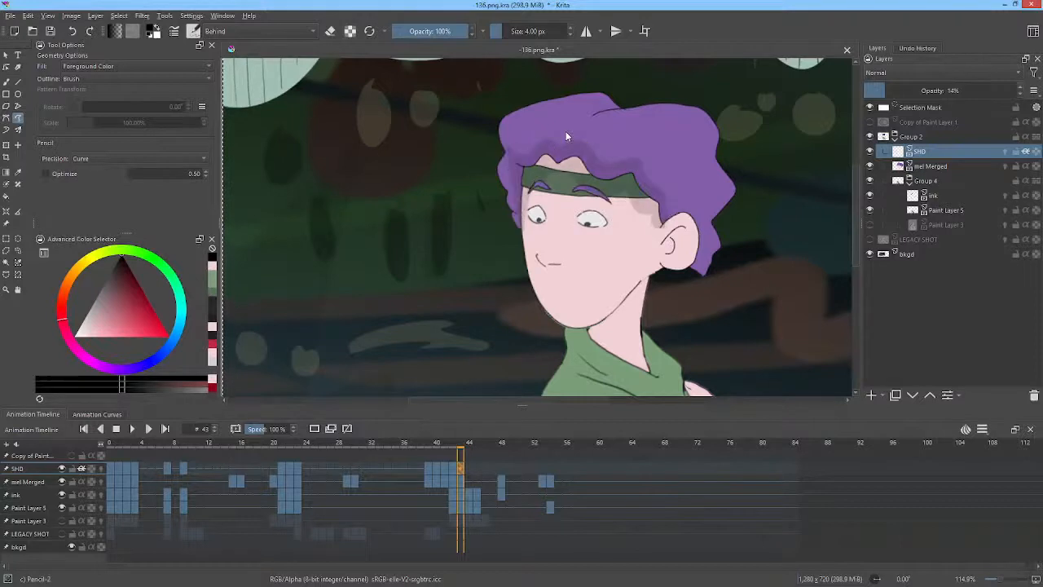
Draw the neck shadow under the jaw and a small shadow at the mouth on frame 43, comparing with frame 42.
key("Left")
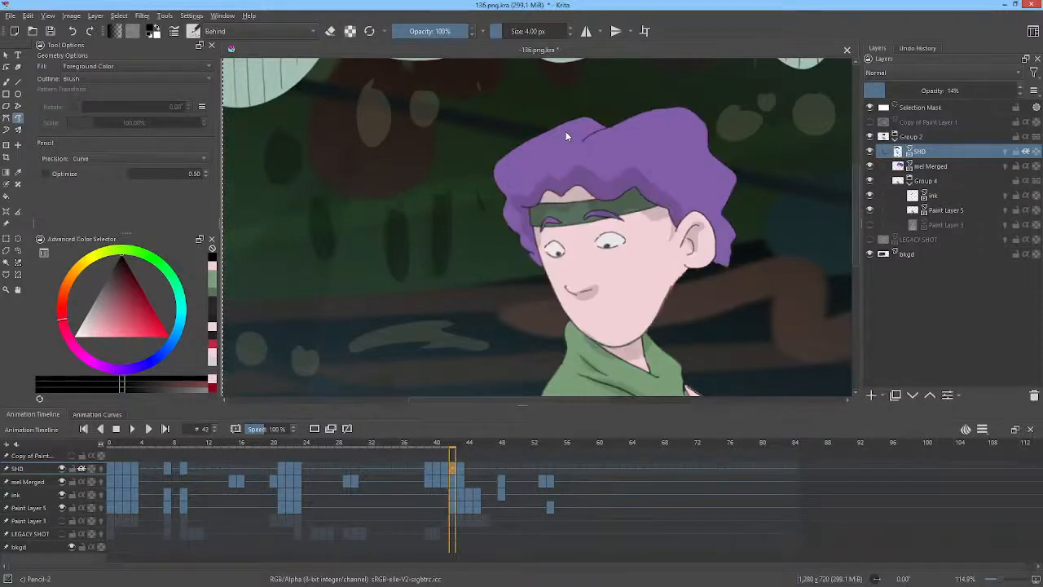
key("Right")
mouse_move(665, 242)
left_mouse_down()
mouse_move(675, 233)
mouse_move(678, 242)
left_mouse_up()
key("ctrl+z")
key("ctrl+z")
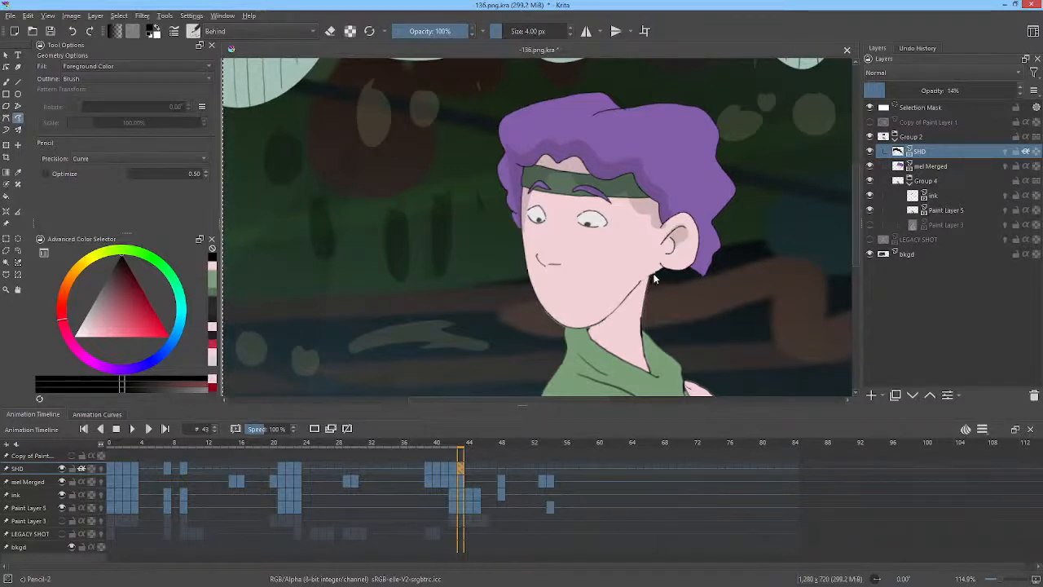
left_click_drag(654, 278, 629, 300)
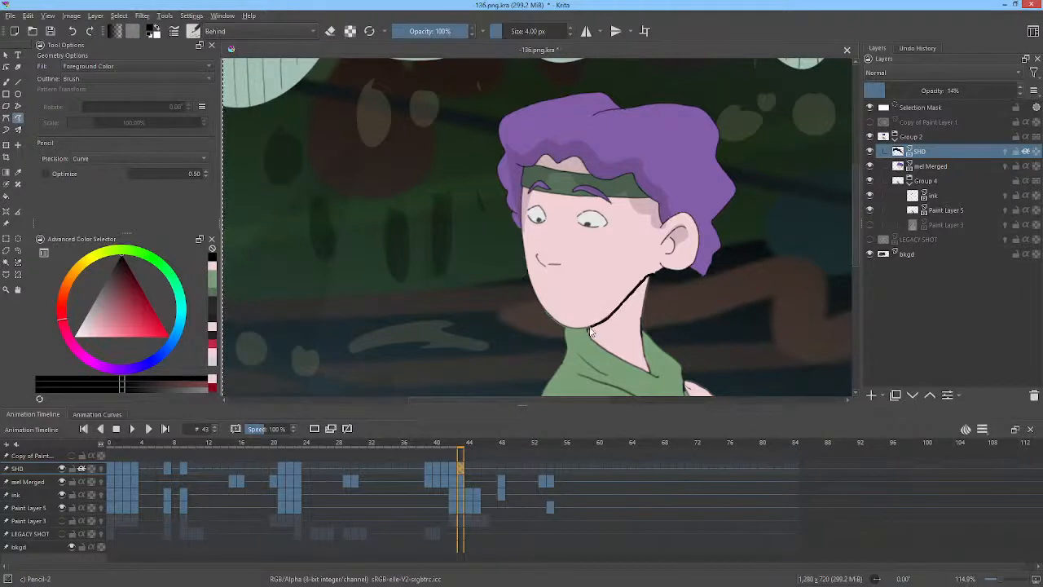
mouse_move(576, 338)
left_mouse_down()
mouse_move(606, 342)
mouse_move(659, 284)
left_mouse_up()
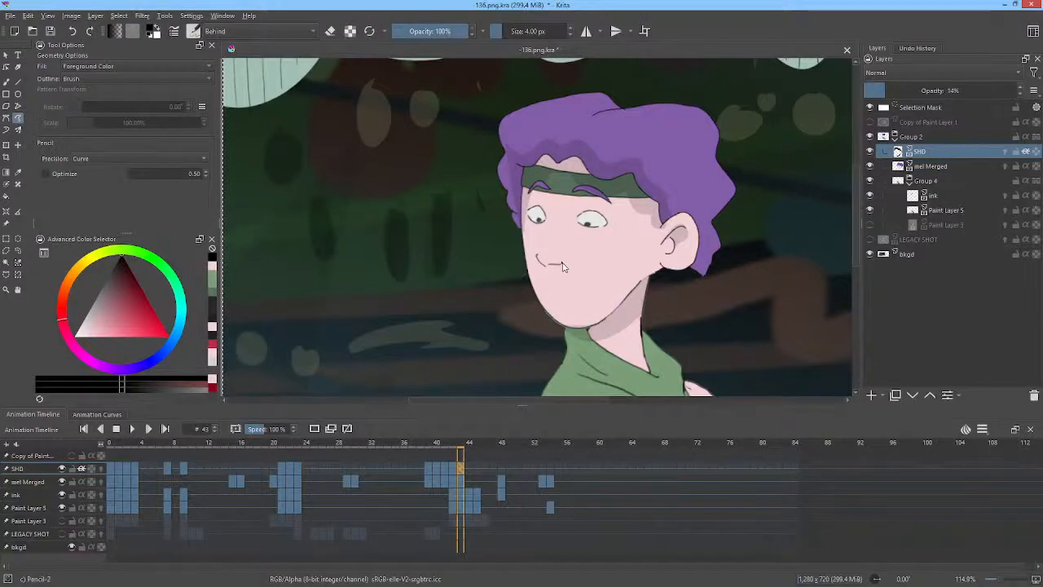
mouse_move(562, 262)
left_mouse_down()
mouse_move(541, 261)
mouse_move(567, 261)
left_mouse_up()
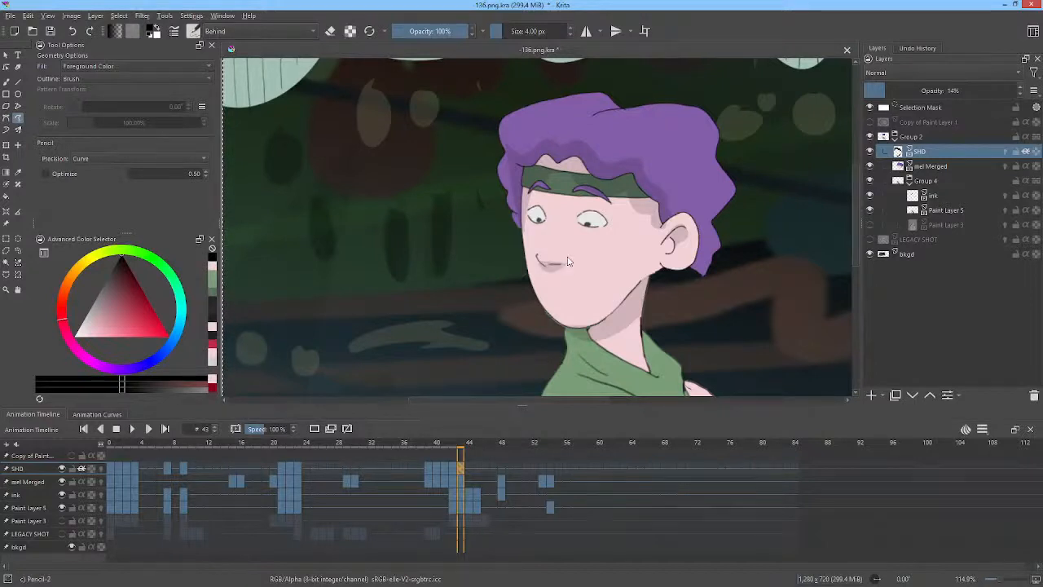
Add a fold shadow on the shirt below the collar on frame 43.
left_click_drag(747, 252, 740, 156)
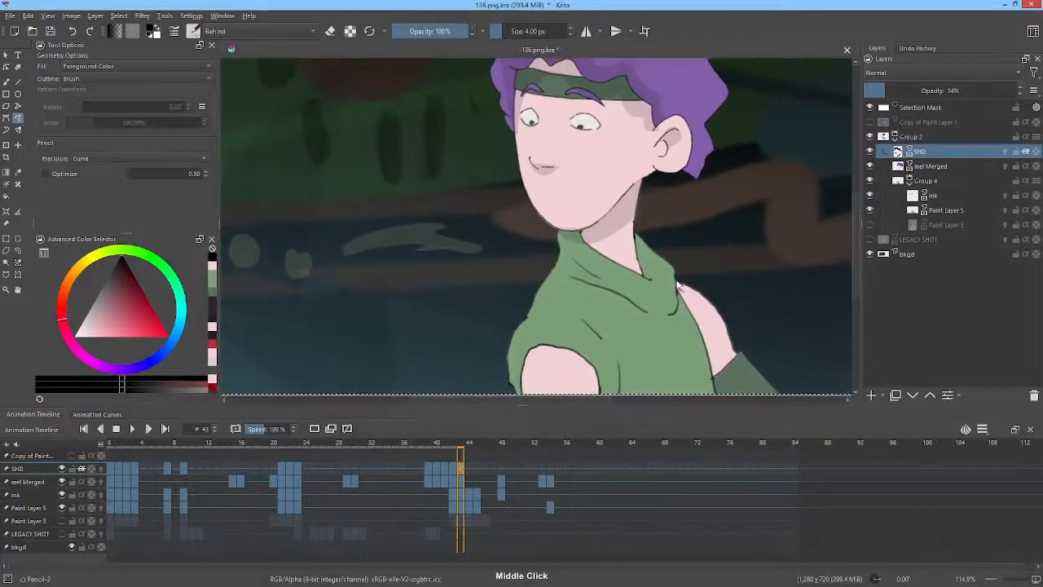
left_click_drag(675, 276, 663, 305)
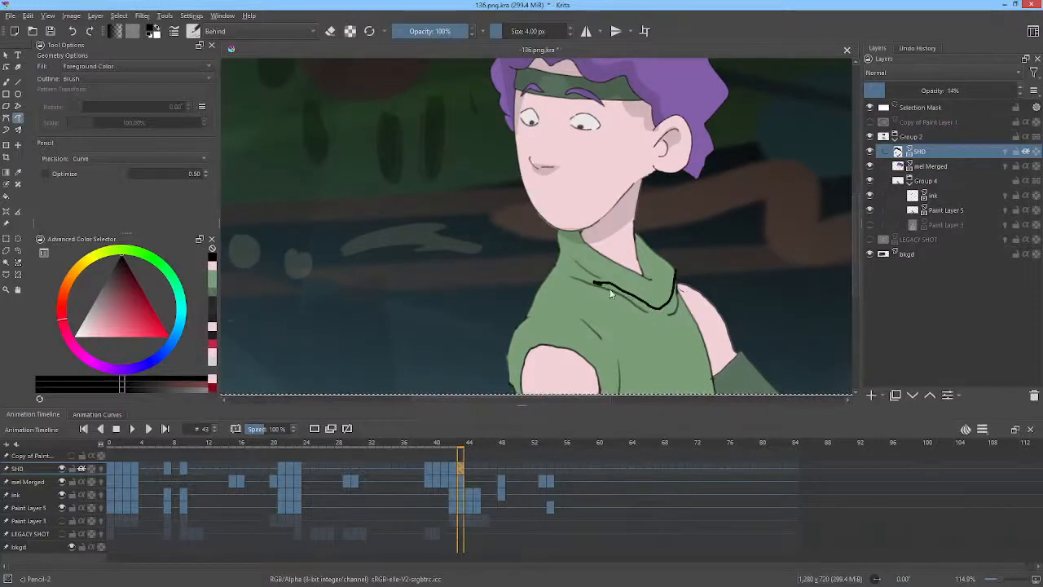
mouse_move(595, 283)
left_mouse_down()
mouse_move(667, 325)
mouse_move(679, 299)
mouse_move(575, 262)
mouse_move(601, 270)
left_mouse_up()
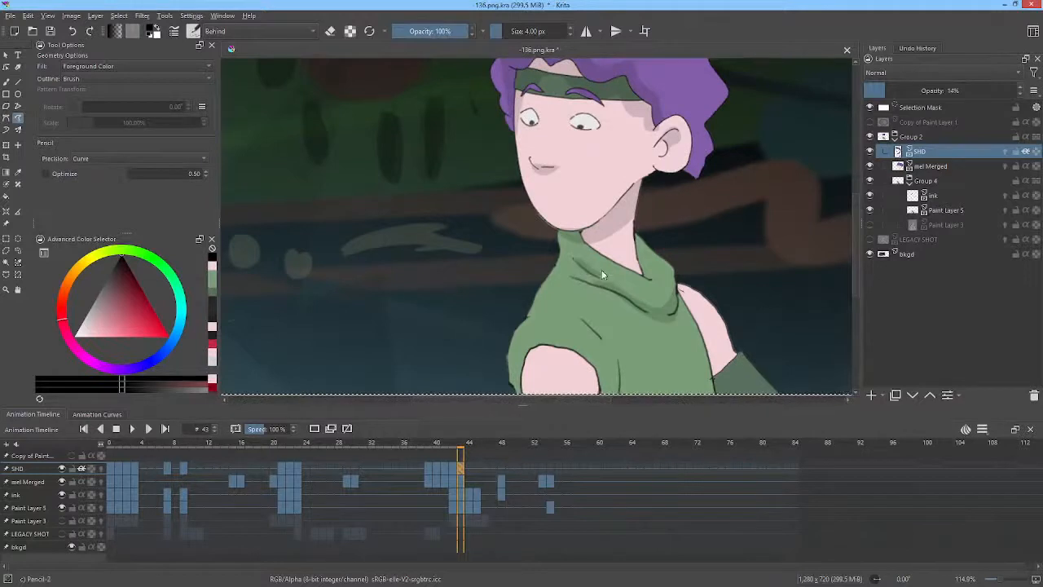
Add shadow shapes along the shirt's lower body and right shoulder on frame 43, checking against frame 42.
left_click_drag(696, 232, 705, 144)
key("Left")
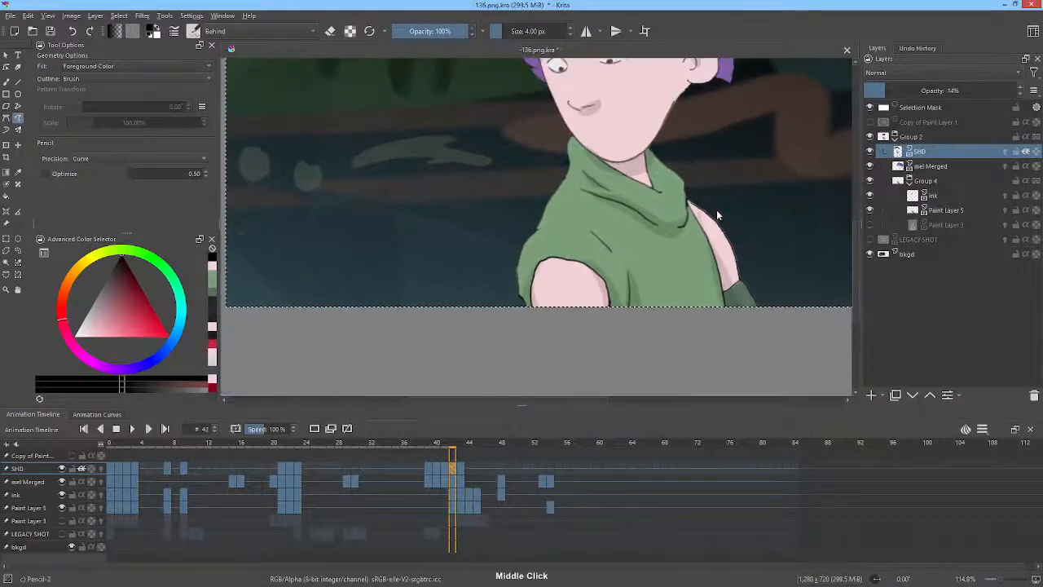
key("Right")
mouse_move(722, 309)
left_mouse_down()
mouse_move(707, 236)
mouse_move(751, 312)
left_mouse_up()
key("Left")
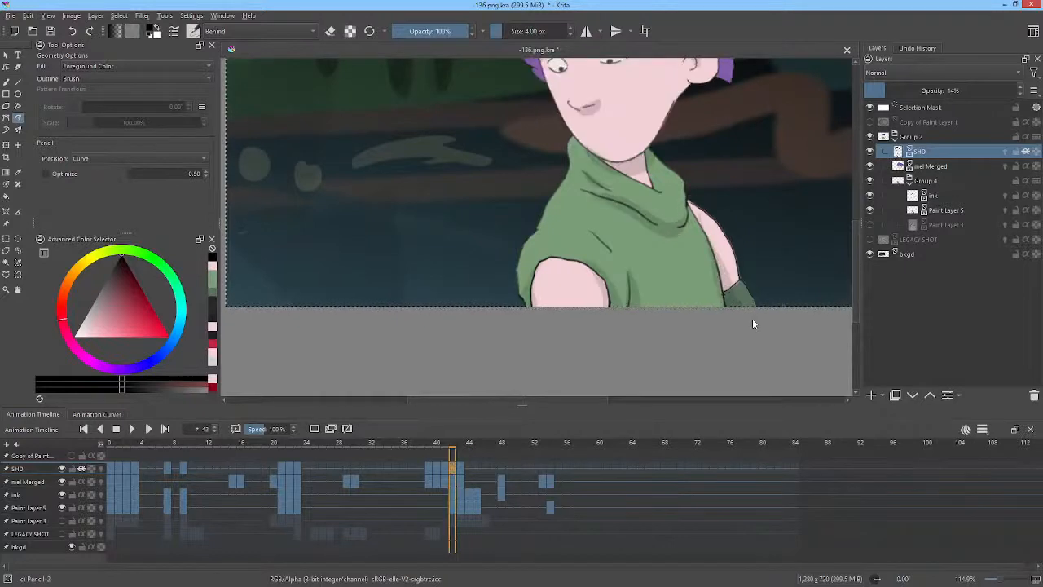
key("Right")
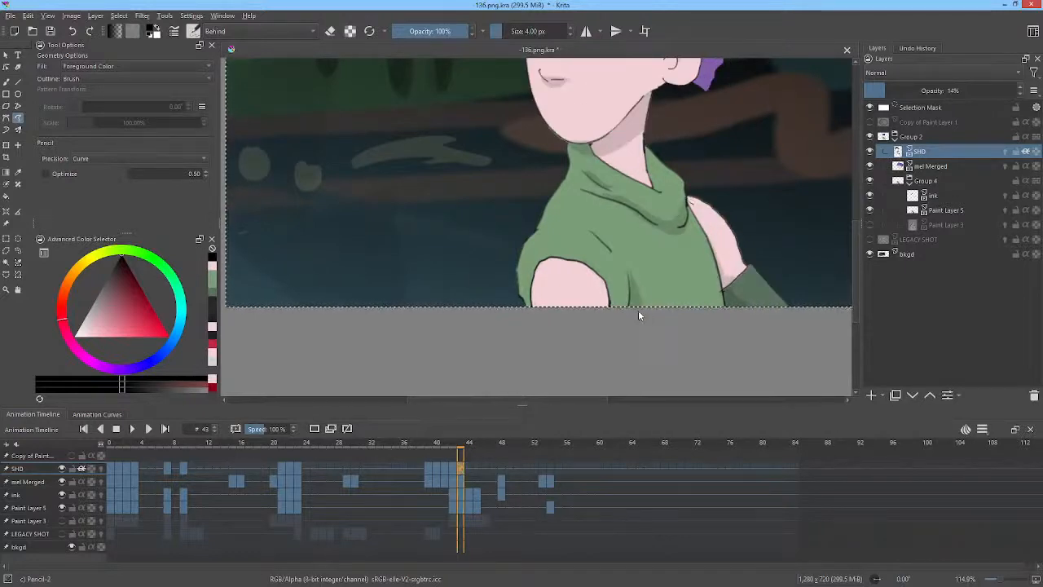
key("Right")
mouse_move(607, 308)
left_mouse_down()
mouse_move(578, 259)
mouse_move(611, 309)
mouse_move(545, 299)
mouse_move(538, 263)
mouse_move(528, 309)
left_mouse_up()
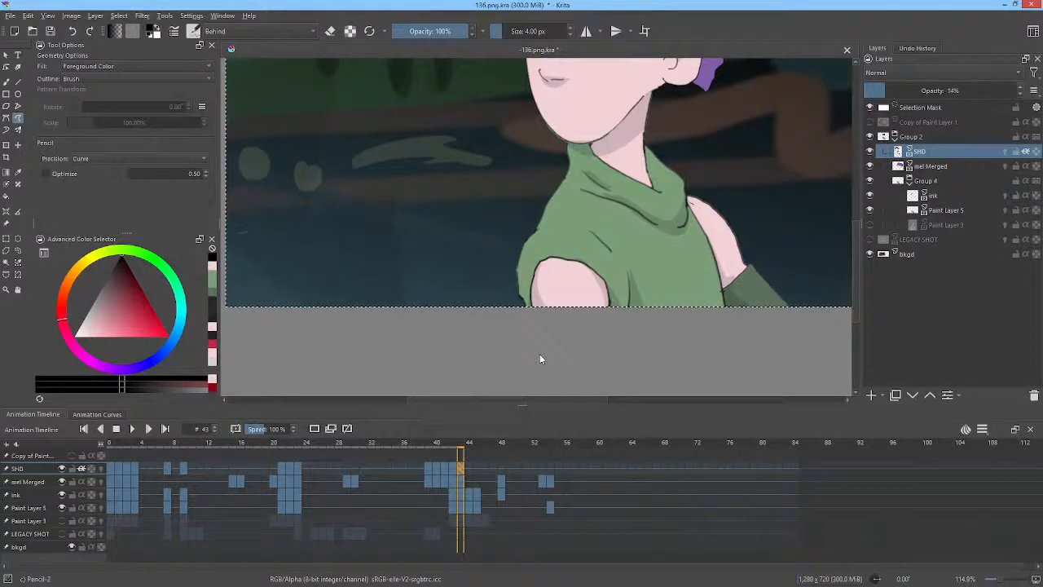
Review frames 42 to 44 around the raised arm and hand beside the post.
left_click_drag(664, 186, 644, 289)
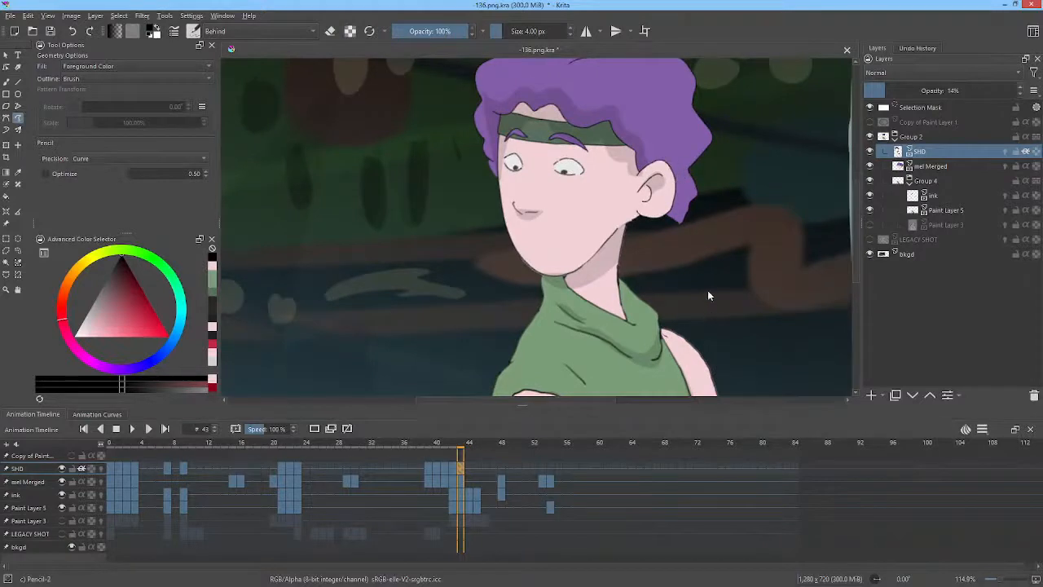
left_click_drag(688, 222, 692, 281)
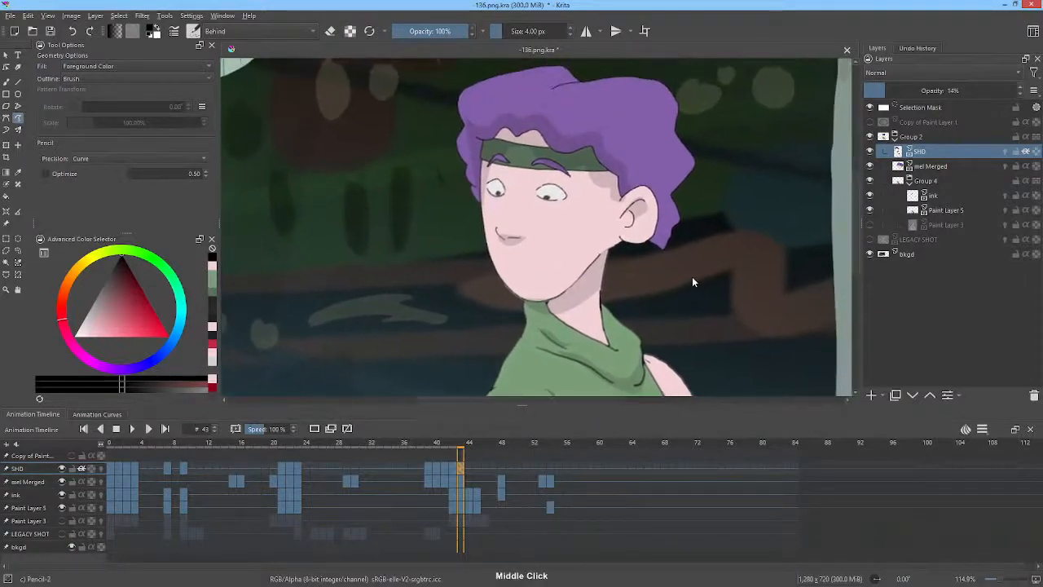
scroll(696, 236, "down", 1)
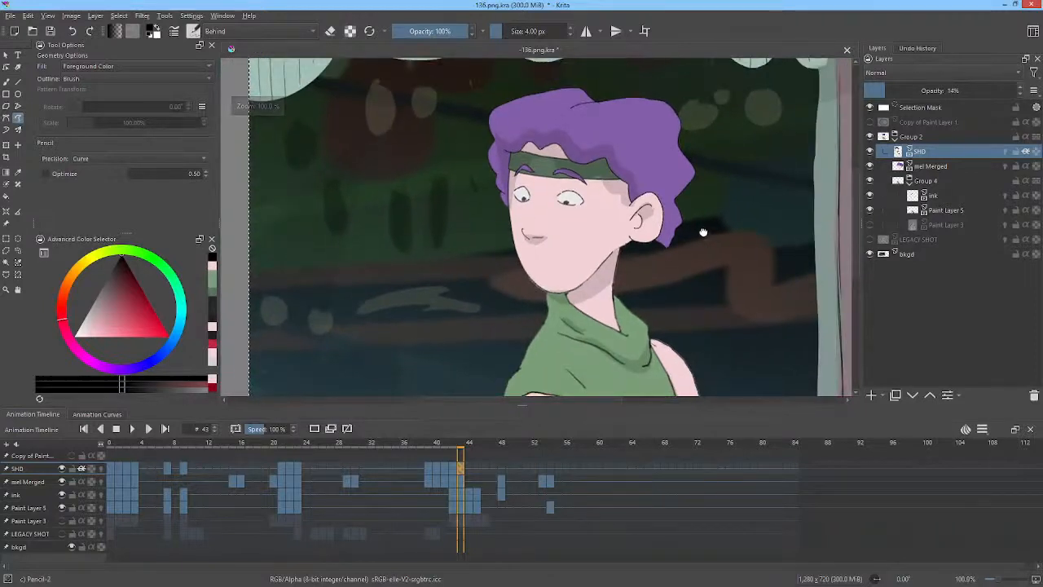
left_click_drag(703, 233, 683, 226)
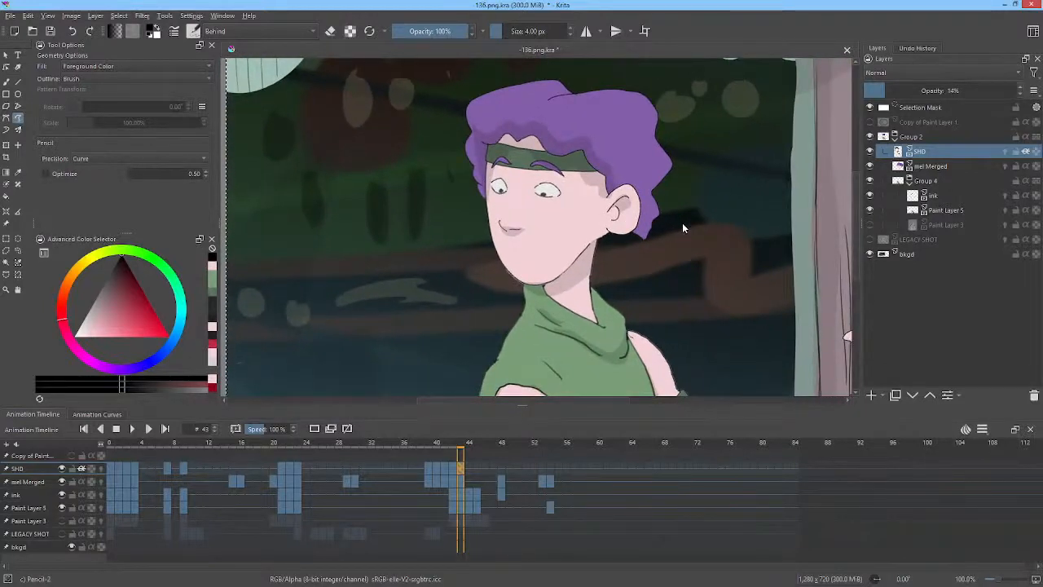
key("Left")
key("Right")
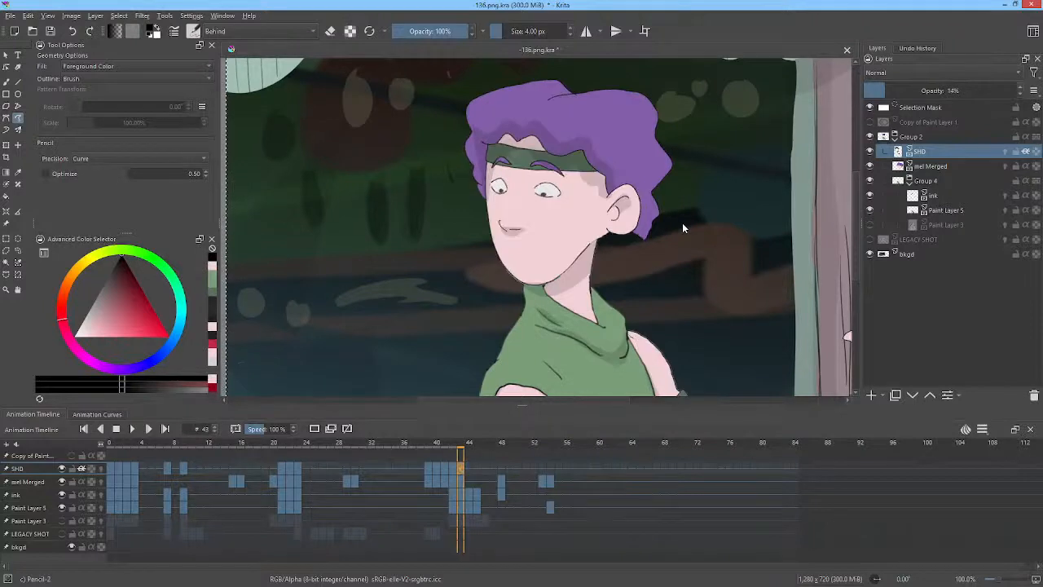
left_click(469, 473)
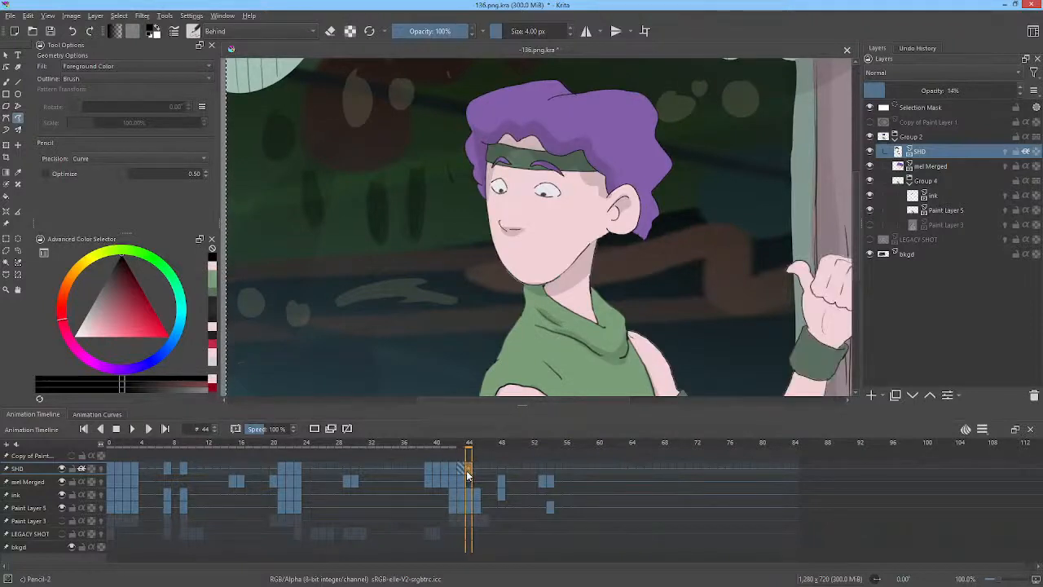
left_click_drag(758, 211, 652, 191)
left_click_drag(701, 250, 647, 227)
key("Left")
key("Left")
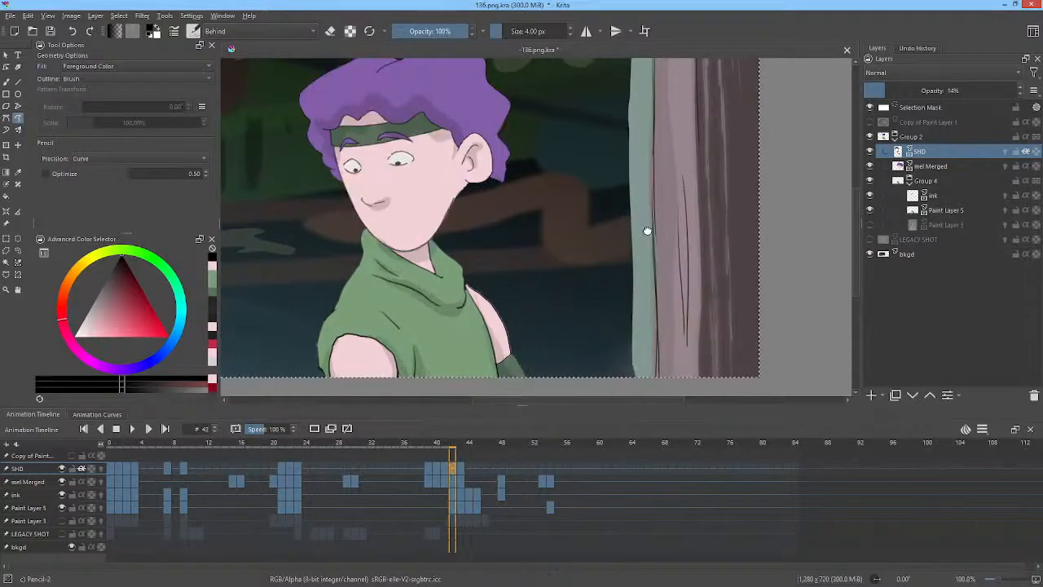
key("Right")
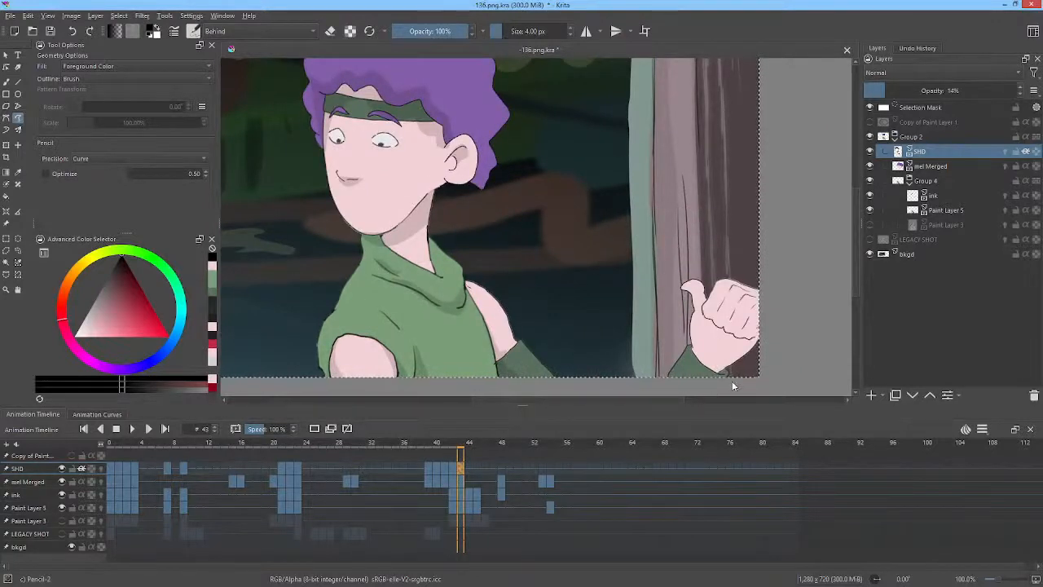
Draw a shadow line along the forearm below the fist on frame 43, then step between frames 43 and 44.
mouse_move(732, 380)
left_mouse_down()
mouse_move(770, 326)
mouse_move(769, 303)
mouse_move(746, 335)
mouse_move(705, 319)
mouse_move(717, 346)
mouse_move(710, 365)
mouse_move(725, 365)
mouse_move(708, 391)
left_mouse_up()
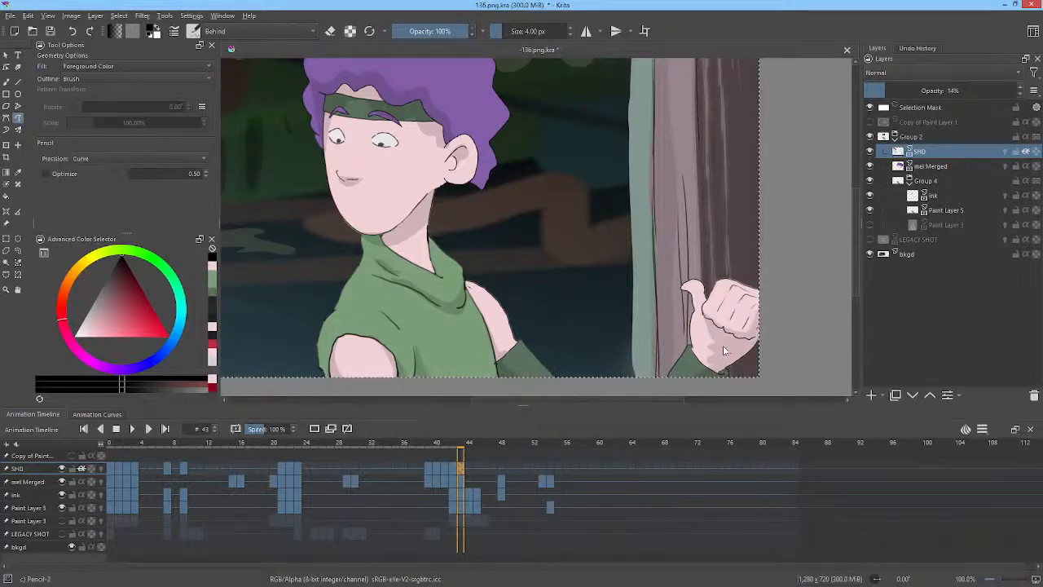
left_click_drag(718, 352, 703, 392)
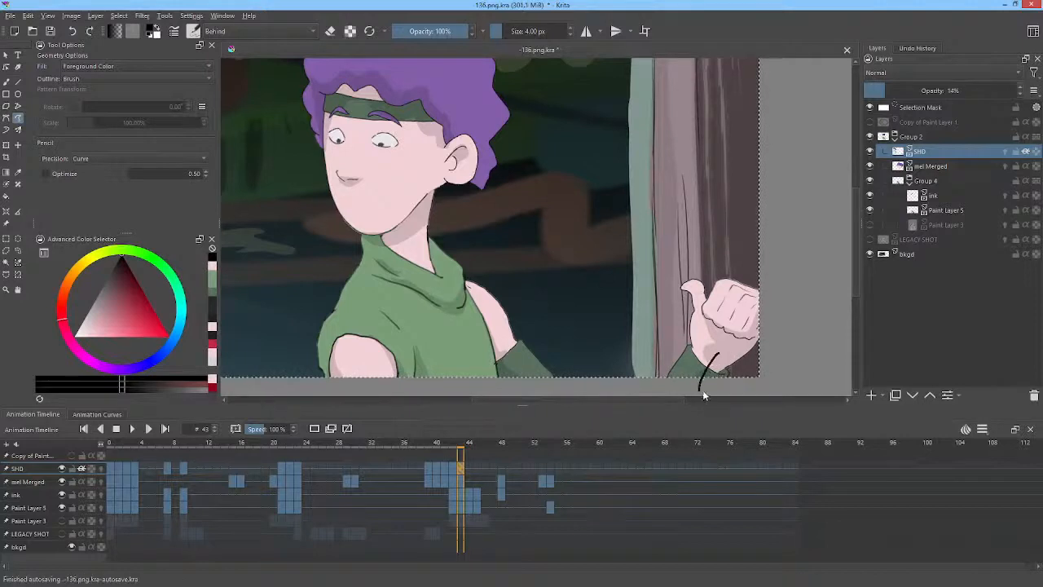
key("Left")
key("Right")
key("Right")
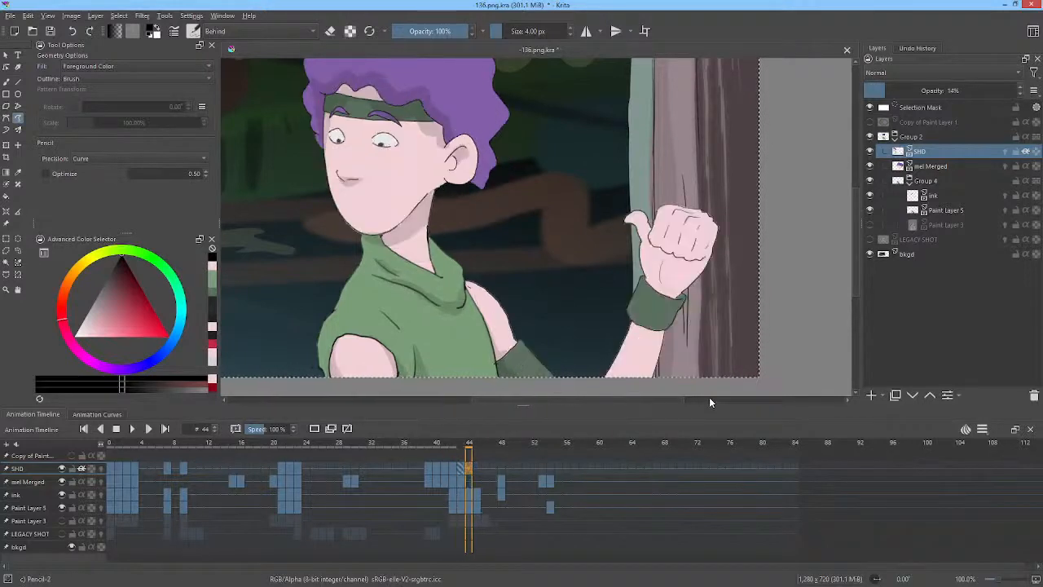
Add shadow strokes on the wrist and forearm on frame 44, flipping back to frame 43 for comparison.
mouse_move(649, 390)
left_mouse_down()
mouse_move(670, 328)
mouse_move(647, 332)
mouse_move(649, 378)
left_mouse_up()
key("Left")
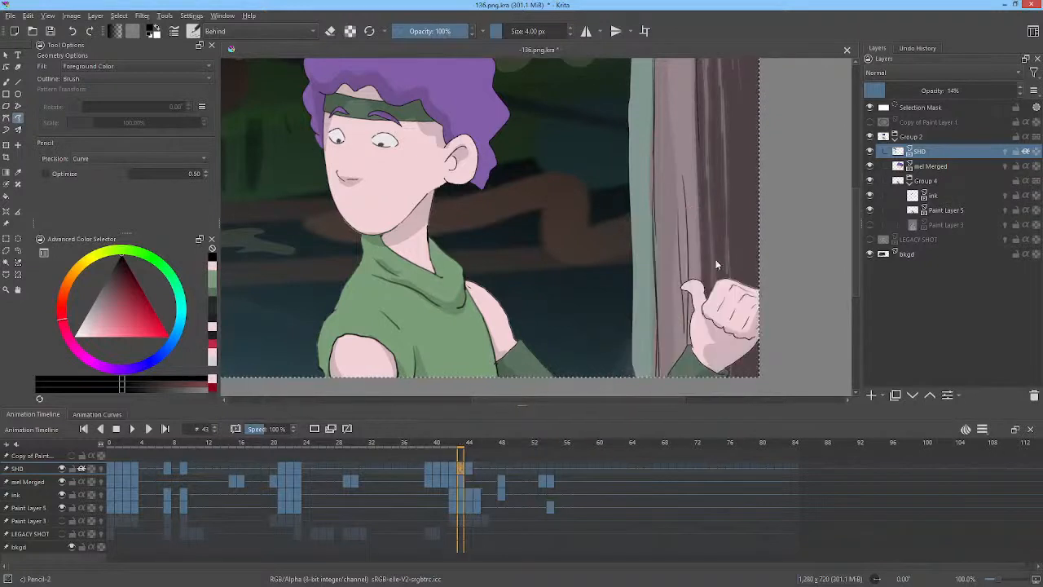
key("Right")
mouse_move(691, 293)
left_mouse_down()
mouse_move(669, 308)
mouse_move(669, 333)
left_mouse_up()
key("Left")
key("Right")
mouse_move(684, 298)
left_mouse_down()
mouse_move(721, 237)
mouse_move(714, 229)
mouse_move(694, 264)
mouse_move(658, 251)
mouse_move(681, 281)
mouse_move(676, 314)
left_mouse_up()
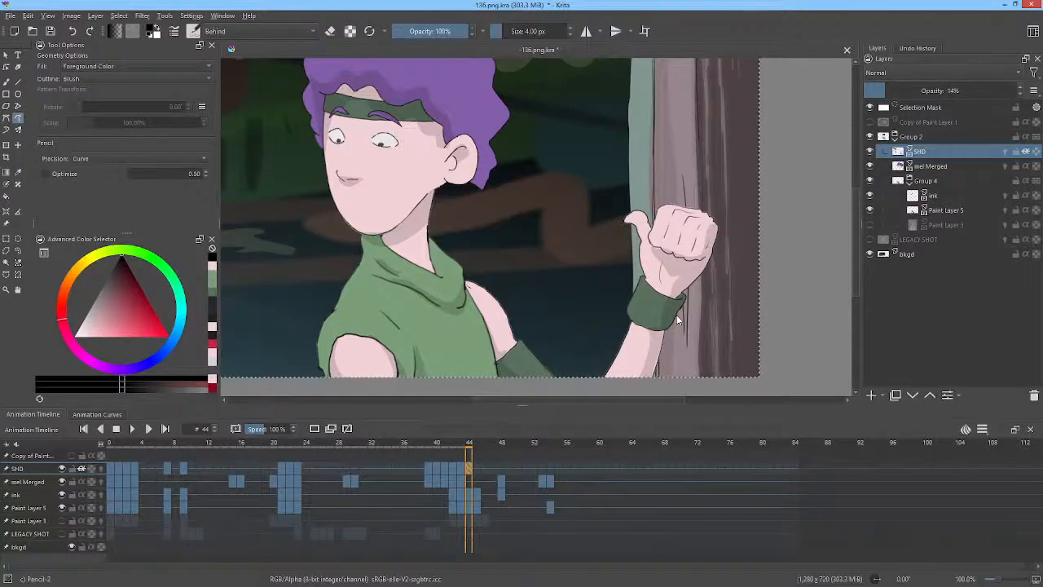
key("Left")
key("Right")
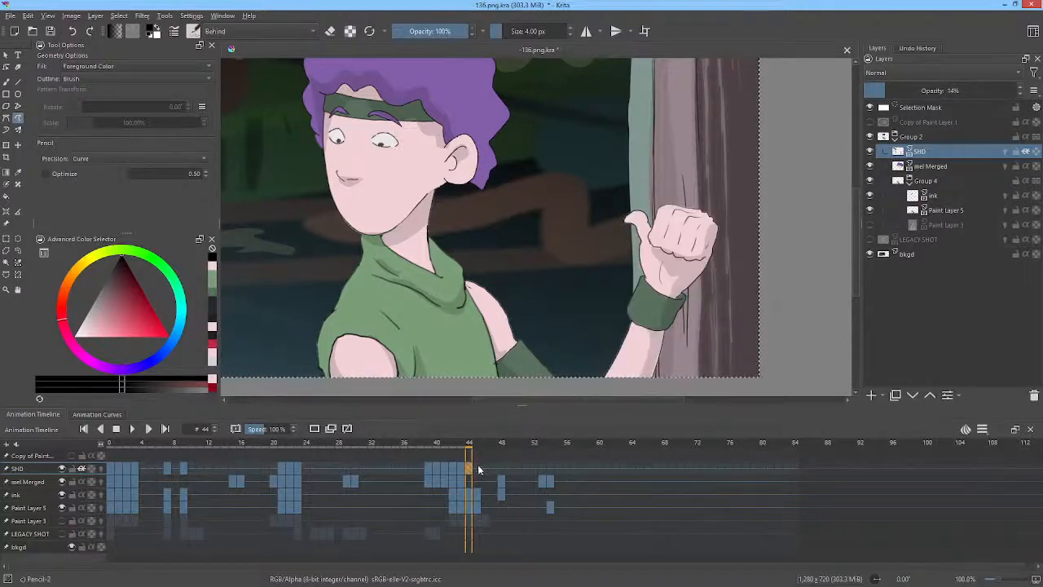
Draw and fill shadow shapes across the fist and wrist on frame 45.
left_click_drag(473, 449, 477, 449)
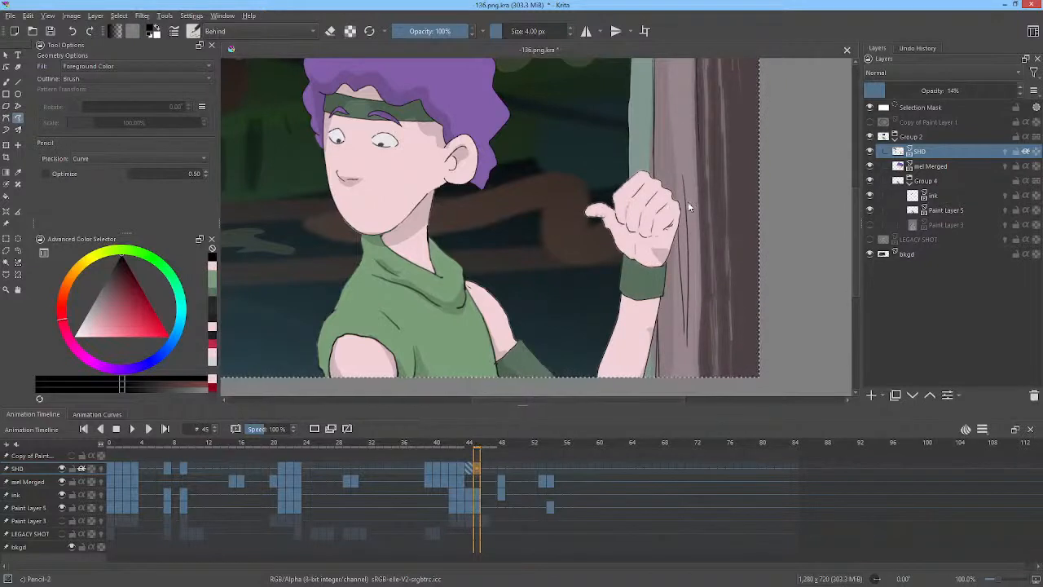
mouse_move(689, 207)
left_mouse_down()
mouse_move(661, 236)
mouse_move(654, 220)
mouse_move(618, 204)
mouse_move(632, 240)
mouse_move(653, 244)
mouse_move(642, 255)
mouse_move(653, 298)
left_mouse_up()
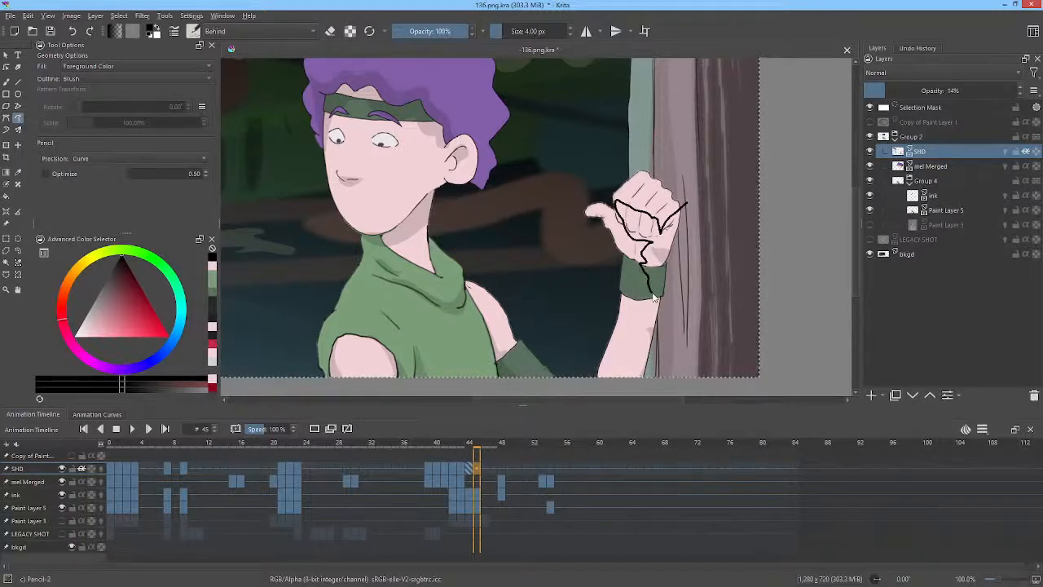
left_click_drag(652, 294, 682, 261)
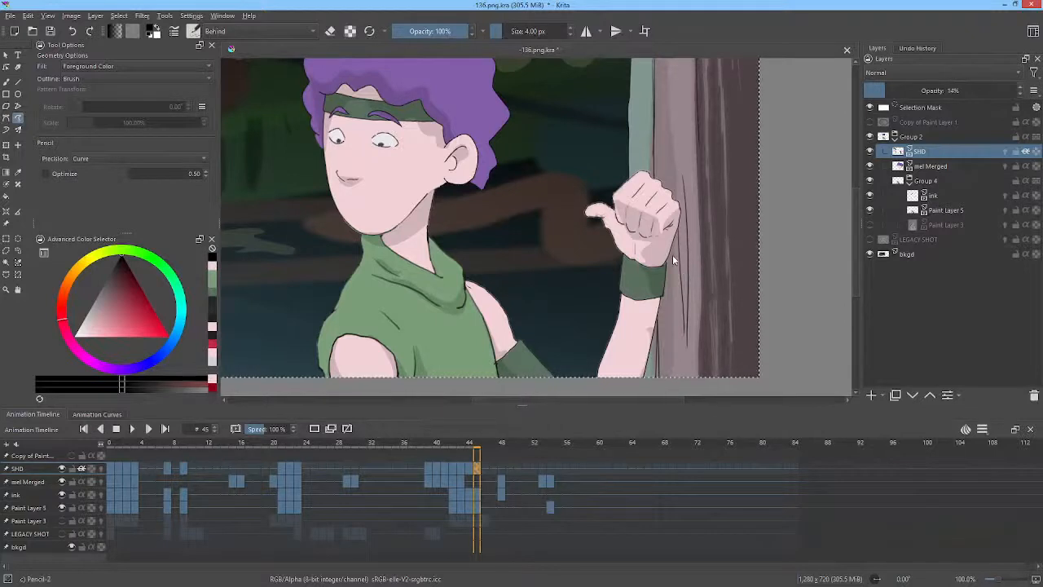
mouse_move(648, 279)
left_mouse_down()
mouse_move(630, 390)
mouse_move(678, 246)
left_mouse_up()
On frame 48, lasso-select the shadow on the head and shift it with Transform to fit the hair.
middle_click(469, 260)
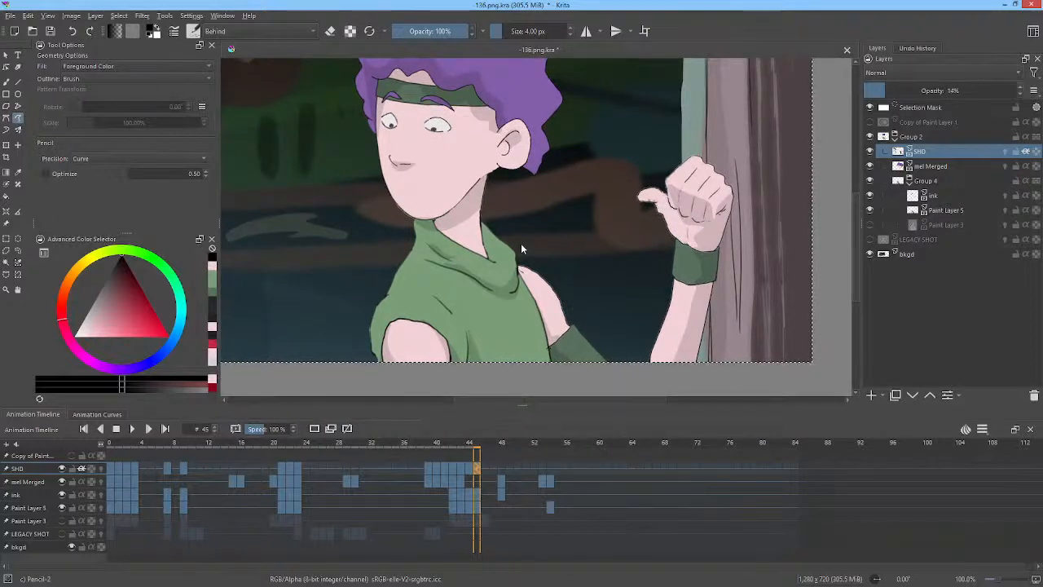
middle_click(721, 242)
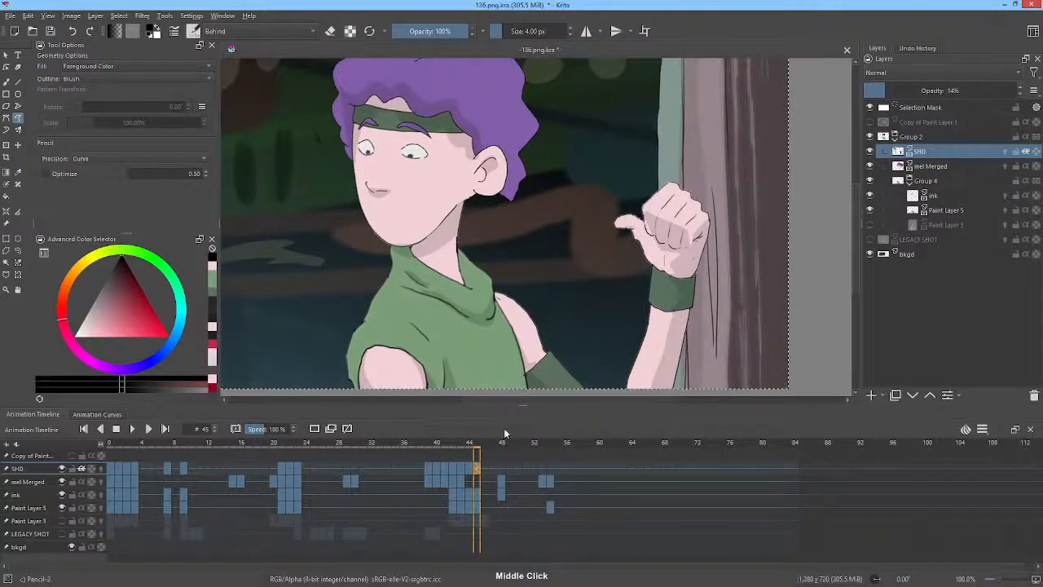
mouse_move(485, 444)
left_mouse_down()
mouse_move(560, 461)
mouse_move(477, 463)
left_mouse_up()
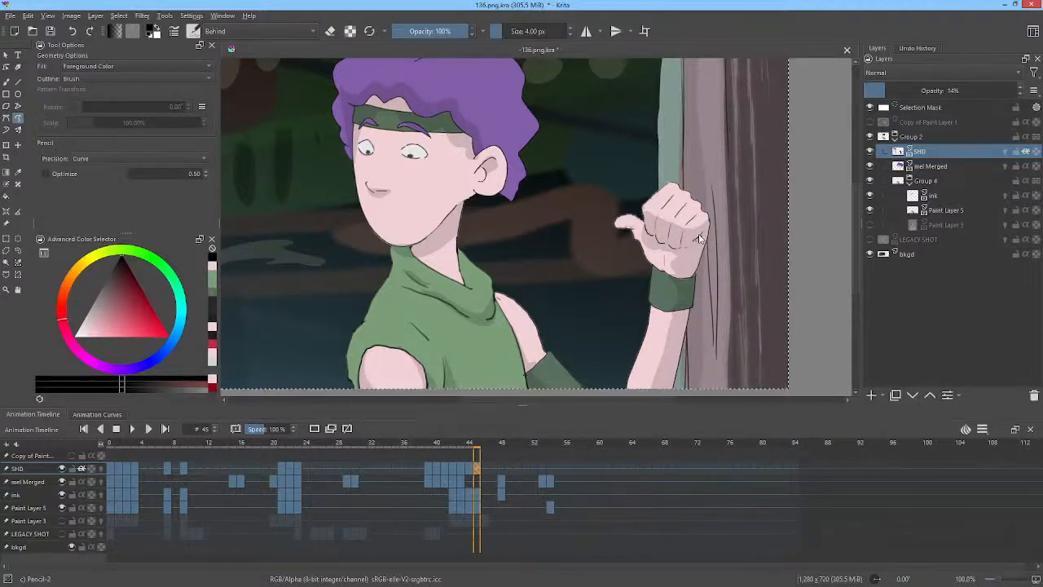
mouse_move(484, 444)
left_mouse_down()
mouse_move(550, 445)
mouse_move(473, 445)
mouse_move(503, 448)
left_mouse_up()
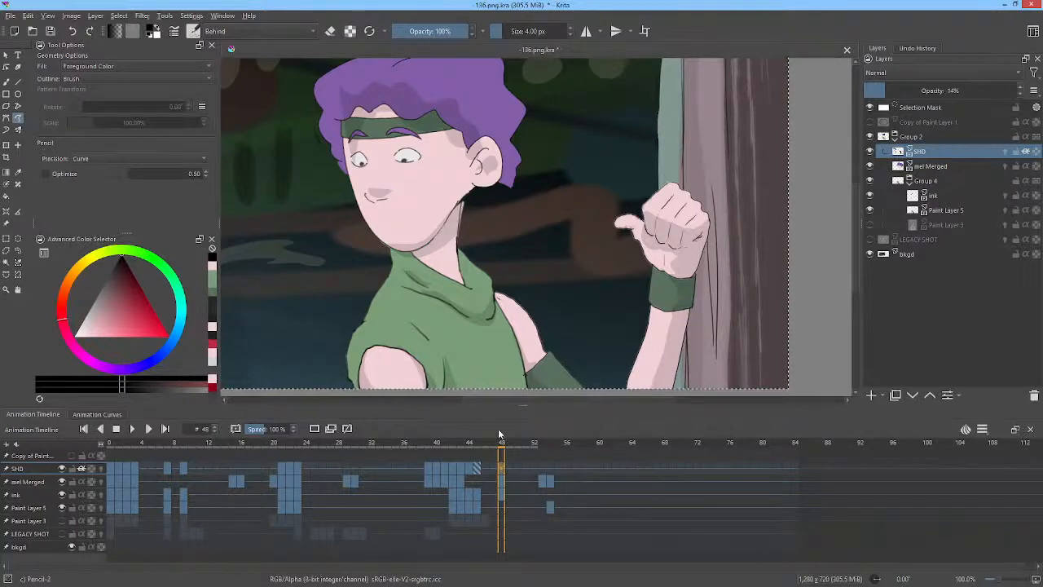
left_click_drag(686, 202, 739, 230)
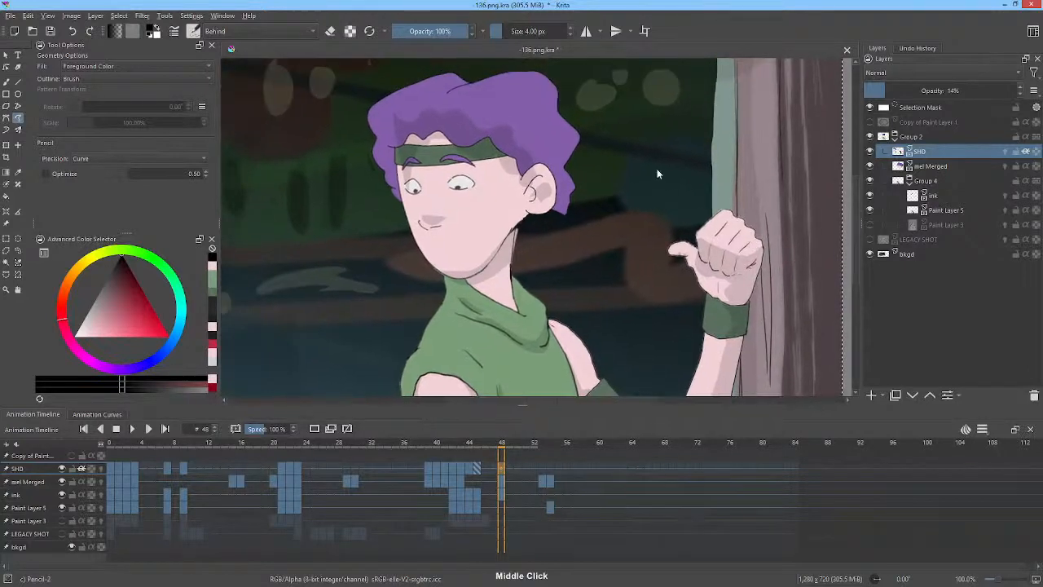
key("l")
mouse_move(569, 82)
left_mouse_down()
mouse_move(464, 80)
mouse_move(368, 196)
mouse_move(397, 237)
mouse_move(419, 257)
mouse_move(530, 230)
mouse_move(601, 147)
mouse_move(587, 112)
mouse_move(620, 87)
mouse_move(590, 76)
left_mouse_up()
key("ctrl+t")
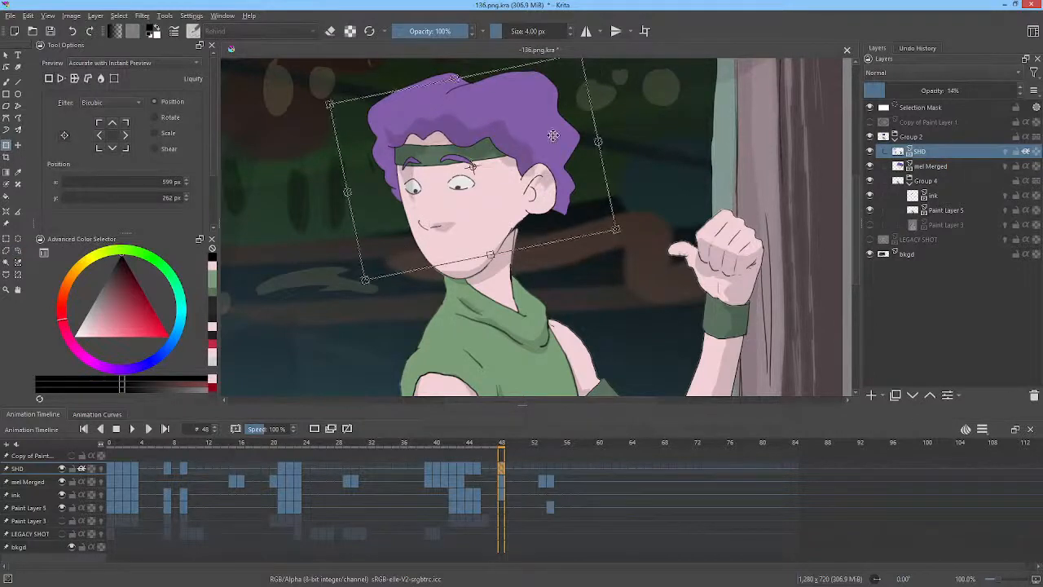
left_click_drag(549, 151, 536, 154)
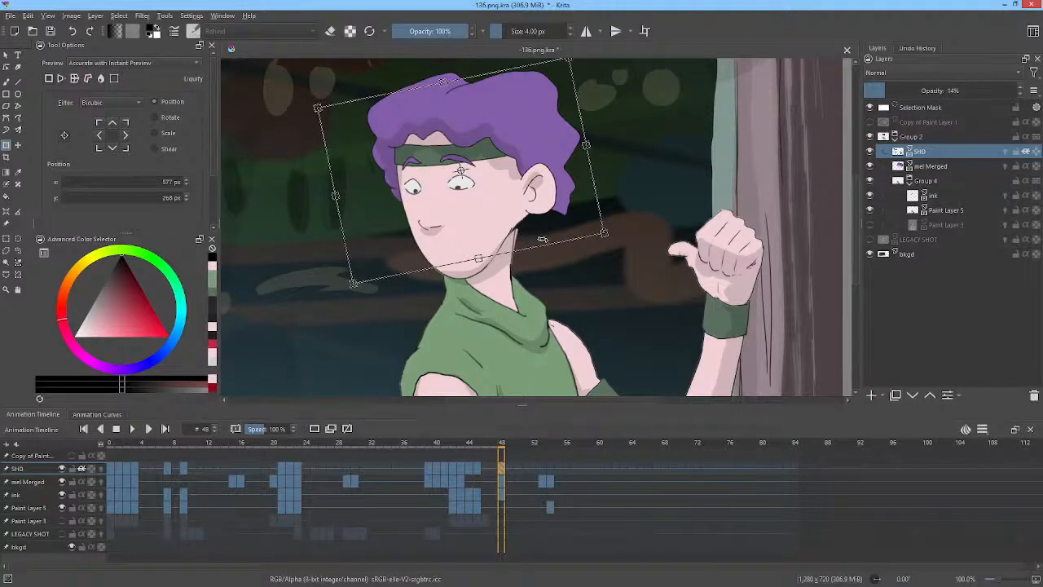
key("Return")
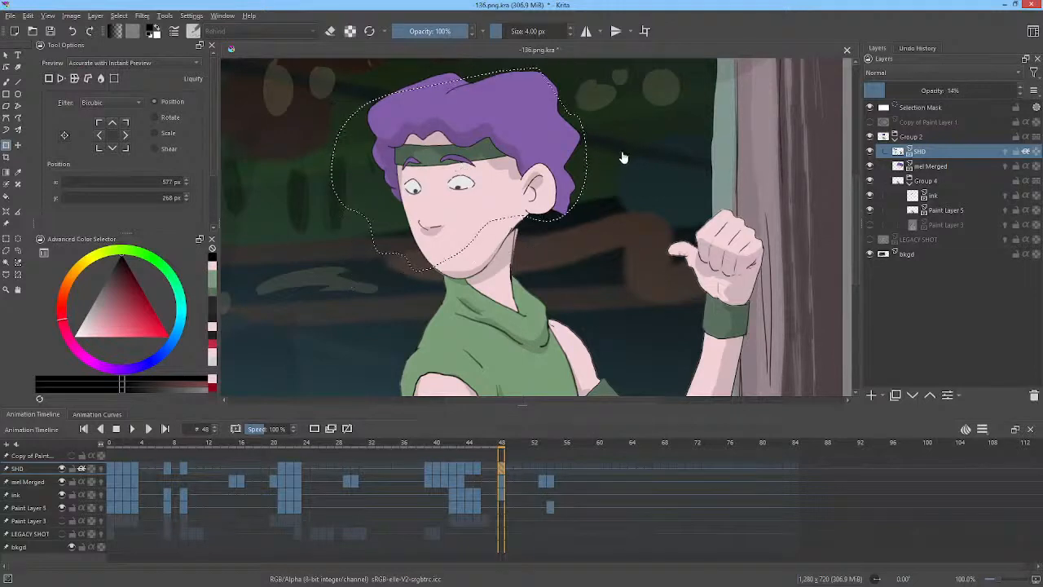
key("ctrl+shift+a")
Liquify the head shadow around the ear and cheek on frame 48.
right_click(575, 173)
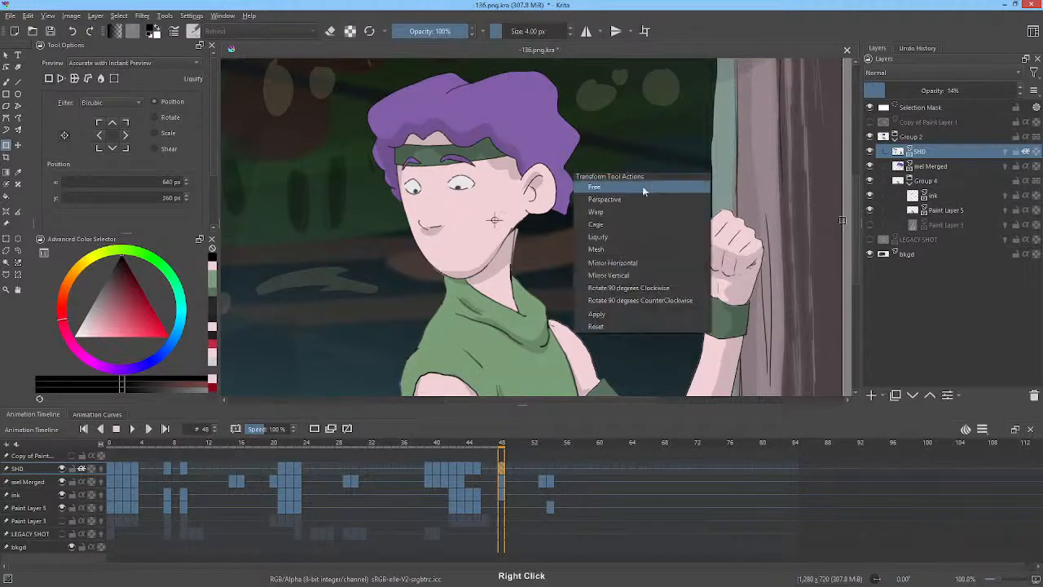
left_click(610, 236)
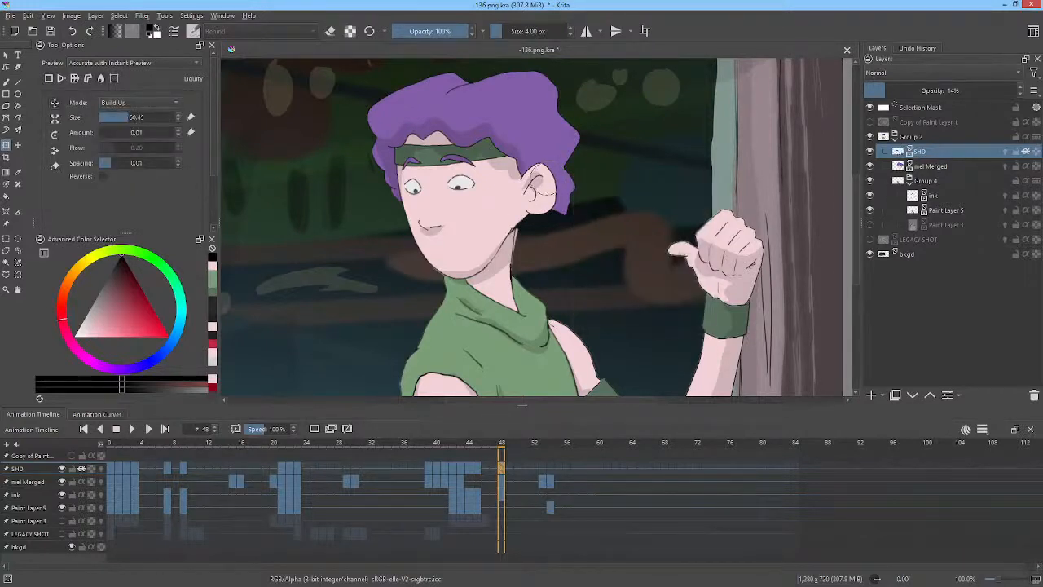
mouse_move(541, 174)
left_mouse_down()
mouse_move(539, 205)
mouse_move(537, 192)
mouse_move(589, 175)
mouse_move(542, 180)
left_mouse_up()
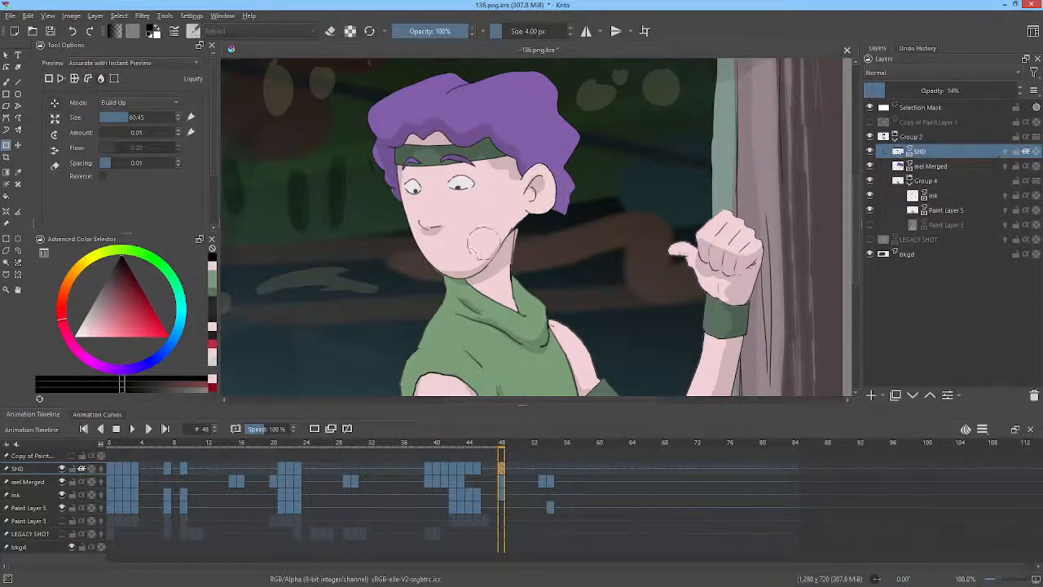
left_click_drag(456, 258, 457, 261)
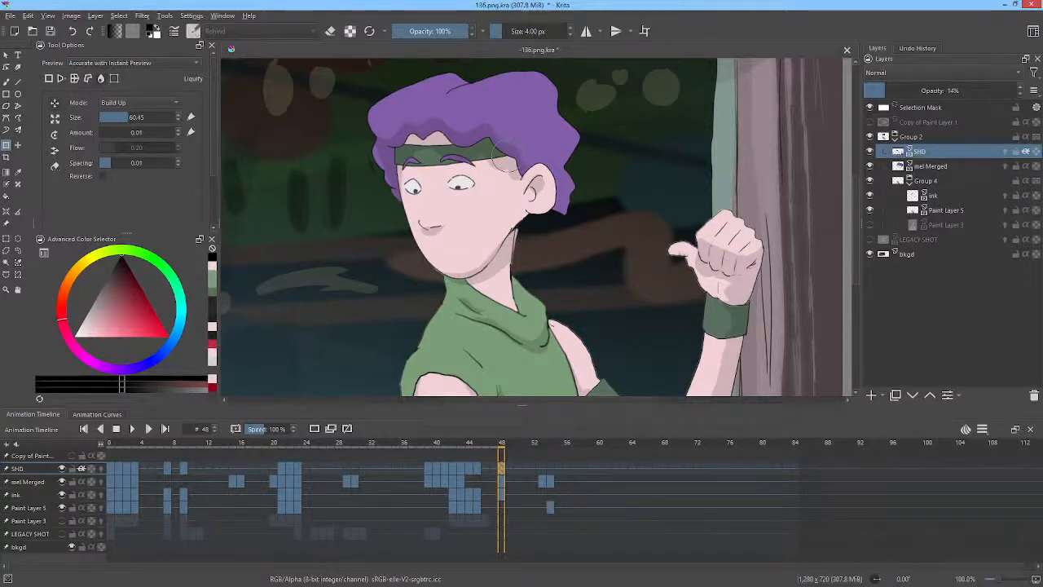
Liquify the hair and cheek shadows on frame 54 using a larger liquify brush size of about 193.
left_click_drag(502, 447, 549, 457)
left_click(434, 109)
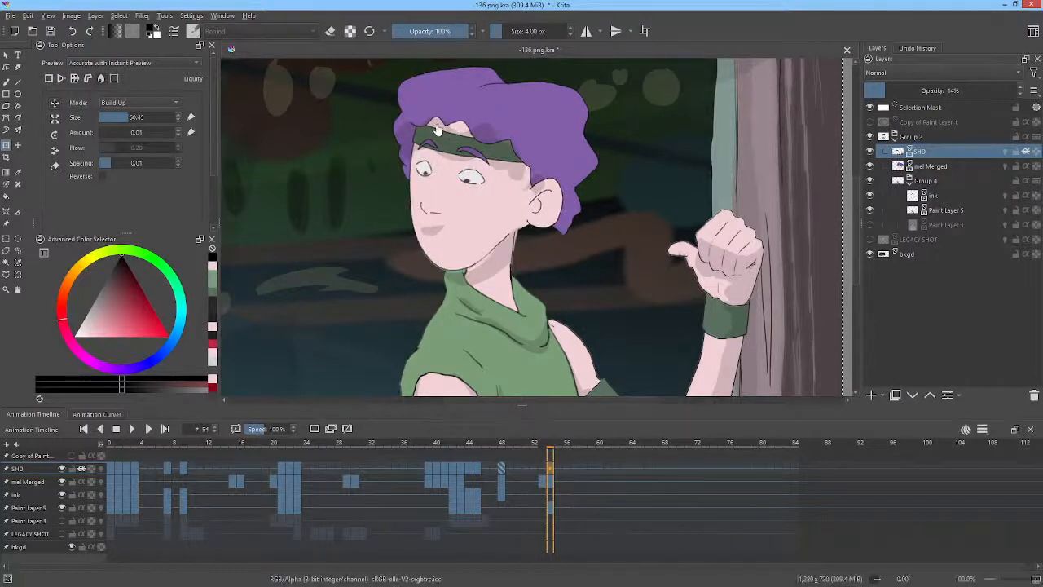
mouse_move(432, 114)
left_mouse_down()
mouse_move(463, 124)
mouse_move(408, 138)
mouse_move(396, 110)
mouse_move(424, 75)
mouse_move(483, 134)
mouse_move(438, 118)
mouse_move(487, 122)
mouse_move(442, 114)
mouse_move(454, 122)
mouse_move(446, 102)
mouse_move(478, 112)
left_mouse_up()
left_click_drag(452, 153, 451, 140)
mouse_move(509, 155)
left_mouse_down()
mouse_move(492, 100)
mouse_move(481, 106)
mouse_move(502, 98)
mouse_move(474, 120)
left_mouse_up()
mouse_move(503, 174)
left_mouse_down()
mouse_move(506, 165)
mouse_move(537, 174)
left_mouse_up()
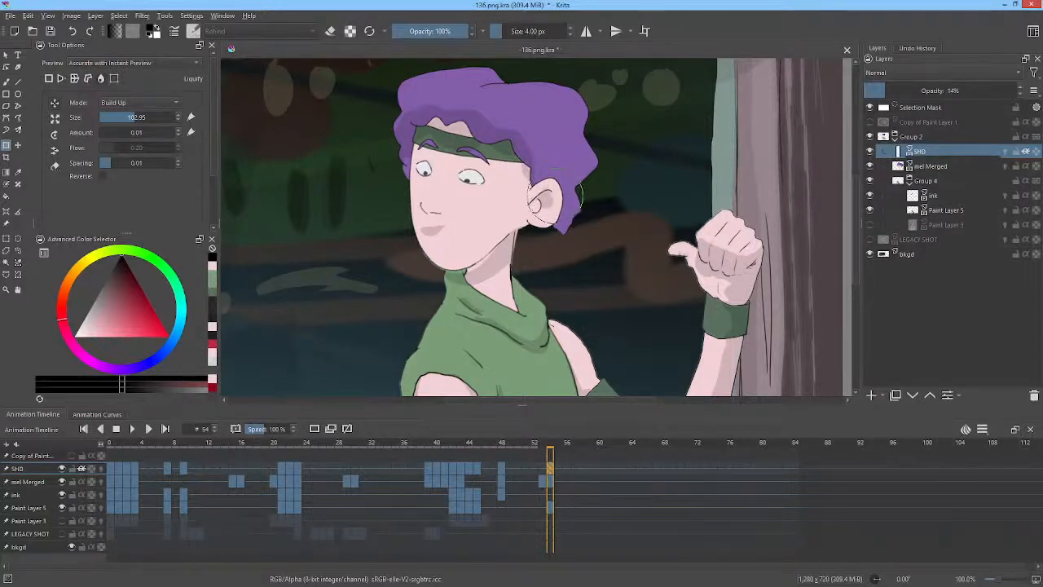
left_click_drag(431, 242, 432, 222)
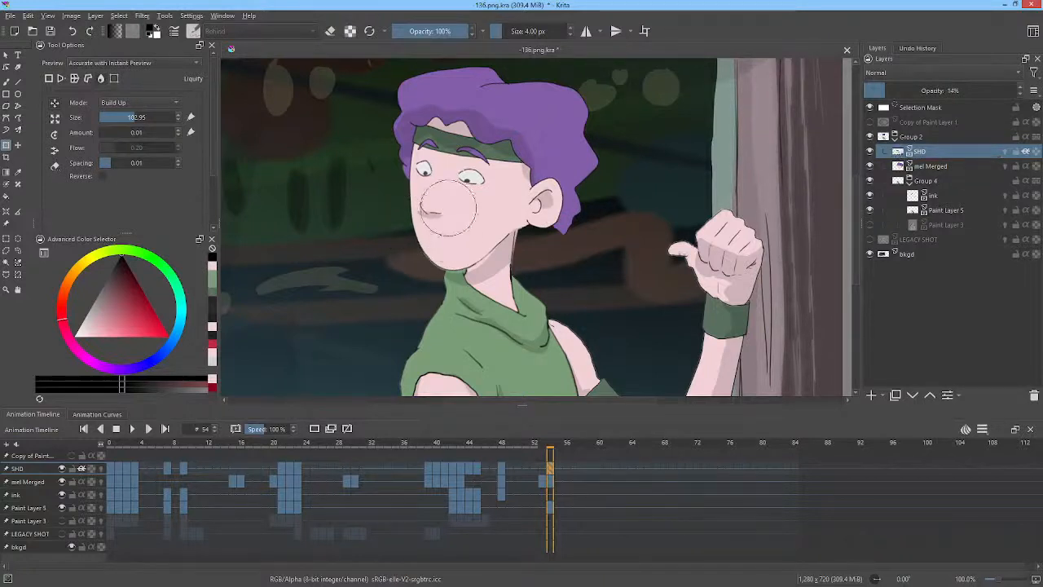
mouse_move(435, 208)
left_mouse_down()
mouse_move(434, 237)
mouse_move(440, 178)
mouse_move(431, 224)
mouse_move(418, 208)
mouse_move(429, 196)
mouse_move(448, 218)
left_mouse_up()
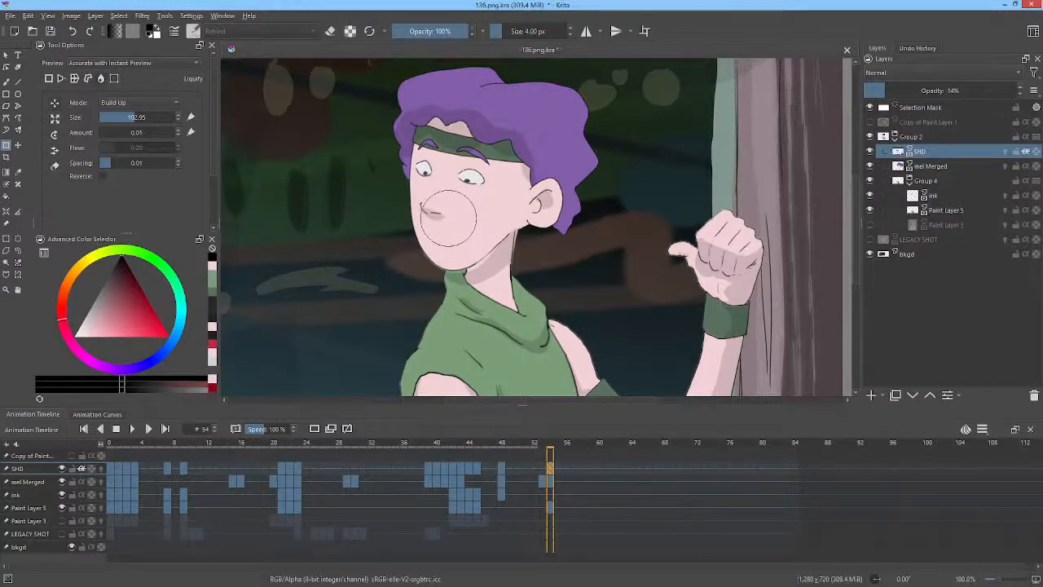
left_click_drag(485, 272, 479, 268)
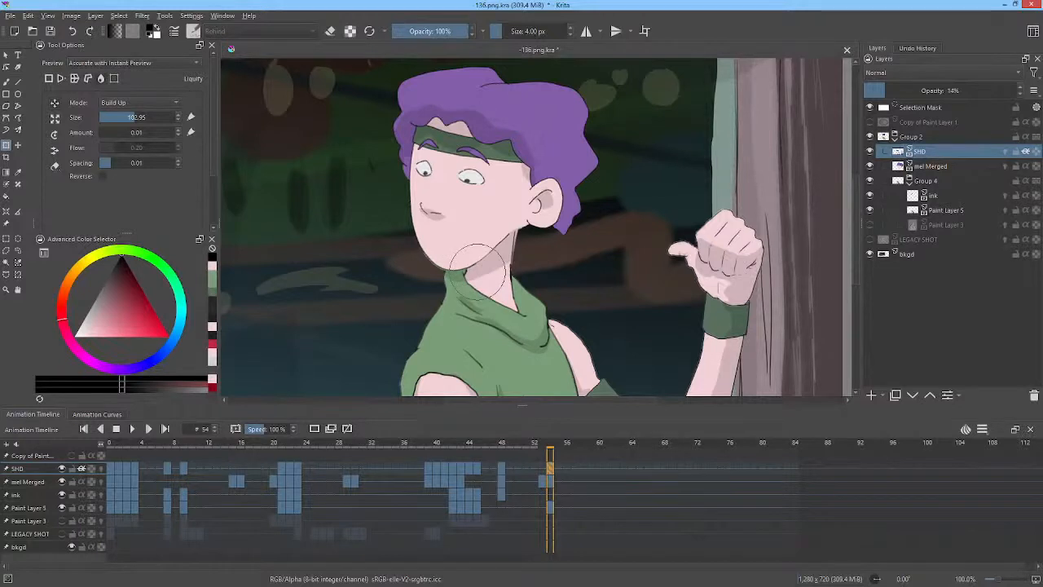
Liquify the shadow near the chin on frame 0.
middle_click(617, 183)
left_click_drag(560, 446, 110, 458)
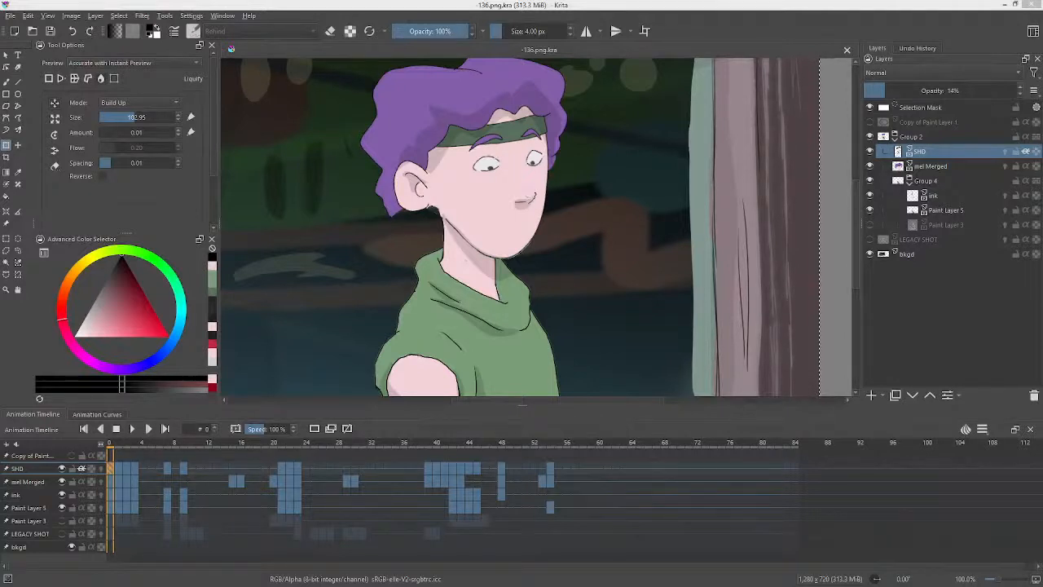
left_click(529, 195)
mouse_move(530, 193)
left_mouse_down()
mouse_move(507, 194)
mouse_move(526, 193)
left_mouse_up()
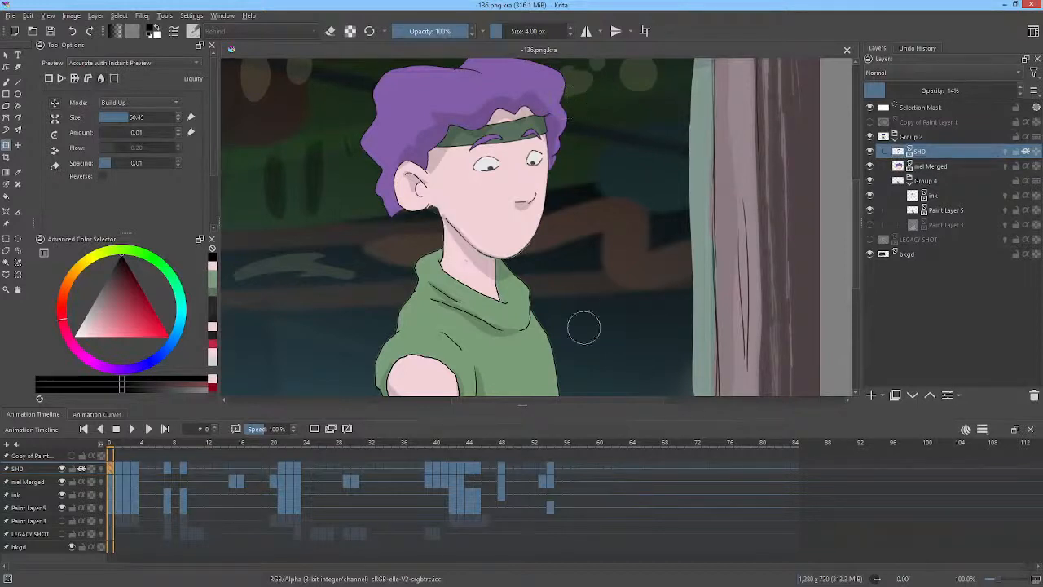
middle_click(579, 303)
left_click_drag(578, 304, 573, 262)
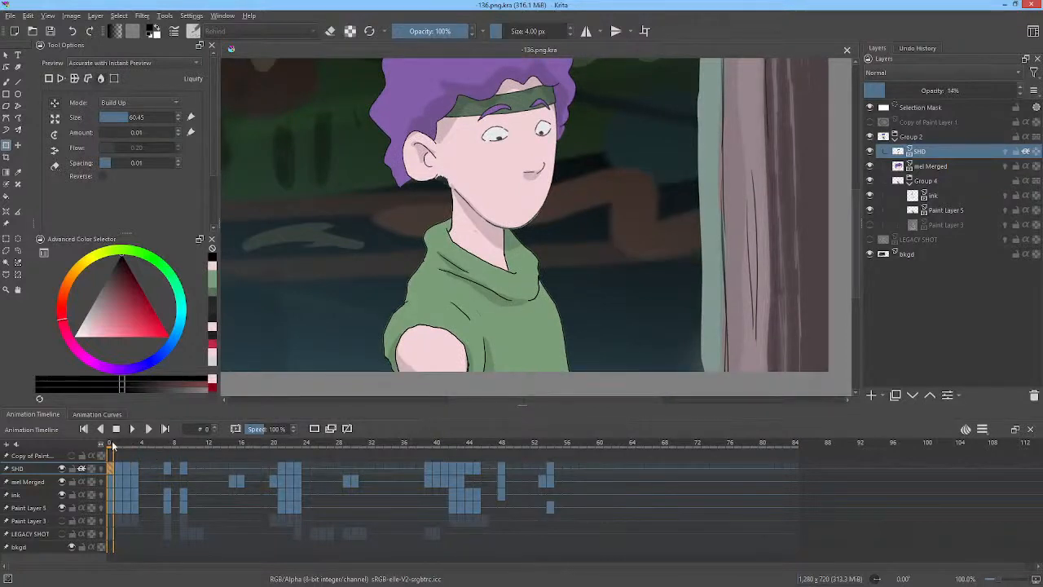
Zoom out and review the shaded frames between 0 and 9.
left_click_drag(112, 445, 112, 481)
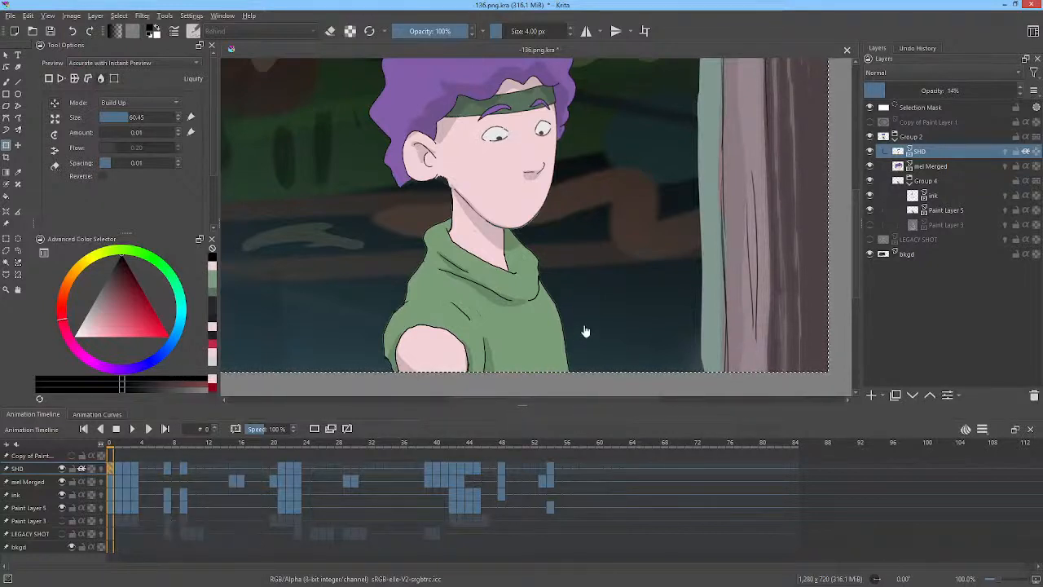
scroll(545, 217, "down", 1)
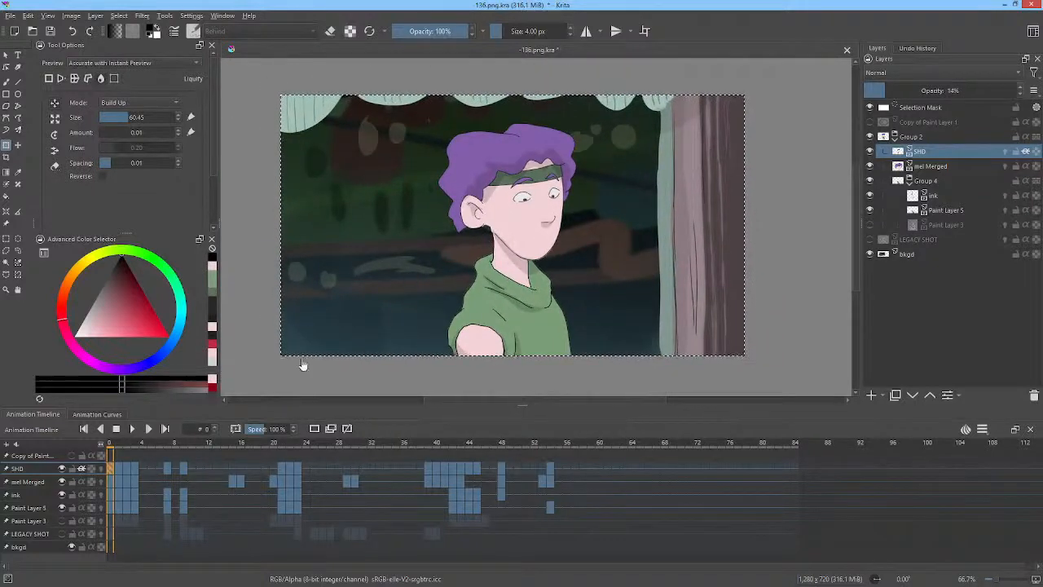
left_click(142, 447)
left_click_drag(142, 447, 184, 461)
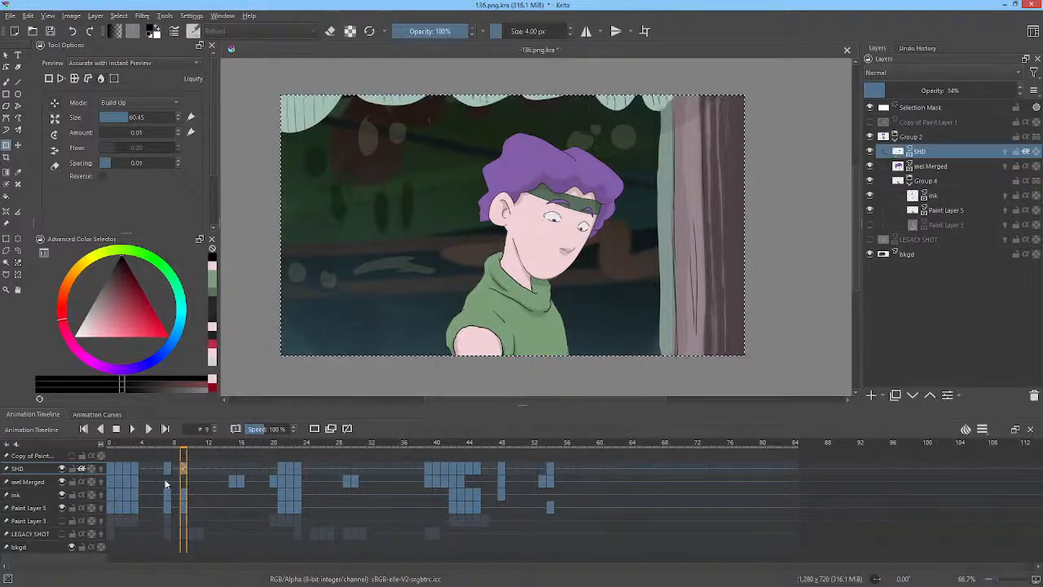
left_click(137, 467)
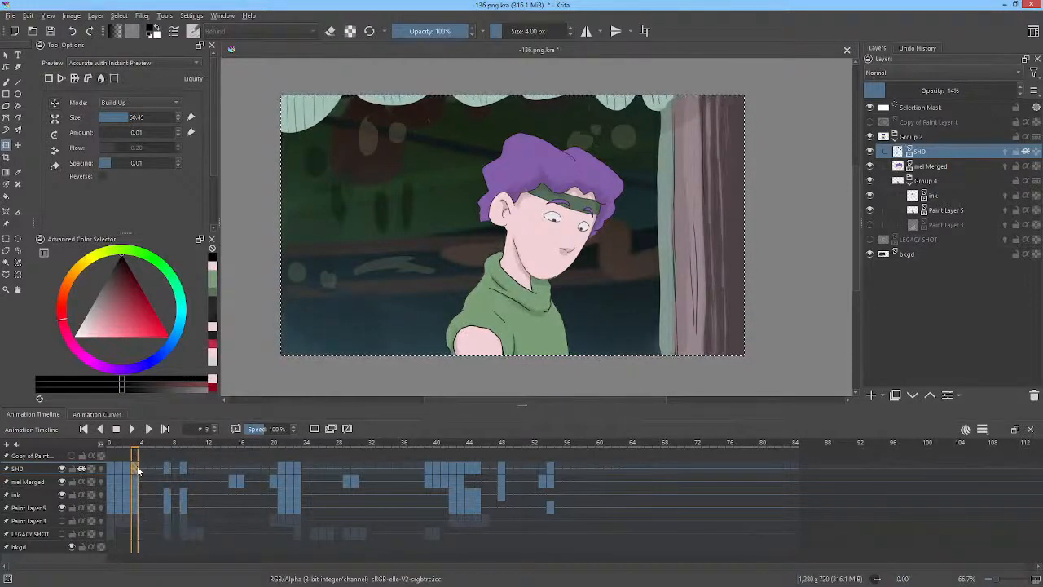
left_click(169, 467)
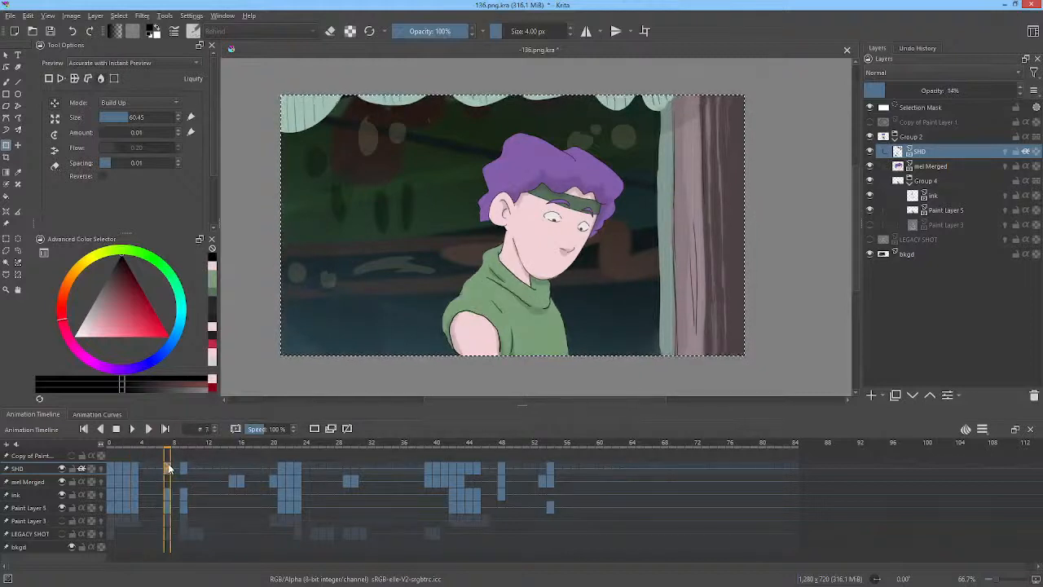
left_click(185, 469)
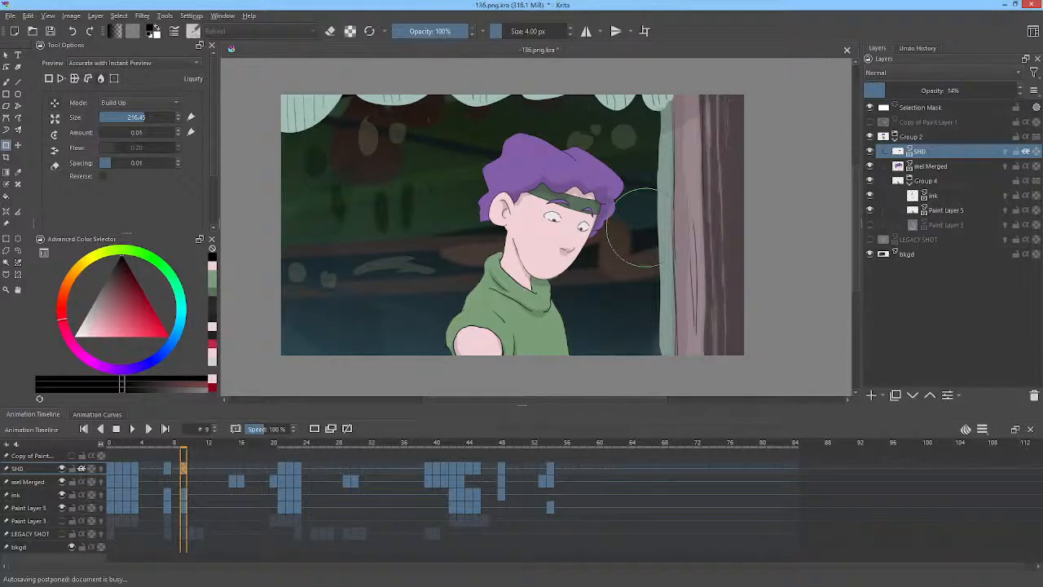
Liquify the shadow near the ear on frame 9 with a smaller liquify brush of about 93.
mouse_move(636, 197)
left_mouse_down()
mouse_move(616, 245)
mouse_move(601, 243)
left_mouse_up()
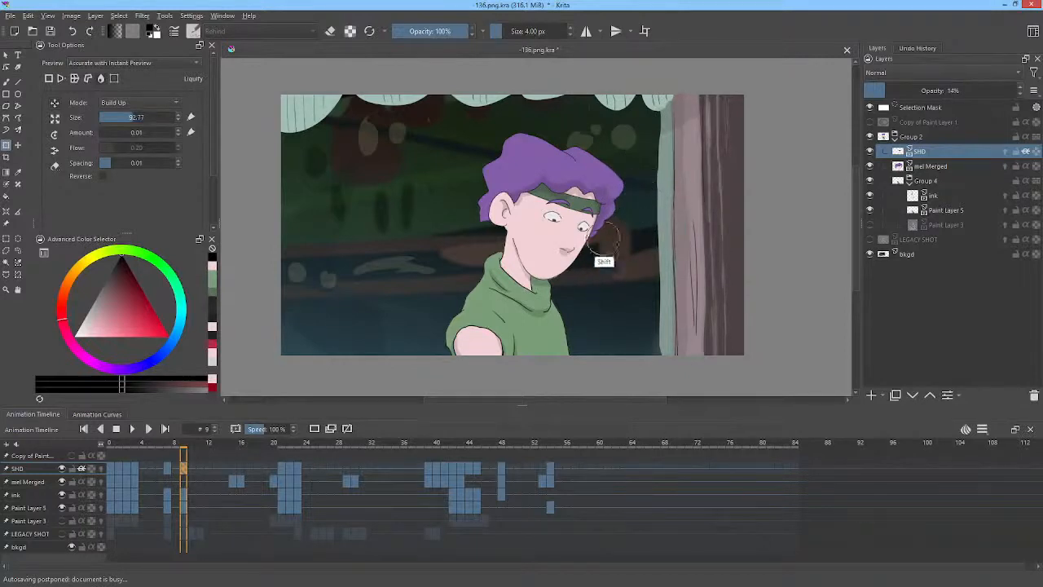
left_click_drag(612, 184, 617, 203)
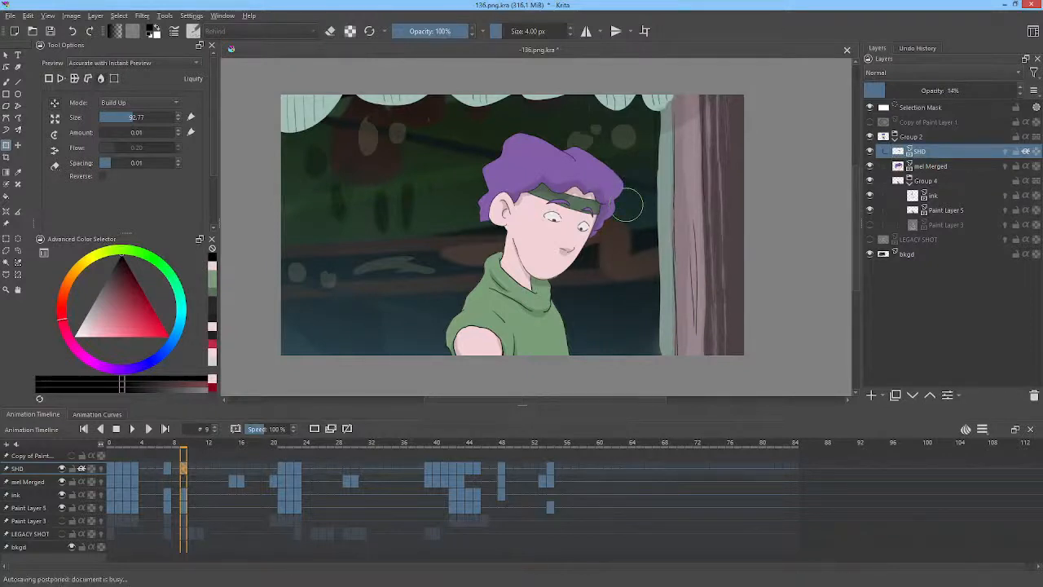
Step frame by frame between frames 9 and 25 to review the shading.
key("Right")
key("Right")
key("Right")
key("Right")
key("Right")
key("Right")
key("Right")
key("Right")
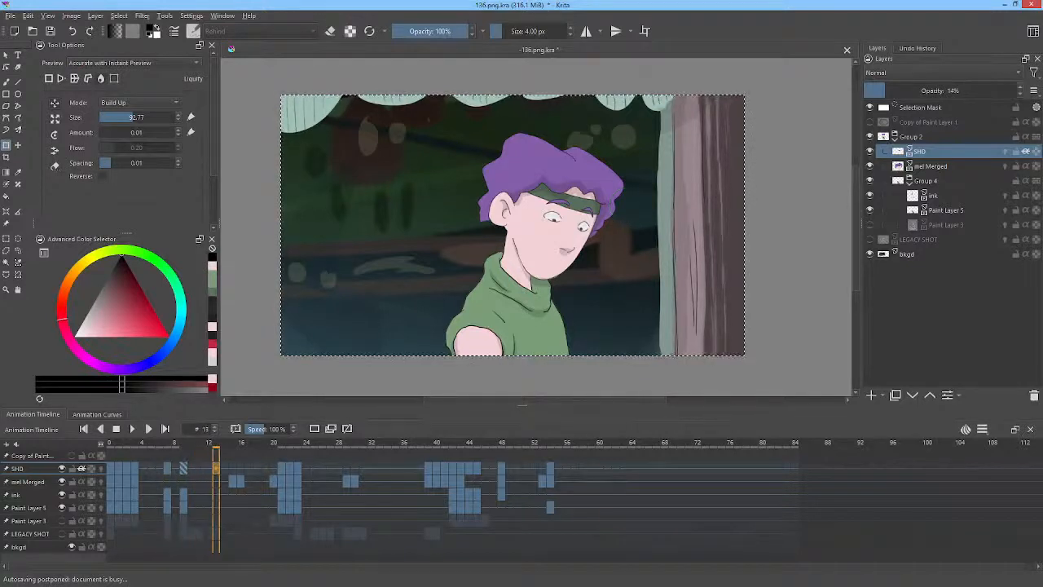
key("Right")
key("Right")
key("Right")
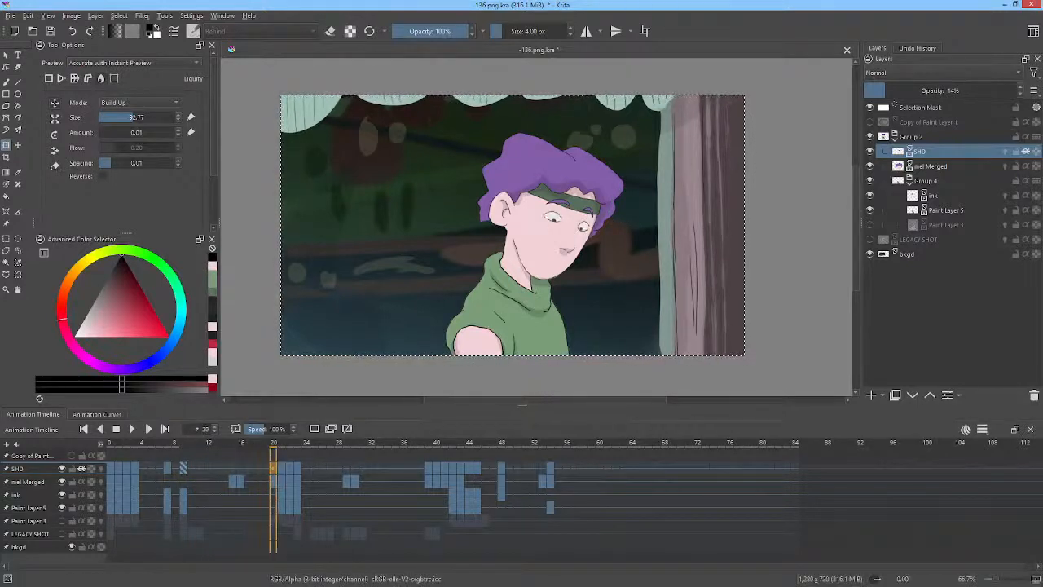
key("Right")
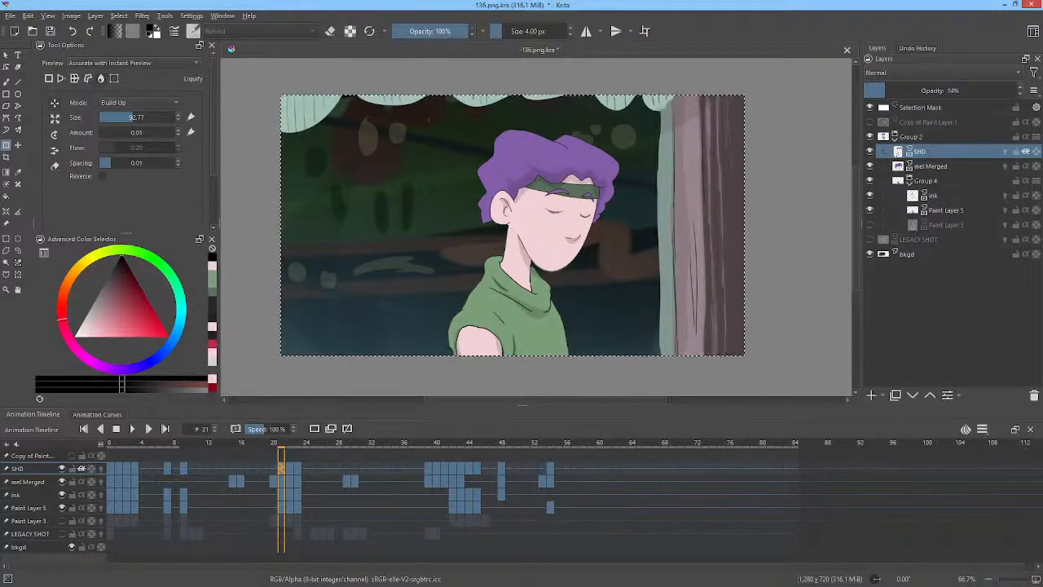
key("Right")
key("Right")
key("Left")
key("Left")
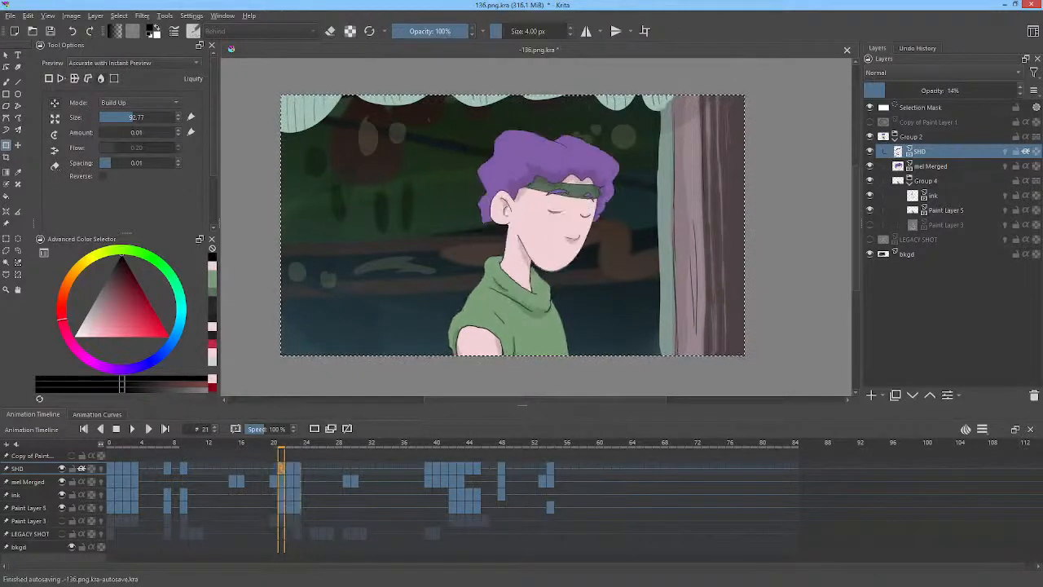
key("Left")
key("Left")
key("Left")
key("Left")
key("Left")
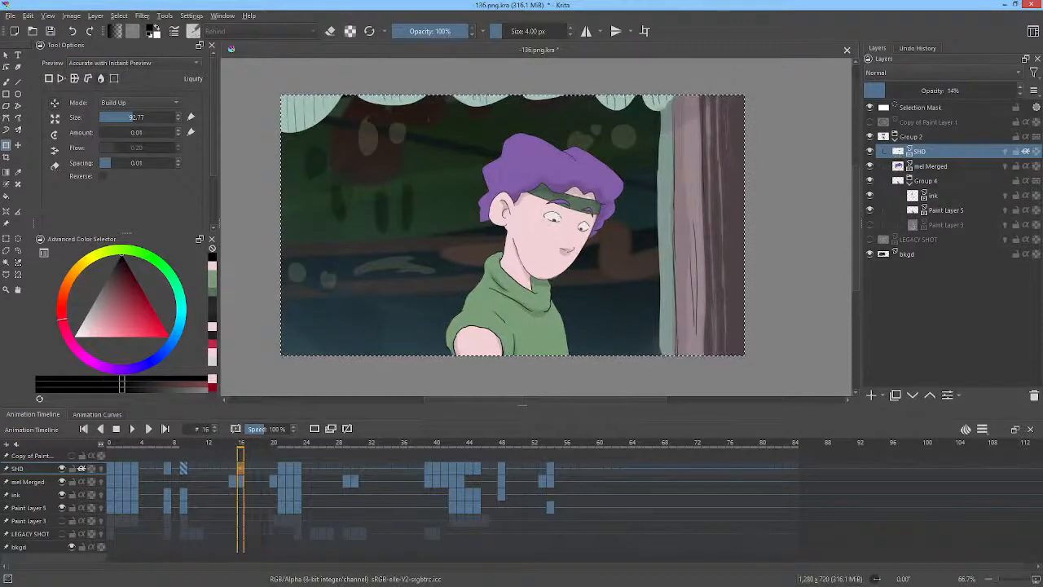
key("Right")
key("Right")
key("Right")
key("Right")
key("Right")
key("Right")
key("Right")
key("Right")
key("Right")
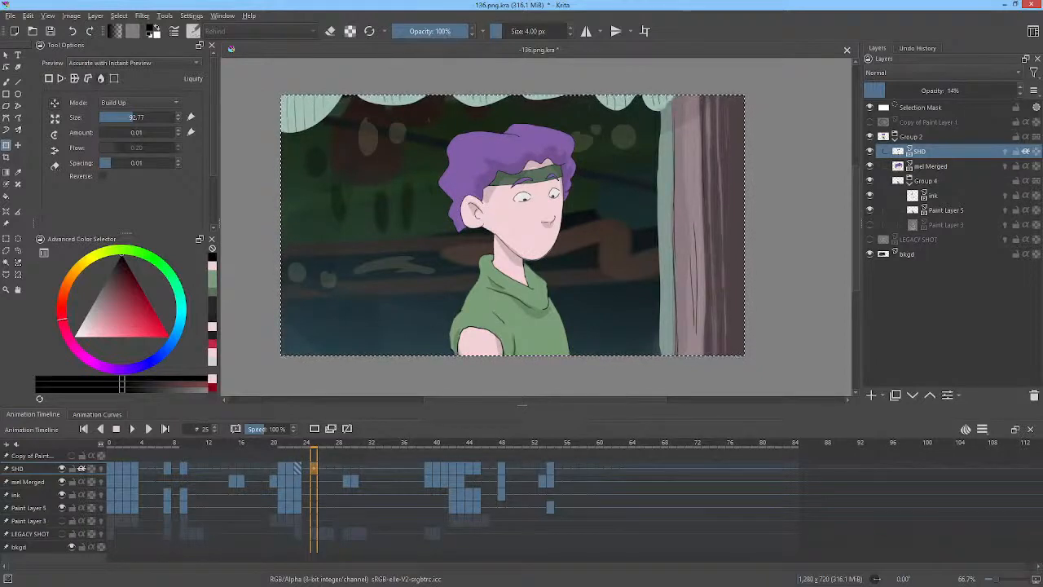
Compare the shadows on frames 23 and 25, then scrub ahead to frame 39.
mouse_move(566, 152)
left_mouse_down()
mouse_move(554, 152)
mouse_move(574, 154)
left_mouse_up()
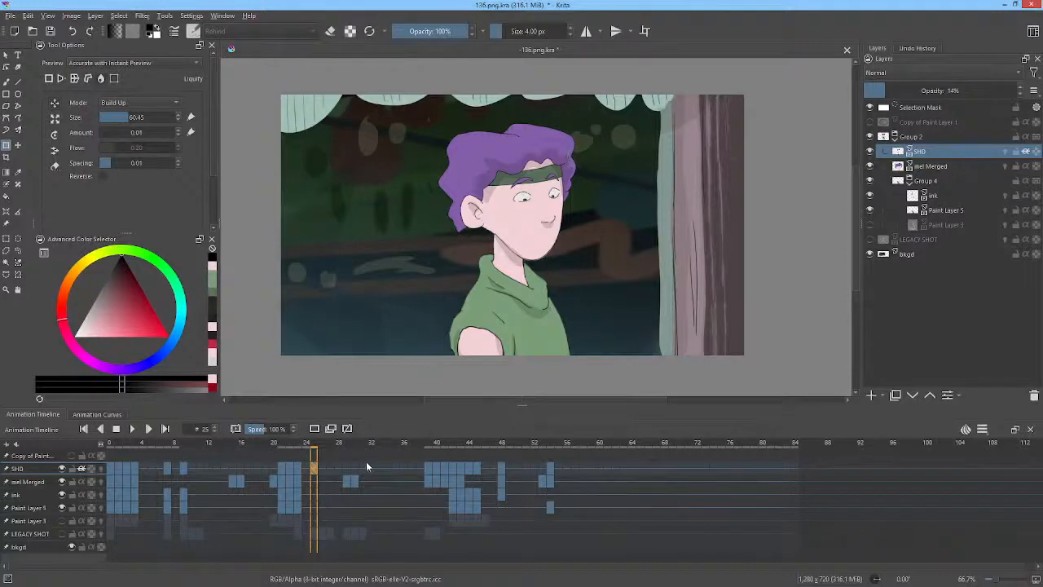
left_click(298, 469)
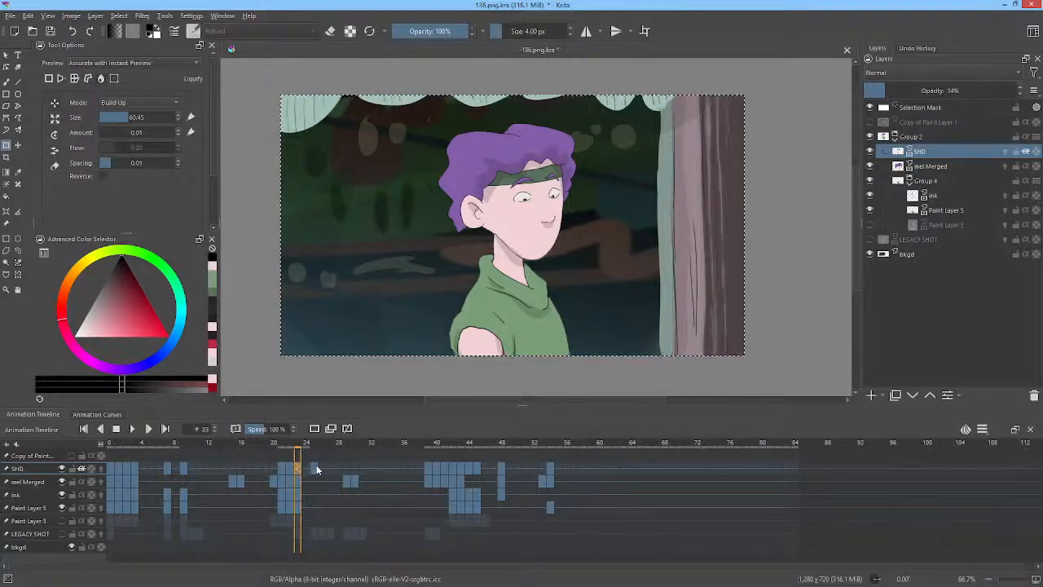
left_click(316, 470)
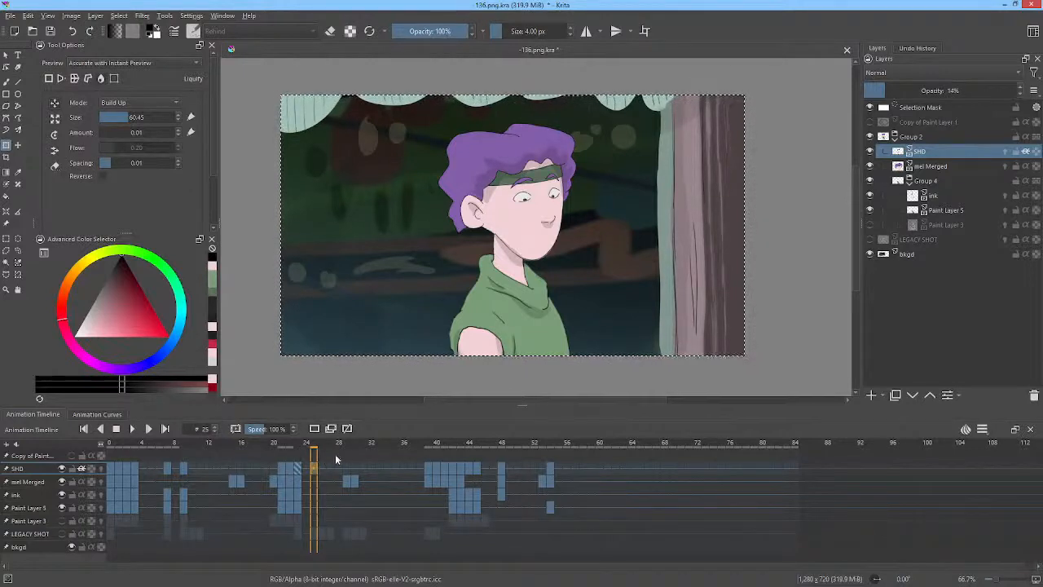
left_click(298, 466)
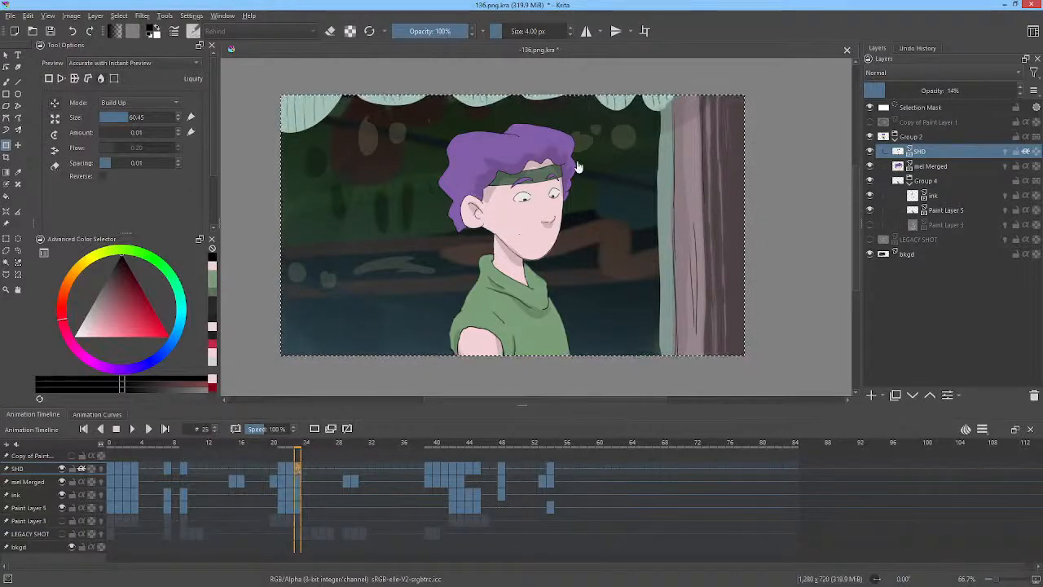
left_click(288, 470)
left_click(297, 470)
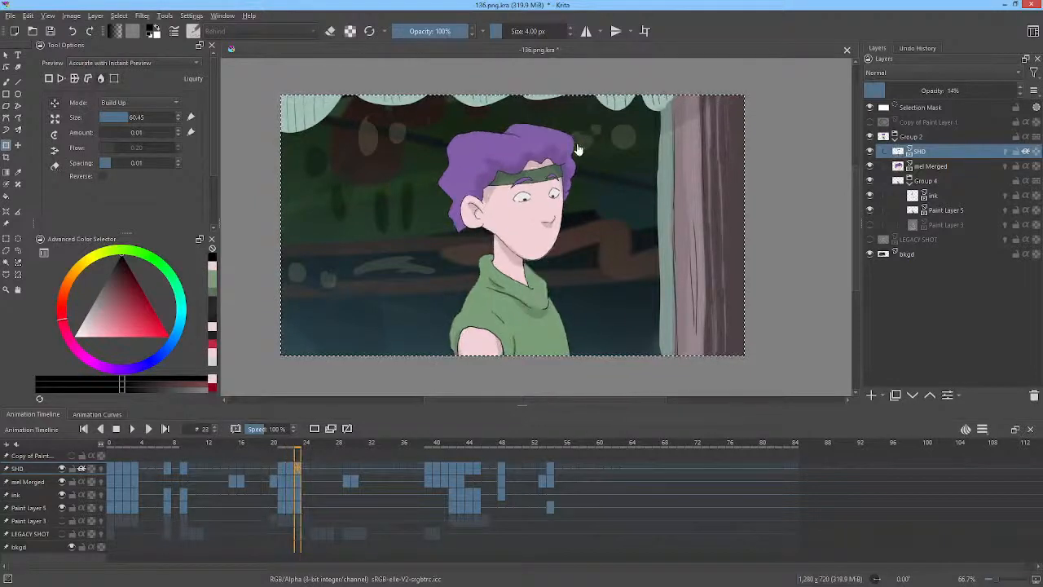
left_click_drag(564, 152, 591, 151, "shift")
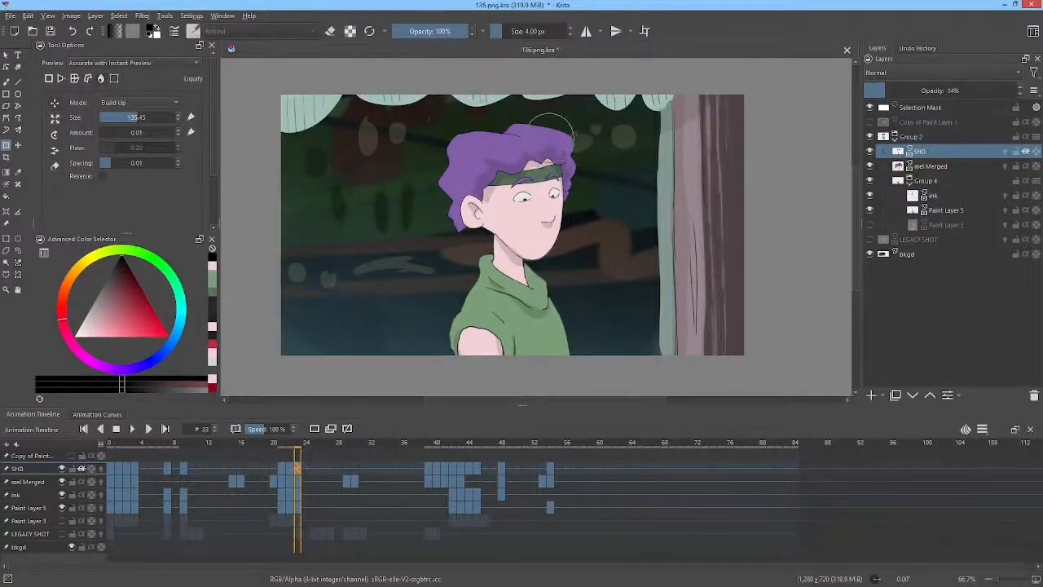
left_click(346, 470)
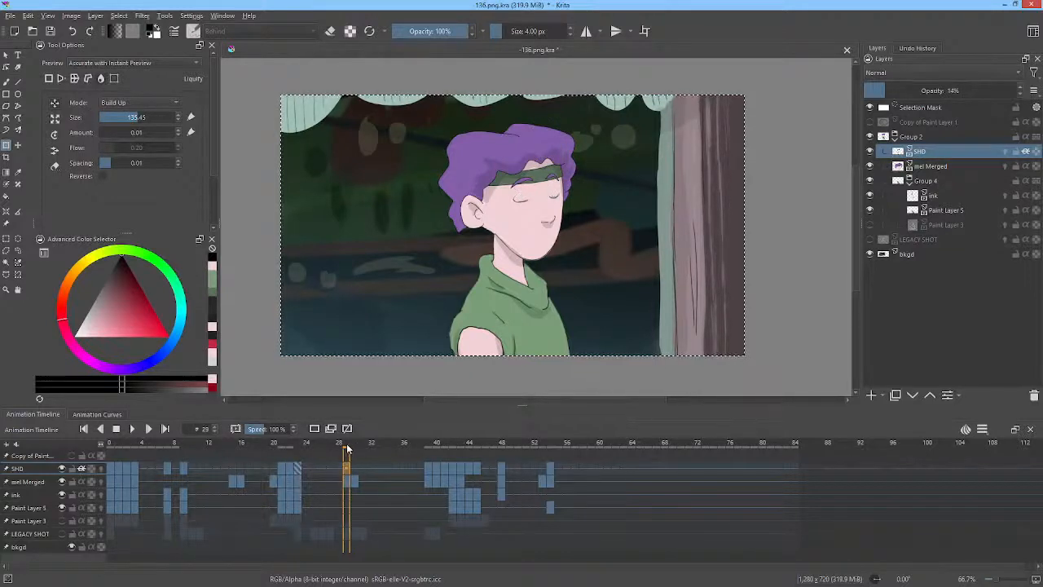
left_click_drag(346, 448, 434, 448)
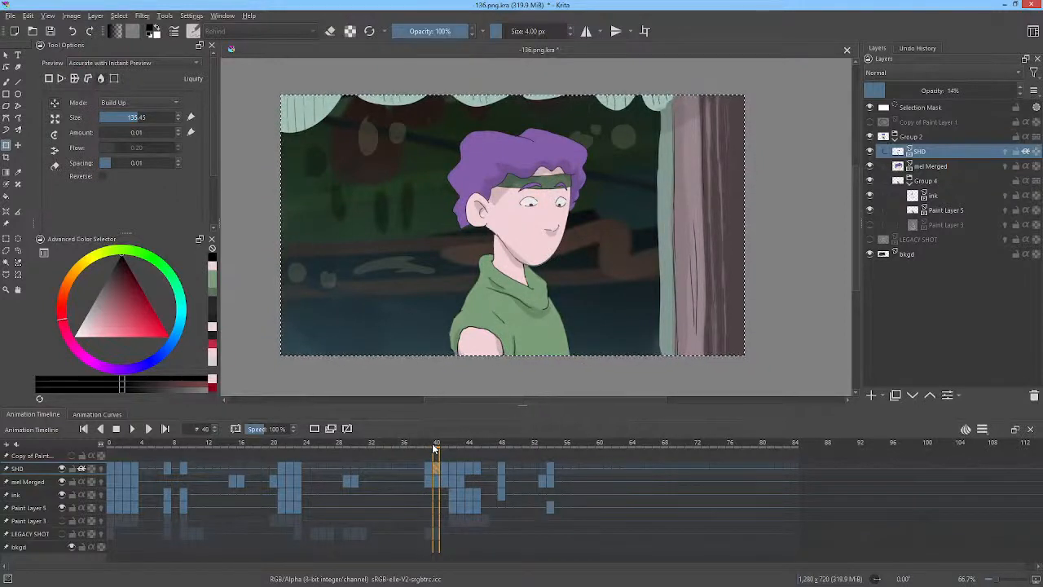
left_click(429, 446)
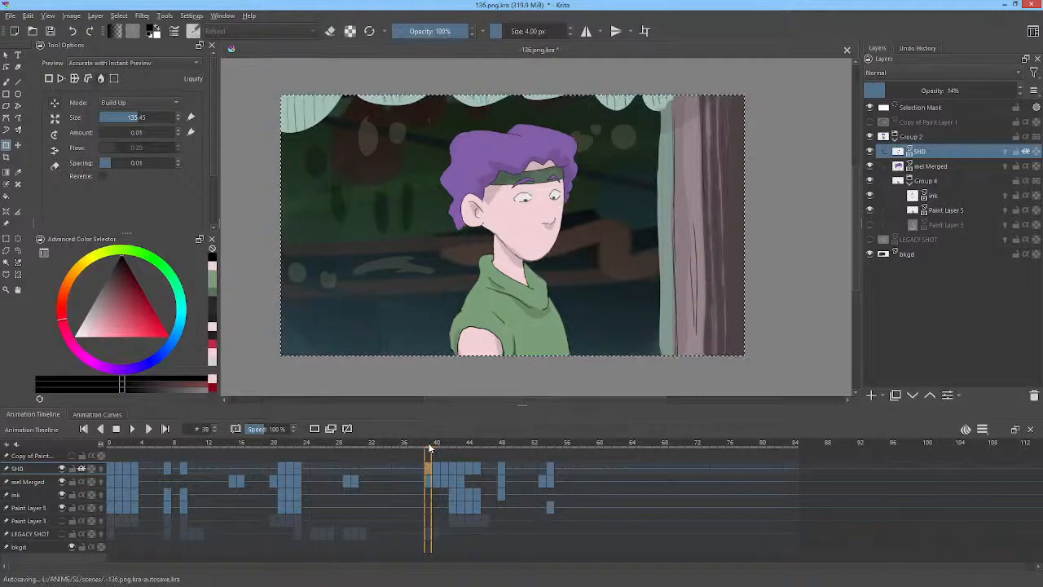
mouse_move(428, 447)
left_mouse_down()
mouse_move(448, 445)
mouse_move(430, 445)
left_mouse_up()
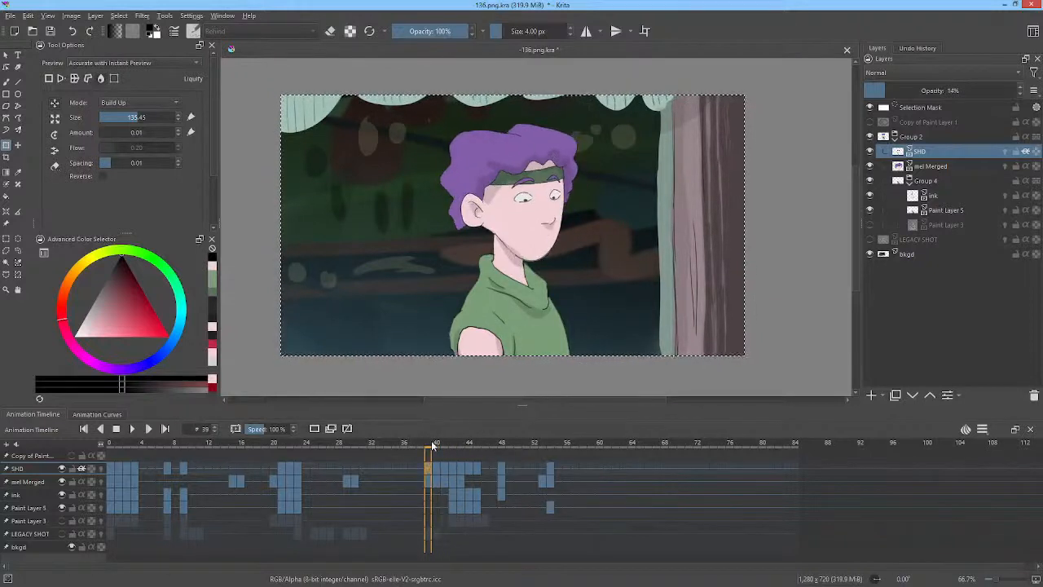
Liquify the forehead shadow under the hair on frame 39.
left_click(535, 165)
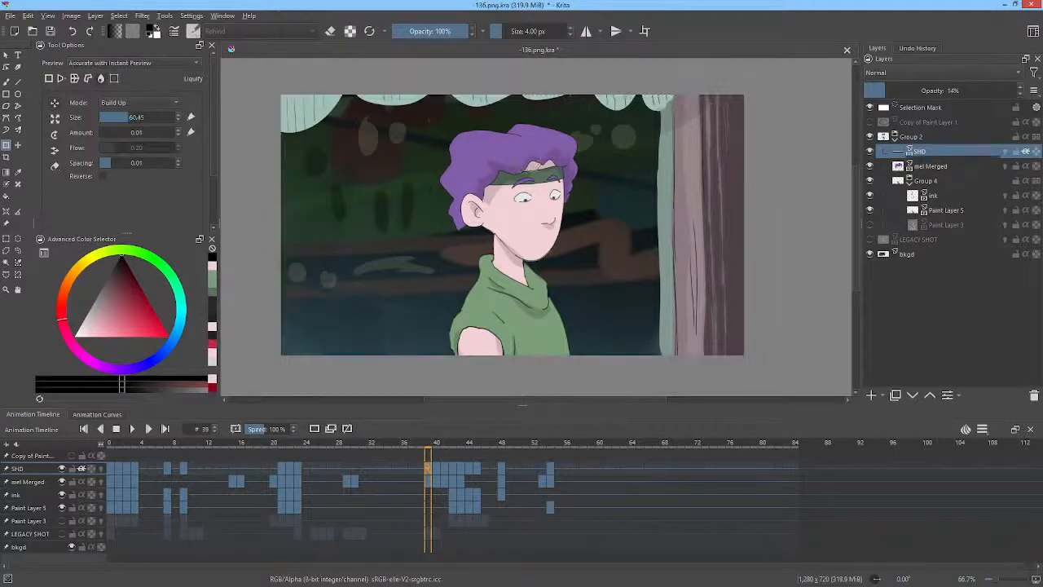
left_click_drag(537, 165, 534, 166)
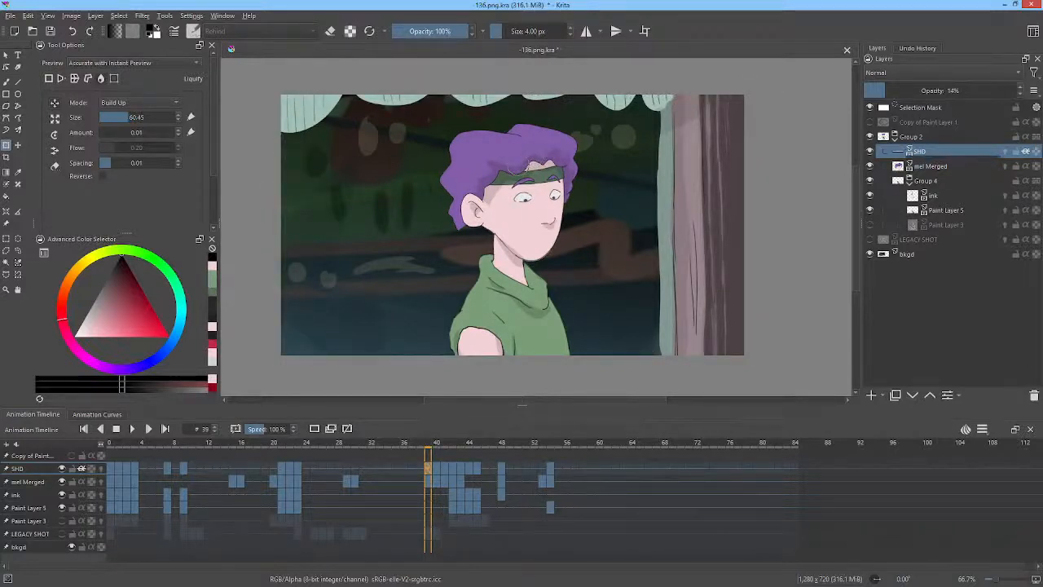
left_click_drag(515, 171, 515, 154)
left_click_drag(524, 222, 543, 222)
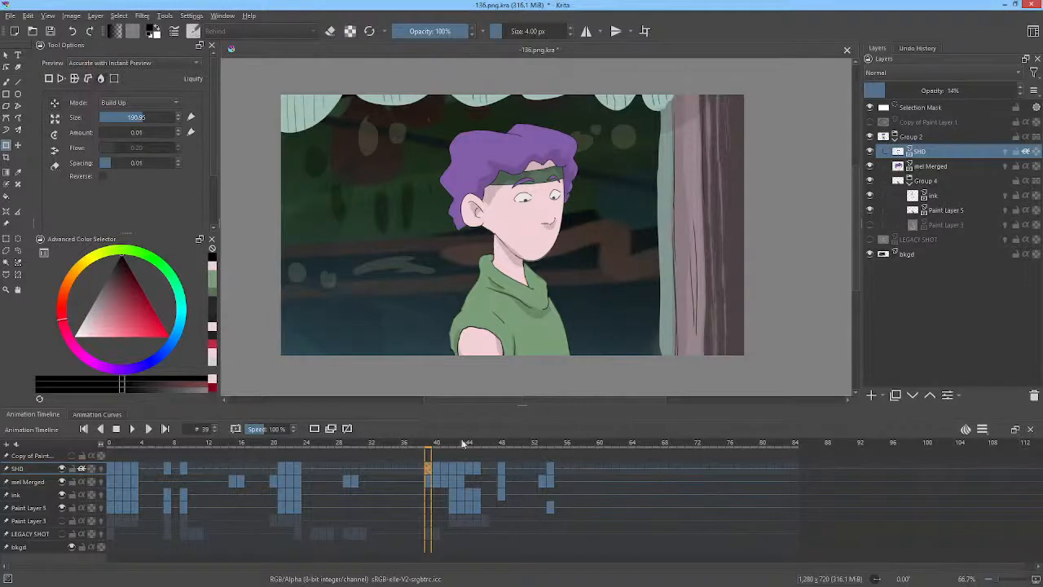
Play the animation from frame 0 and stop it.
left_click(417, 446)
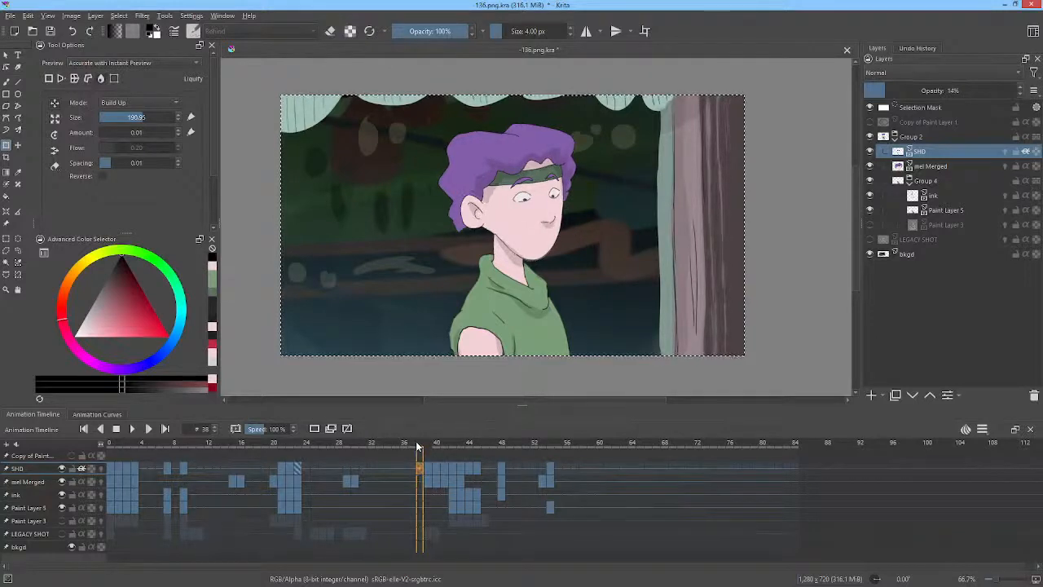
left_click(110, 466)
key("space")
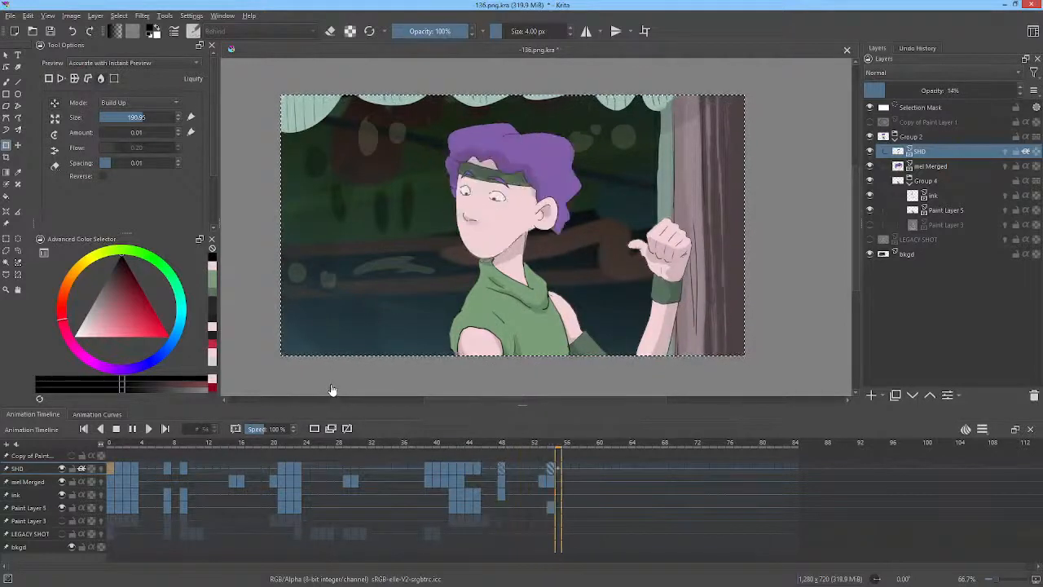
key("space")
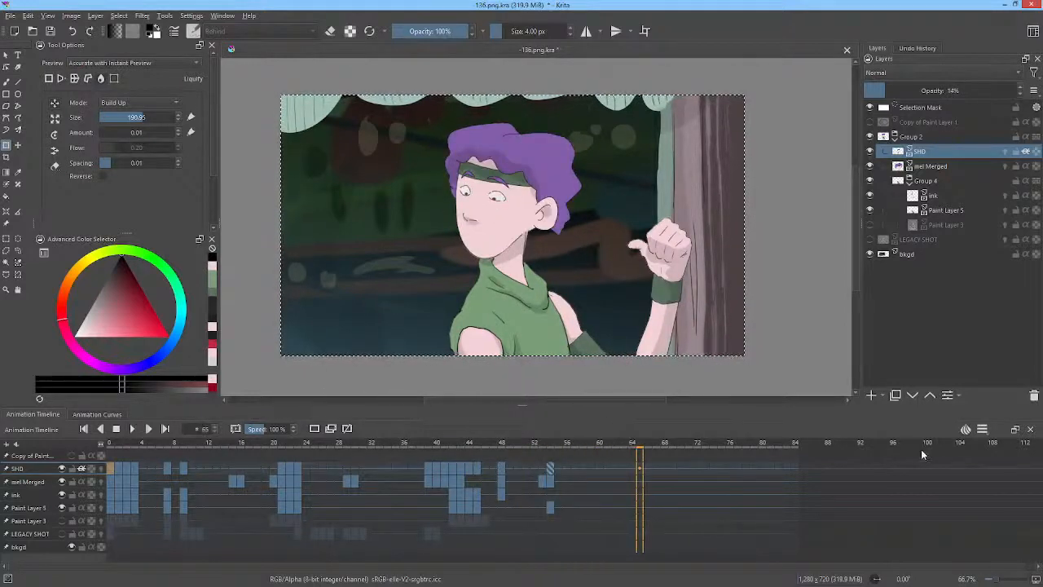
Set the playback frame rate to 12 and play the animation.
left_click(982, 429)
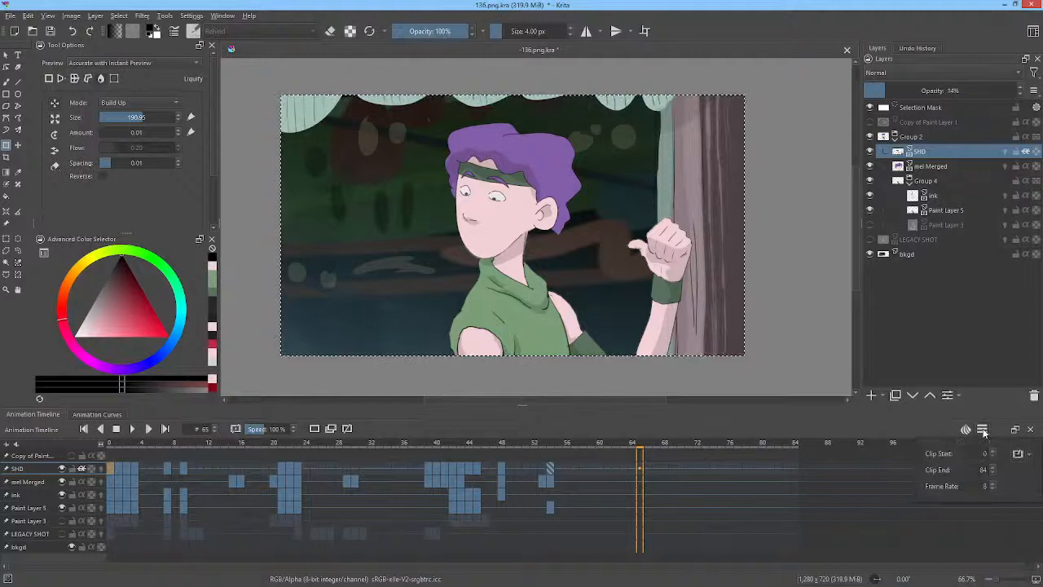
double_click(985, 485)
type("12")
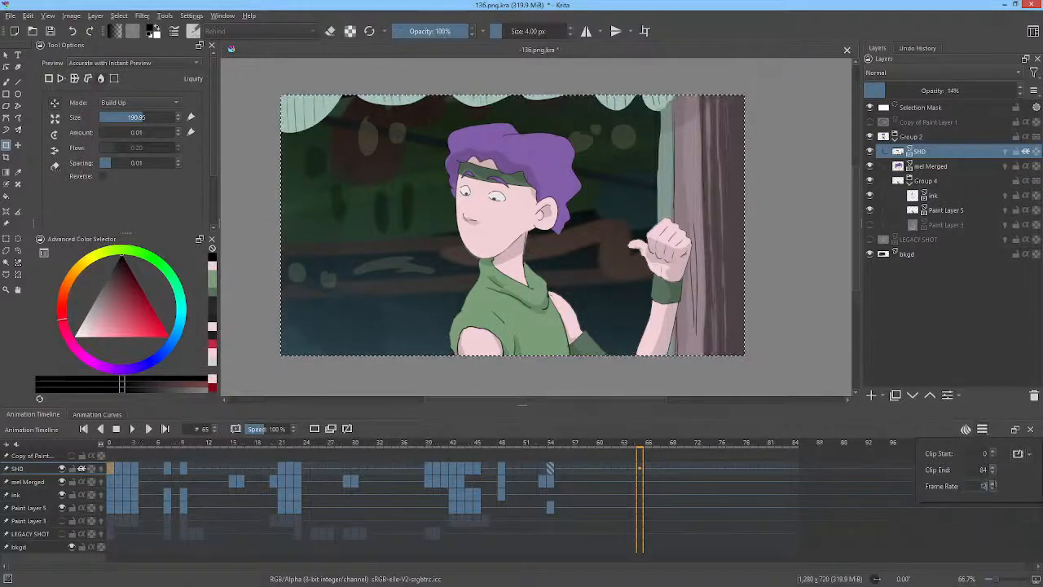
left_click(133, 429)
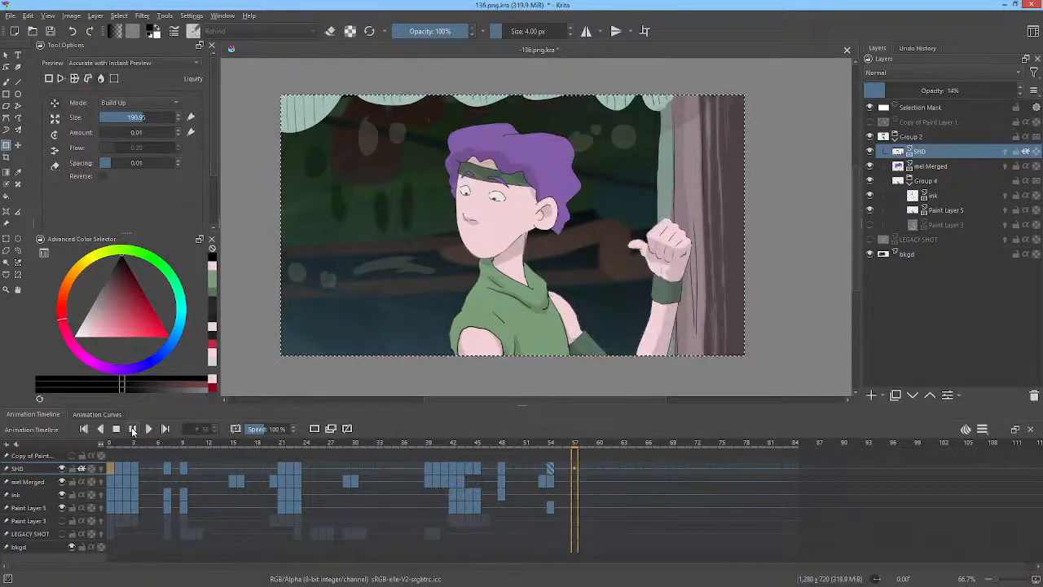
left_click(133, 429)
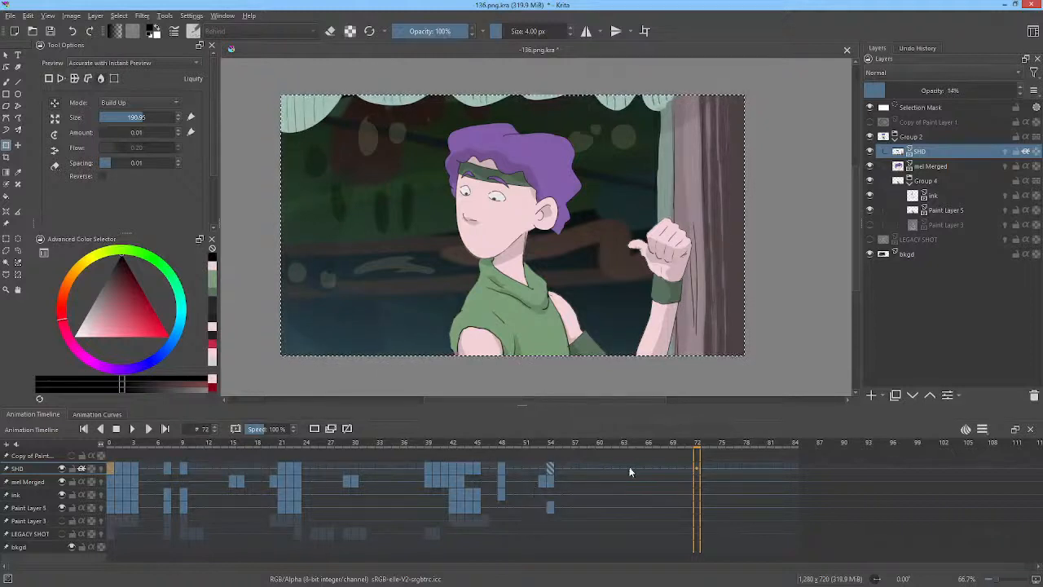
Set the playback frame rate to 8.
left_click(982, 428)
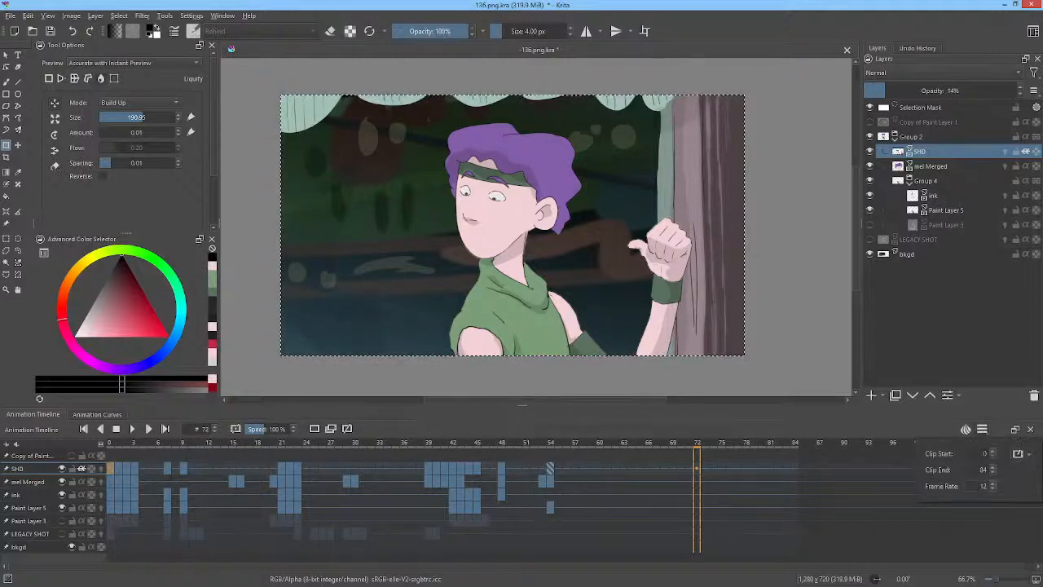
double_click(983, 486)
type("8")
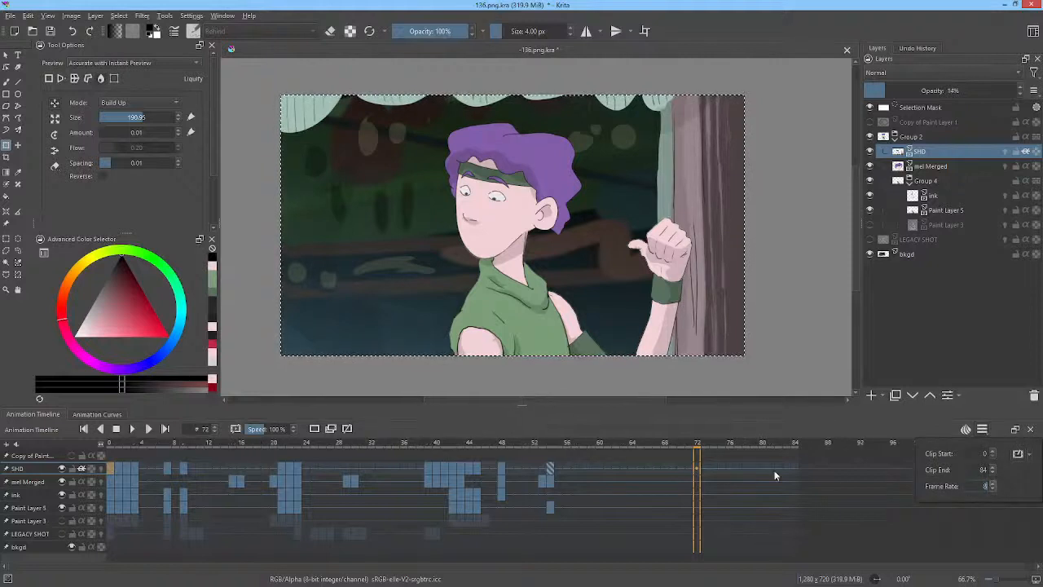
left_click(369, 428)
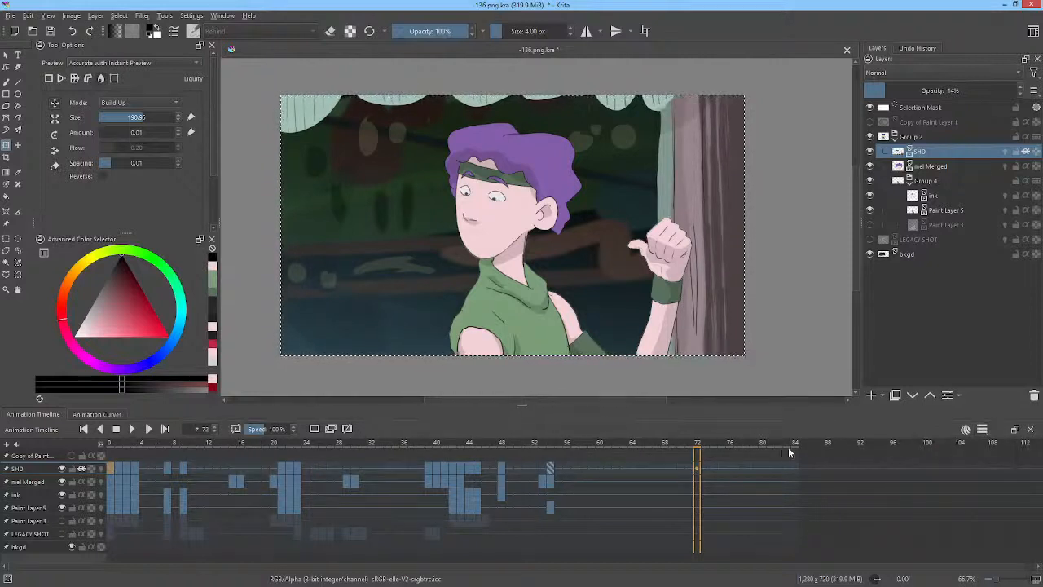
Scrub the timeline from frame 0 to about frame 41 and back to review the shading.
left_click(279, 467)
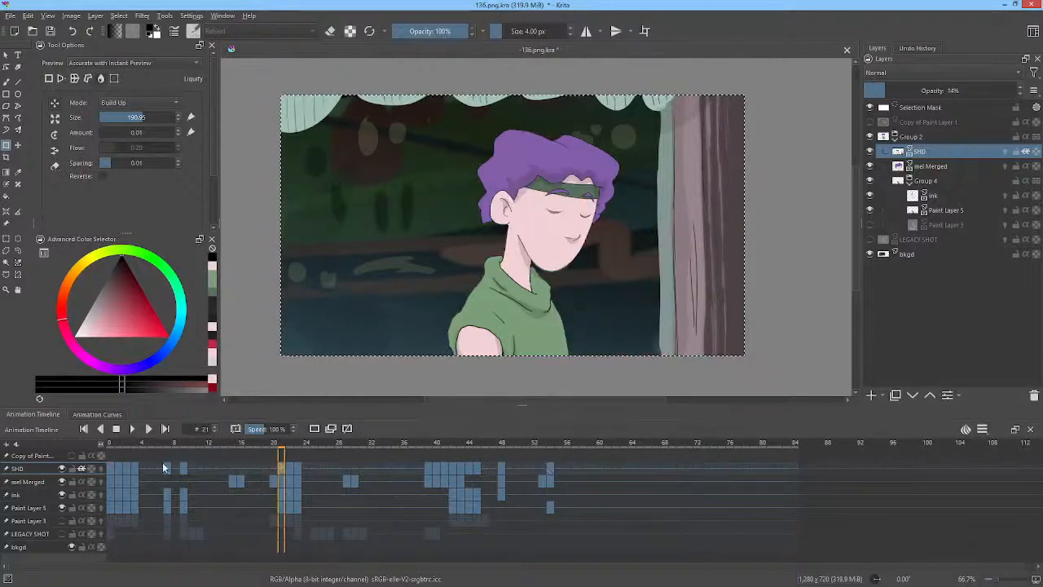
left_click(110, 467)
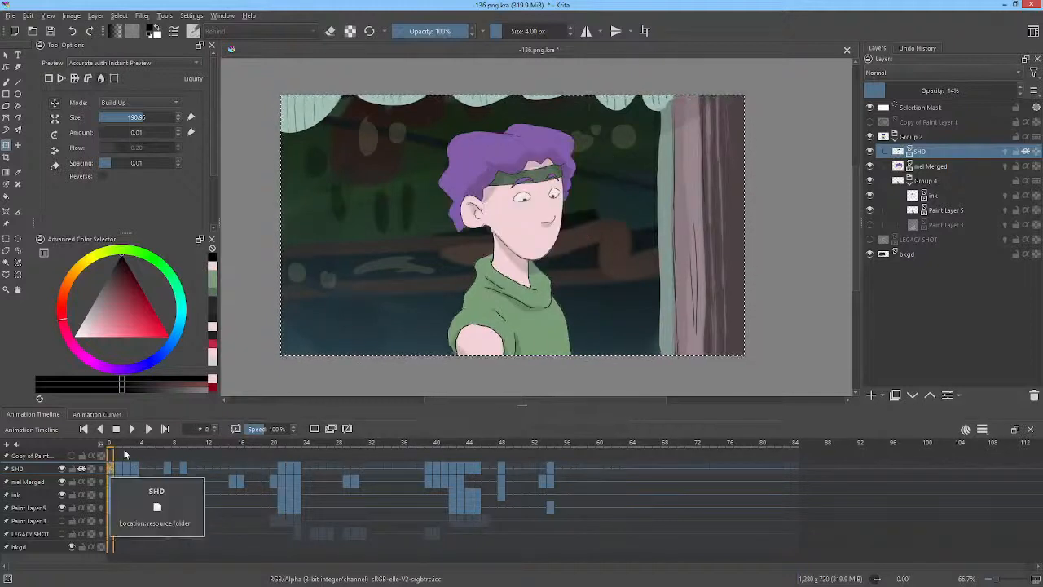
left_click_drag(119, 450, 444, 465)
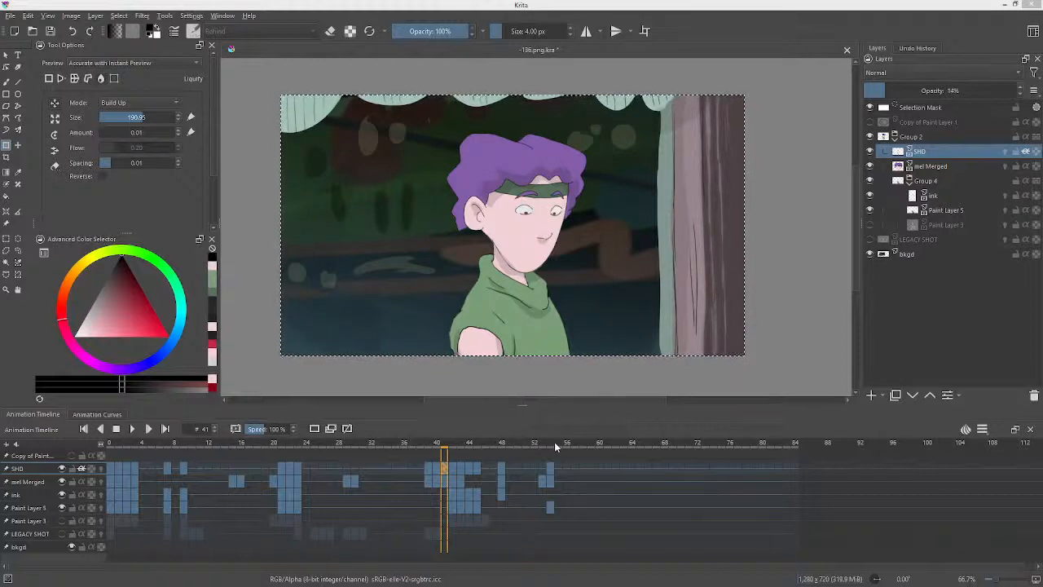
left_click_drag(555, 446, 114, 457)
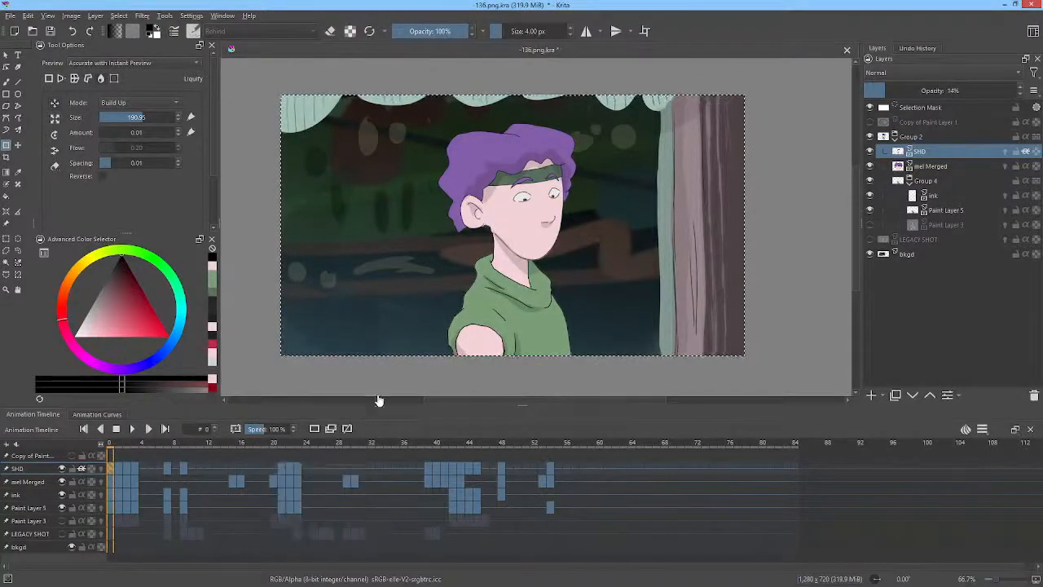
Play the animation, rewind the timeline to frame 0 and save the document.
key("space")
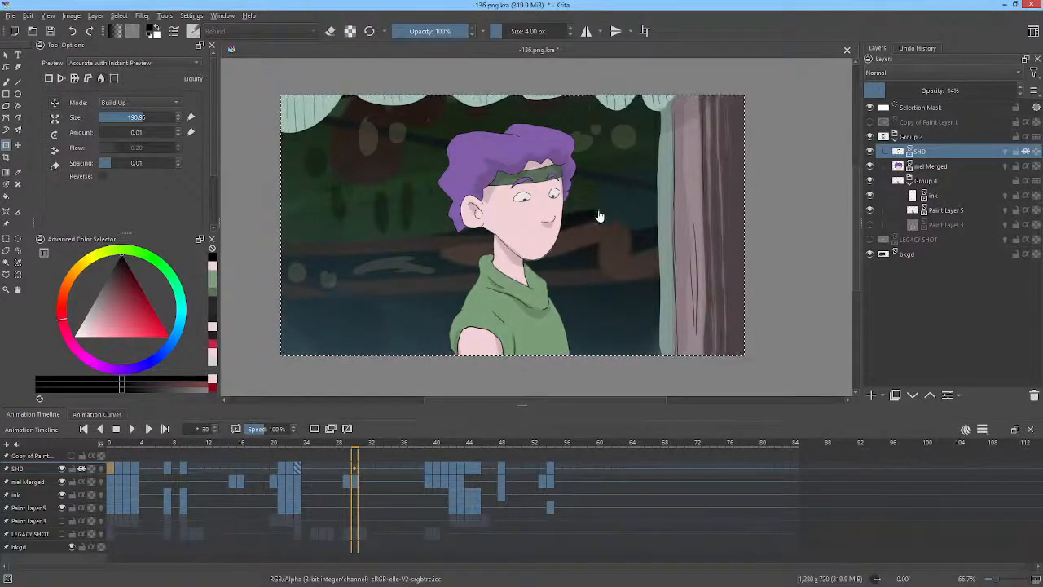
left_click(279, 469)
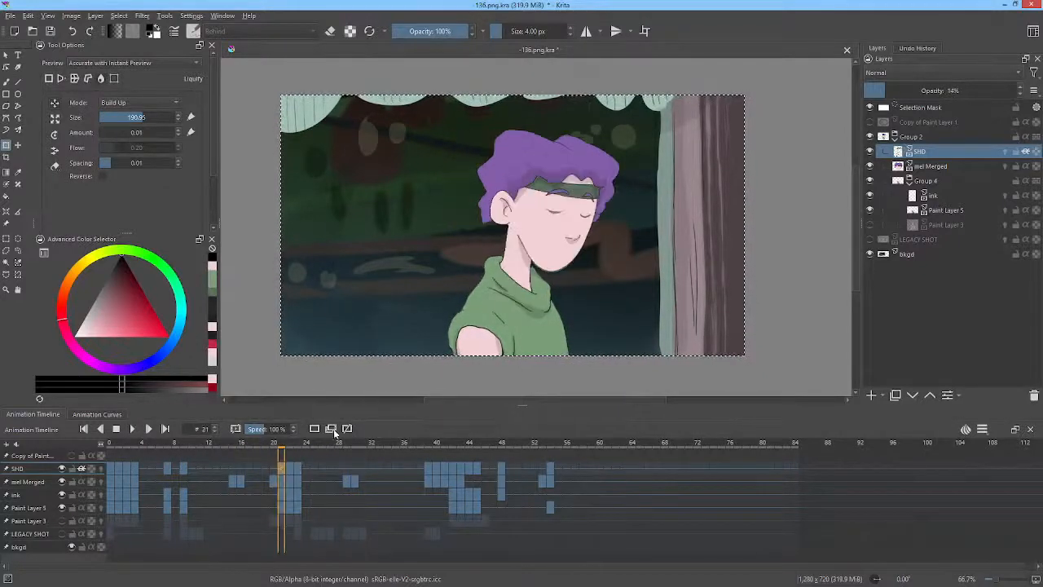
left_click_drag(283, 444, 105, 505)
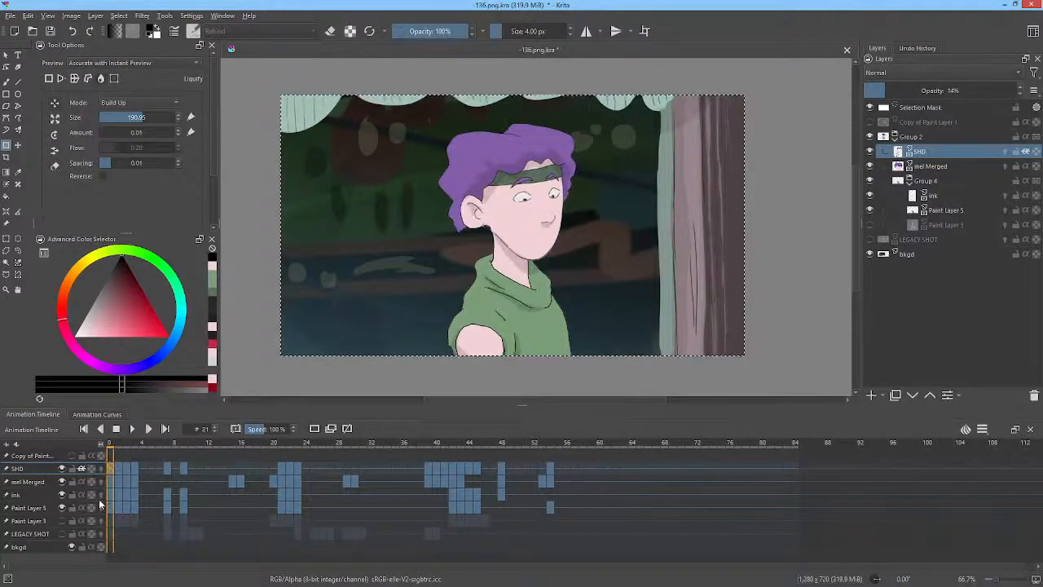
left_click(53, 32)
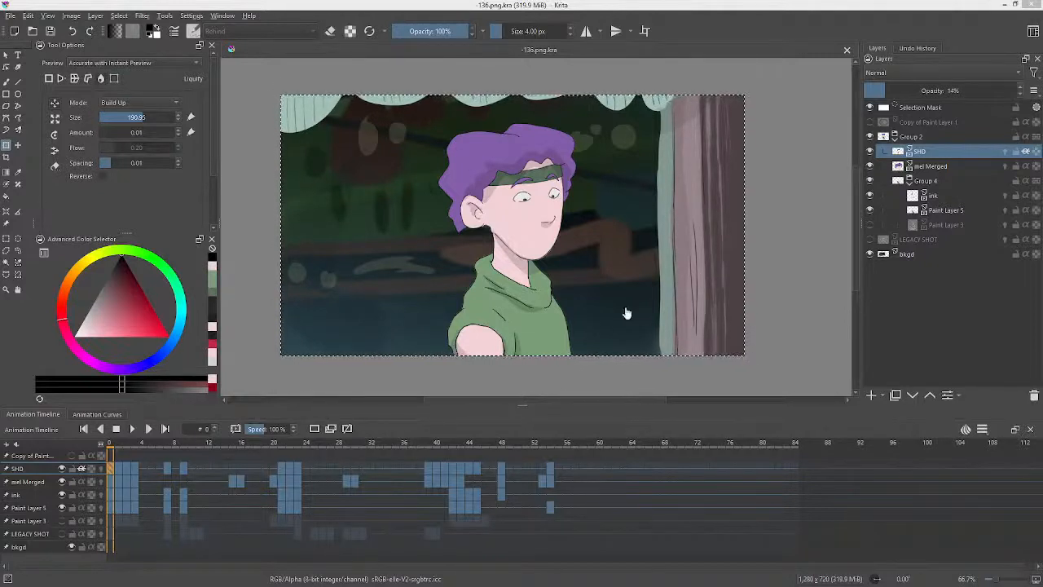
Scrub the timeline to about frame 66 and back to the start, and play the animation briefly.
left_click_drag(560, 442, 648, 474)
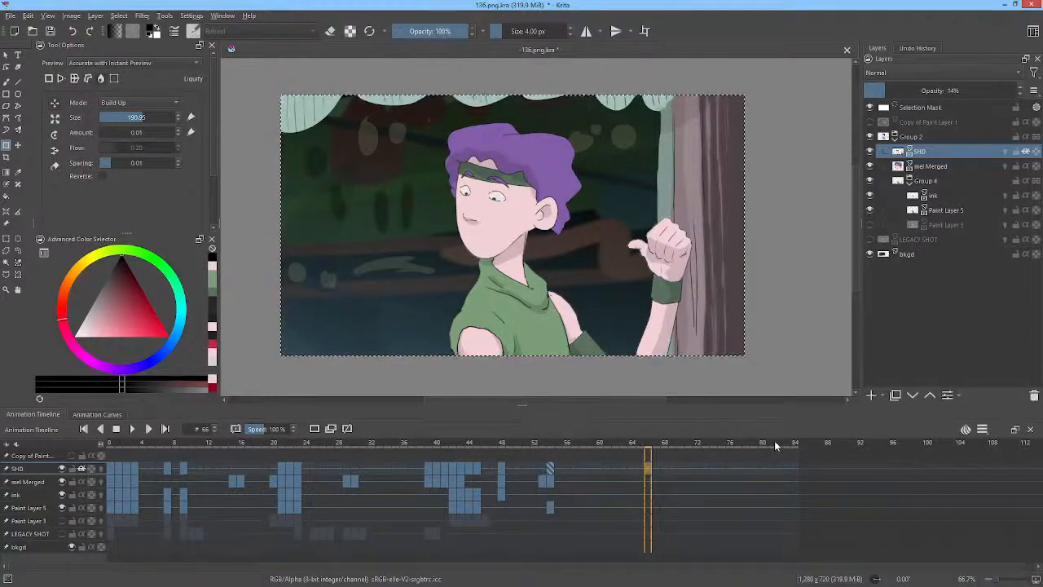
left_click_drag(764, 445, 411, 450)
left_click_drag(356, 456, 98, 461)
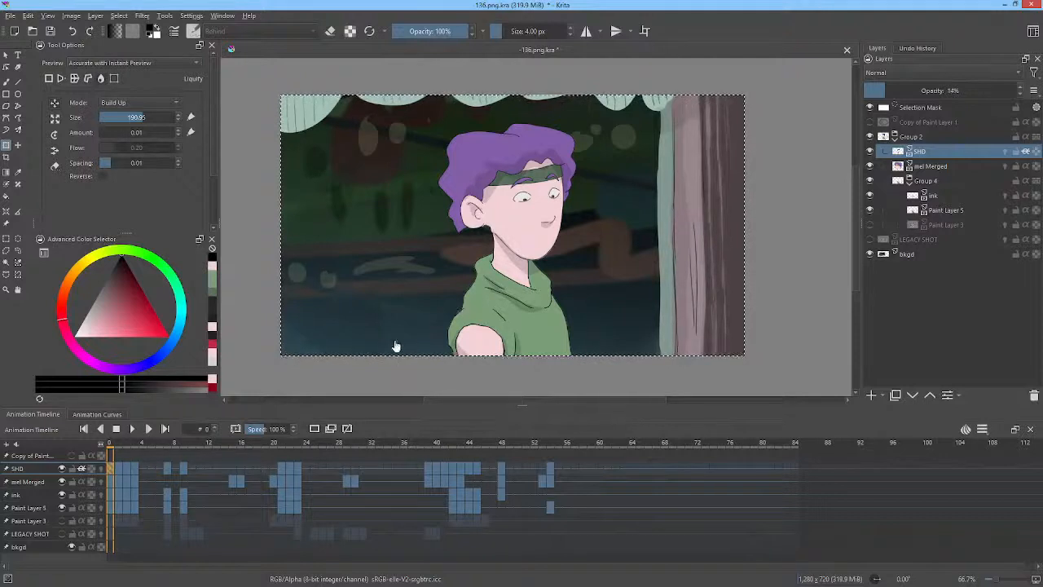
key("space")
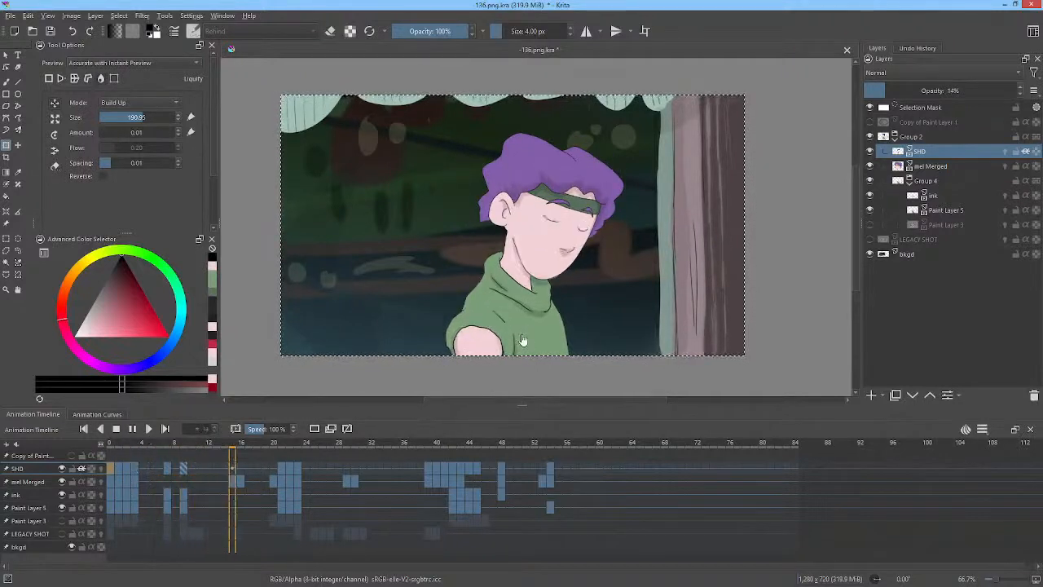
key("space")
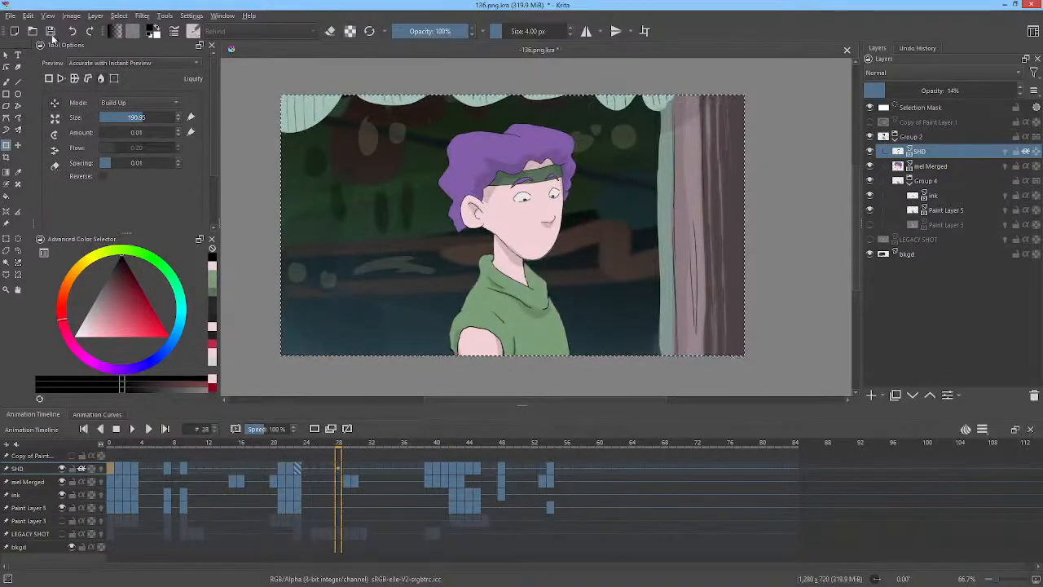
Save the document and replay the animation from frame 0 a few times, stopping each run.
left_click(50, 31)
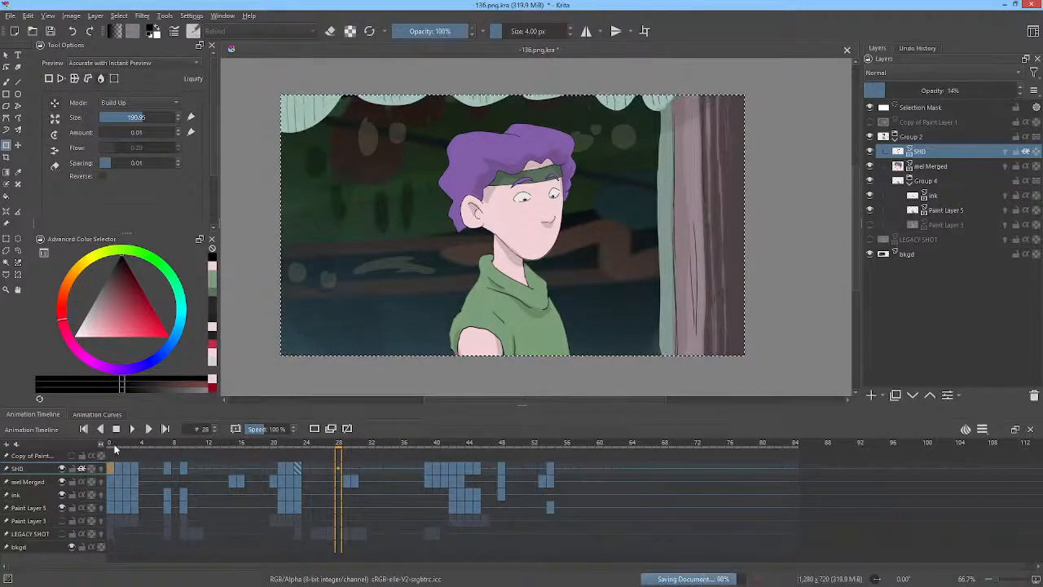
left_click(111, 442)
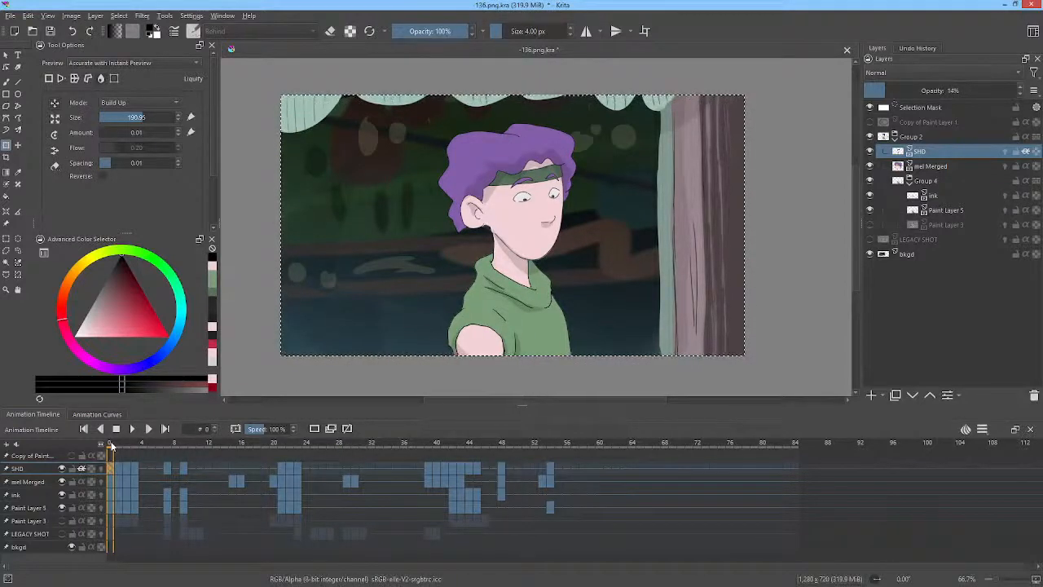
key("space")
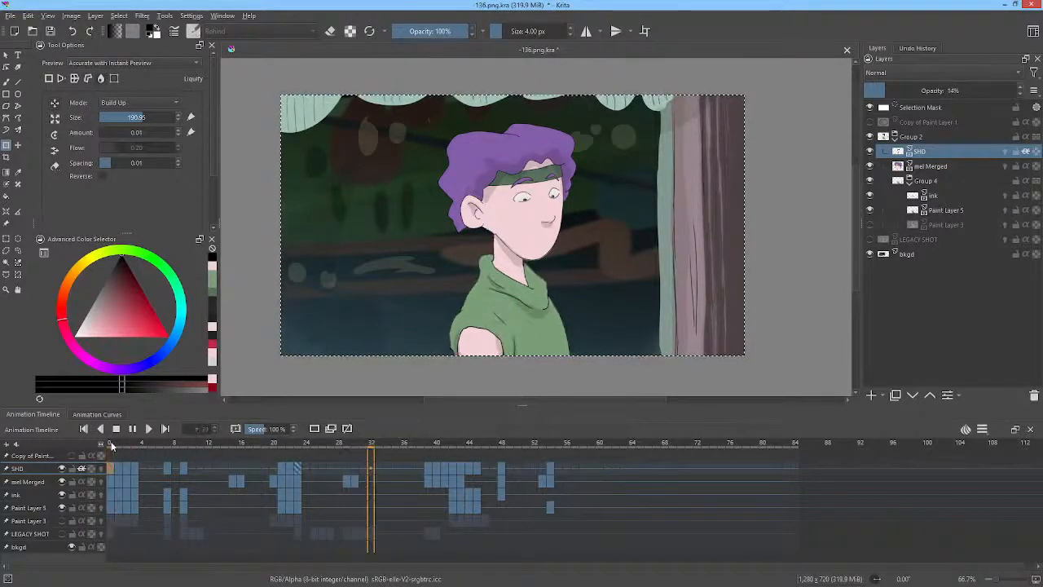
key("space")
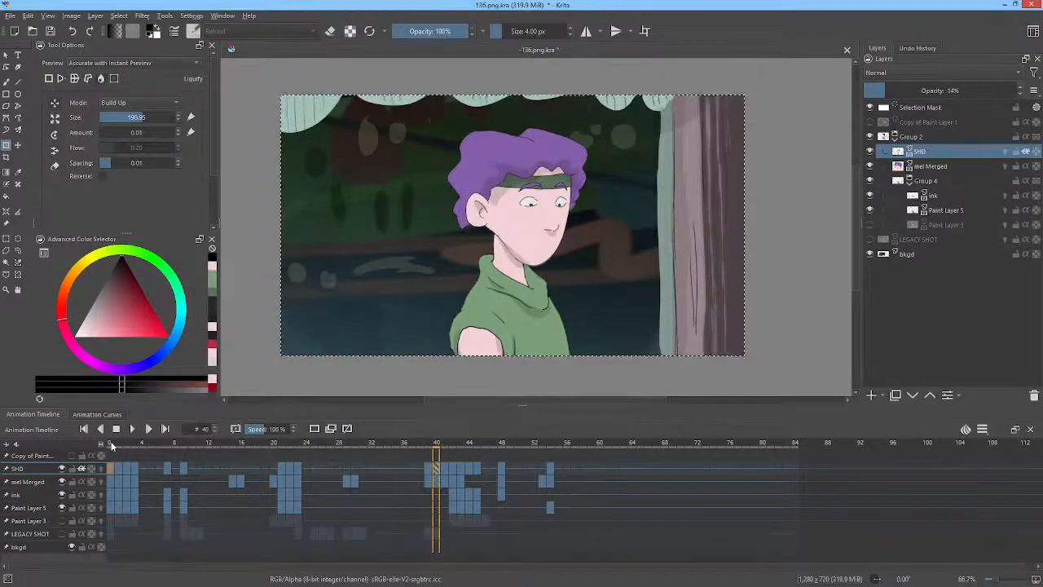
left_click(112, 444)
key("space")
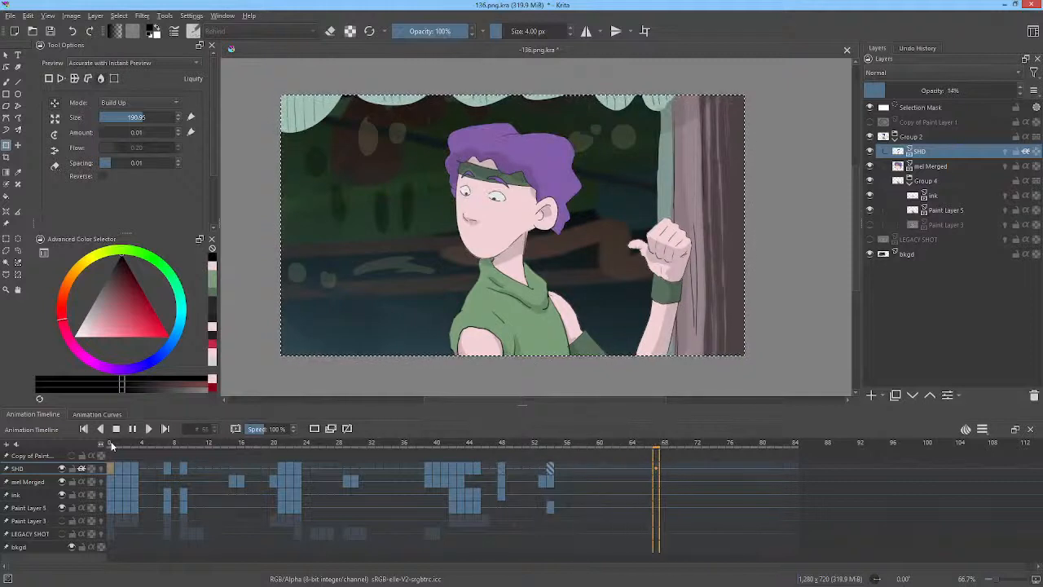
key("space")
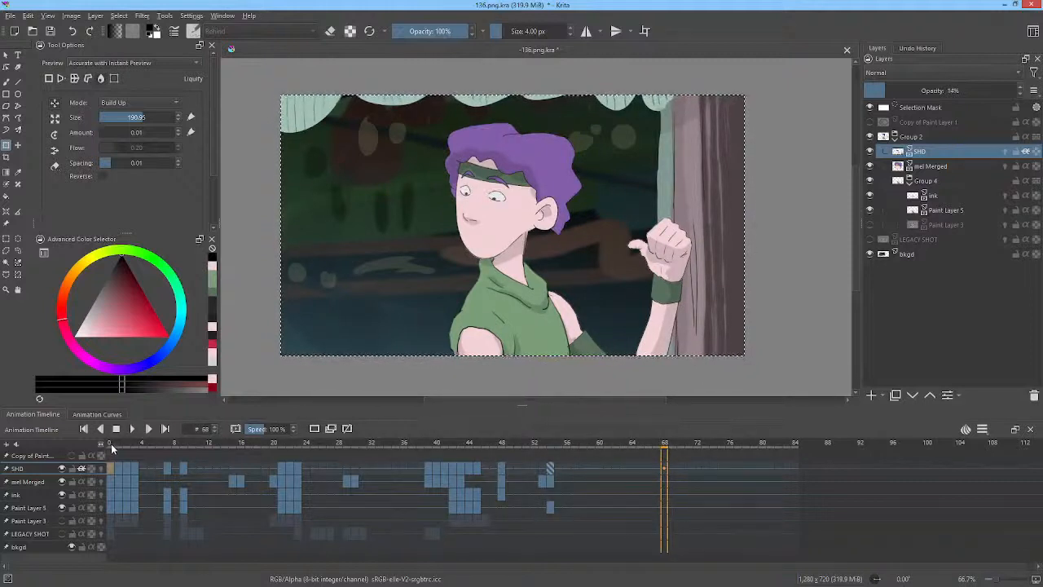
left_click(111, 444)
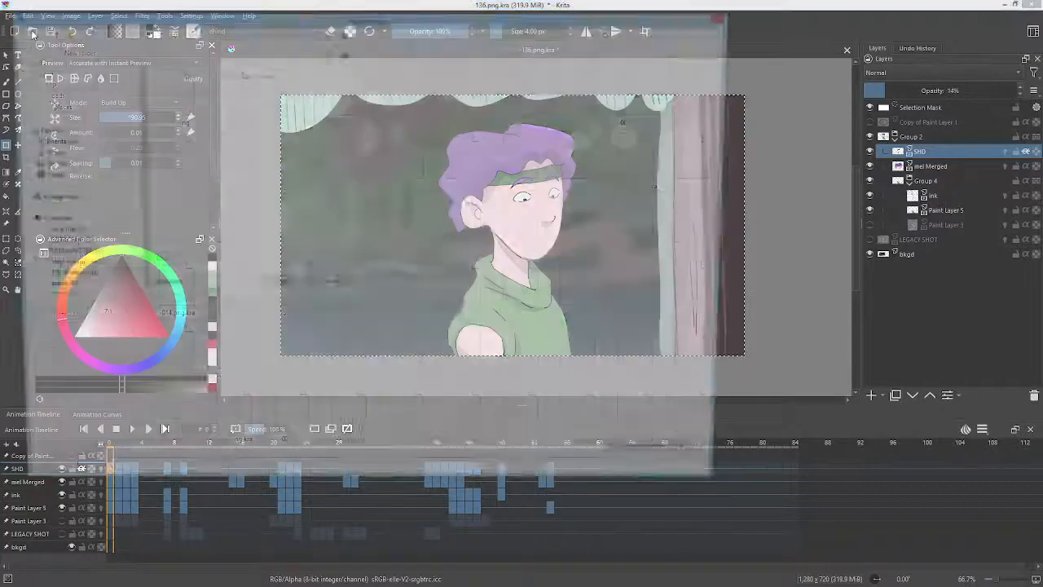
Save the document and render the animation with the previous settings, replacing the old frames in the render folder.
left_click(32, 31)
key("Escape")
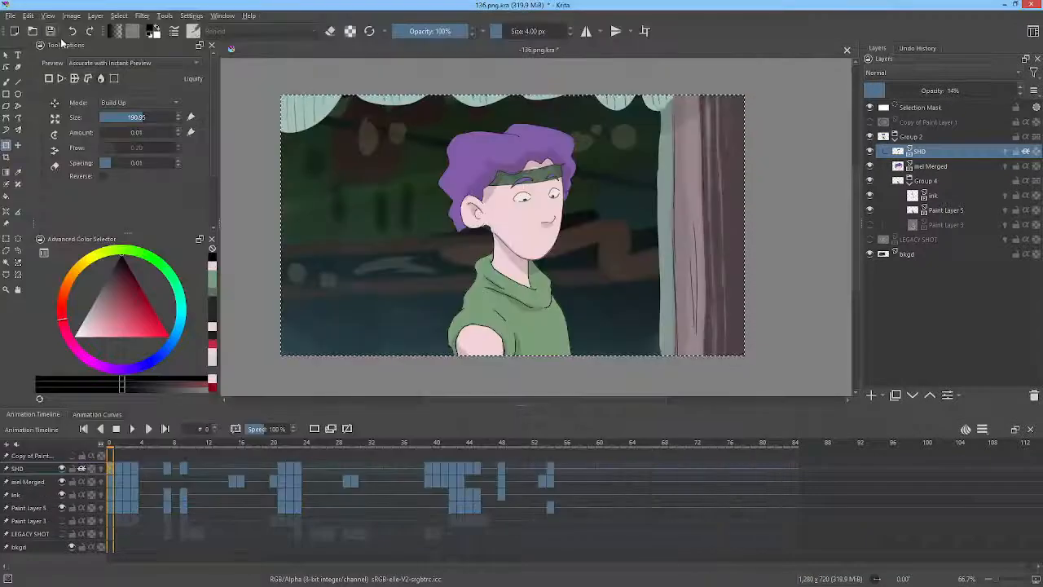
key("ctrl+s")
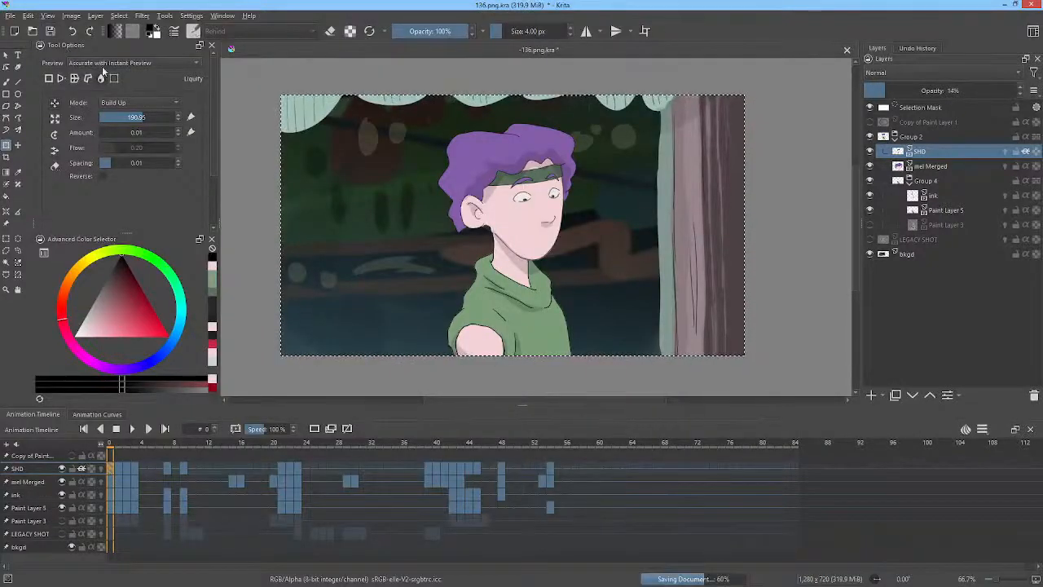
key("ctrl+shift+r")
left_click(559, 410)
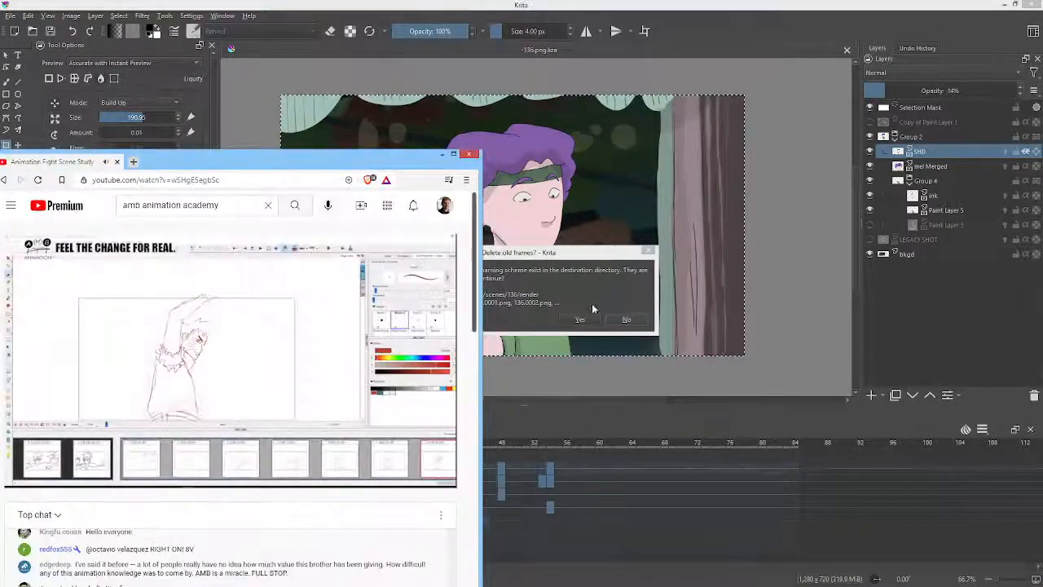
left_click(583, 320)
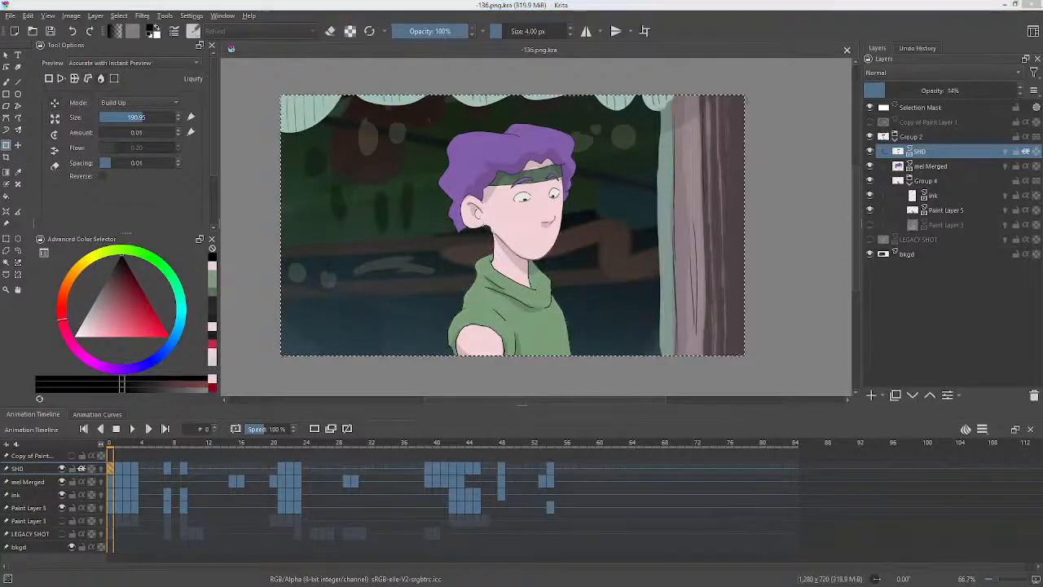
Switch to the web browser and watch the live stream video in full screen.
key("alt+Tab")
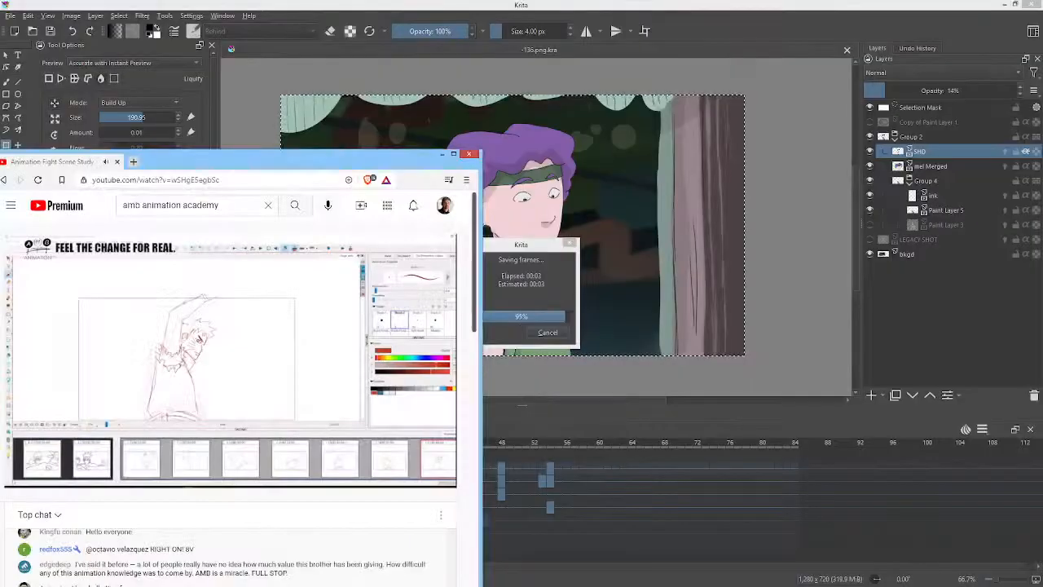
left_click_drag(352, 158, 638, 151)
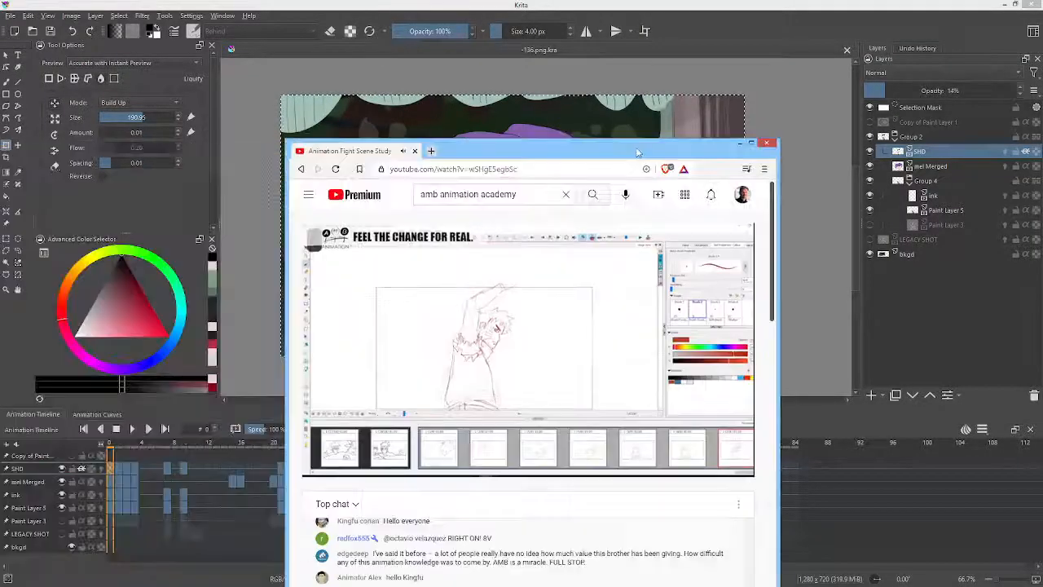
double_click(637, 152)
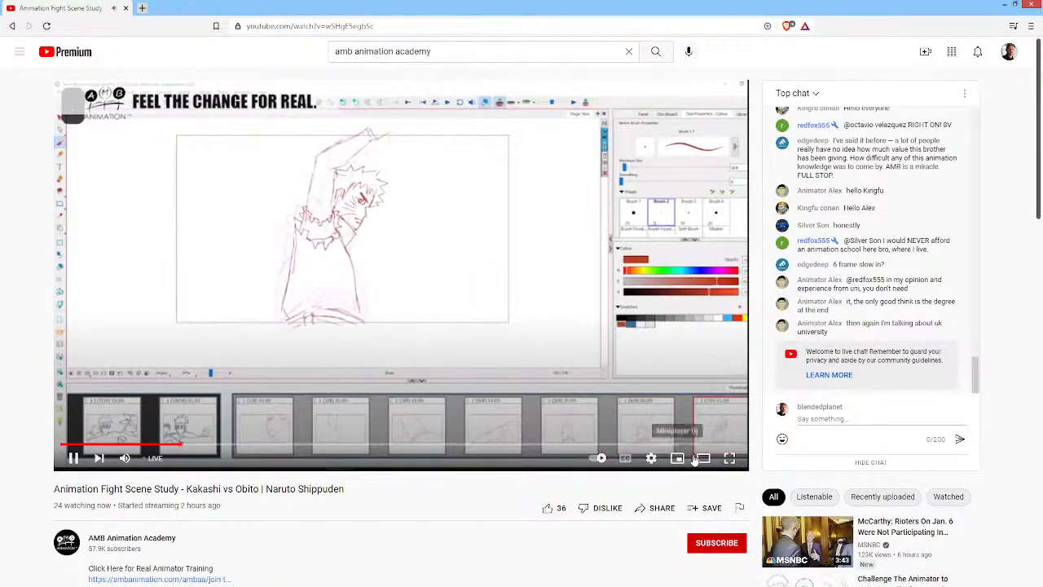
left_click(729, 458)
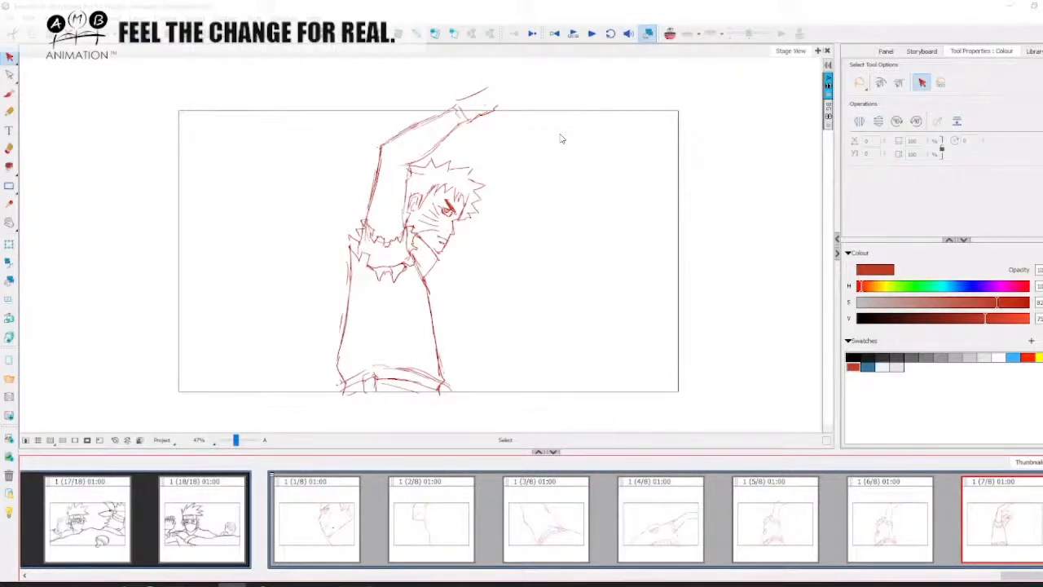
mouse_move(565, 135)
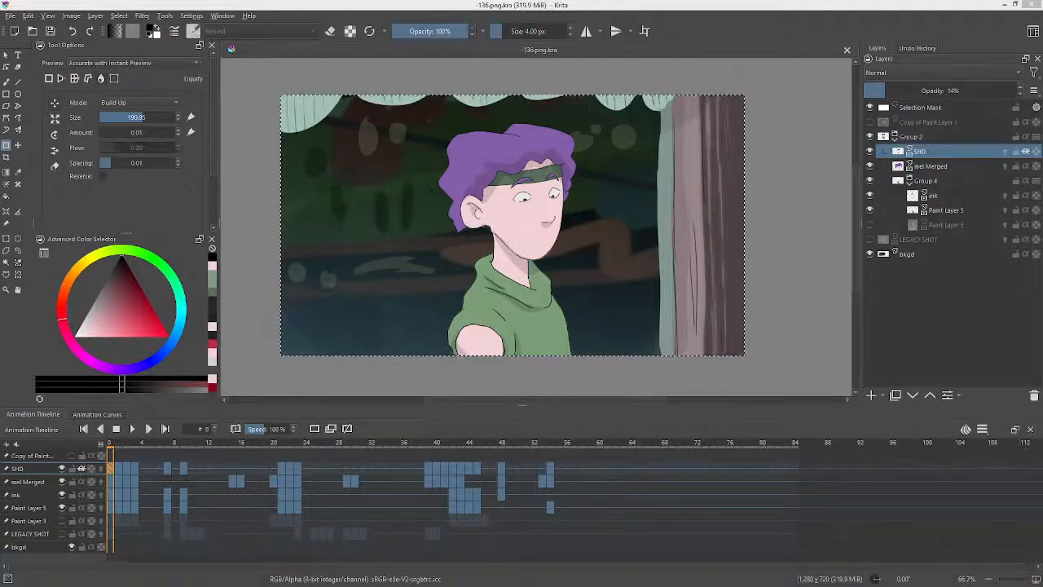
Open the '2D Animation How To Draw Naruto - in Krita!' video, seek ahead in it and leave the browser.
left_click_drag(432, 0, 546, 0)
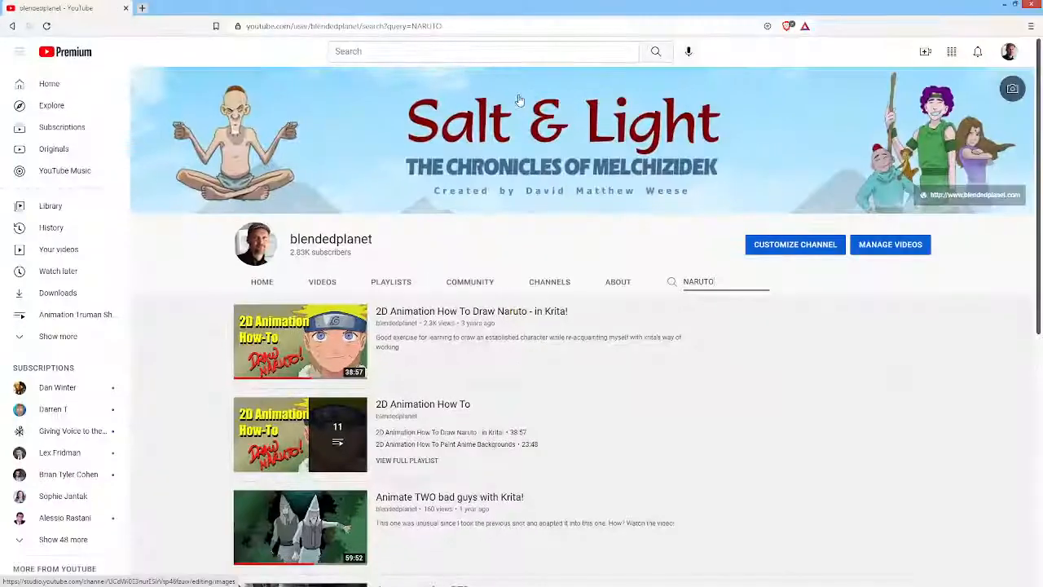
left_click(281, 349)
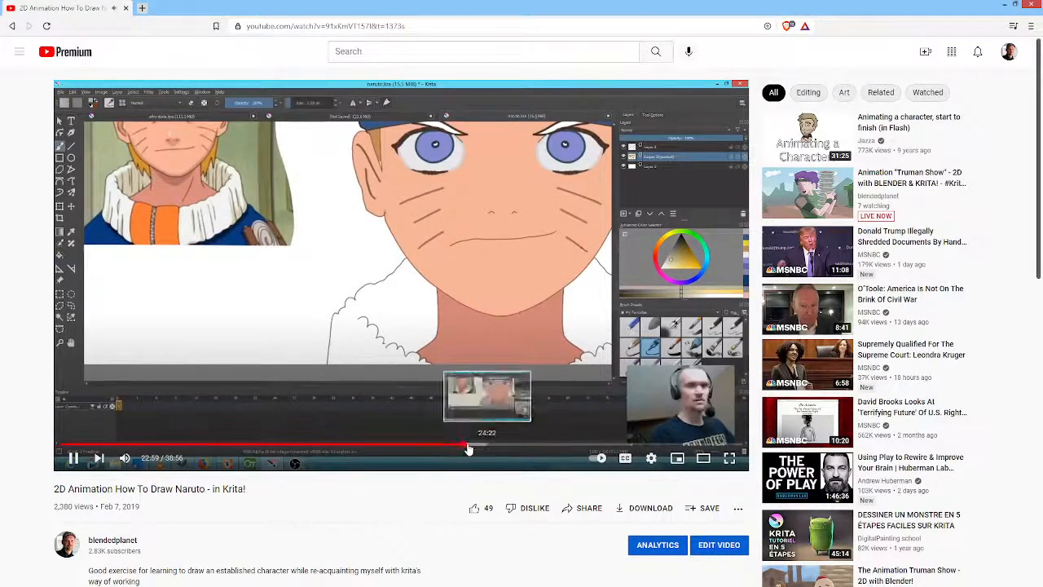
left_click(617, 444)
scroll(512, 260, "down", 1)
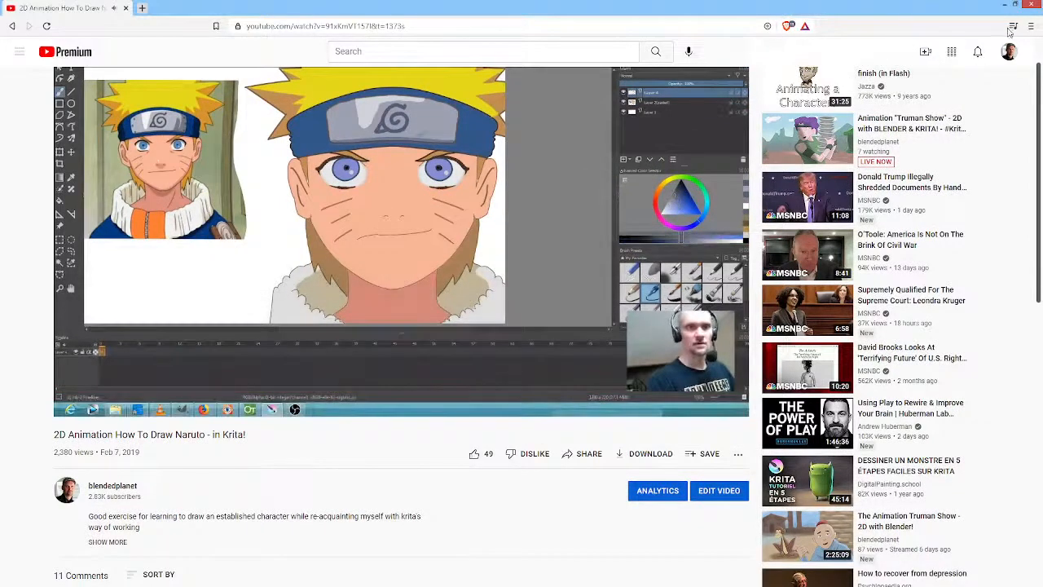
left_click(1033, 7)
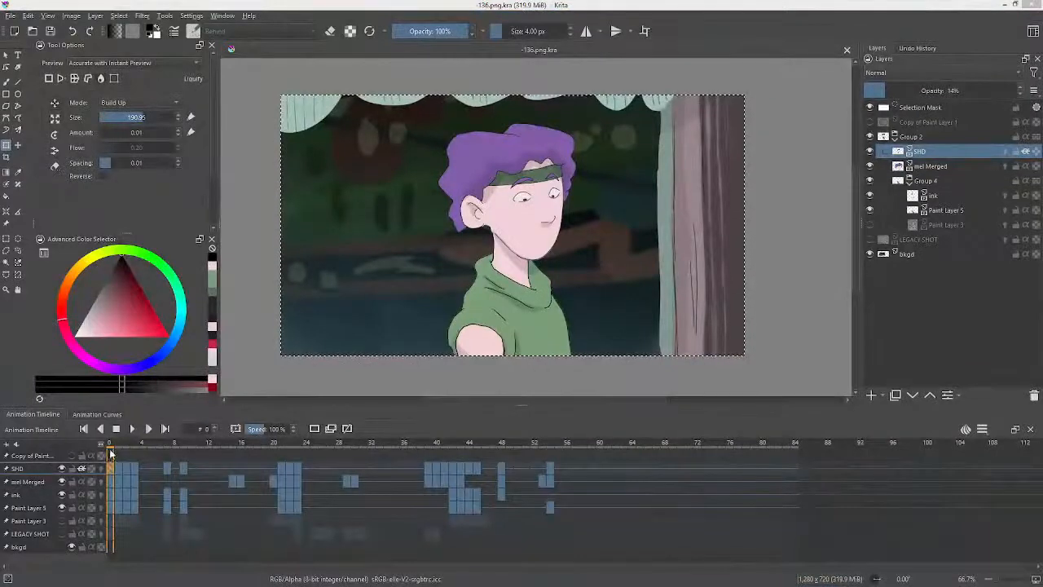
Scrub the timeline to about frame 3 and back to frame 0.
mouse_move(112, 448)
left_mouse_down()
mouse_move(577, 447)
mouse_move(105, 456)
mouse_move(126, 458)
mouse_move(114, 453)
mouse_move(151, 446)
mouse_move(112, 446)
left_mouse_up()
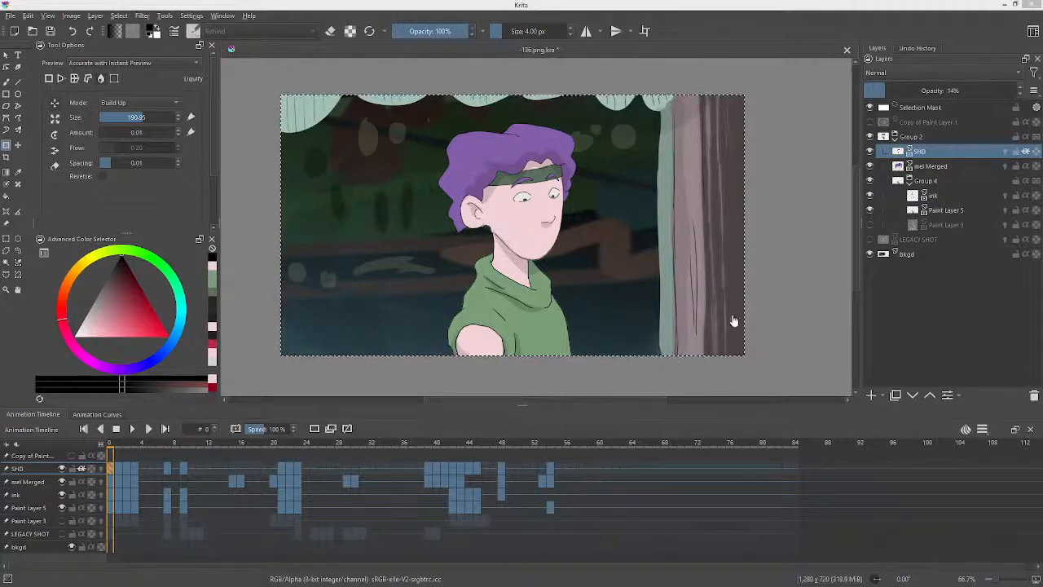
left_click(118, 444)
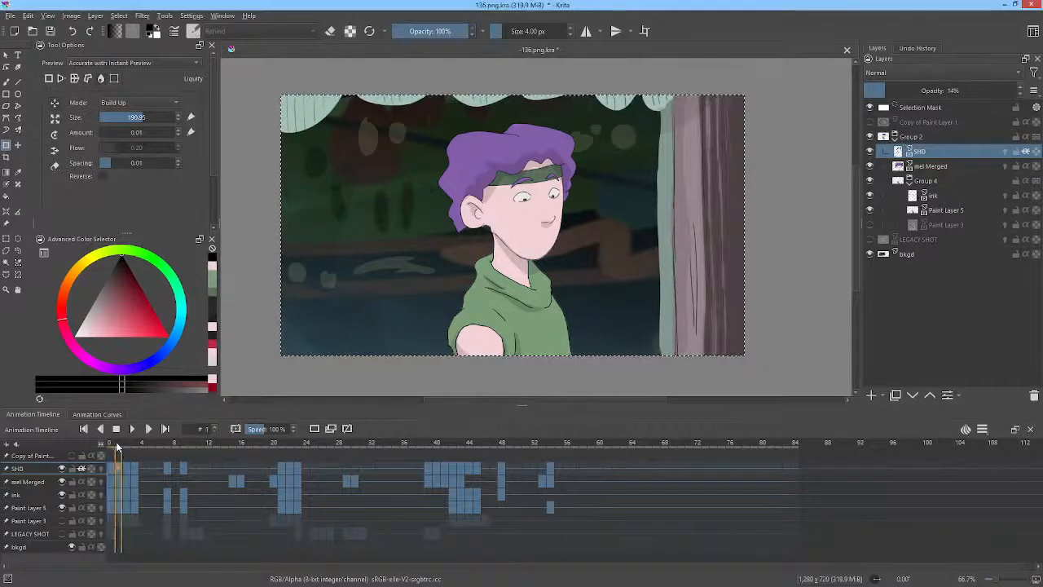
mouse_move(118, 447)
left_mouse_down()
mouse_move(766, 458)
mouse_move(484, 444)
mouse_move(109, 445)
left_mouse_up()
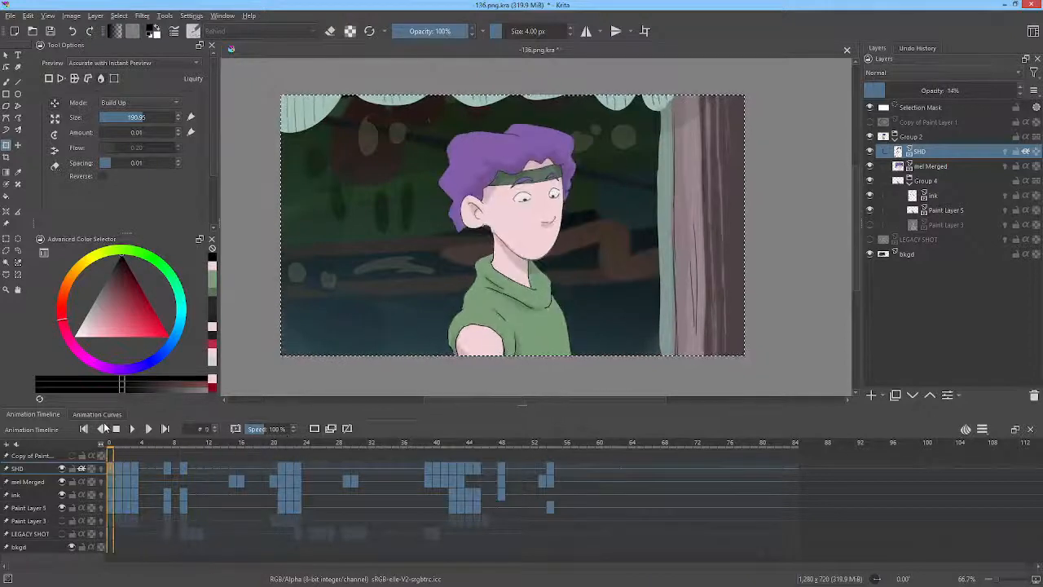